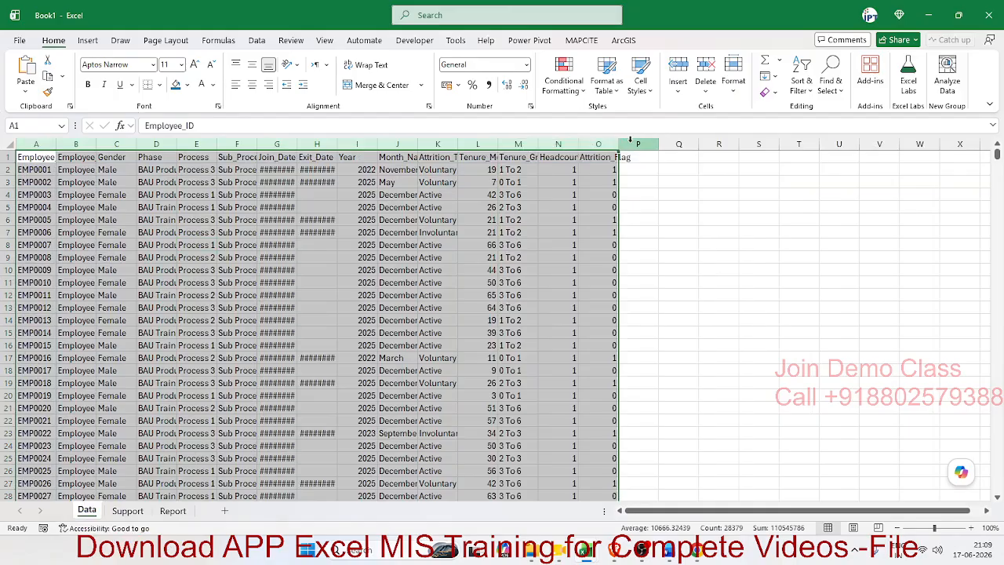
AutoFit the width of data columns A to O on the Data sheet and look over the records.
double_click(619, 143)
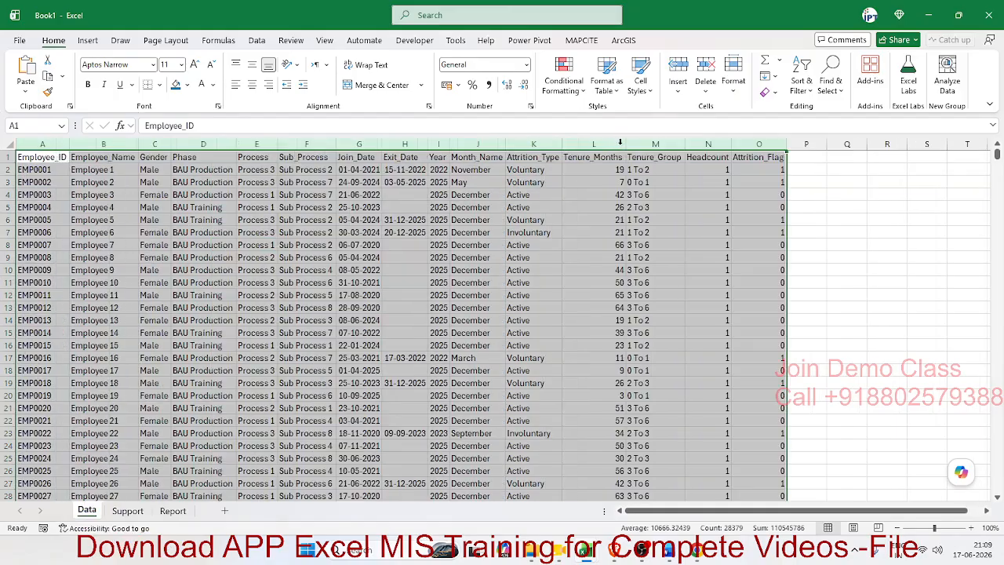
left_click(202, 235)
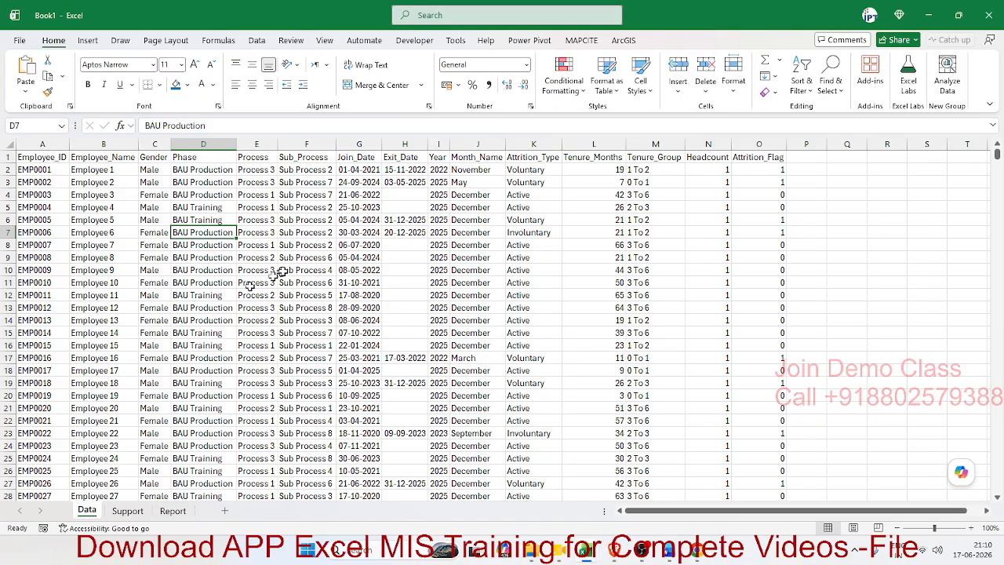
left_click(409, 170)
scroll(416, 313, "down", 14)
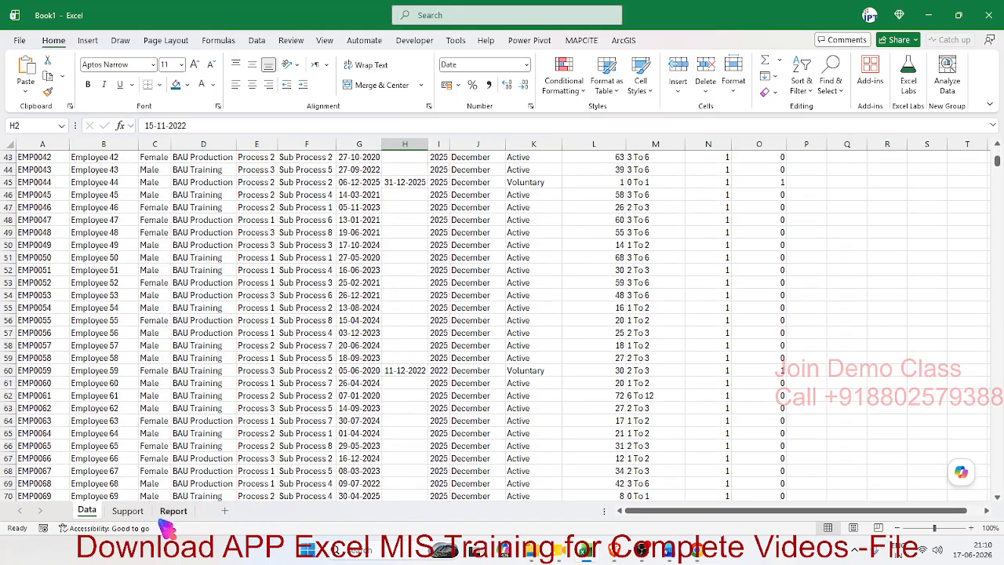
Fill the Report sheet's area below the title banner, from cell A4 to X54, with light grey.
left_click(135, 511)
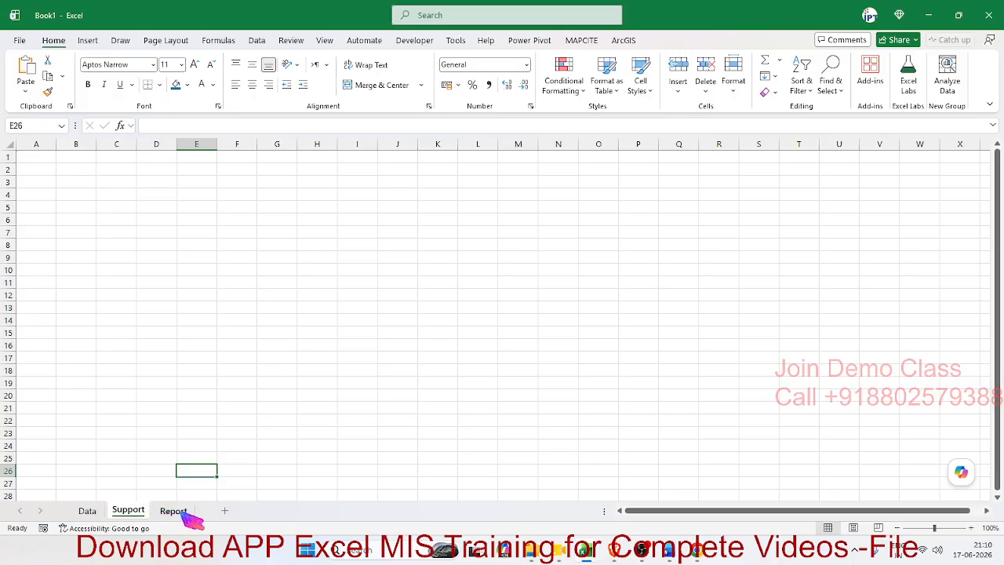
left_click(174, 512)
left_click(59, 200)
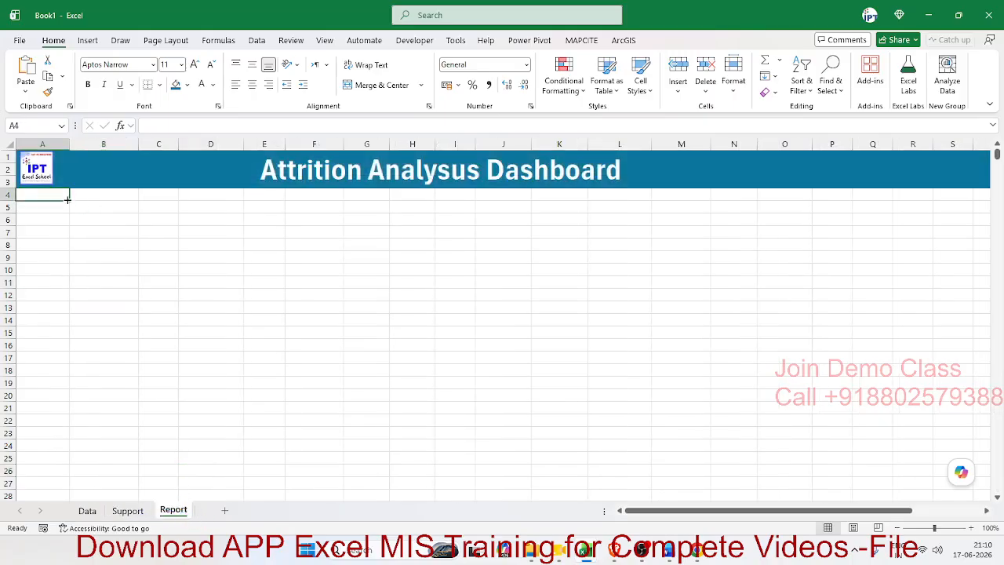
left_click_drag(67, 199, 946, 491)
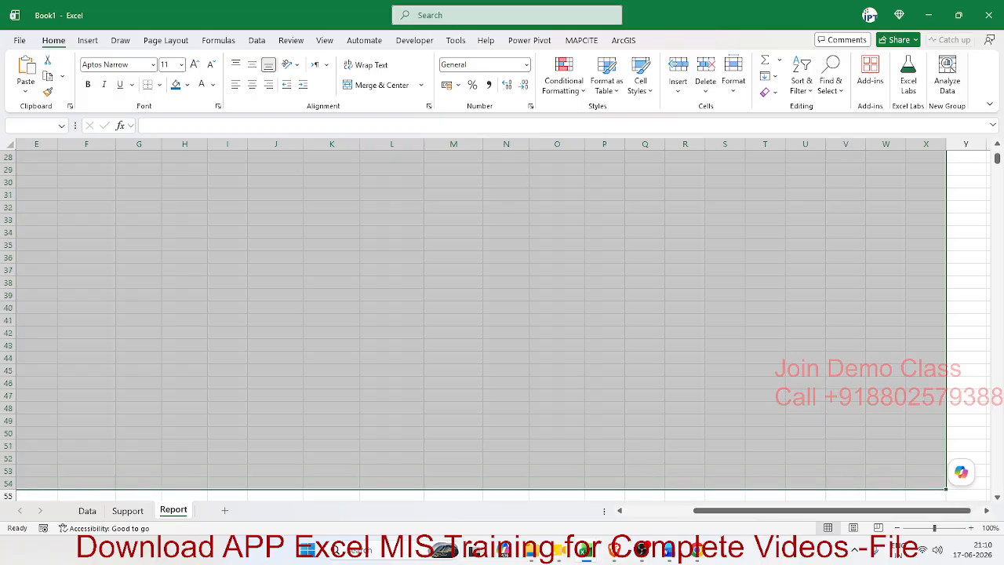
left_click(187, 85)
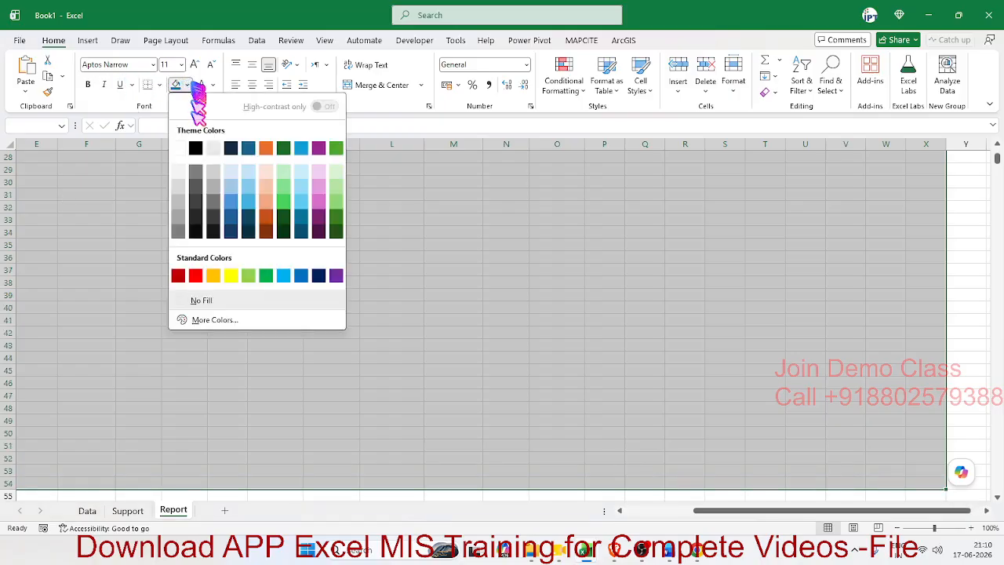
left_click(179, 192)
left_click(123, 242)
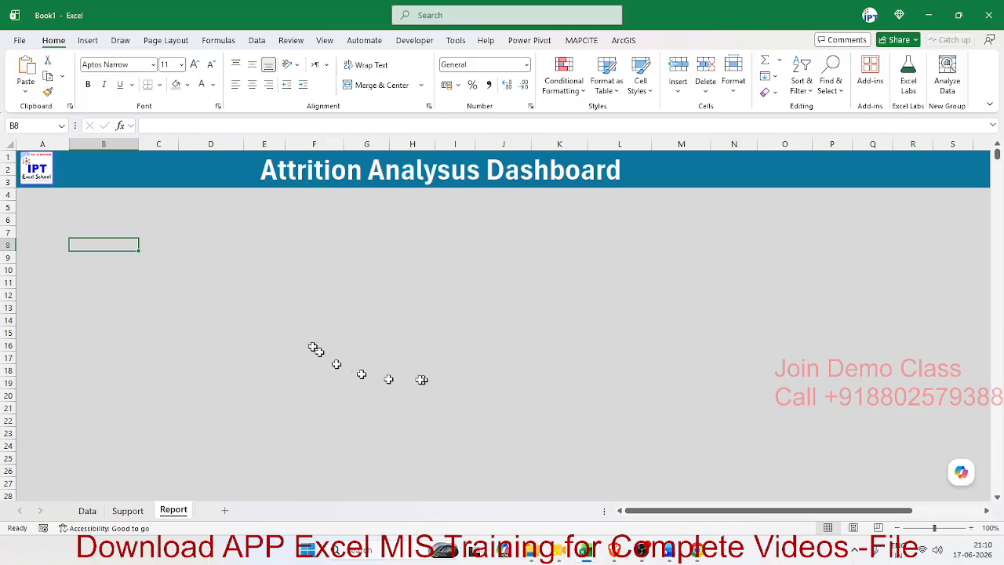
left_click(274, 281)
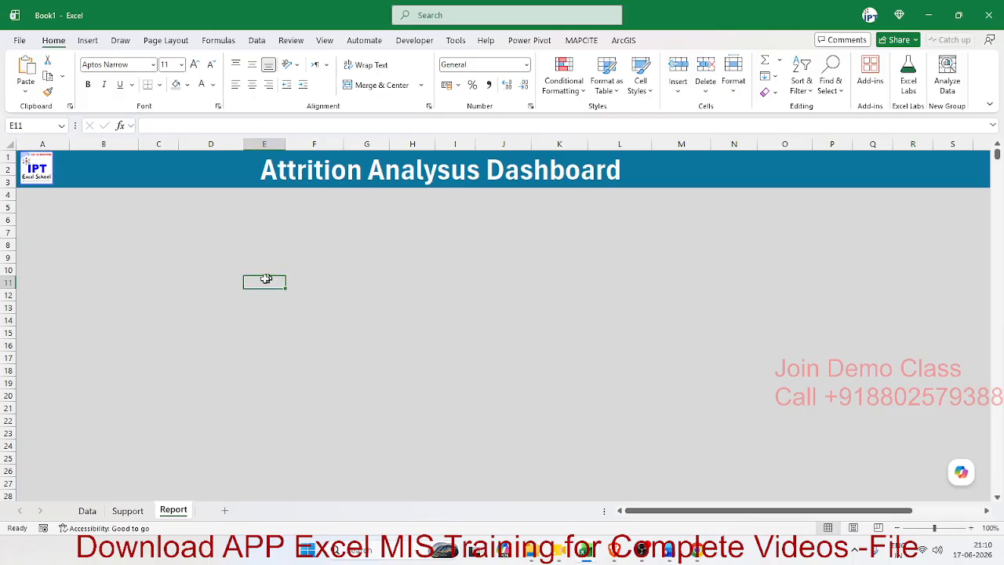
left_click(30, 191)
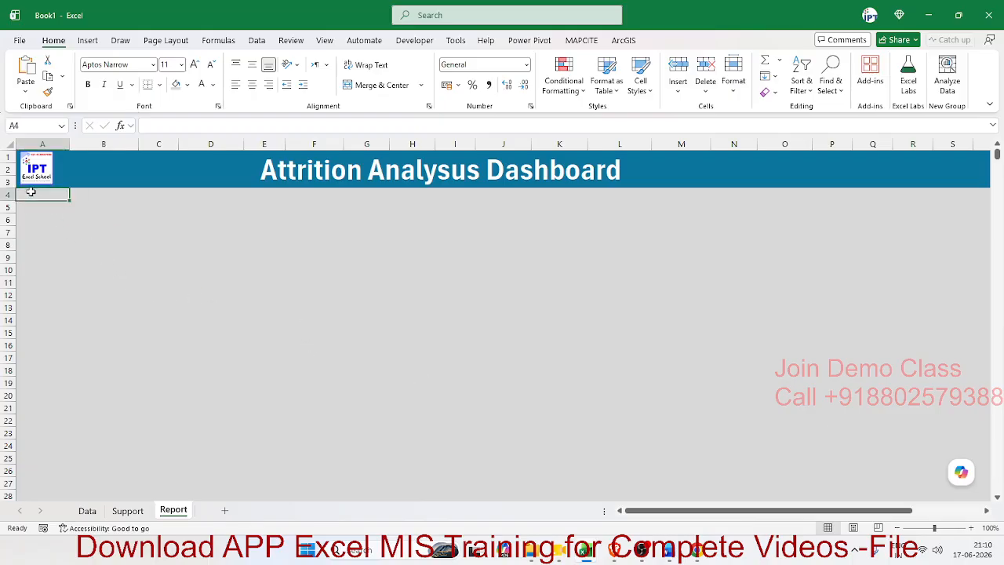
left_click_drag(31, 192, 85, 301)
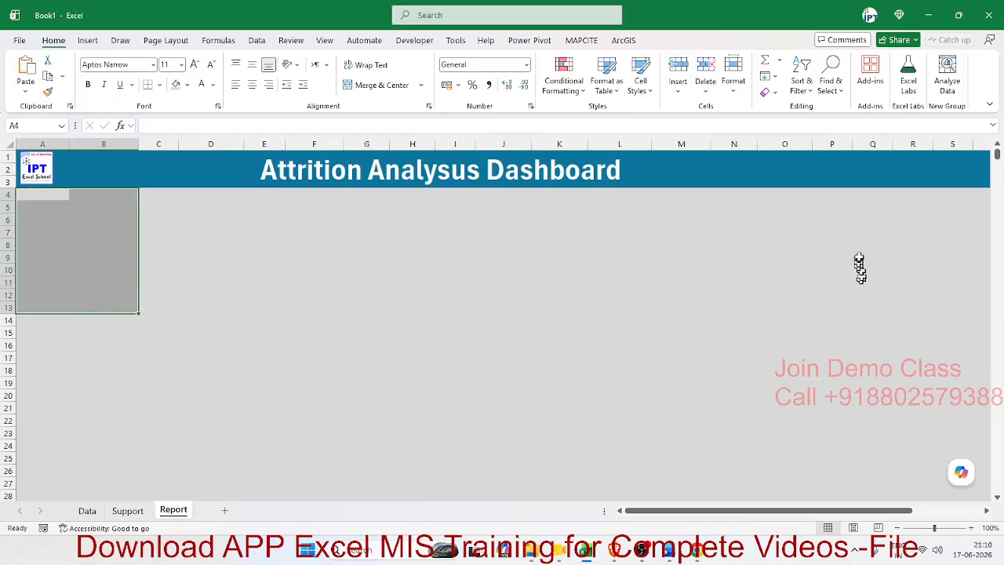
left_click(964, 219)
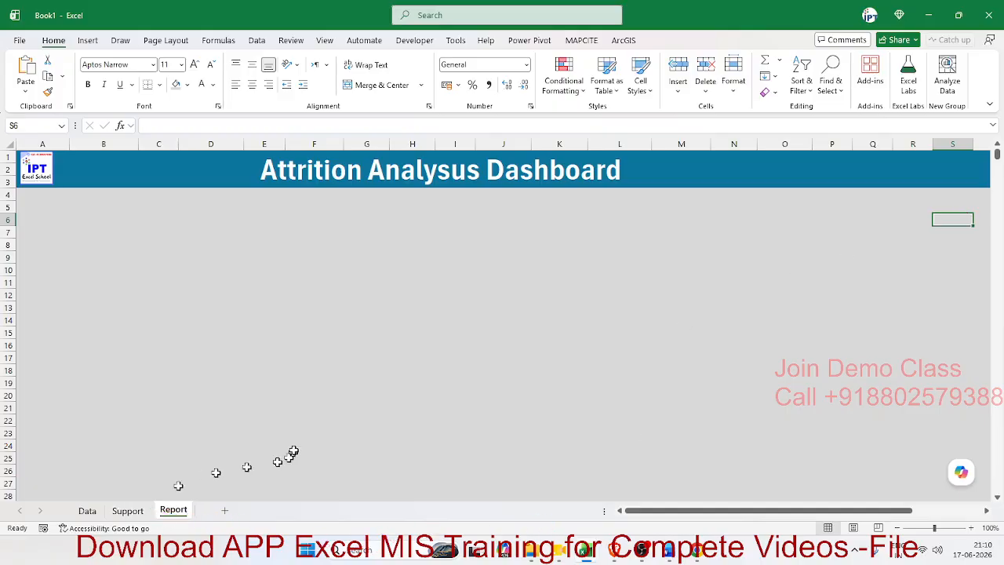
left_click(310, 201)
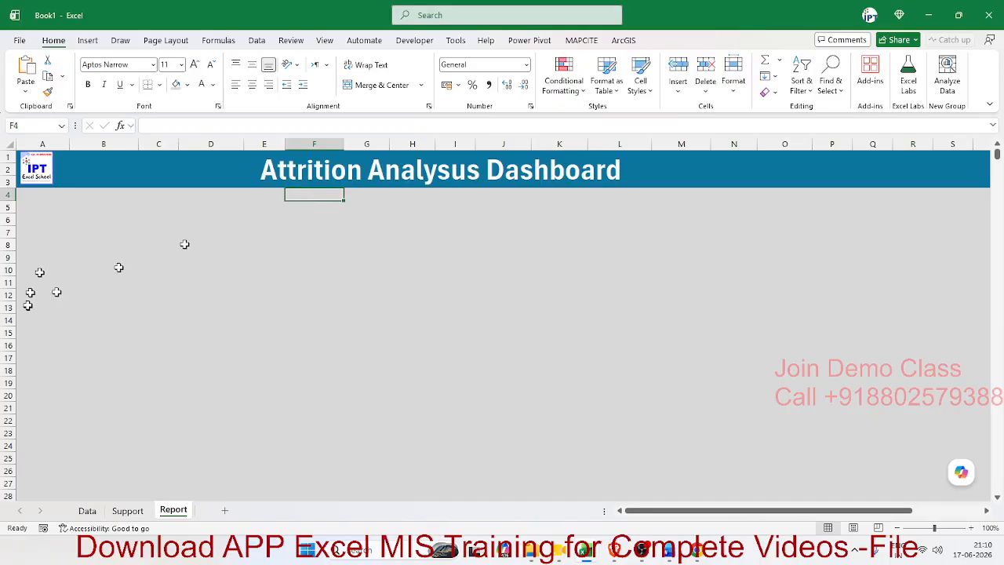
left_click(66, 222)
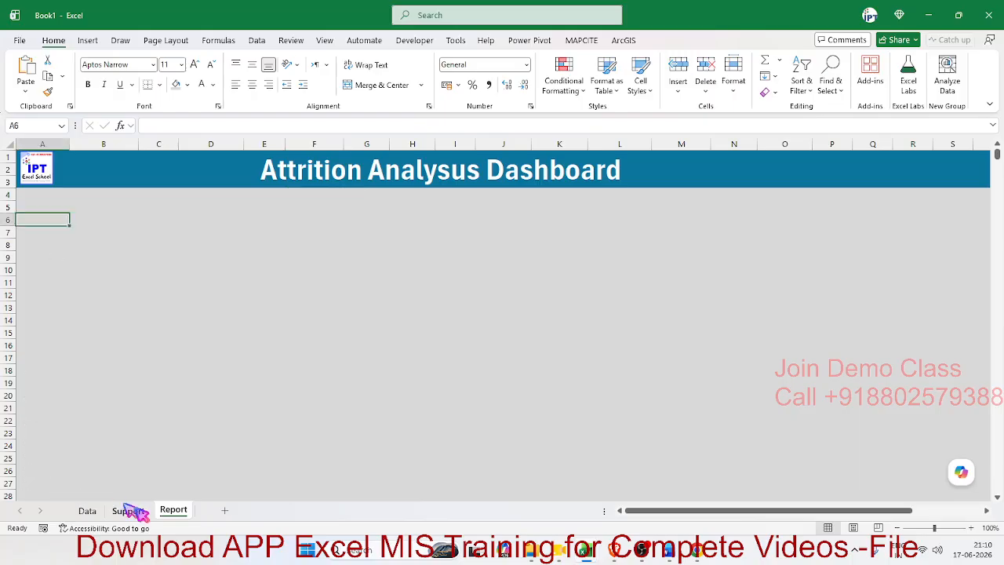
left_click(559, 550)
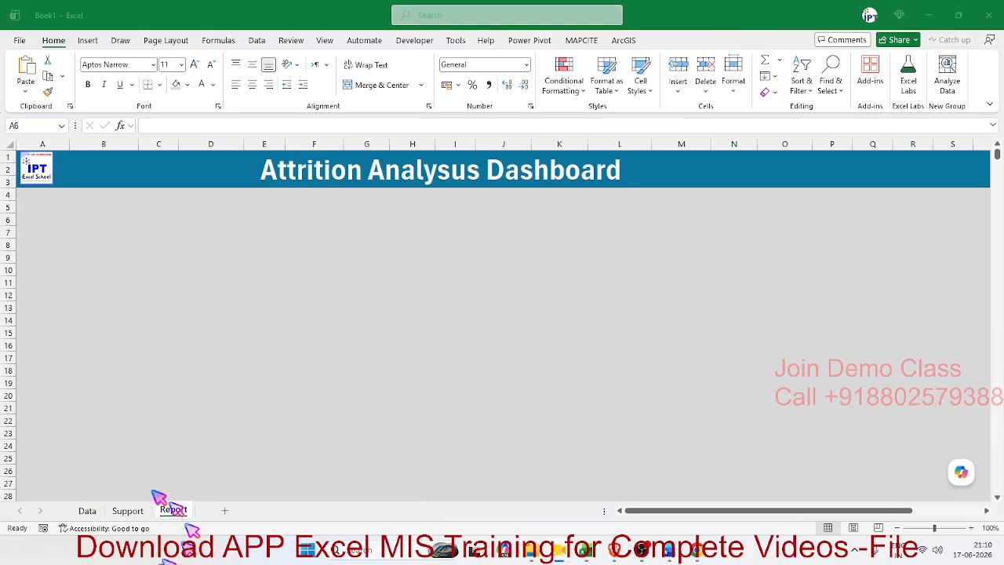
Examine the Data sheet's column headers in row 1 and the last record of the dataset.
left_click(91, 517)
left_click(91, 515)
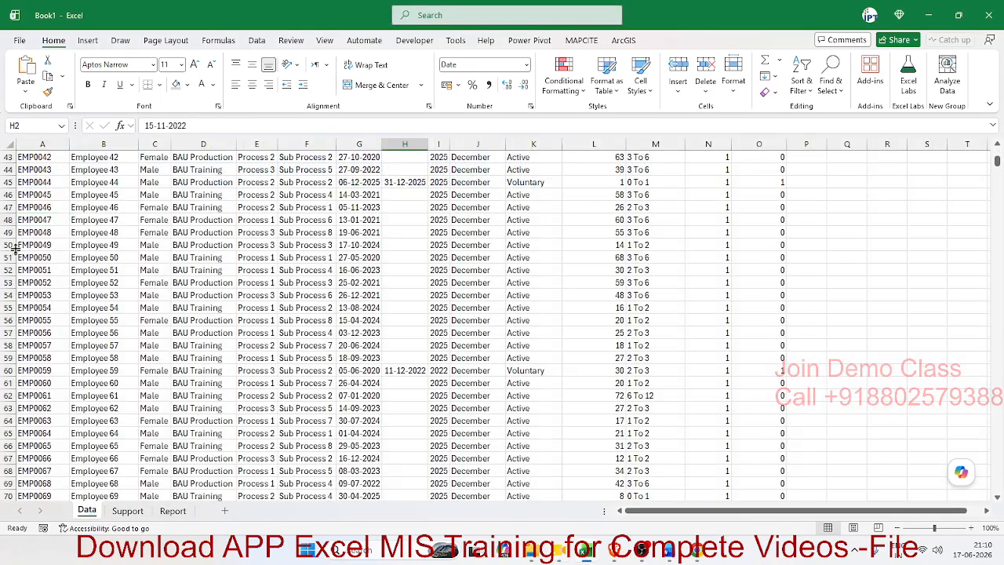
left_click(69, 232)
key("ctrl+Home")
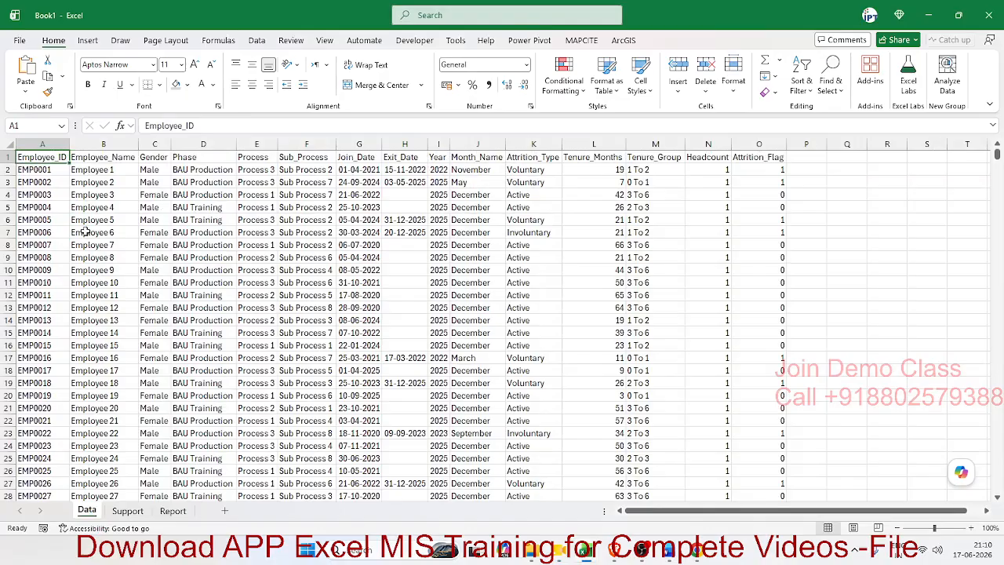
key("Right")
key("Right")
key("Right")
key("Right")
key("Right")
key("Right")
key("Right")
key("Right")
key("Right")
key("Right")
key("Right")
key("Right")
key("Right")
key("Right")
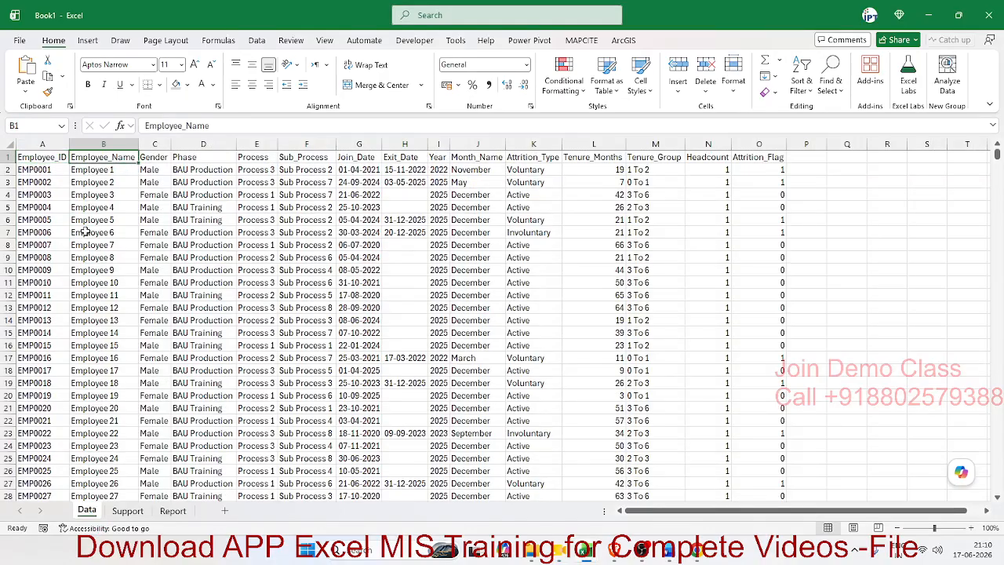
key("Right")
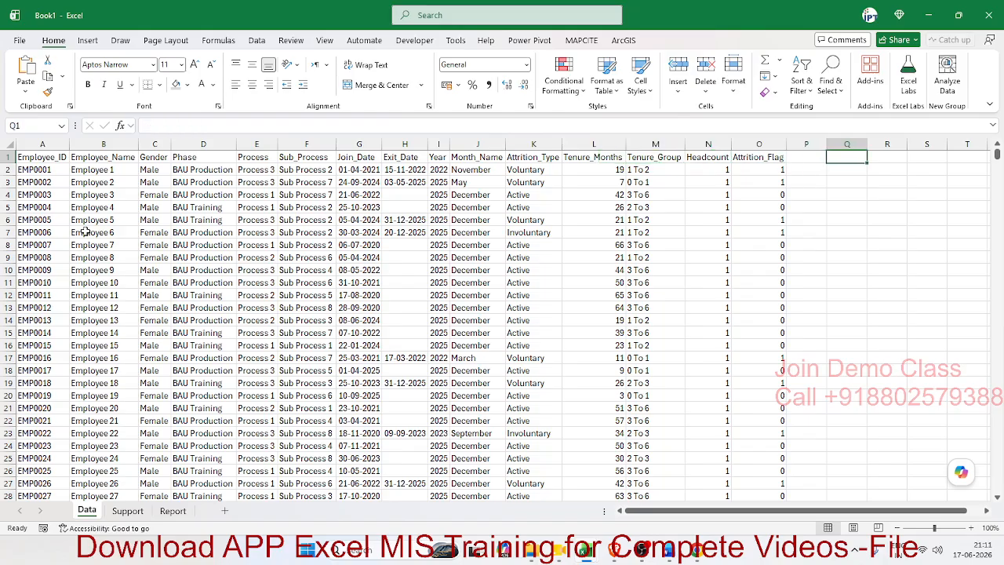
key("Left")
key("Left")
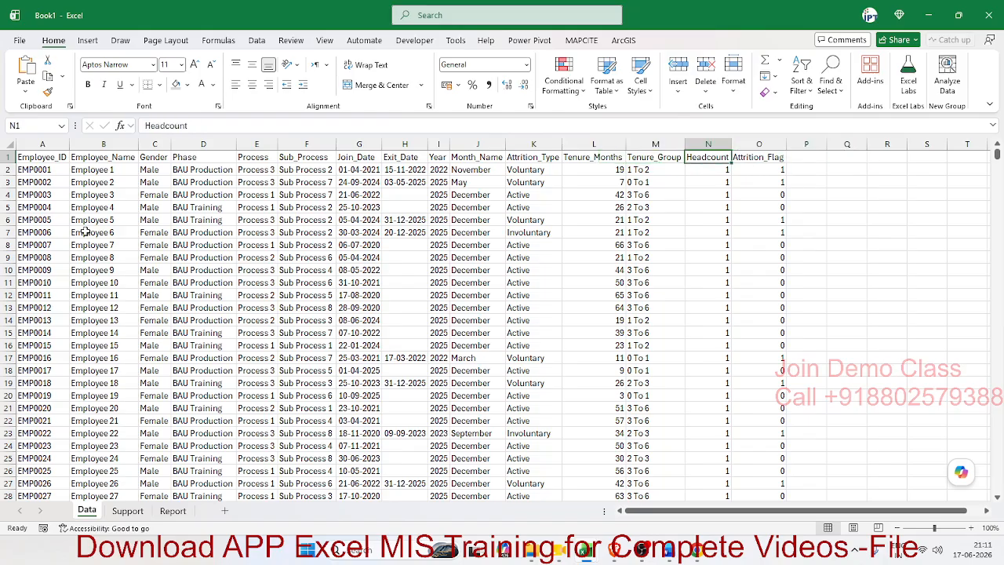
key("Left")
key("Left")
key("Left")
key("Left")
key("ctrl+Down")
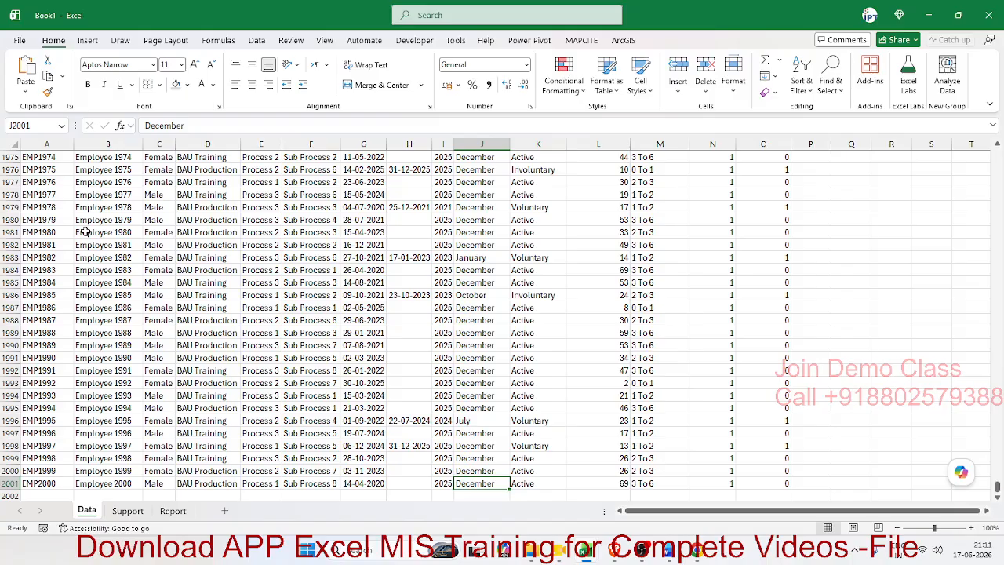
key("Down")
key("Up")
key("ctrl+Up")
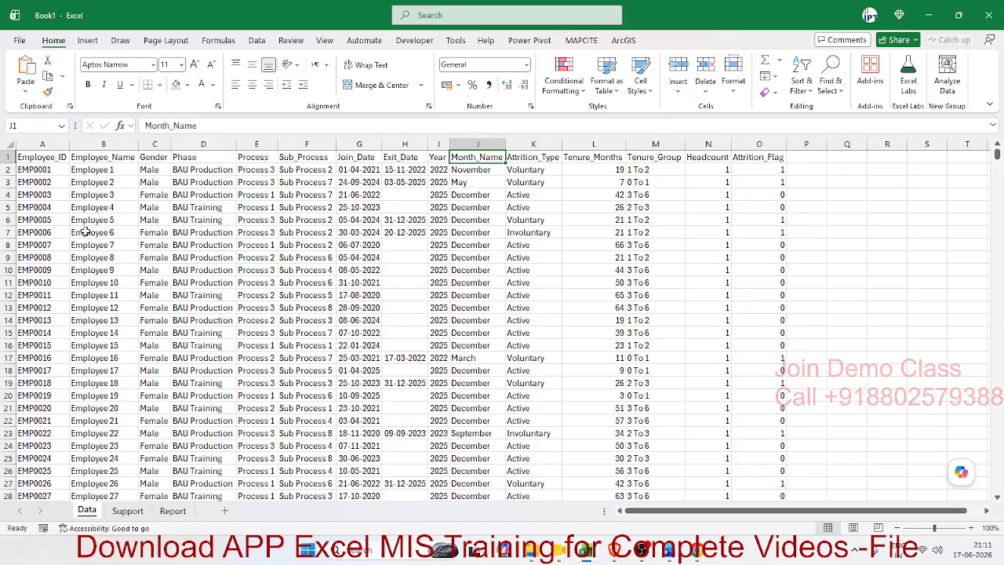
Enter =off in the empty cell R4 beside the dataset.
key("Right")
key("Right")
key("Right")
key("Right")
key("Right")
key("Right")
key("Right")
key("Right")
key("Right")
key("Right")
key("Right")
key("Right")
key("Right")
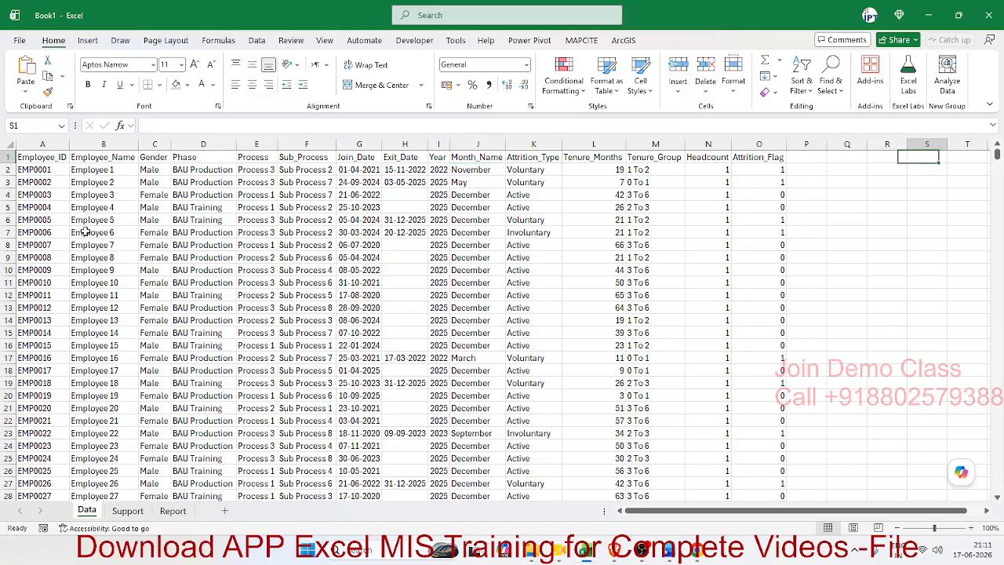
key("Right")
key("Right")
key("Right")
key("Right")
key("Right")
key("Right")
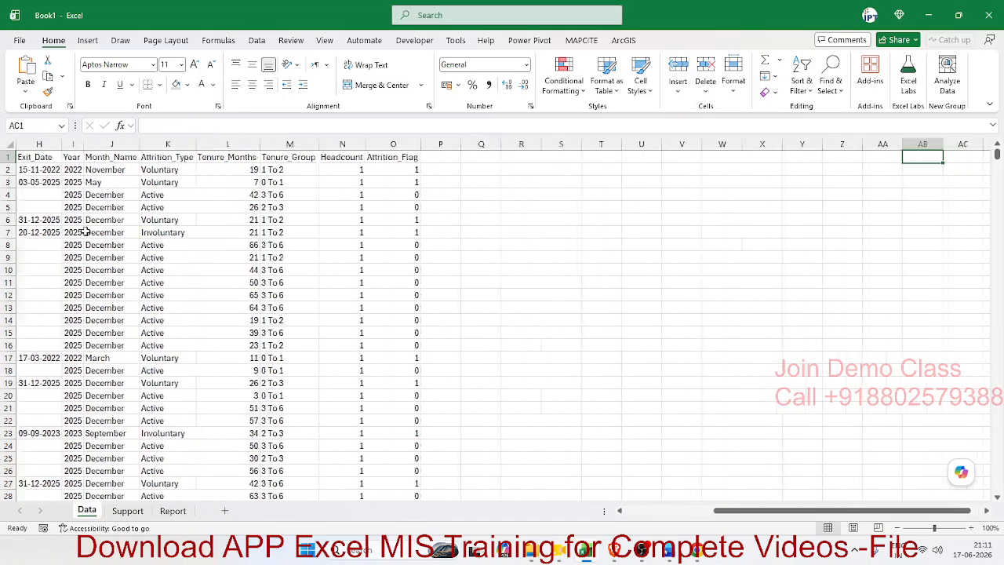
key("Left")
key("Left")
key("Left")
key("Left")
key("Left")
key("Left")
key("Left")
key("Left")
key("Left")
key("Down")
key("Down")
key("Down")
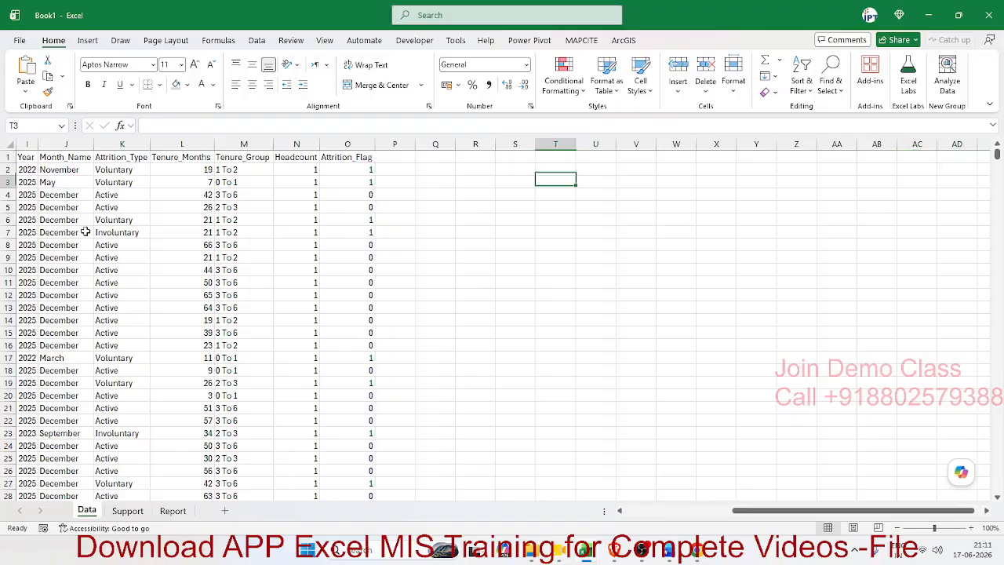
key("Left")
key("Left")
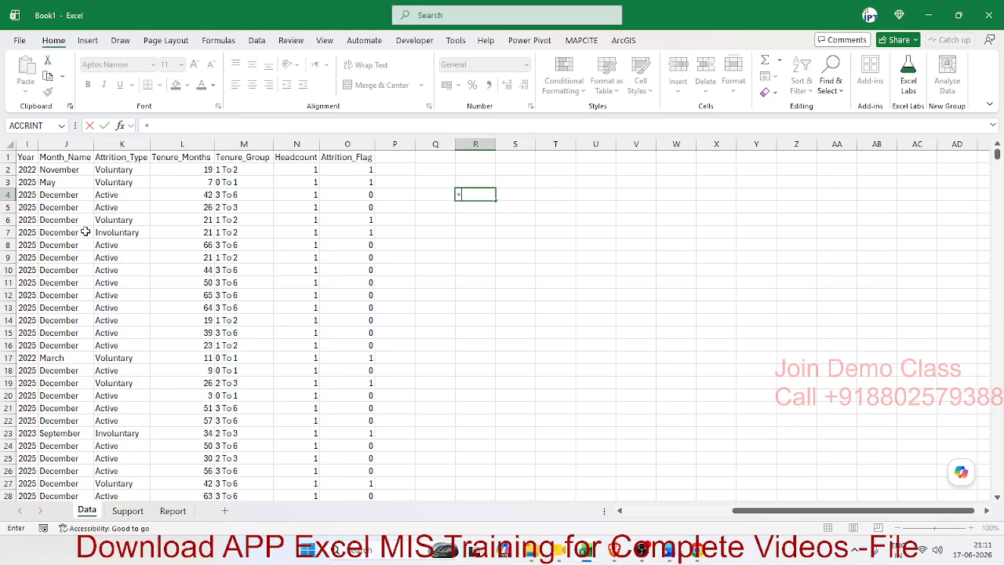
type("=off")
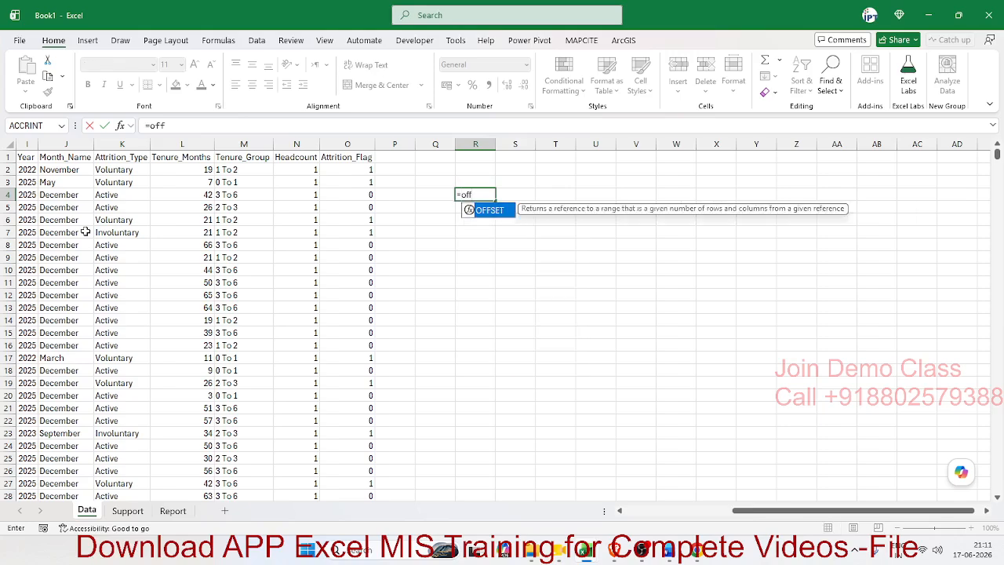
key("Right")
key("Left")
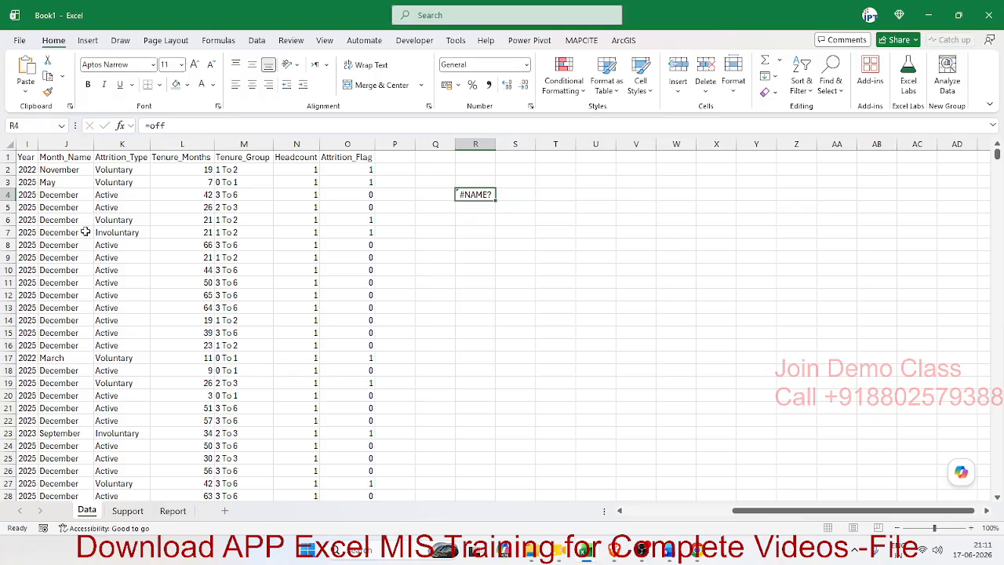
type("=OFF")
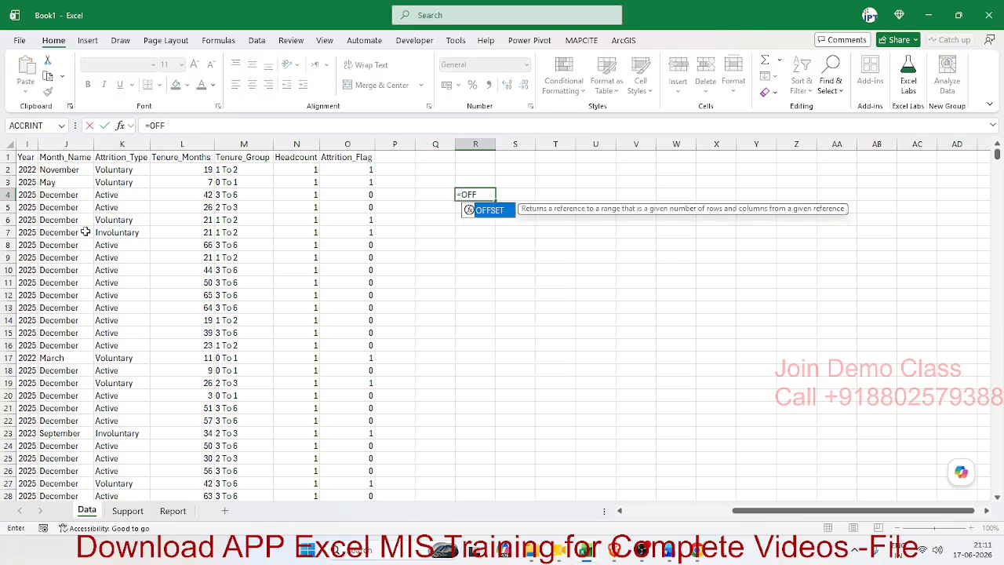
key("Tab")
key("Left")
key("Left")
key("Left")
key("Left")
key("Left")
key("Left")
key("Left")
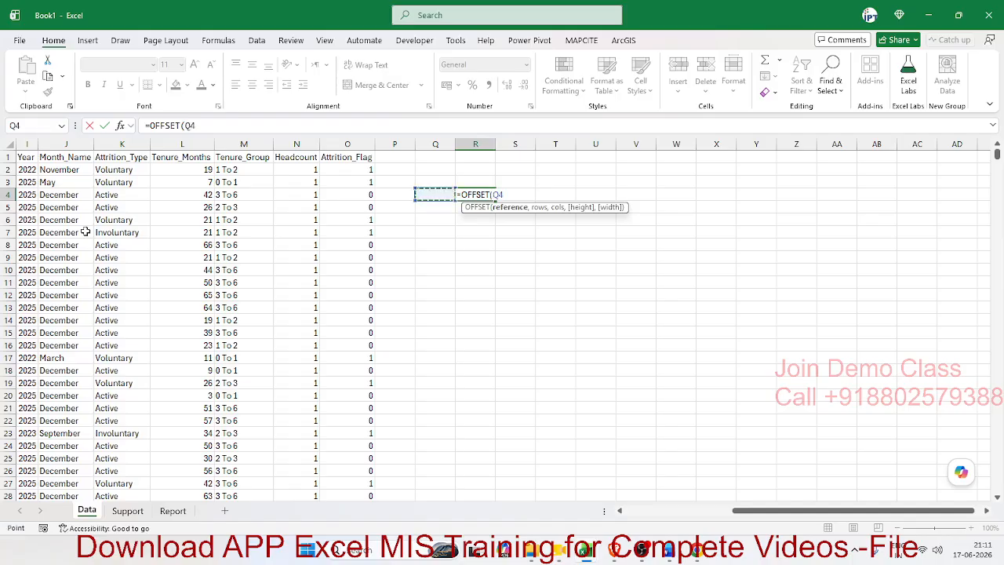
key("Escape")
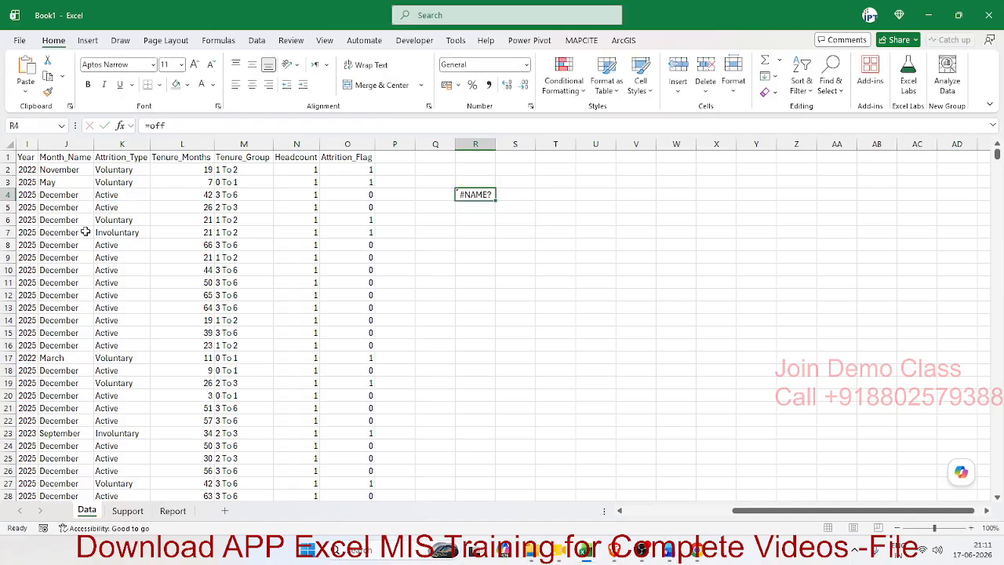
Format the whole dataset on the Data sheet, A1 to O2001, as a table in the black-header light style and name it DT.
key("Left")
key("Left")
key("Left")
key("Left")
key("Left")
key("Left")
key("Left")
key("Left")
key("Left")
key("Left")
key("Left")
key("Left")
key("Left")
key("Left")
key("Left")
key("Left")
key("Left")
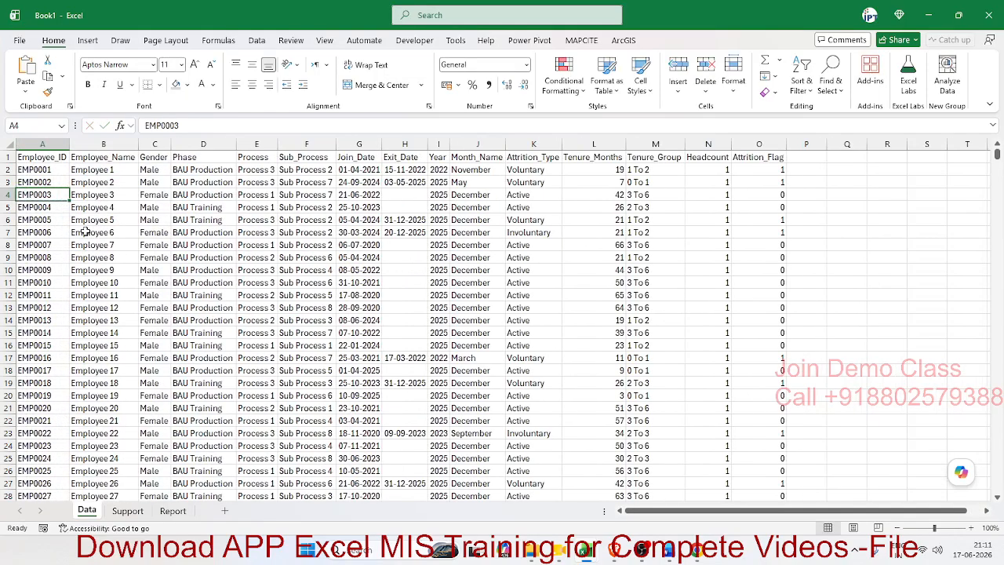
key("Up")
key("Up")
key("Up")
key("ctrl+shift+Right")
key("ctrl+shift+Down")
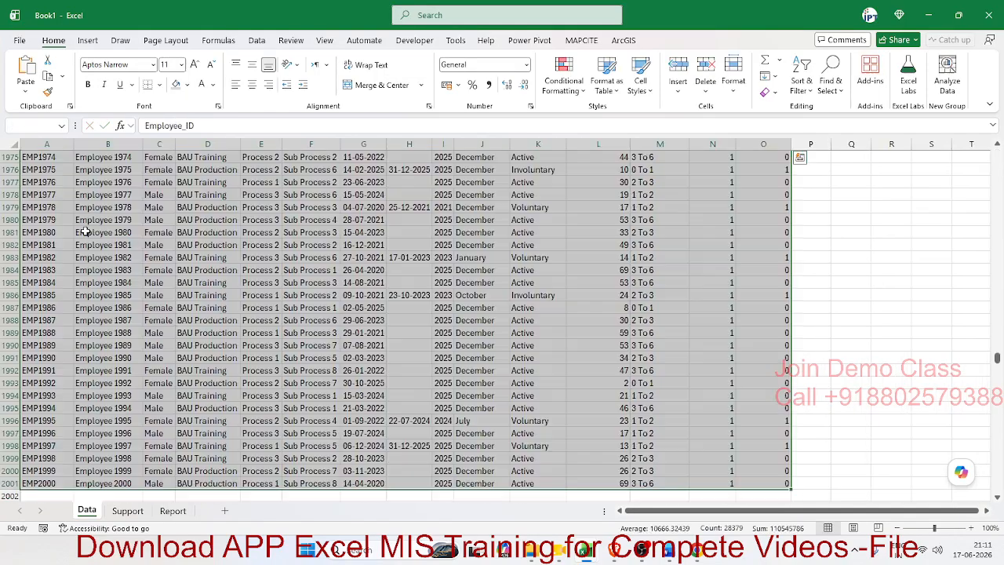
left_click(90, 40)
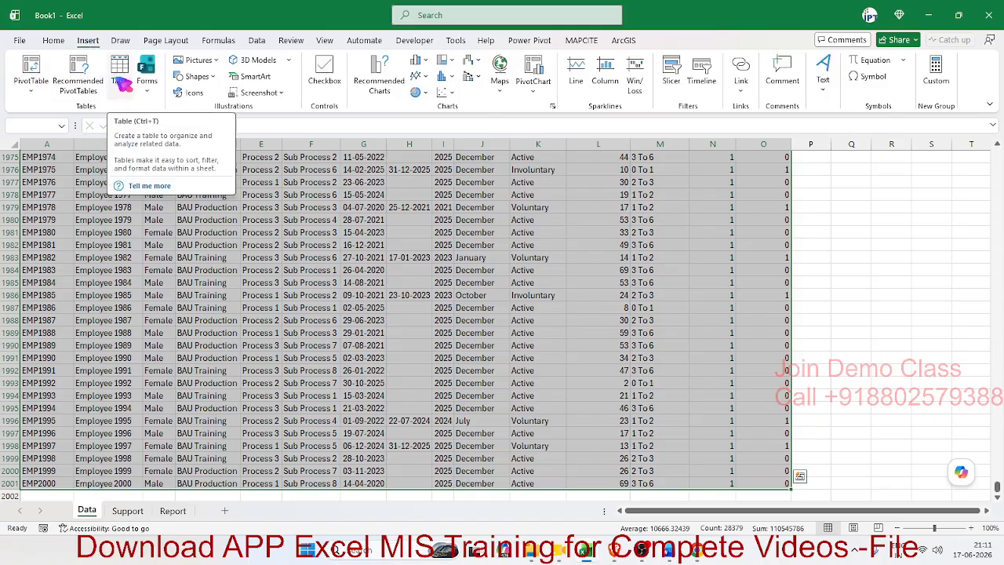
left_click(54, 41)
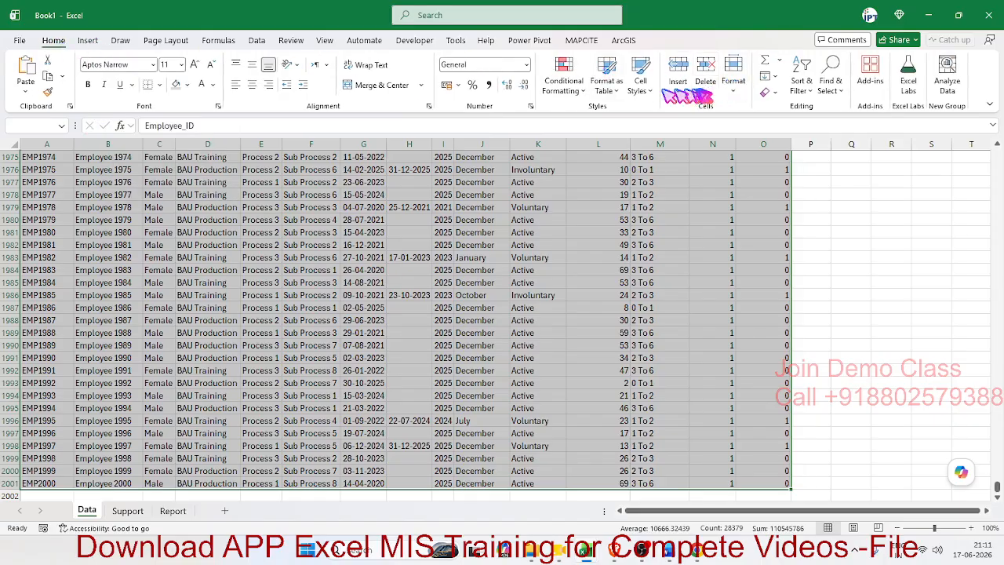
scroll(153, 451, "down", 3)
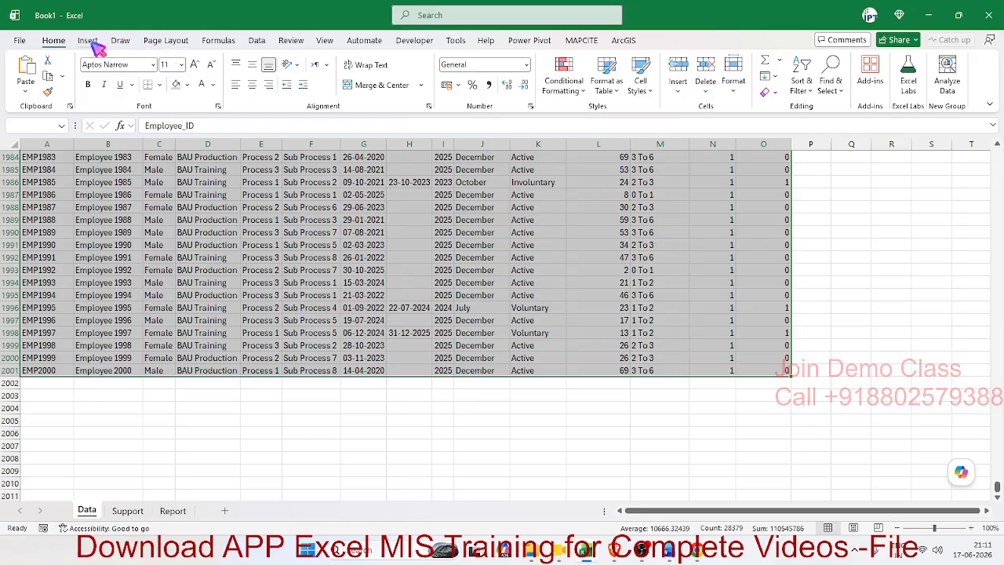
left_click(609, 81)
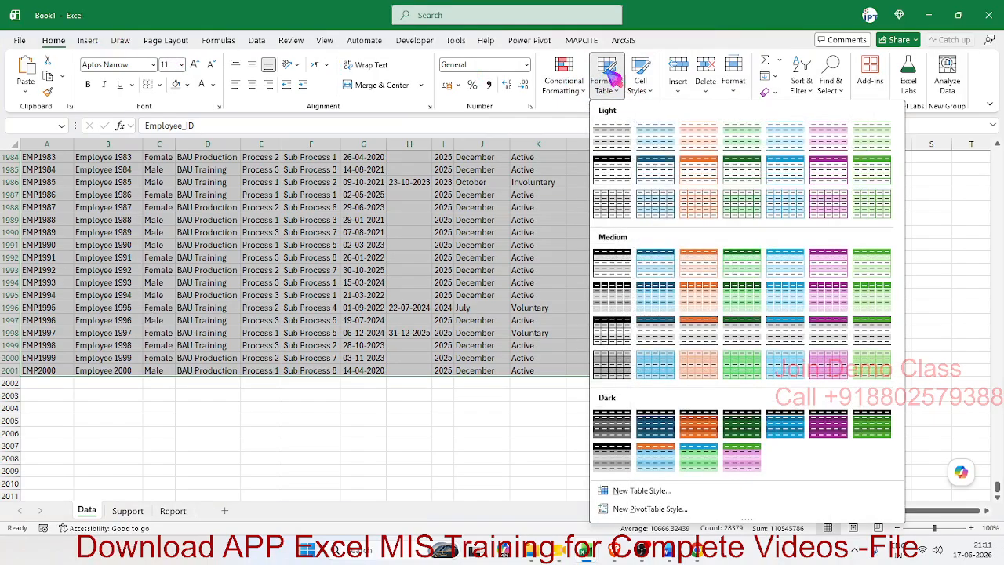
left_click(612, 160)
left_click(735, 289)
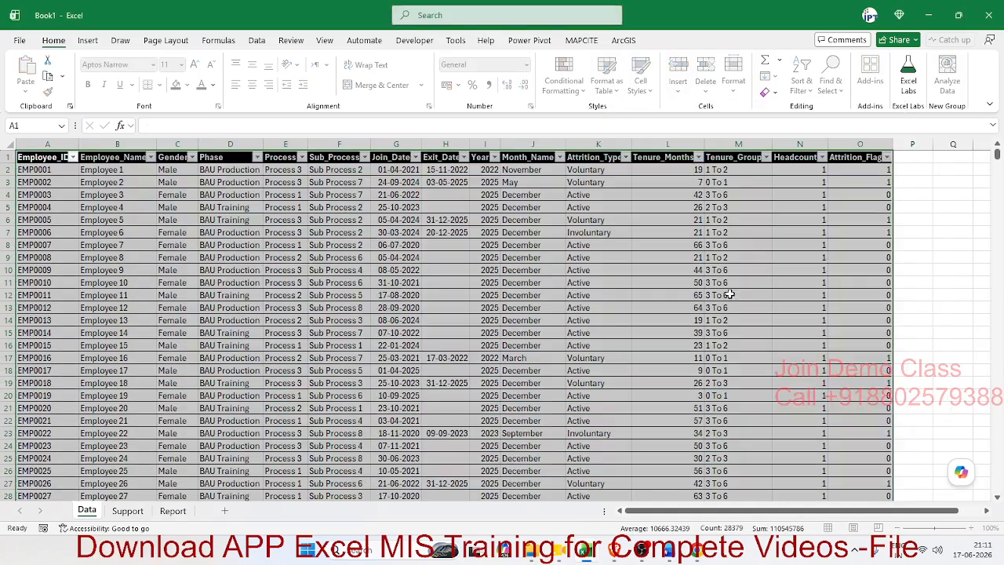
left_click(31, 76)
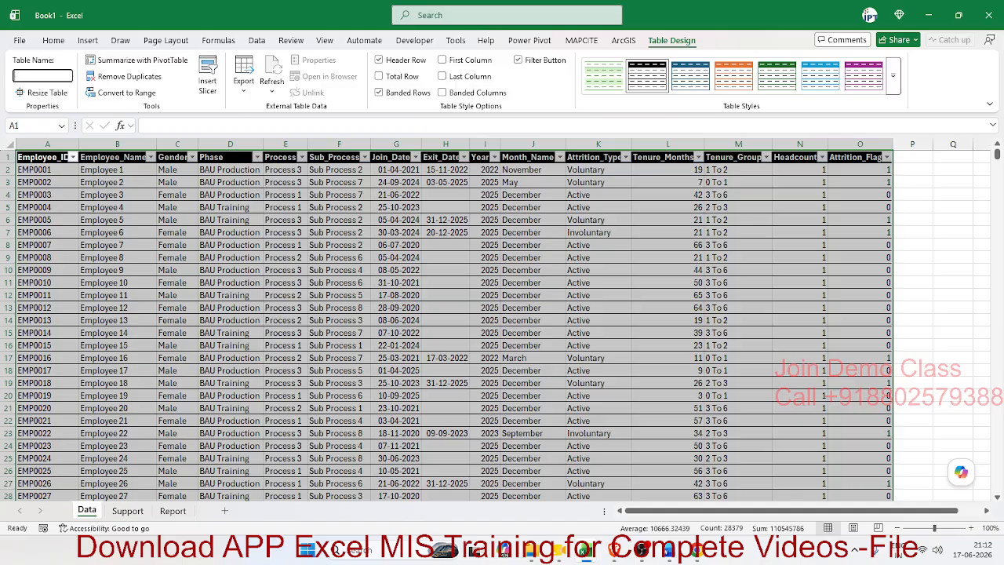
key("Return")
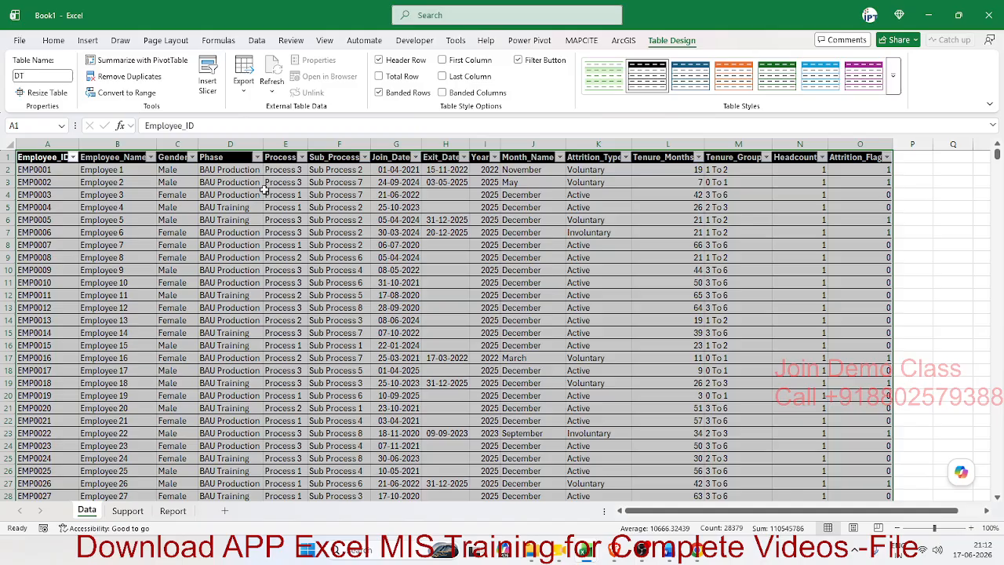
Insert a blank PivotTable based on table DT at cell A1 of the Support sheet.
left_click(129, 510)
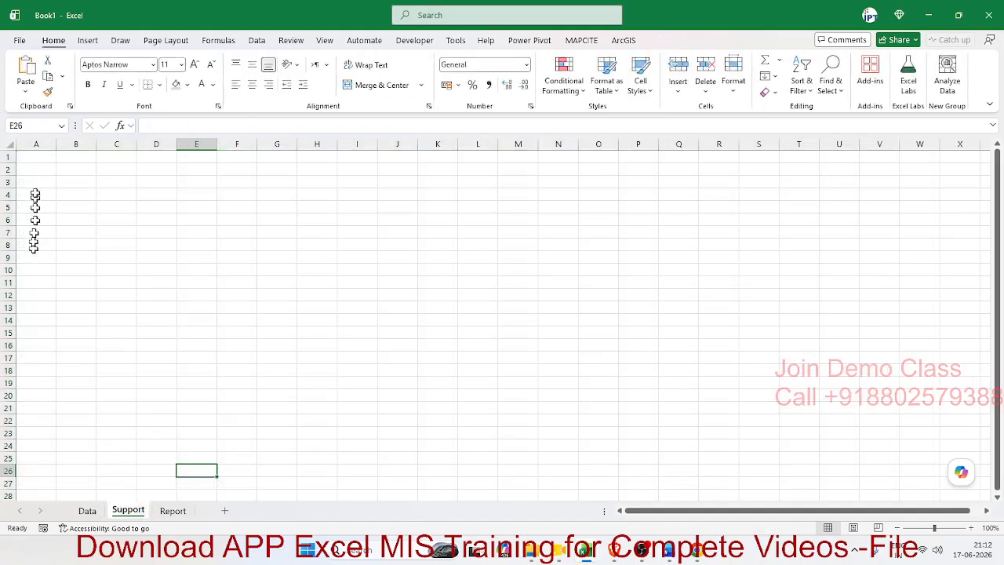
left_click(36, 155)
left_click(87, 41)
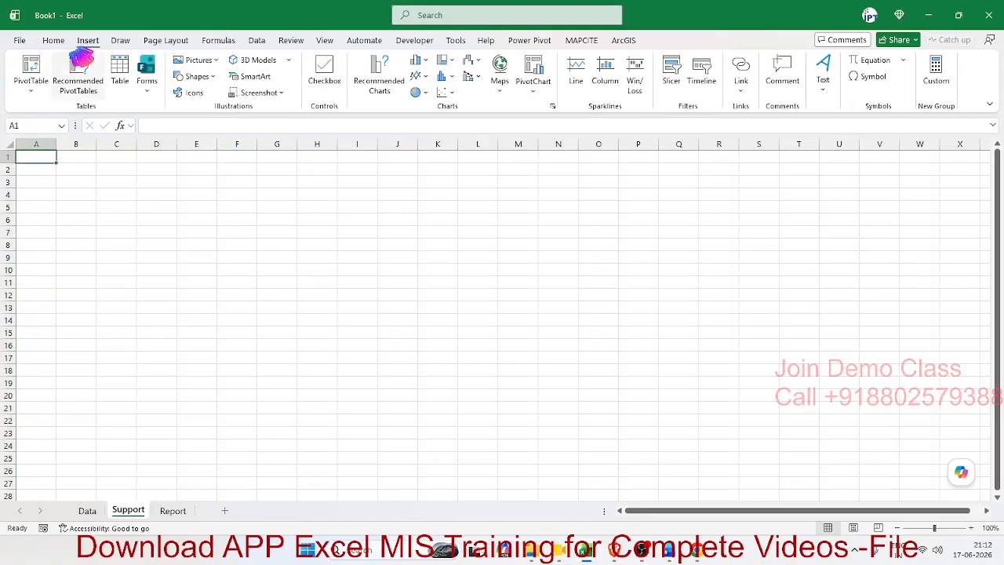
left_click(31, 70)
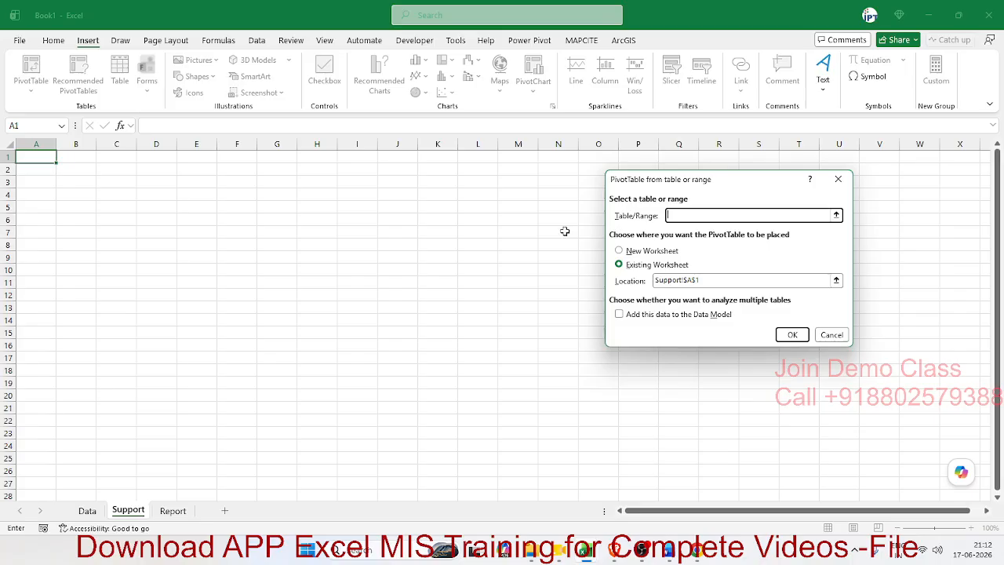
left_click(792, 335)
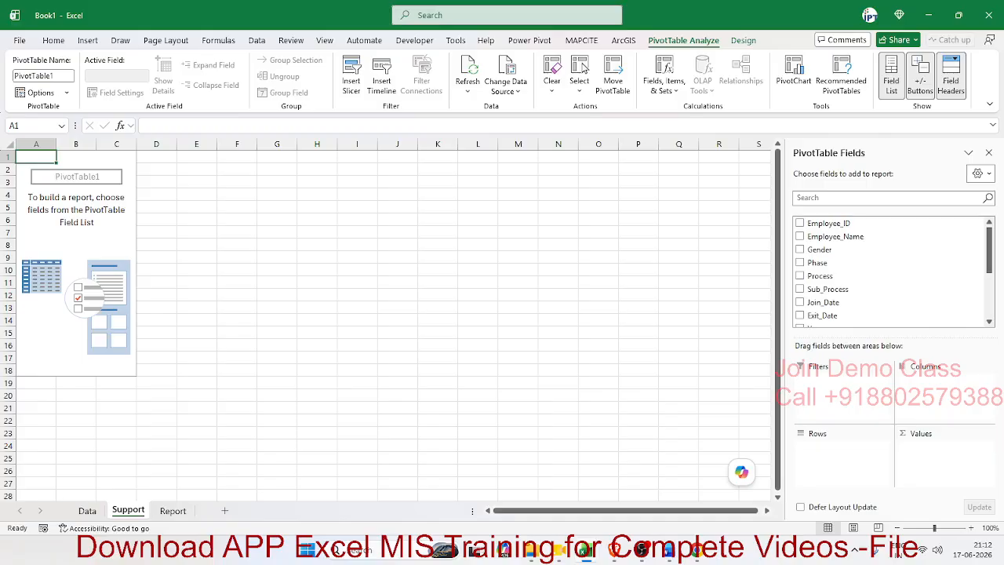
Look over the Format as Table styles for the dataset on the Data sheet.
left_click(87, 510)
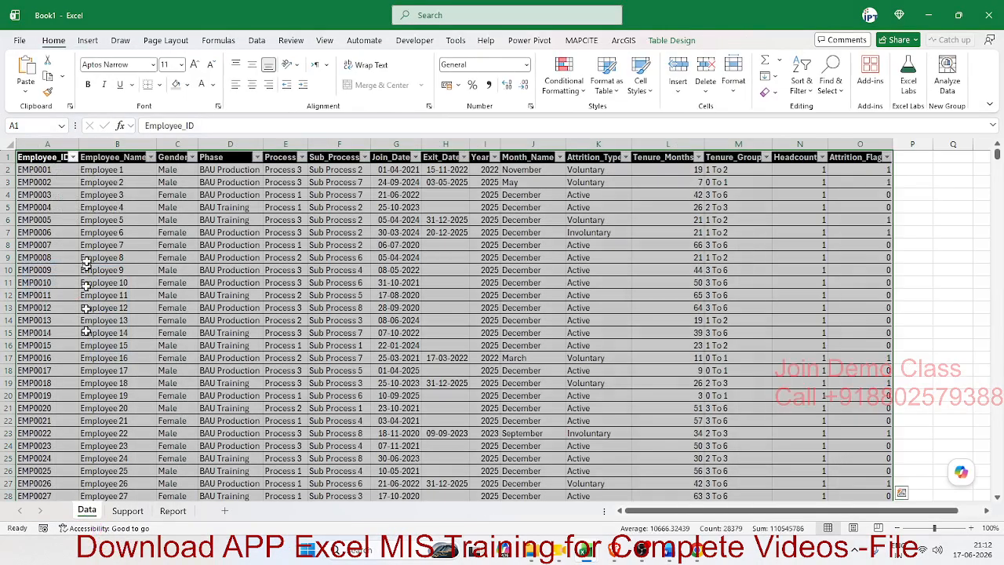
left_click(578, 93)
left_click(606, 87)
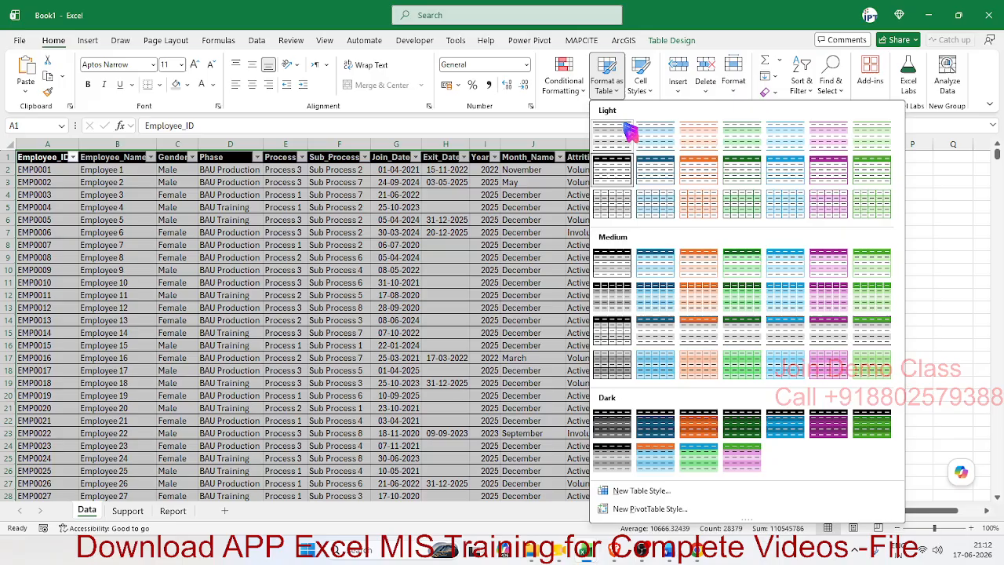
left_click(615, 186)
left_click(119, 333)
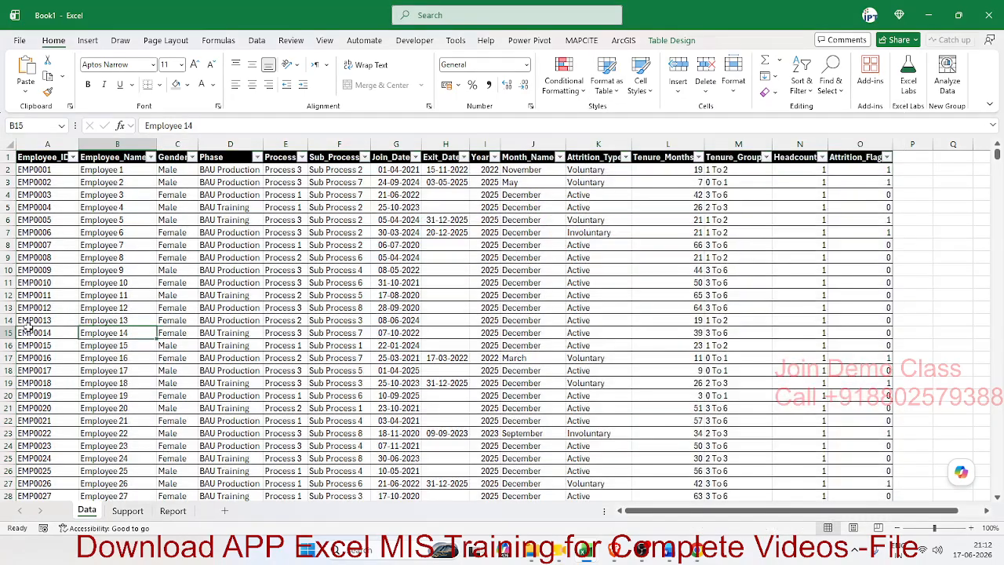
Examine the table's last record and the empty rows below it, from row 2002 down.
left_click(20, 321)
left_click(21, 323)
key("ctrl+Down")
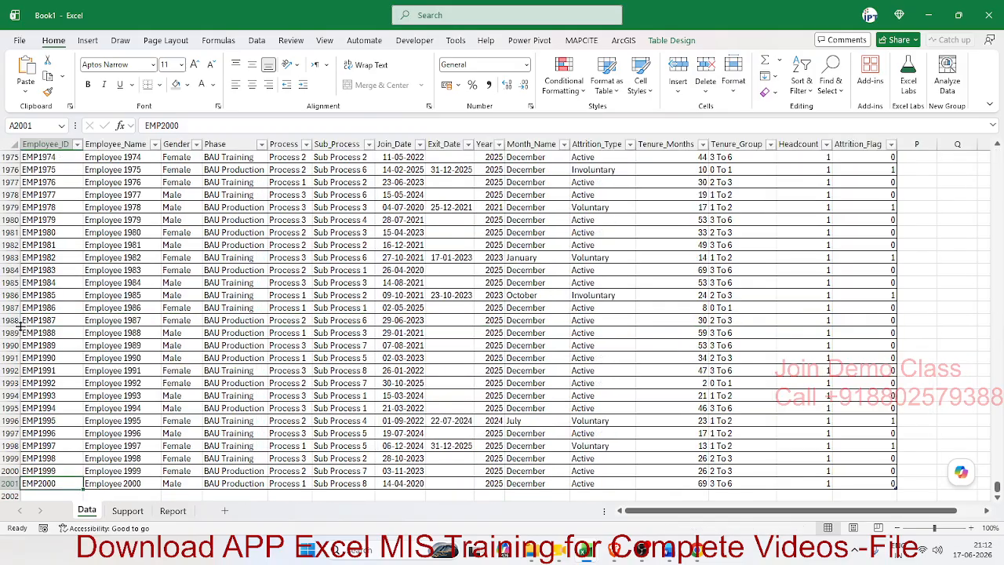
key("Down")
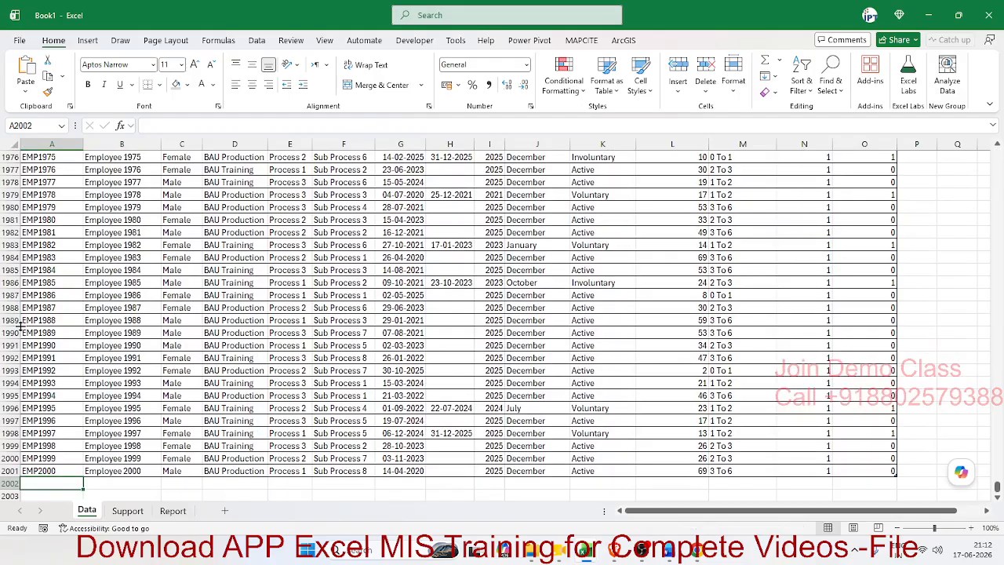
key("Down")
key("Down")
key("Down")
key("Down")
key("Down")
key("Down")
key("Down")
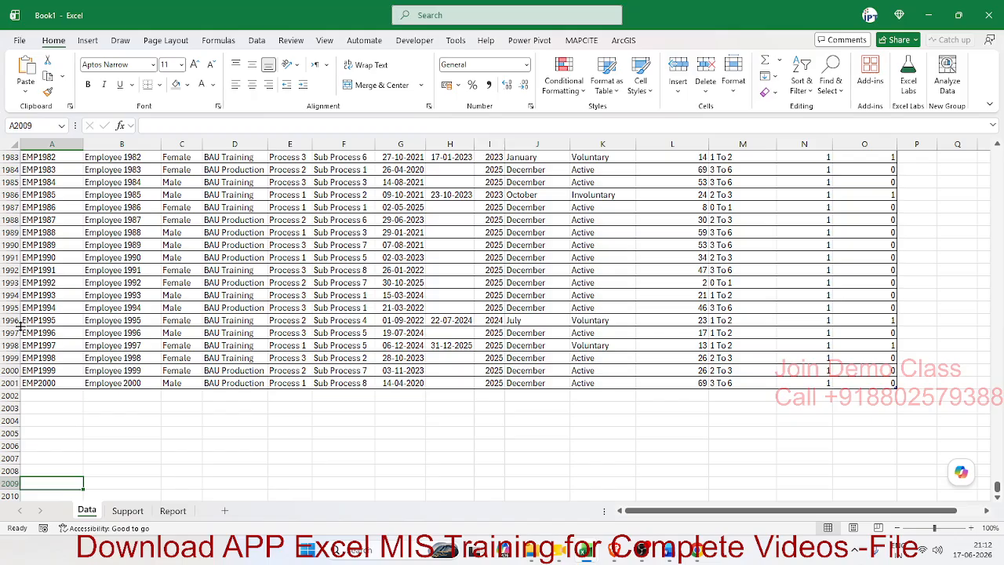
key("Up")
key("Up")
key("Up")
key("Up")
key("Up")
key("Up")
key("Up")
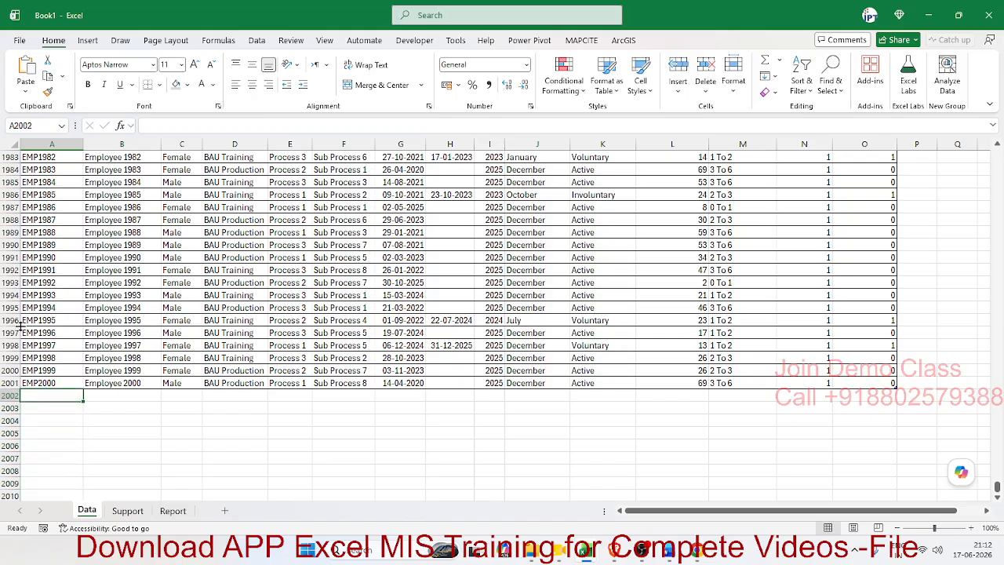
key("Up")
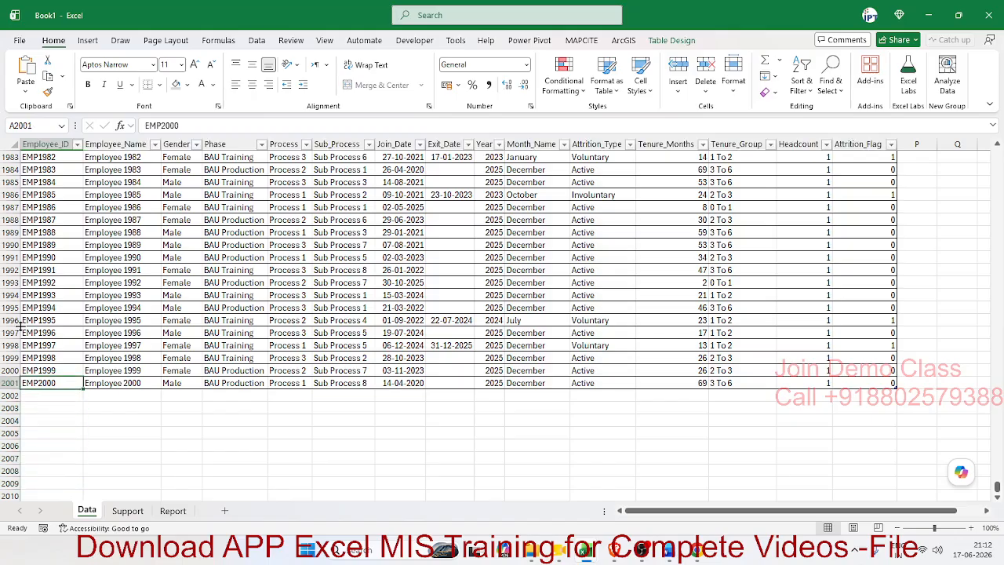
key("ctrl+Up")
key("ctrl+Down")
key("Down")
key("Down")
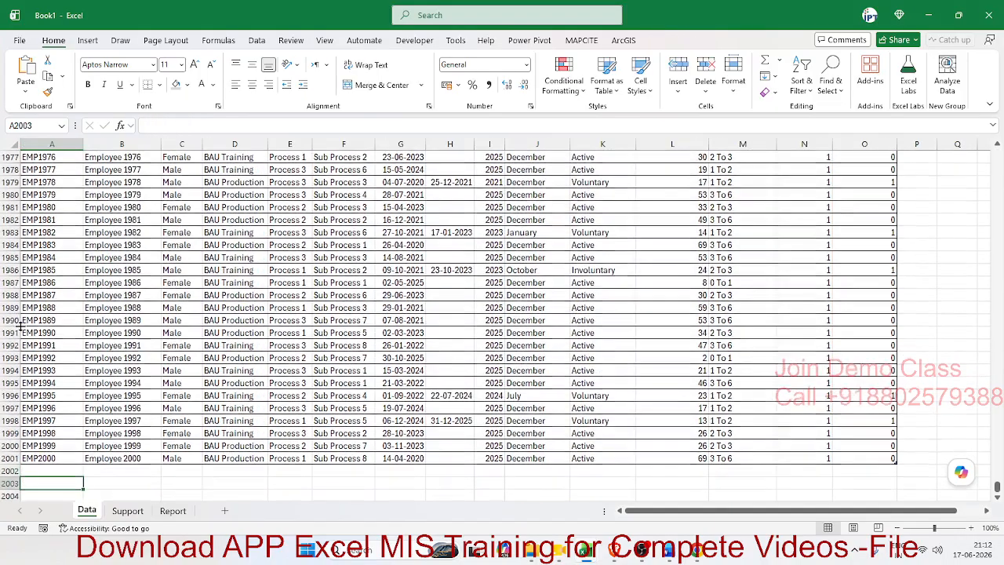
key("Down")
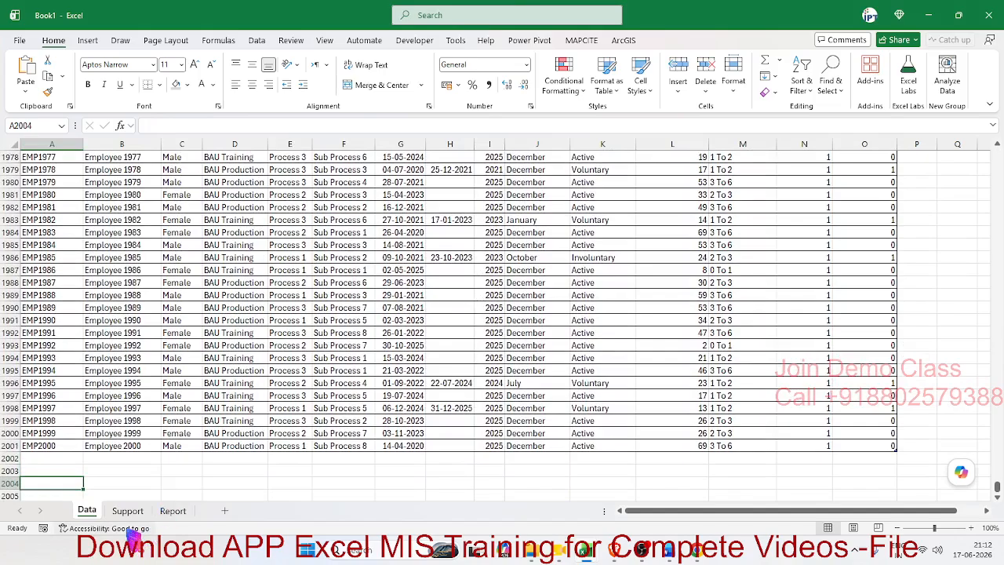
Highlight the table's last record and the blank rows from 2002 down to check where the data range ends.
left_click(128, 511)
left_click(87, 511)
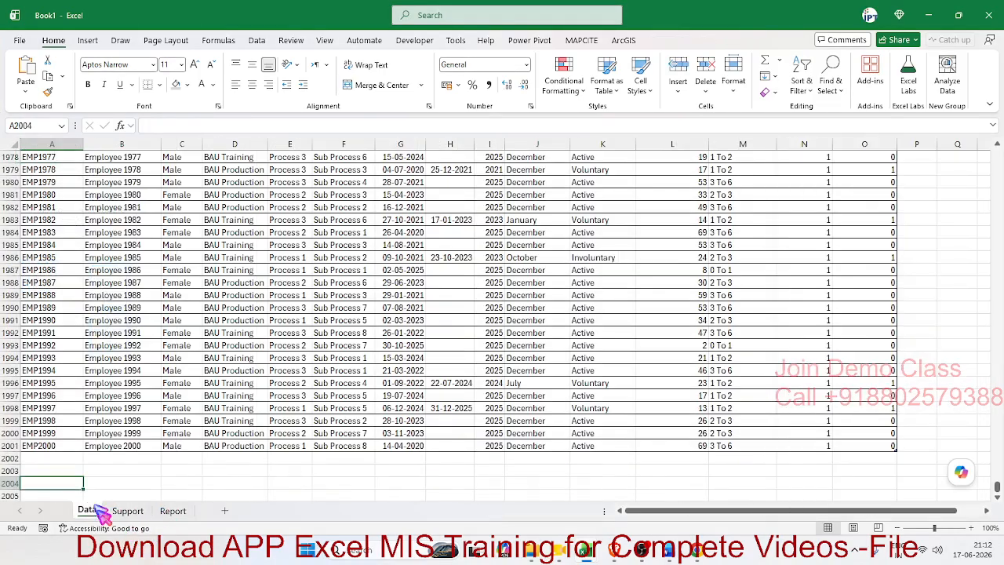
left_click(19, 445)
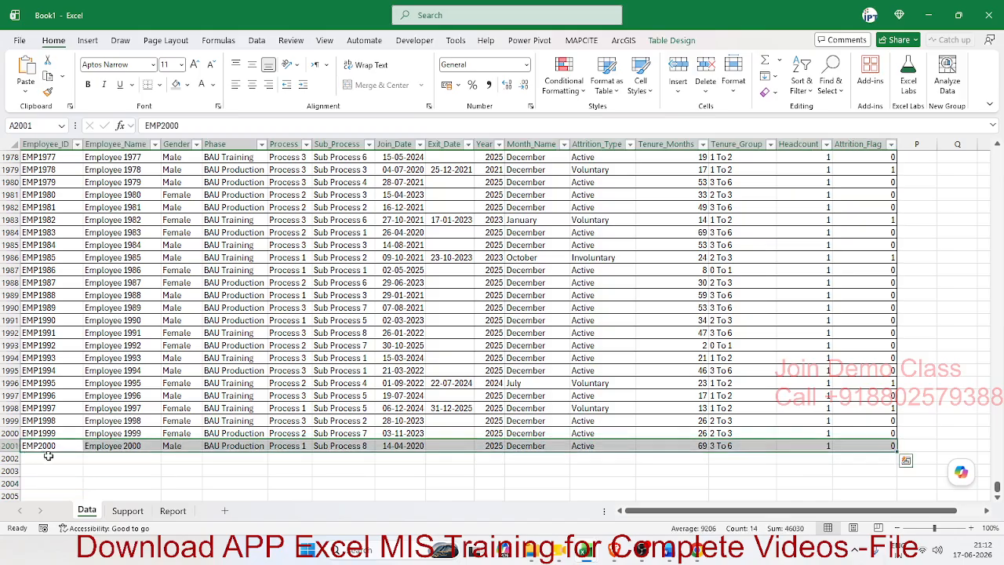
scroll(48, 456, "down", 8)
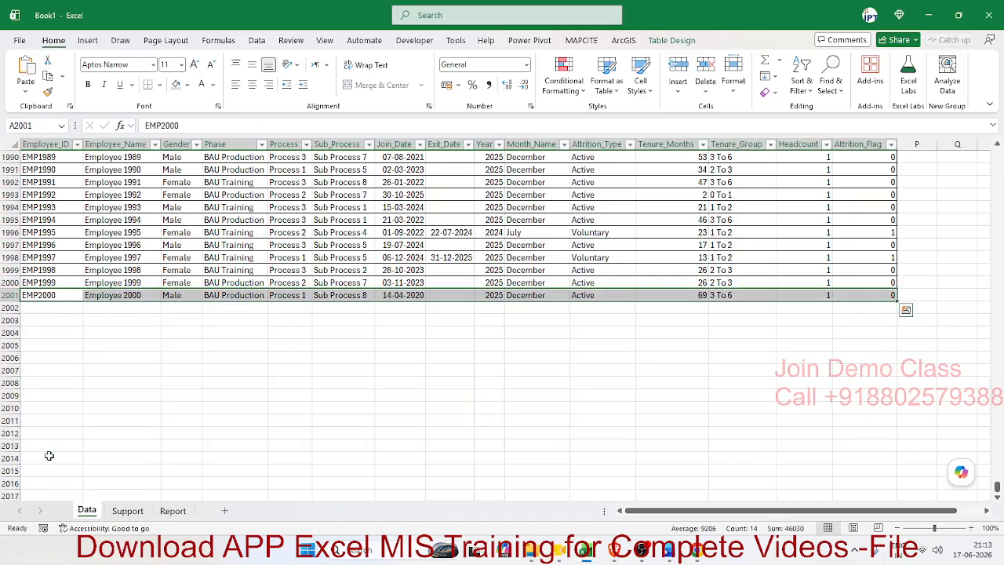
scroll(62, 350, "up", 1)
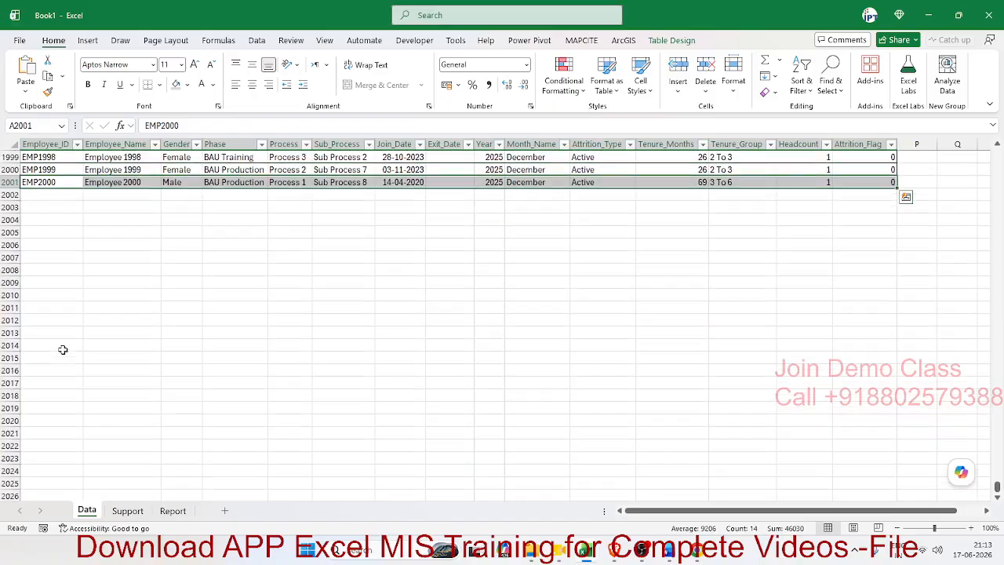
left_click(54, 233)
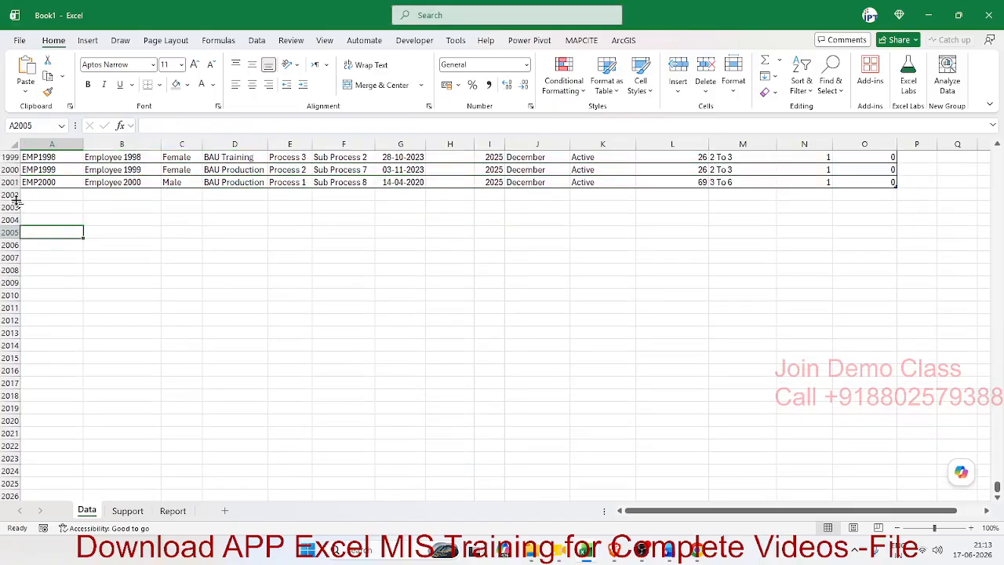
left_click_drag(9, 194, 33, 421)
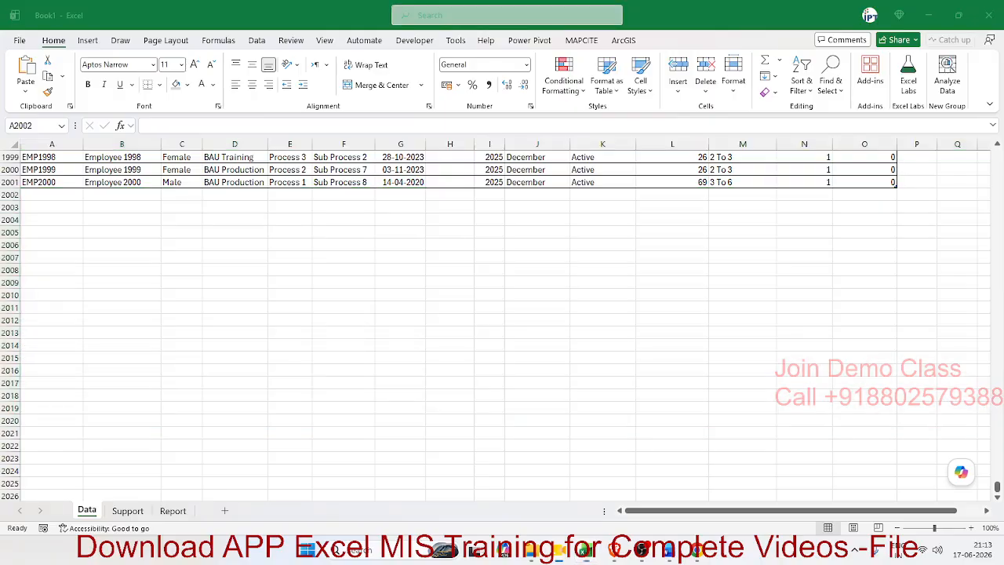
scroll(328, 295, "up", 6)
scroll(327, 295, "down", 4)
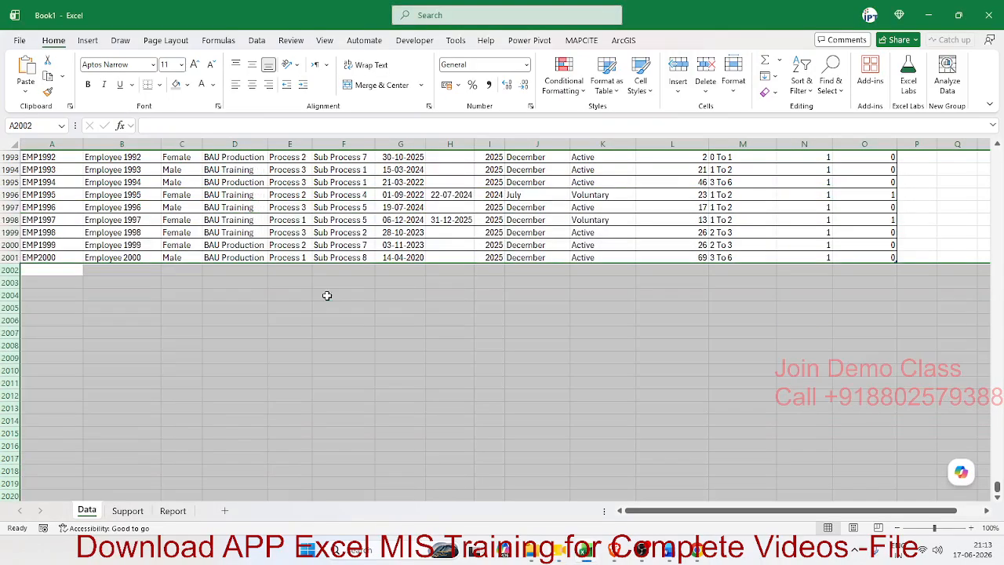
left_click(138, 322)
left_click_drag(67, 271, 69, 317)
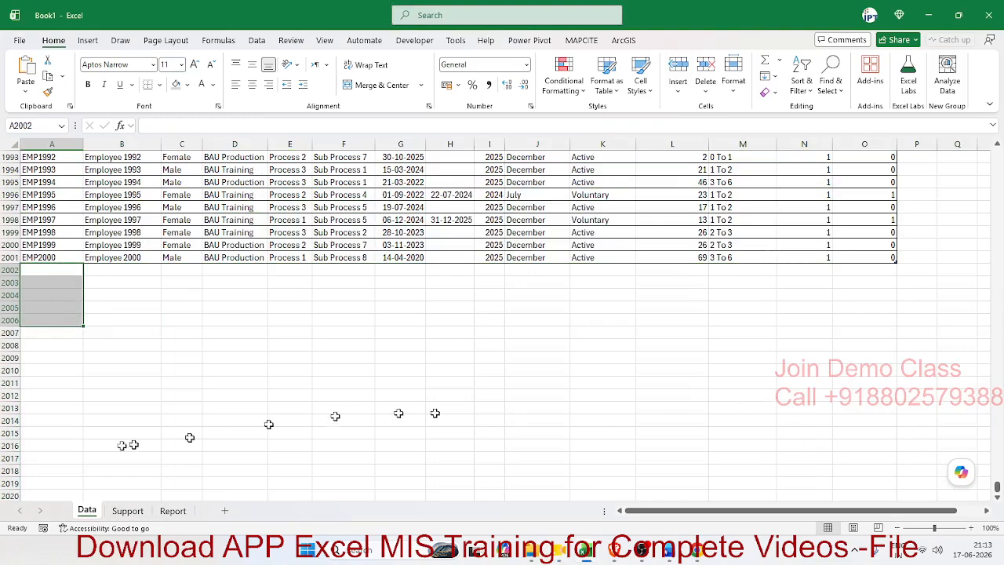
left_click(64, 446)
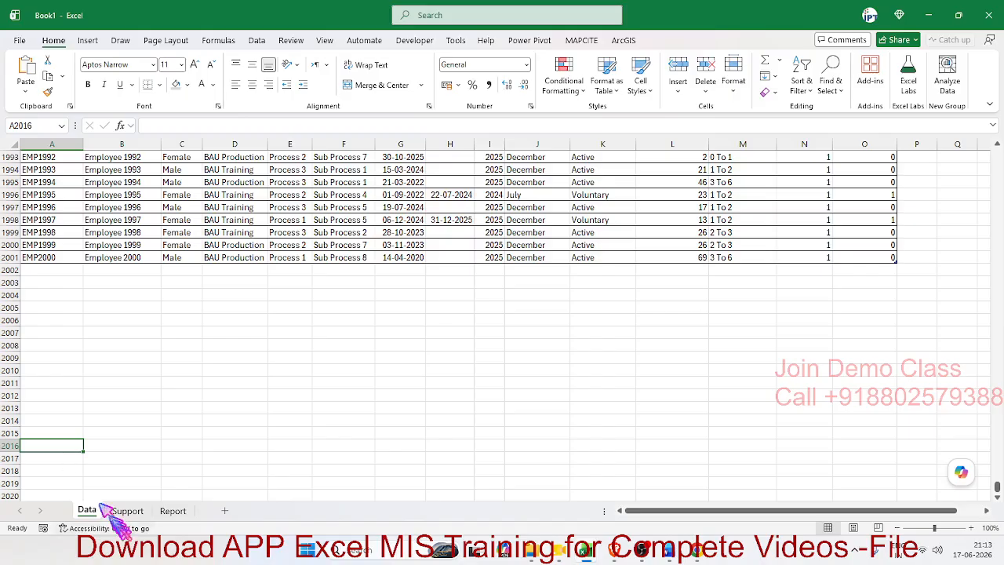
Compare the Support and Data sheets and return to the empty PivotTable on the Support sheet.
left_click(128, 510)
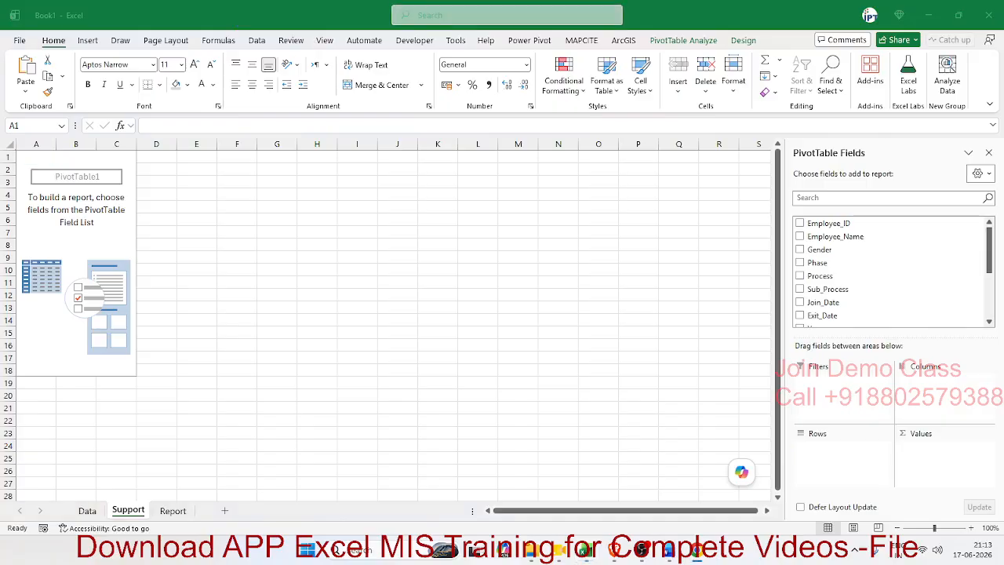
left_click(89, 514)
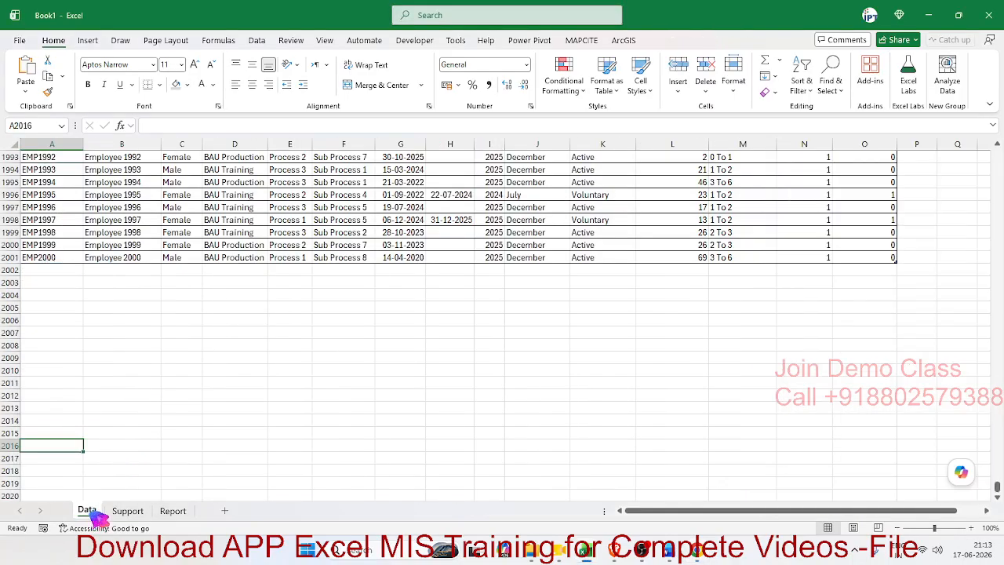
left_click(133, 515)
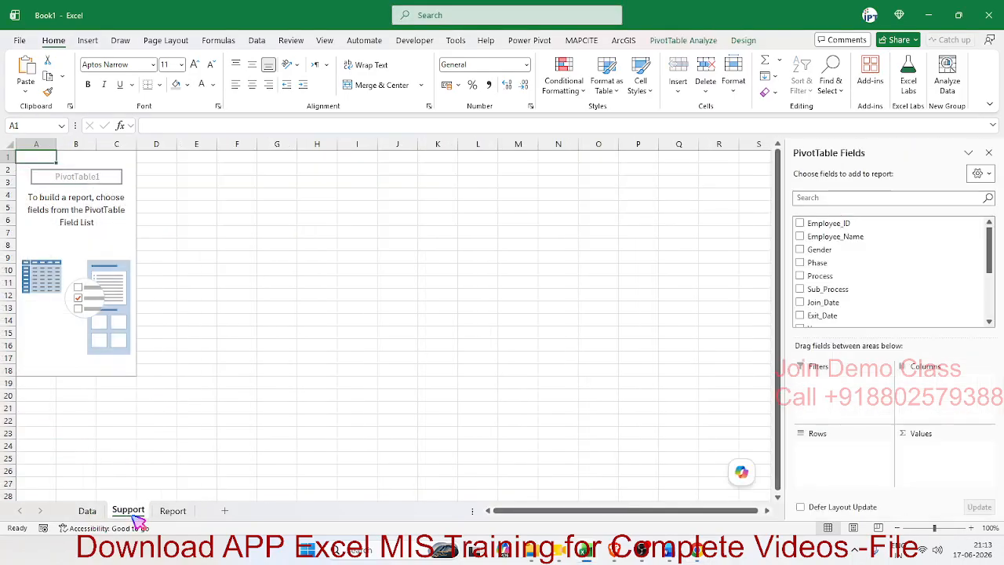
left_click(88, 511)
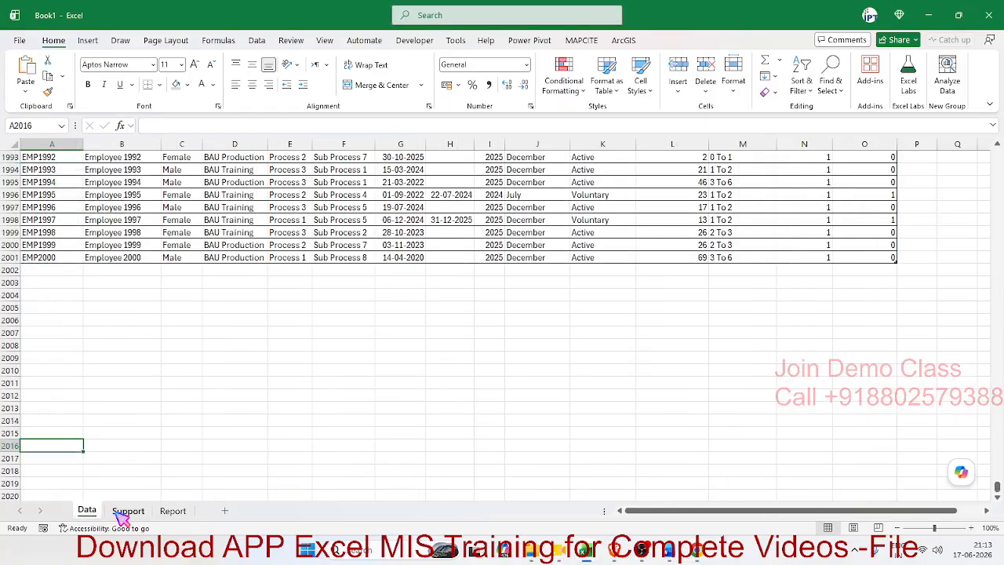
left_click(119, 513)
left_click(90, 511)
left_click(122, 512)
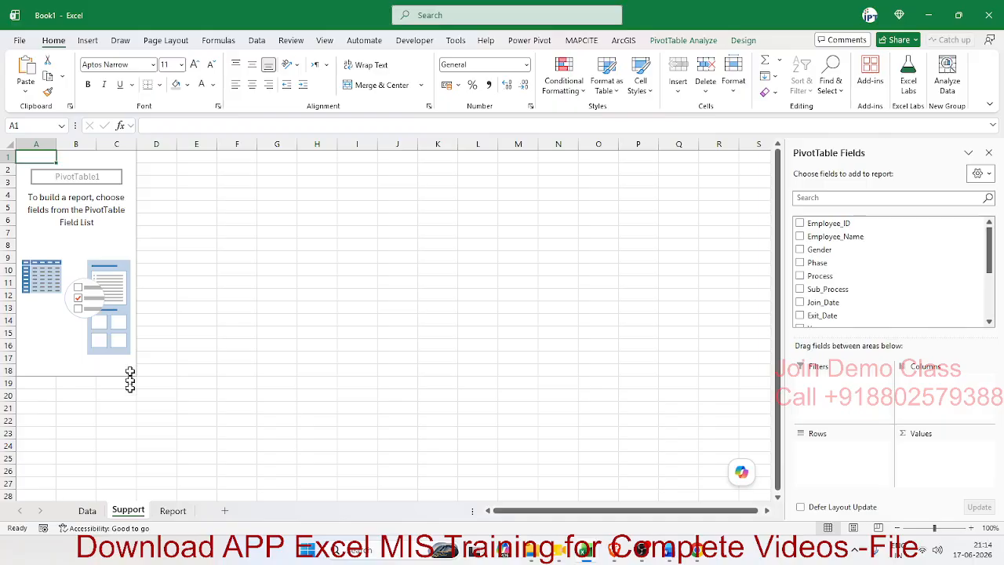
left_click(93, 510)
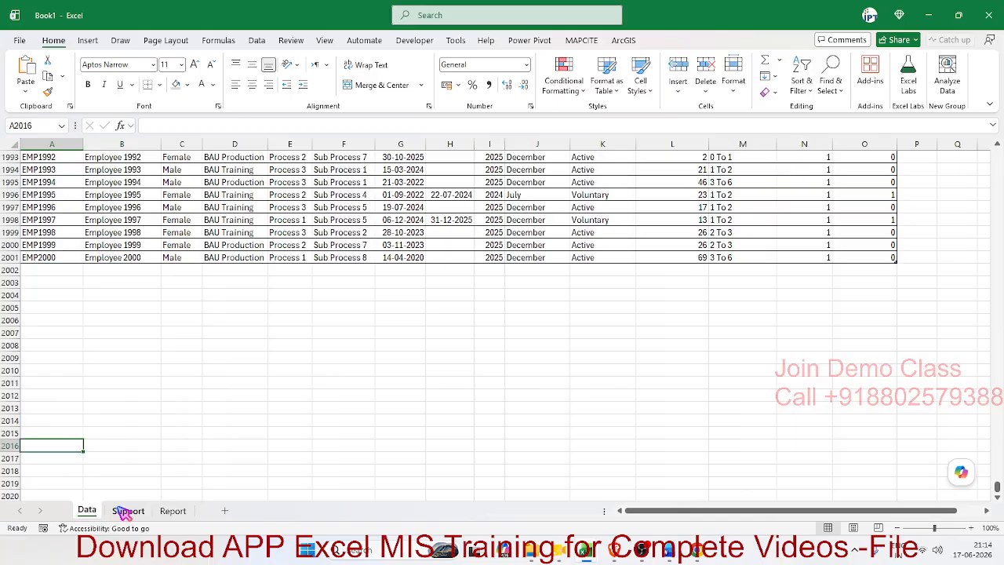
left_click(128, 510)
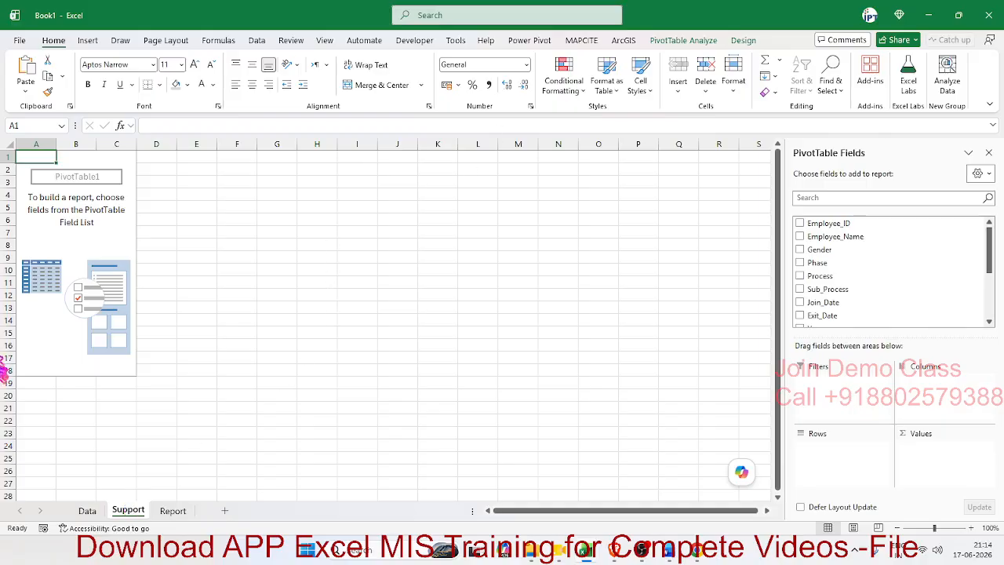
key("alt+Tab")
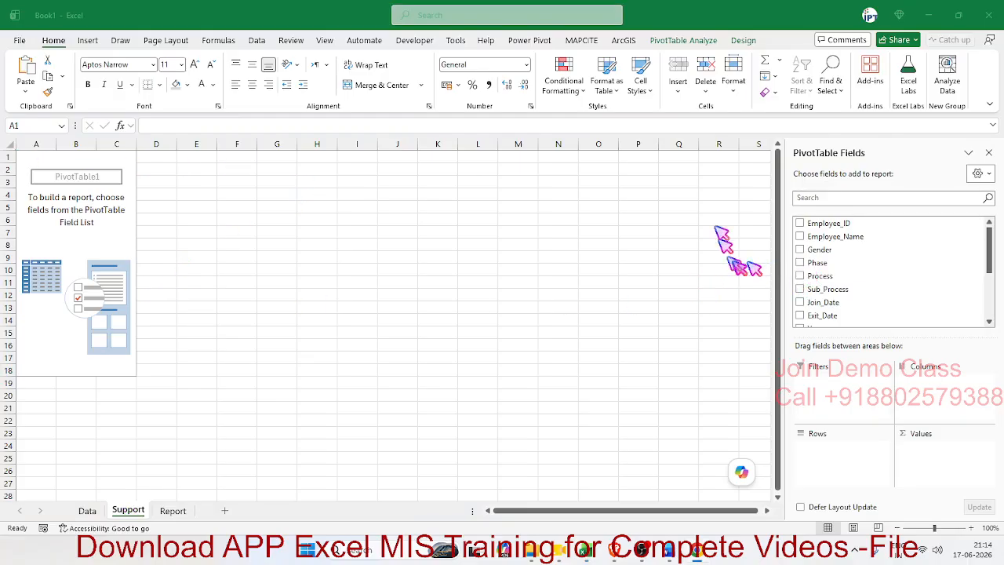
Insert slicers for the PivotTable's Phase, Process and Sub_Process fields and spread them apart on the Support sheet.
left_click(679, 51)
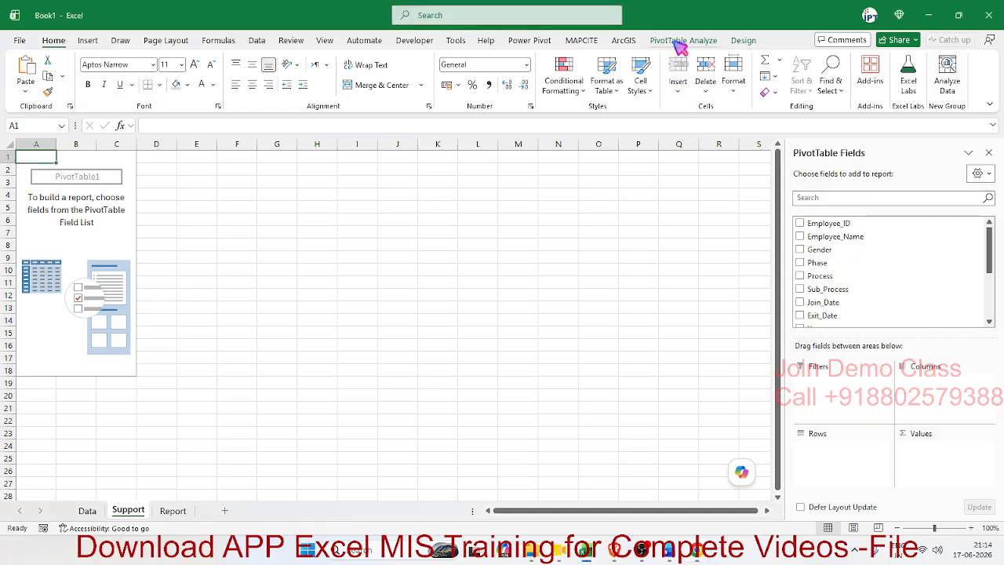
left_click(676, 41)
left_click(356, 88)
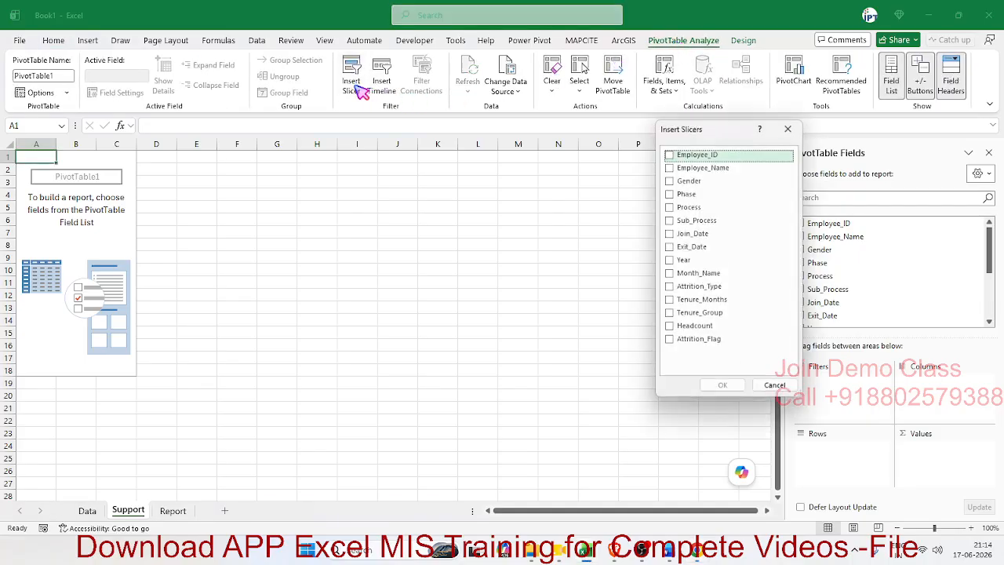
left_click(671, 194)
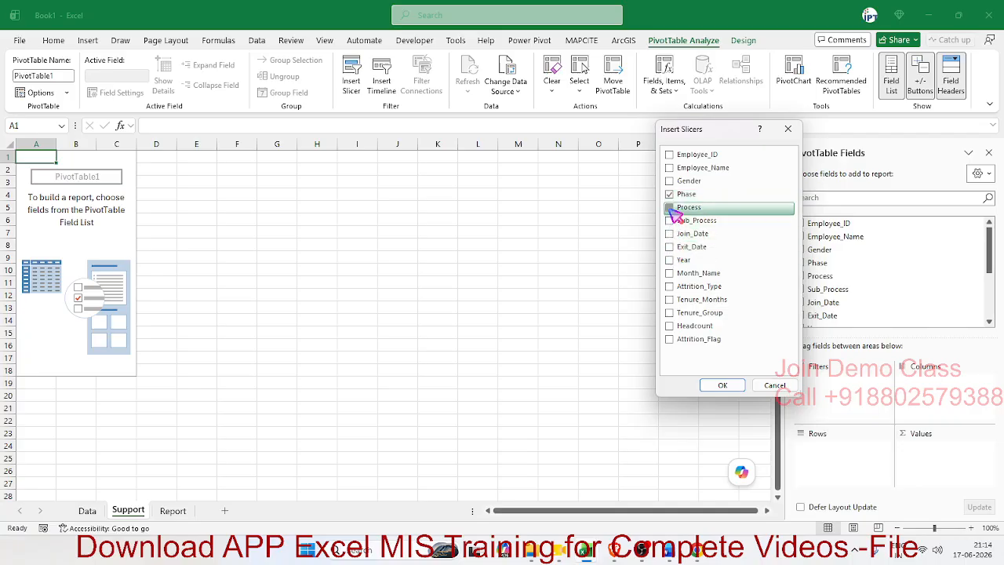
left_click(670, 207)
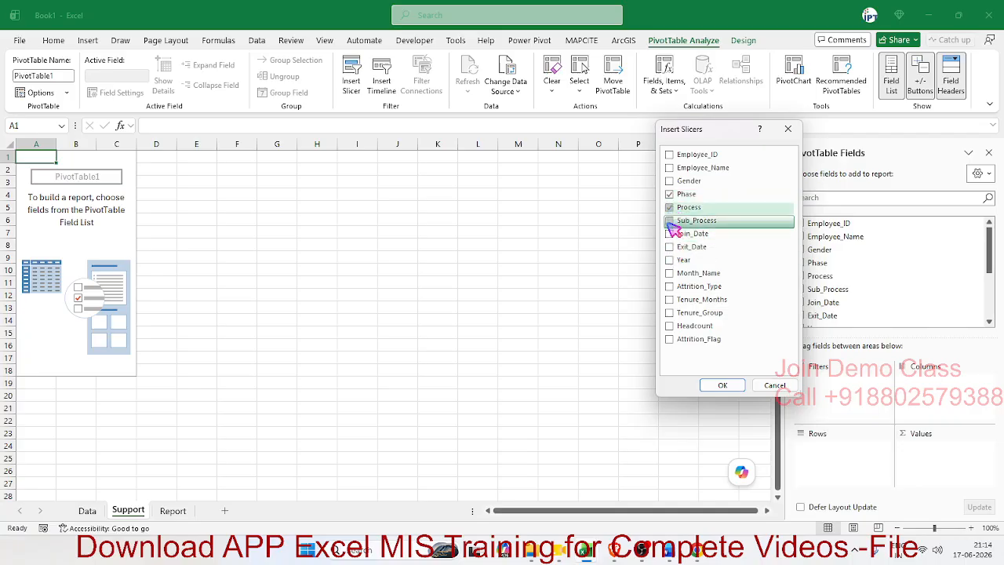
left_click(671, 221)
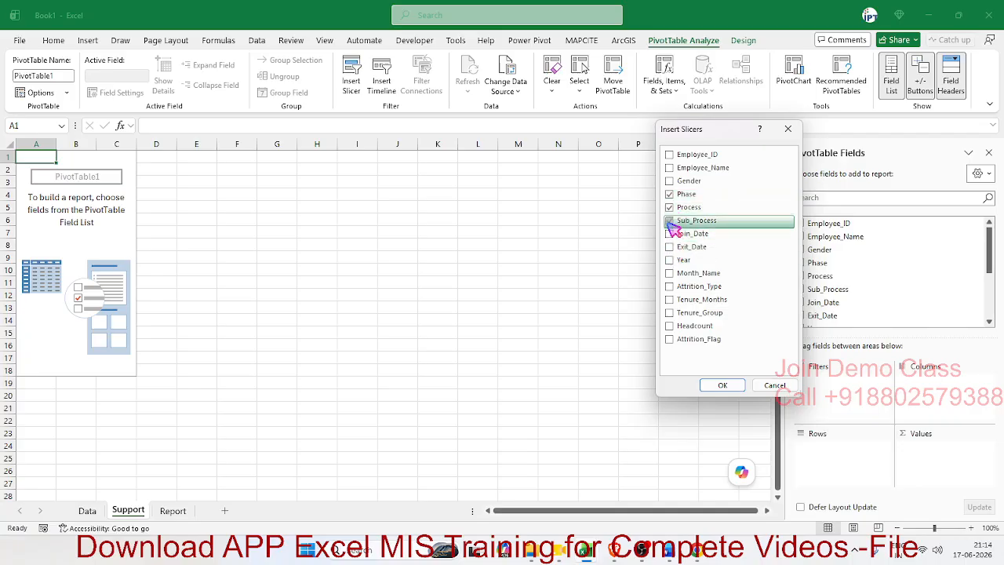
left_click(723, 385)
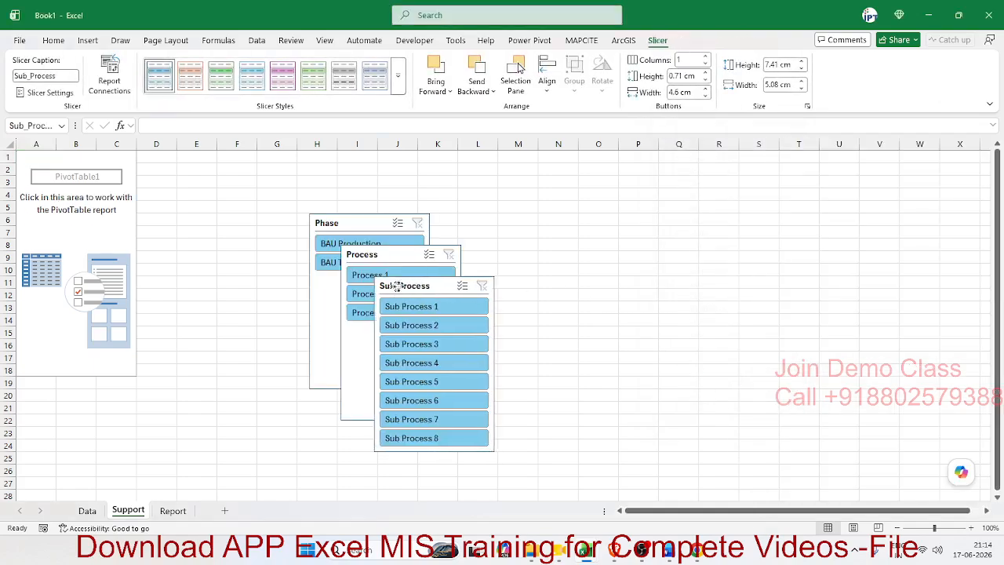
left_click_drag(396, 286, 606, 274)
left_click_drag(384, 259, 445, 241)
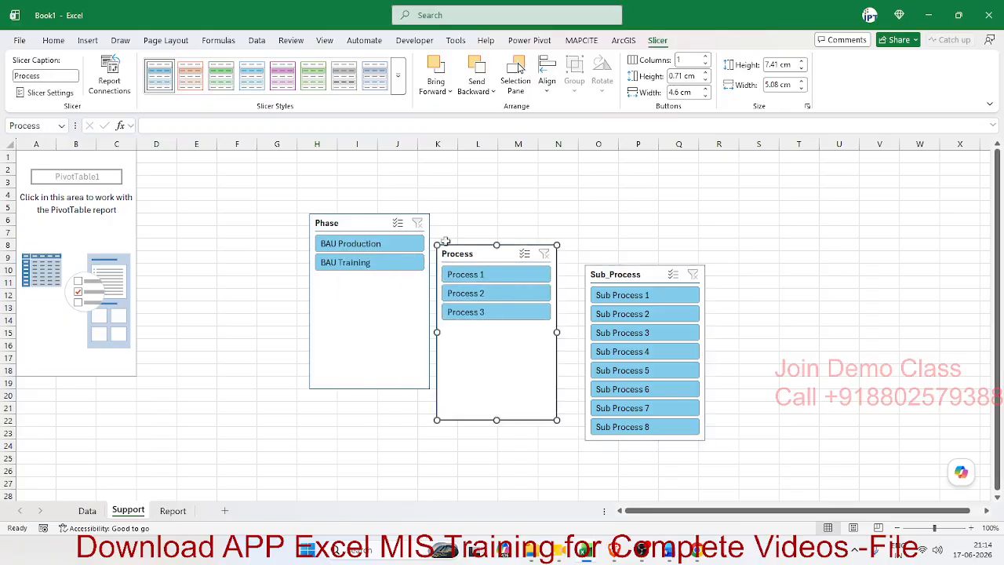
Move the Phase slicer from the Support sheet to the Report sheet, directly below the logo in the title banner.
left_click(327, 219)
key("Delete")
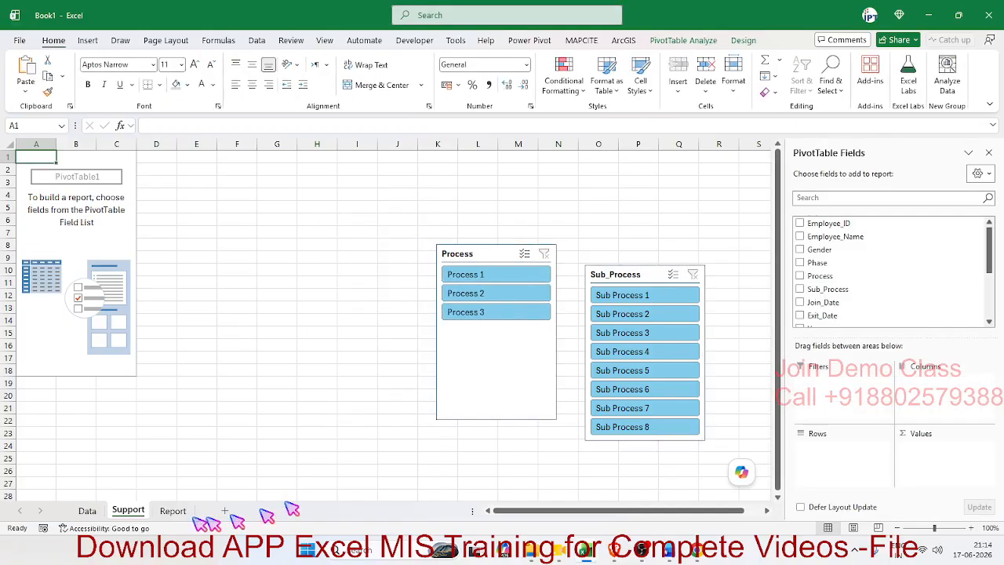
left_click(173, 510)
left_click(119, 307)
key("ctrl+v")
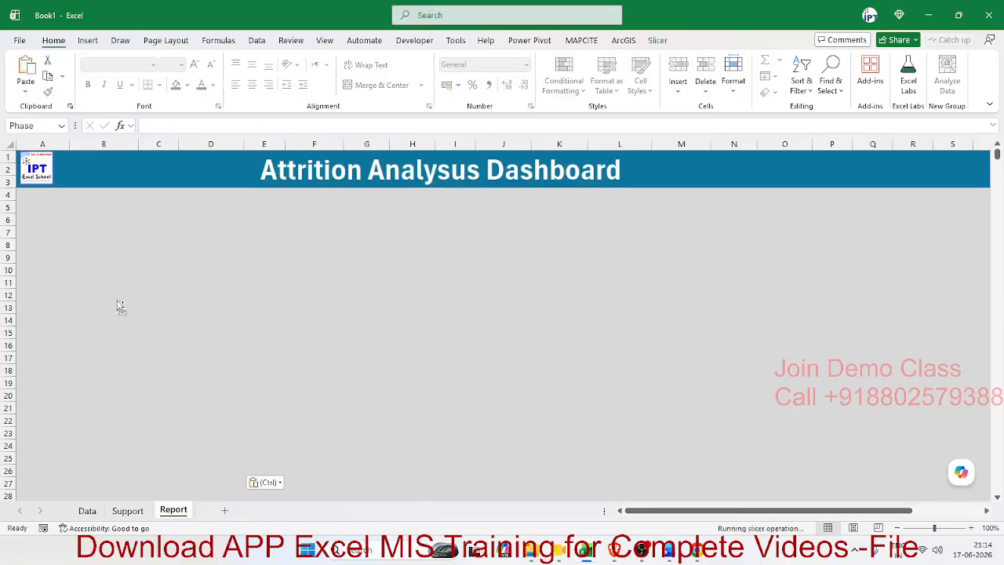
left_click_drag(119, 306, 67, 199)
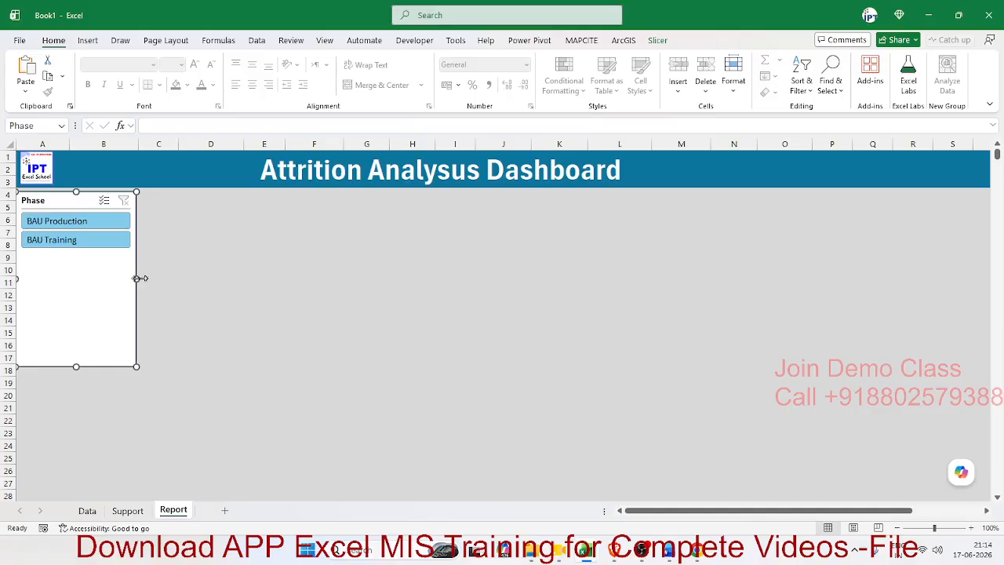
Shrink the Phase slicer's width and height so it fits closely around its two buttons, ending at row 9.
left_click_drag(138, 278, 93, 278)
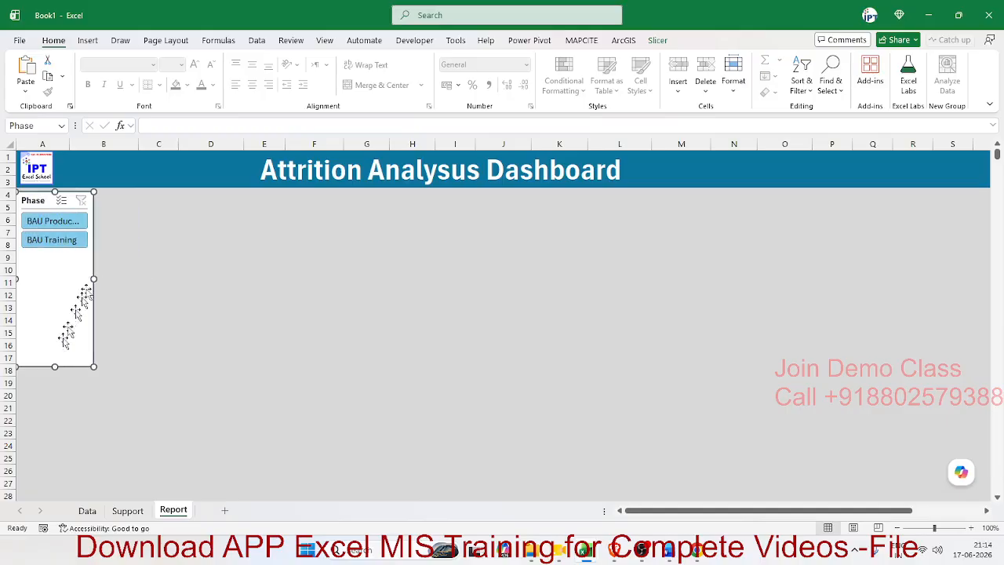
left_click_drag(52, 365, 54, 253)
left_click(160, 292)
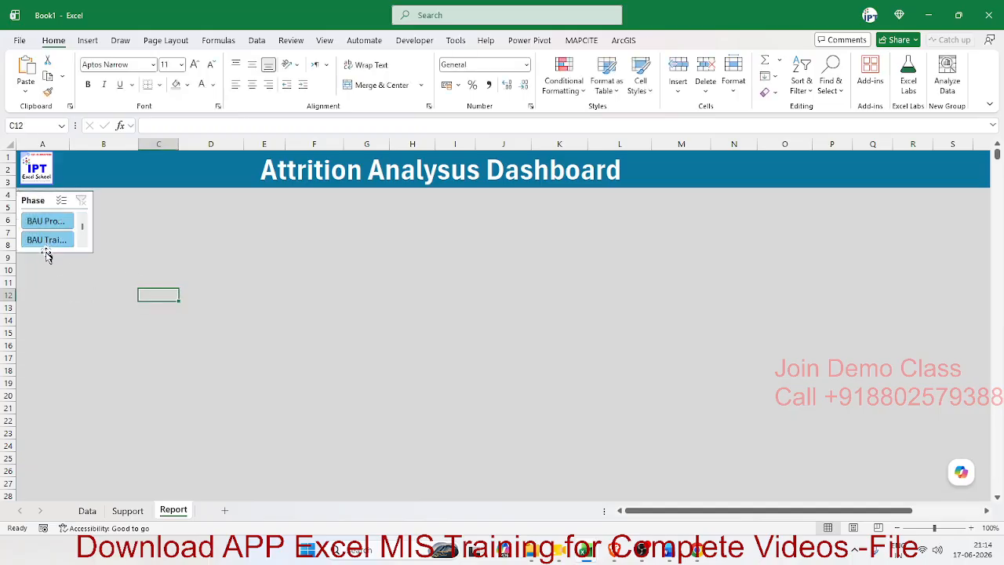
left_click(47, 257)
left_click(48, 252)
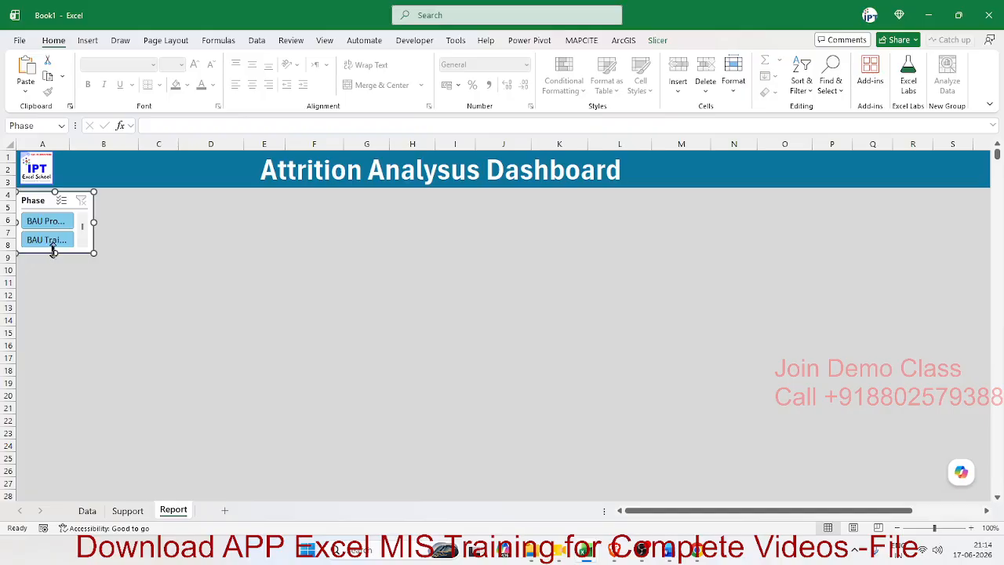
left_click_drag(55, 252, 56, 265)
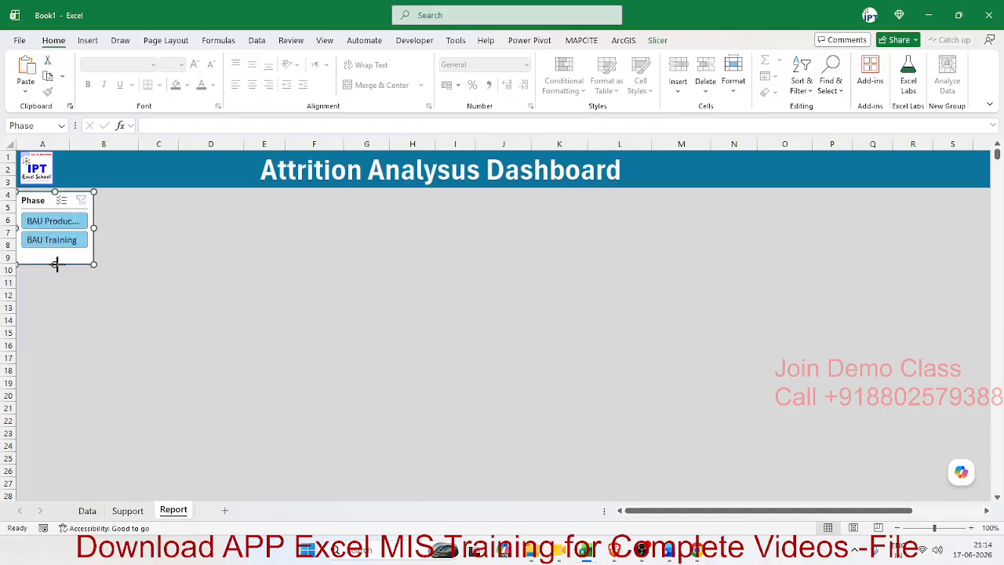
left_click(74, 269)
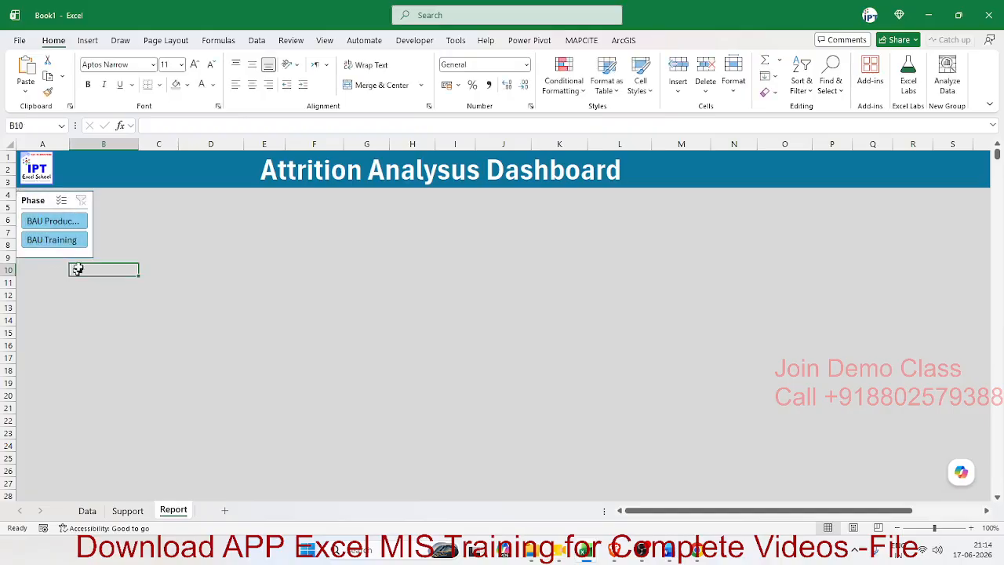
left_click(50, 204)
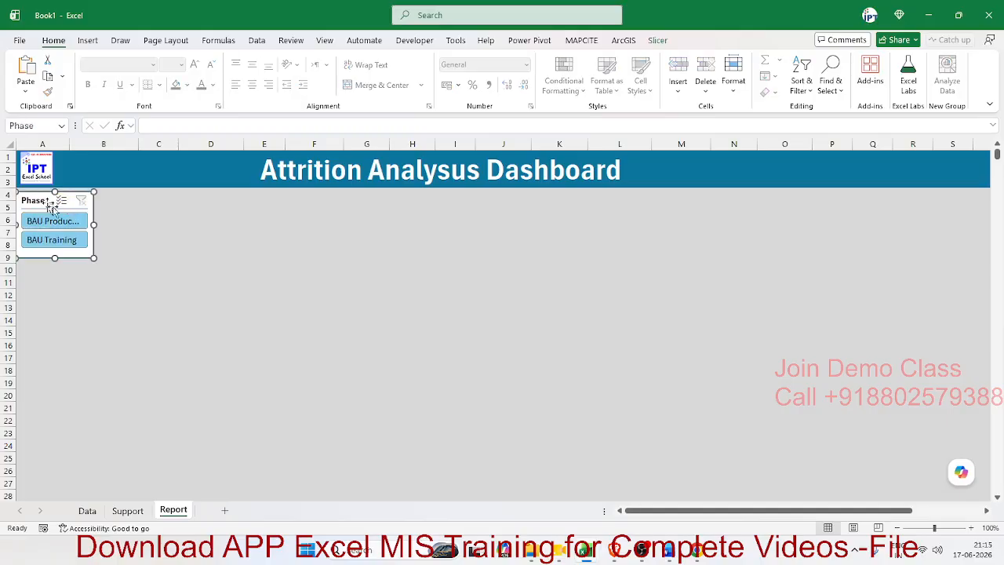
Move the Process slicer from the Support sheet to the Report sheet, directly below the Phase slicer at row 10.
left_click(137, 511)
left_click(497, 255)
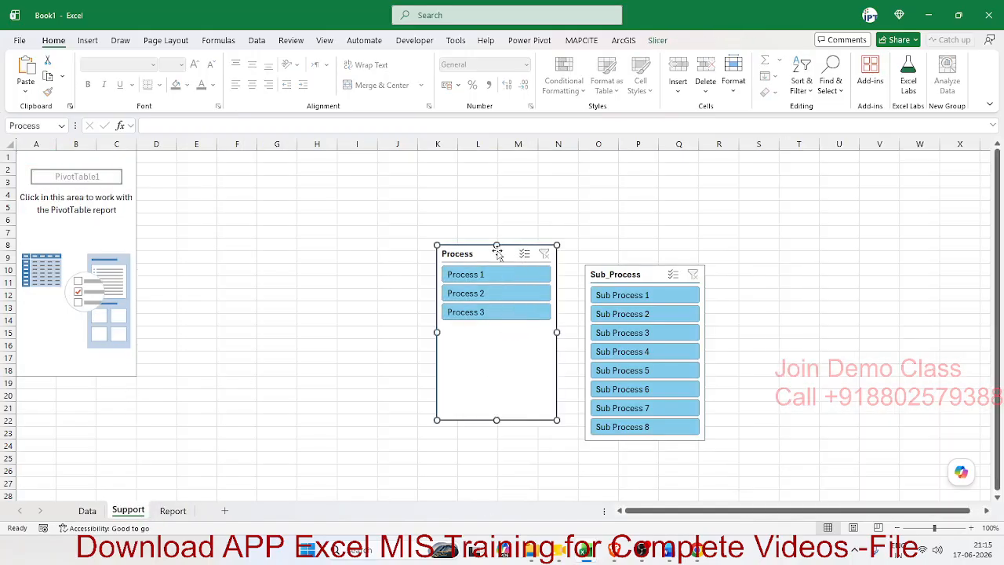
key("Delete")
left_click(173, 510)
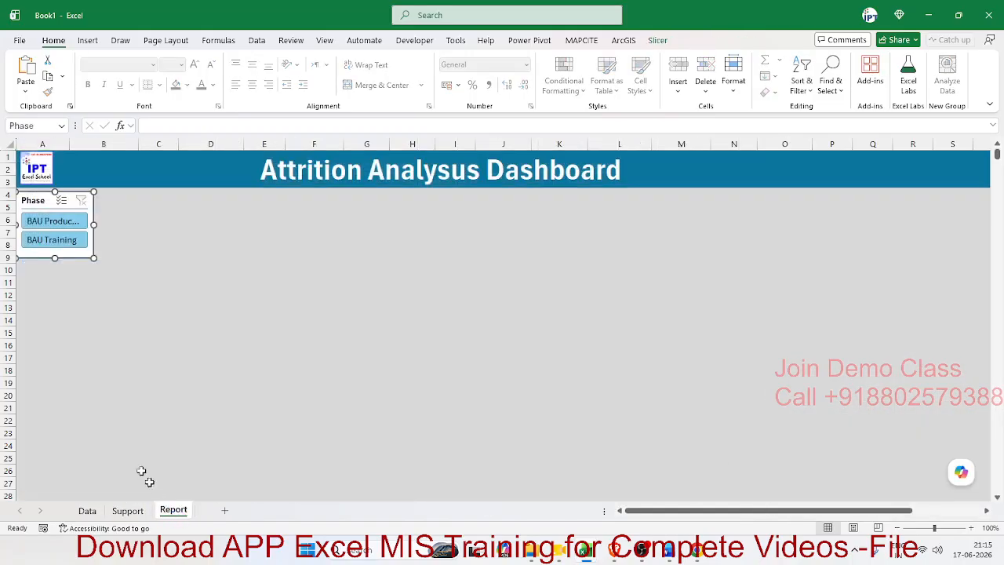
left_click(44, 271)
key("ctrl+v")
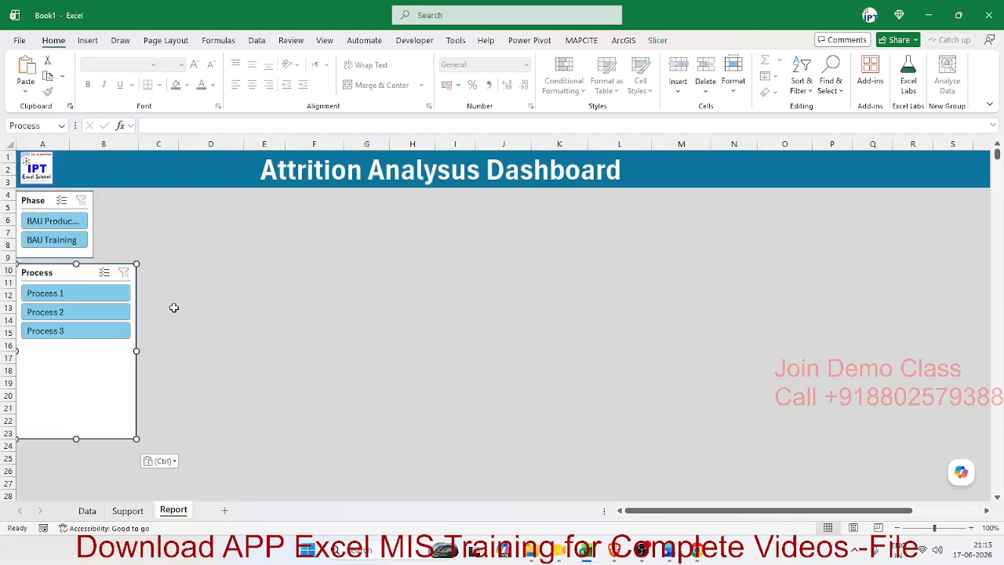
left_click_drag(62, 272, 61, 271)
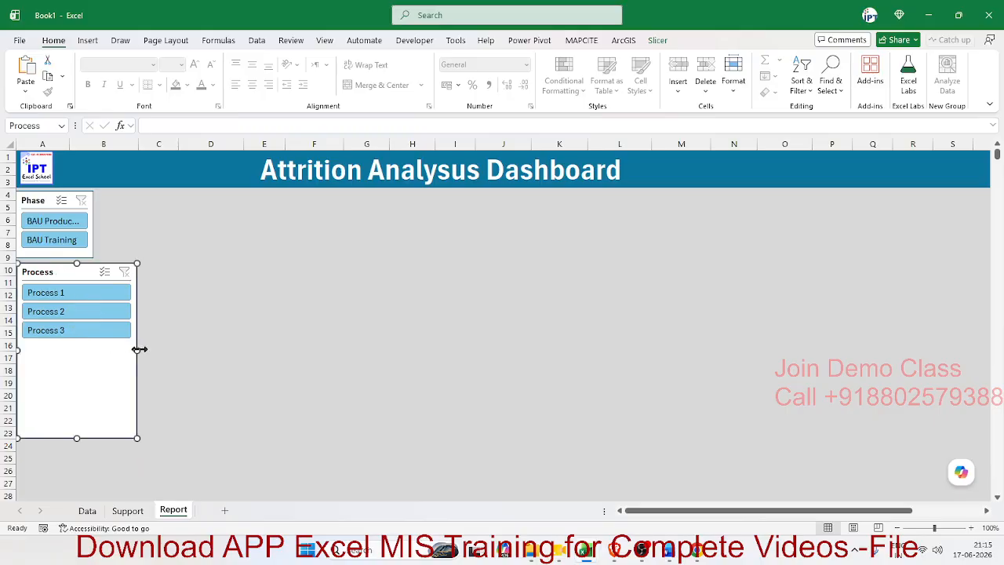
Narrow the Process slicer to the Phase slicer's width and shorten it to fit its three buttons, ending at row 16.
left_click_drag(138, 349, 95, 349)
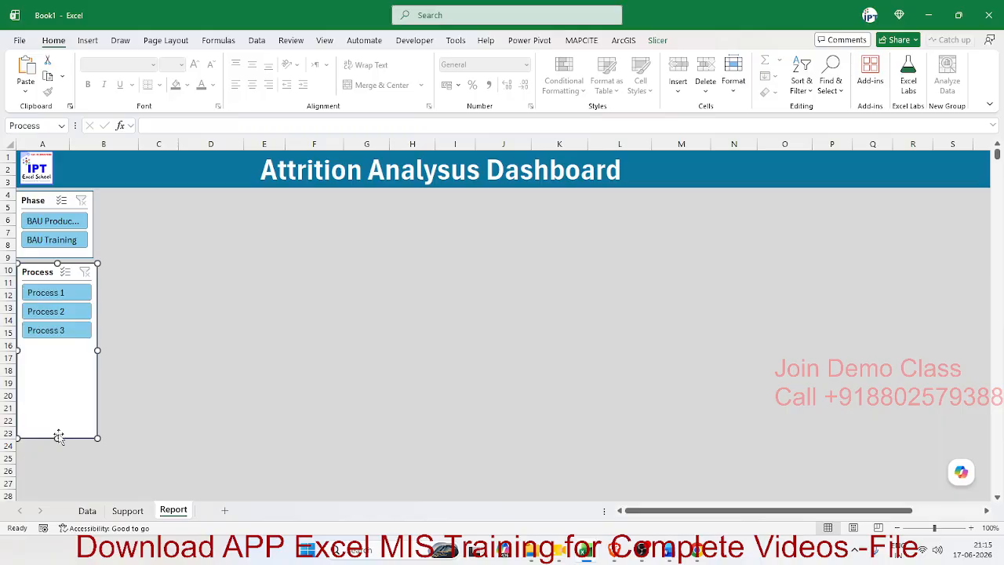
left_click_drag(58, 437, 66, 353)
left_click(188, 402)
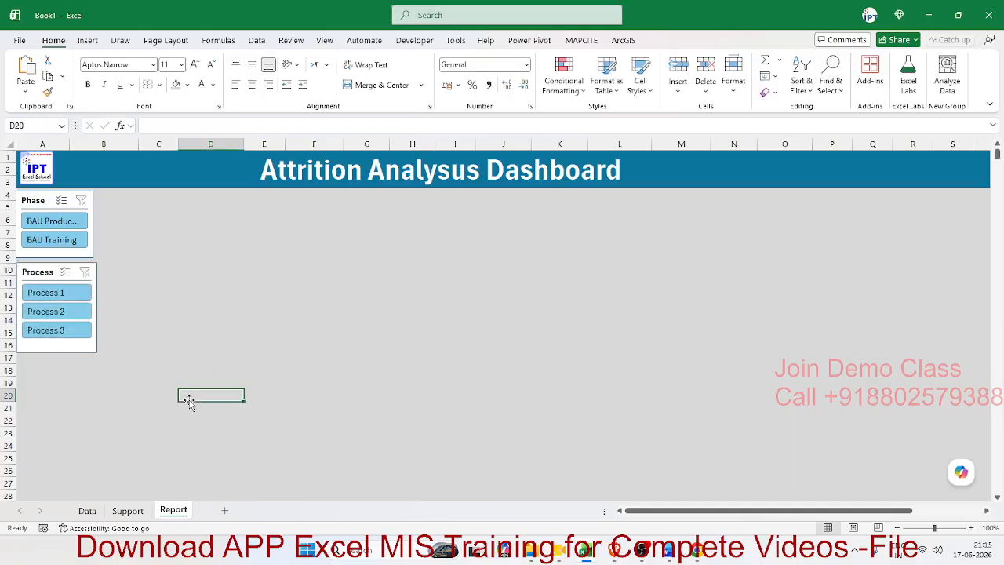
left_click(93, 346)
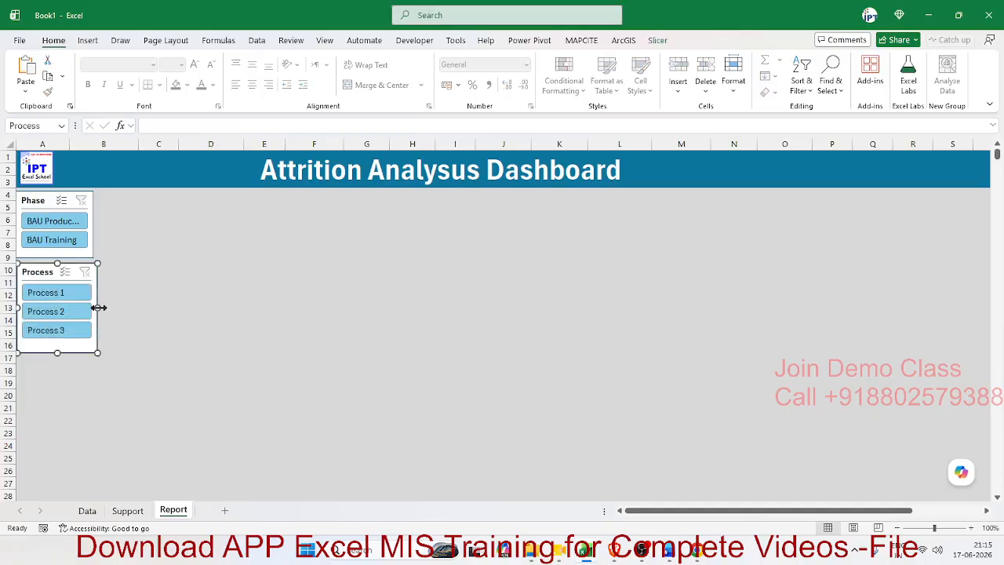
left_click_drag(98, 307, 93, 308)
left_click(125, 316)
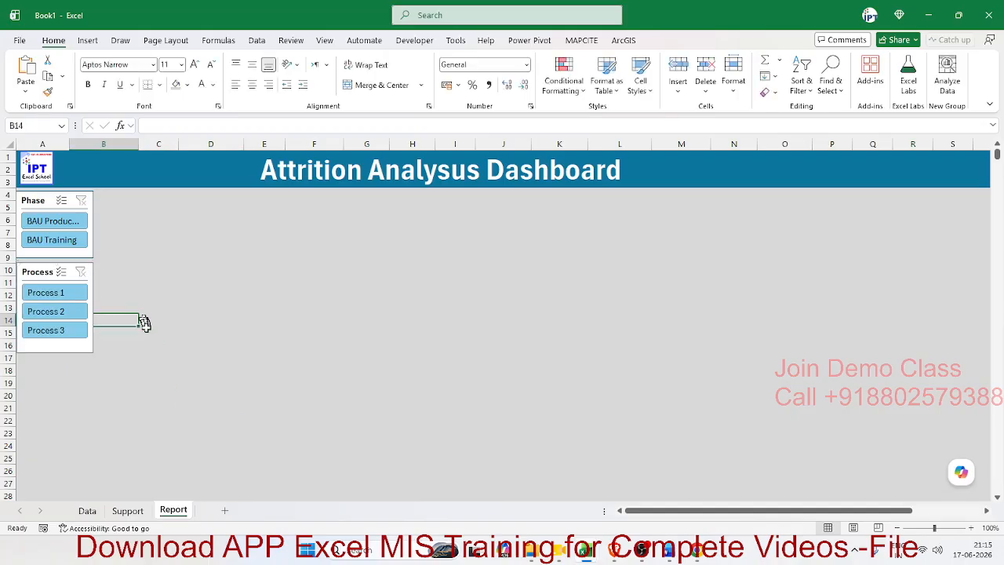
Move the Sub_Process slicer from the Support sheet to the Report sheet, directly below the Process slicer at row 17.
left_click(132, 511)
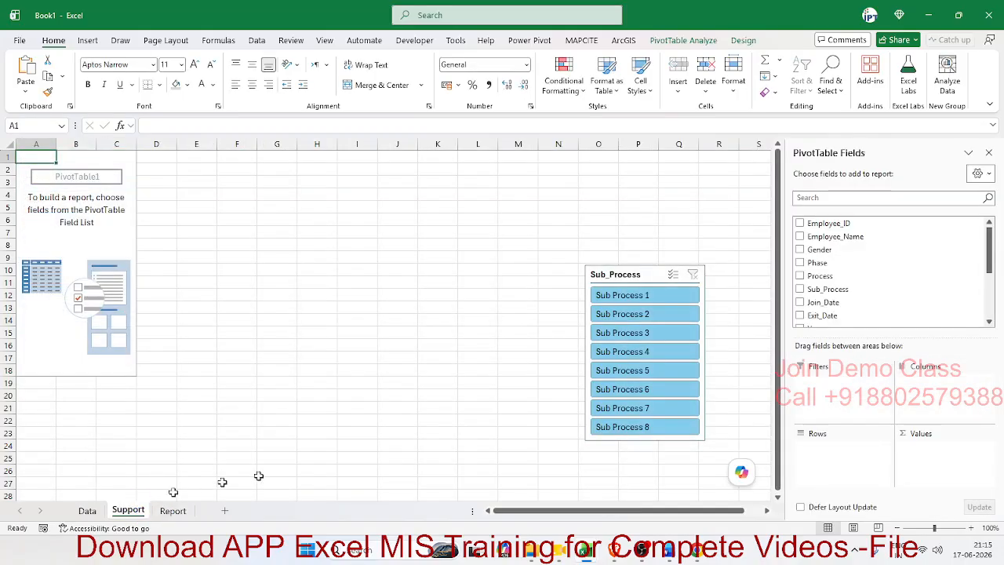
left_click(609, 284)
key("ctrl+x")
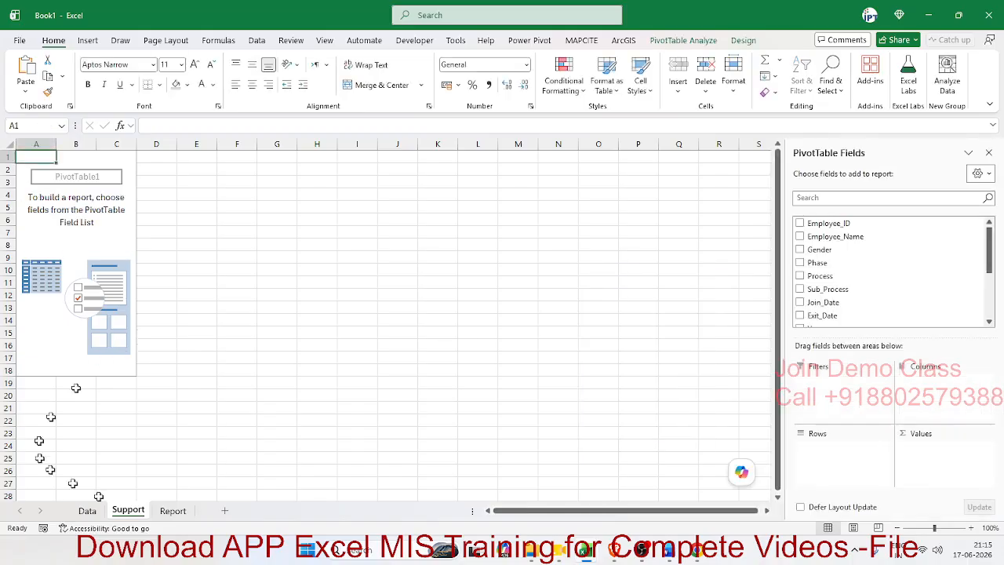
left_click(172, 511)
left_click(41, 383)
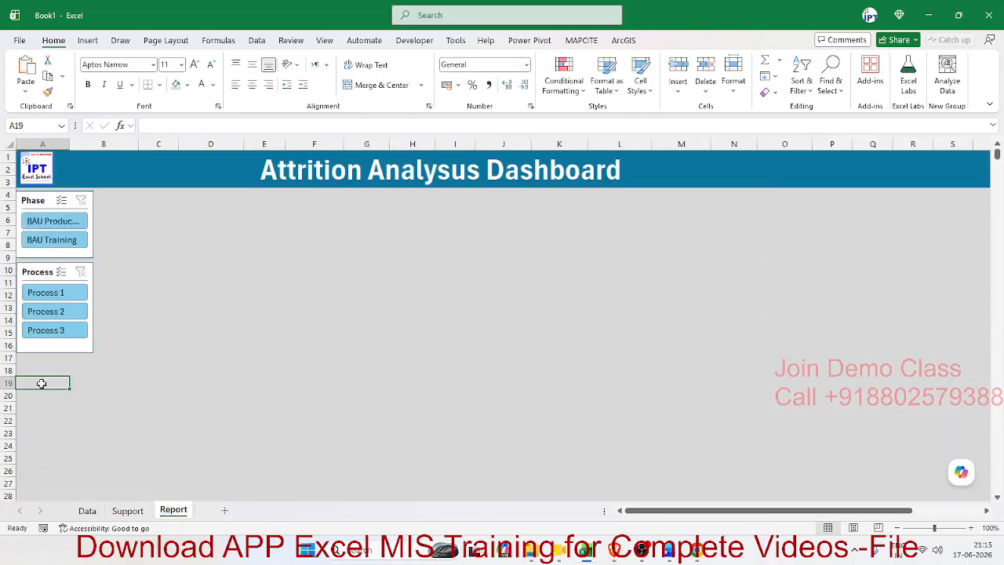
key("ctrl+v")
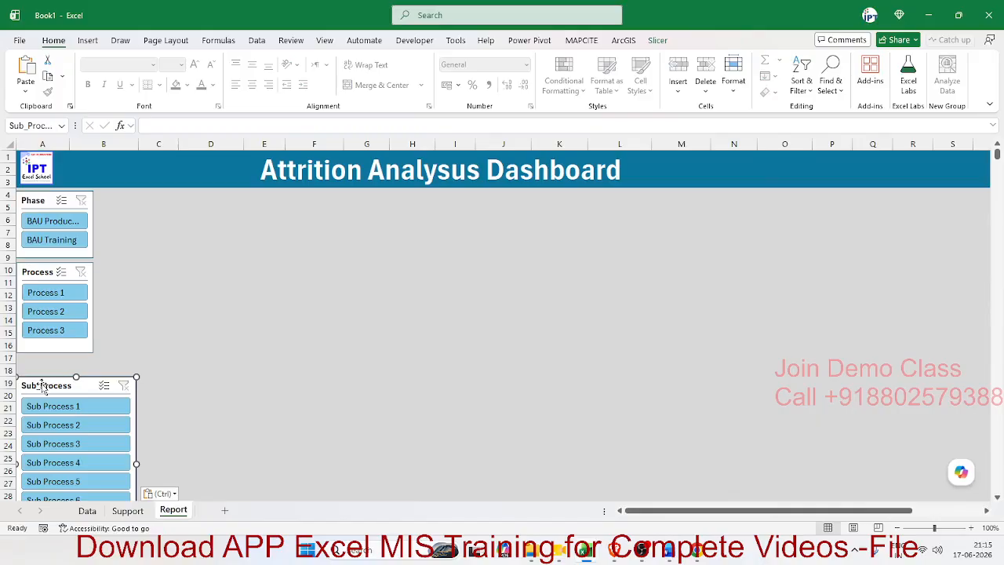
left_click_drag(42, 384, 41, 364)
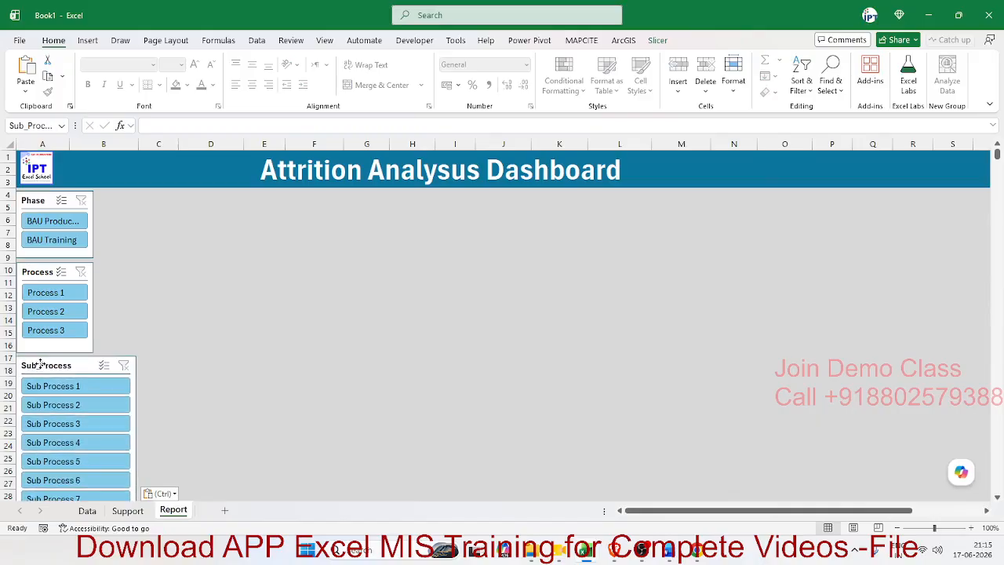
Narrow the Sub_Process slicer to match the width of the two slicers above it.
left_click_drag(138, 445, 93, 442)
left_click(107, 433)
scroll(102, 428, "down", 5)
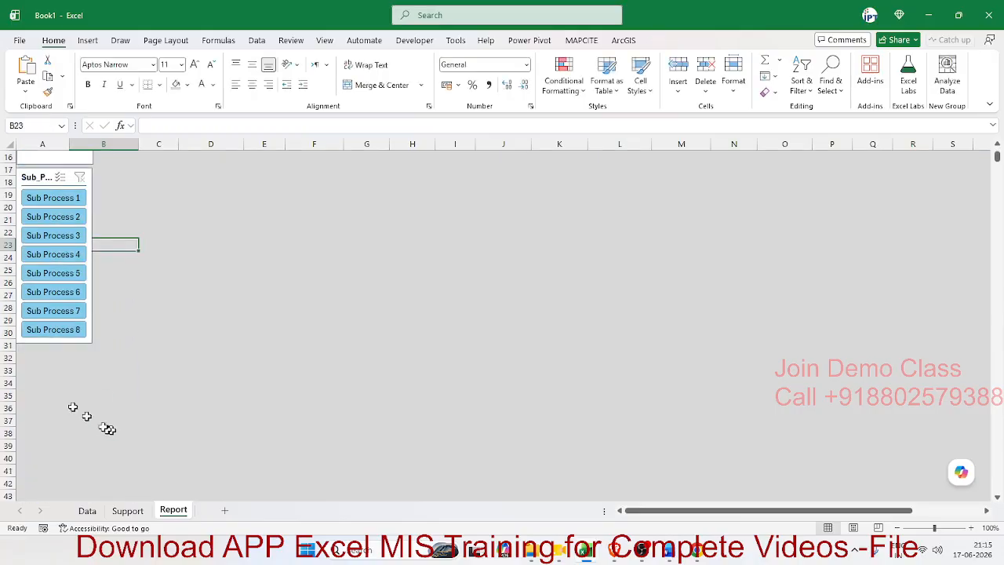
Lengthen the Sub_Process slicer on the Report sheet downward to about row 37.
left_click(56, 342)
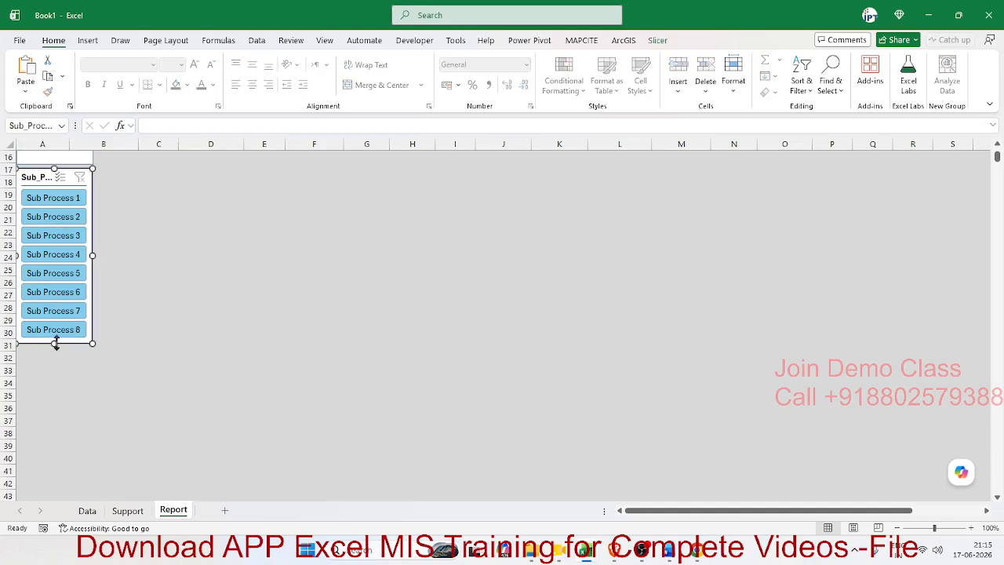
left_click_drag(55, 342, 55, 422)
left_click(192, 372)
scroll(192, 370, "up", 5)
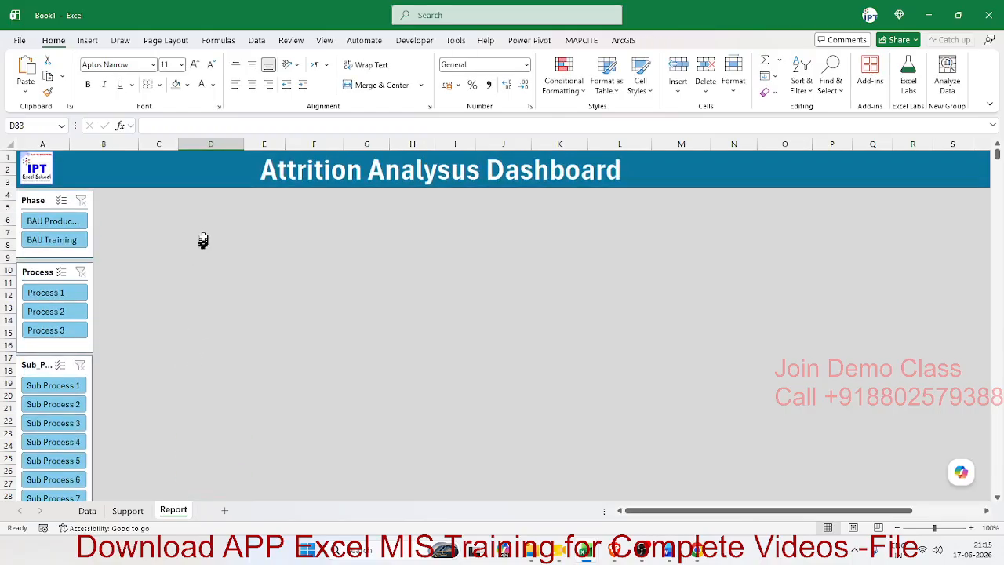
Examine how far the Report sheet's title banner and grey dashboard background extend across the columns.
left_click(239, 220)
key("Right")
key("Right")
key("Right")
key("Right")
key("Right")
key("Right")
key("Right")
key("Right")
key("Right")
key("Right")
key("Right")
key("Right")
key("Right")
key("Right")
key("Right")
key("Right")
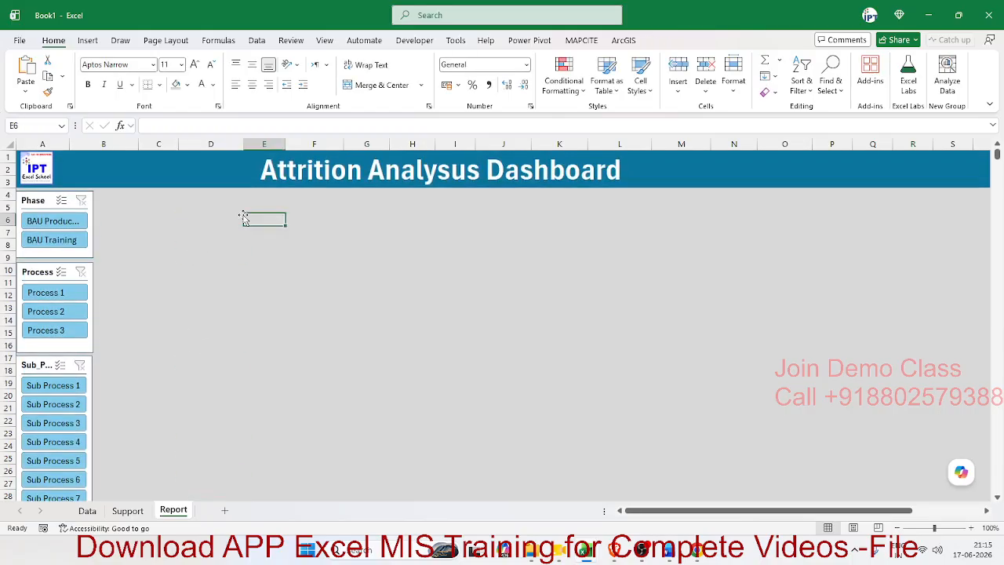
key("Right")
key("Right")
key("Right")
key("Right")
key("Right")
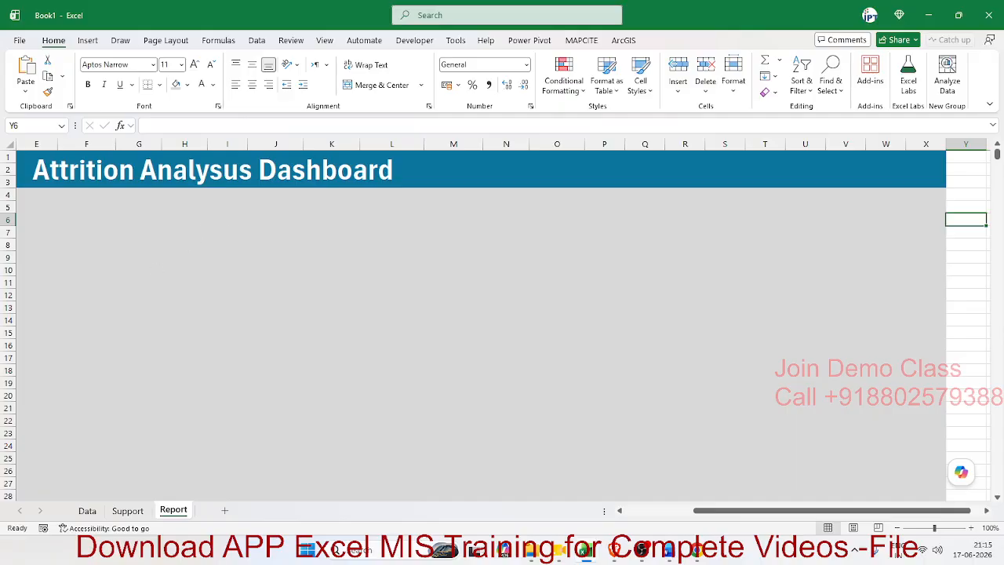
Insert Year, Month_Name and Tenure_Group slicers for the empty PivotTable on the Support sheet.
left_click(91, 511)
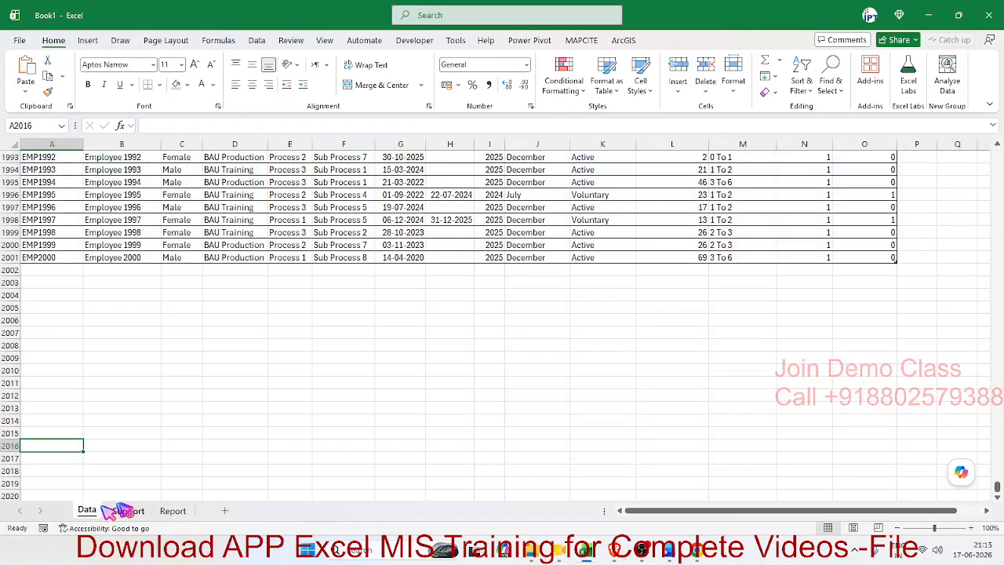
left_click(127, 510)
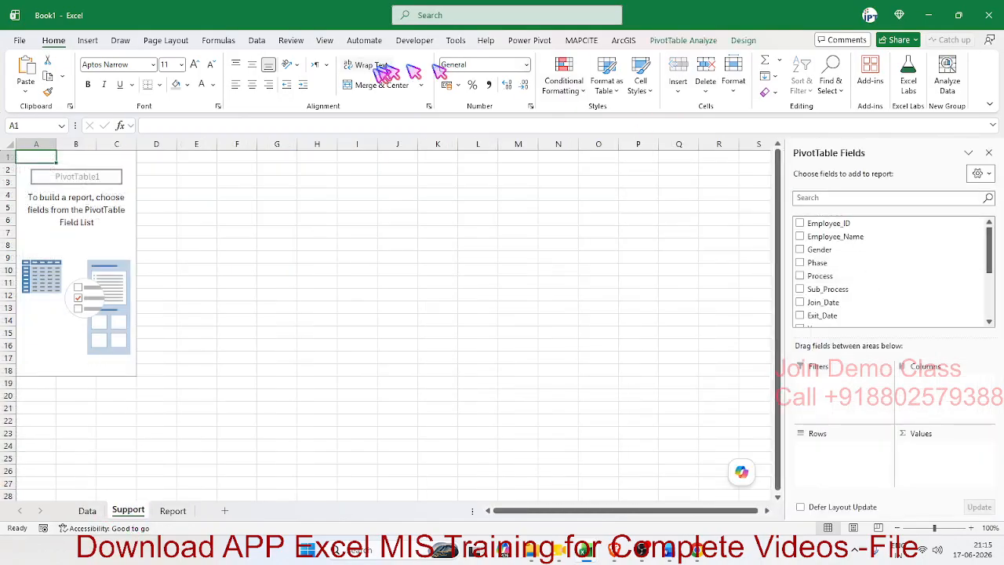
left_click(676, 44)
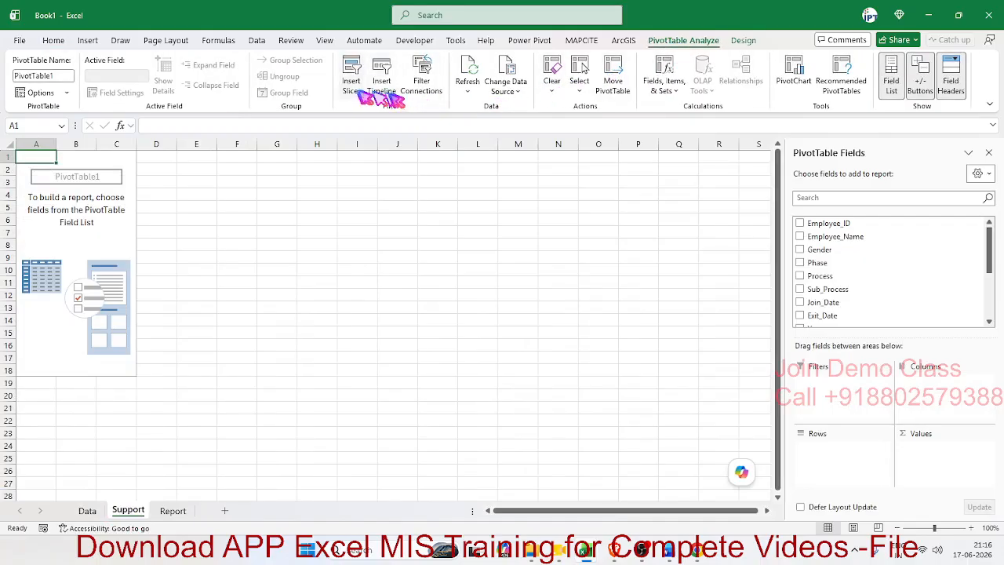
left_click(357, 90)
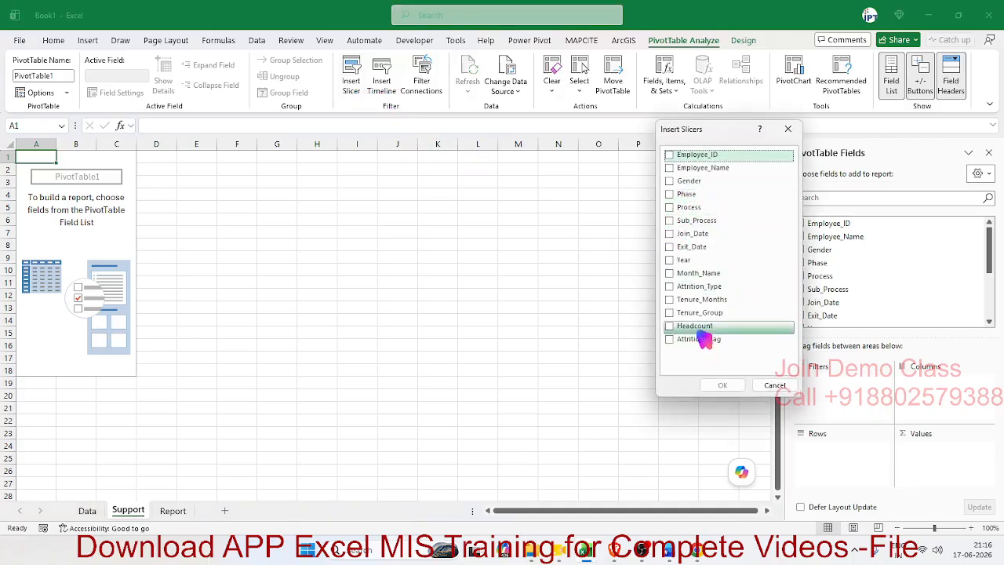
left_click(670, 260)
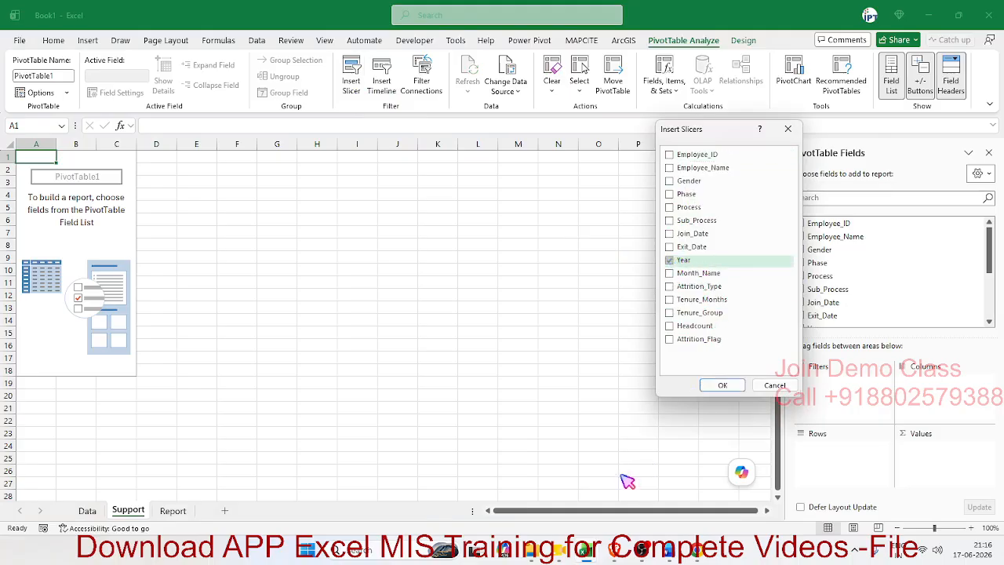
left_click(670, 274)
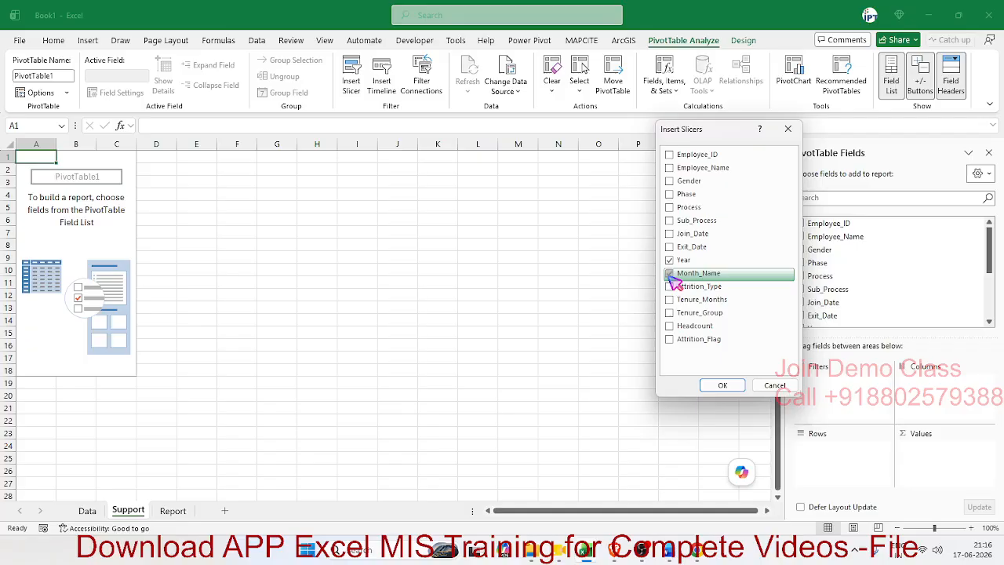
left_click(670, 207)
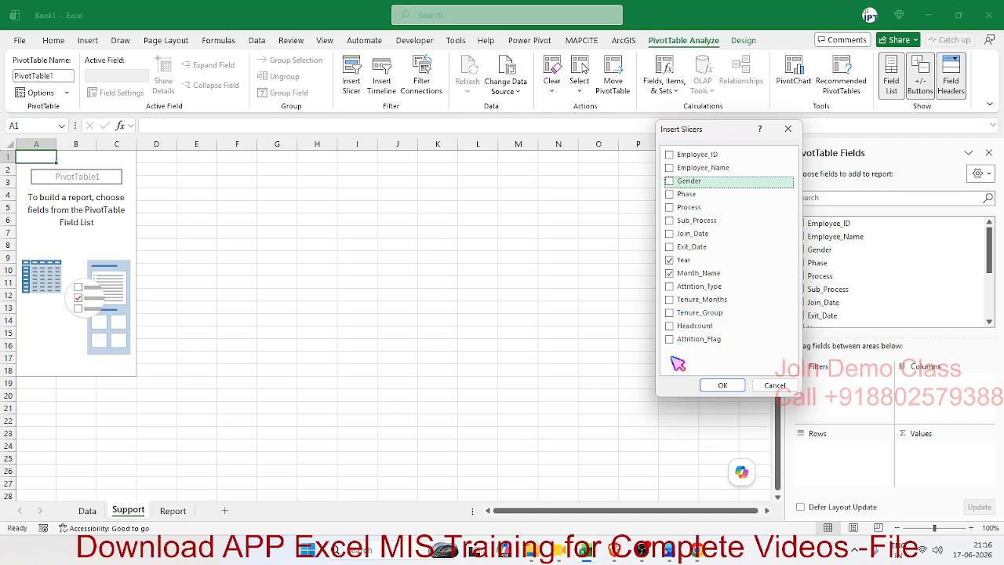
left_click(671, 314)
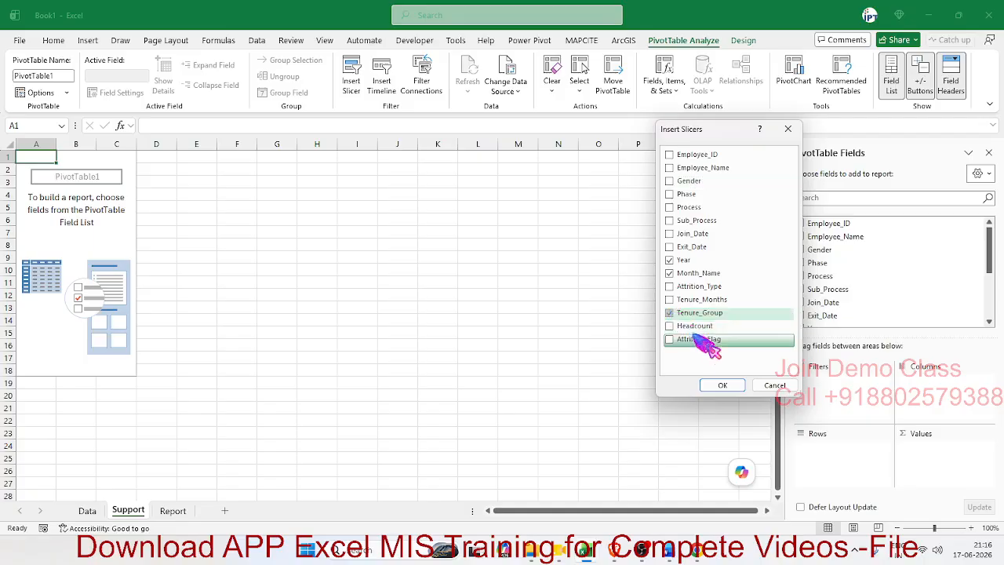
left_click(723, 385)
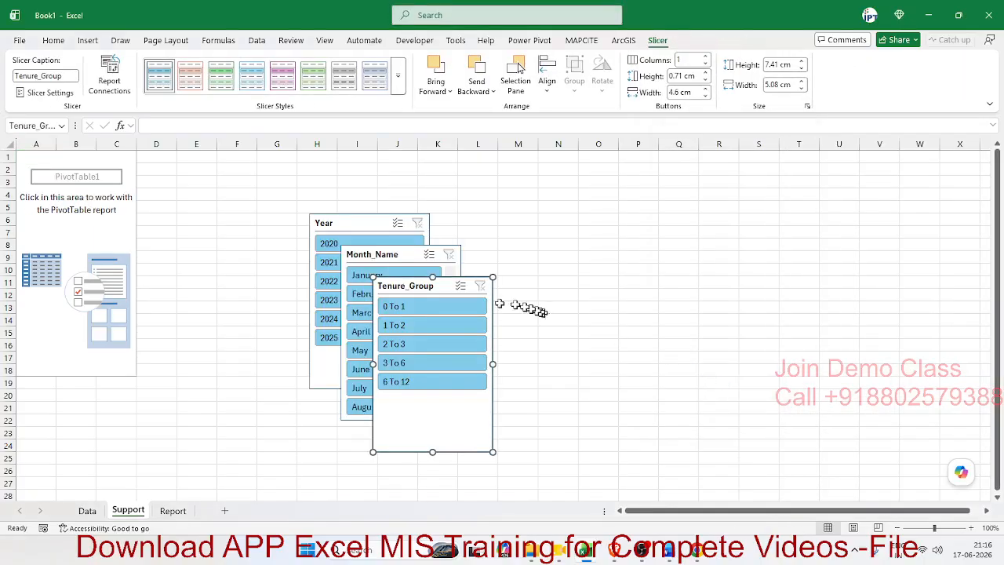
left_click(388, 255, "ctrl")
left_click(362, 223, "ctrl")
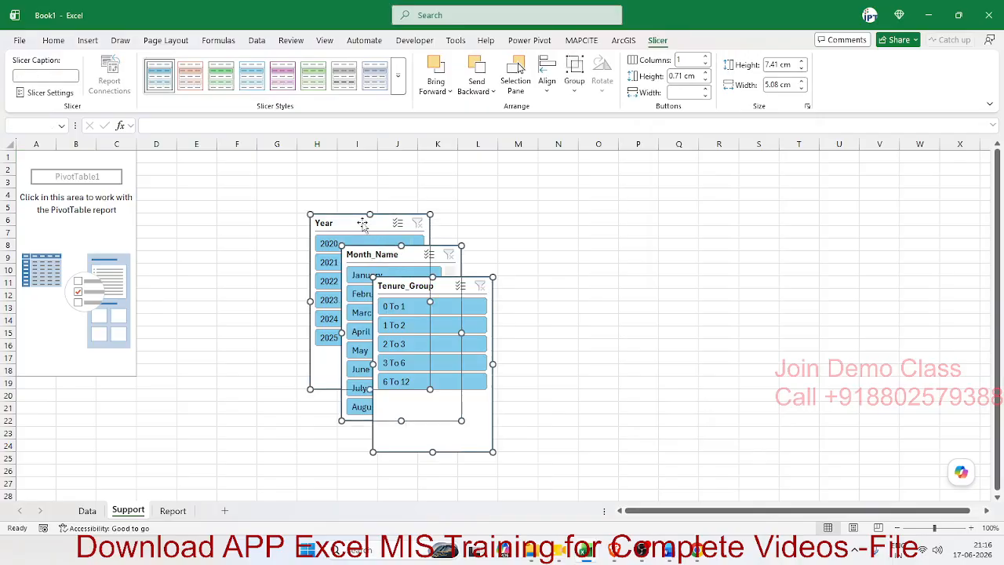
left_click(558, 253)
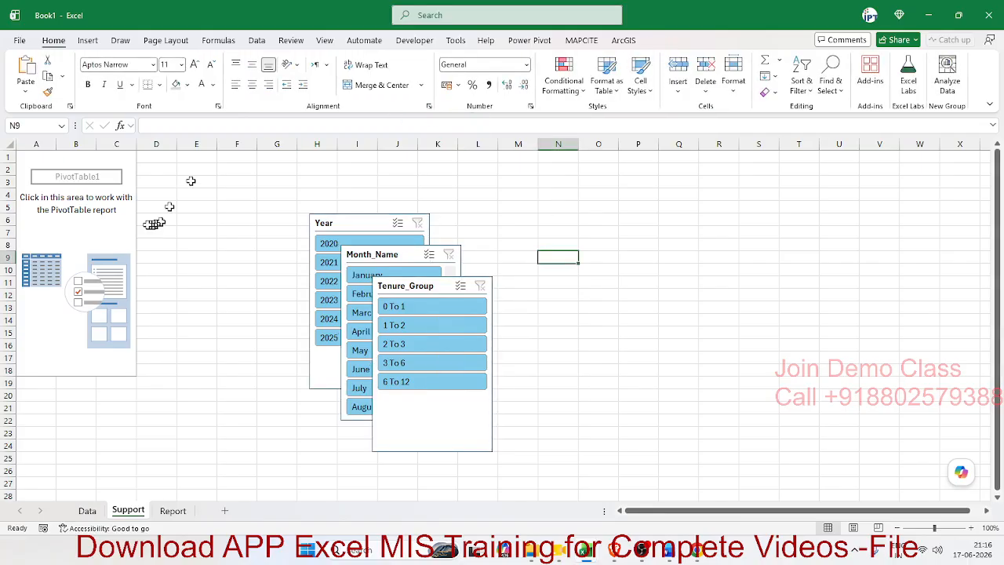
Insert a Gender slicer for the same PivotTable and place it beside the Tenure_Group slicer.
left_click(117, 222)
left_click(743, 40)
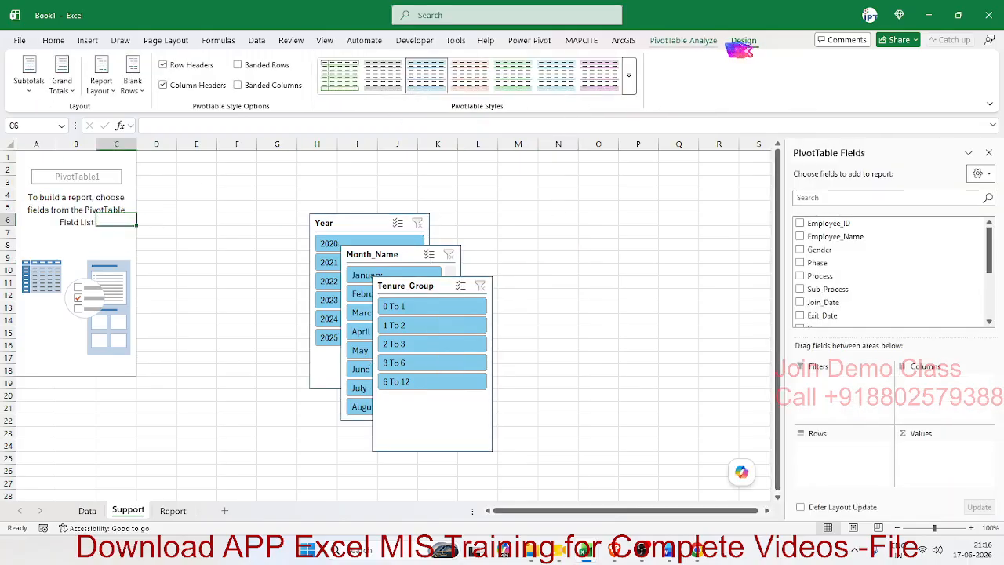
left_click(689, 41)
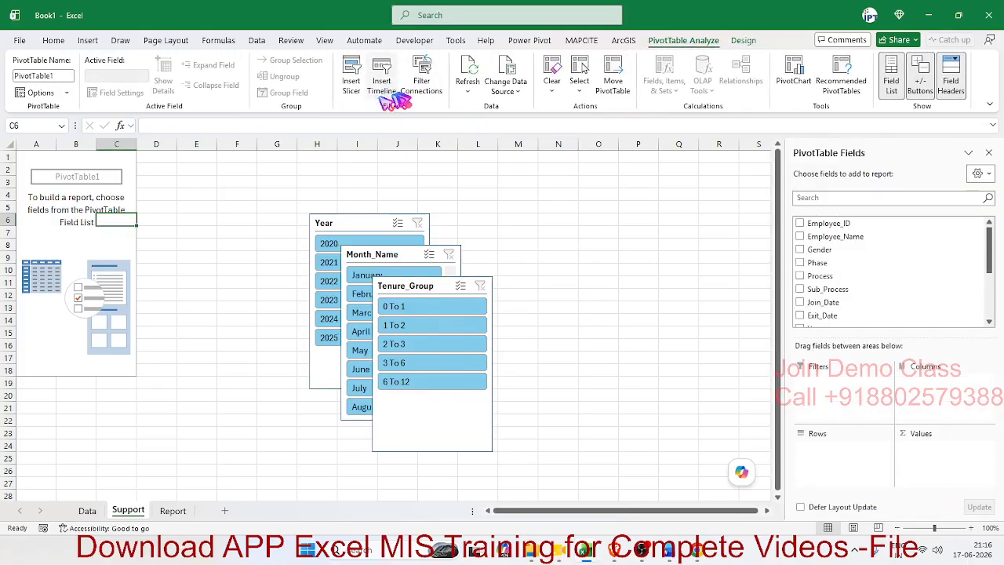
left_click(352, 74)
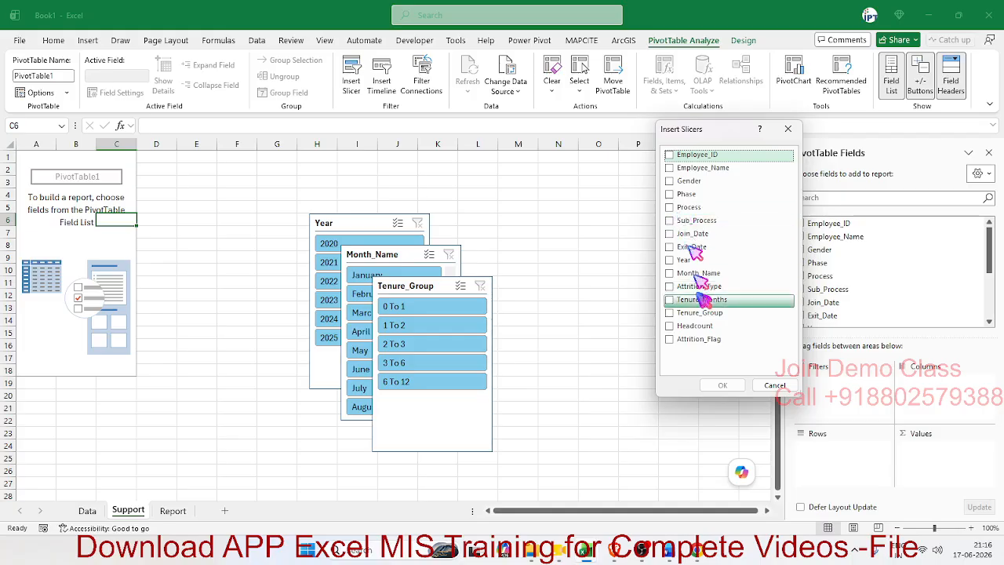
left_click(673, 185)
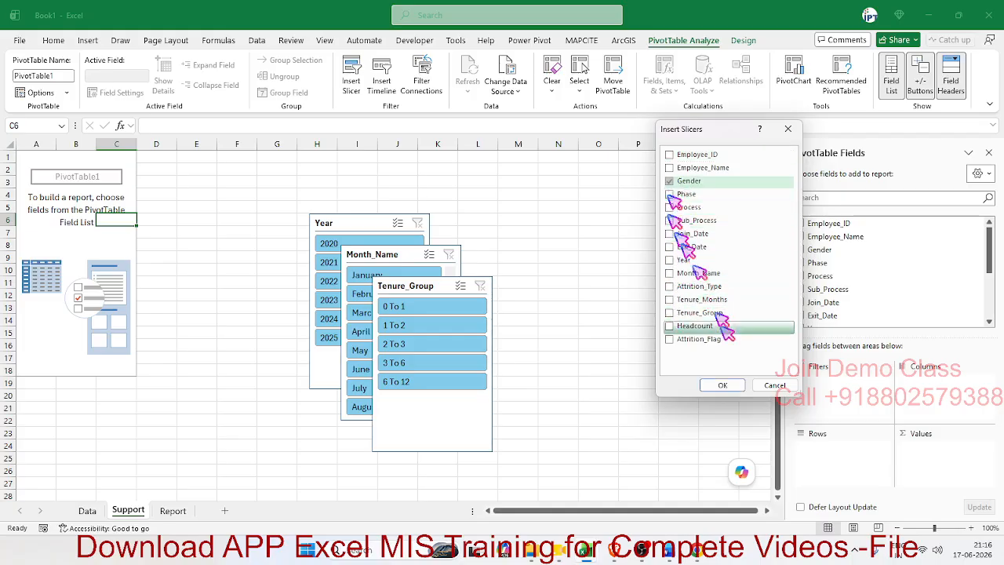
left_click(720, 385)
left_click_drag(410, 265, 573, 305)
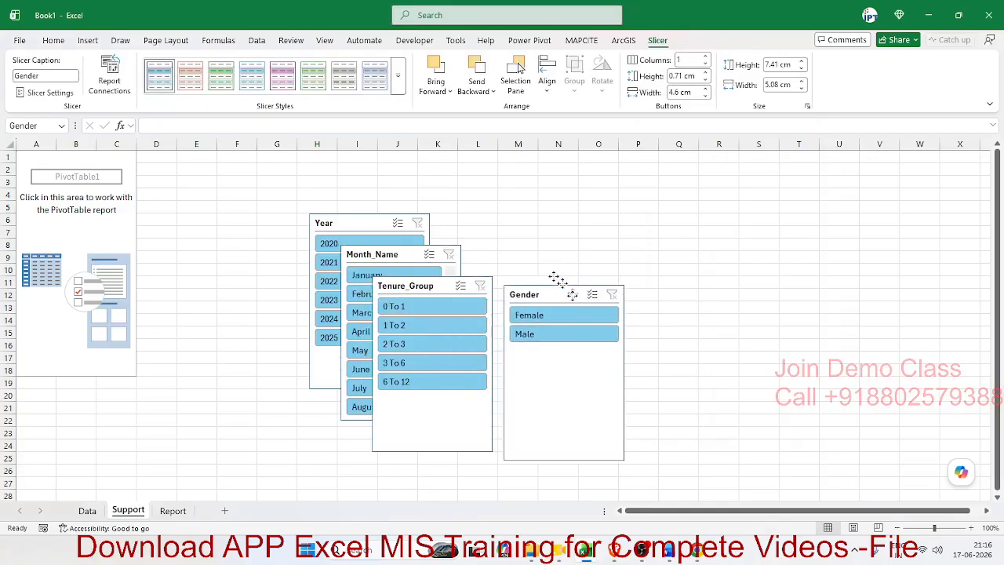
Move the Gender, Tenure_Group, Month_Name and Year slicers together from the Support sheet to the Report sheet, starting around cell P9.
left_click(430, 287, "ctrl")
left_click(397, 259, "ctrl")
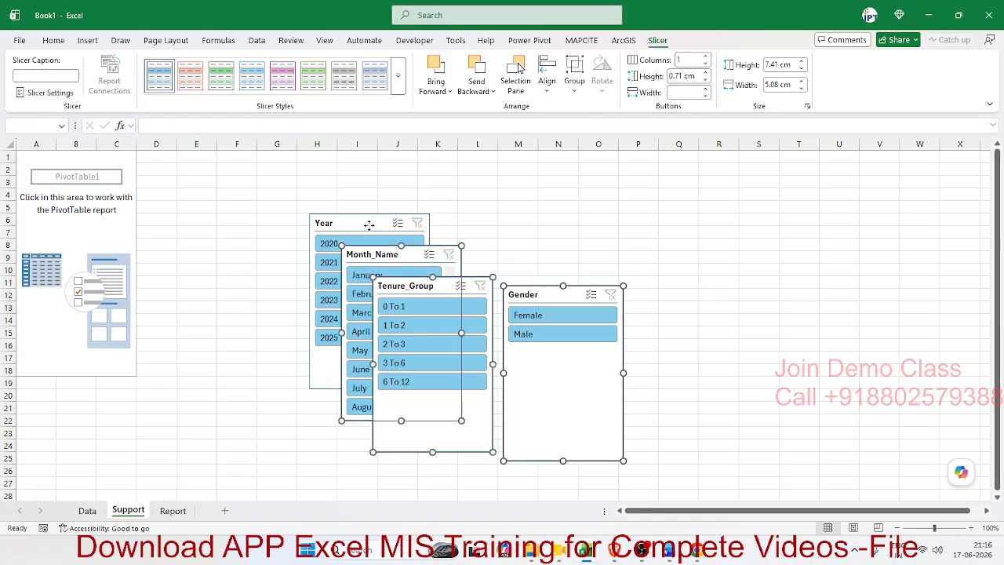
left_click(374, 226, "ctrl")
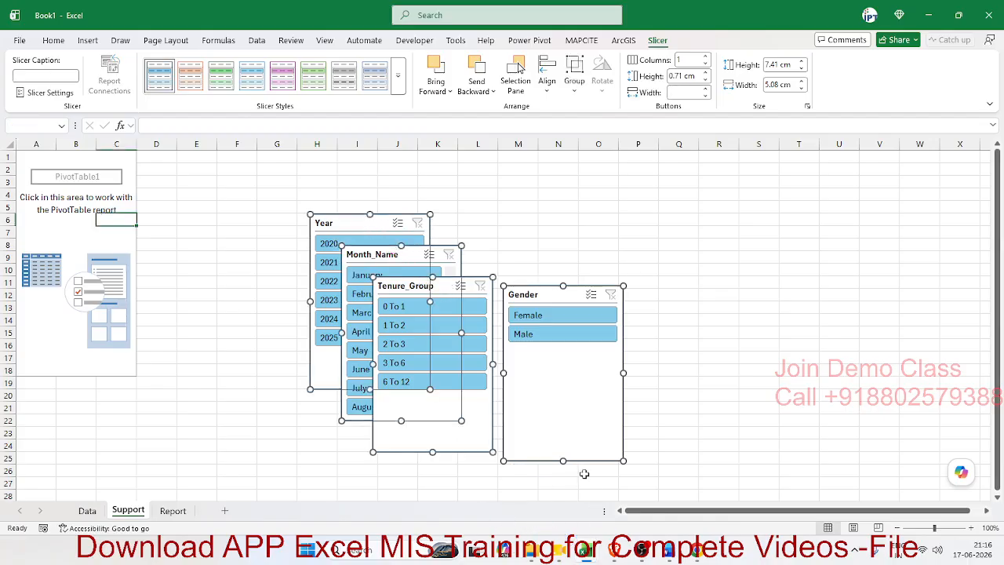
key("ctrl+x")
left_click(173, 511)
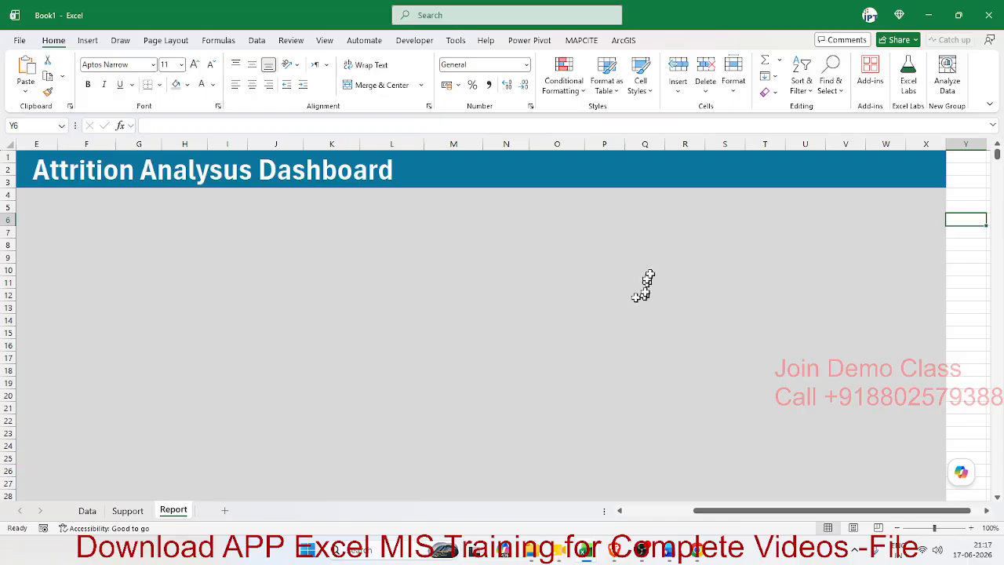
left_click(599, 256)
key("ctrl+v")
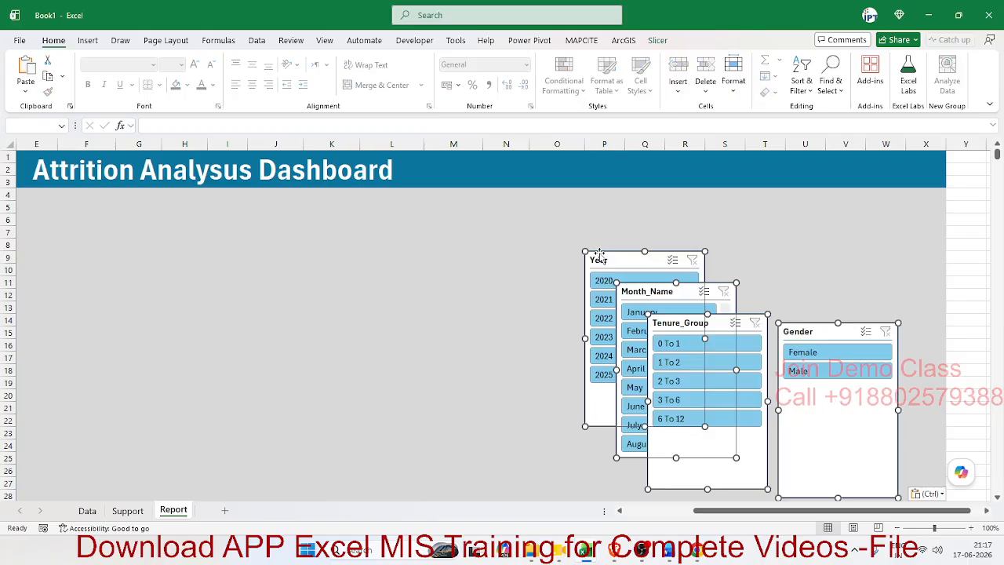
left_click(420, 269)
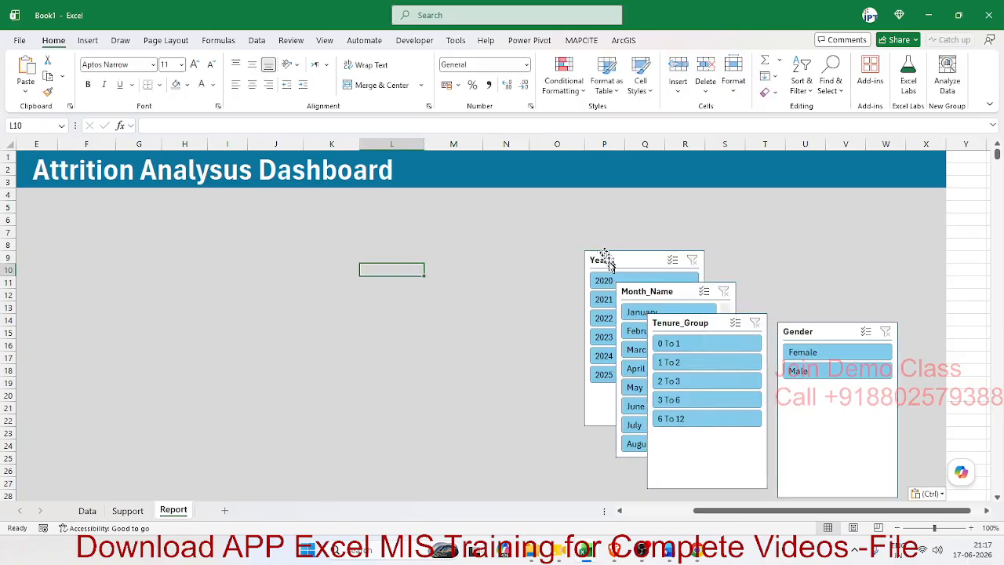
Place the Year slicer beneath the banner at columns V to X, set it to 2 columns and shorten it to about 3.57 cm.
left_click_drag(610, 265, 852, 202)
left_click(657, 41)
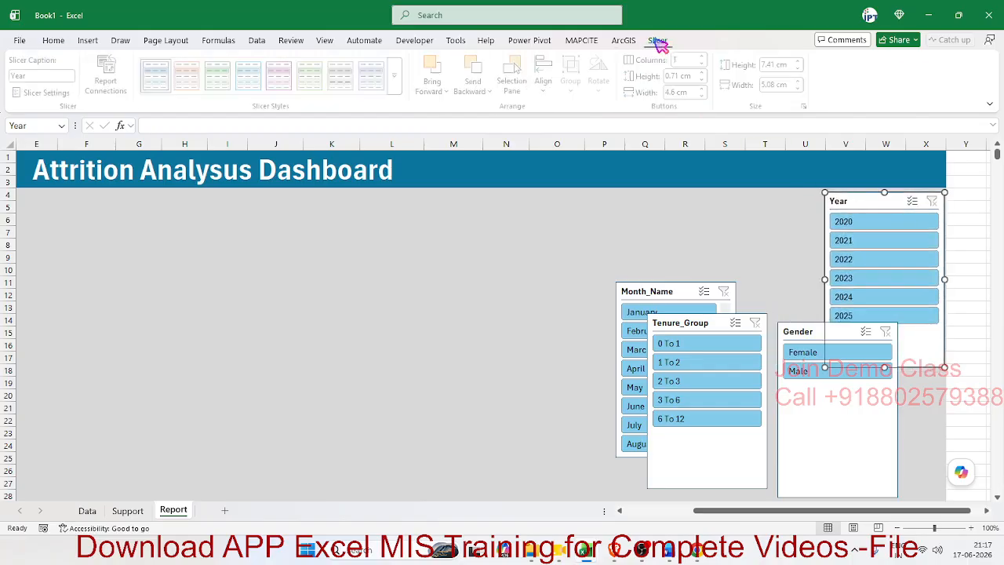
left_click(705, 56)
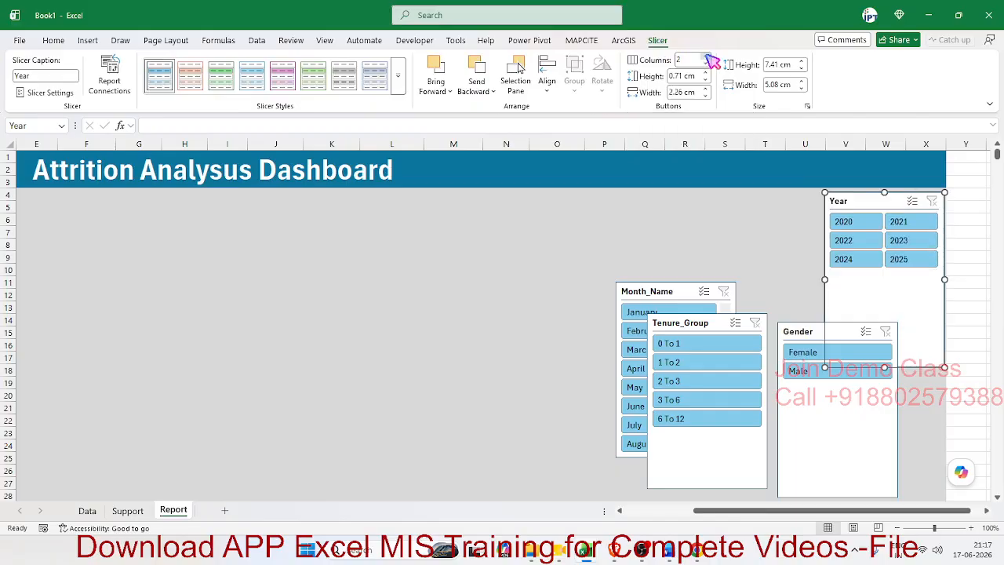
left_click_drag(806, 331, 778, 386)
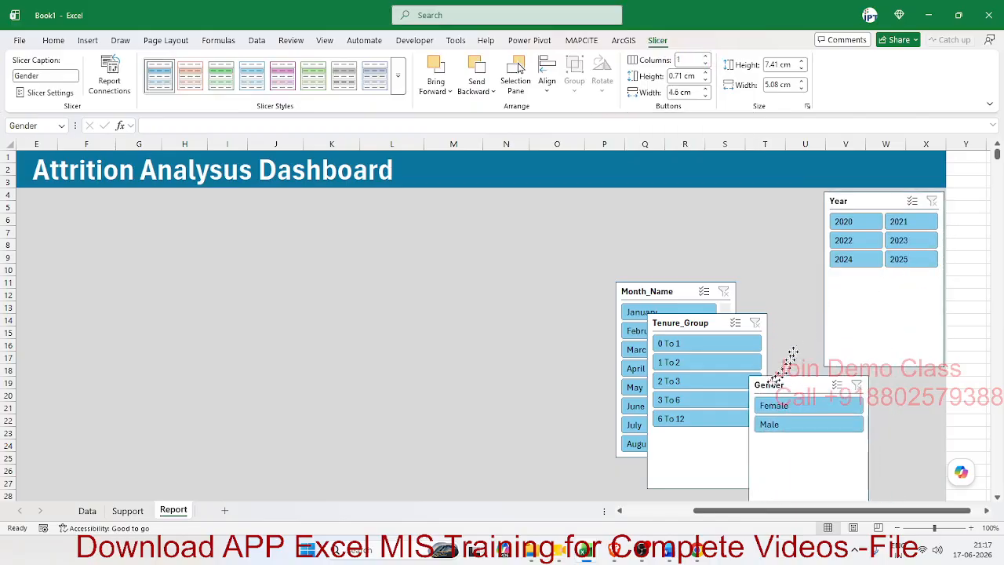
left_click(914, 349)
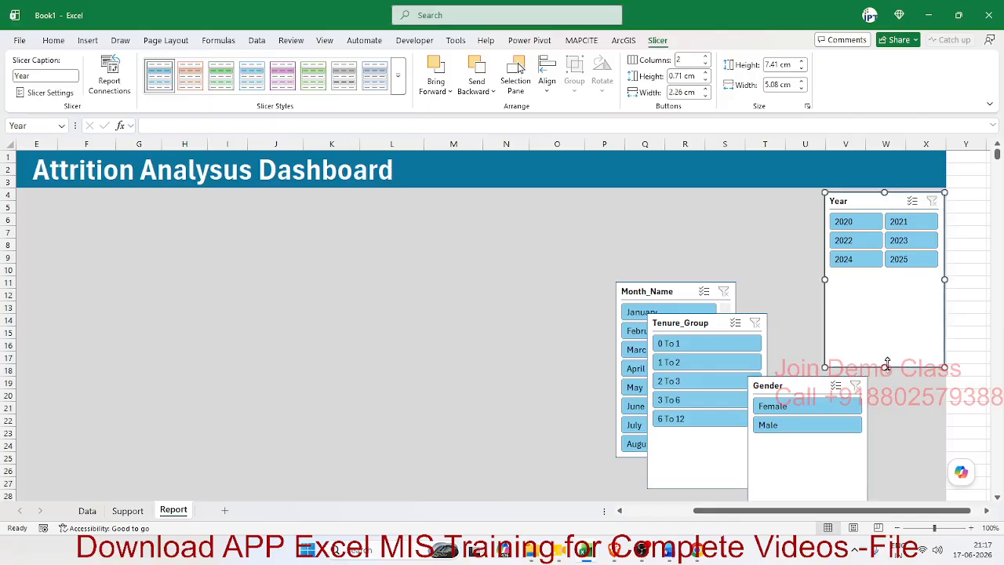
left_click_drag(886, 363, 886, 277)
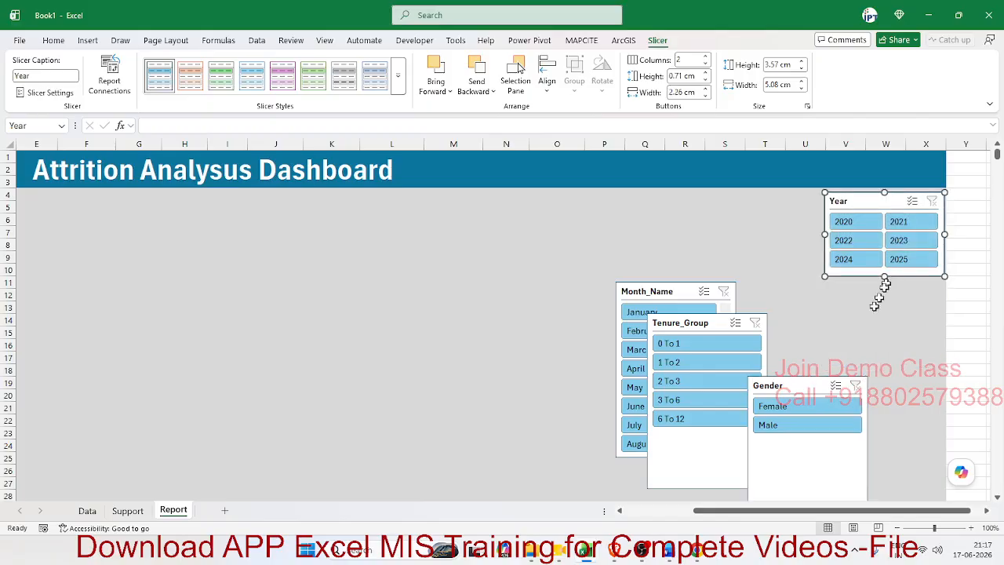
Move the Gender slicer clear of the others and place the Month_Name slicer directly below the Year slicer.
left_click_drag(807, 385, 530, 321)
left_click_drag(650, 287, 858, 288)
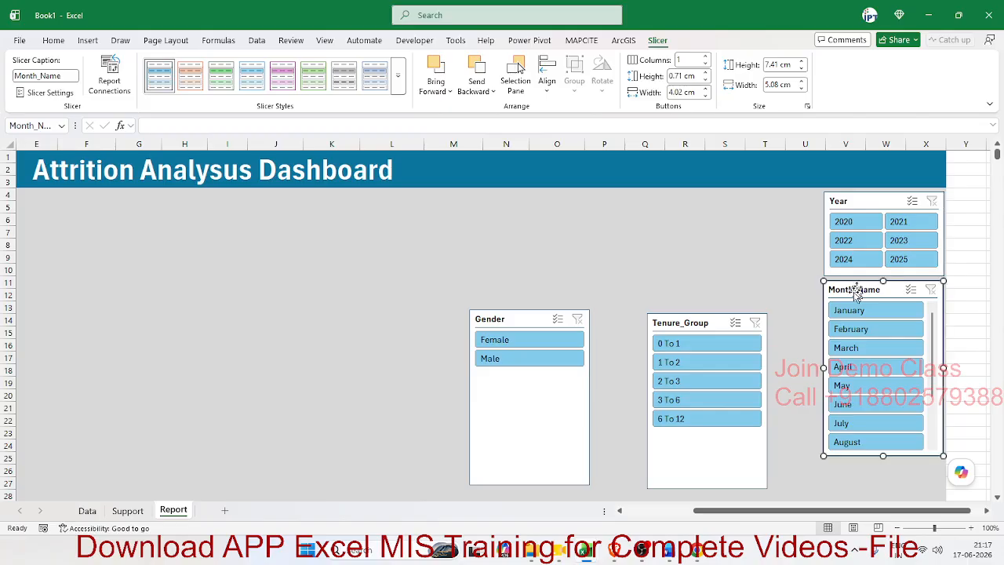
scroll(791, 340, "down", 2)
scroll(791, 340, "up", 2)
left_click(783, 305)
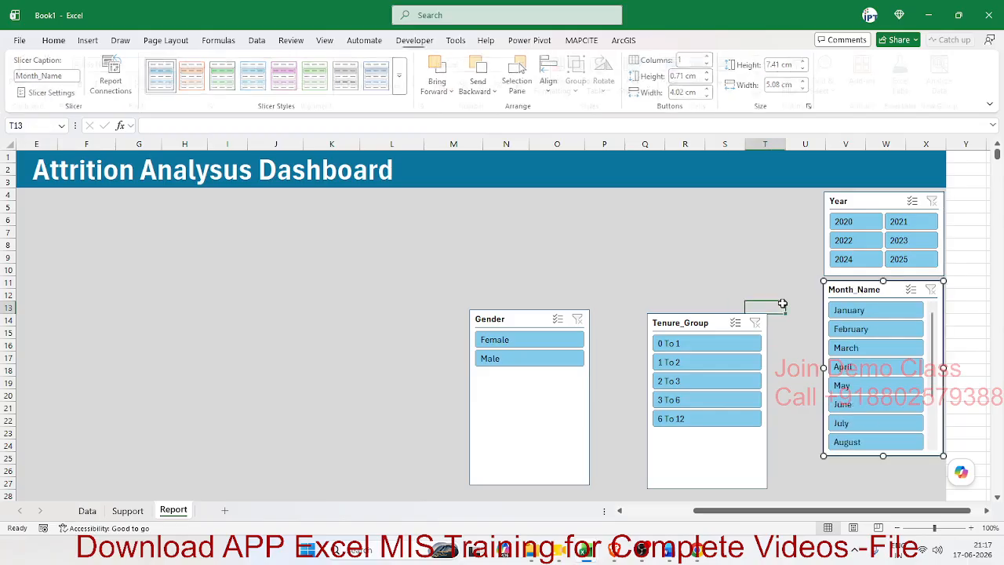
Shorten the Gender slicer to about 3.39 cm and arrange its buttons in 2 columns.
scroll(782, 302, "down", 1)
left_click(511, 282)
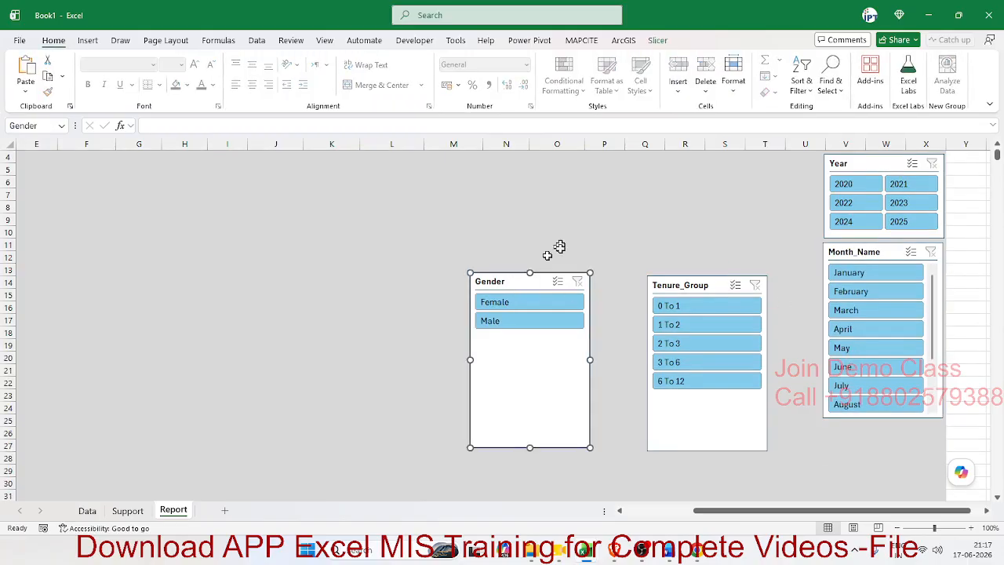
left_click_drag(531, 448, 531, 353)
left_click(659, 40)
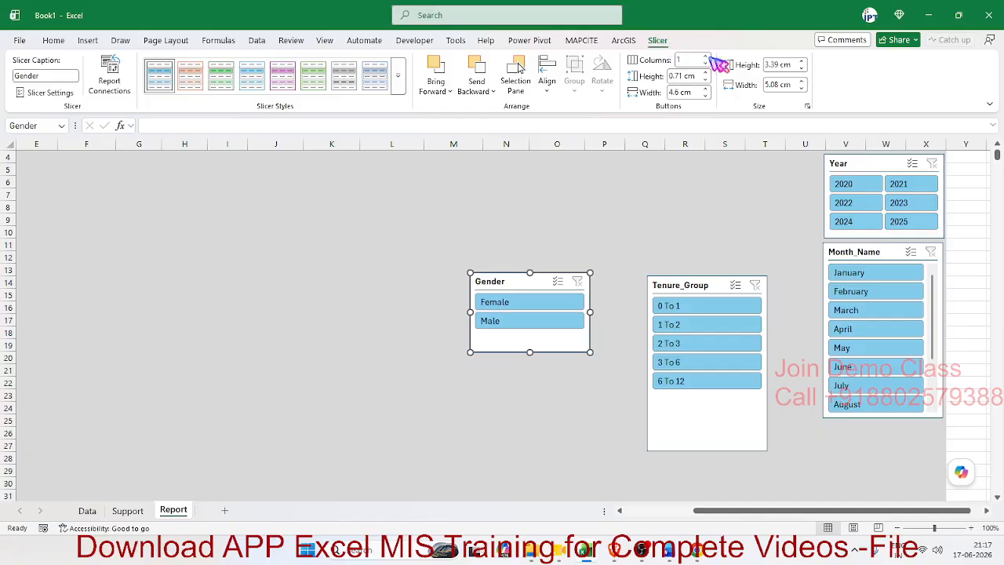
left_click(705, 56)
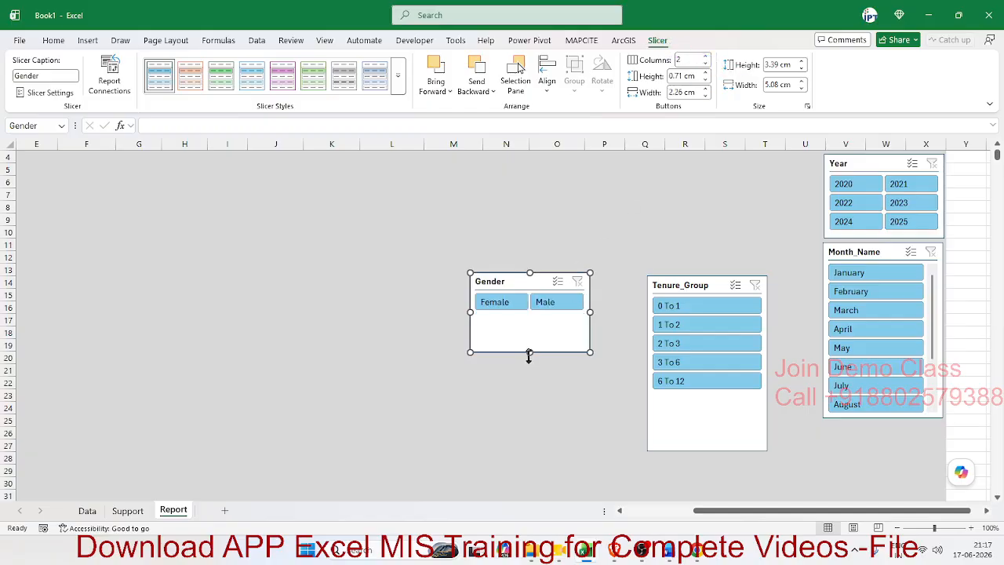
Shorten the Gender slicer to about 2.2 cm and place it directly below the Month_Name slicer.
left_click_drag(529, 355, 529, 324)
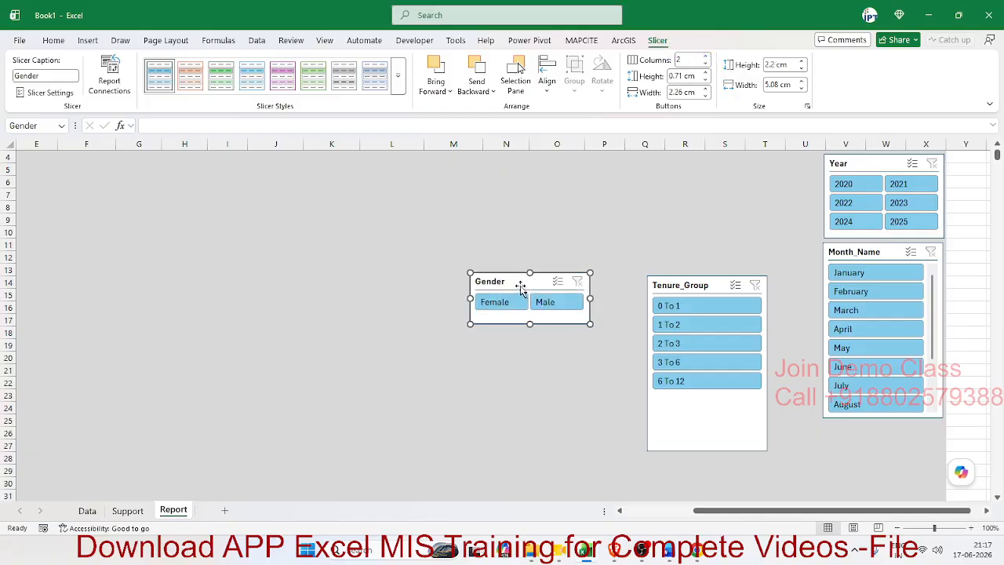
left_click_drag(520, 288, 873, 437)
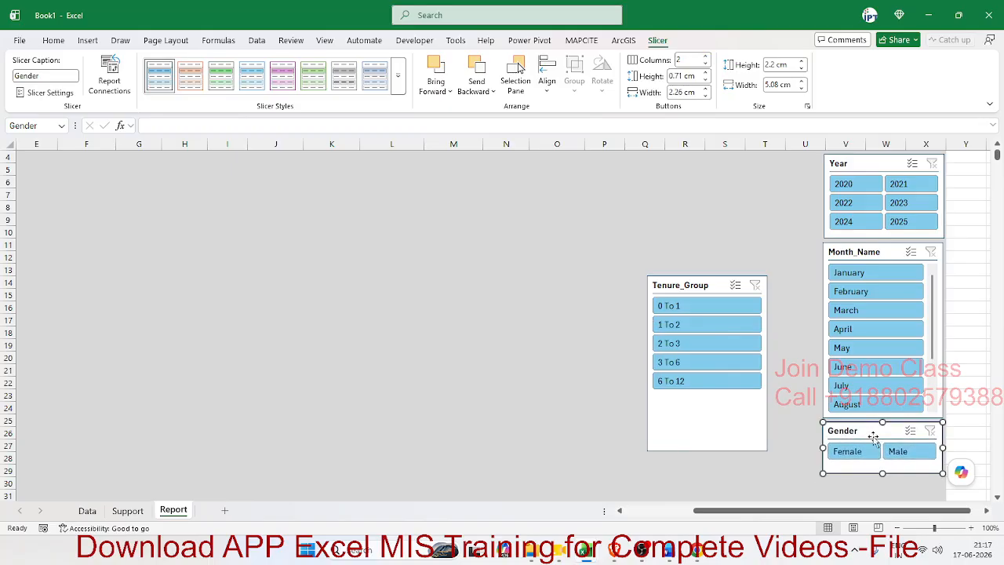
left_click(556, 395)
Arrange the Tenure_Group slicer in 2 columns, shorten it to about 3.86 cm and place it directly below the Gender slicer.
scroll(547, 392, "down", 5)
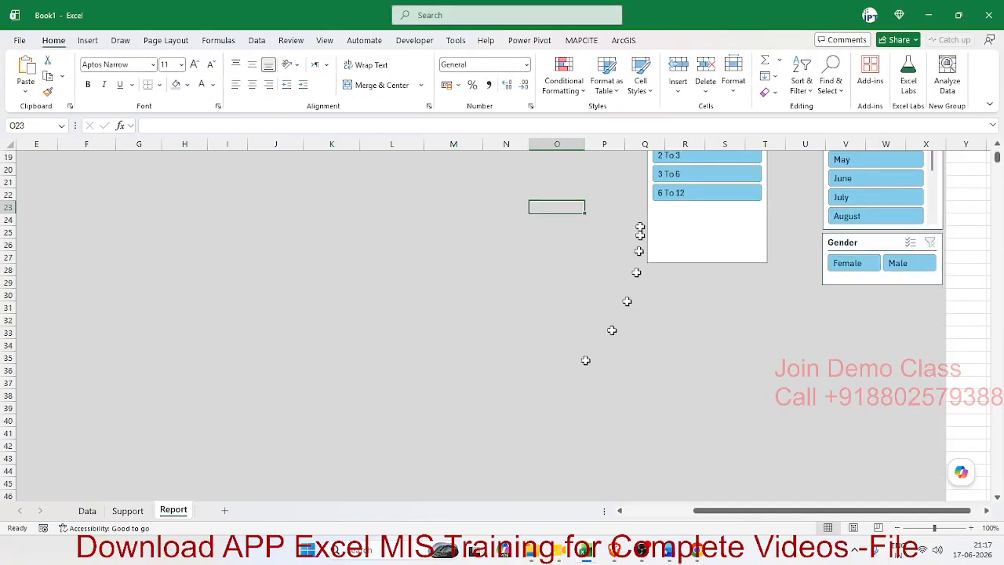
left_click(668, 258)
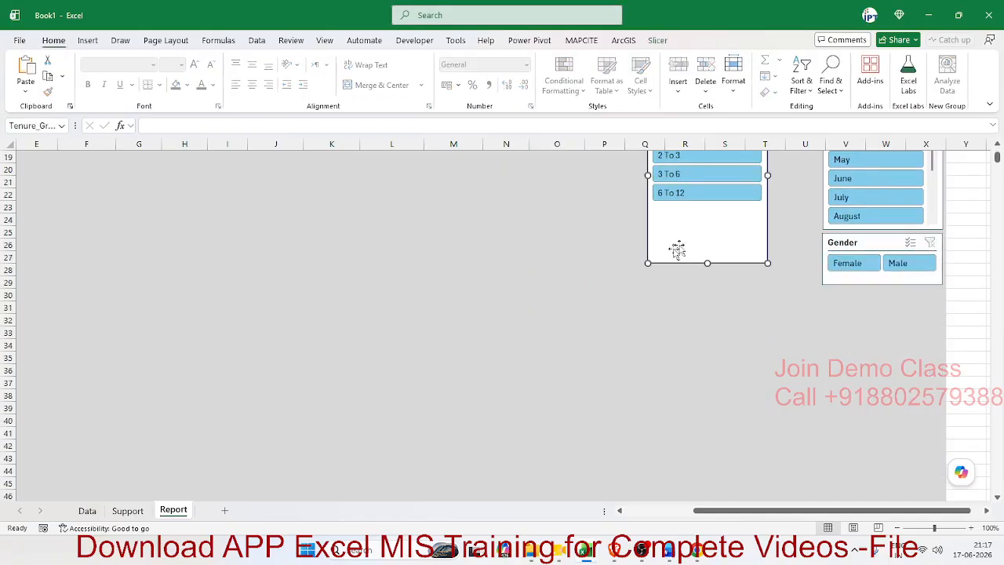
left_click(658, 41)
left_click(706, 58)
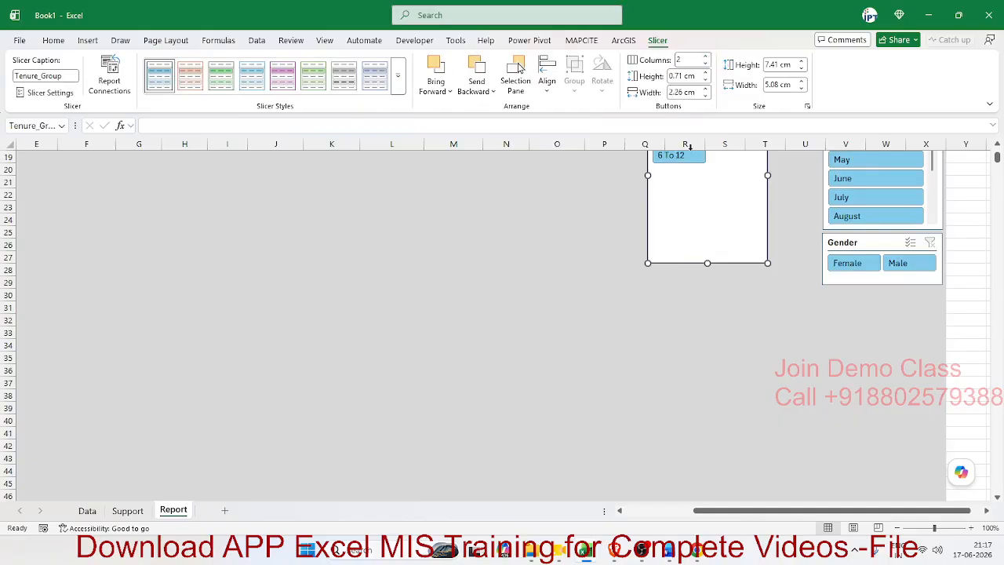
left_click_drag(735, 258, 893, 381)
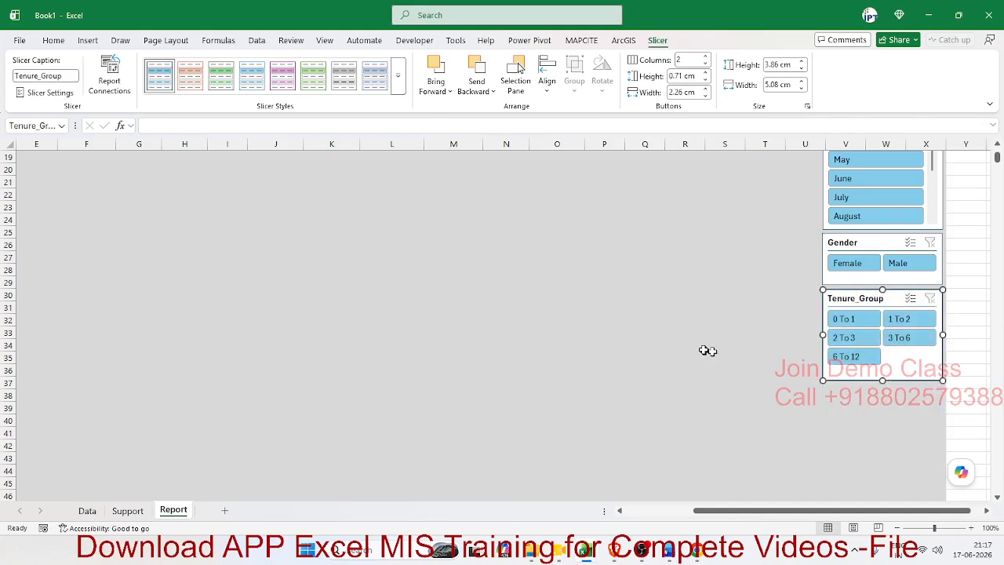
left_click(684, 345)
left_click_drag(800, 511, 639, 498)
scroll(585, 415, "up", 6)
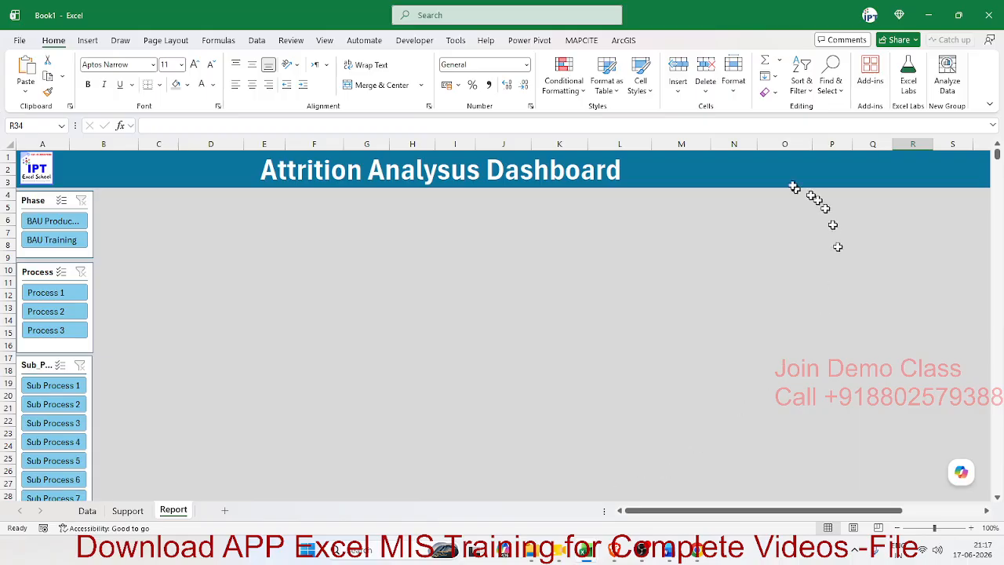
left_click_drag(784, 144, 894, 142)
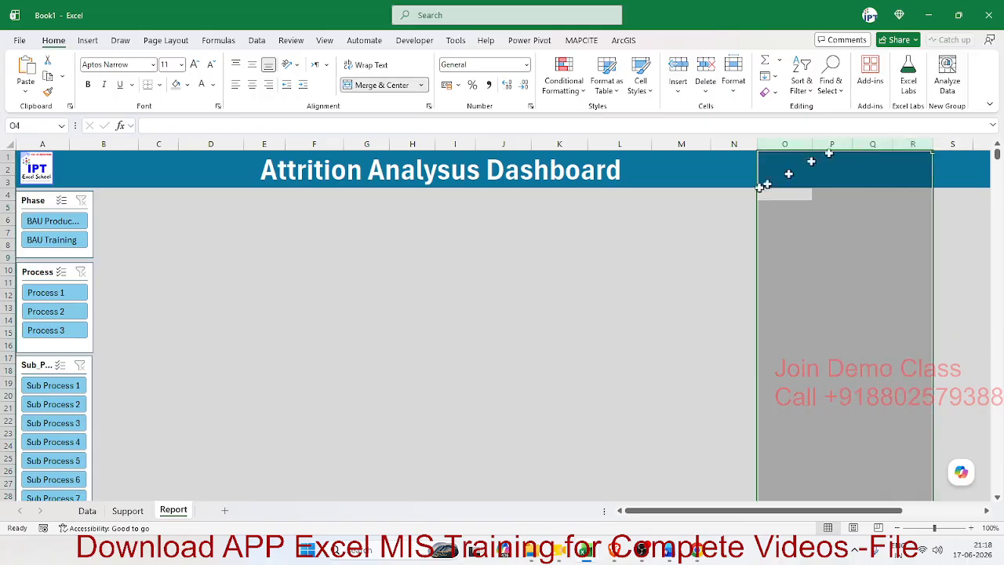
left_click(365, 255)
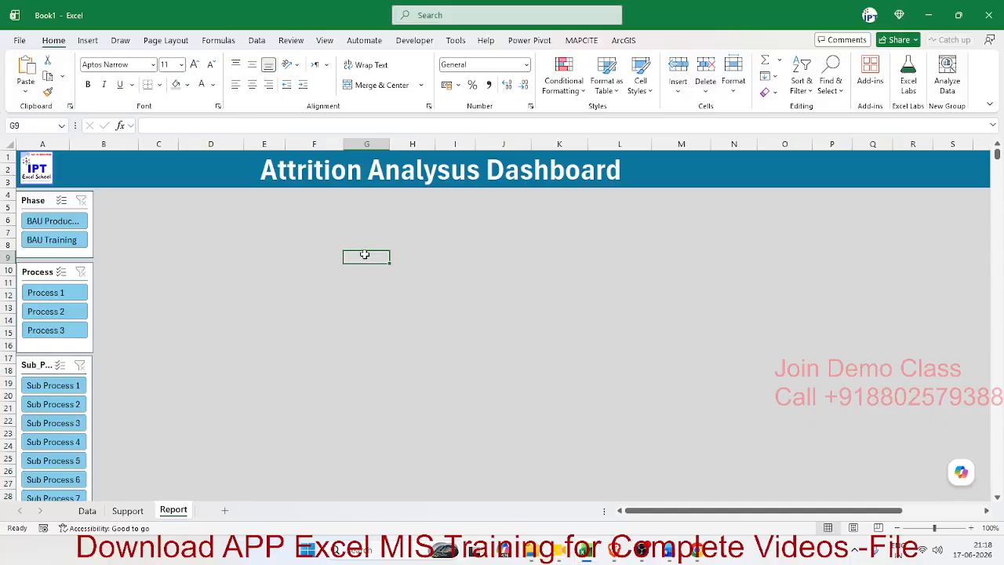
left_click(132, 206)
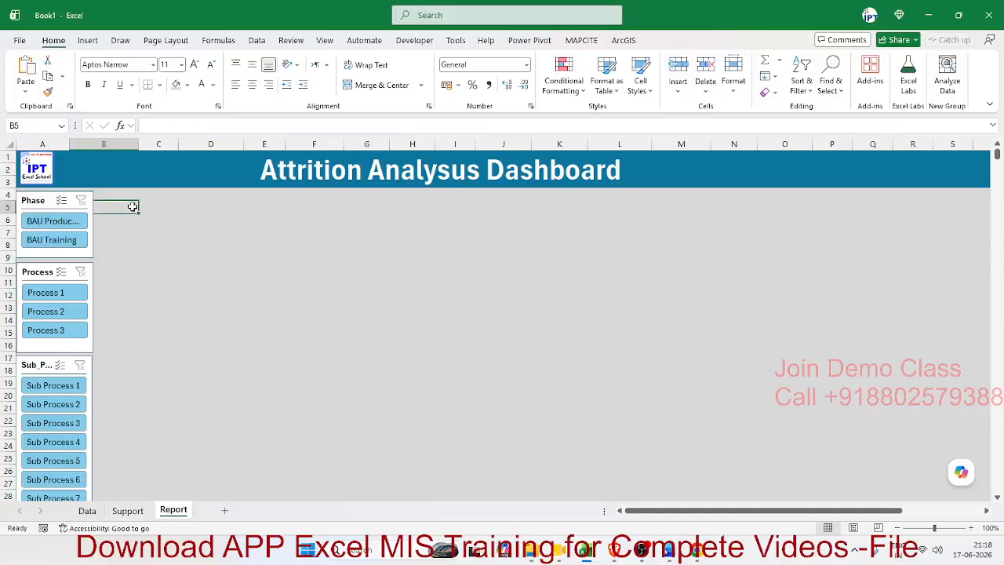
left_click(174, 203)
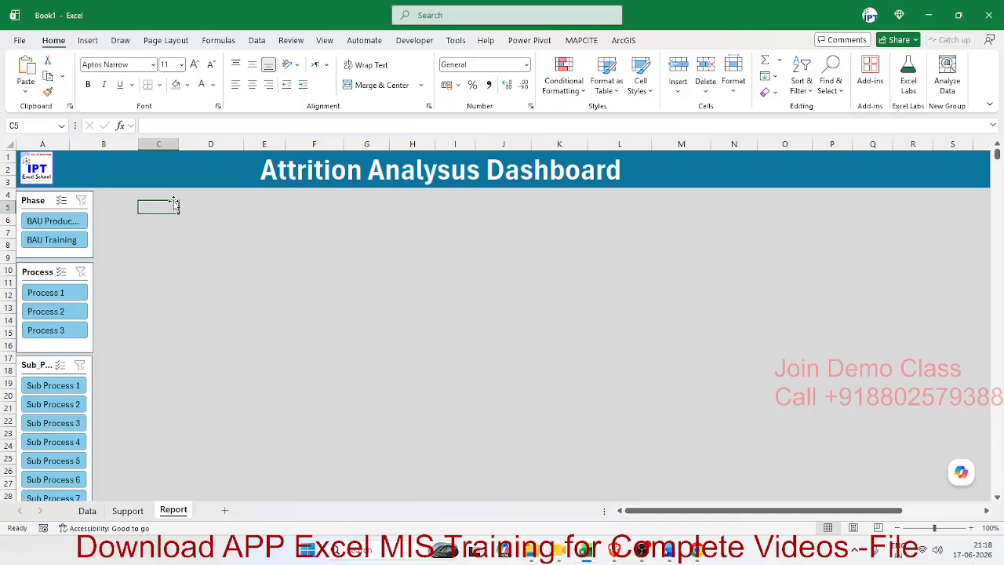
left_click(205, 284)
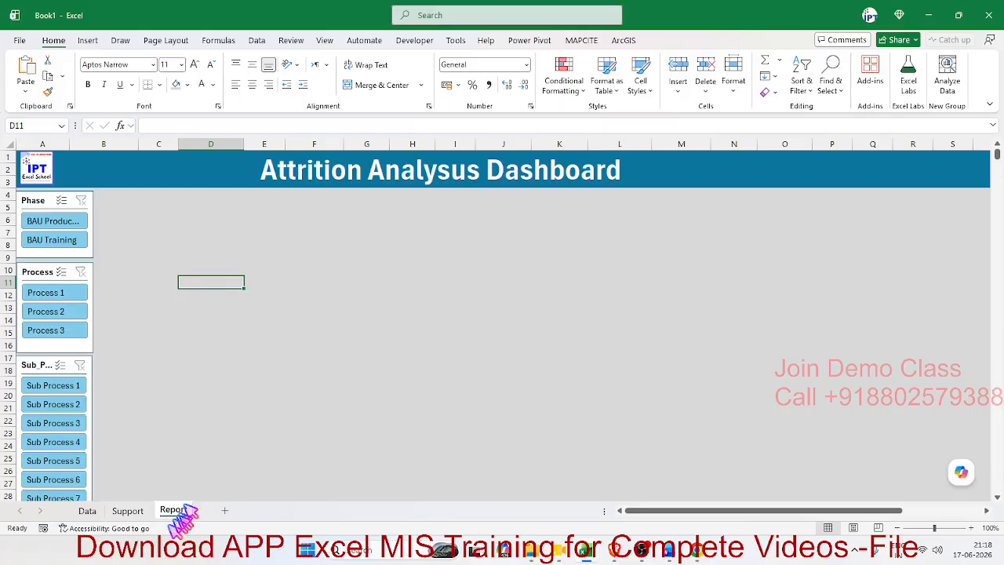
Add a count of Employee_ID as the value of the Support sheet's empty PivotTable and return to the Report sheet.
left_click(87, 511)
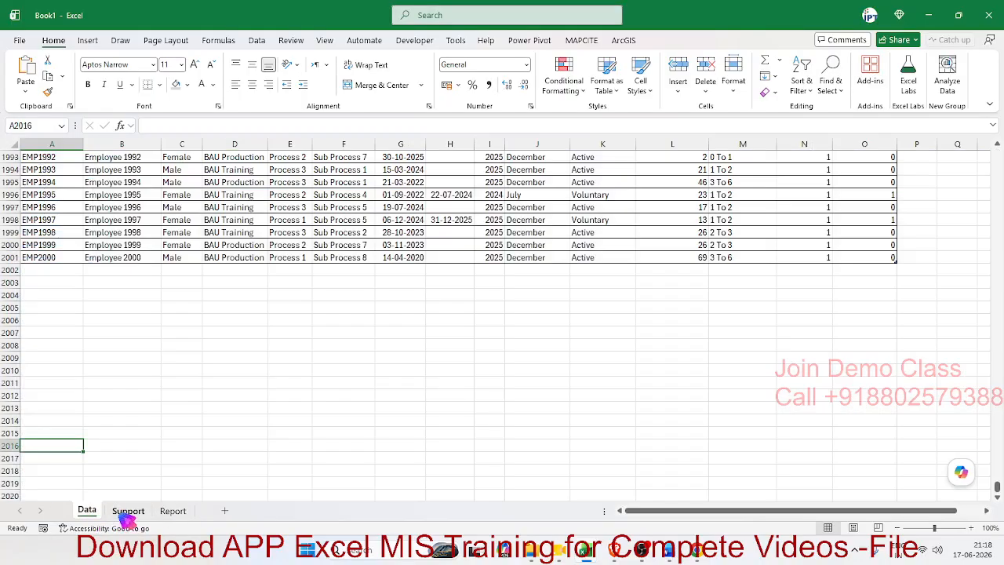
left_click(125, 511)
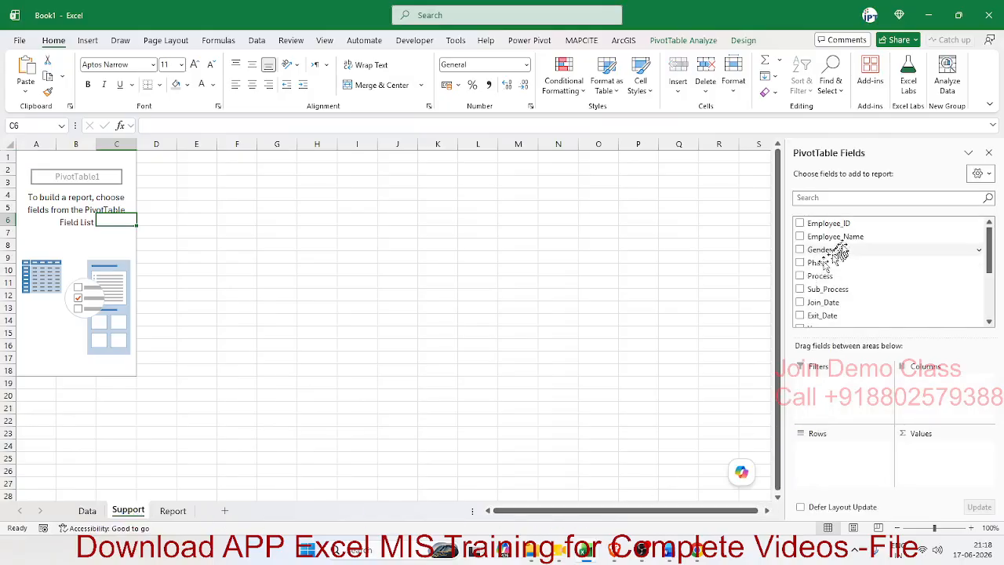
left_click_drag(843, 224, 964, 451)
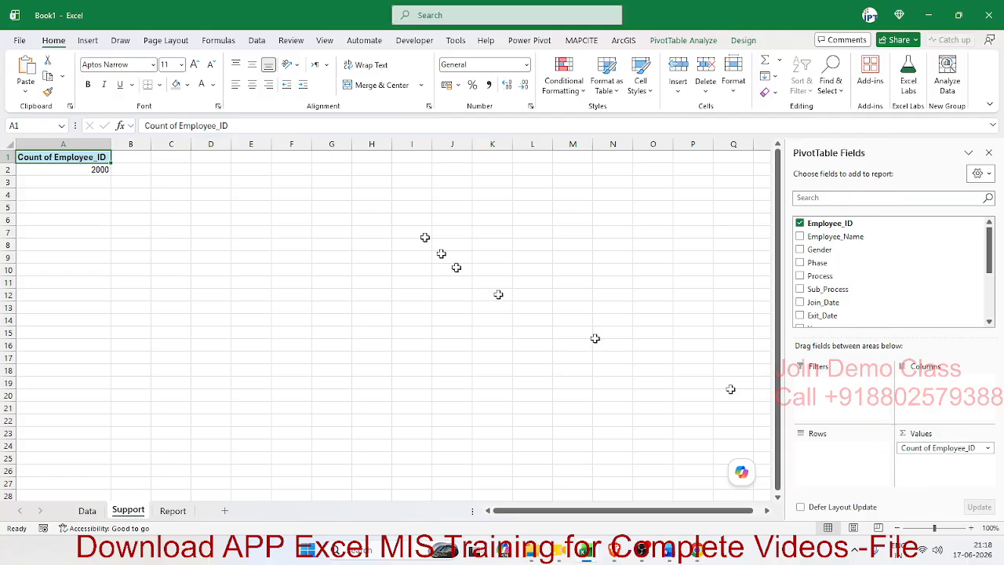
left_click(173, 511)
left_click(142, 204)
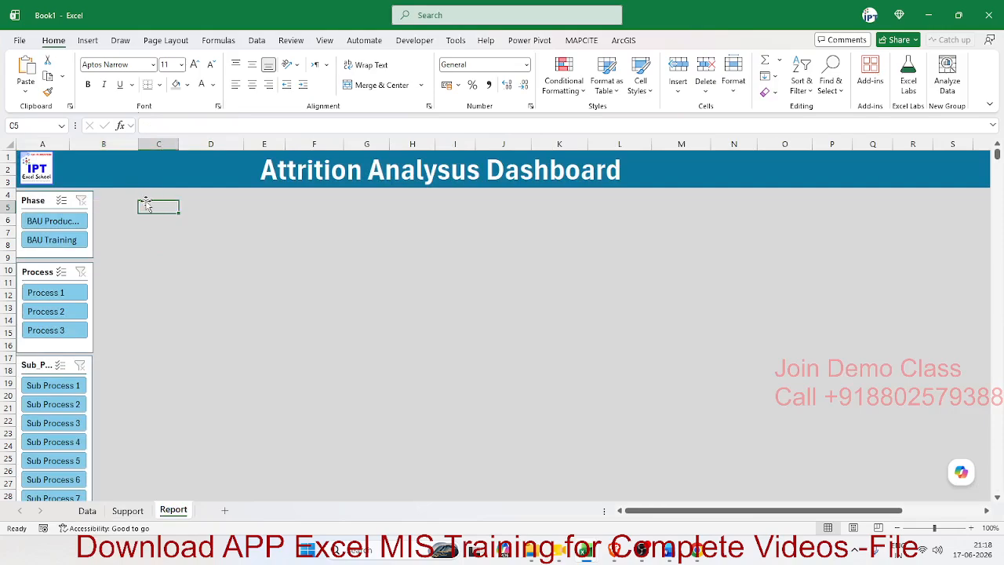
mouse_move(152, 207)
left_mouse_down()
mouse_move(196, 233)
mouse_move(195, 278)
left_mouse_up()
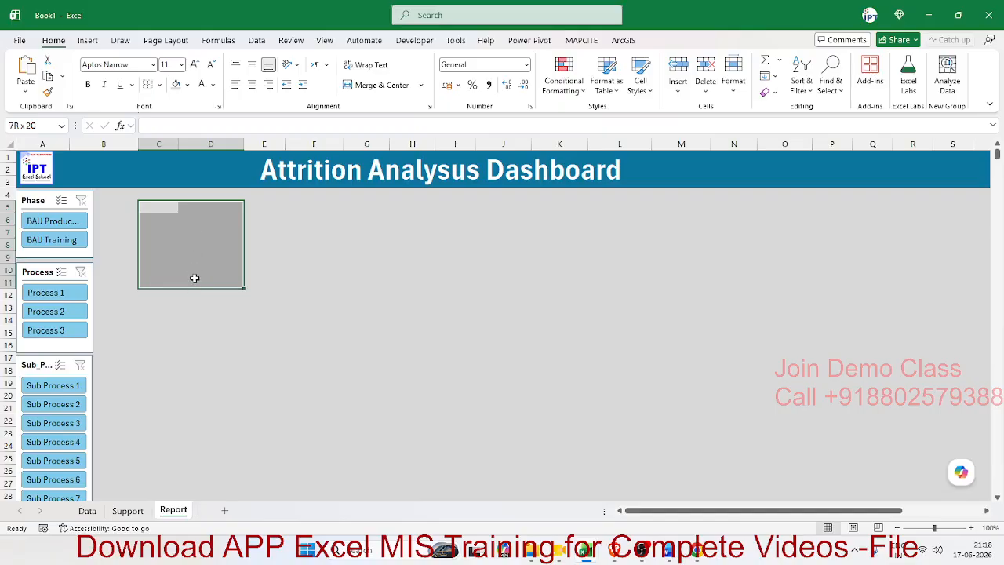
left_click(188, 85)
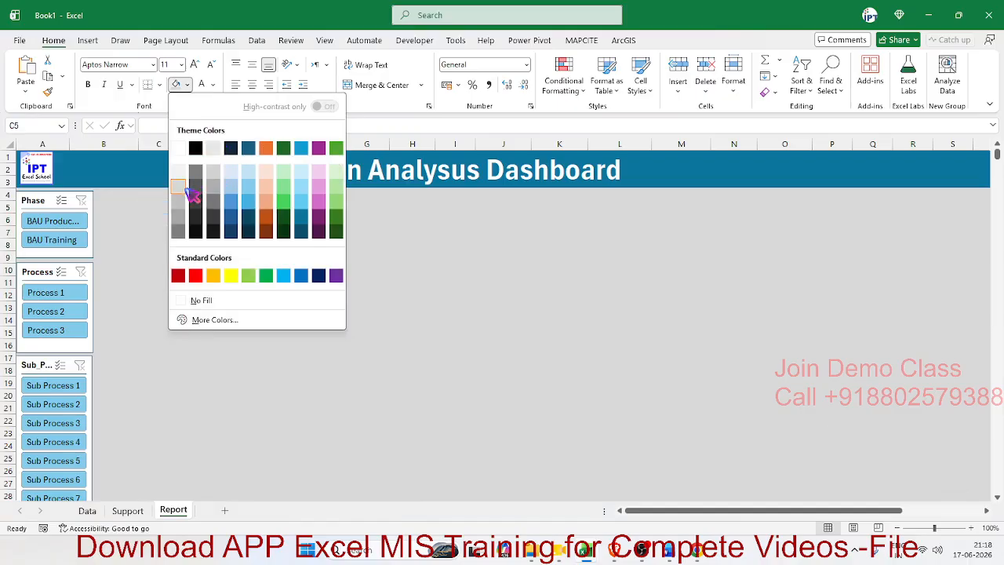
left_click(138, 259)
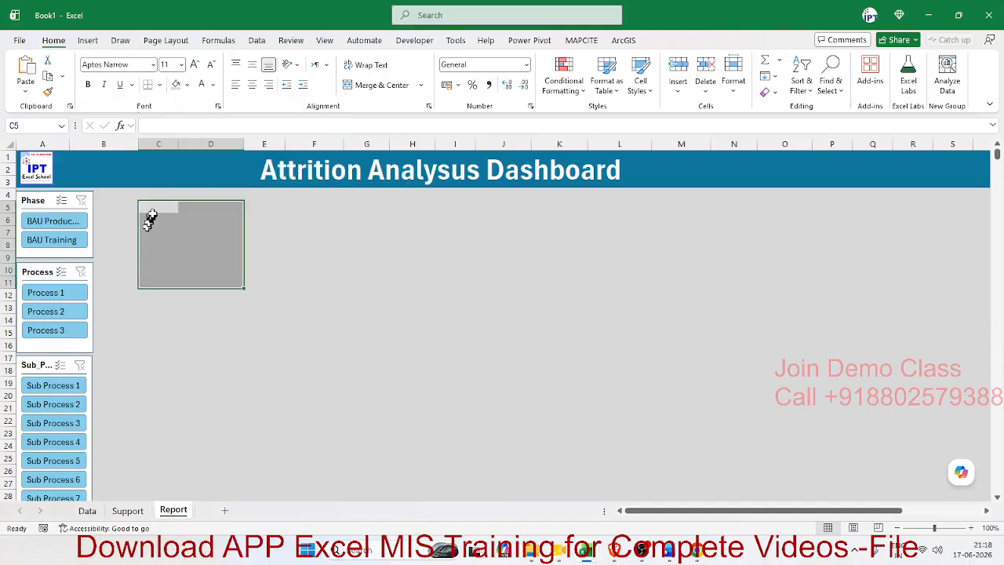
Fill cells C5:D8 with white as the upper part of a card.
left_click_drag(151, 219, 221, 246)
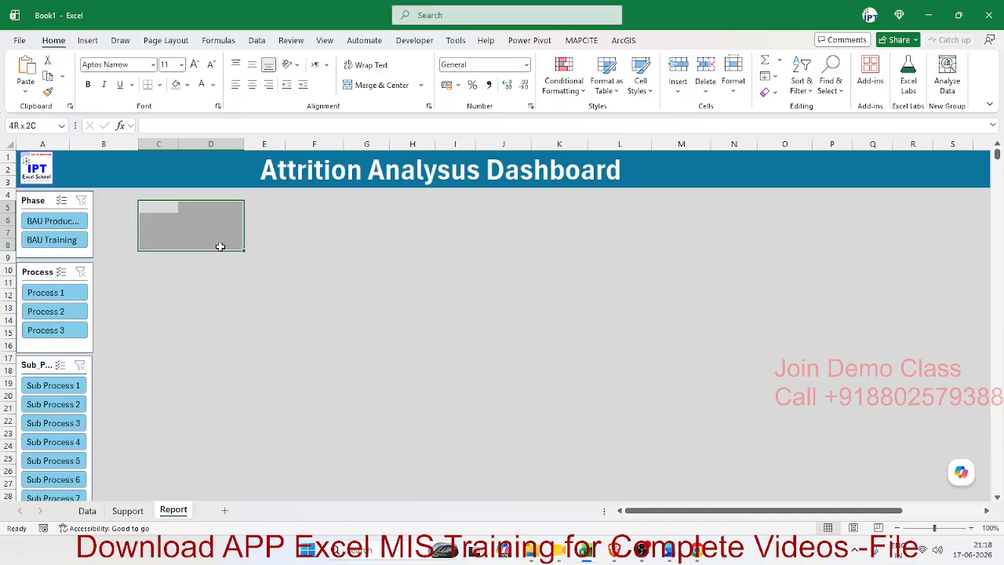
left_click(187, 85)
left_click(178, 150)
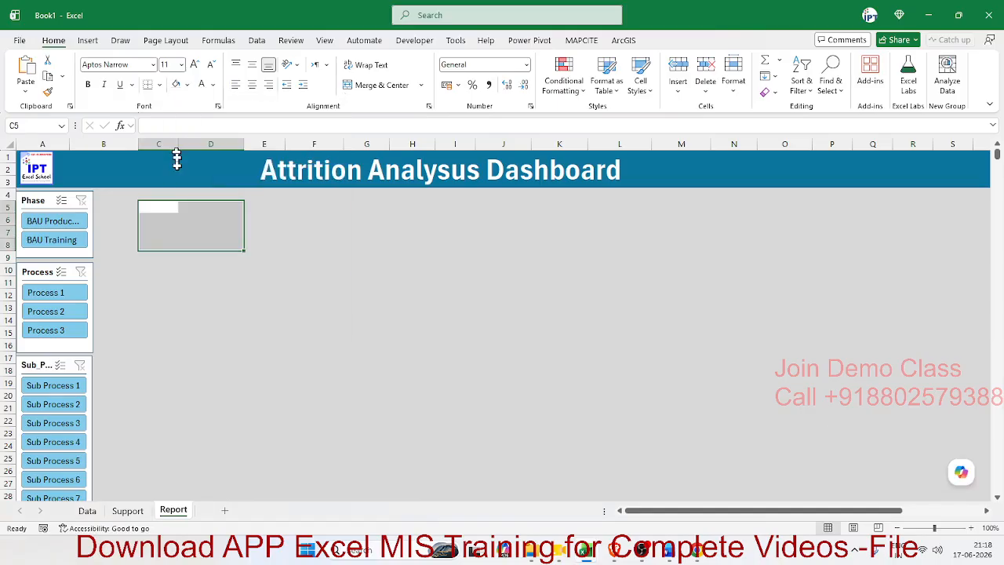
Fill cells C9:D11 directly beneath the white block with the standard purple.
left_click_drag(157, 255, 227, 278)
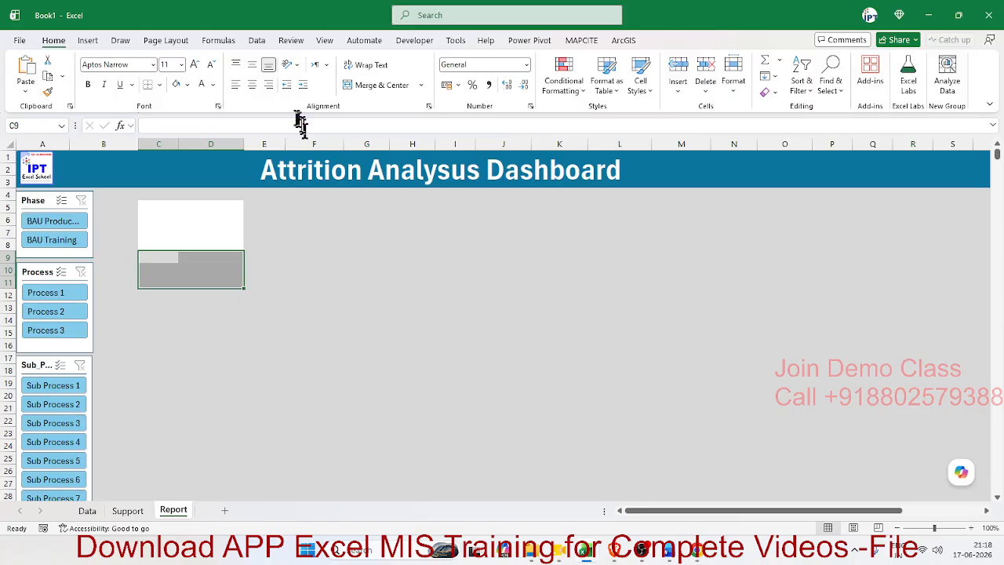
left_click(186, 85)
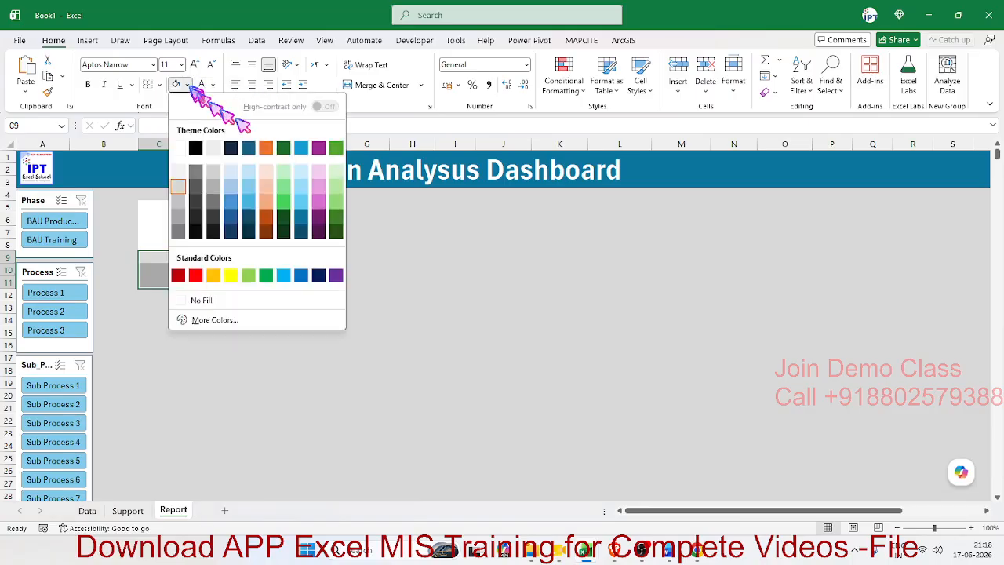
left_click(335, 275)
left_click(348, 317)
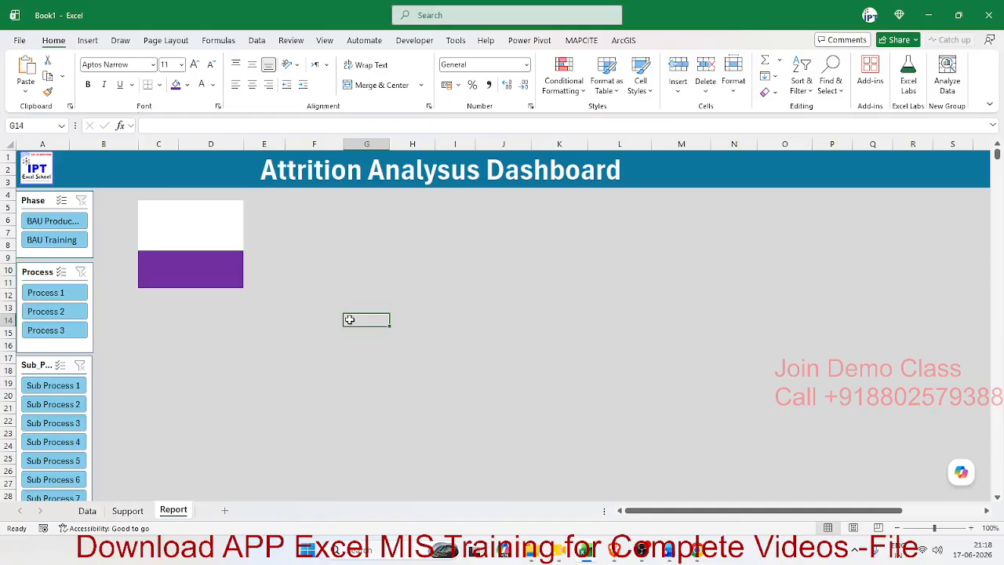
left_click(333, 300)
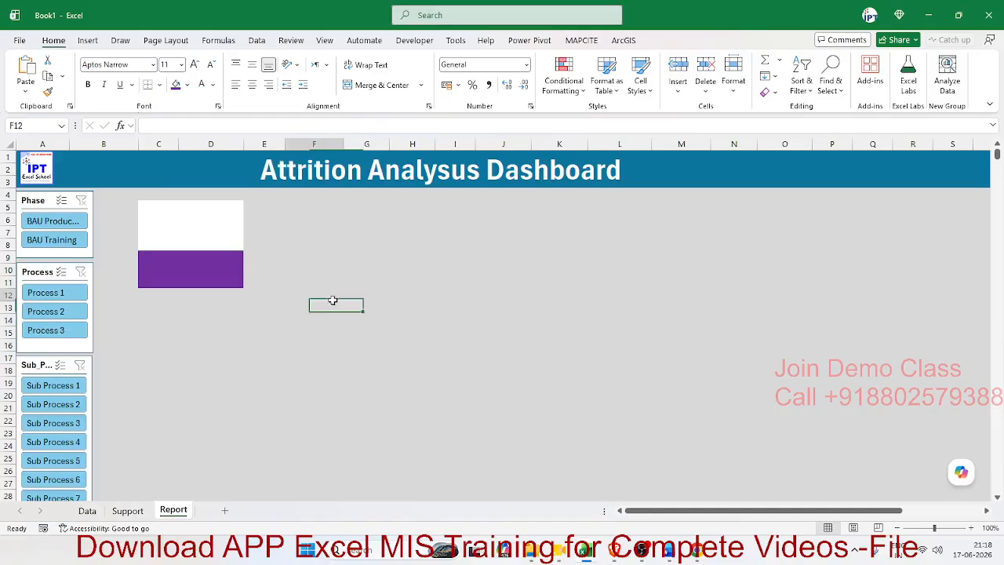
Draw a rounded rectangle about 5.87 cm wide and 5.85 cm high in free space over columns F to I, starting at row 5.
left_click(88, 42)
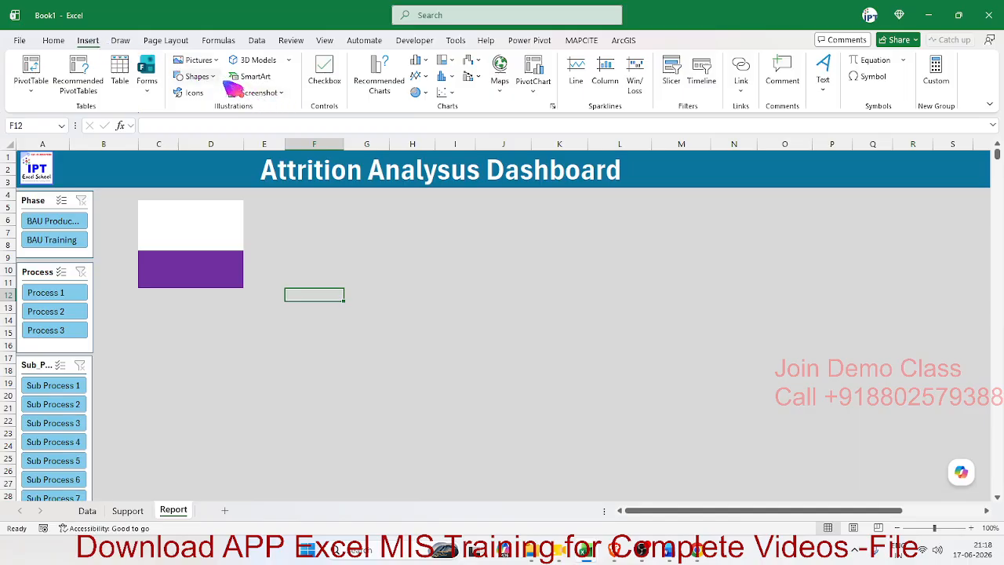
left_click(196, 76)
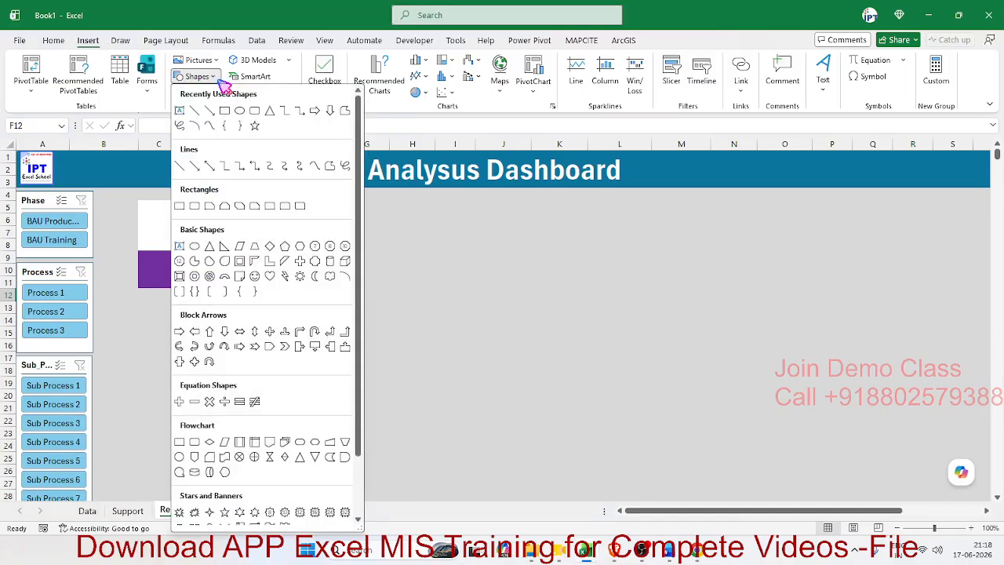
left_click(261, 110)
left_click_drag(327, 207, 467, 346)
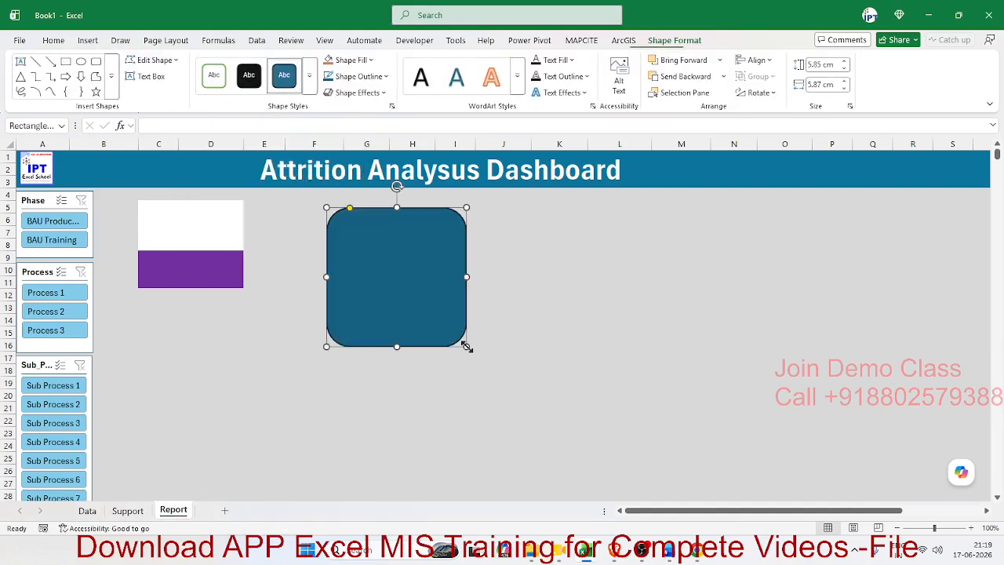
Remove the rounded rectangle's fill and give it a standard purple outline with a weight of 4½ pt.
left_click(372, 61)
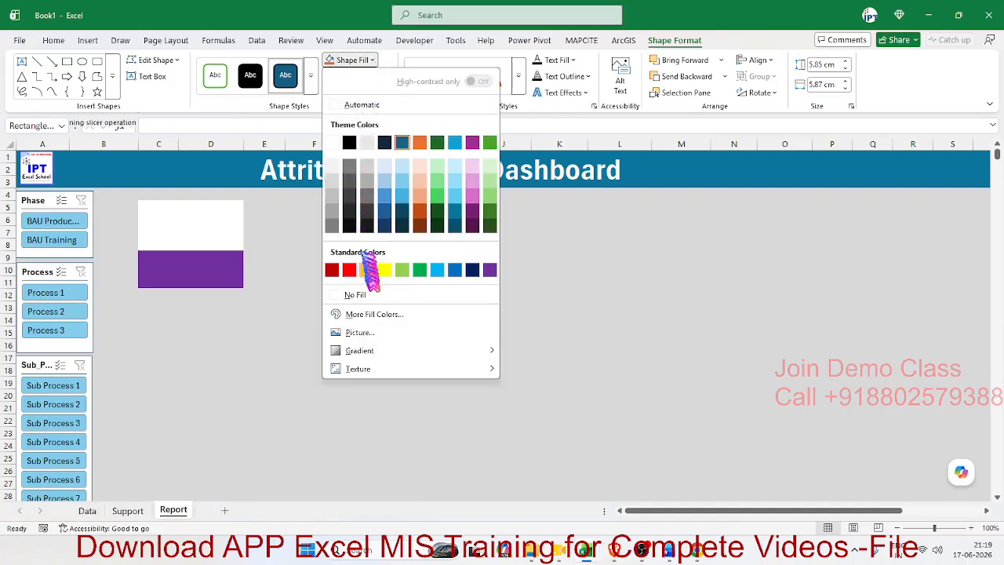
left_click(371, 296)
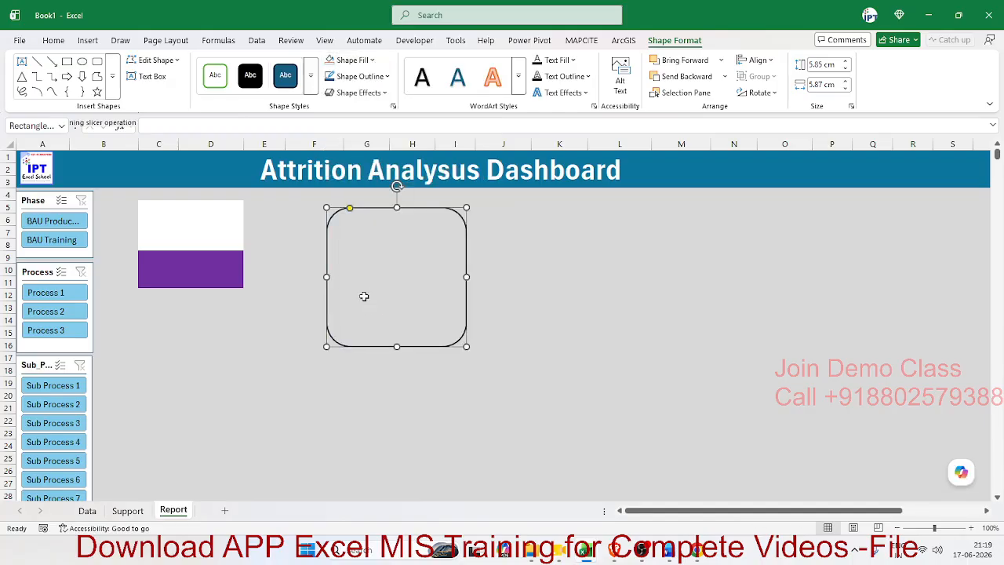
left_click(391, 76)
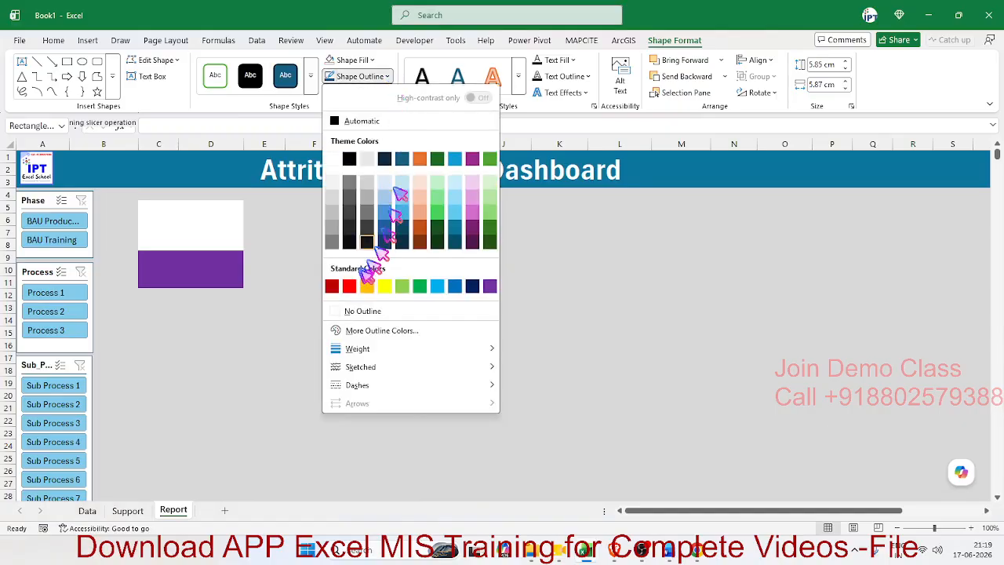
left_click(490, 286)
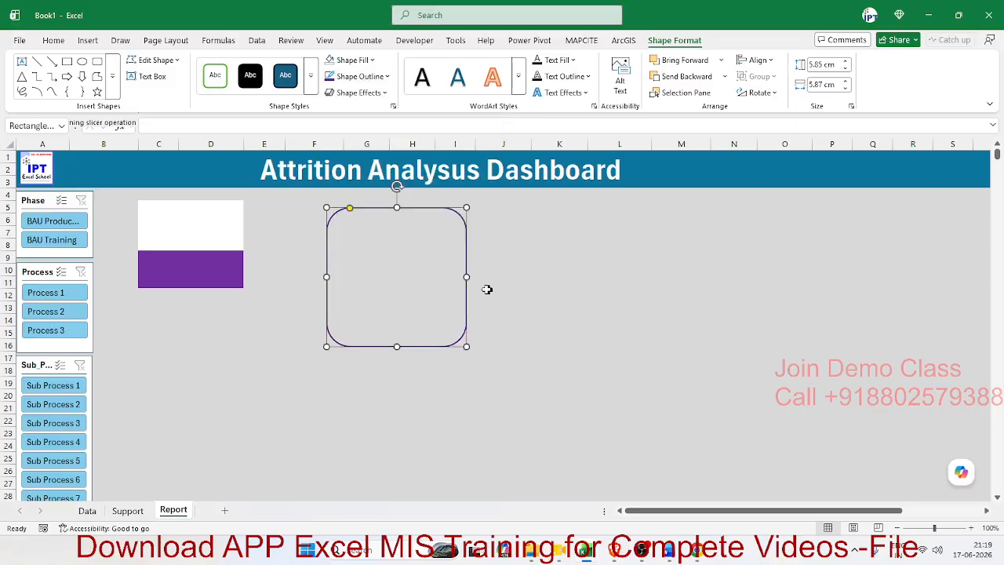
left_click(387, 78)
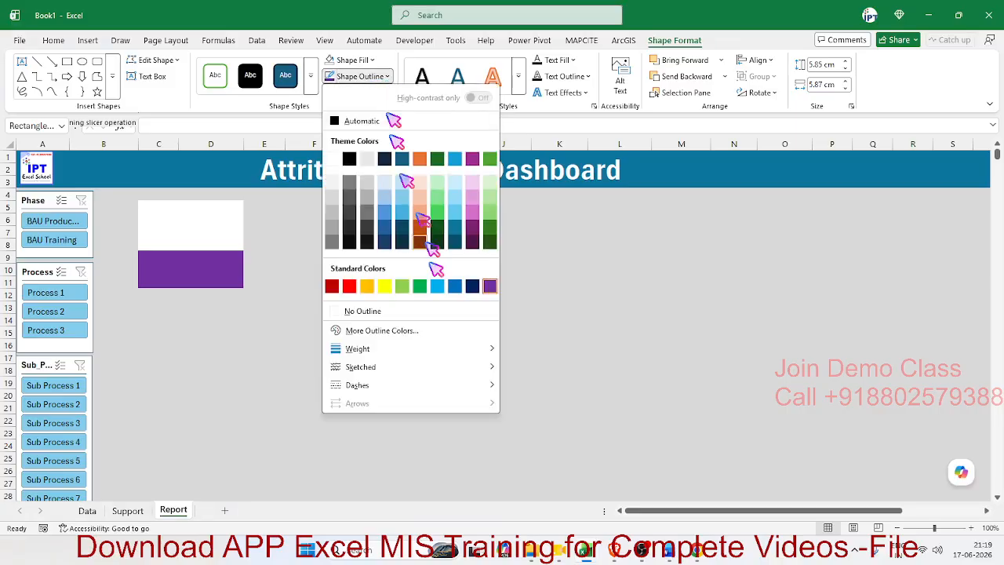
mouse_move(460, 351)
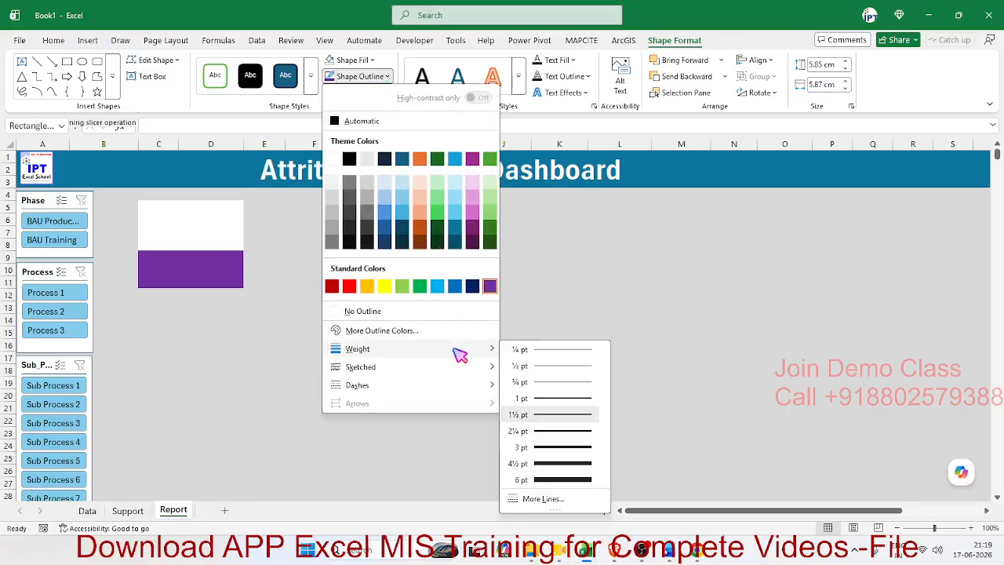
left_click(562, 463)
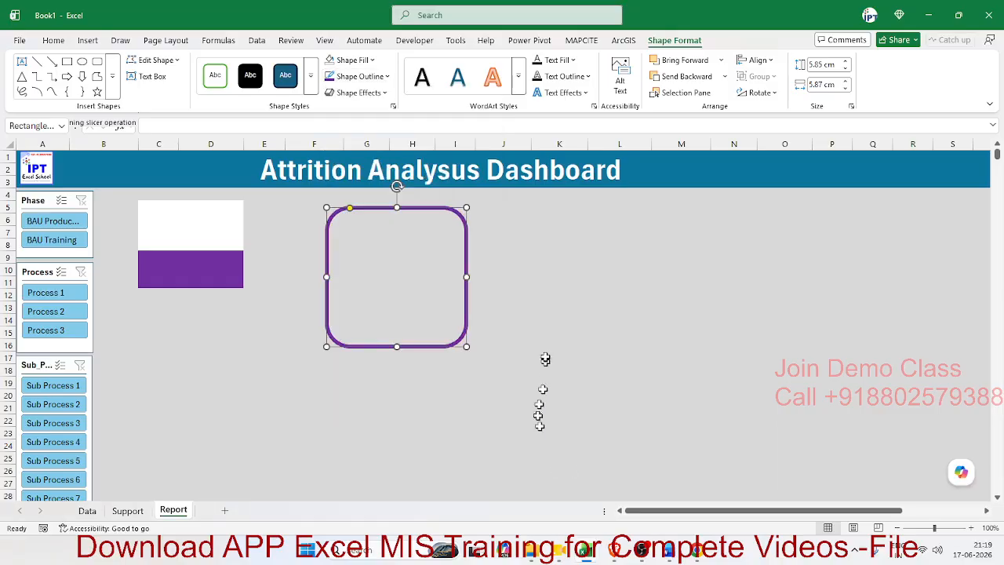
Fit the rounded rectangle around the white-and-purple block in C5:D11, sizing it to about 4.5 cm wide and 3.89 cm high.
left_click(548, 358)
left_click(466, 345)
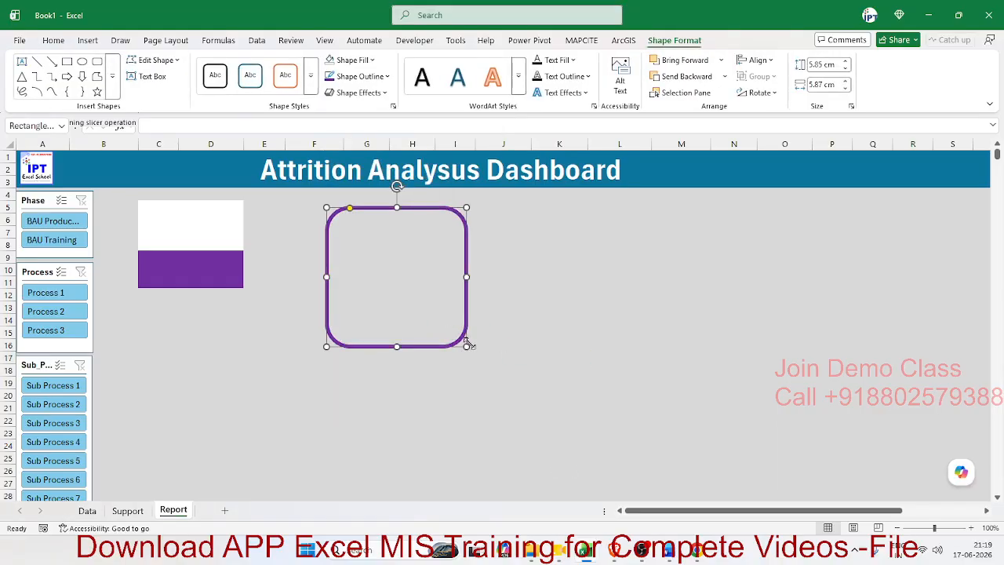
left_click_drag(467, 347, 189, 289)
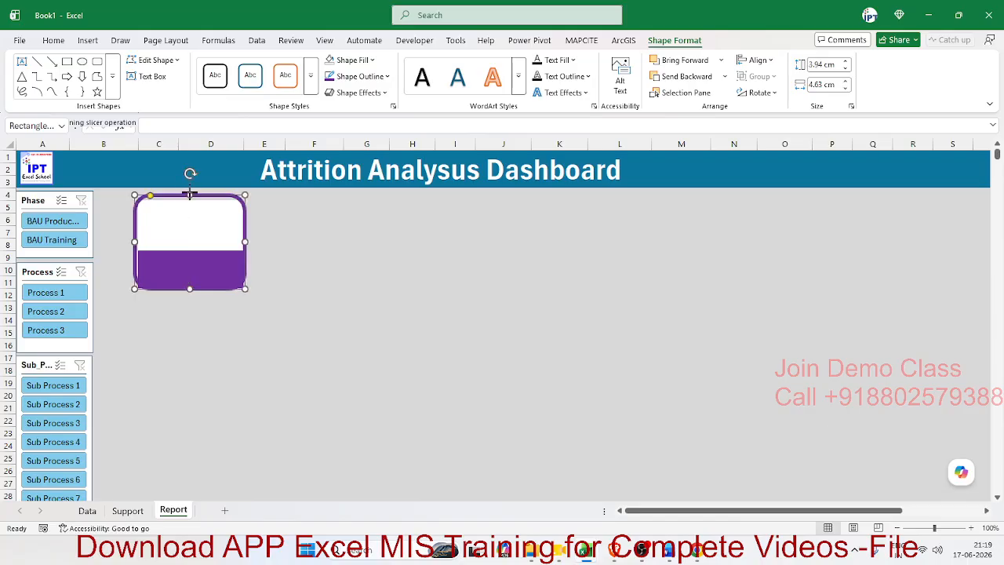
left_click_drag(189, 194, 188, 198)
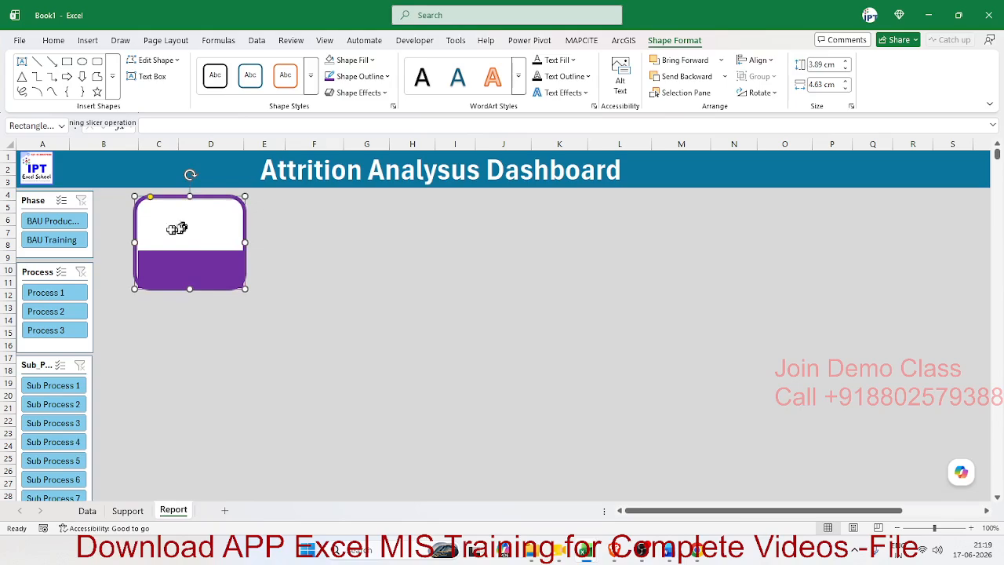
left_click_drag(135, 242, 139, 242)
left_click(317, 269)
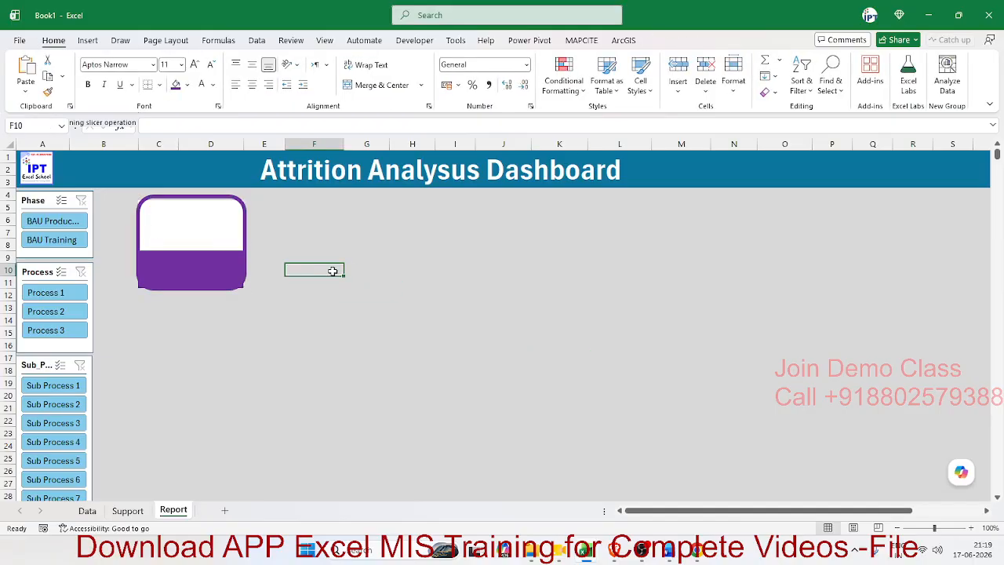
Give the rounded rectangle around the card a heavier outline weight than 4½ pt.
left_click(197, 202)
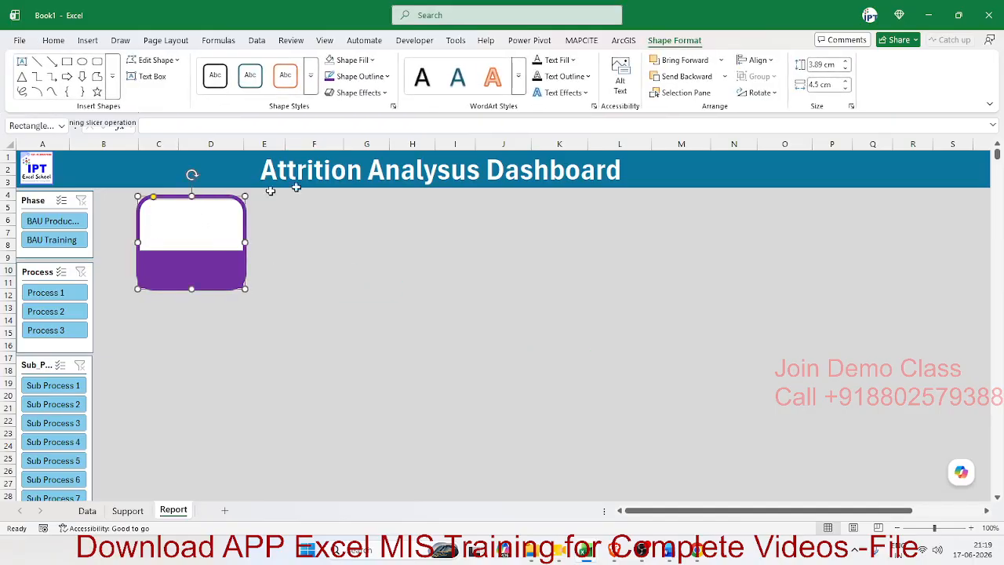
left_click(358, 76)
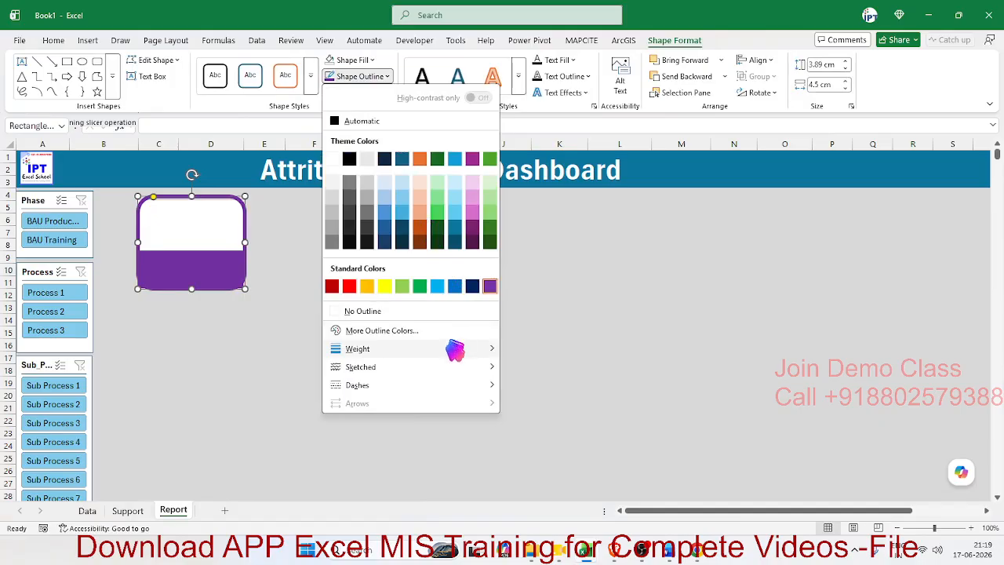
mouse_move(454, 350)
left_click(557, 480)
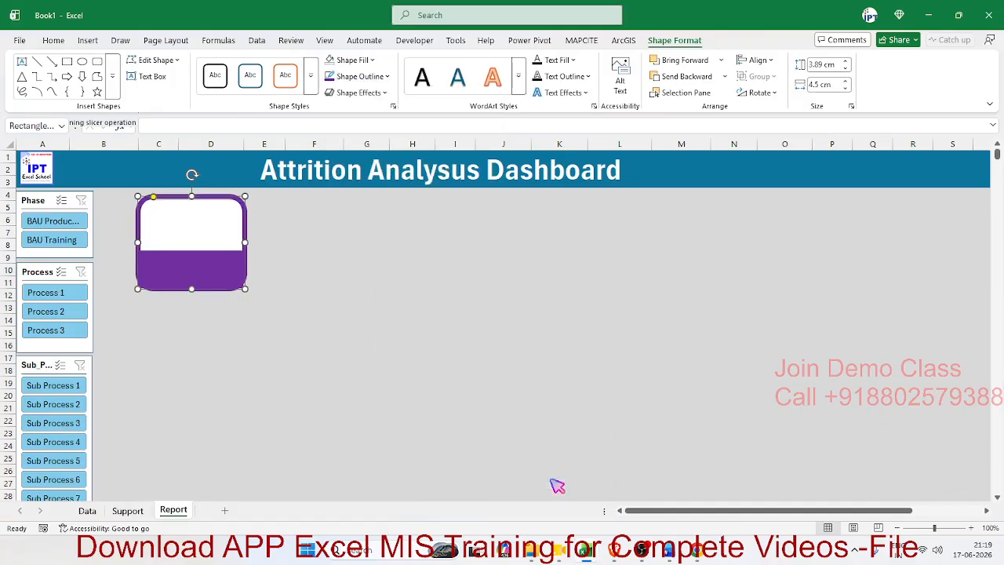
left_click(397, 384)
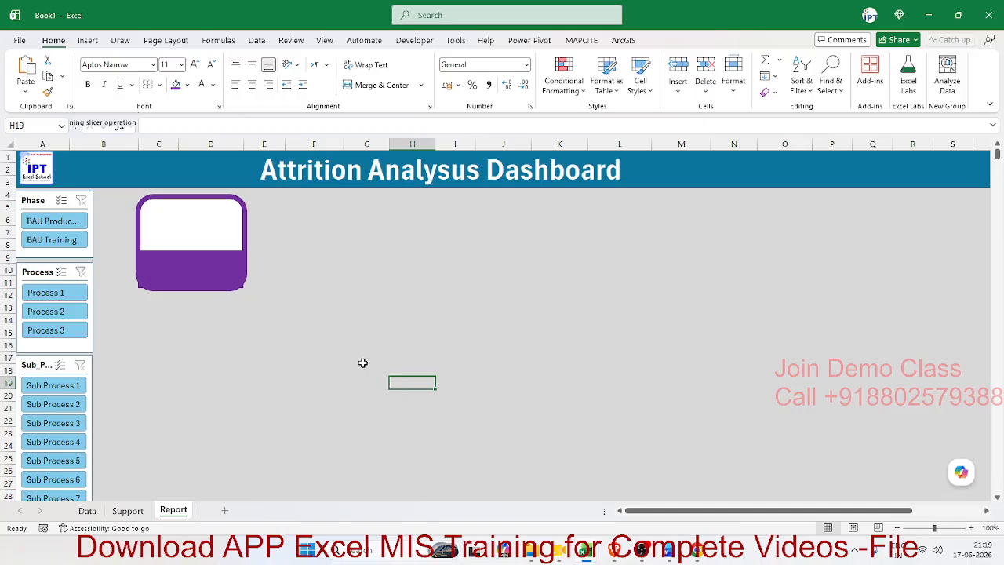
Nudge the rounded frame slightly and stretch its edges outward so its outline covers the corners of the purple block.
left_click(158, 270)
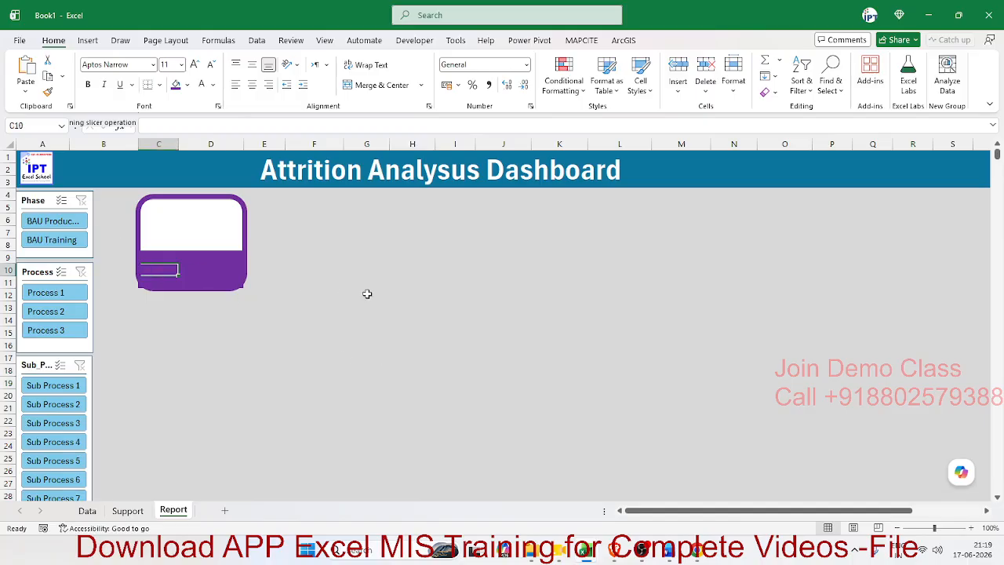
left_click(220, 288)
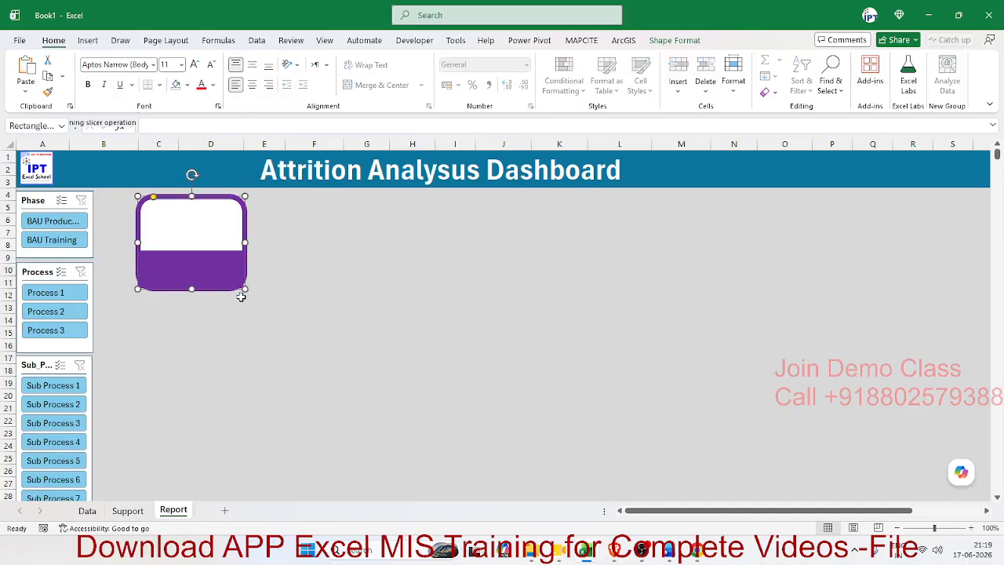
key("Left")
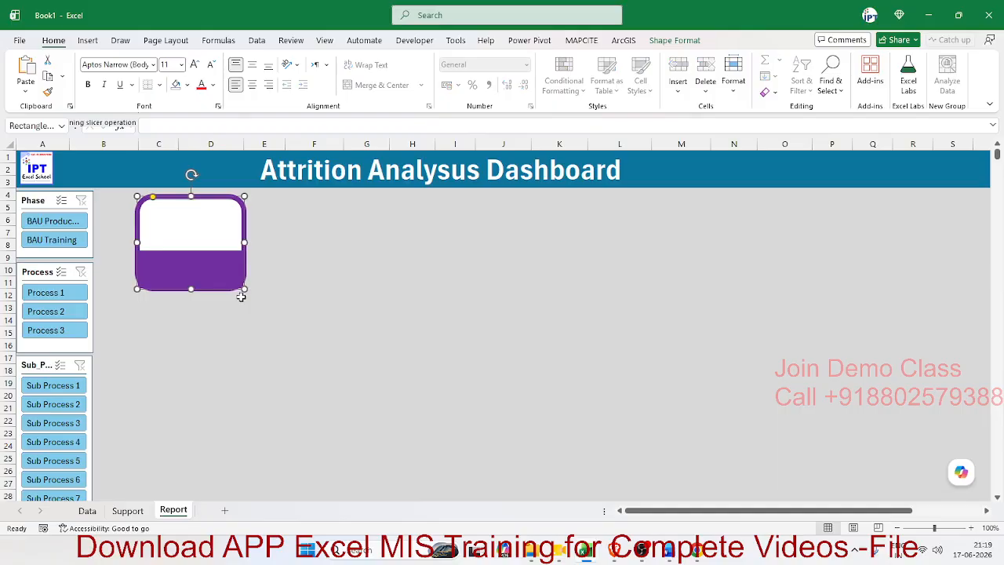
key("Down")
left_click(290, 307)
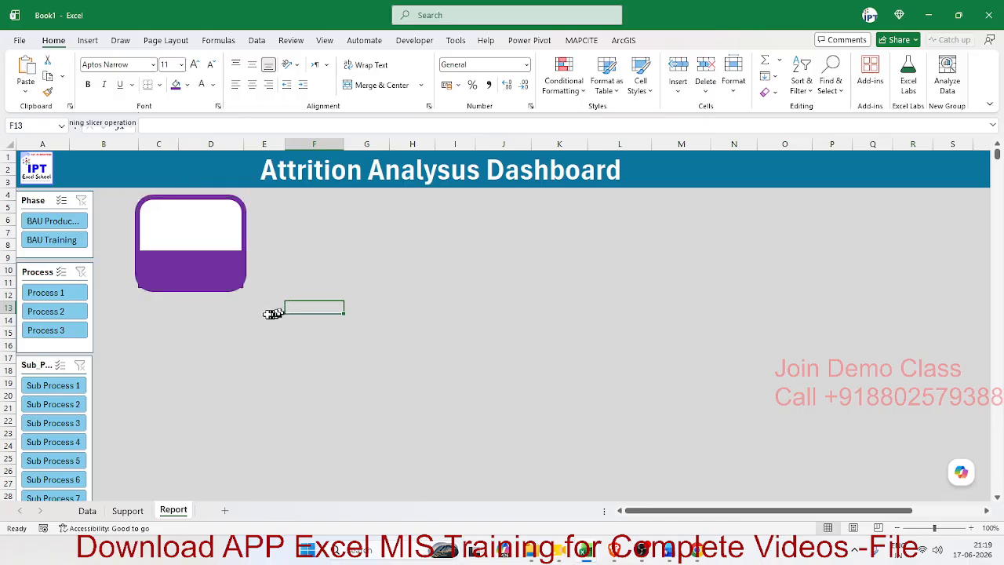
left_click(208, 288)
left_click_drag(135, 290, 136, 291)
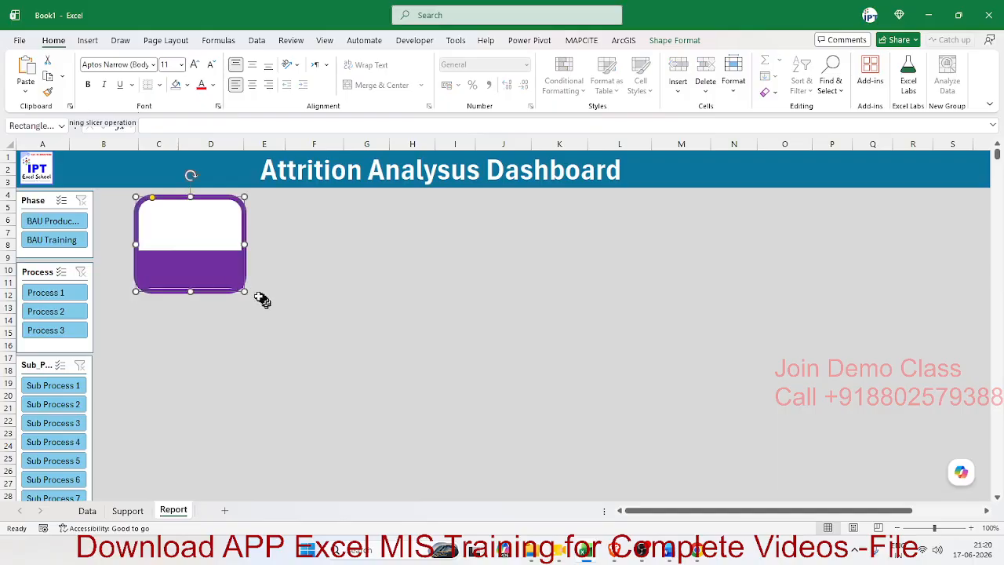
left_click_drag(245, 291, 193, 292)
left_click(197, 317)
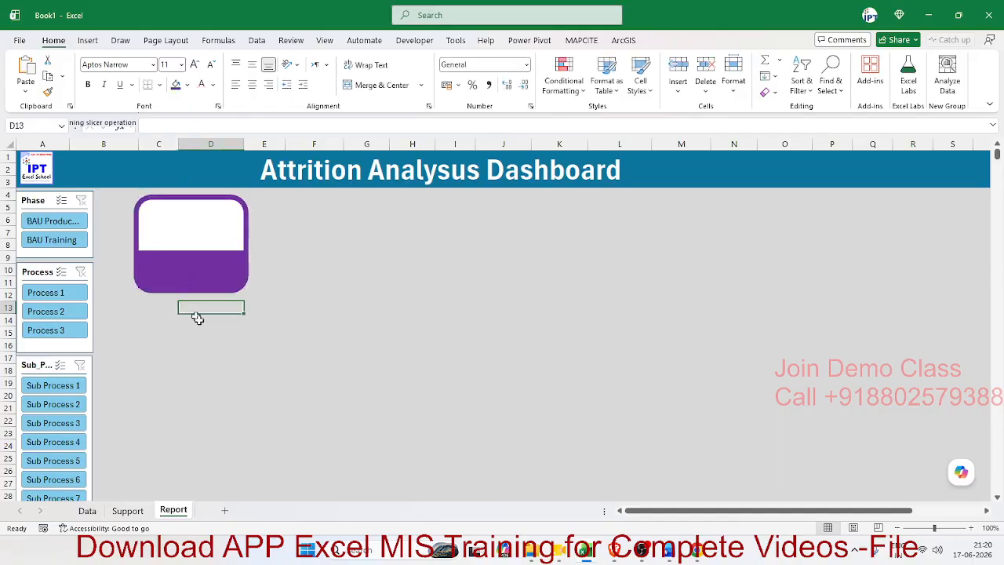
left_click(412, 282)
Merge and center cells C5:D8 in the white part of the card.
left_click(171, 220)
key("Up")
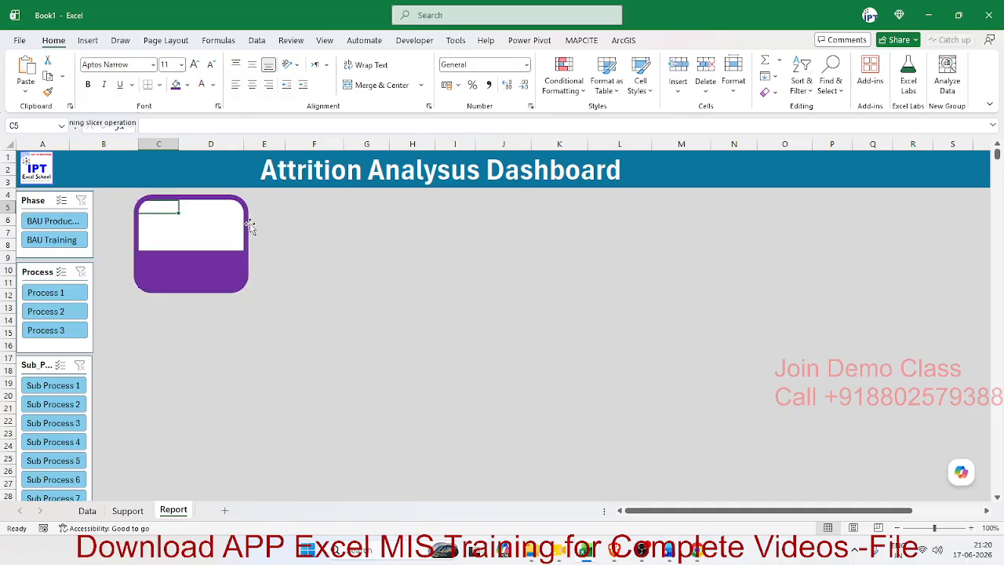
key("shift+Right")
key("shift+Right")
key("shift+Left")
key("shift+Down")
key("shift+Down")
key("shift+Down")
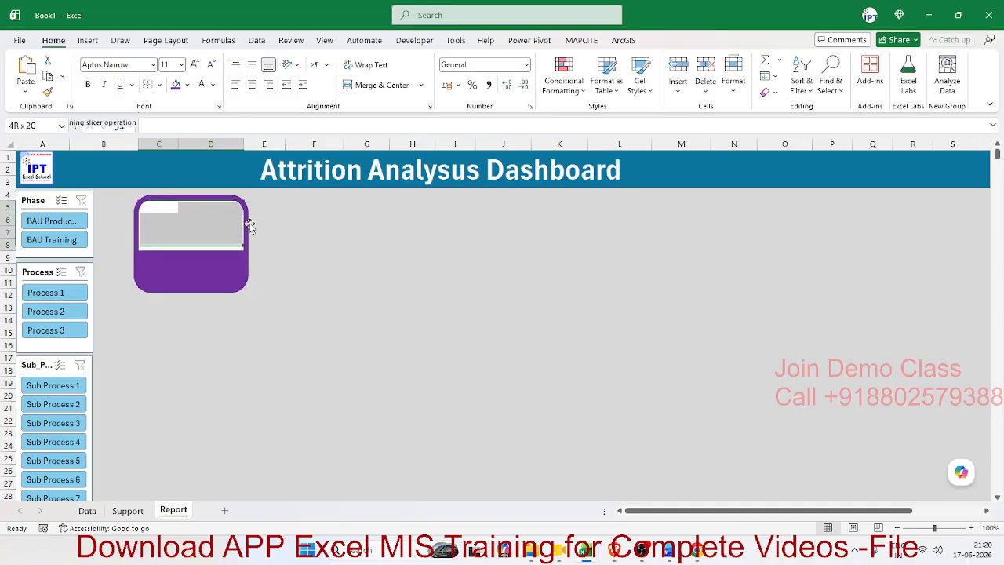
left_click(388, 90)
Link the merged cell to the employee count in cell A2 of the Support sheet with =GETPIVOTDATA("Employee_ID",Support!$A$1).
type("=")
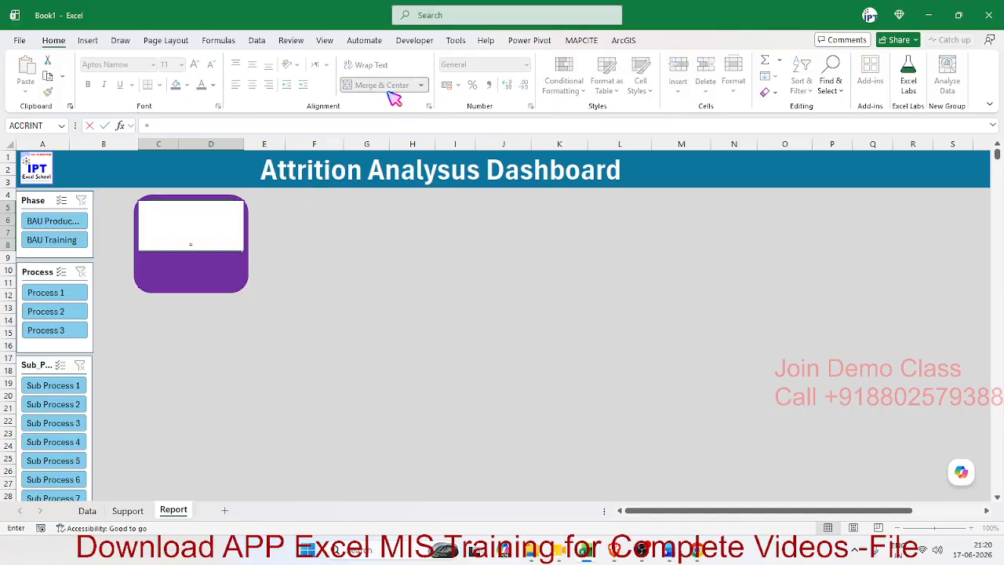
left_click(127, 510)
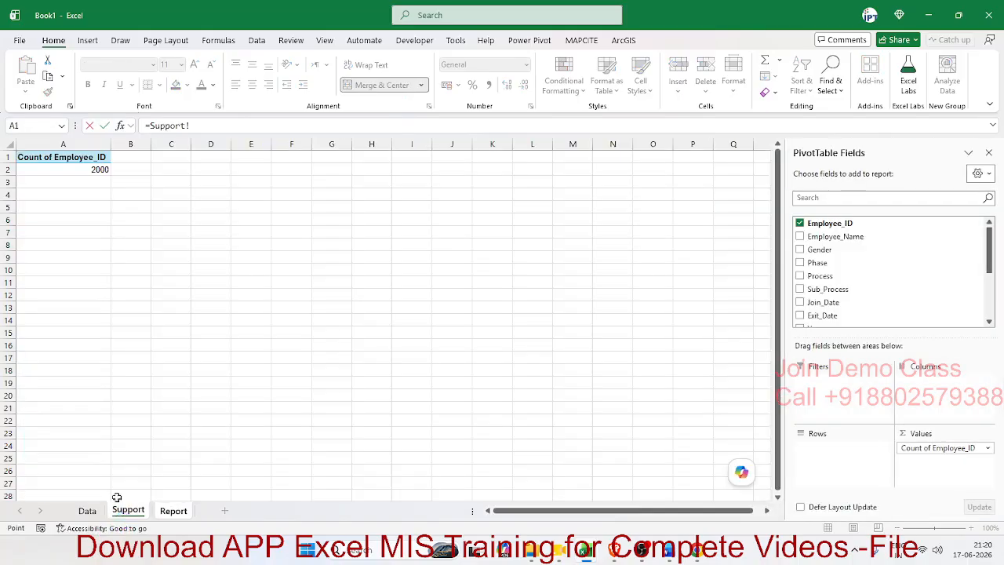
left_click(74, 170)
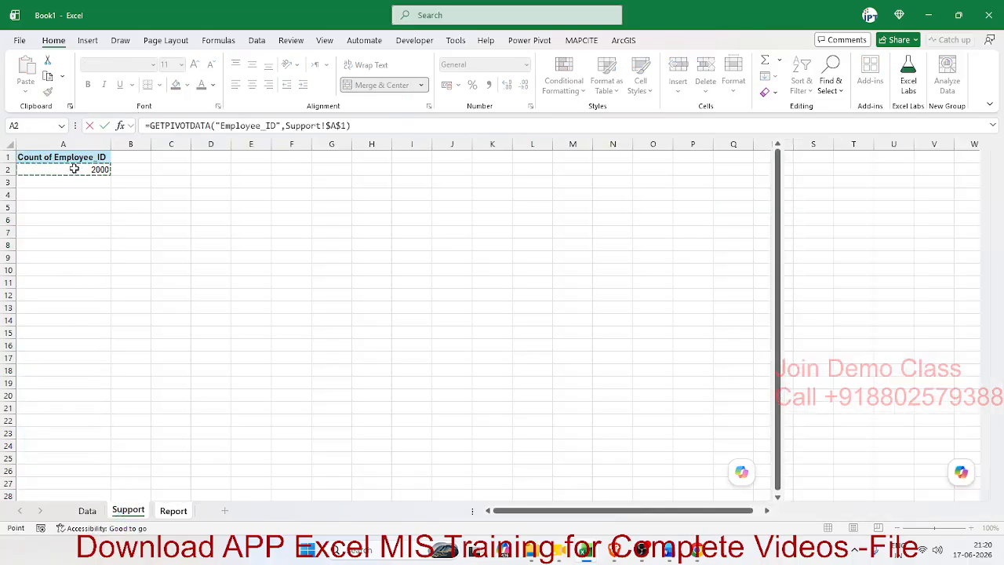
key("Return")
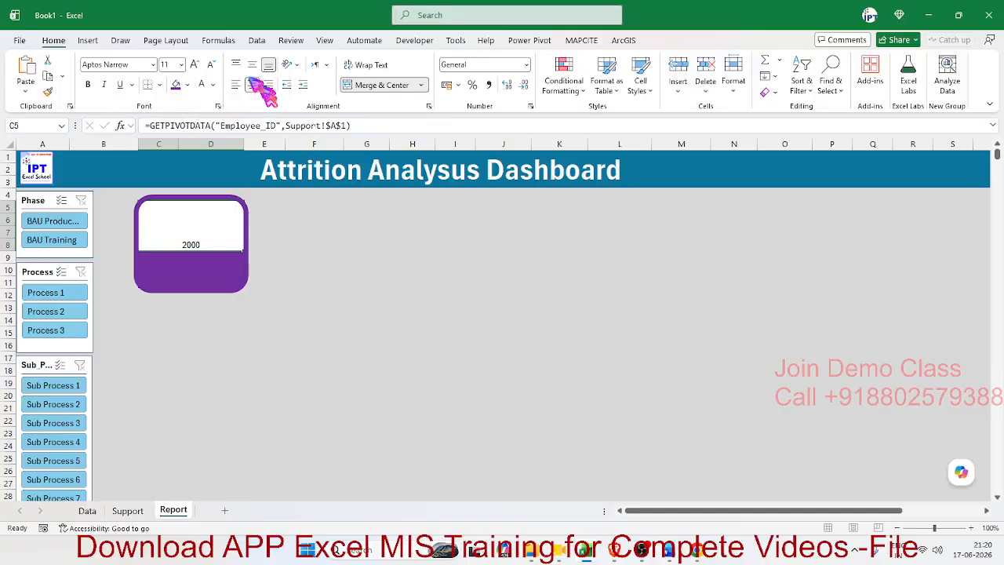
Middle-align the employee count in the card vertically and make it bold in standard purple.
left_click(252, 64)
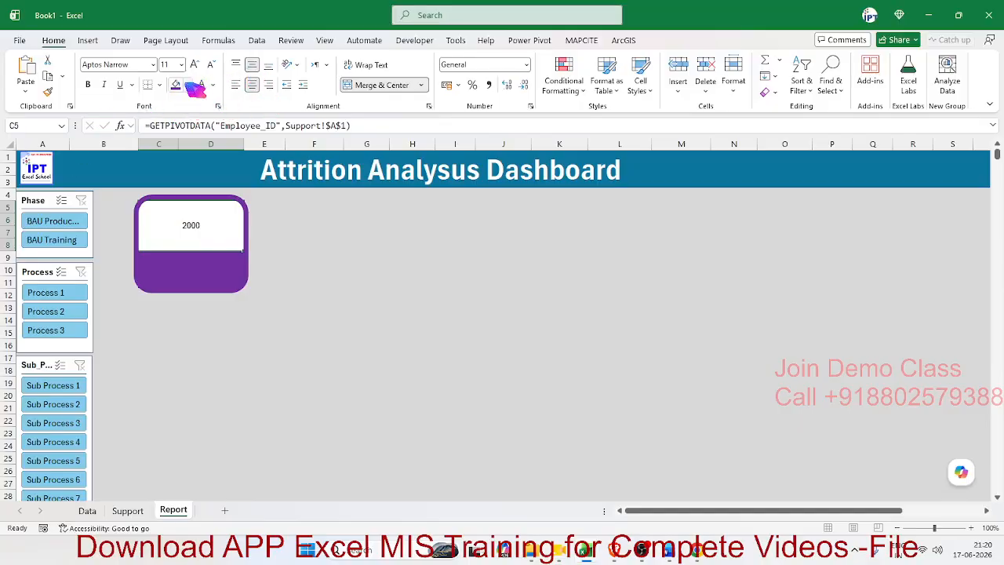
left_click(212, 85)
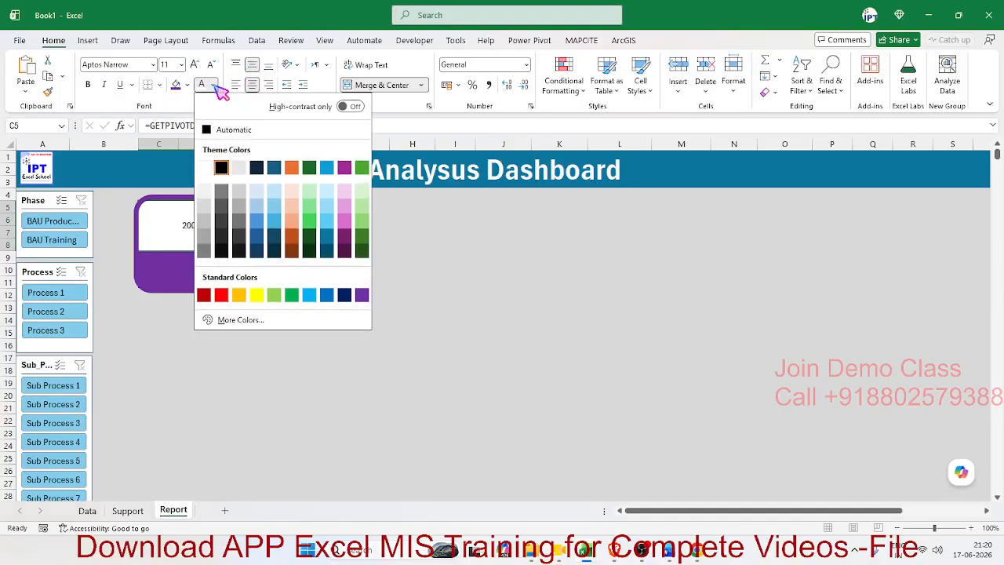
left_click(362, 295)
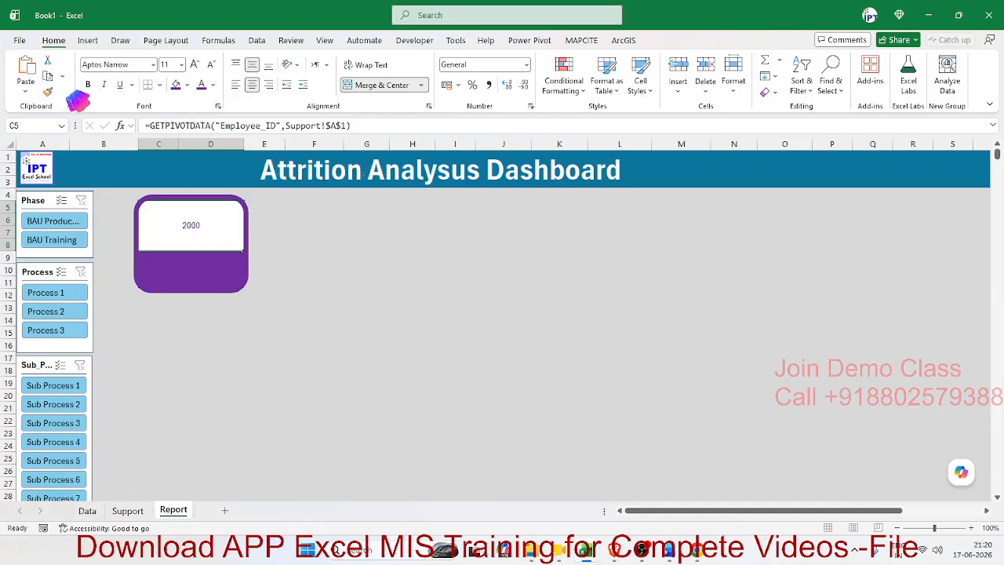
left_click(87, 84)
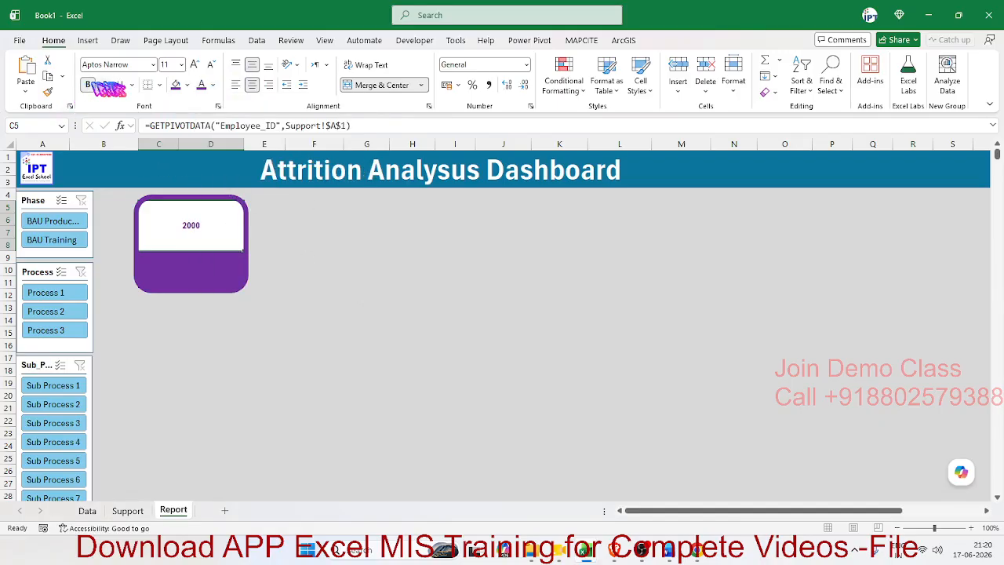
Enlarge the employee count's font beyond 24 points so the figure stands out in the white part of the card.
left_click(196, 64)
left_click(196, 65)
left_click(196, 64)
left_click(196, 64)
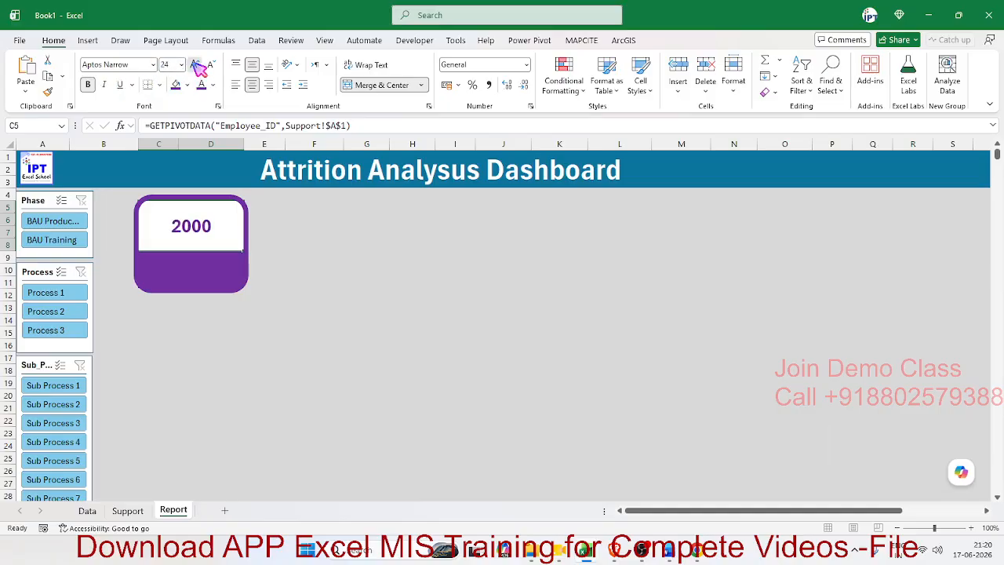
left_click(196, 64)
left_click(196, 64)
left_click(196, 64)
left_click(366, 332)
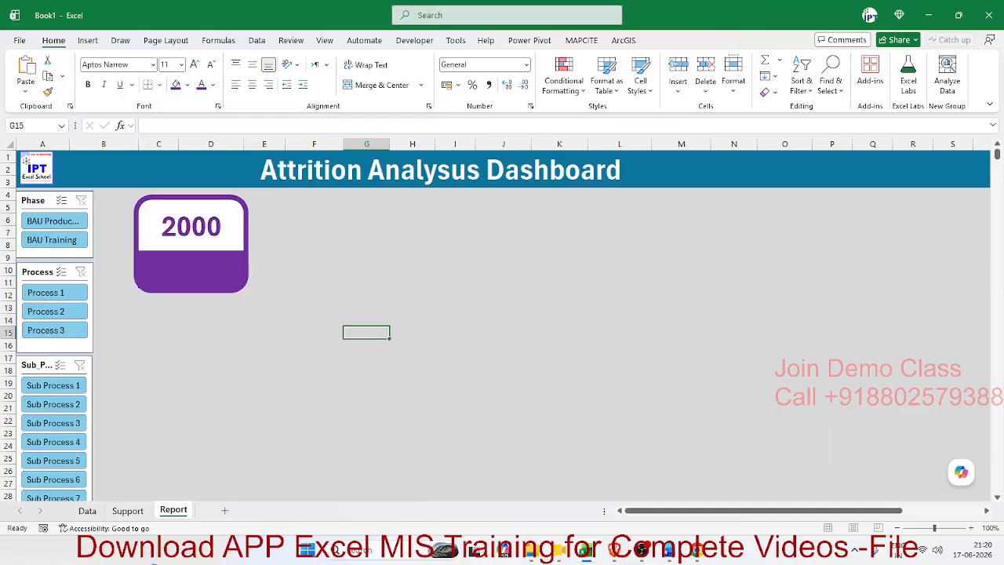
Narrow columns B and E to leave slim gaps on both sides of the card.
left_click(210, 396)
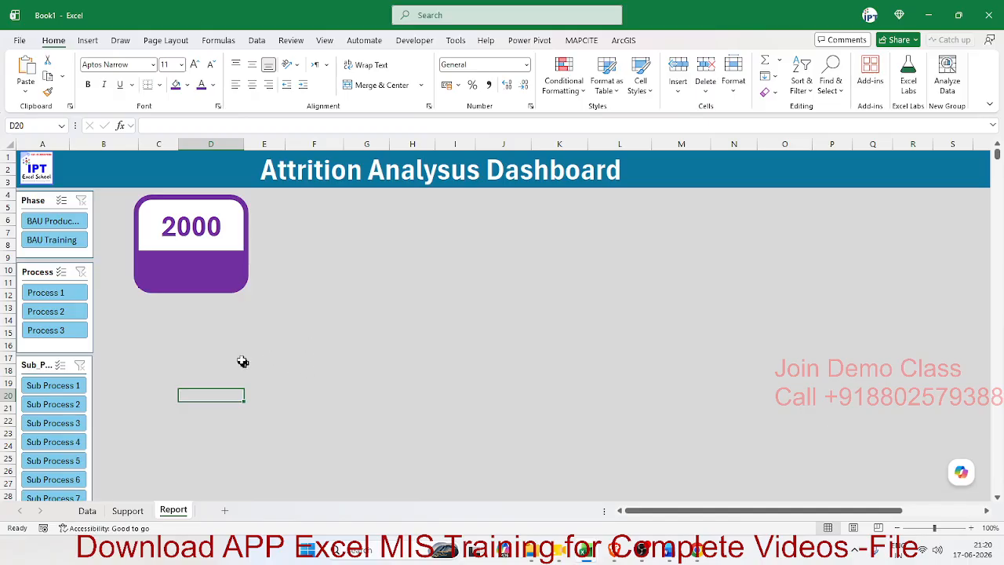
left_click(281, 206)
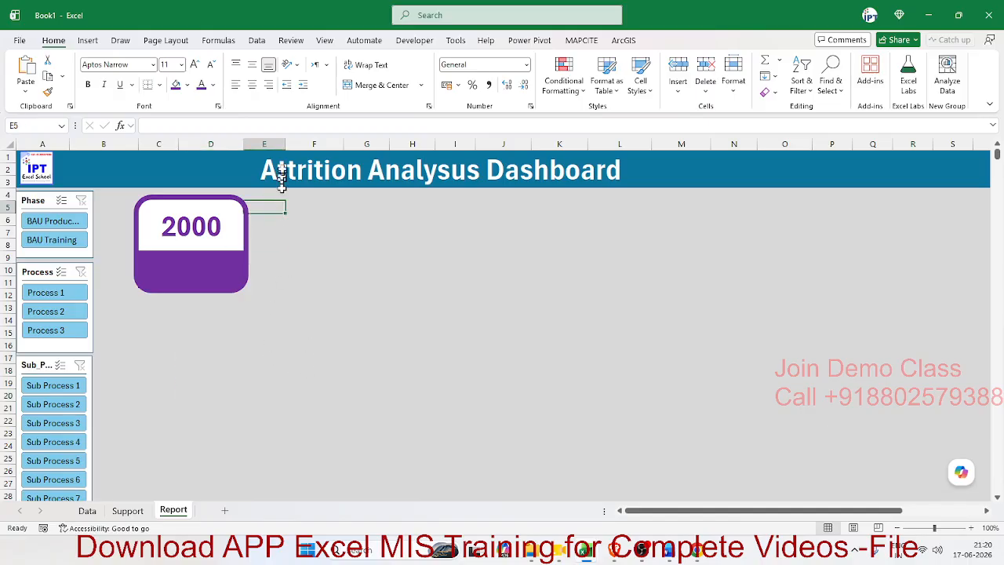
left_click_drag(138, 144, 105, 148)
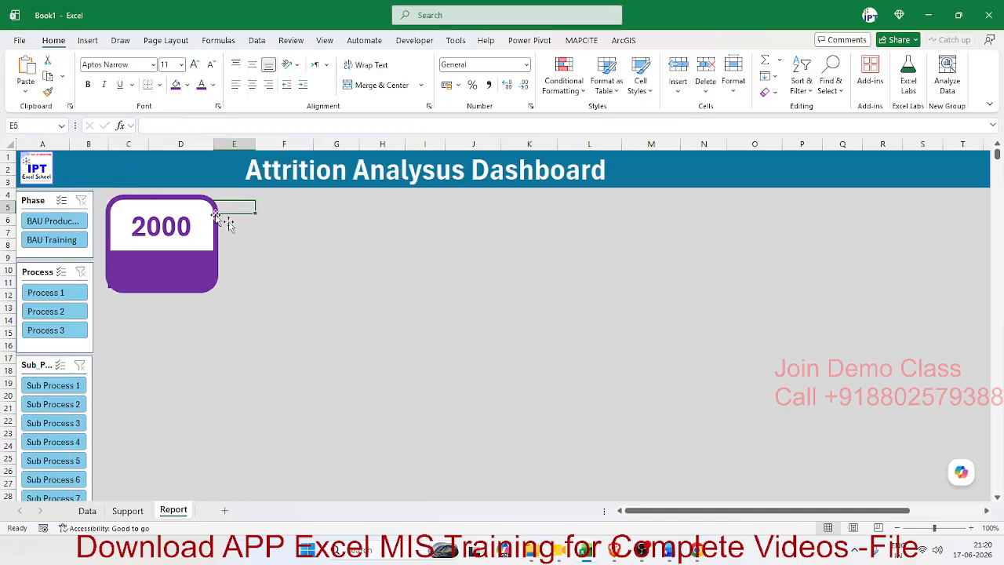
left_click(329, 274)
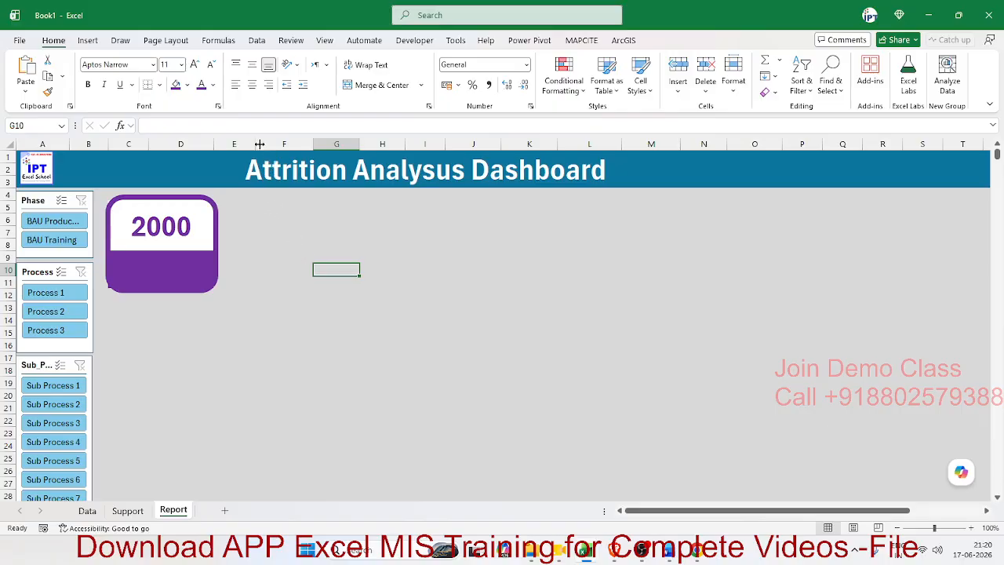
left_click_drag(256, 143, 235, 147)
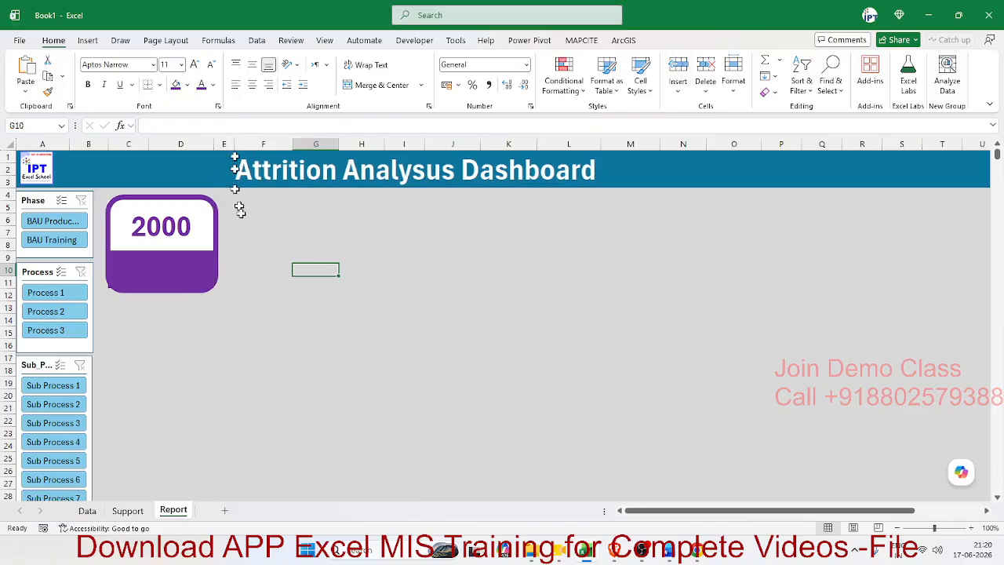
left_click(248, 212)
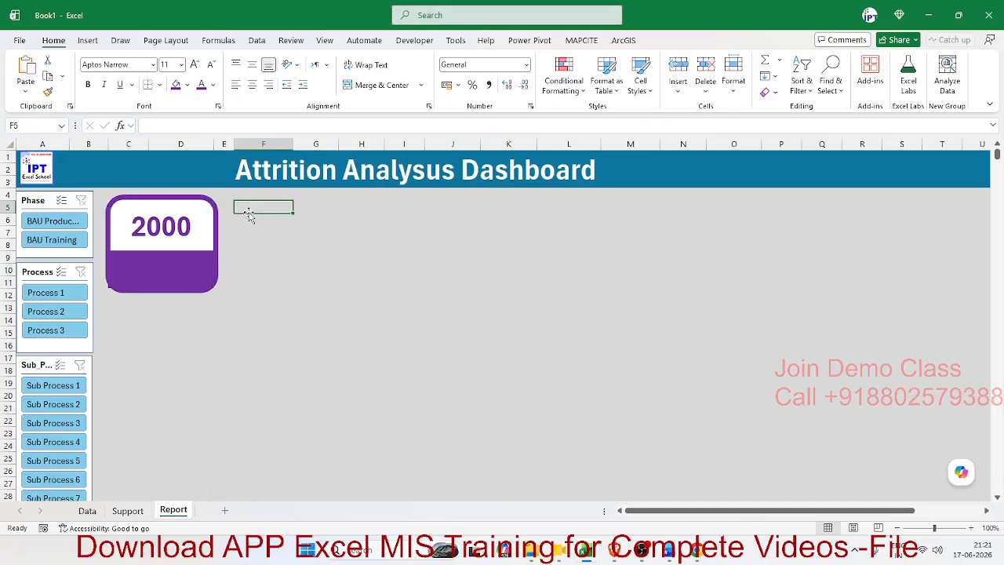
Add a count of Exit_Date to the values of the PivotTable on the Support sheet.
left_click(126, 512)
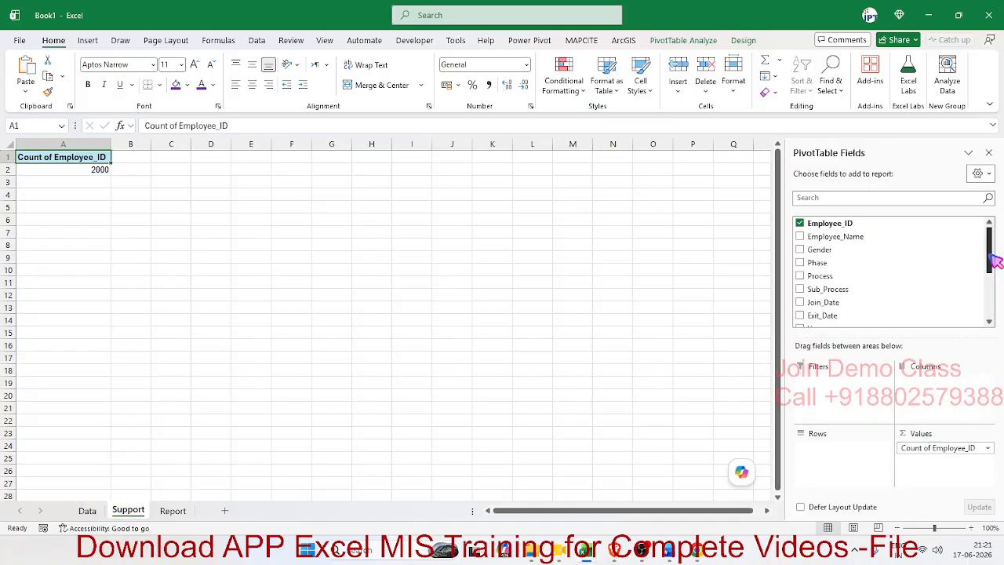
left_click_drag(989, 256, 990, 263)
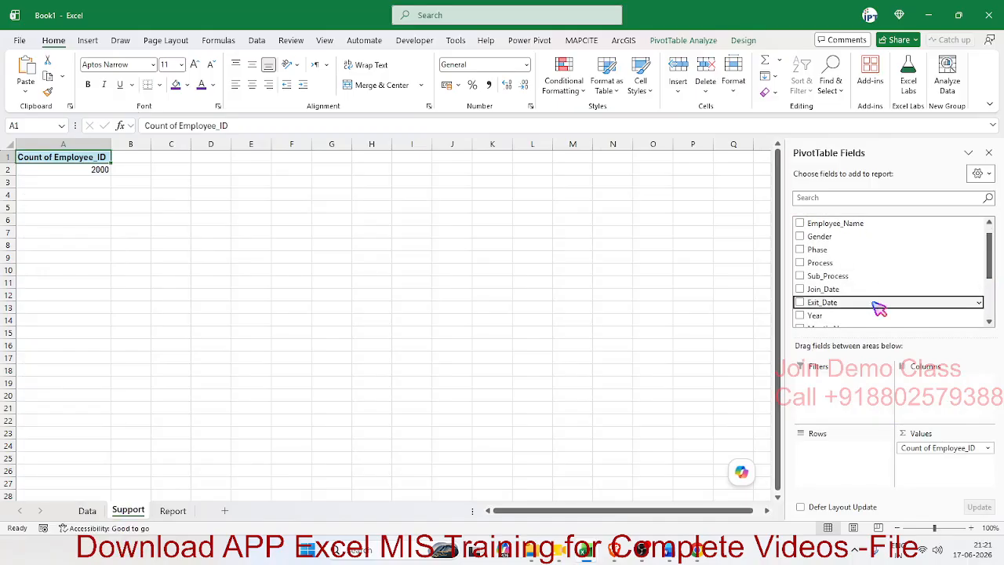
left_click_drag(879, 308, 949, 469)
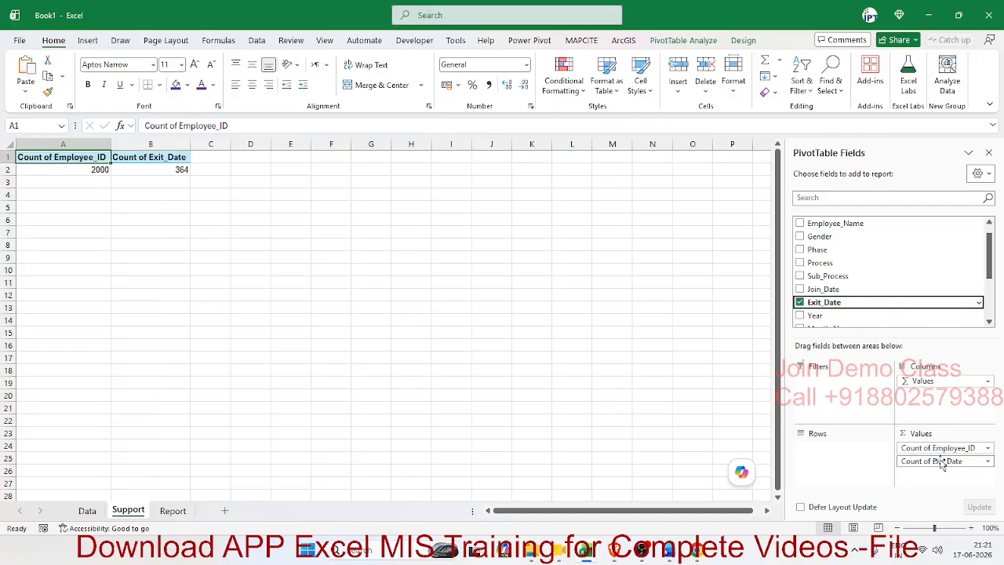
left_click(153, 170)
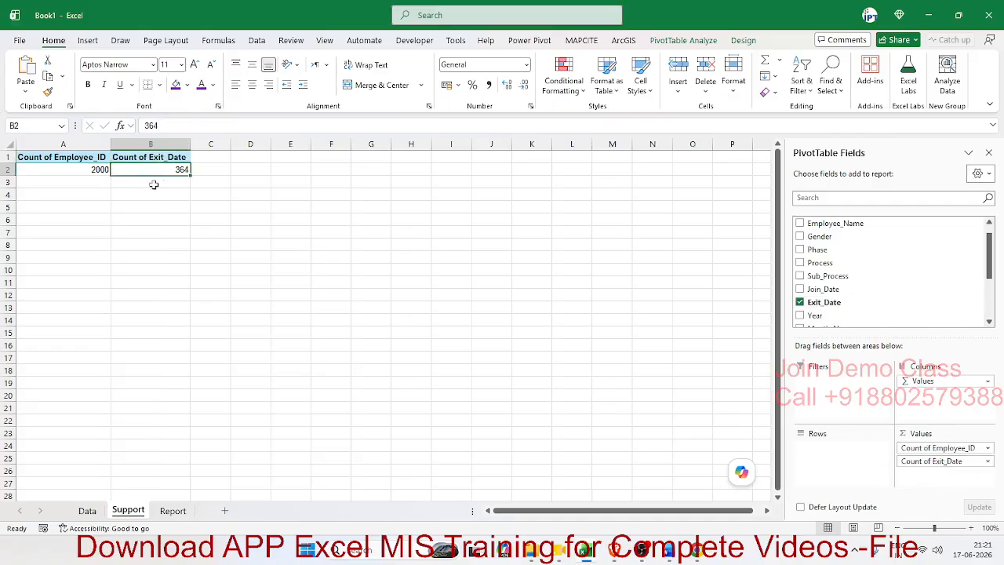
left_click(190, 514)
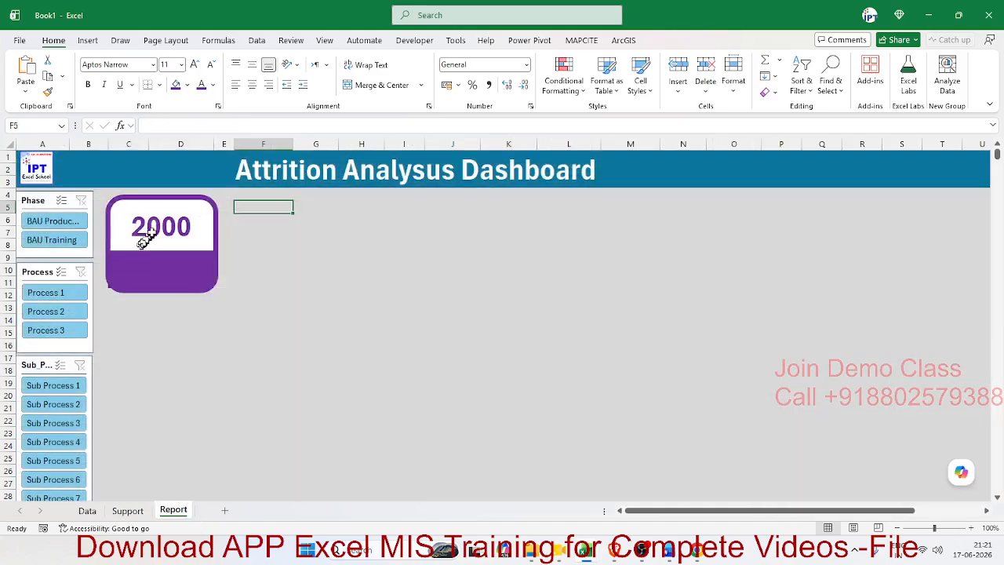
left_click(153, 229)
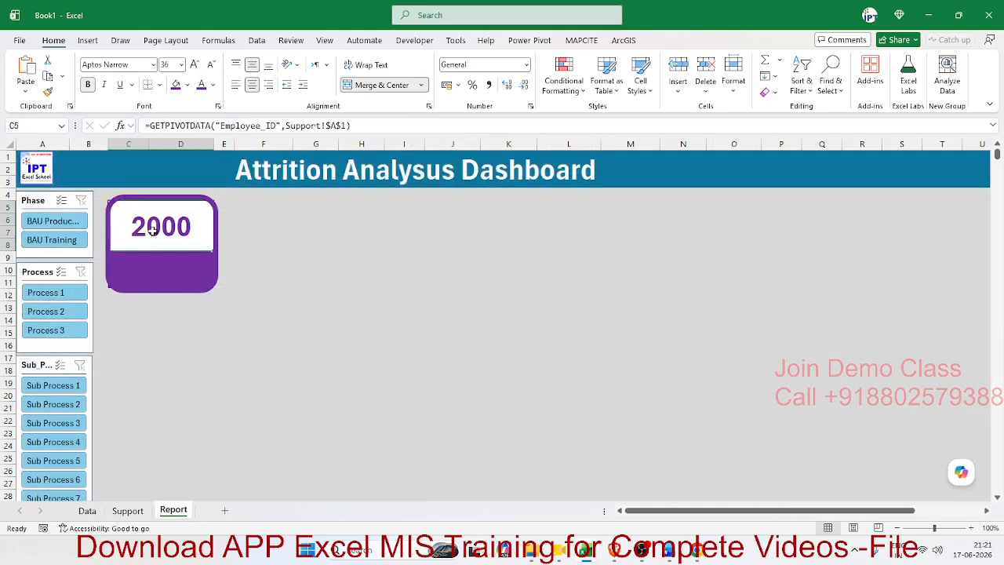
left_click(143, 511)
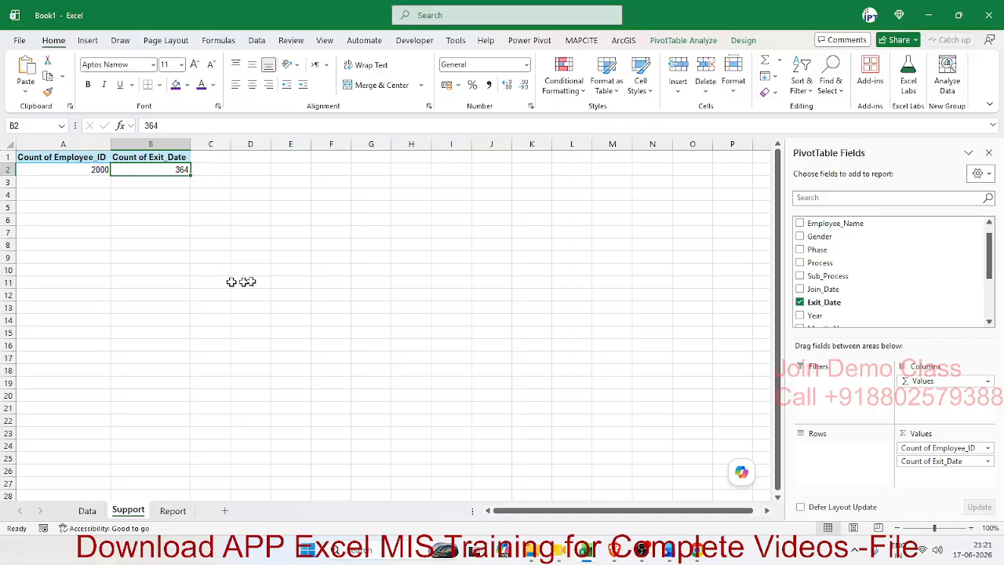
Link cell E5 of the Support sheet to the PivotTable's Count of Exit_Date value.
left_click(285, 207)
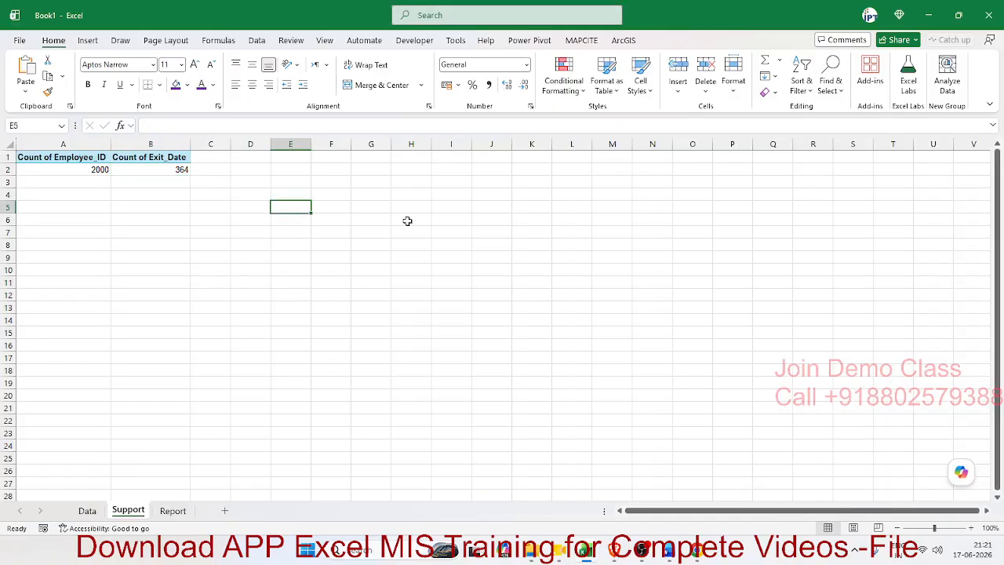
type("=")
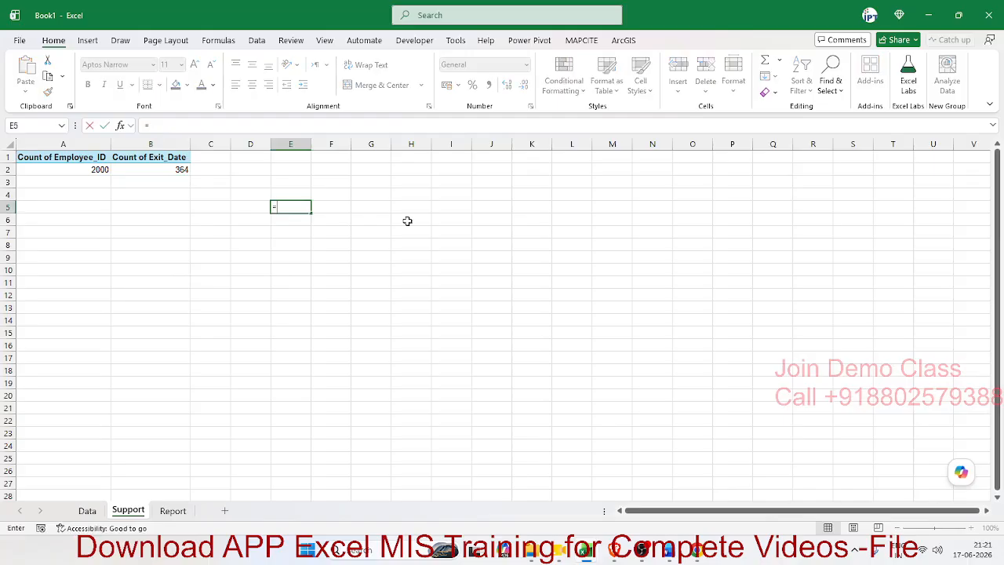
left_click(176, 171)
key("Return")
key("Up")
In cell F5, subtract the exit count in E5 from the PivotTable's Count of Employee_ID.
key("Right")
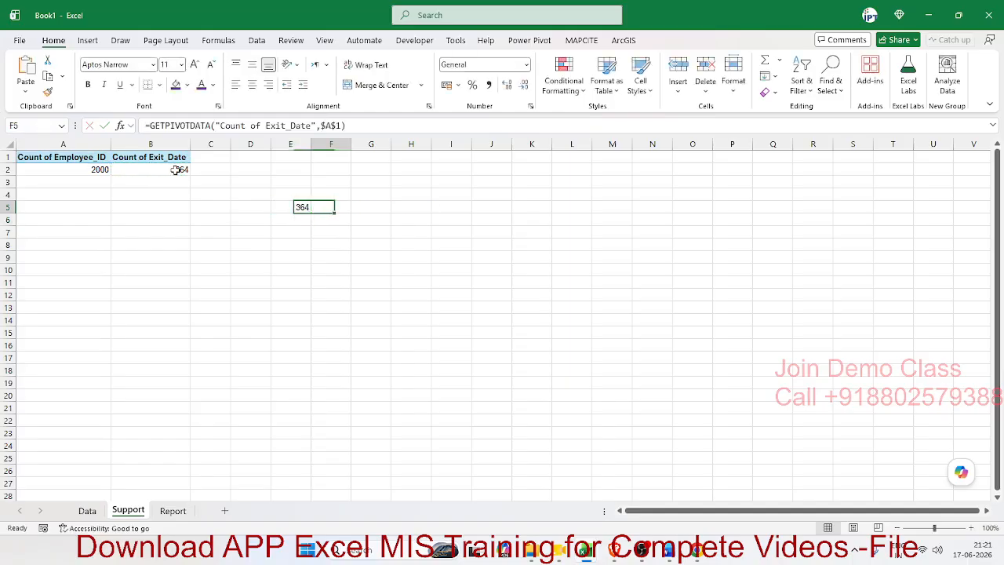
type("=")
key("Left")
key("Left")
key("Left")
key("Left")
key("Left")
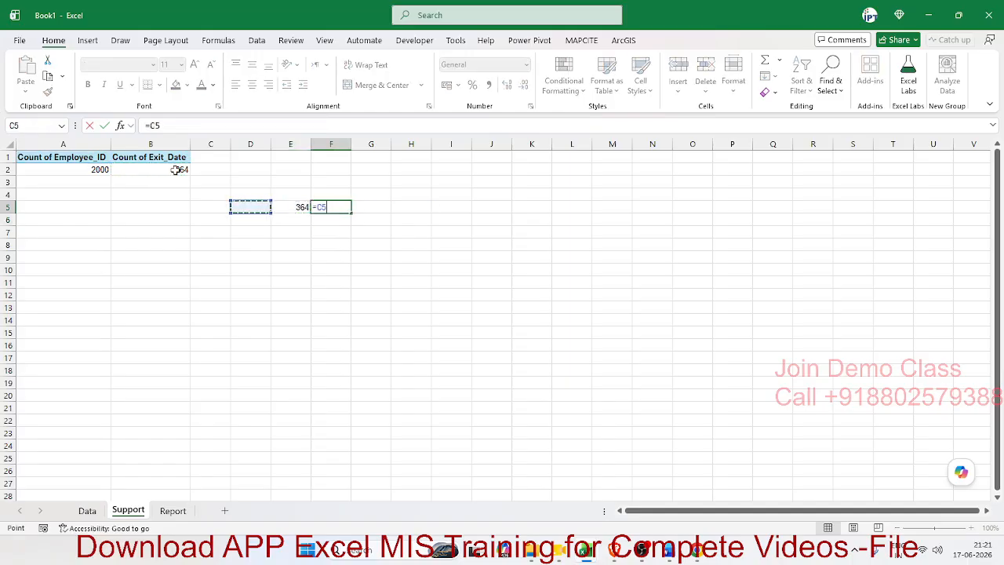
key("Up")
key("Up")
key("Up")
type("-")
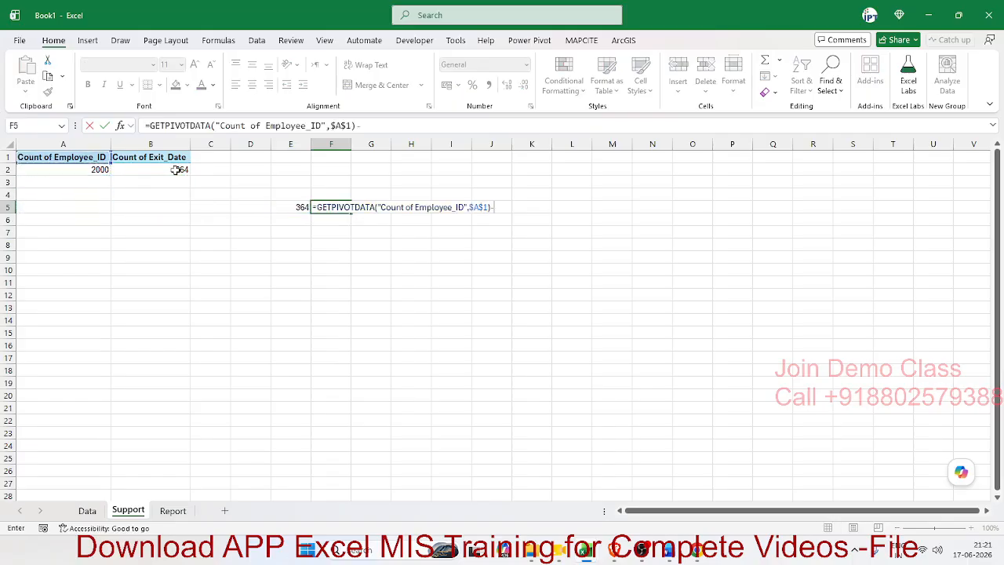
key("Left")
key("Return")
key("Up")
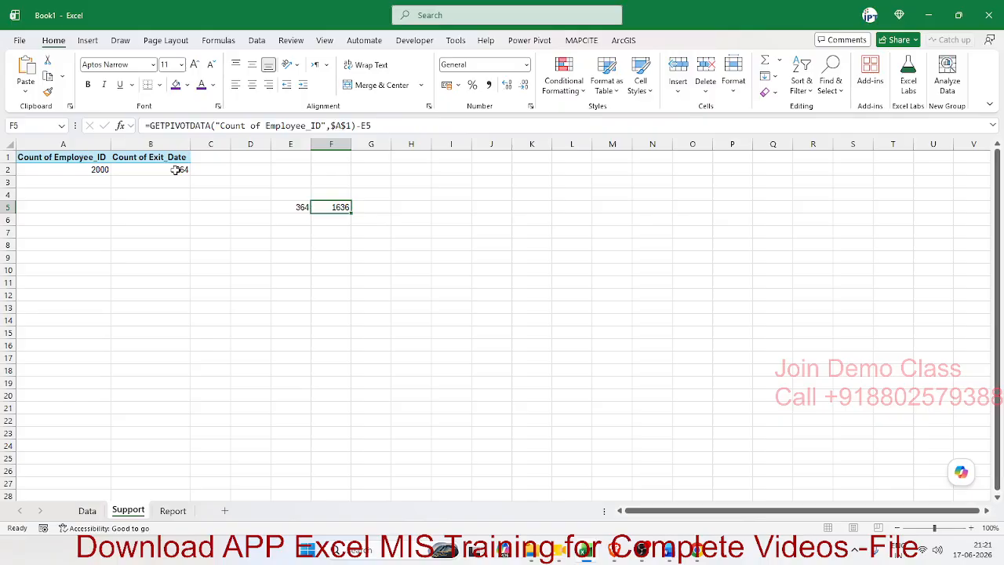
key("shift+Left")
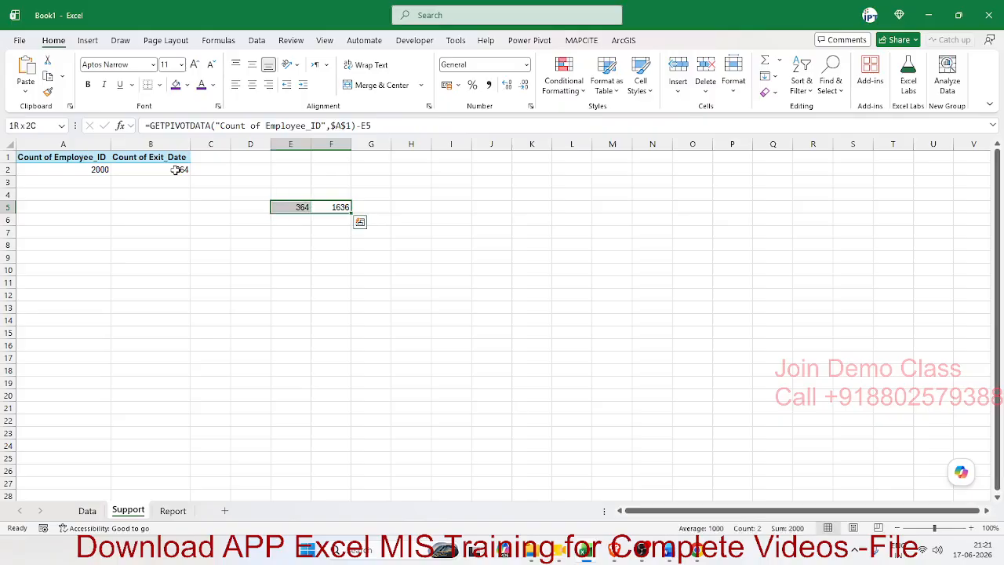
key("ctrl+q")
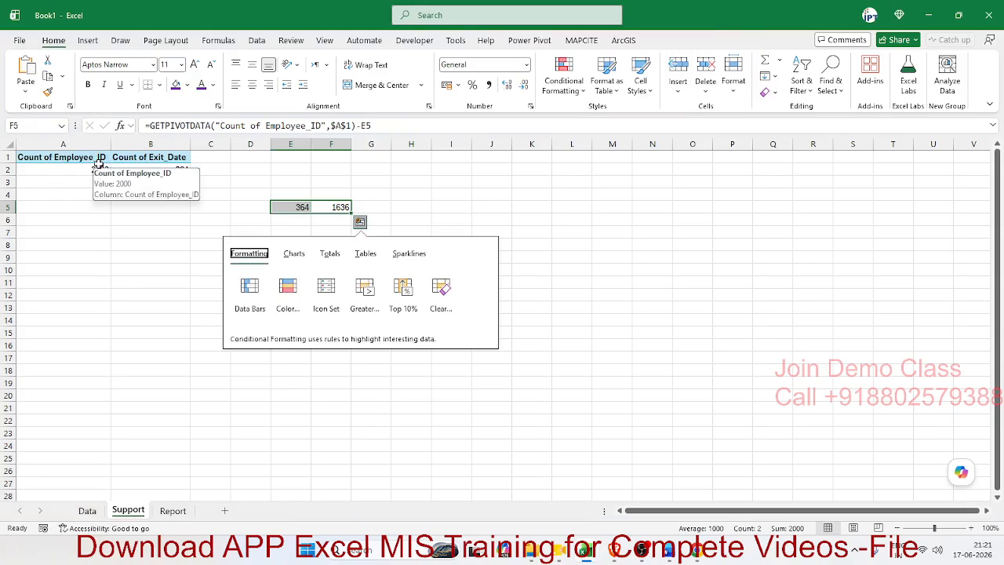
left_click(211, 218)
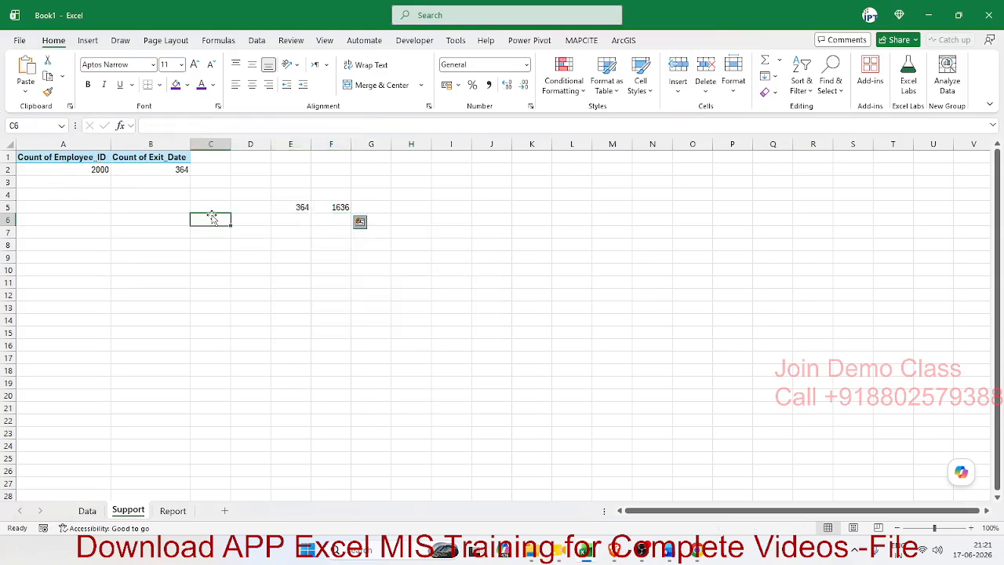
left_click(277, 197)
left_click(279, 203)
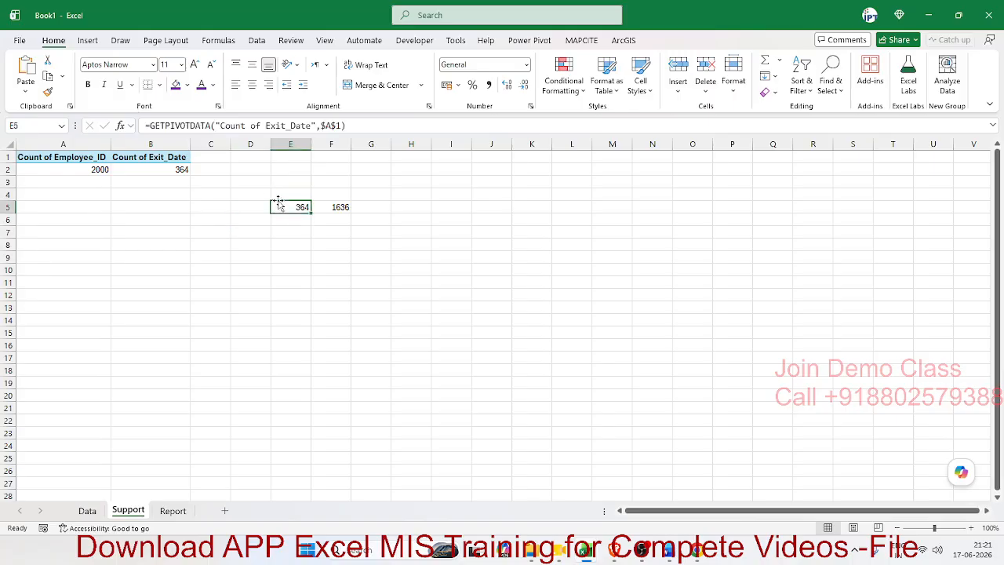
left_click(345, 206)
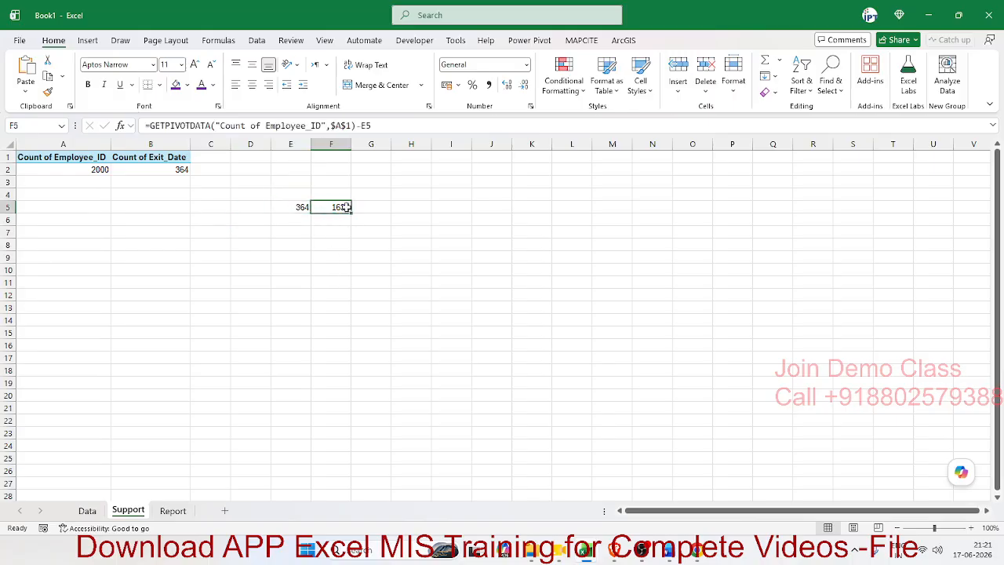
left_click(295, 226)
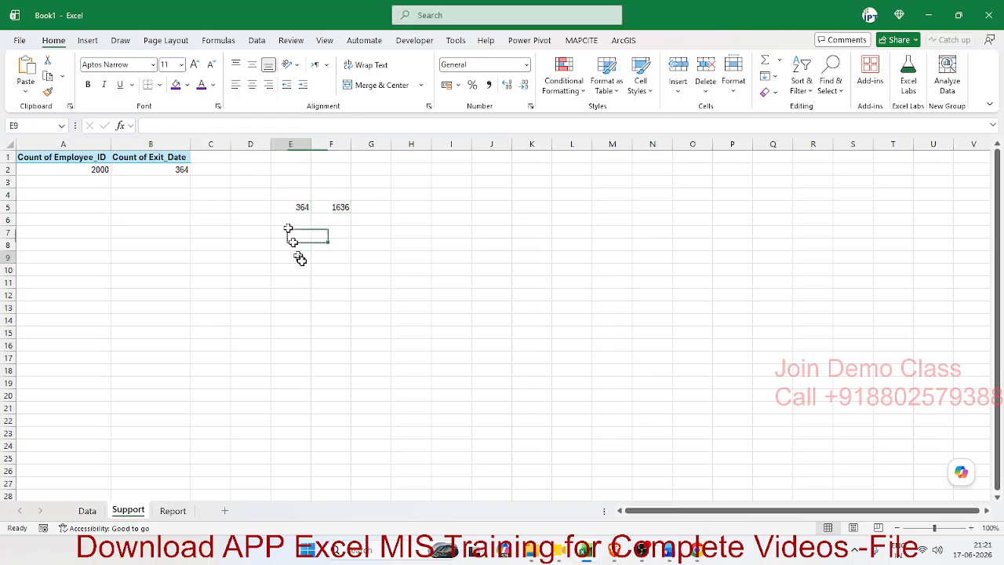
left_click(302, 257)
left_click_drag(298, 207, 314, 204)
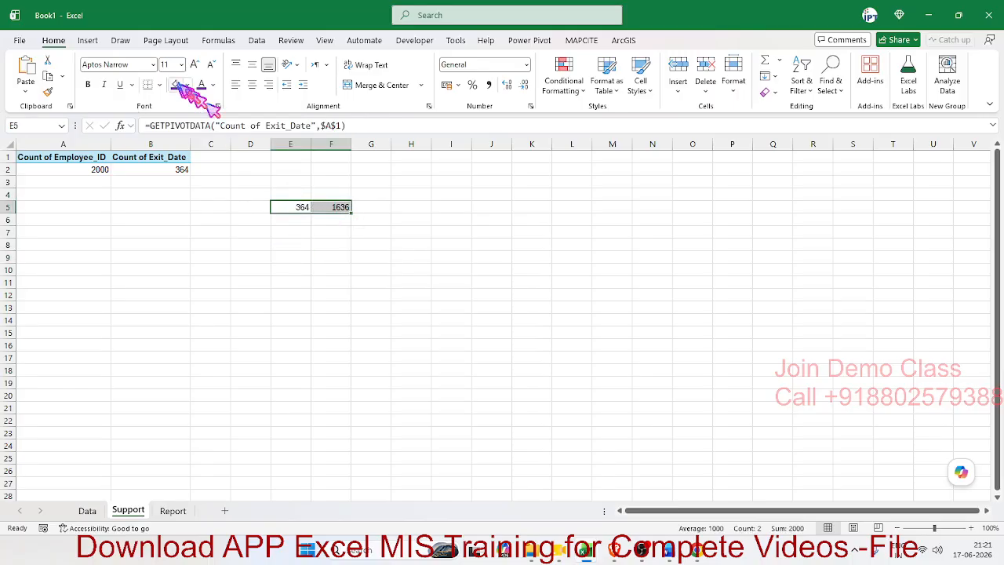
left_click(88, 40)
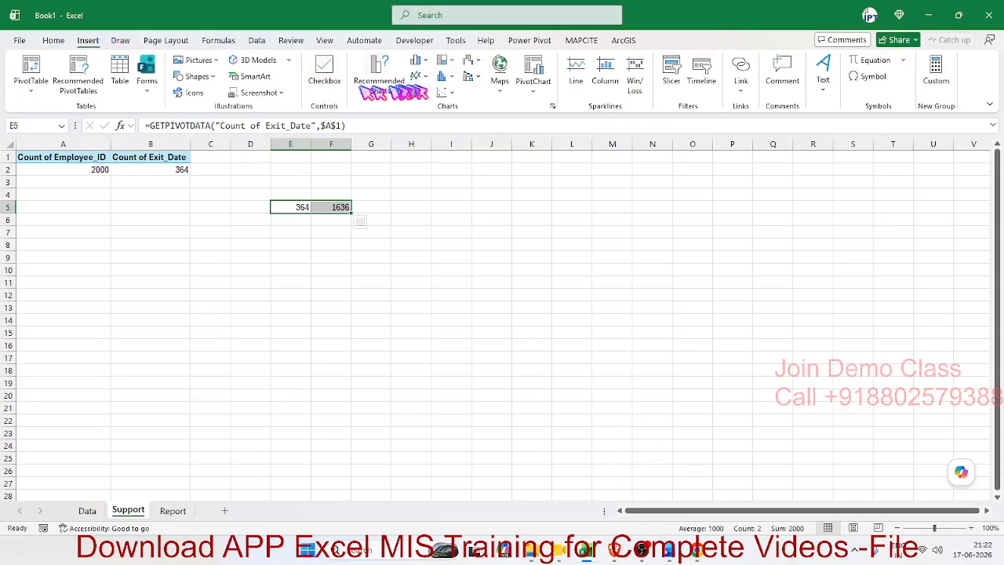
left_click(420, 92)
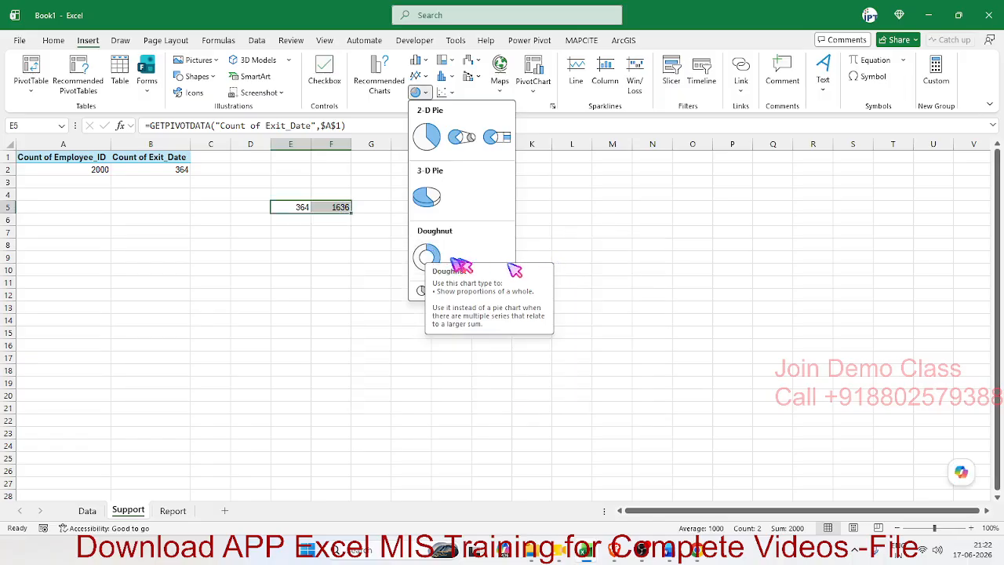
left_click(365, 207)
In cell G5, add the two helper values with the formula =E5+F5.
left_click(368, 207)
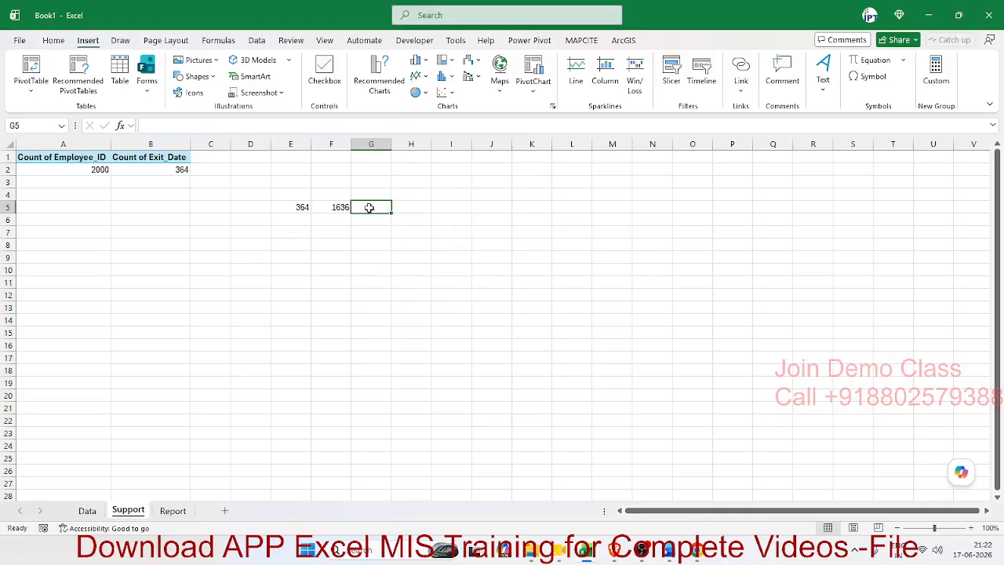
type("=")
key("Left")
key("Left")
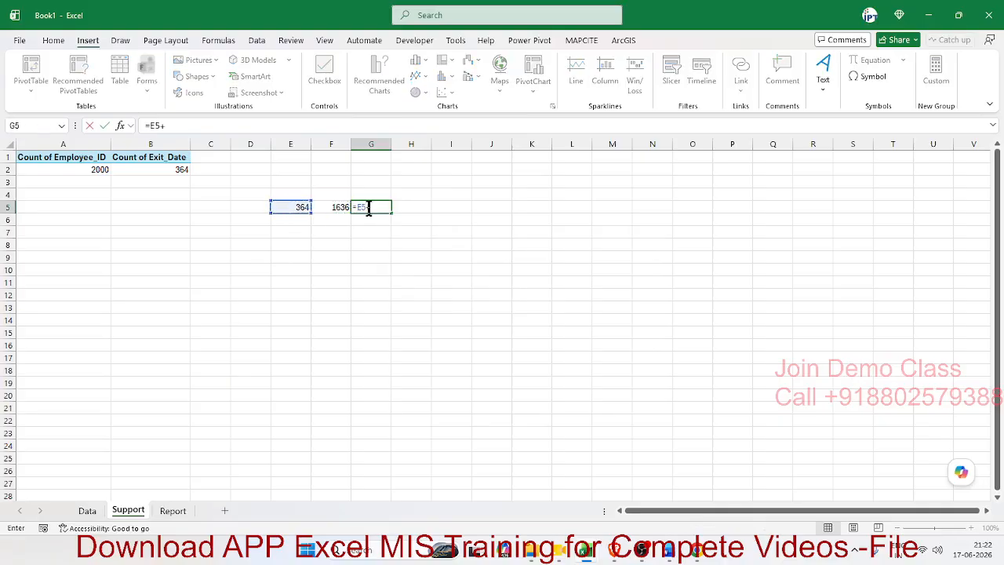
type("+")
key("Left")
key("Return")
Insert a doughnut chart based on E5:G5 and place it below the helper values.
left_click_drag(298, 206, 365, 206)
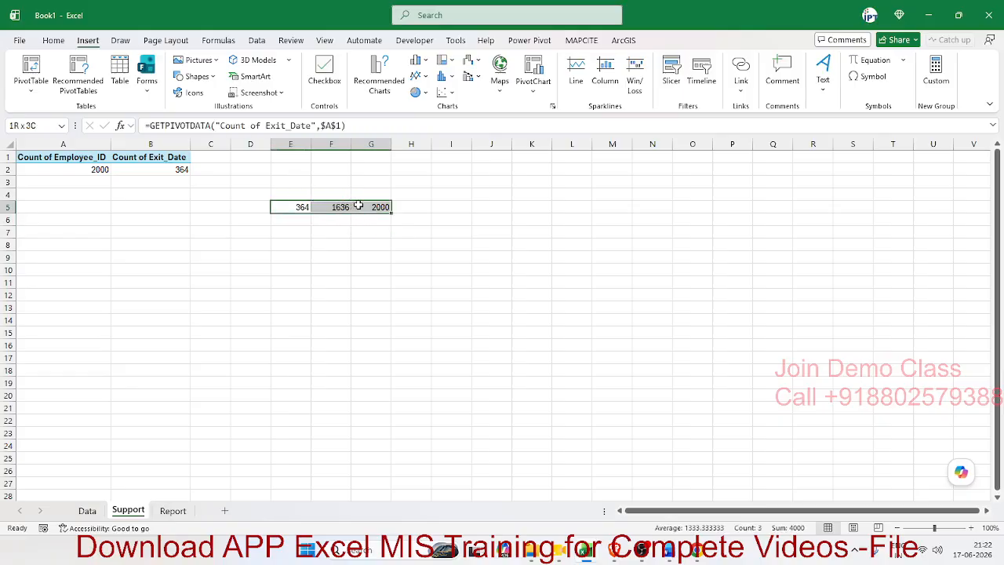
left_click(416, 93)
left_click(426, 257)
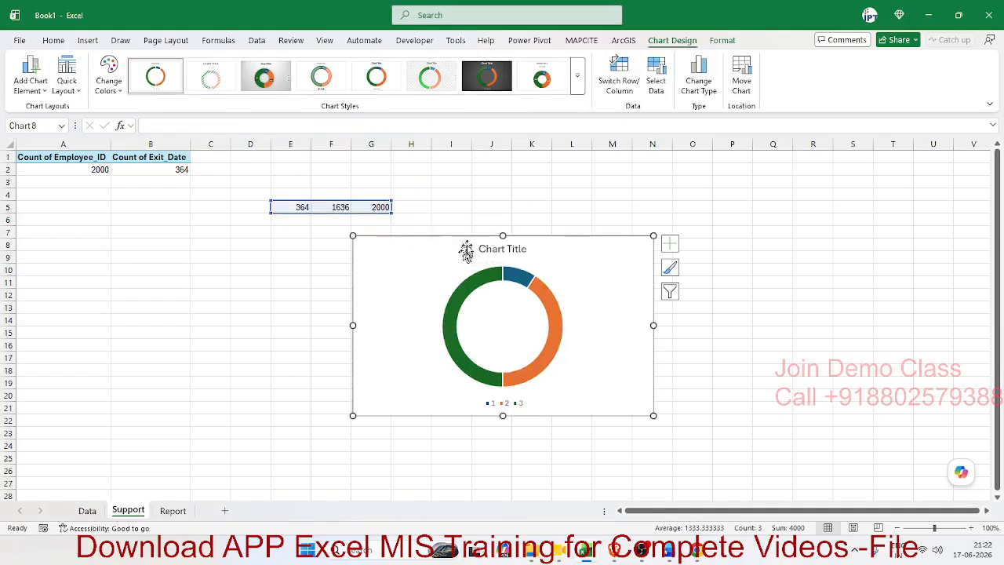
left_click_drag(459, 237, 402, 255)
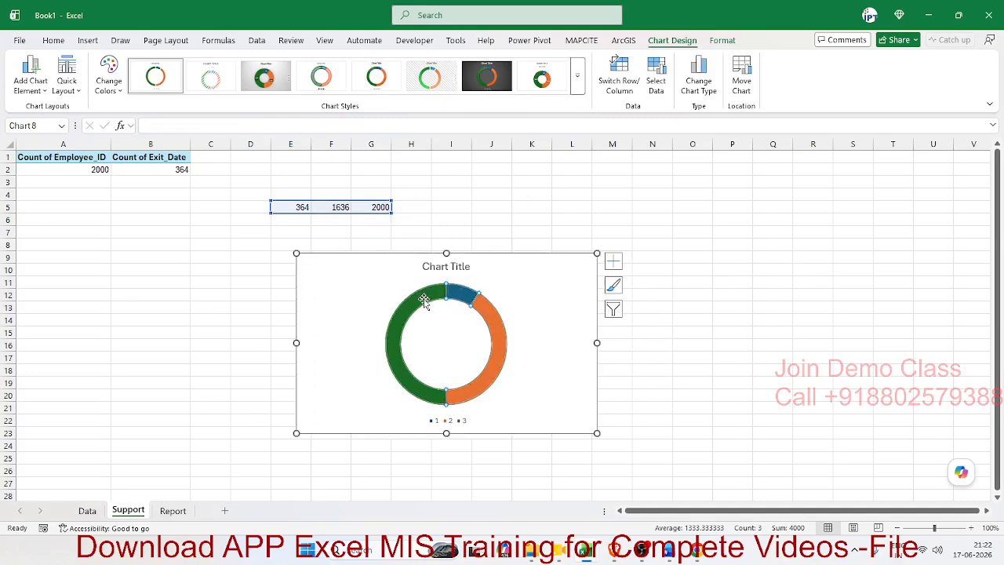
Set the doughnut series' angle of first slice to 270° and its hole size to 55%.
left_click(448, 294)
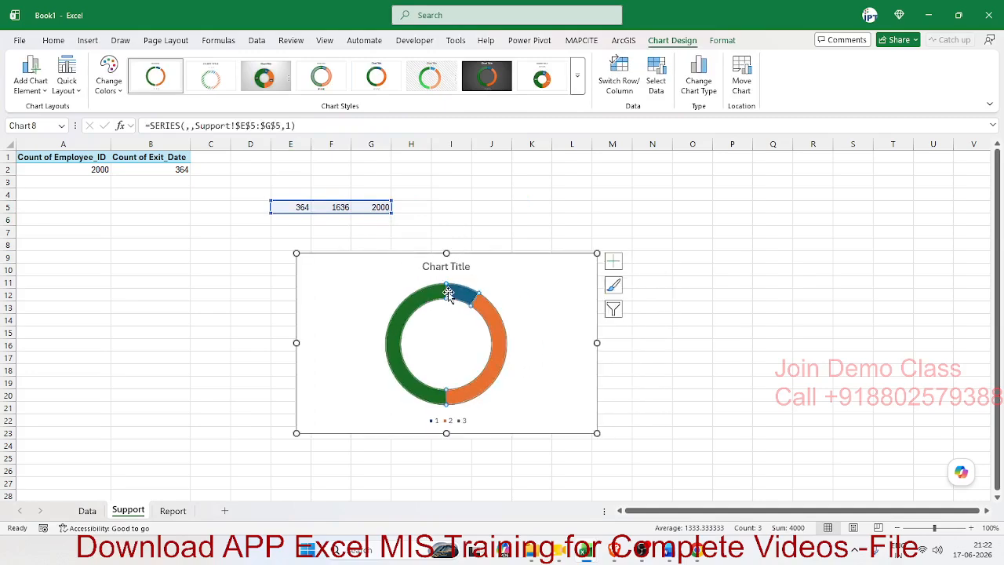
right_click(409, 385)
left_click(466, 376)
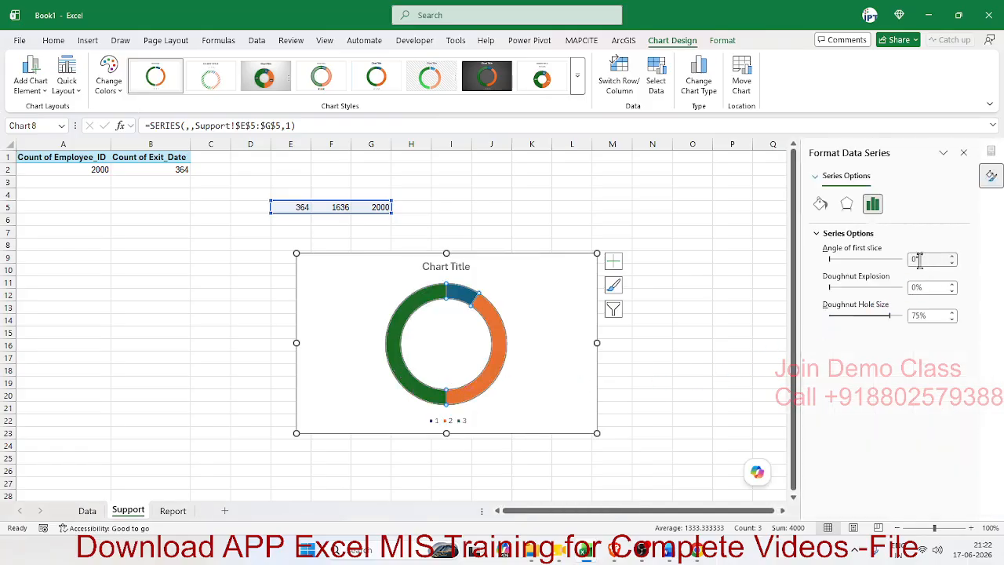
left_click(920, 261)
type("270")
key("Return")
left_click_drag(890, 316, 878, 316)
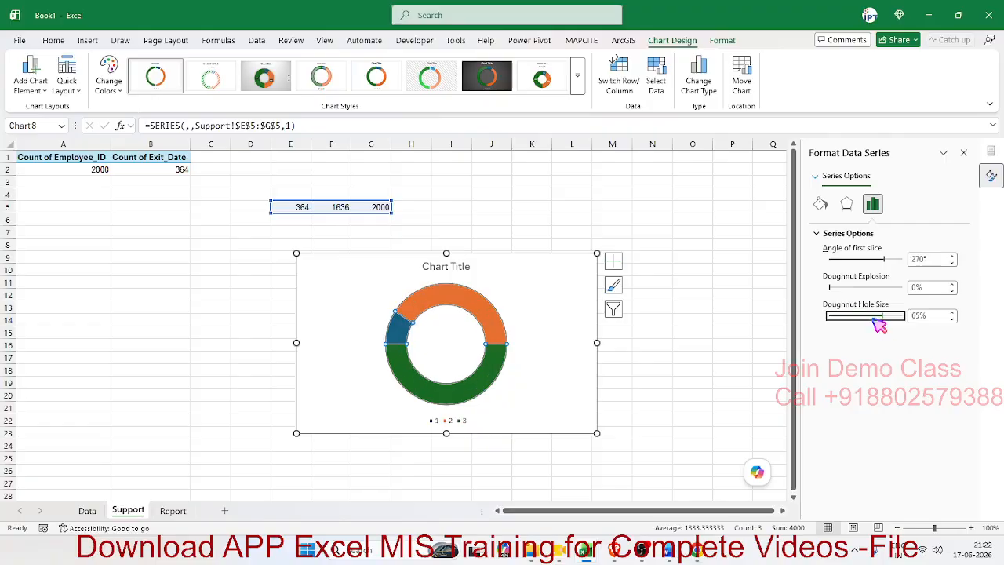
Give the doughnut's lower half slice no fill and no border line to leave a half-circle gauge.
left_click(566, 365)
left_click(483, 366)
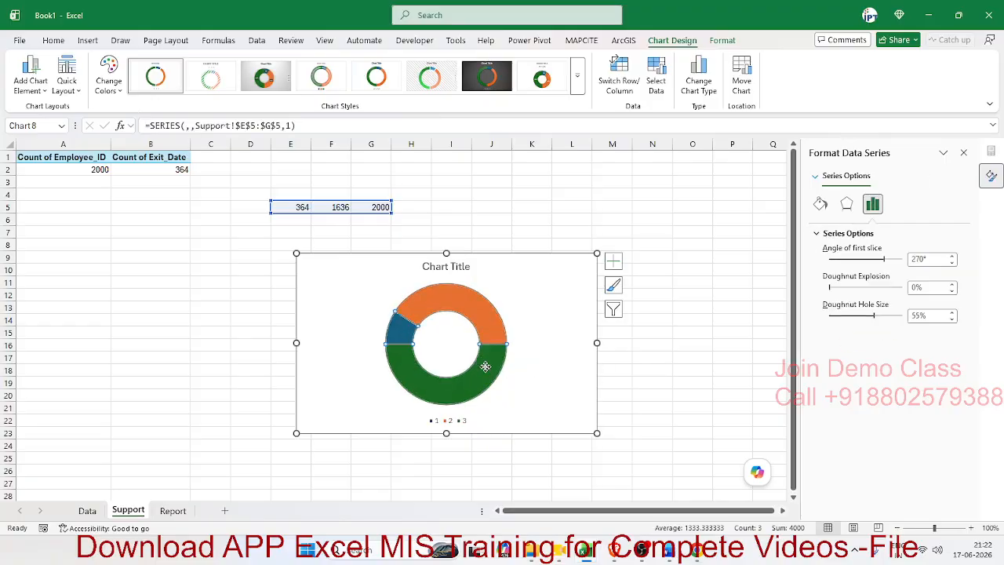
left_click(485, 367)
left_click(820, 204)
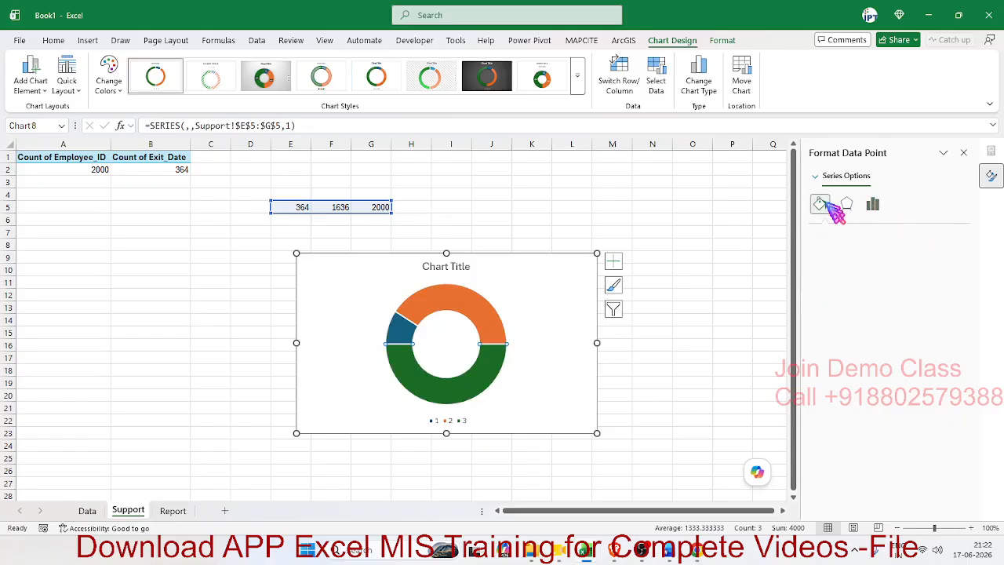
left_click(830, 234)
left_click(830, 253)
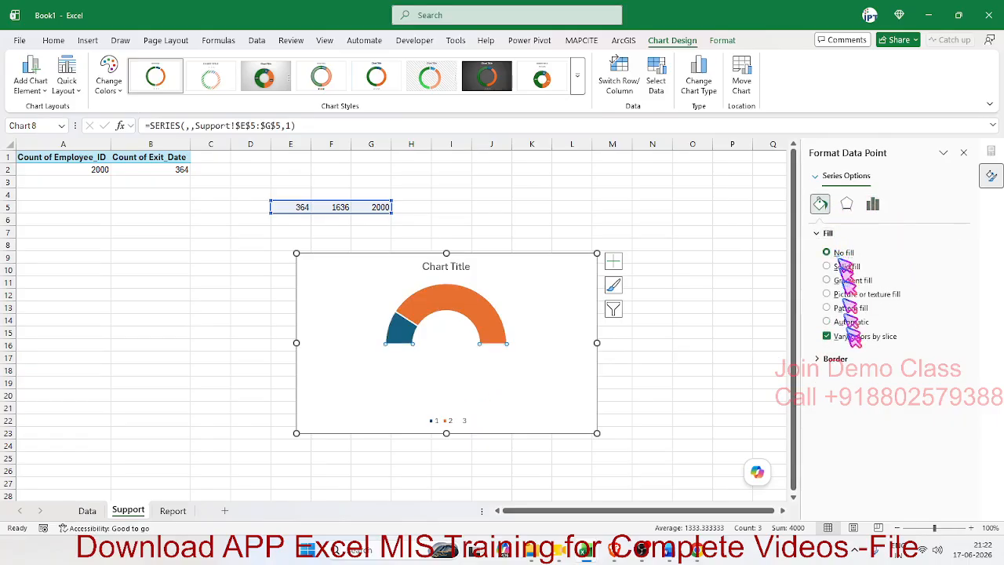
left_click(835, 358)
left_click(844, 379)
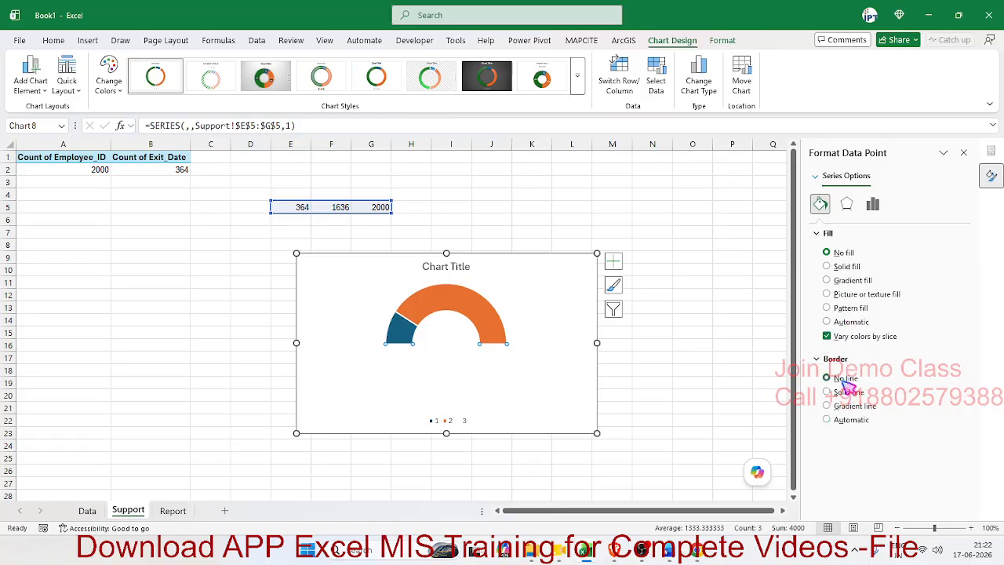
Fill the large orange slice of the gauge with solid light blue and remove its border line.
left_click(487, 316)
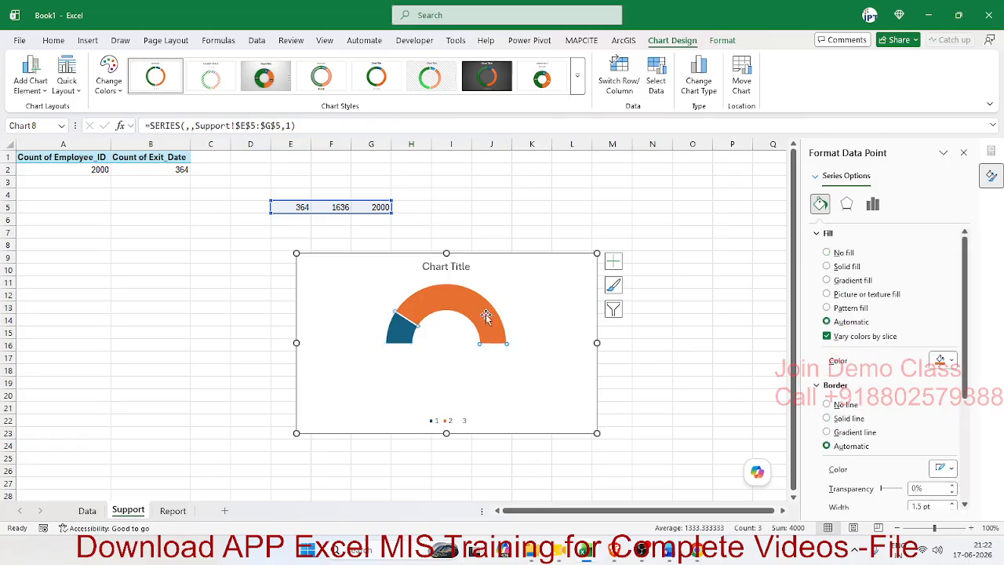
left_click(847, 266)
left_click(951, 360)
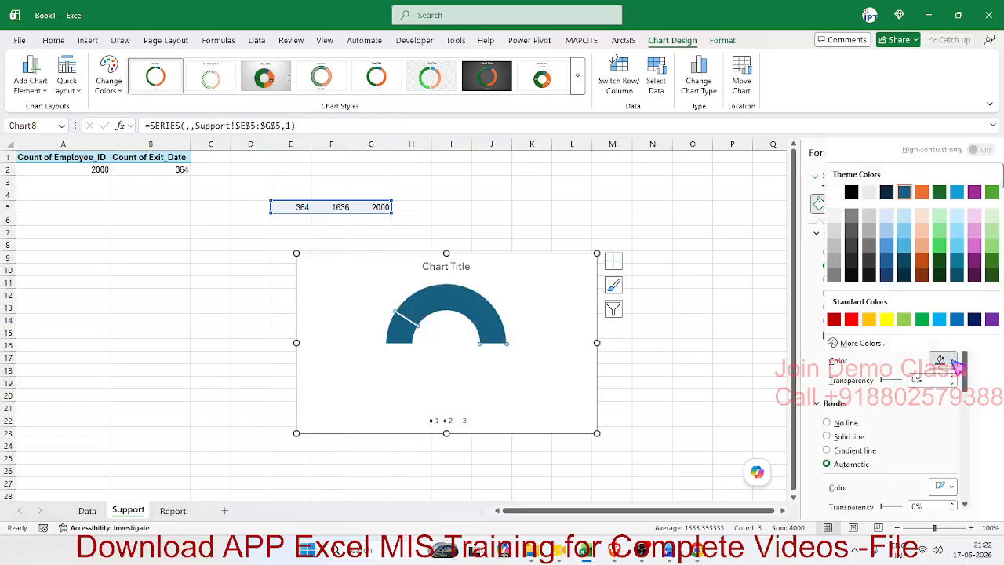
left_click(963, 215)
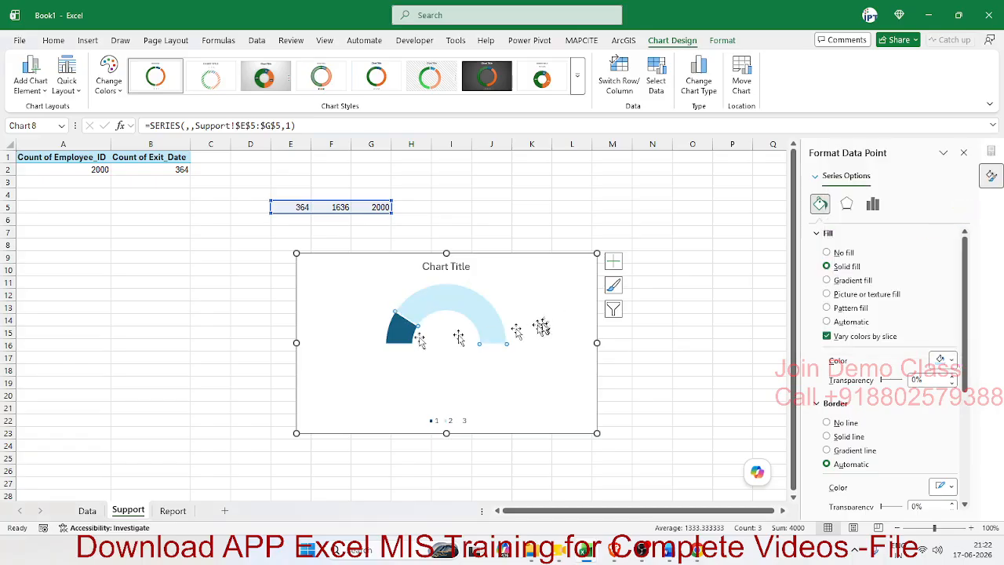
left_click(831, 423)
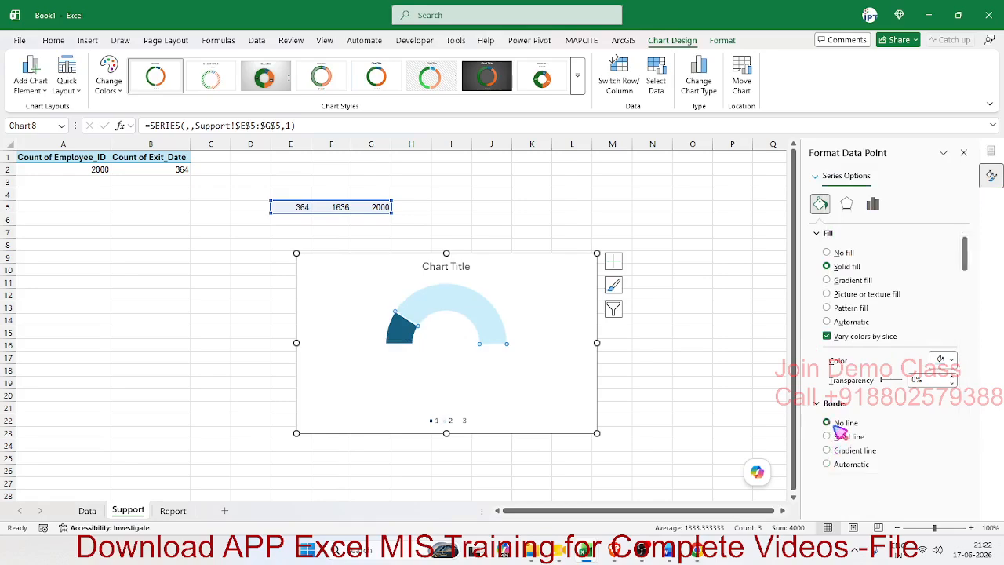
Fill the small left slice of the half-doughnut gauge with a solid dark teal.
left_click(405, 334)
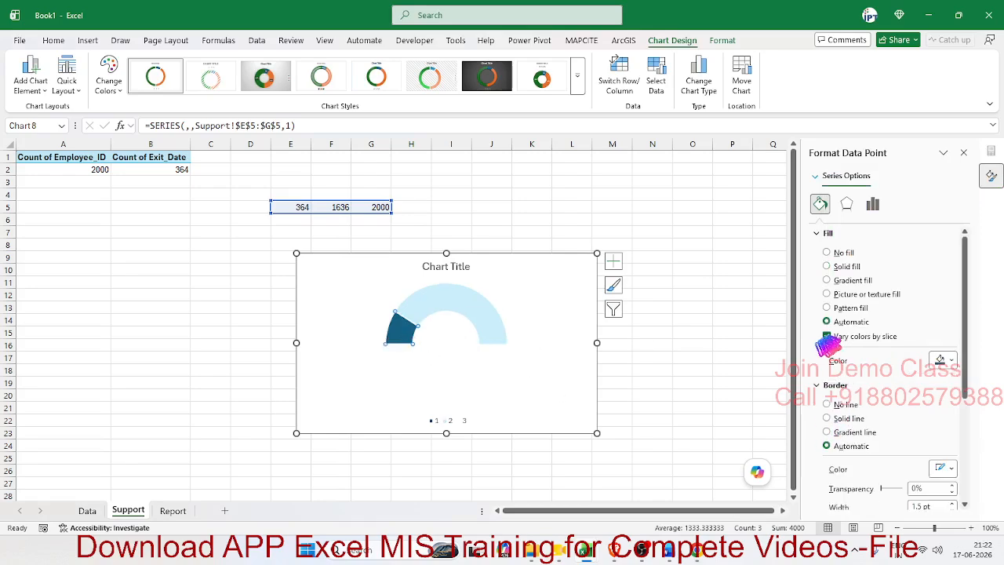
left_click(858, 266)
left_click(951, 359)
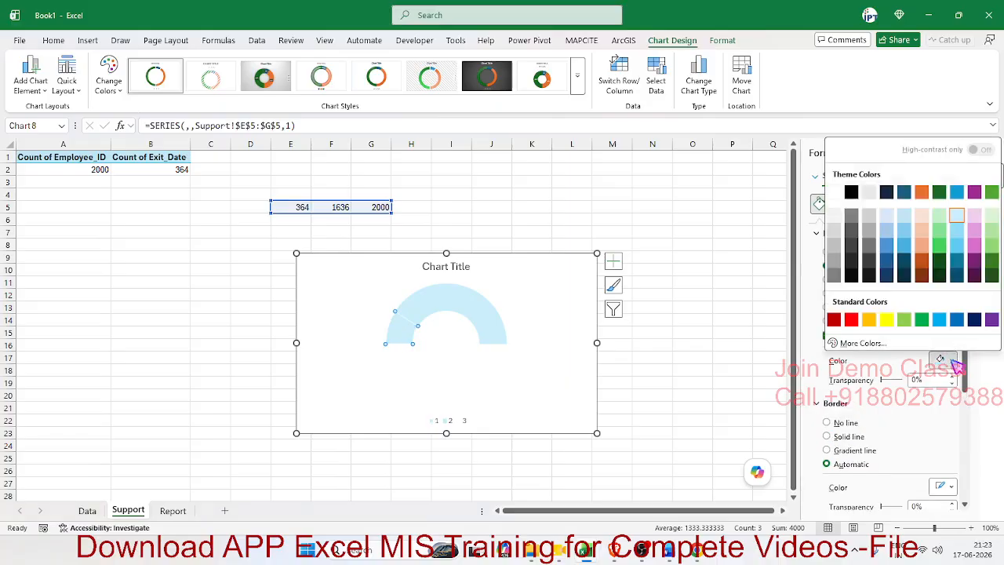
left_click(960, 276)
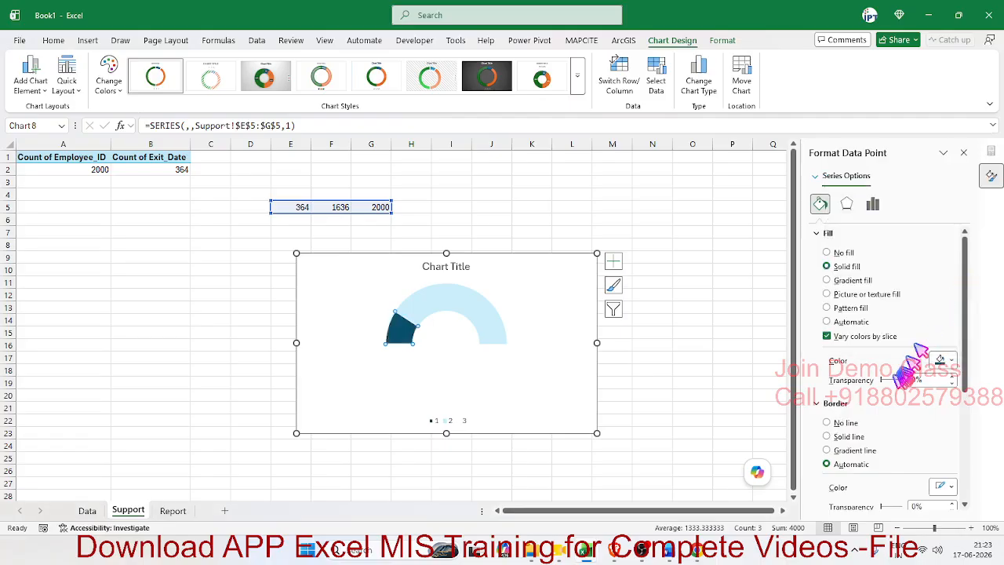
Give the gauge's small slice a solid dark teal border line 10.75 pt wide.
left_click(852, 438)
left_click(945, 487)
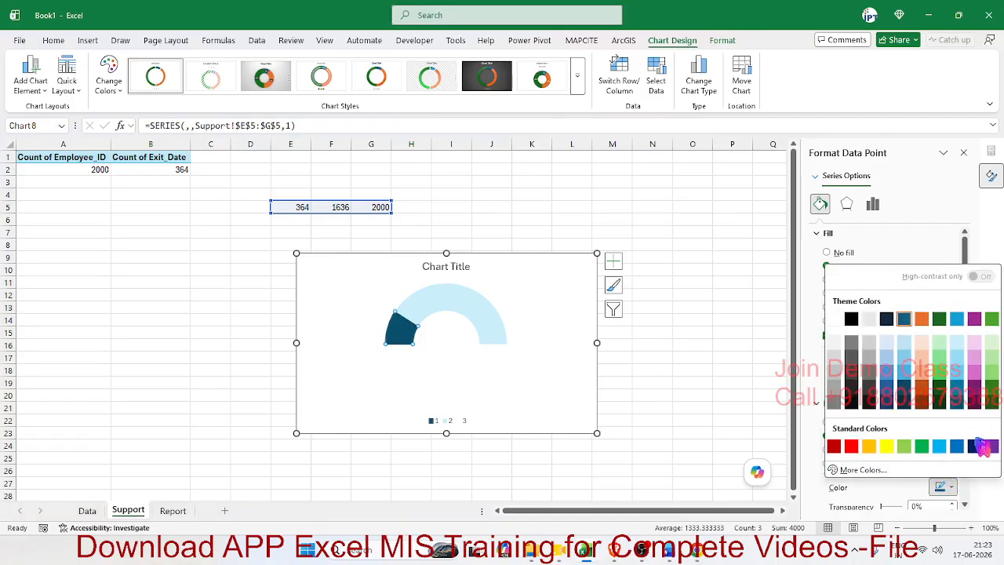
left_click(955, 405)
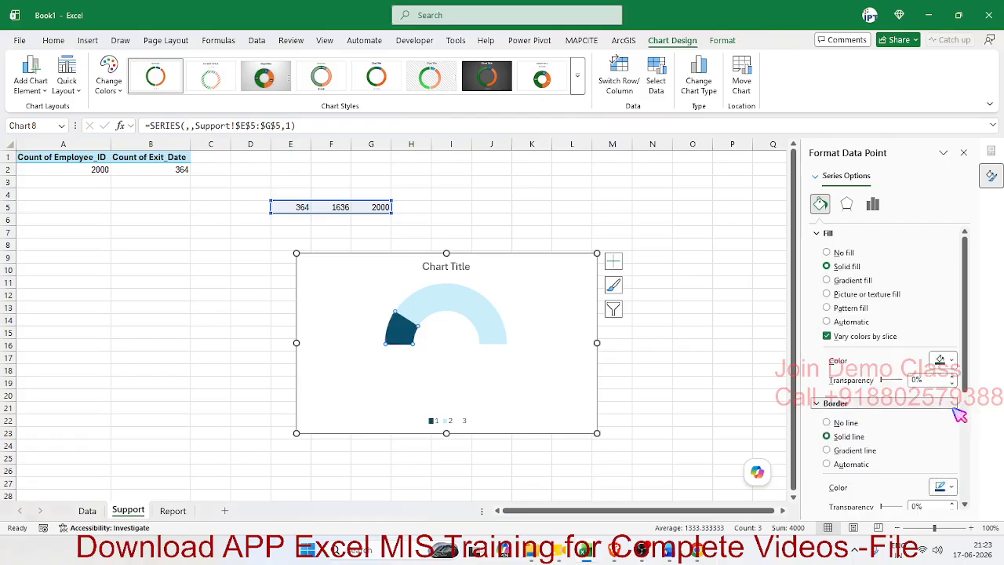
scroll(955, 451, "down", 2)
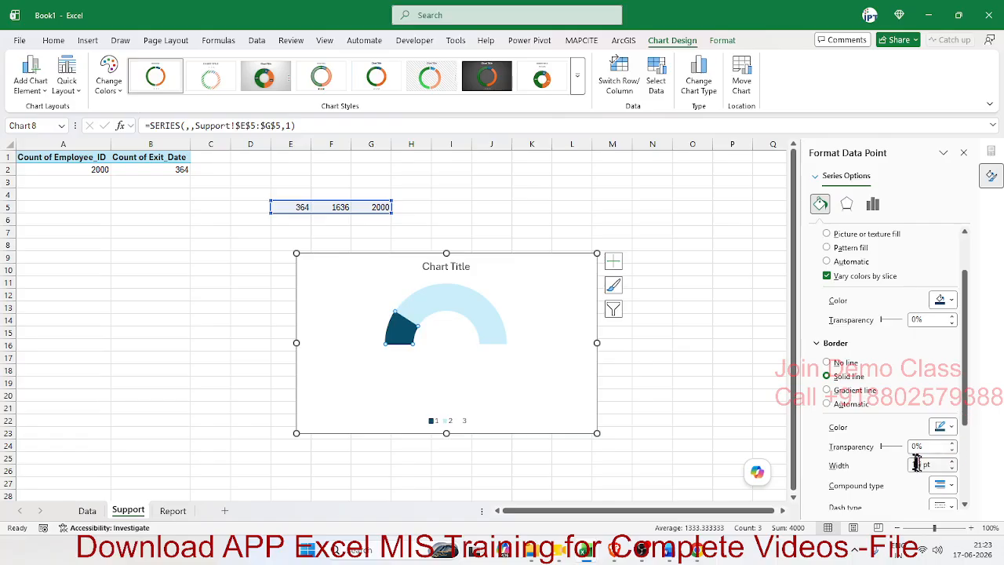
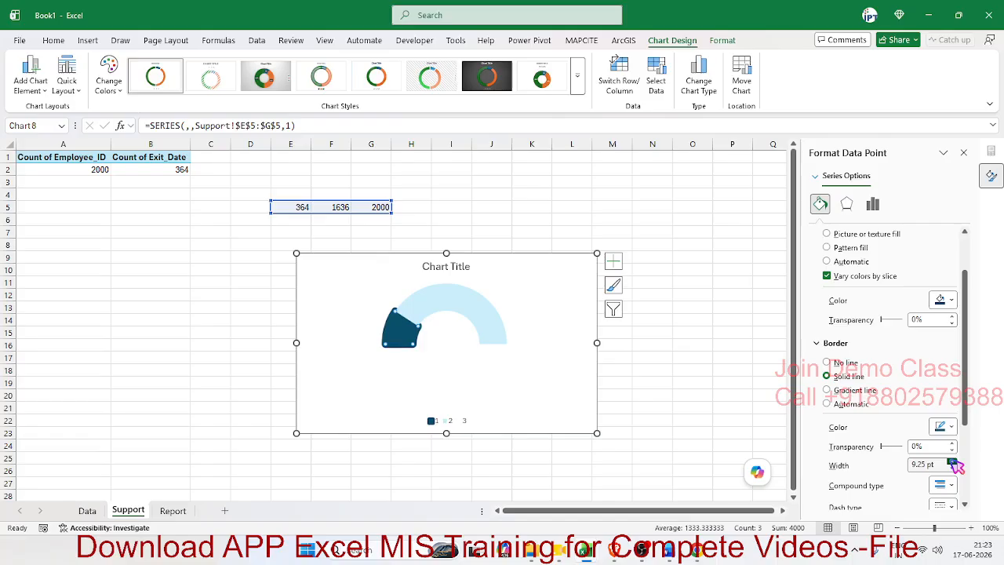
left_click(952, 462)
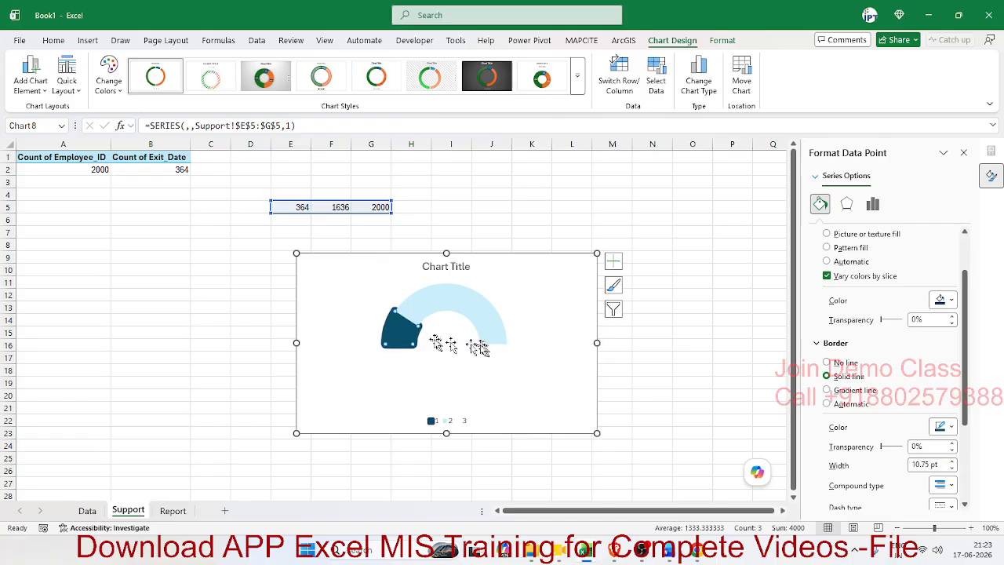
left_click(681, 387)
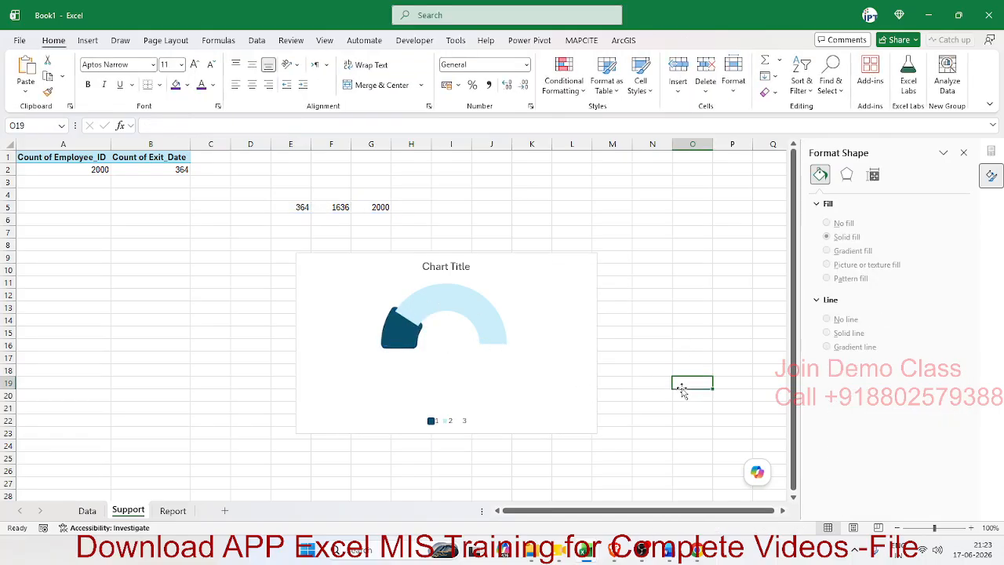
Remove the gauge's legend and chart title, and set its chart area to no fill and no border line.
left_click(570, 364)
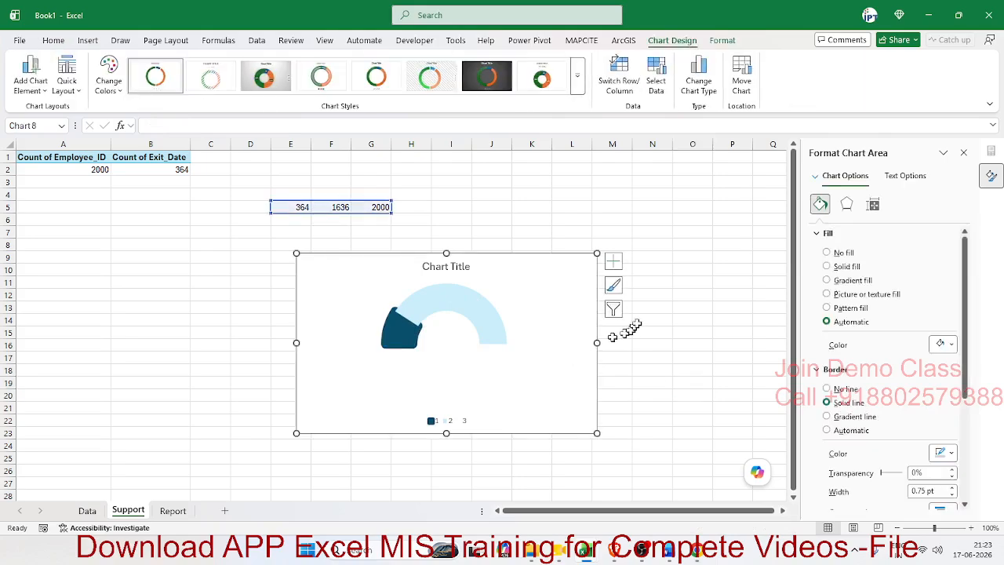
left_click(615, 262)
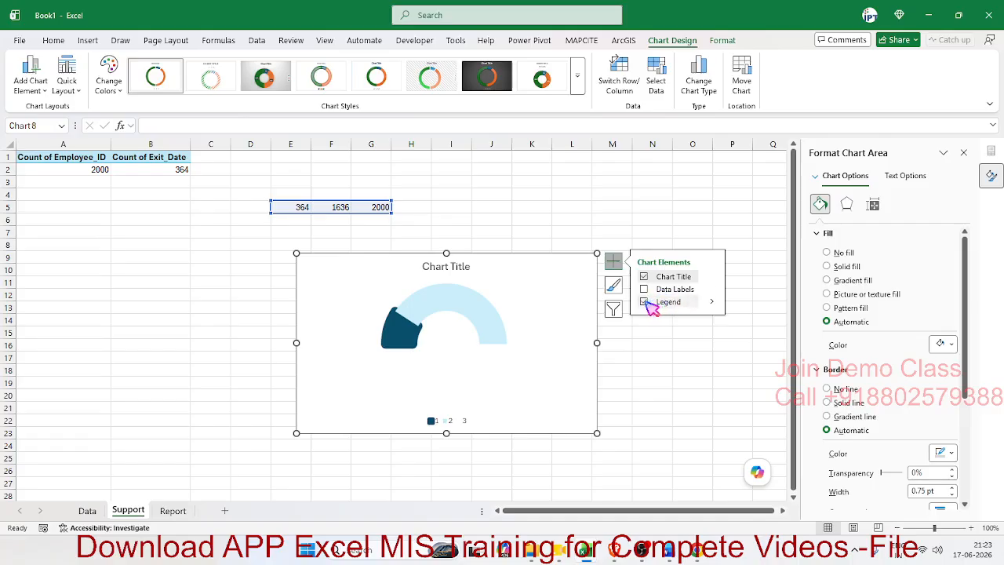
left_click(645, 303)
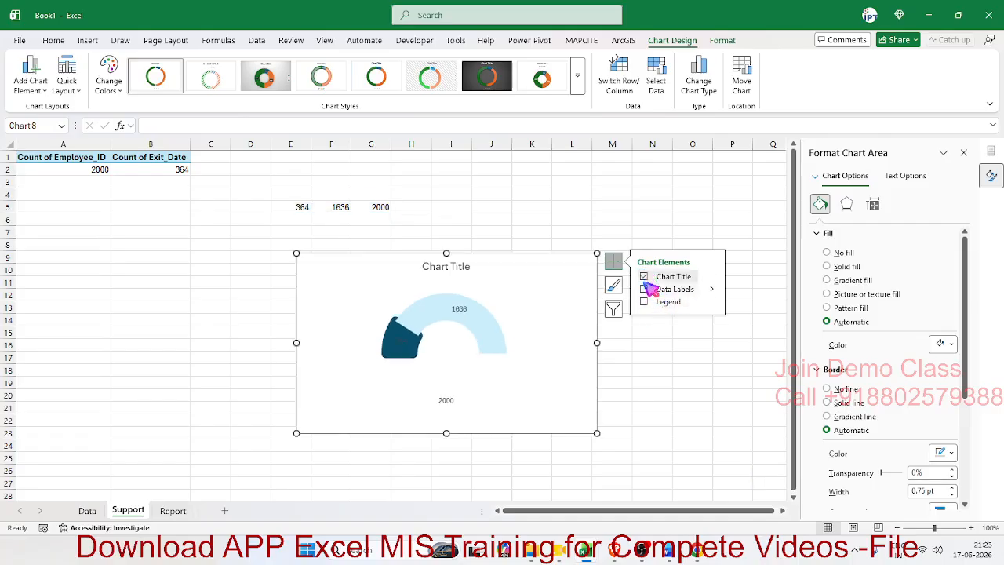
left_click(644, 276)
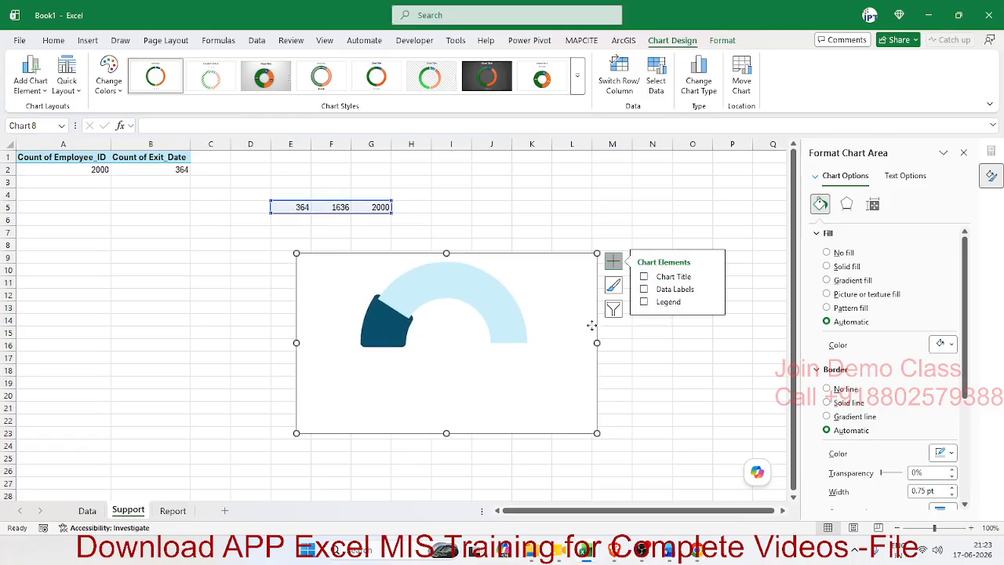
left_click(827, 253)
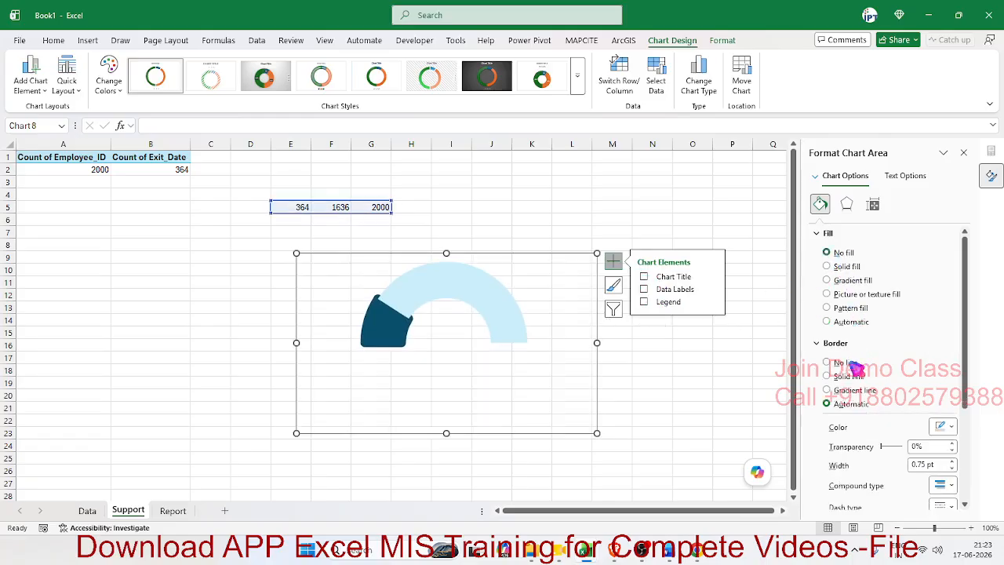
left_click(850, 364)
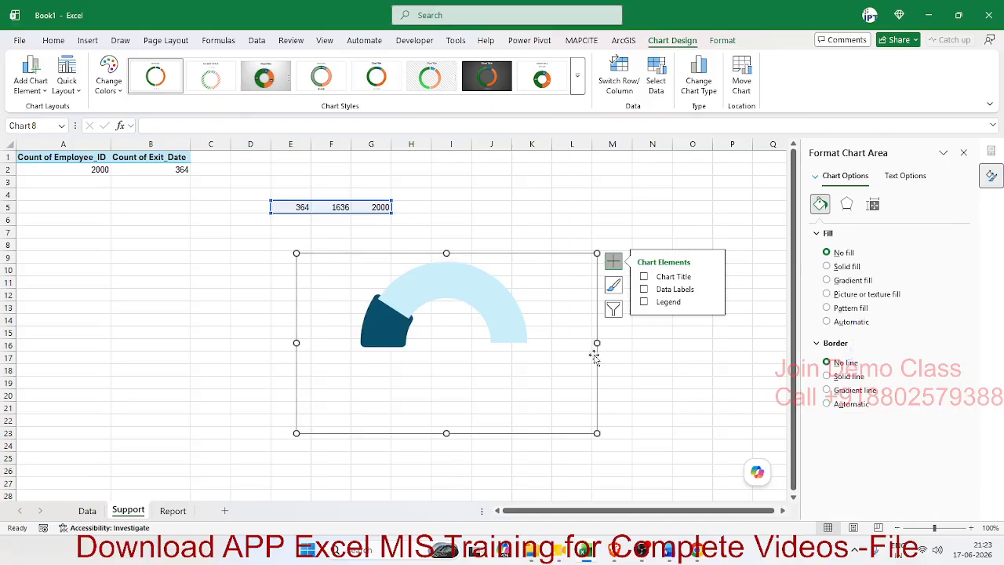
Move the gauge chart from the Support sheet to the Report sheet, placing it at cell F9.
key("Escape")
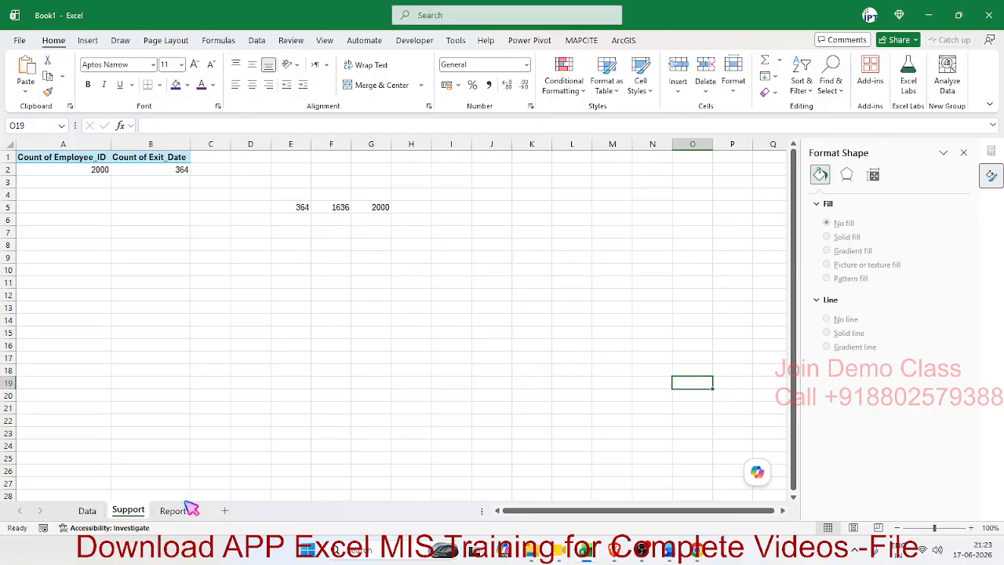
left_click(174, 510)
left_click(288, 258)
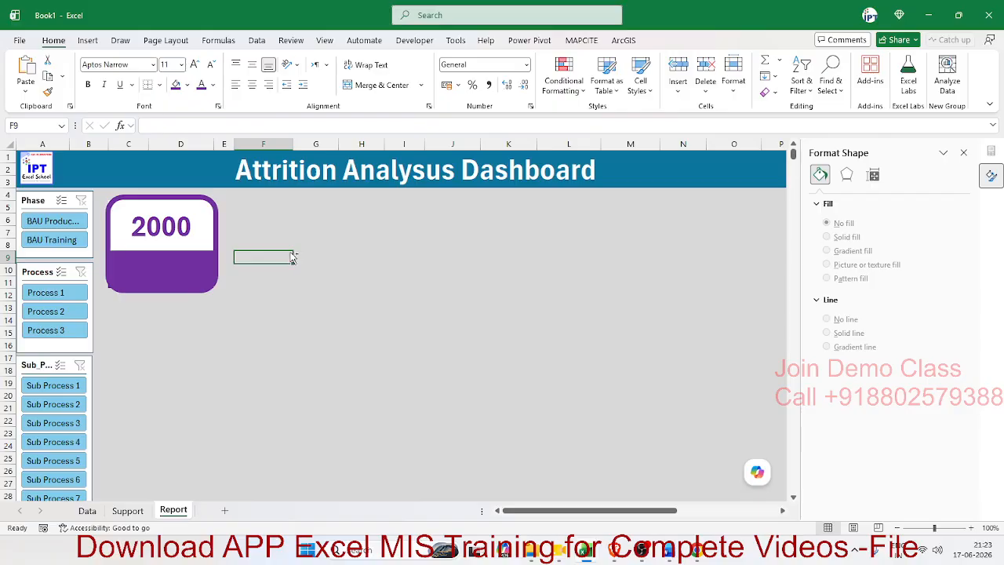
key("ctrl+v")
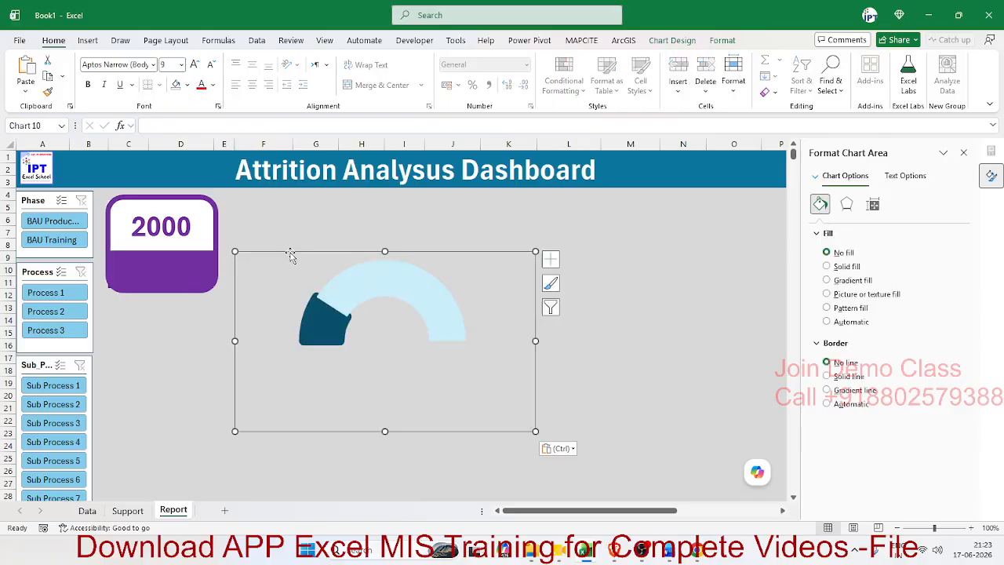
Fill cells F5:H11 beside the 2000 card with white as the gauge's background.
left_click(264, 207)
left_click_drag(282, 210, 369, 283)
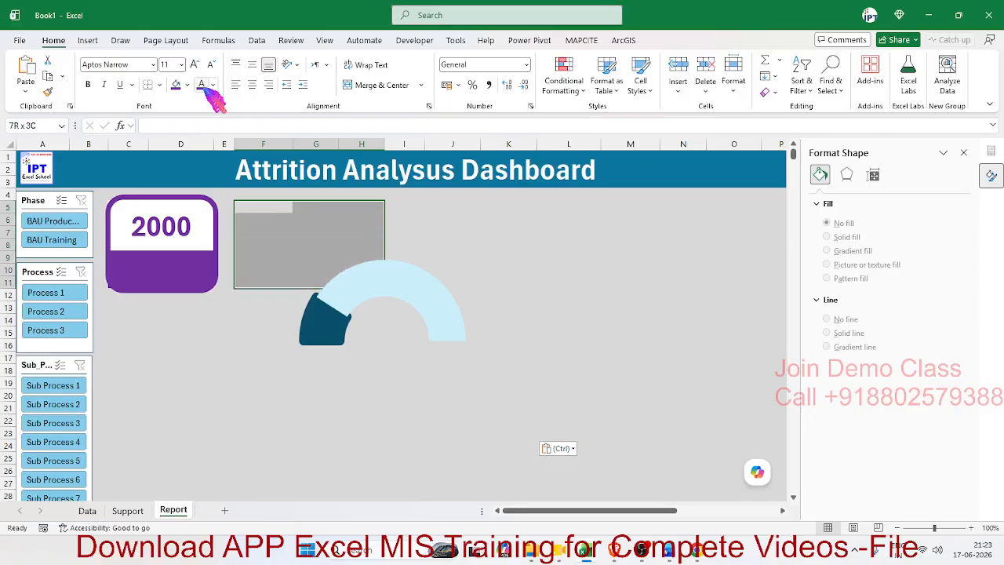
left_click(186, 84)
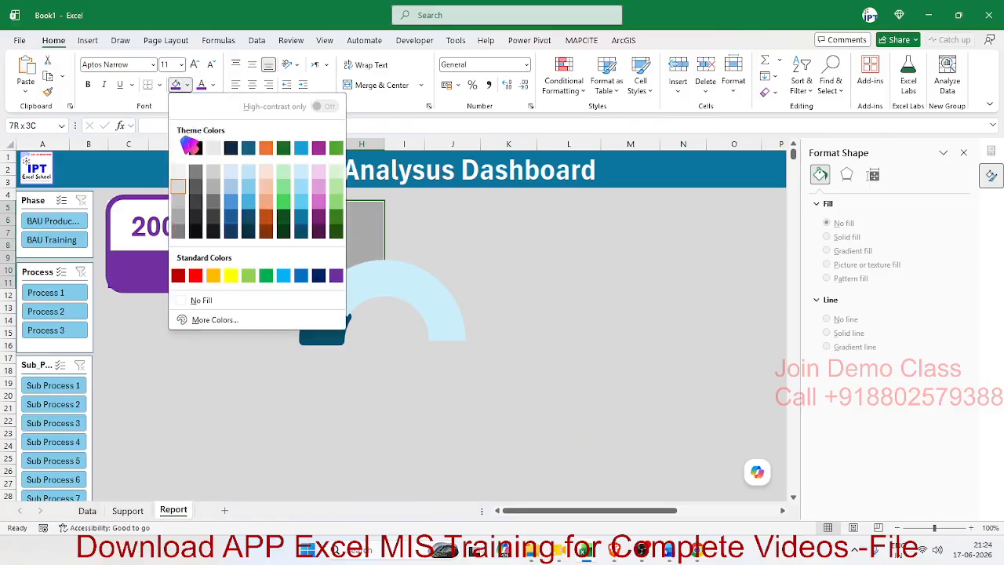
left_click(178, 148)
left_click(469, 239)
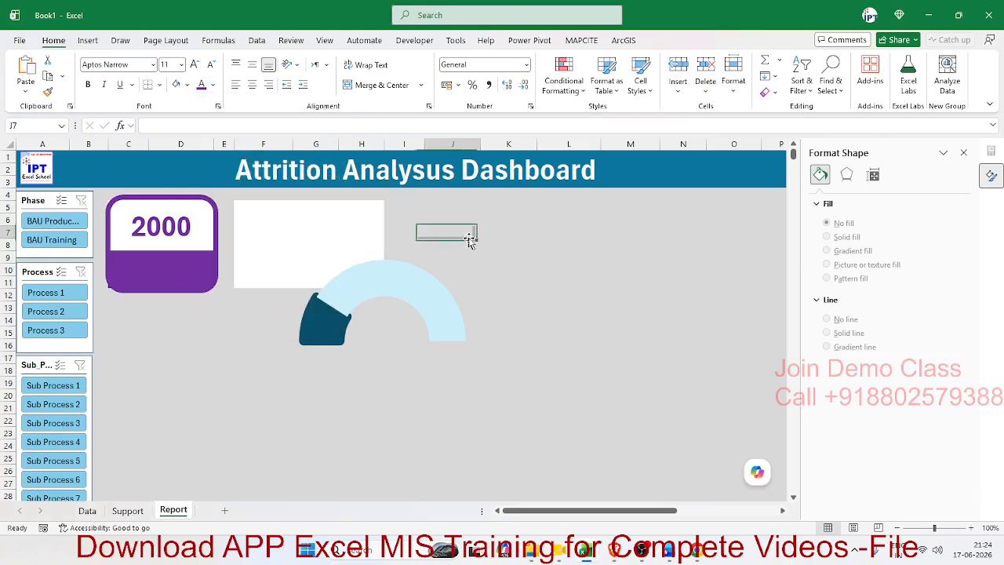
left_click(411, 294)
left_click(410, 293)
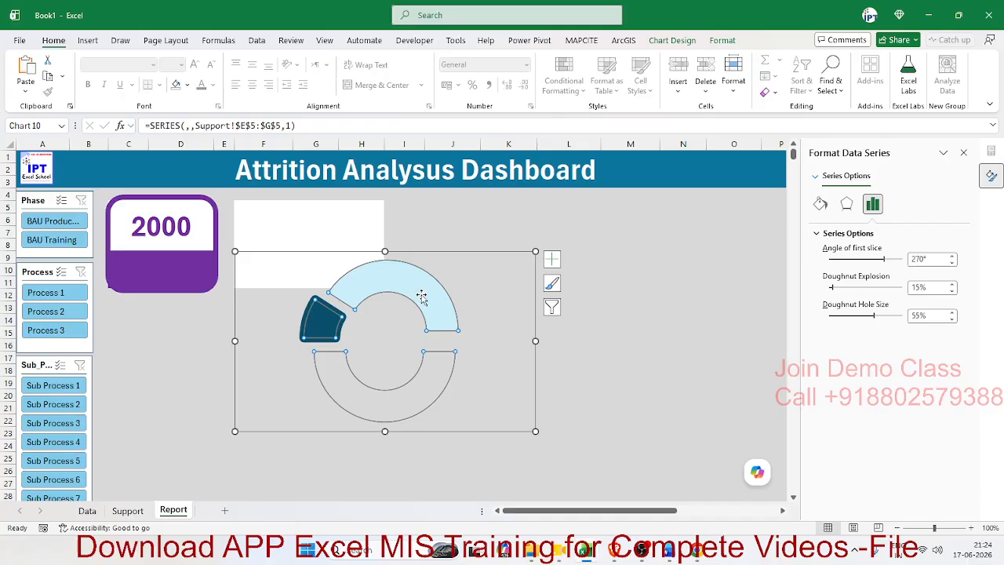
left_click(464, 295)
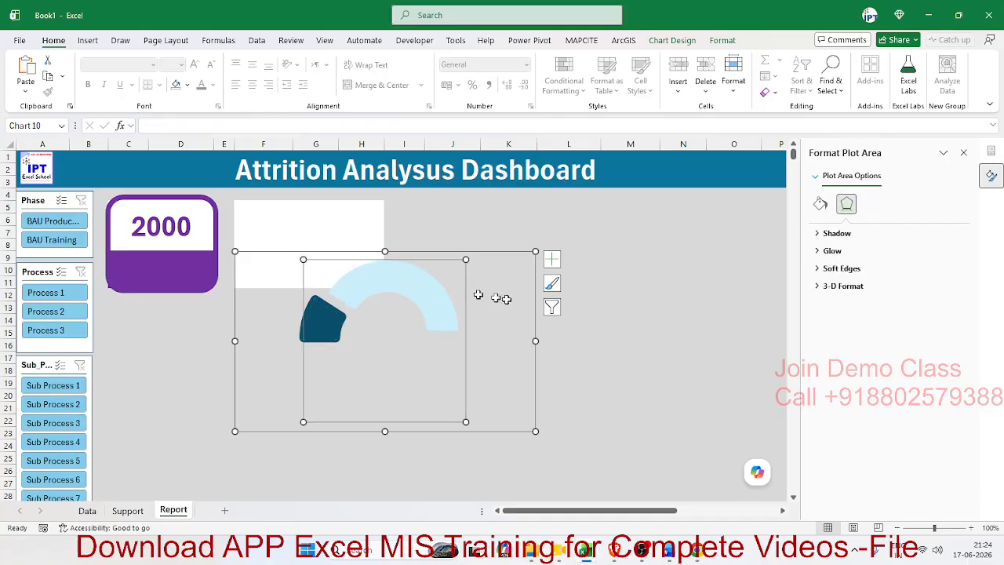
key("Down")
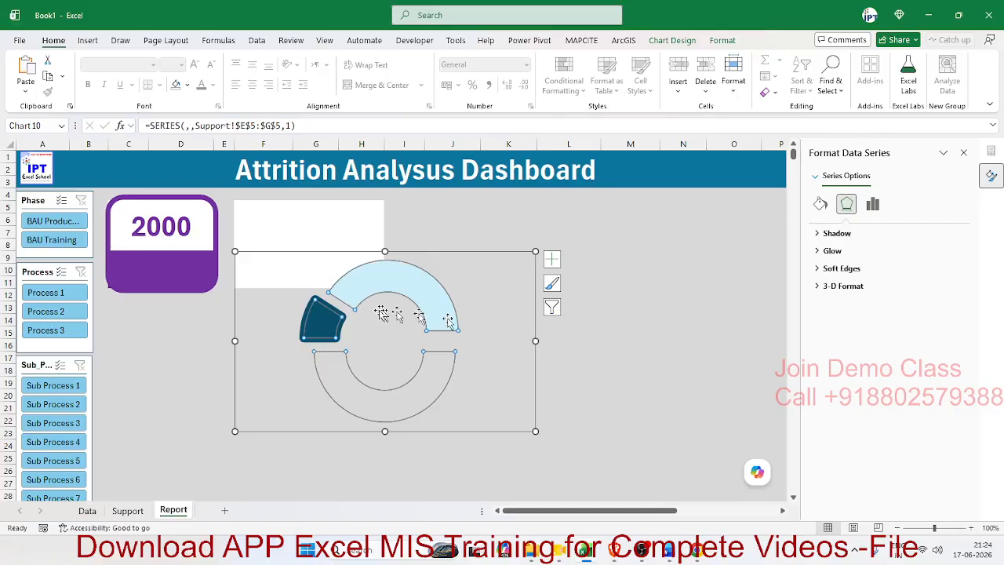
left_click_drag(336, 313, 350, 309)
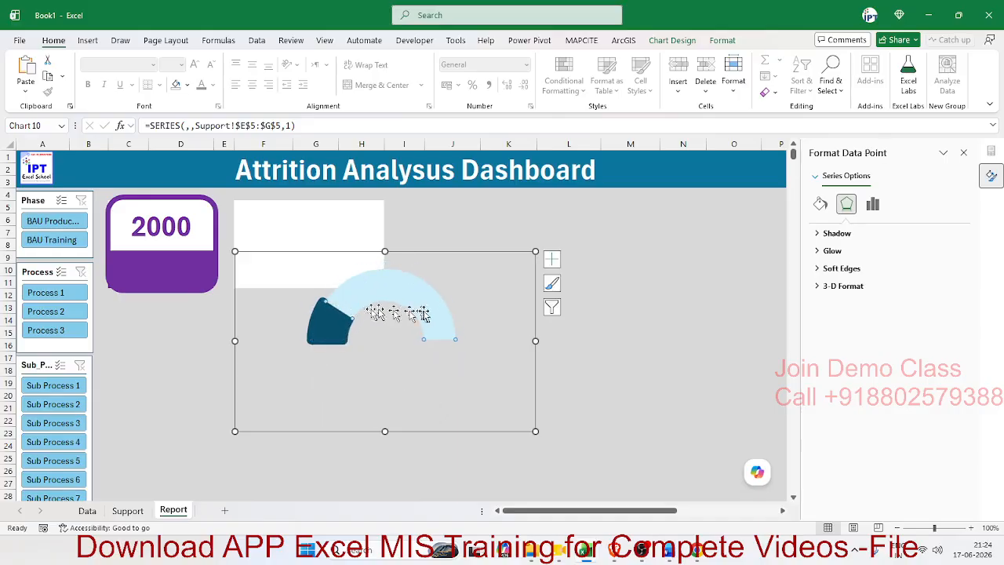
left_click(603, 325)
left_click(516, 346)
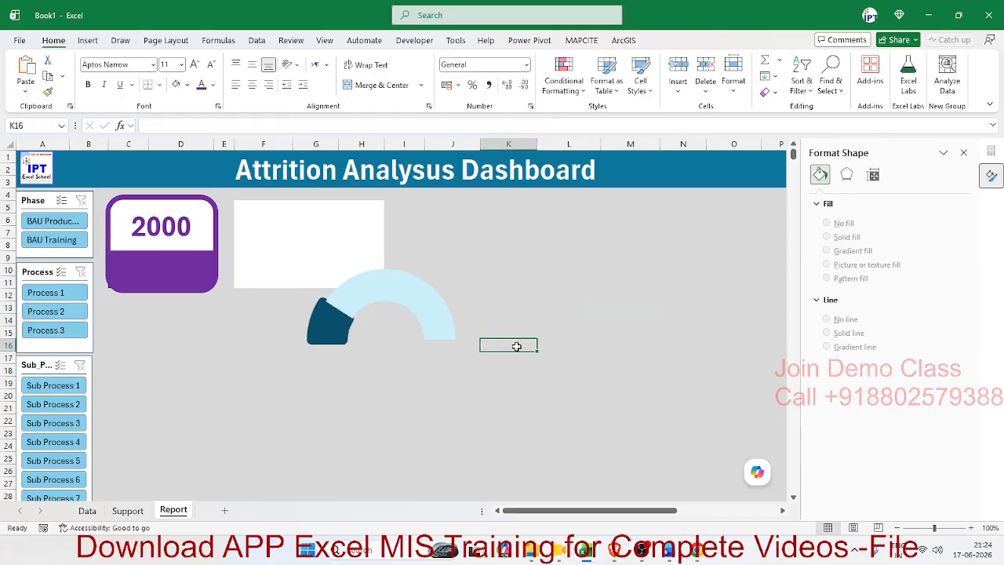
Shrink the gauge chart and position its half-circle inside the white block F5:H11.
left_click(464, 319)
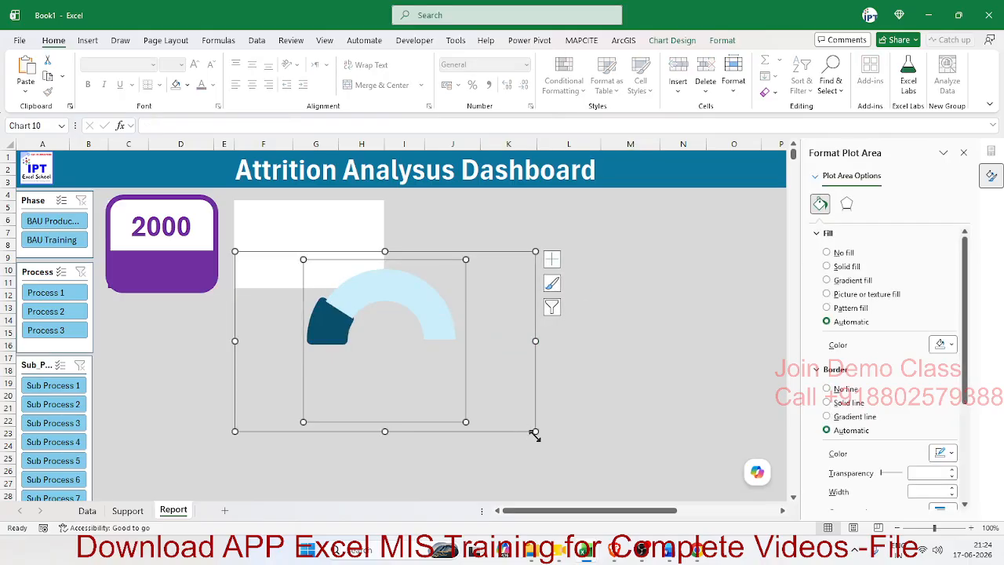
left_click_drag(534, 434, 487, 402)
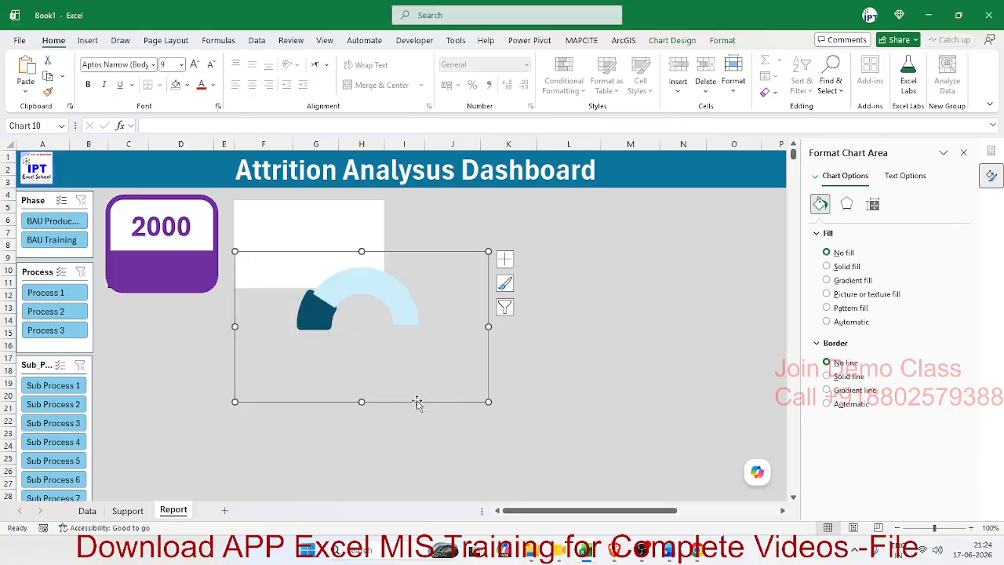
left_click_drag(417, 404, 366, 342)
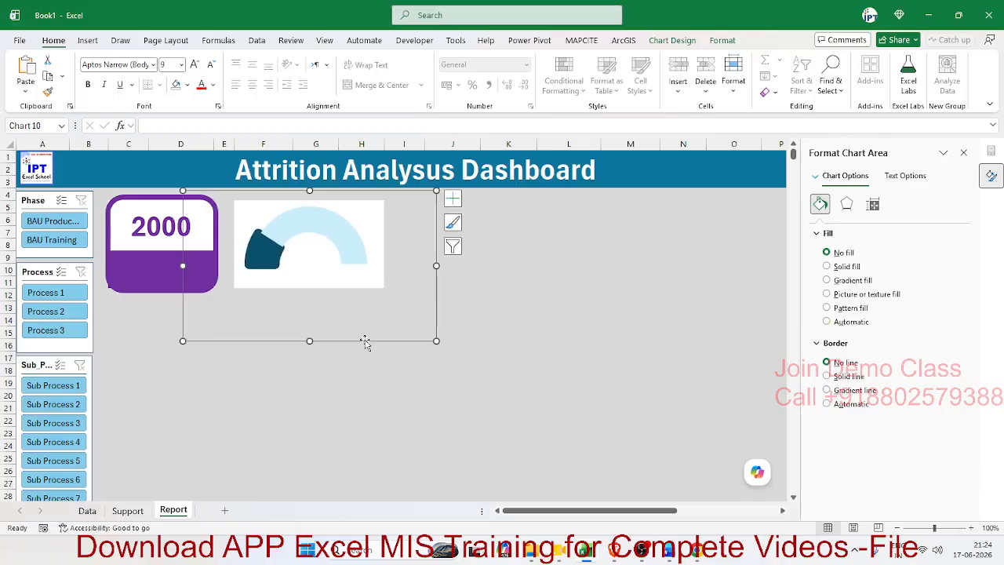
left_click(361, 368)
Calculate the exit rate in cell H5 of the Support sheet with the formula =E5/G5.
left_click(128, 511)
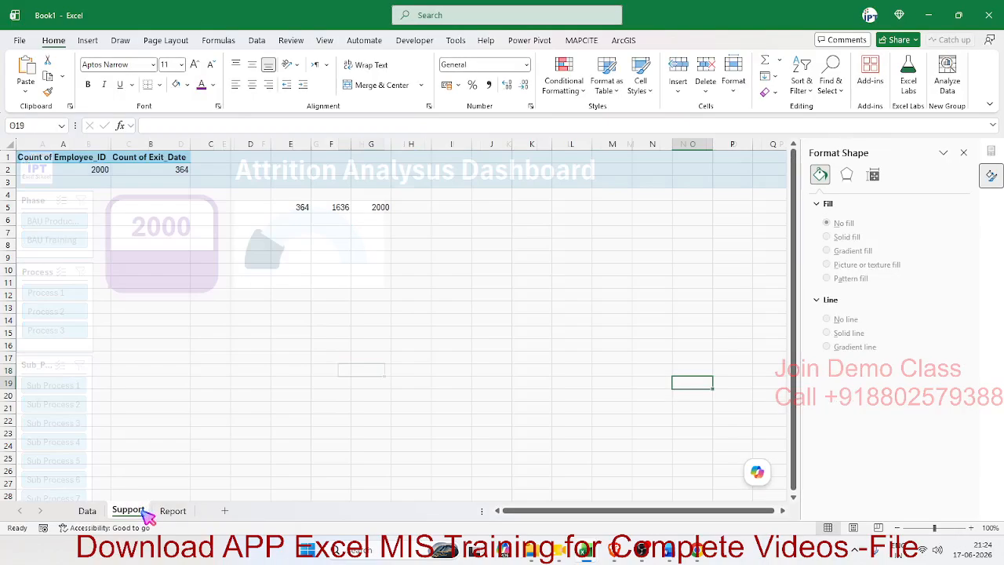
left_click(437, 207)
key("Left")
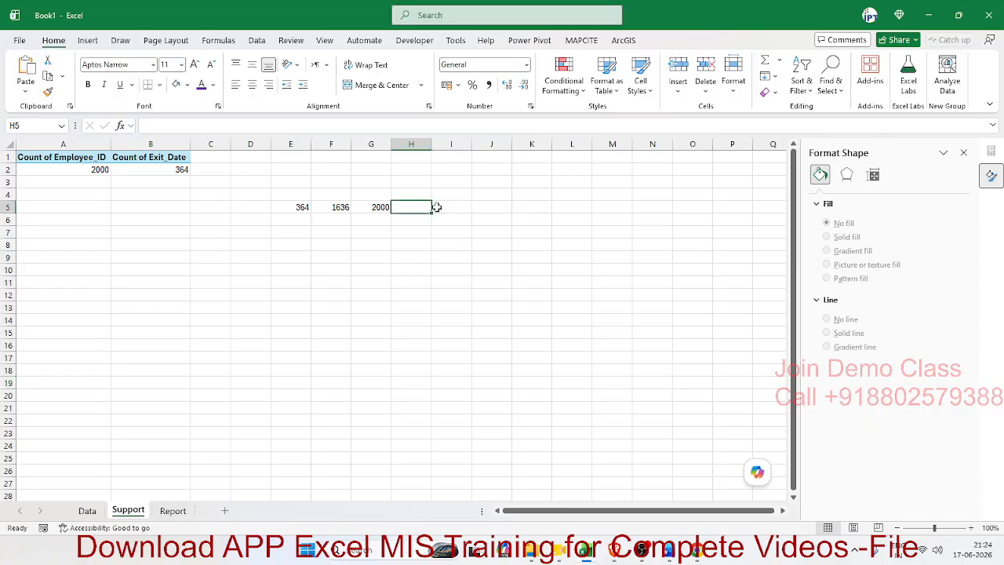
type("=")
key("Left")
key("Left")
key("Left")
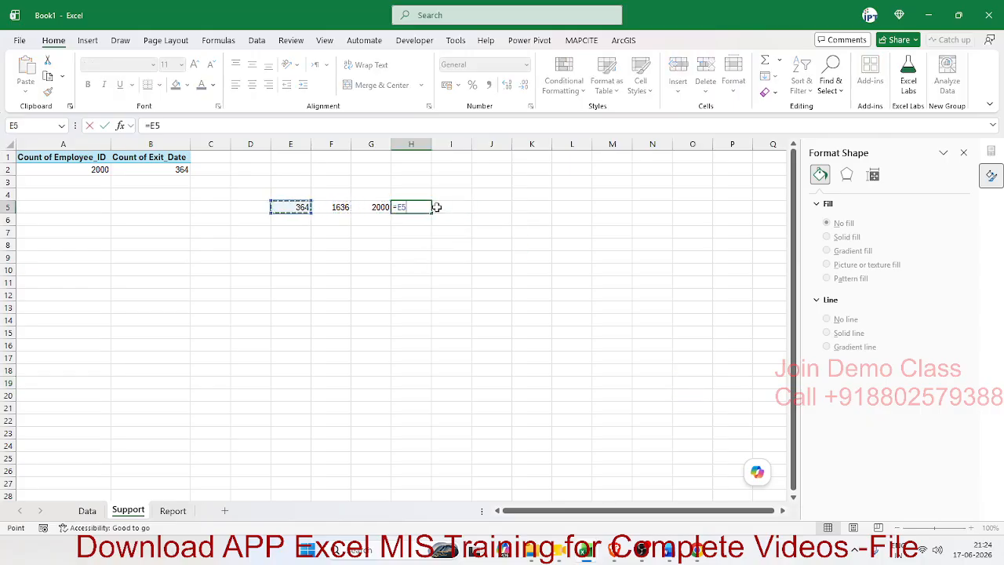
type("/")
key("Left")
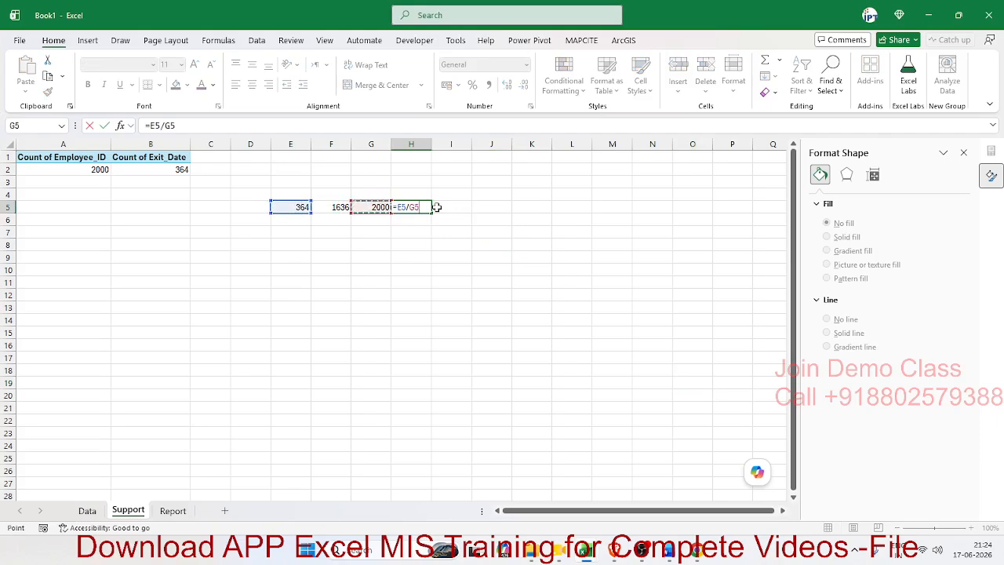
key("Return")
key("Up")
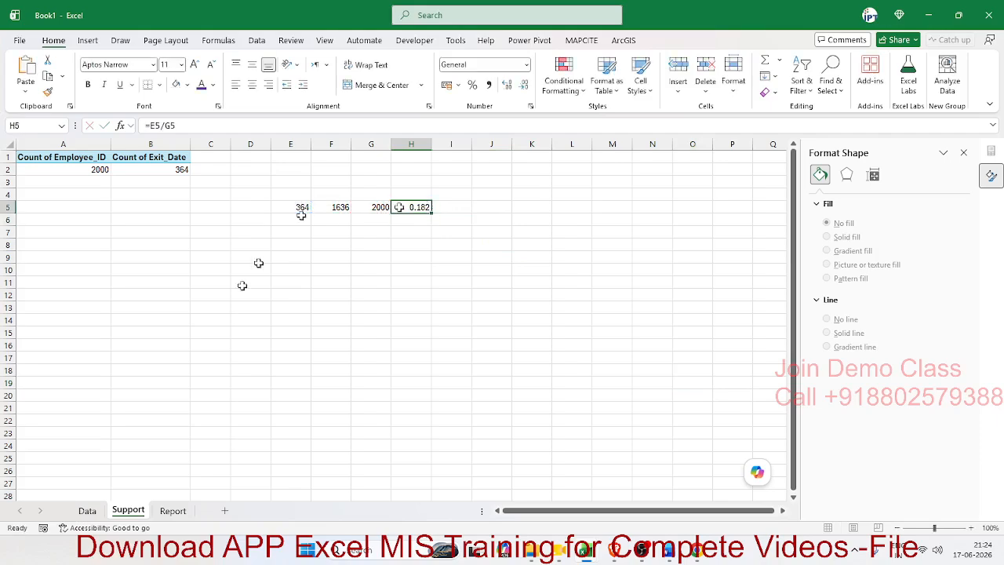
Enlarge the gauge's plot area on the Report sheet and centre its half-circle within the white block.
left_click(176, 511)
left_click(309, 294)
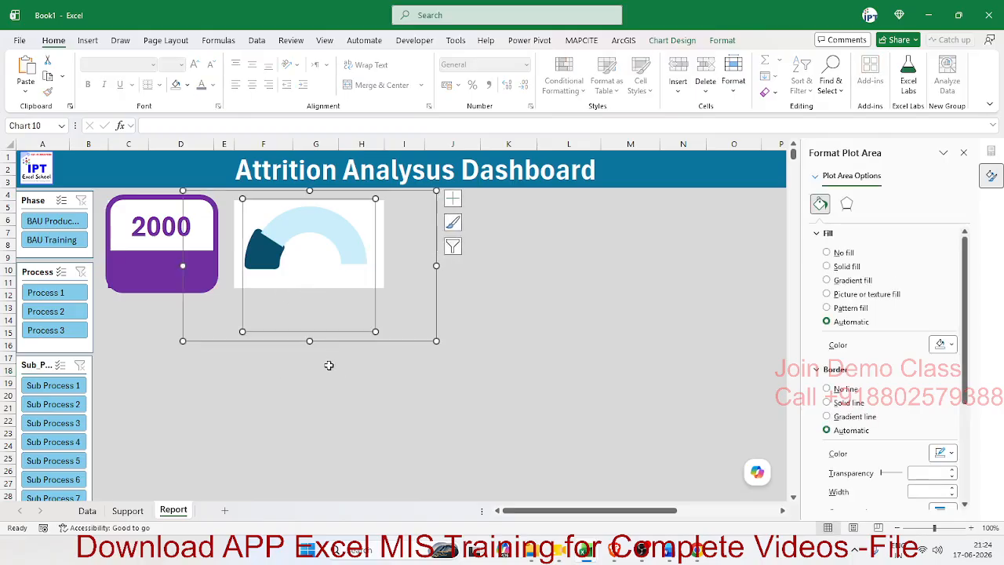
left_click(435, 339)
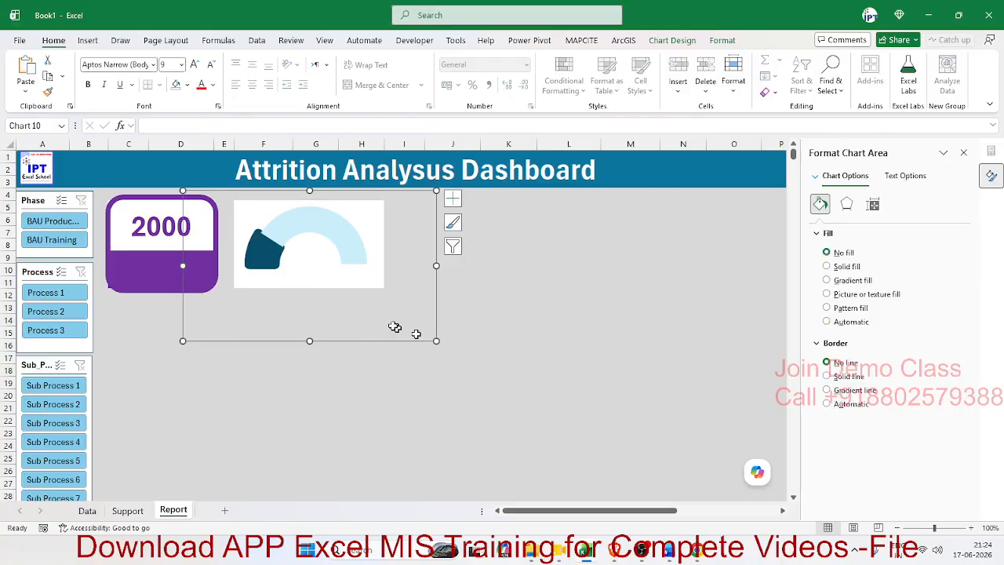
left_click(342, 303)
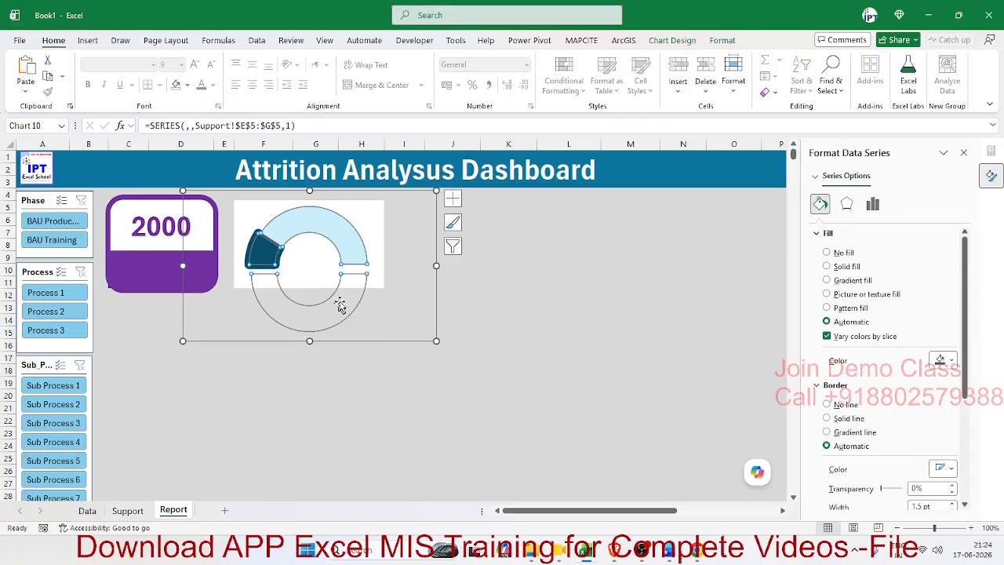
left_click(372, 236)
mouse_move(376, 329)
left_mouse_down()
mouse_move(406, 325)
mouse_move(394, 328)
left_mouse_up()
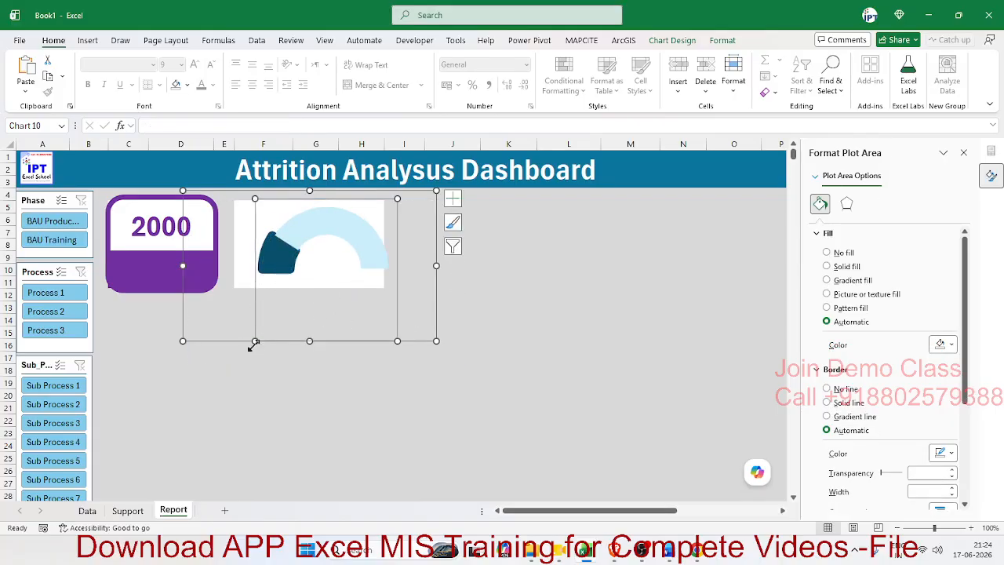
left_click_drag(253, 339, 229, 333)
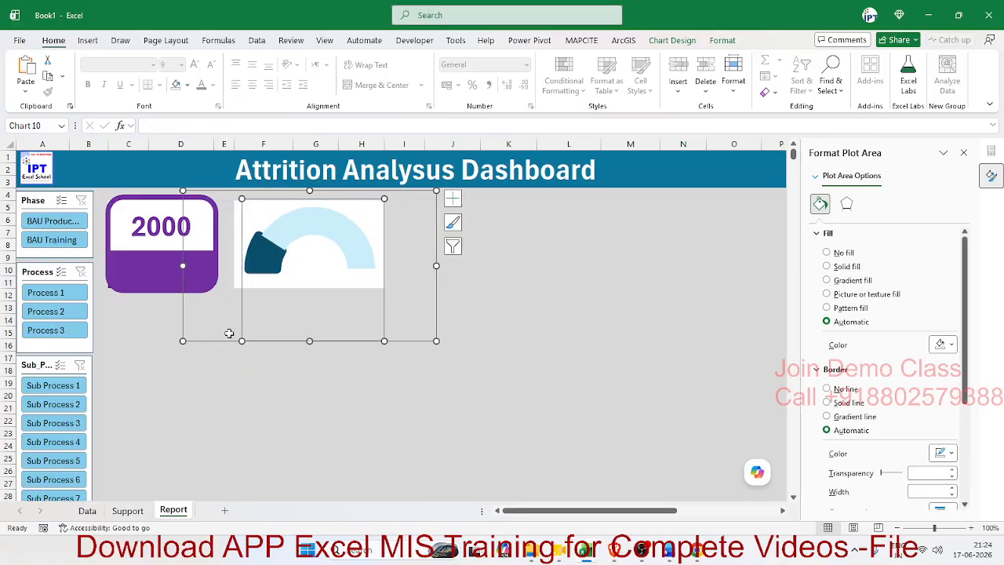
Merge and center cells G8:G11 inside the gauge's arc.
left_click(264, 395)
key("Up")
key("Up")
key("Up")
key("Up")
key("Up")
key("Up")
key("Up")
key("Up")
key("Up")
key("Up")
key("Up")
key("Up")
key("Up")
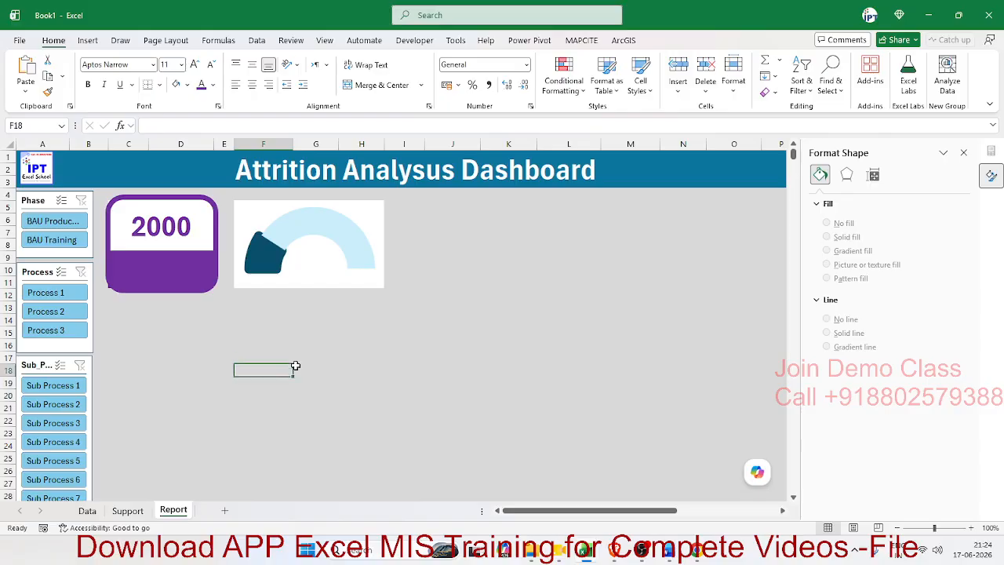
key("Right")
key("Down")
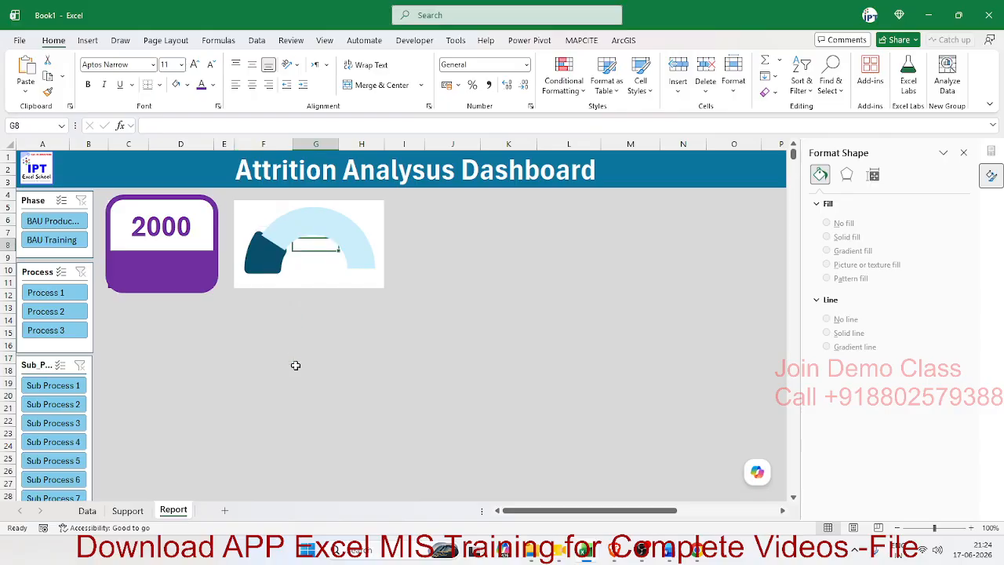
key("shift+Down")
key("shift+Down")
key("shift+Down")
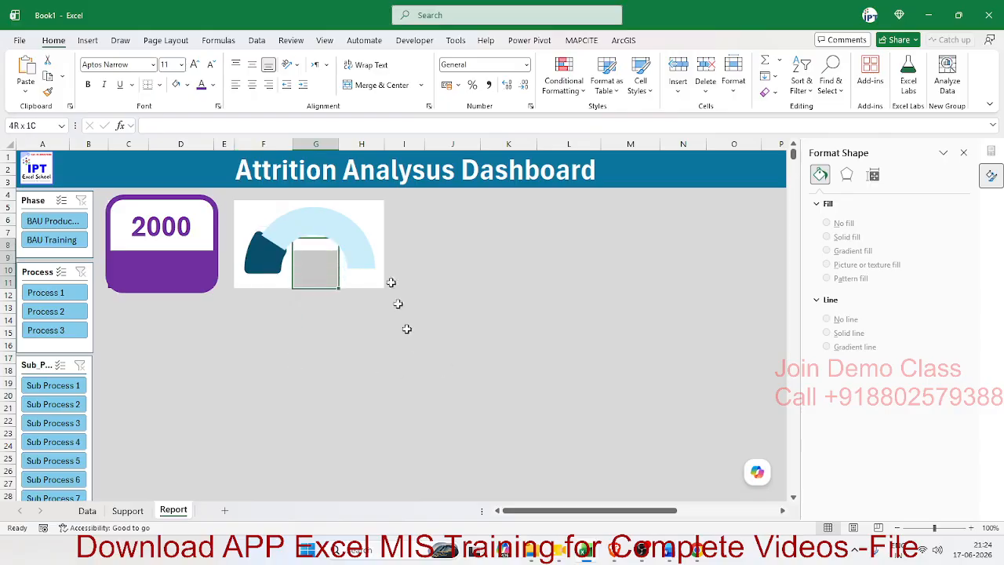
left_click(385, 87)
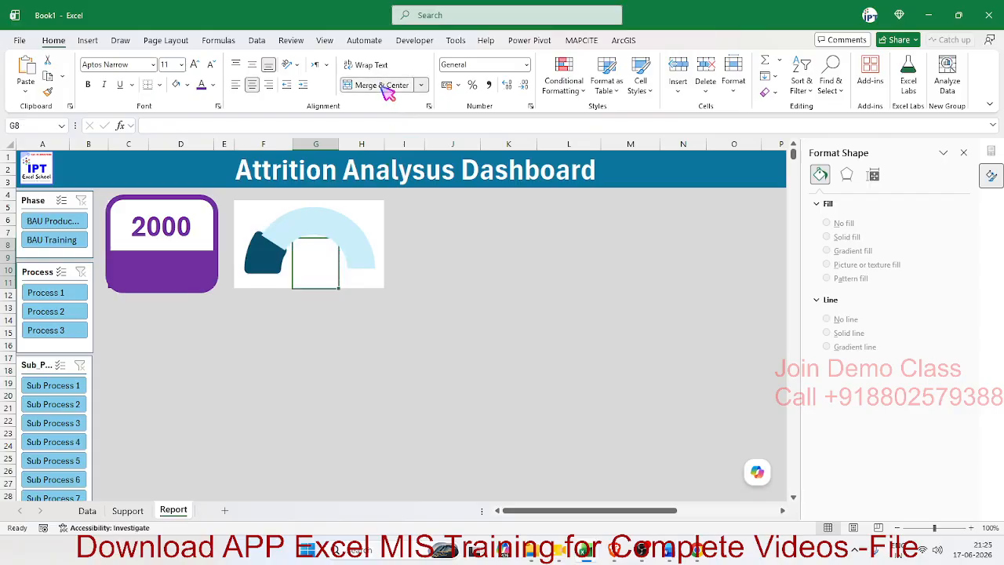
Link the merged cell inside the gauge to the exit rate with the formula =Support!H5.
type("=")
left_click(127, 511)
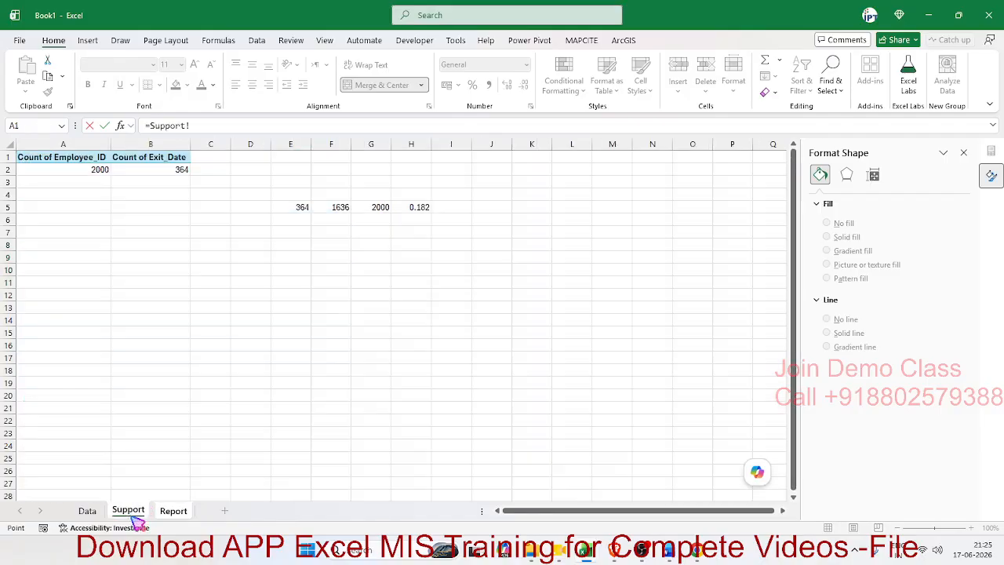
left_click(420, 208)
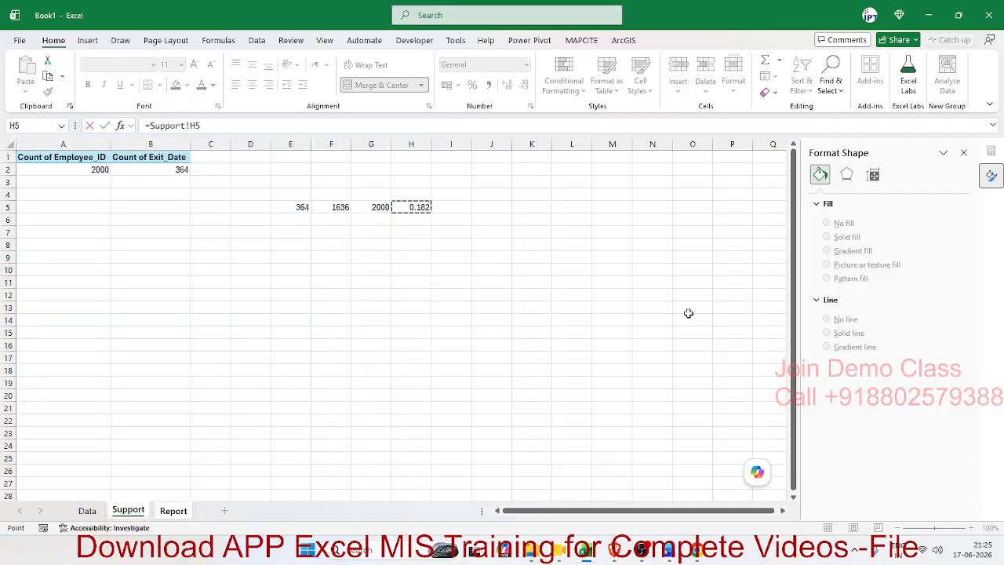
key("Return")
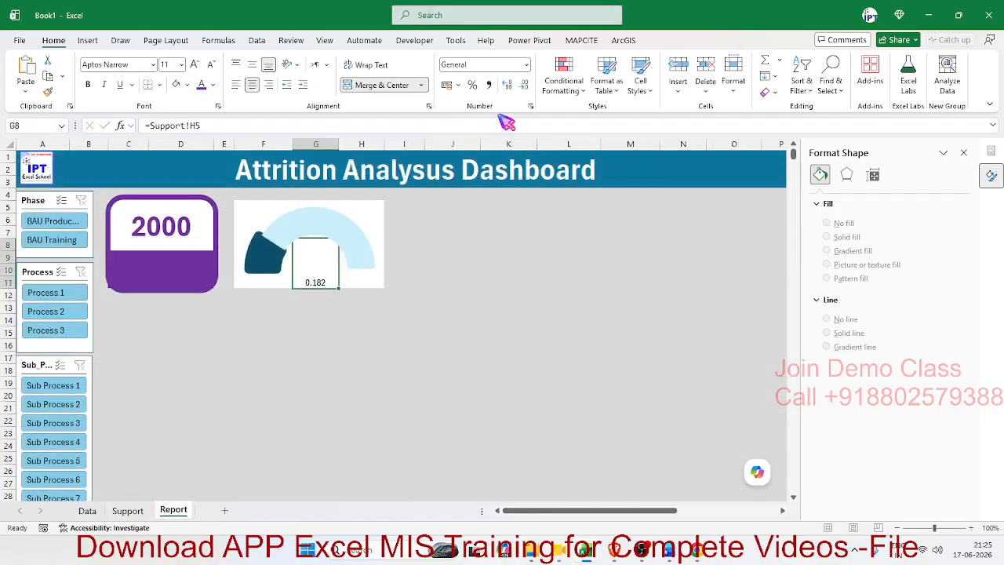
Format the gauge's rate as a percentage in bold dark teal, size 22, aligned to the middle of its cell.
left_click(472, 85)
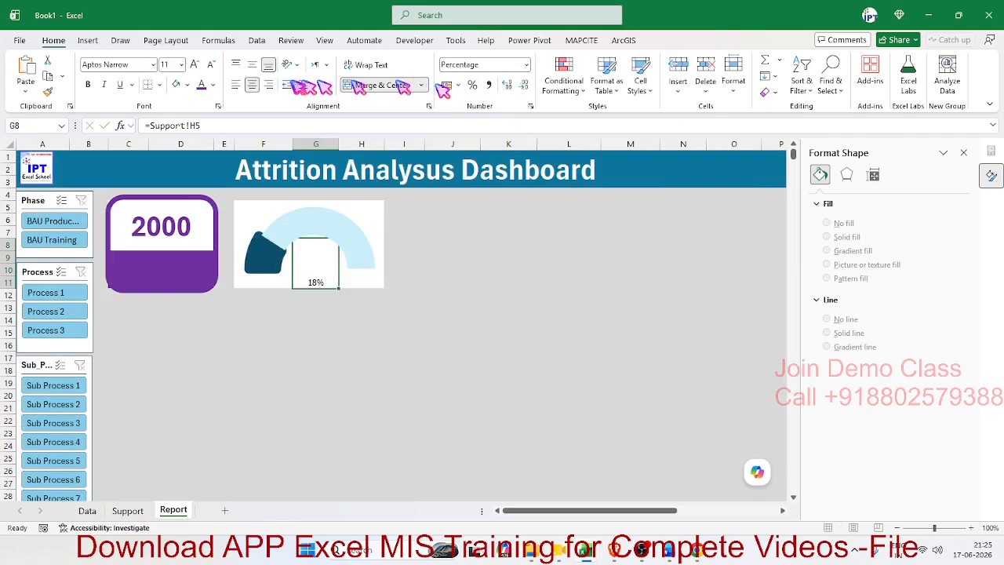
left_click(212, 85)
left_click(327, 251)
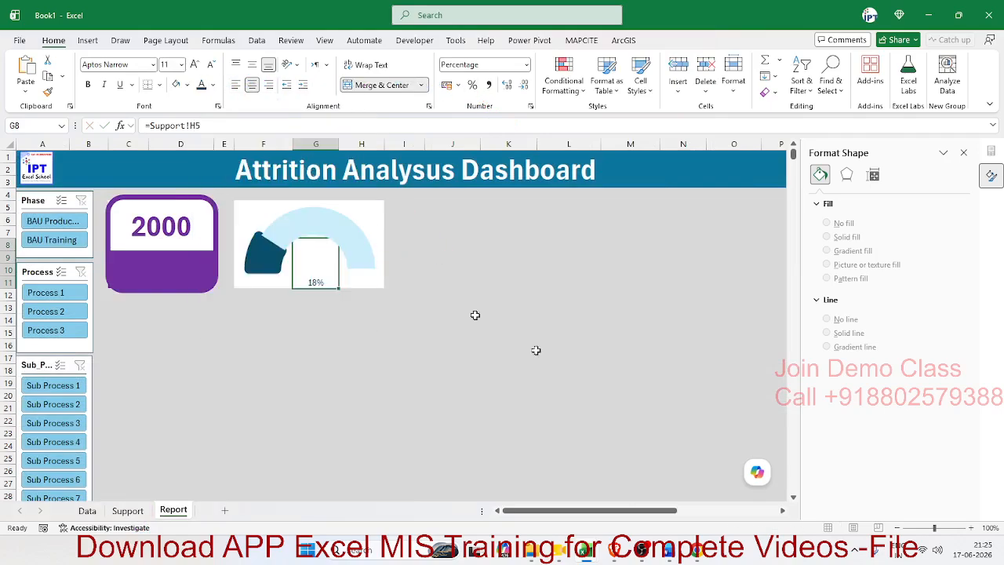
left_click(88, 84)
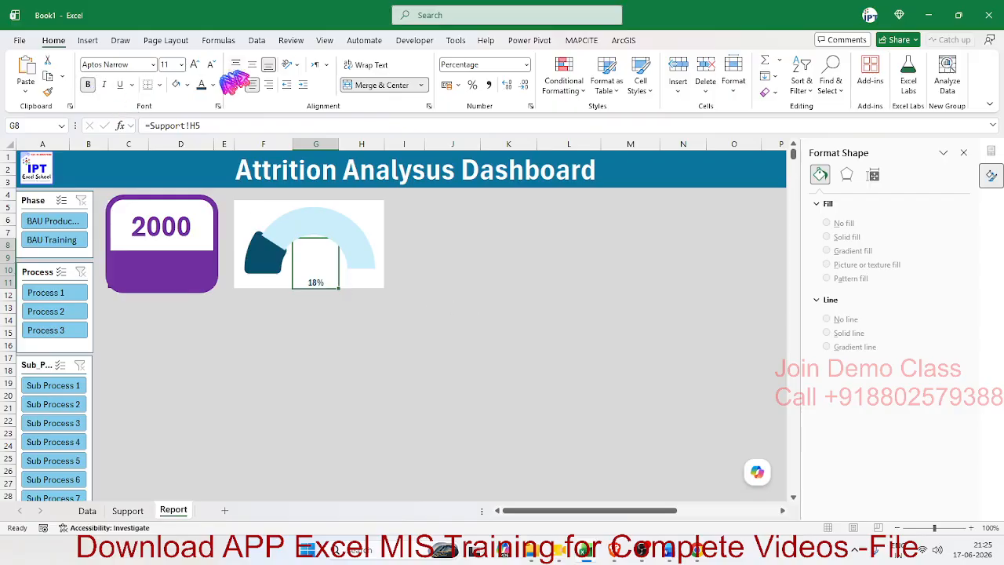
left_click(252, 65)
left_click(196, 65)
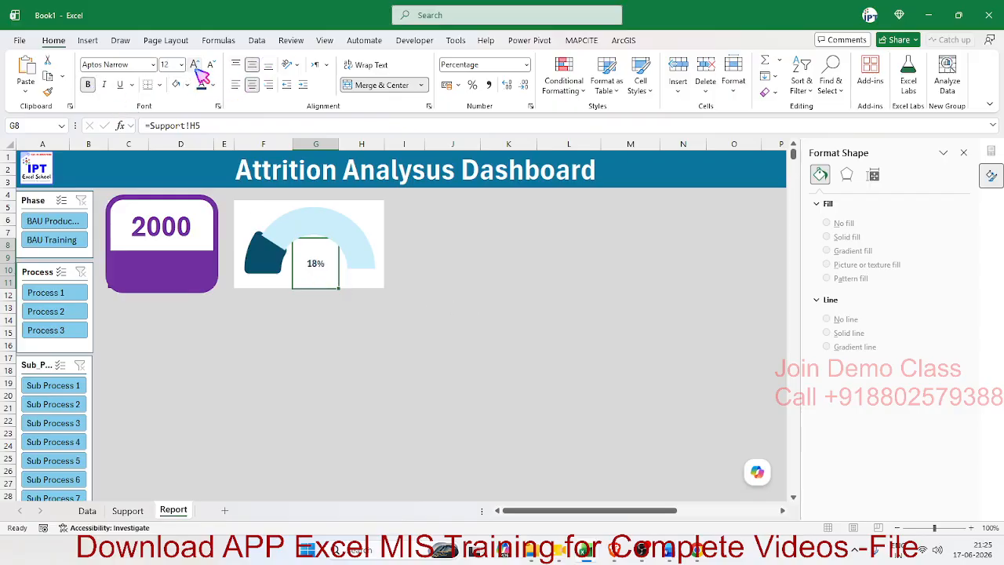
left_click(195, 66)
left_click(196, 65)
left_click(195, 65)
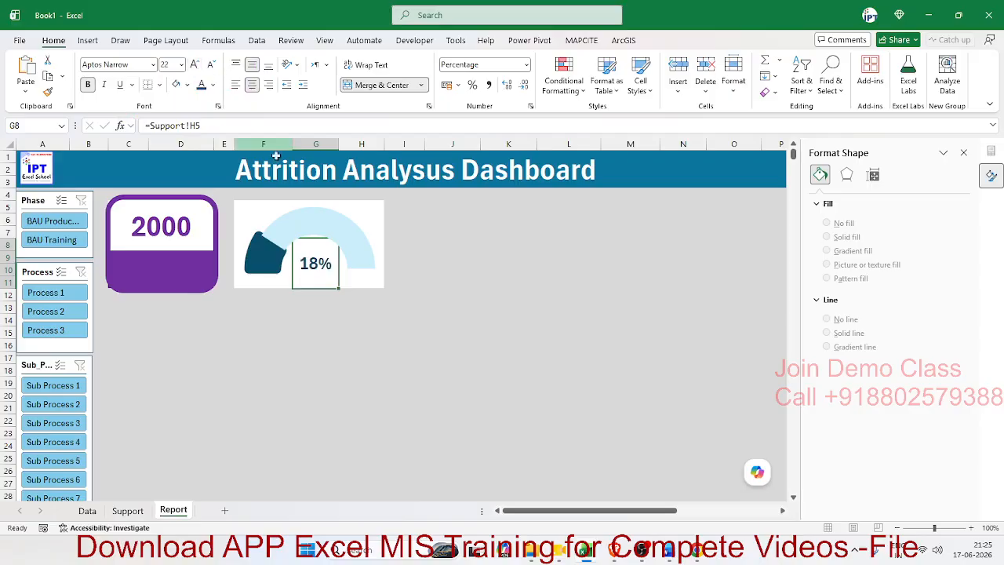
left_click(560, 264)
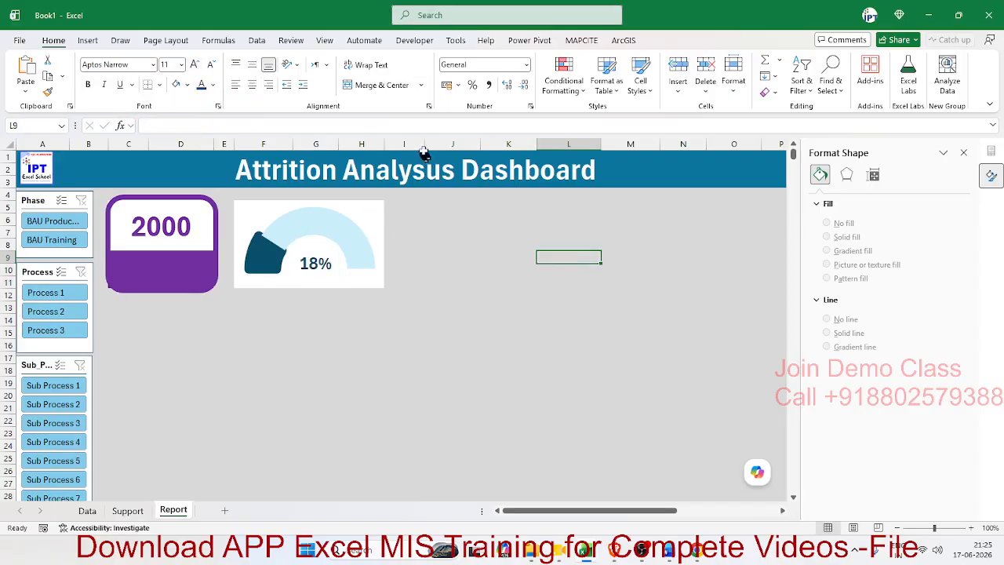
Narrow column I and shift the gauge chart back to the centre of the white block.
left_click_drag(424, 145, 401, 150)
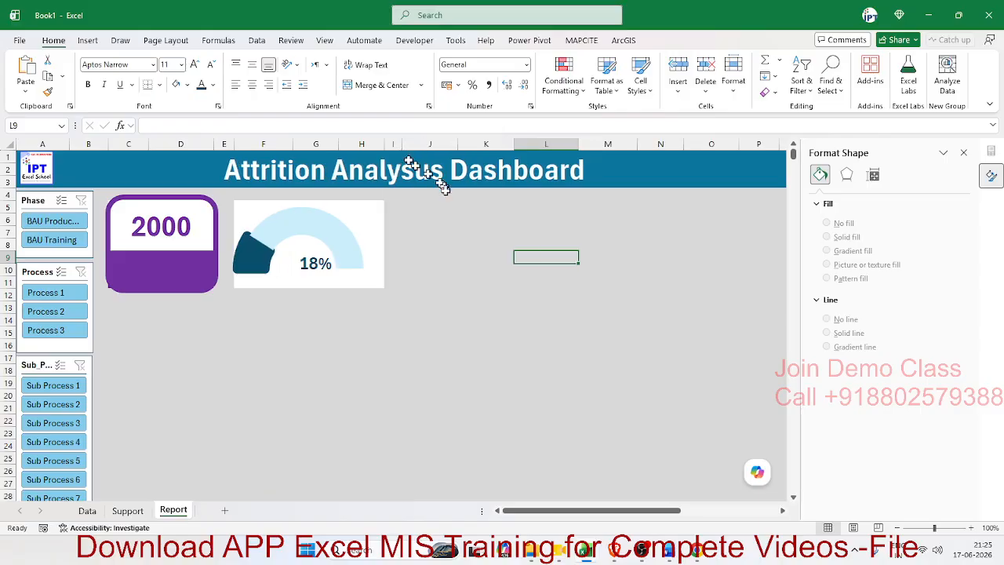
left_click(239, 266)
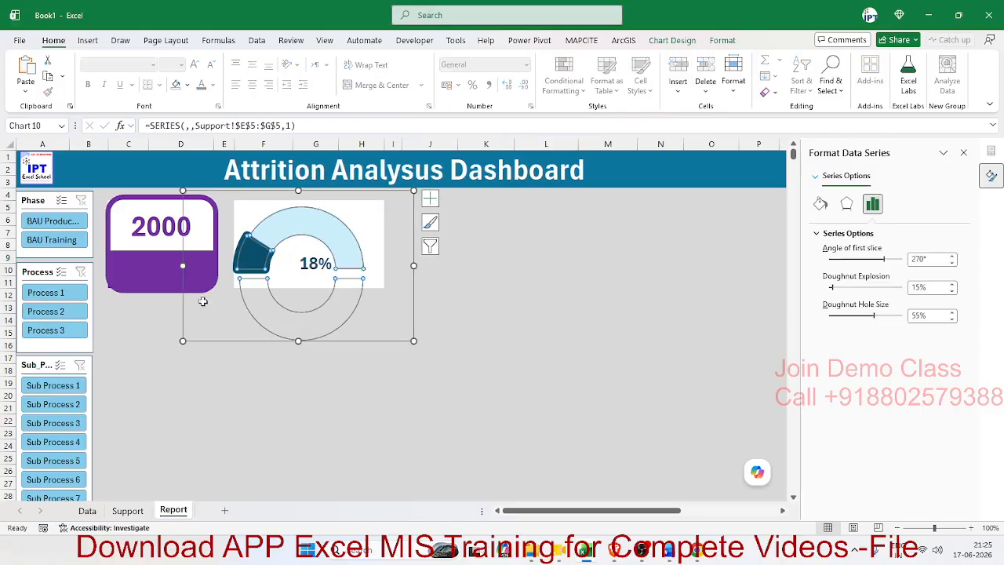
left_click(210, 342)
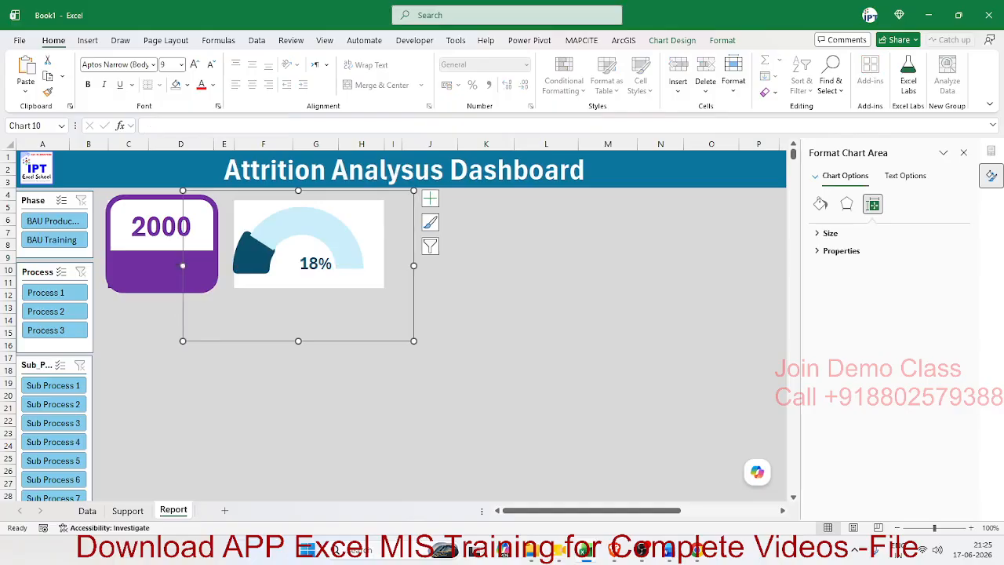
left_click_drag(183, 265, 203, 260)
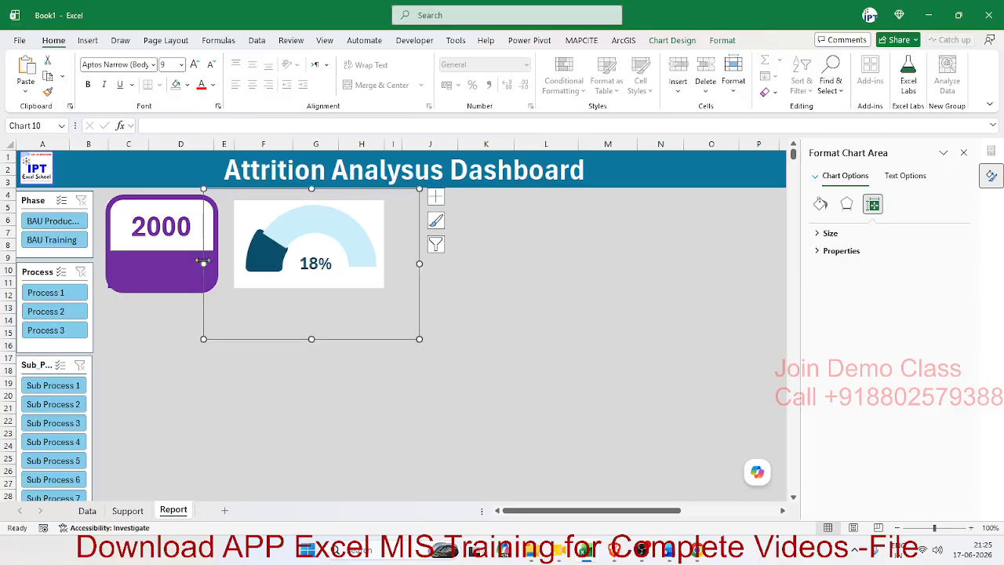
left_click(505, 257)
left_click(441, 214)
key("Up")
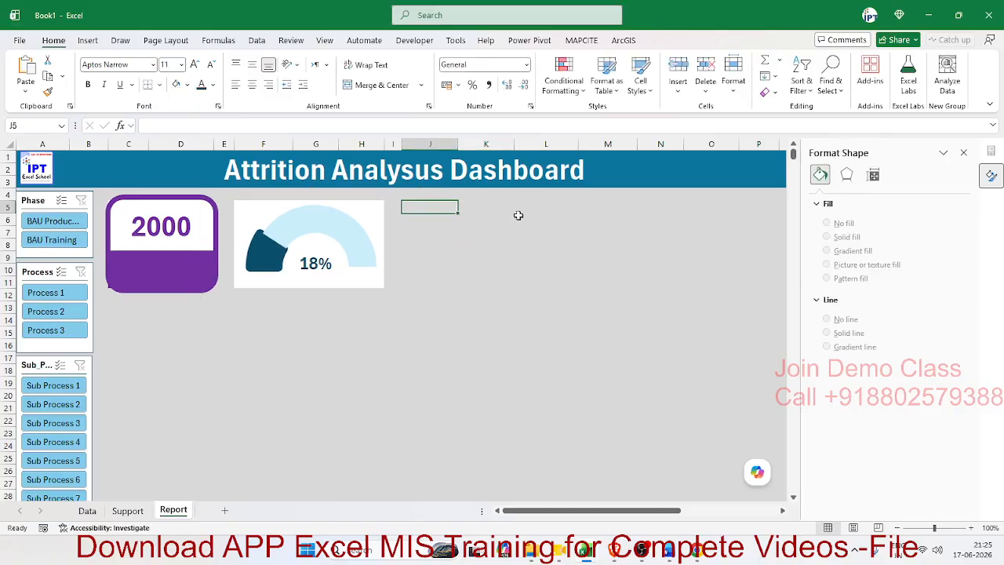
key("shift+Right")
key("shift+Right")
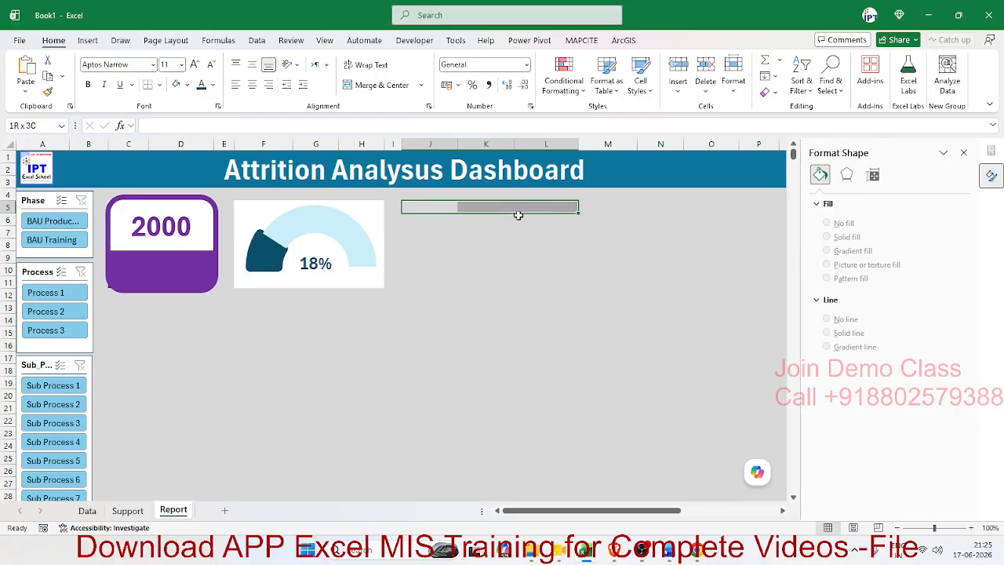
key("shift+Down")
key("shift+Down")
key("shift+Down")
key("shift+Down")
key("shift+Down")
key("shift+Down")
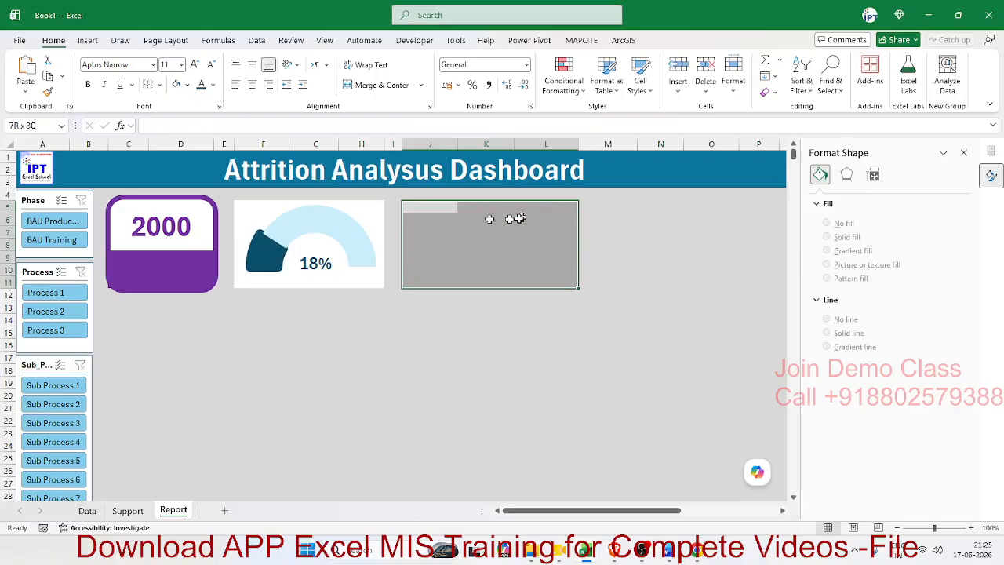
Move the gauge chart slightly down to free row 5 of the white block for a title.
left_click(322, 202)
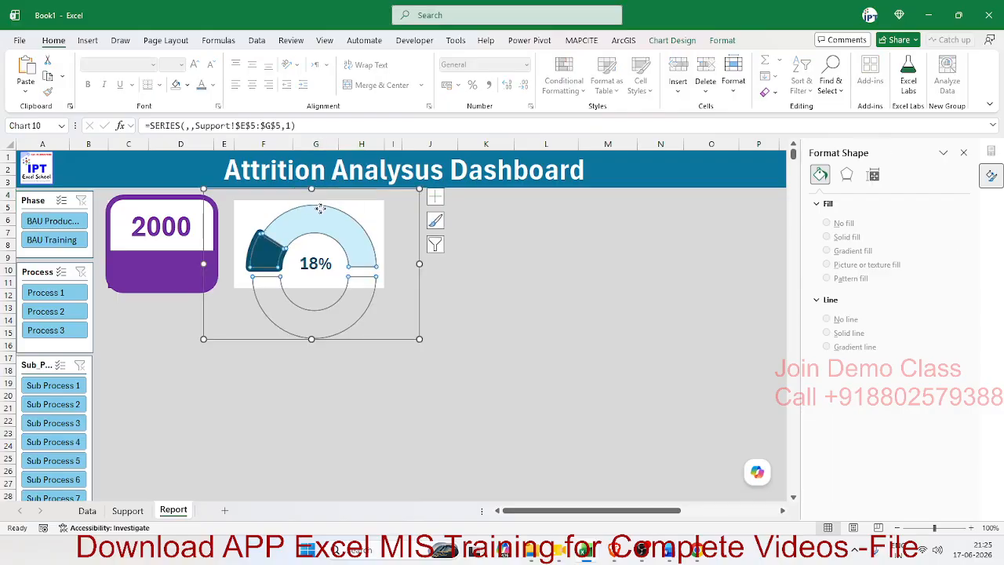
left_click(417, 205)
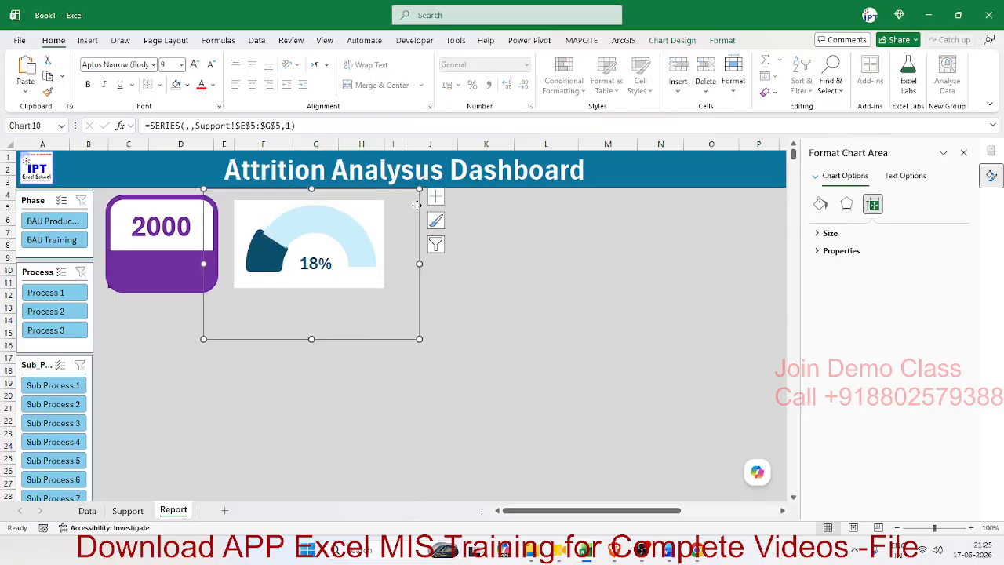
left_click_drag(418, 206, 413, 220)
left_click(302, 457)
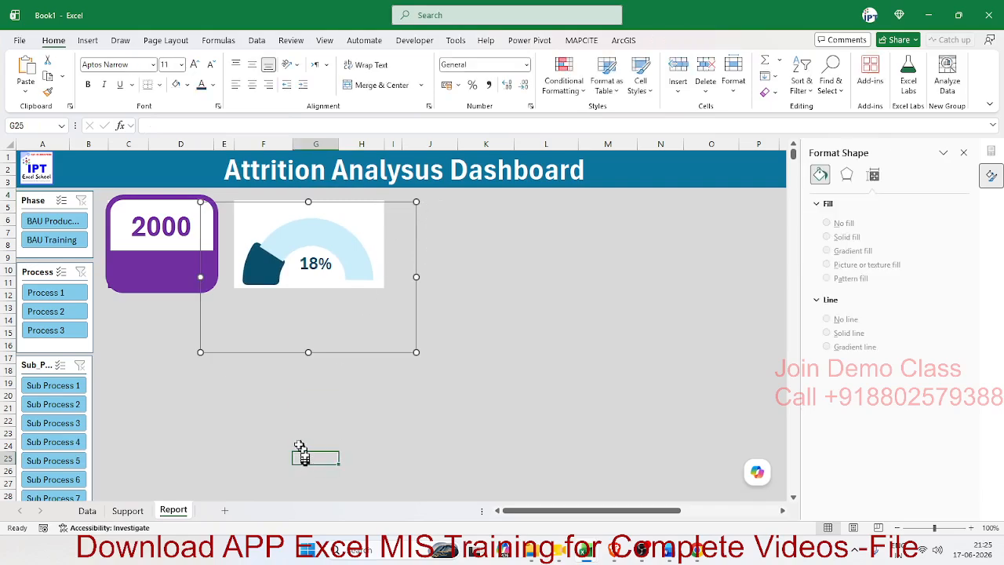
Merge and center cells F5:H5 above the gauge and enter the title "Total Attrition %".
left_click(239, 205)
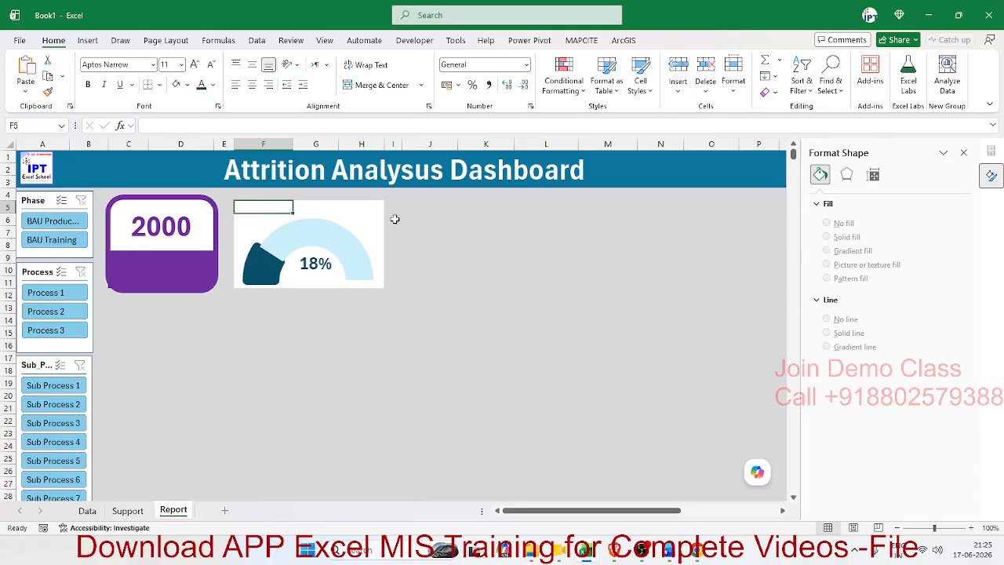
key("shift+Down")
key("shift+Down")
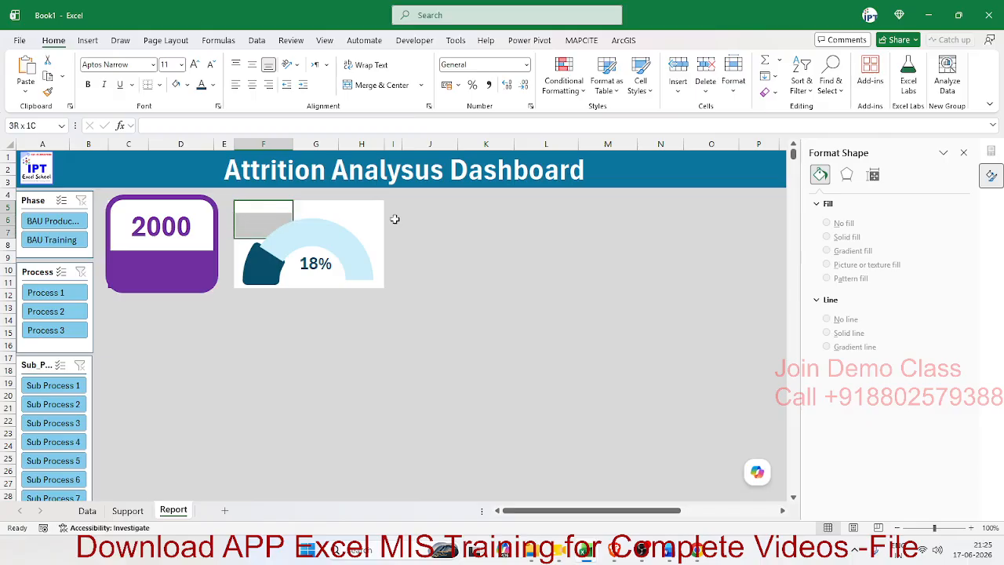
key("shift+Up")
key("shift+Up")
key("shift+Right")
key("shift+Right")
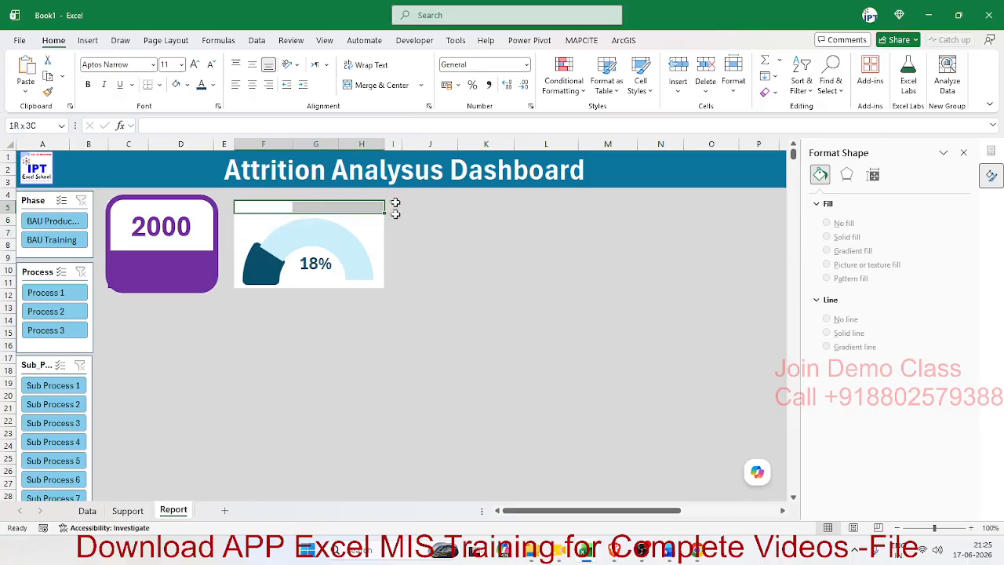
left_click(384, 86)
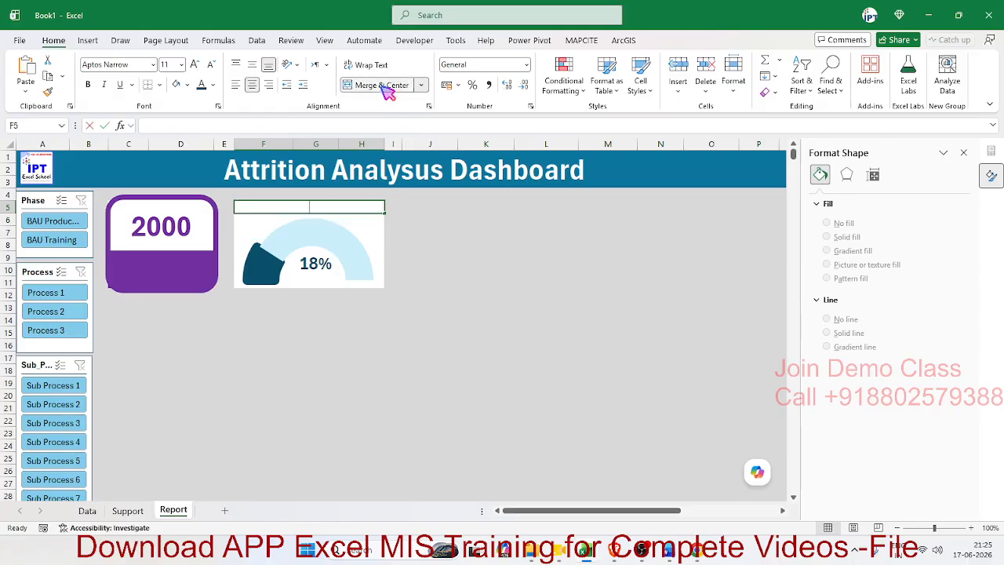
type("tOTAL")
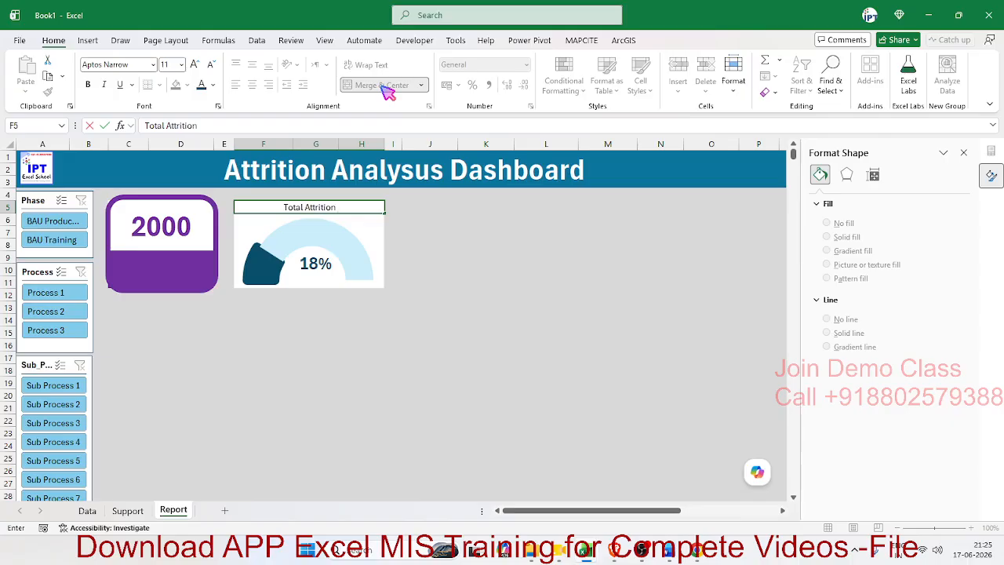
type("Attrition %")
key("Return")
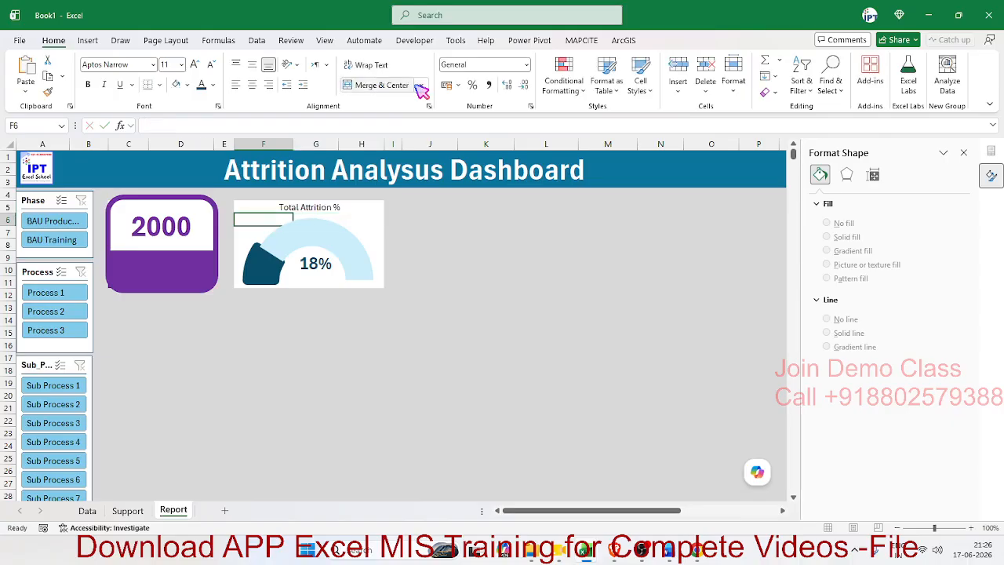
left_click(433, 206)
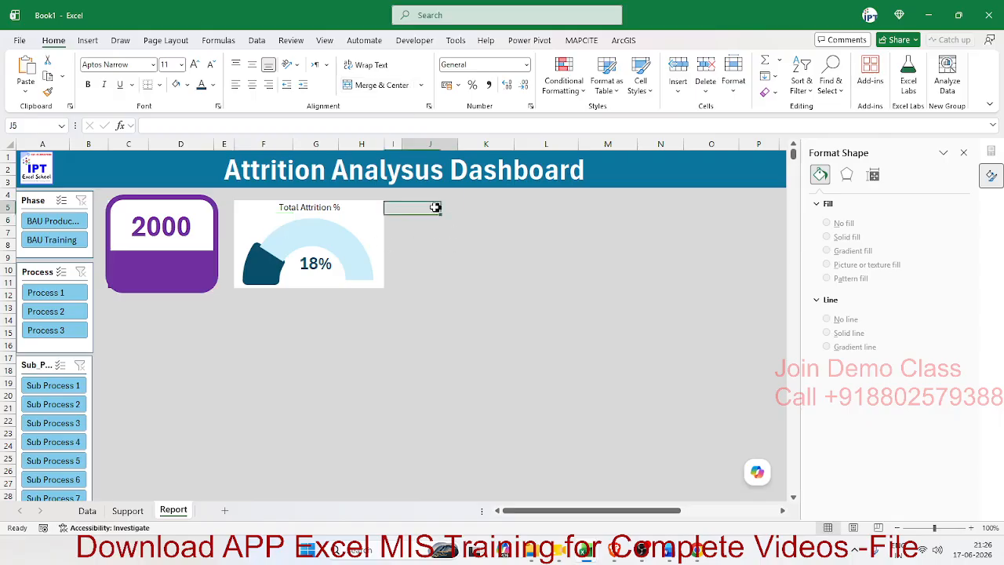
Fill cells J5:L11 beside the gauge with white, and close the shape formatting pane.
key("shift+Right")
key("shift+Right")
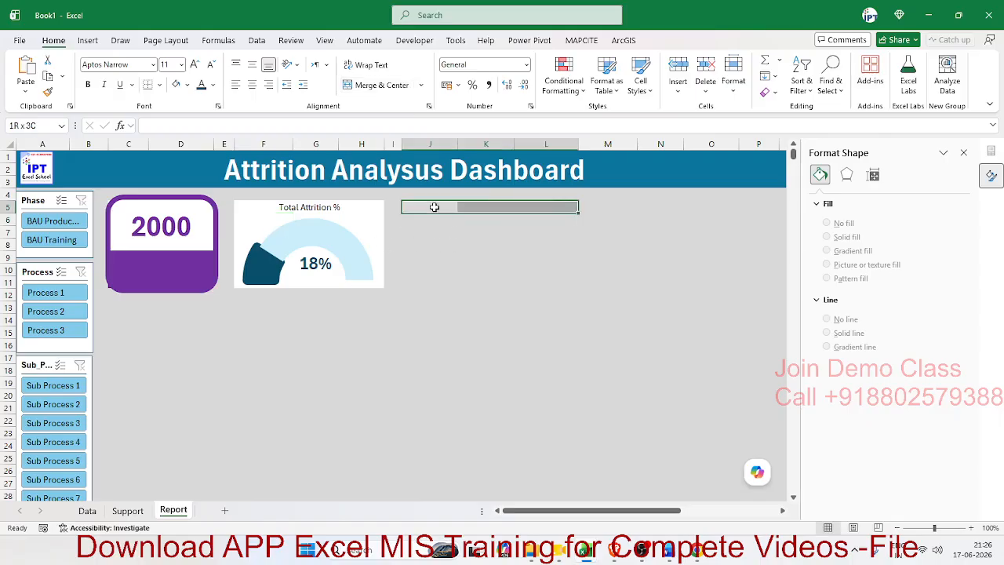
key("shift+Down")
key("shift+Down")
key("shift+Down")
key("shift+Down")
key("shift+Left")
key("shift+Right")
key("shift+Down")
key("shift+Down")
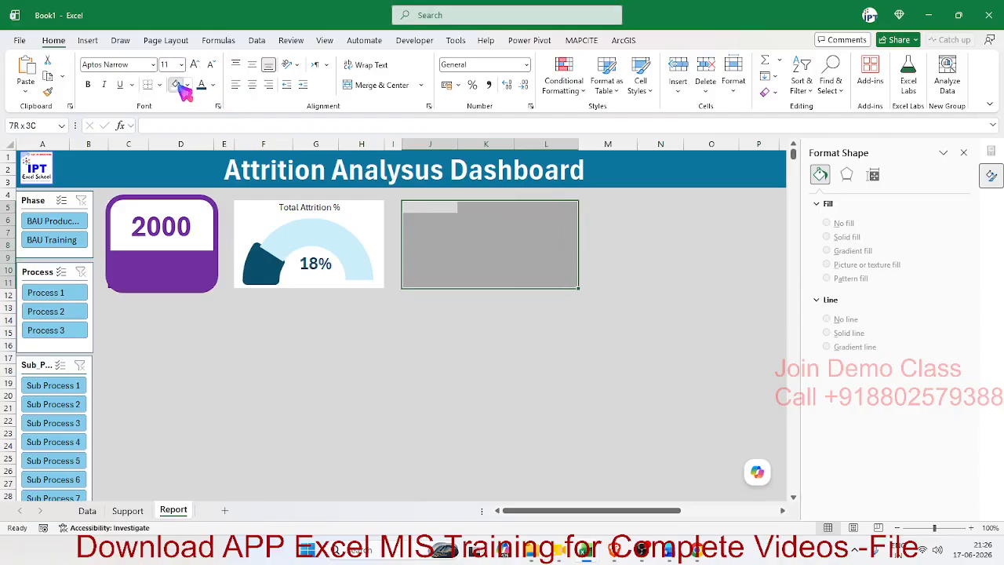
left_click(358, 330)
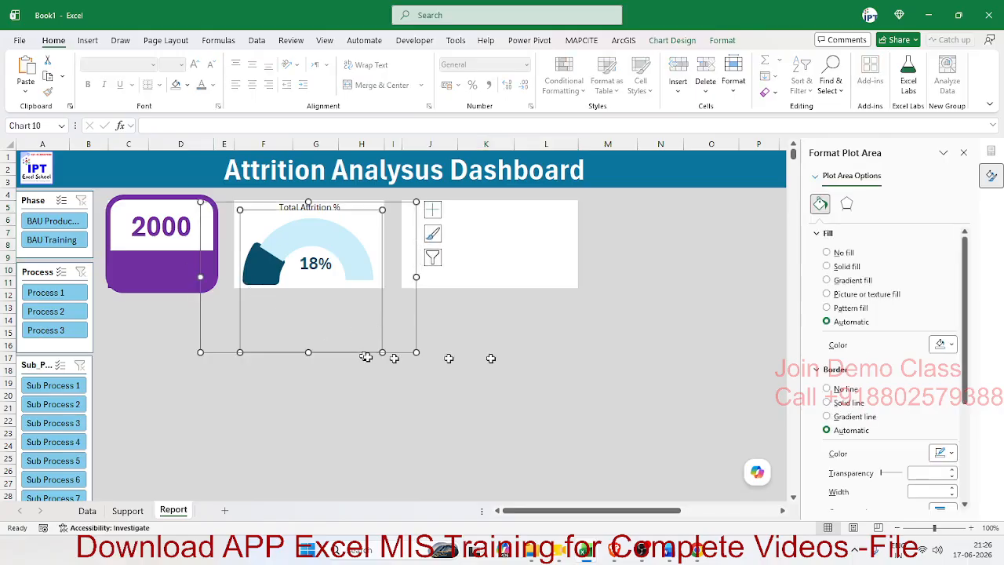
left_click(591, 326)
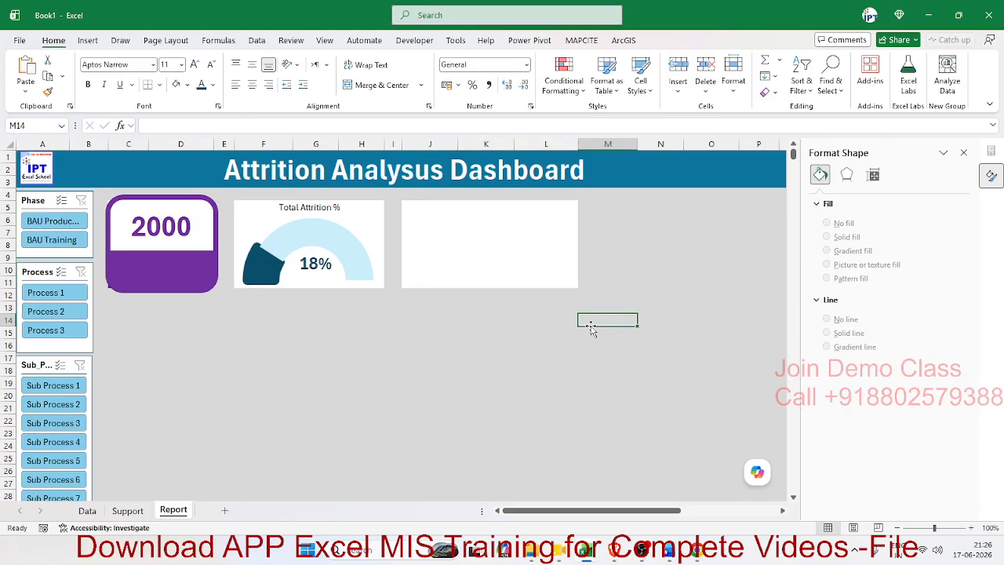
left_click(964, 152)
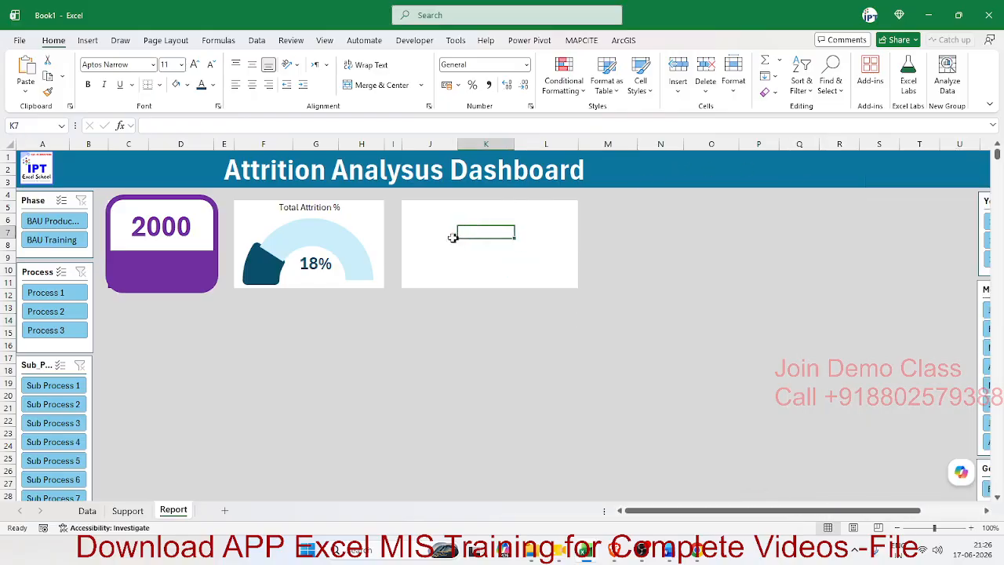
Insert a PivotTable from the DT table at cell A9 of the Support sheet.
left_click(129, 513)
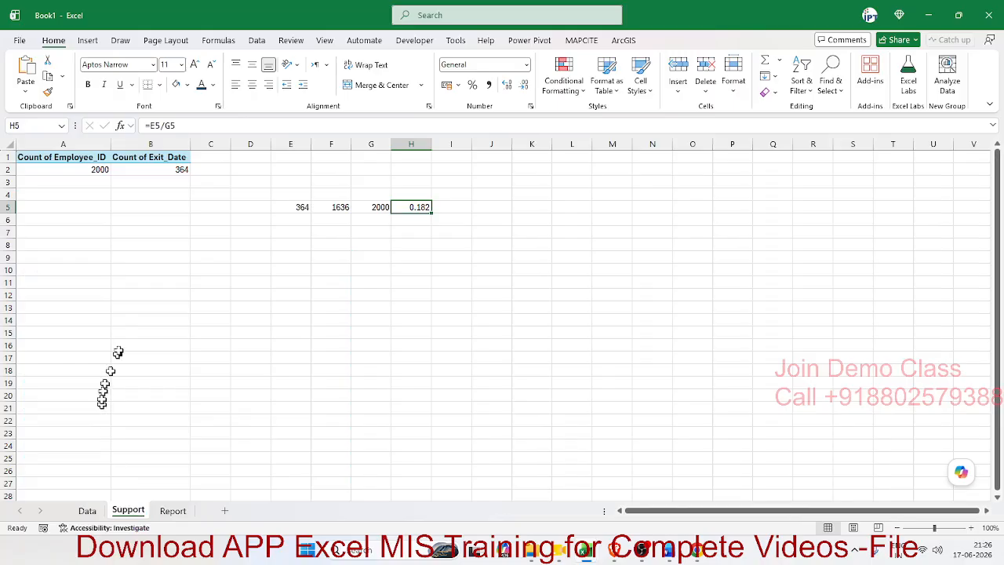
left_click(65, 256)
left_click(91, 40)
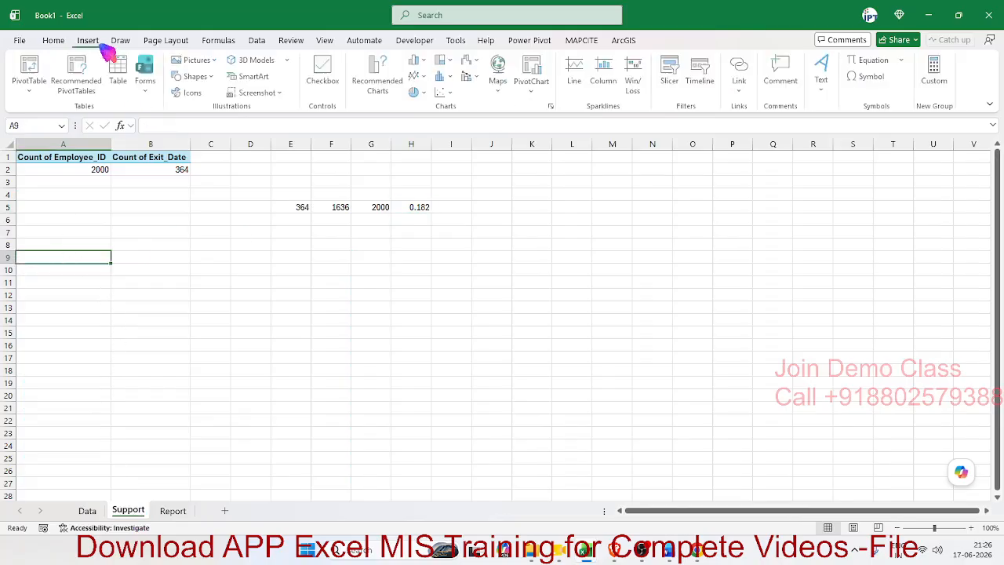
left_click(45, 66)
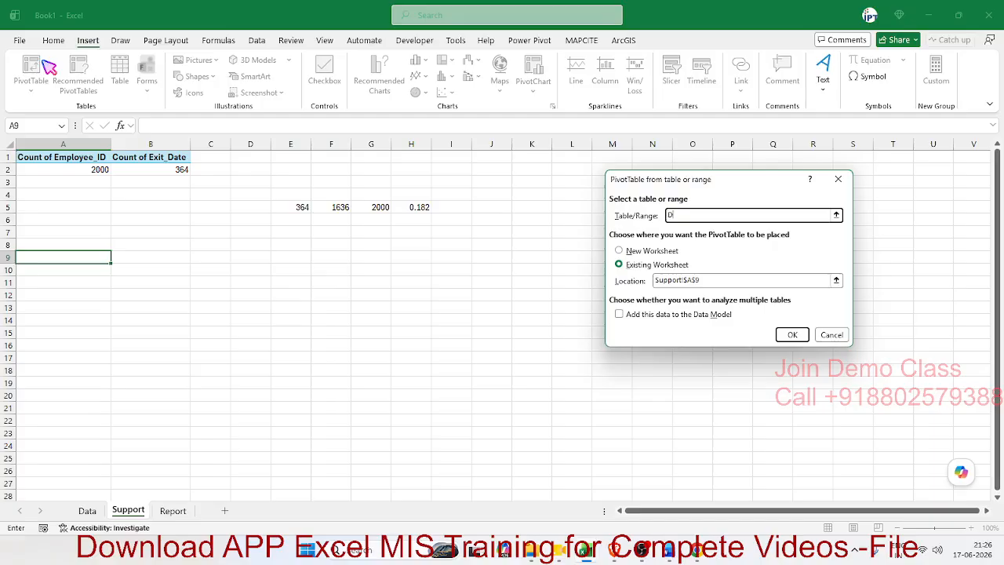
type("DT")
key("Return")
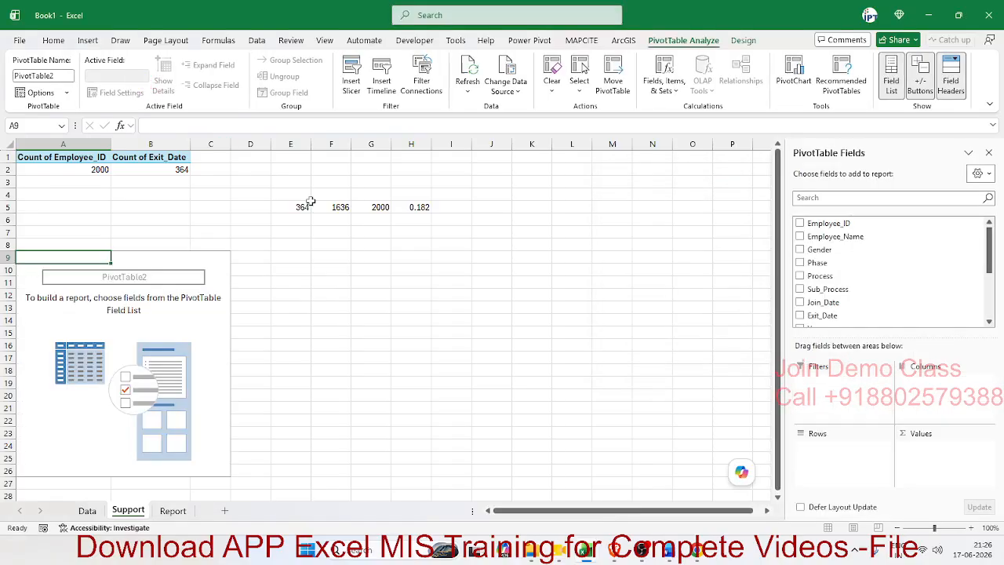
Lay out the new PivotTable with Year as rows and the count of Exit_Date as values.
scroll(827, 287, "down", 3)
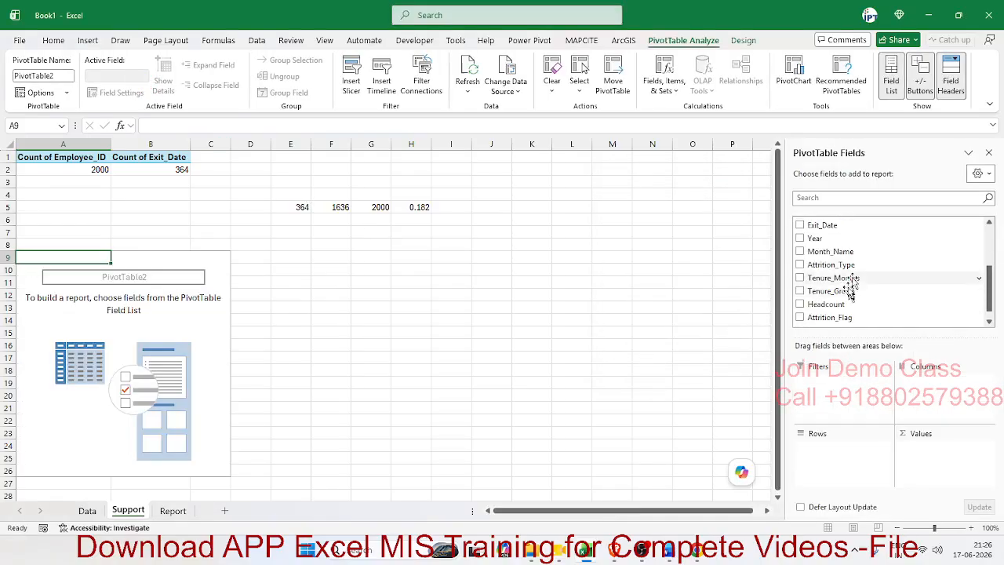
left_click_drag(820, 239, 836, 448)
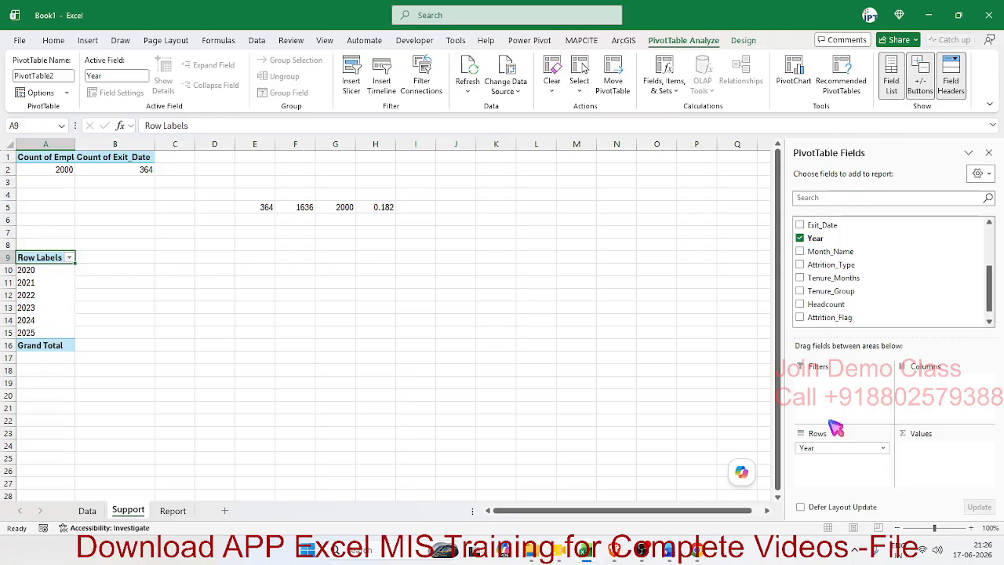
scroll(841, 251, "up", 2)
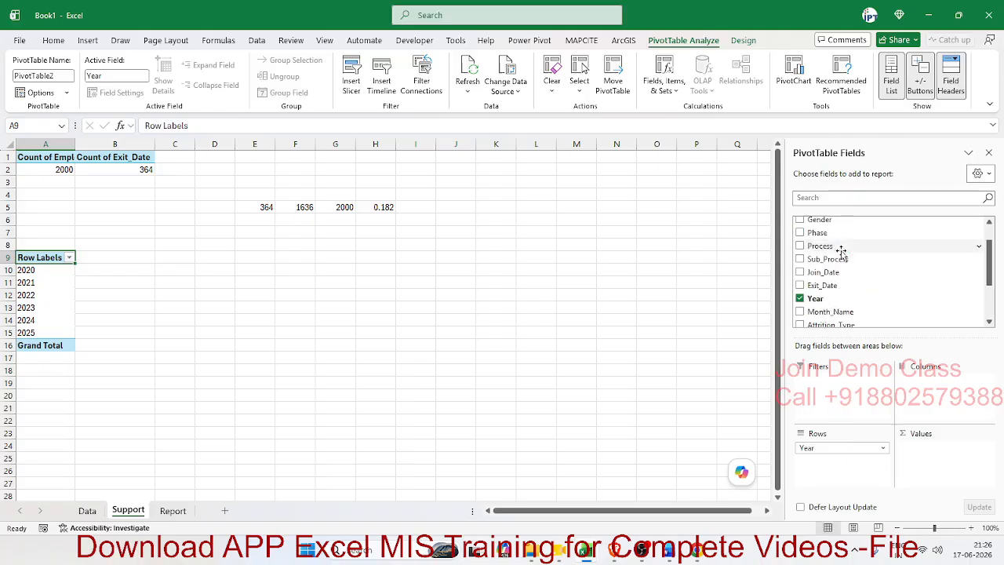
scroll(844, 267, "down", 2)
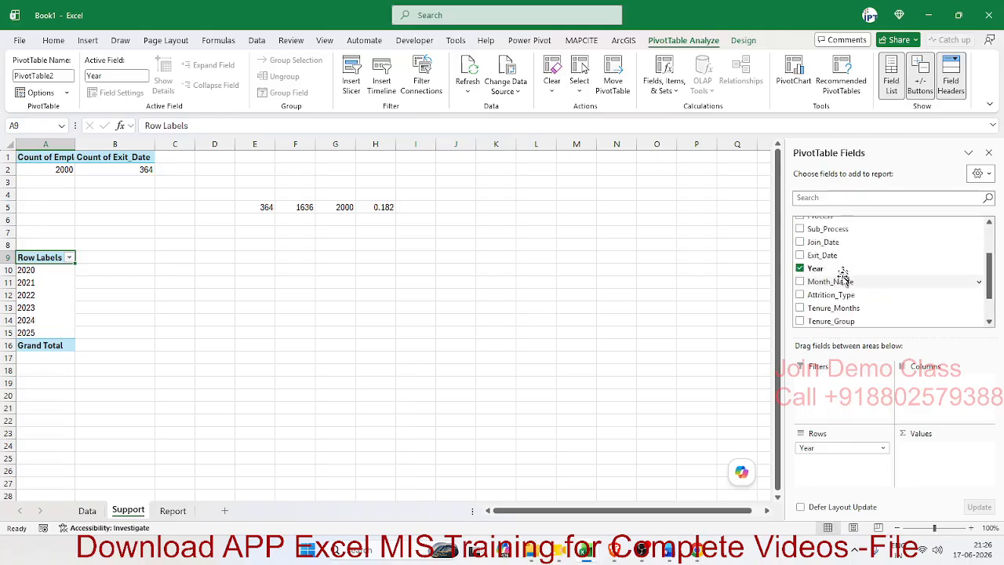
scroll(840, 306, "up", 3)
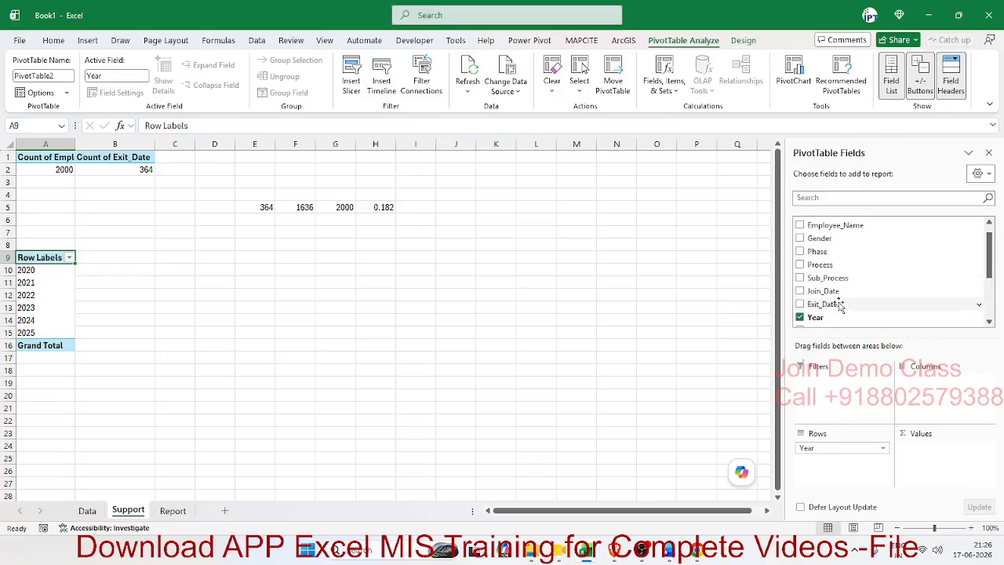
left_click_drag(838, 306, 920, 464)
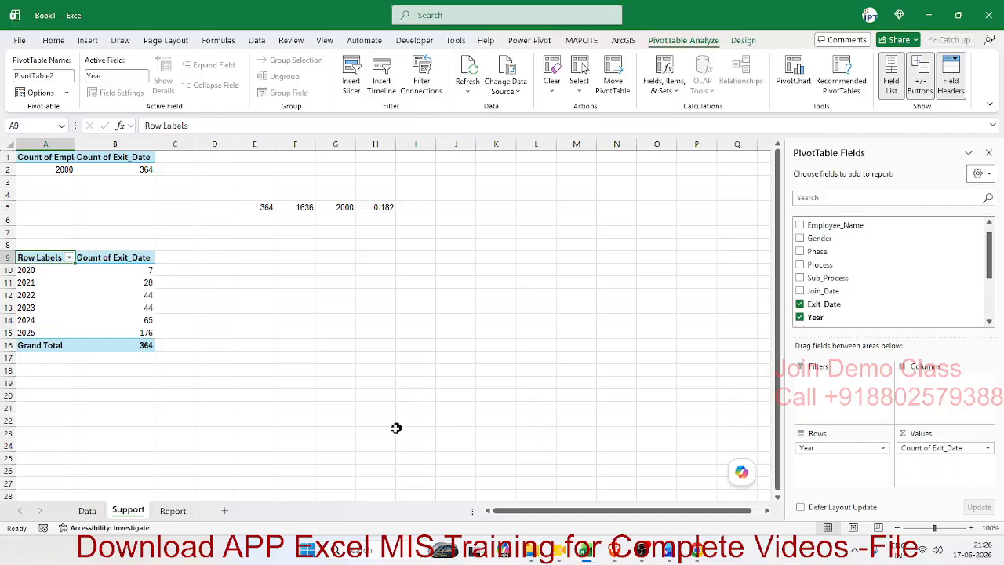
Enter the current-year formula =YEAR(TODAY()) in cell E9 beside the yearly PivotTable.
left_click(271, 262)
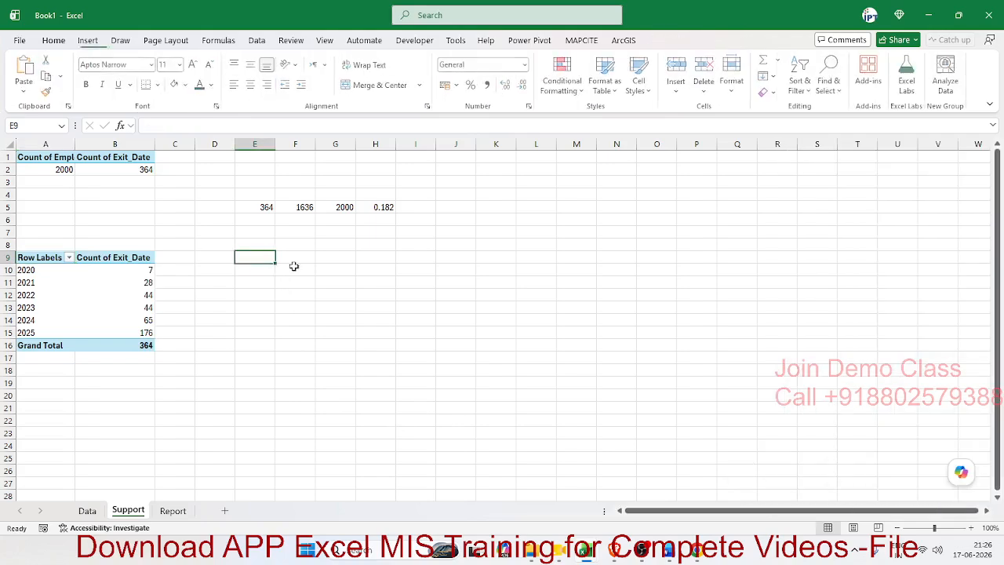
type("=")
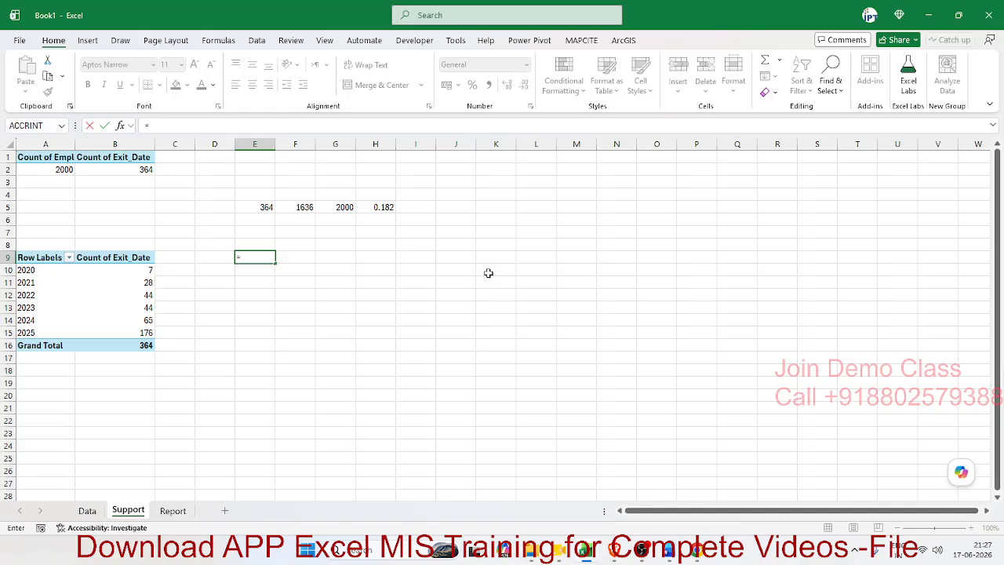
type("ye")
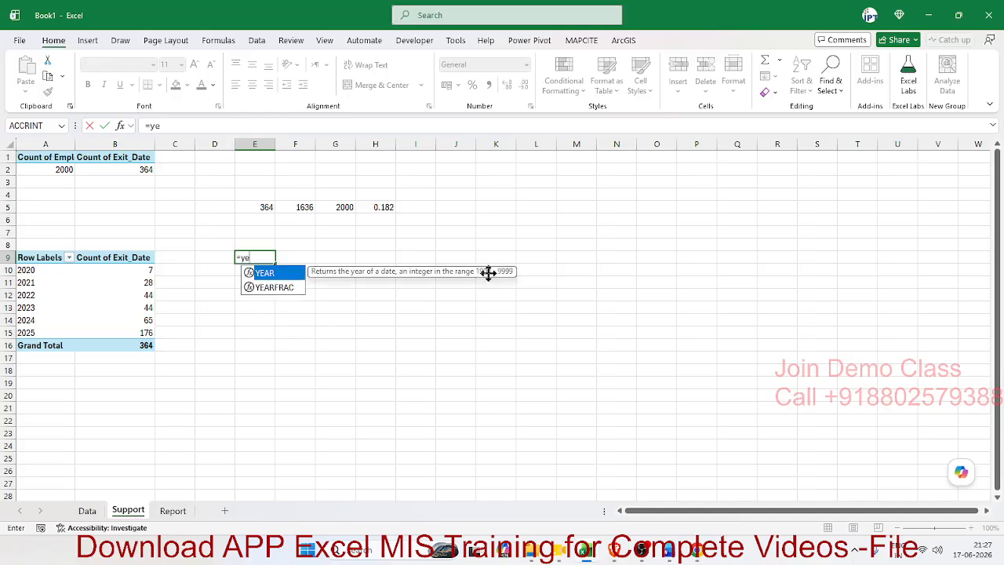
key("Tab")
type("tod")
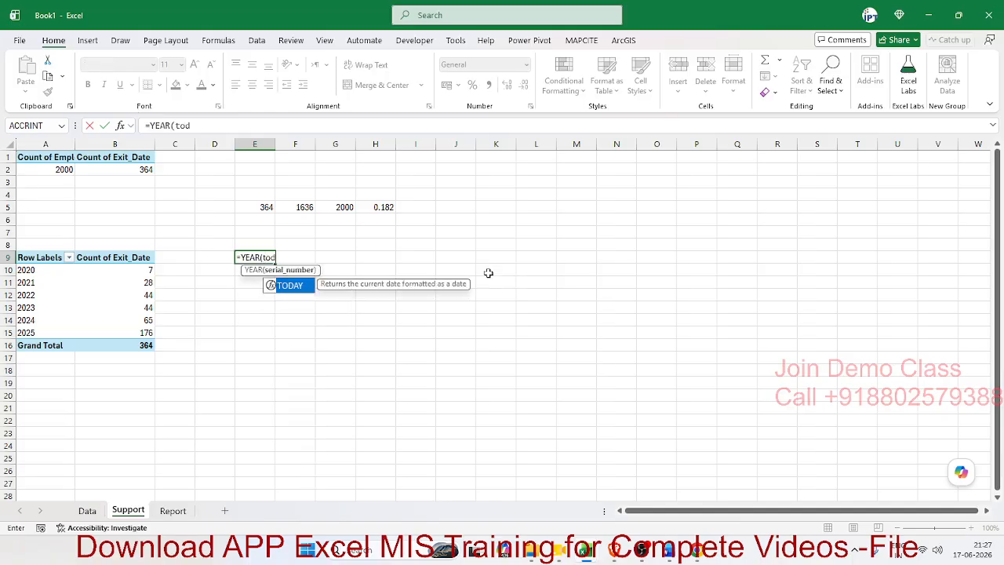
key("Tab")
type("))")
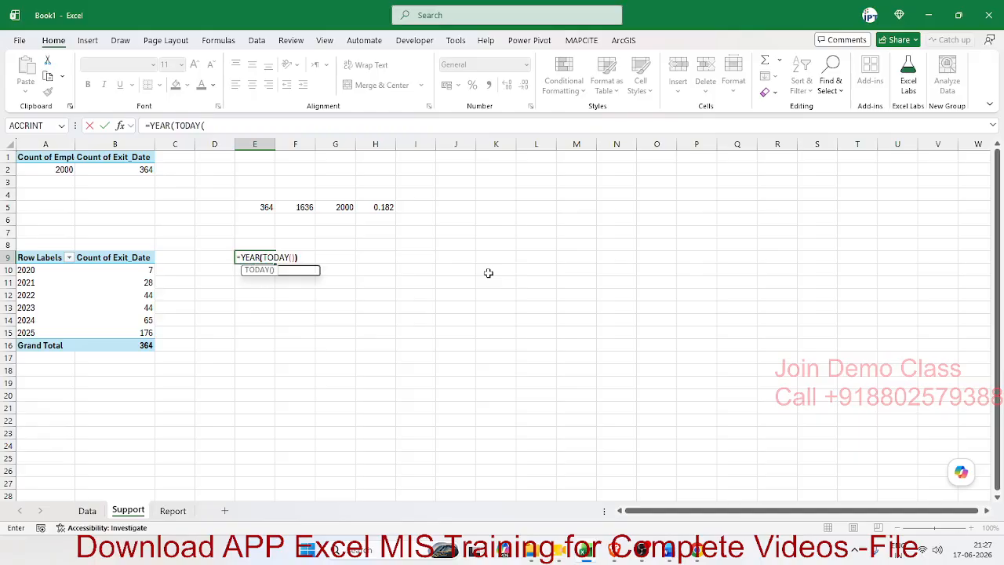
key("Return")
key("Up")
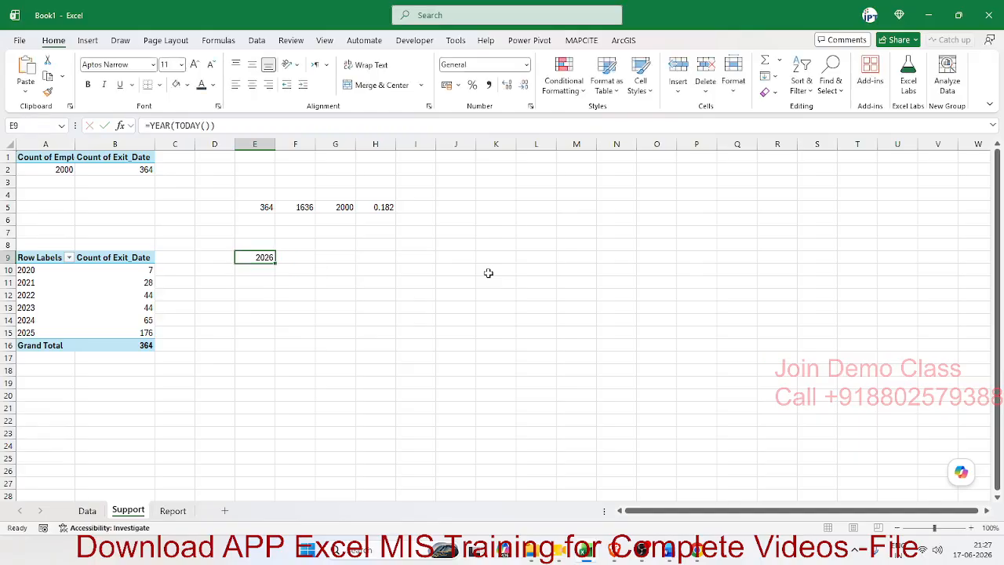
Extend the year formula in E9 to =YEAR(TODAY())-1 so it gives the previous year.
left_click(227, 127)
type("-")
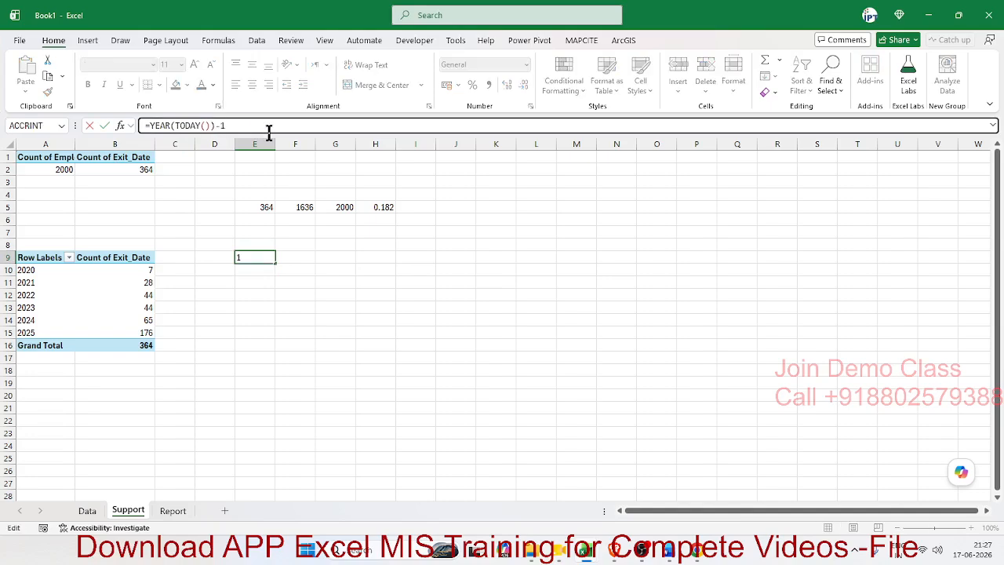
type("1")
key("Return")
key("Up")
Build a formula in F9 that references the PivotTable's 2025 Exit_Date count in B15.
key("Right")
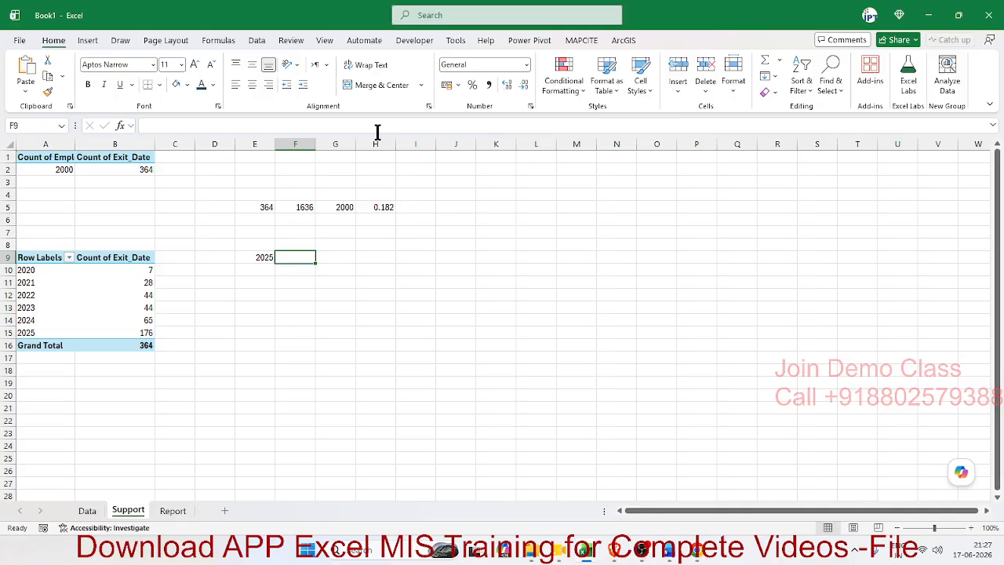
type("=")
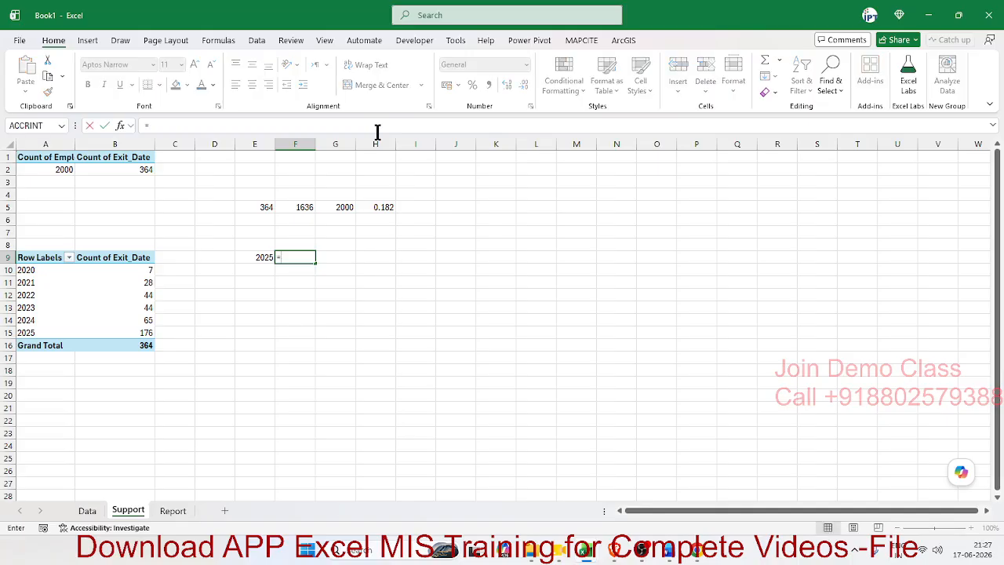
key("Left")
key("Left")
key("Left")
key("Left")
key("Down")
key("Down")
key("Down")
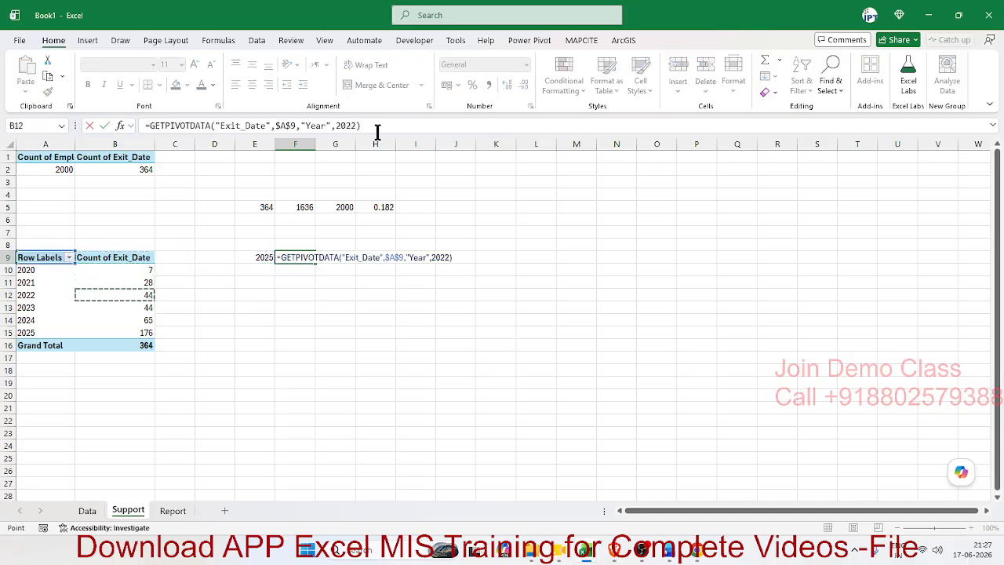
key("Down")
key("Down")
key("Down")
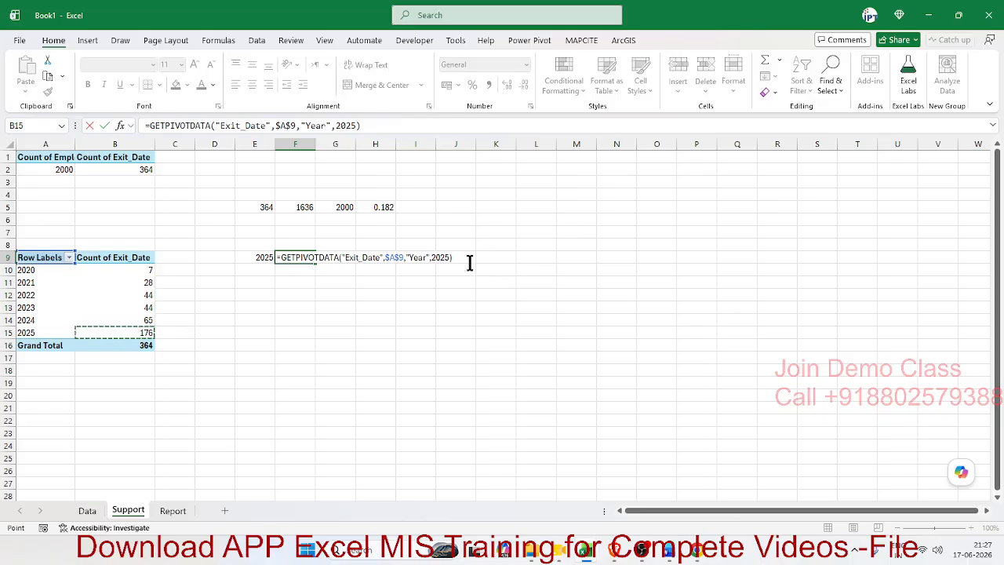
Replace the fixed year 2025 in F9's GETPIVOTDATA formula with a reference to cell E9.
double_click(444, 257)
key("BackSpace")
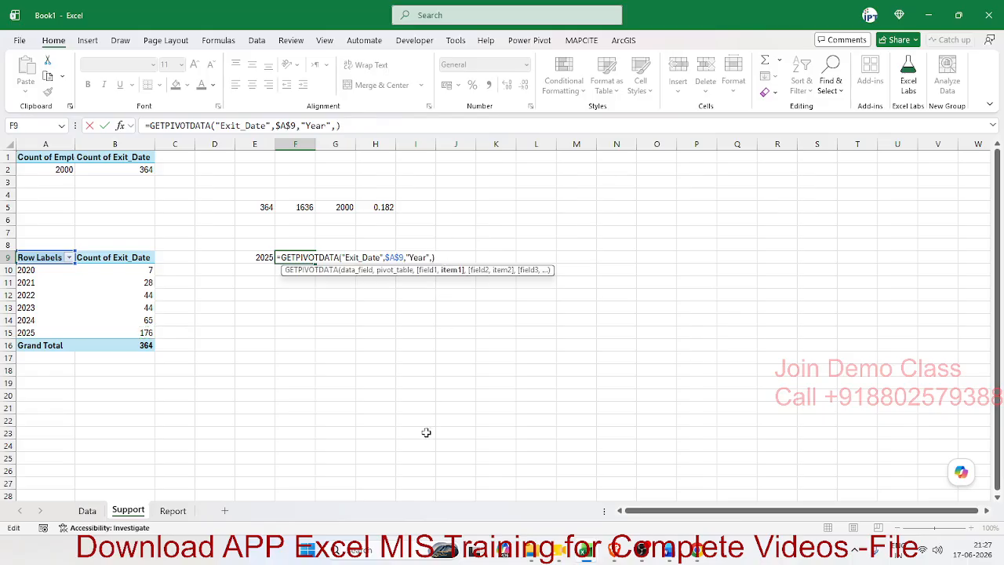
left_click(256, 258)
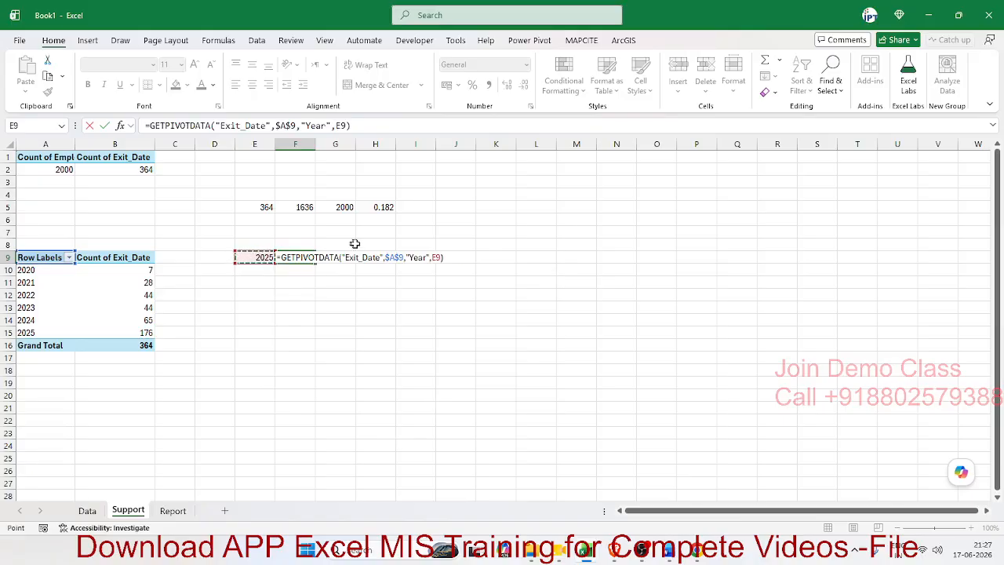
key("Return")
left_click(306, 258)
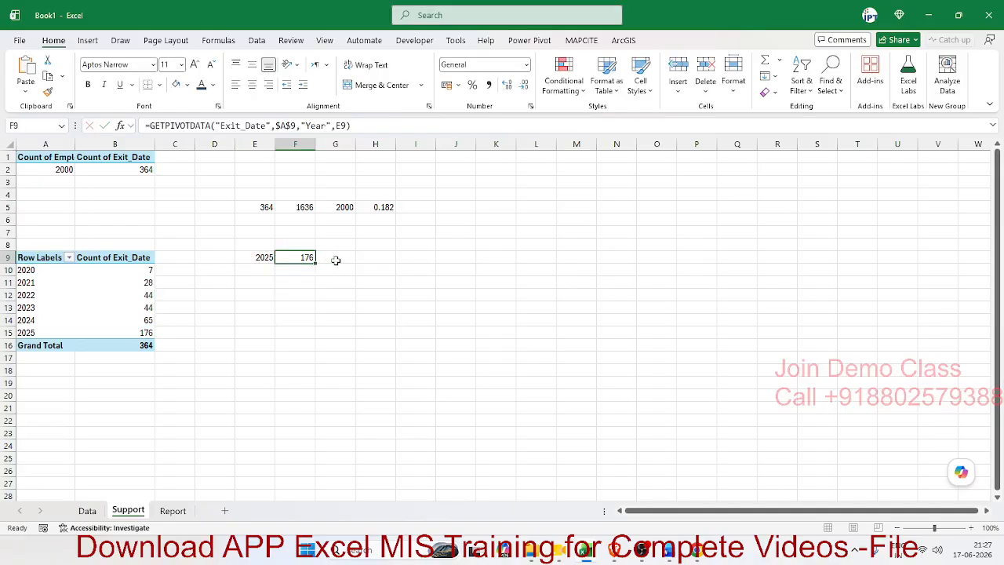
Reference the yearly PivotTable's grand total of Exit_Date in cell G9.
left_click(334, 260)
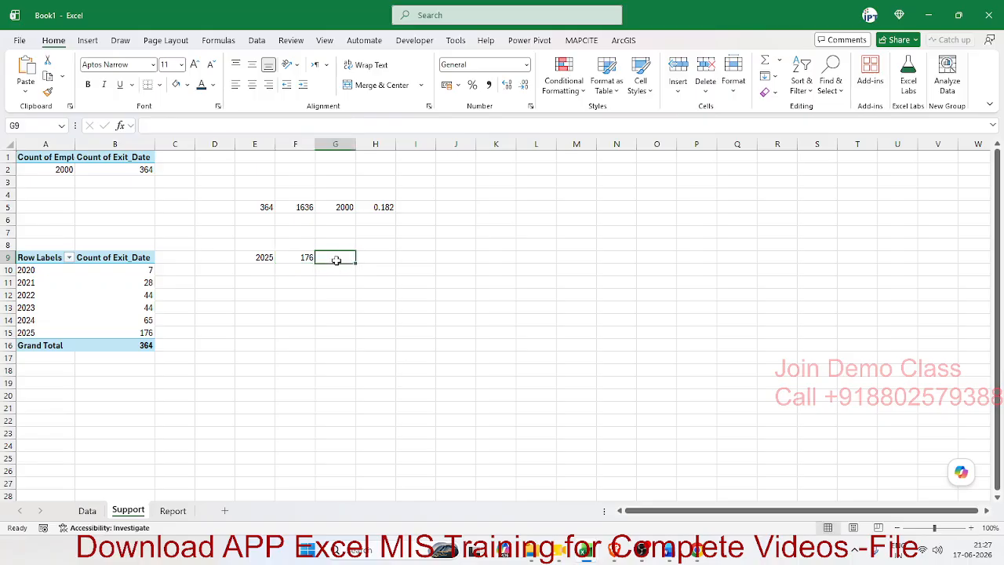
type("=")
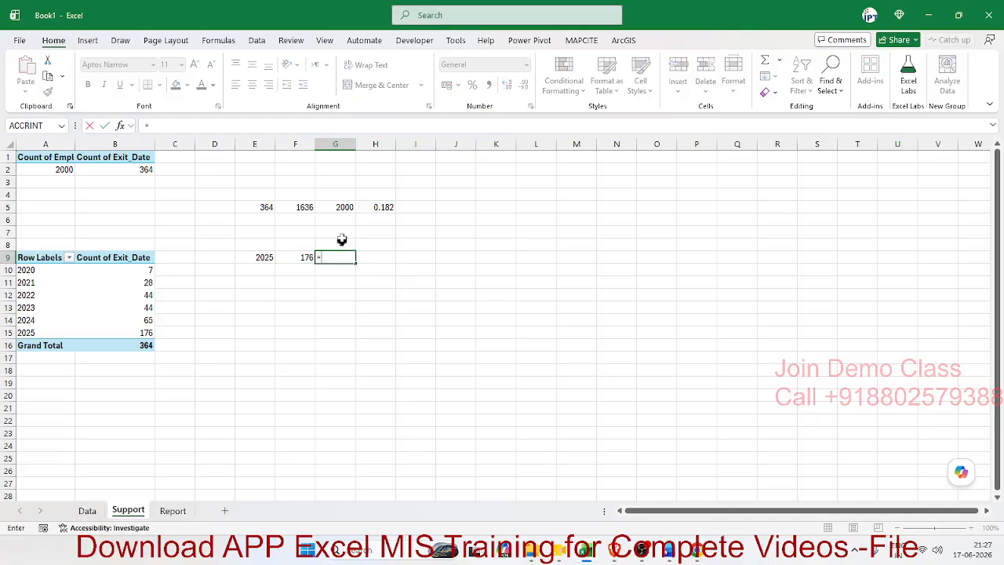
left_click(148, 345)
key("Return")
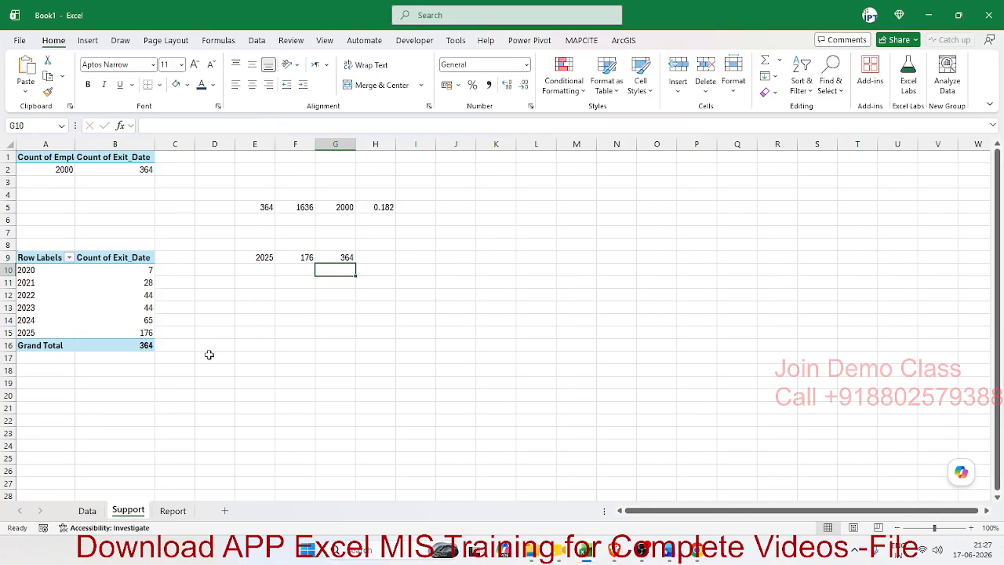
Extend the grand-total formula in G9 to subtract F9, giving =GETPIVOTDATA("Exit_Date",$A$9)-F9.
left_click(349, 258)
left_click(382, 266)
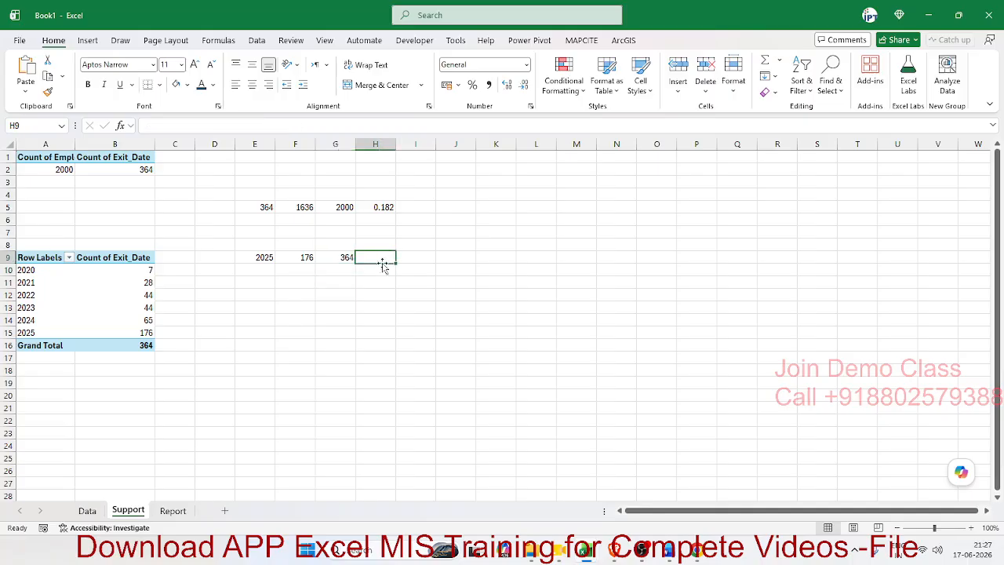
key("Left")
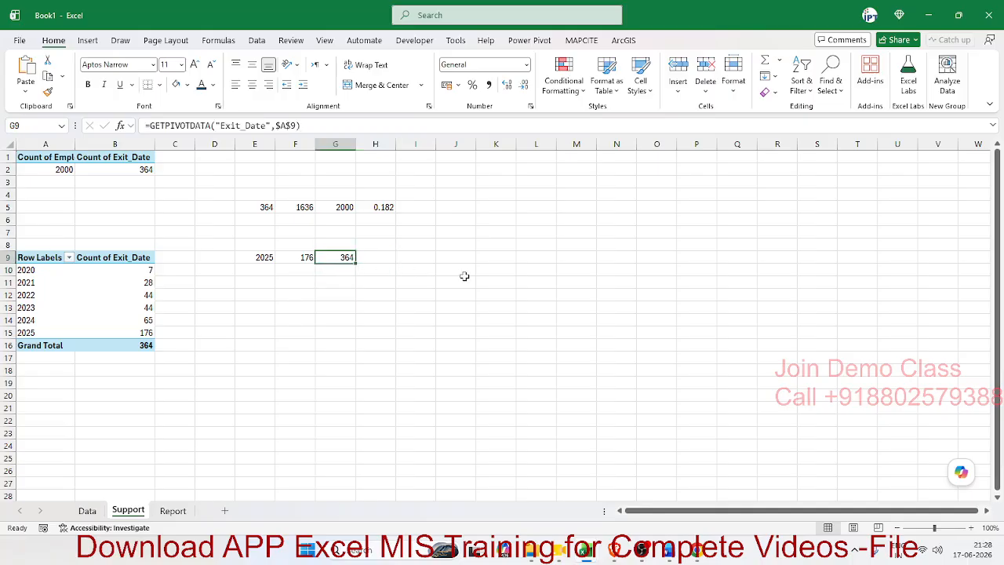
left_click(353, 125)
type("-")
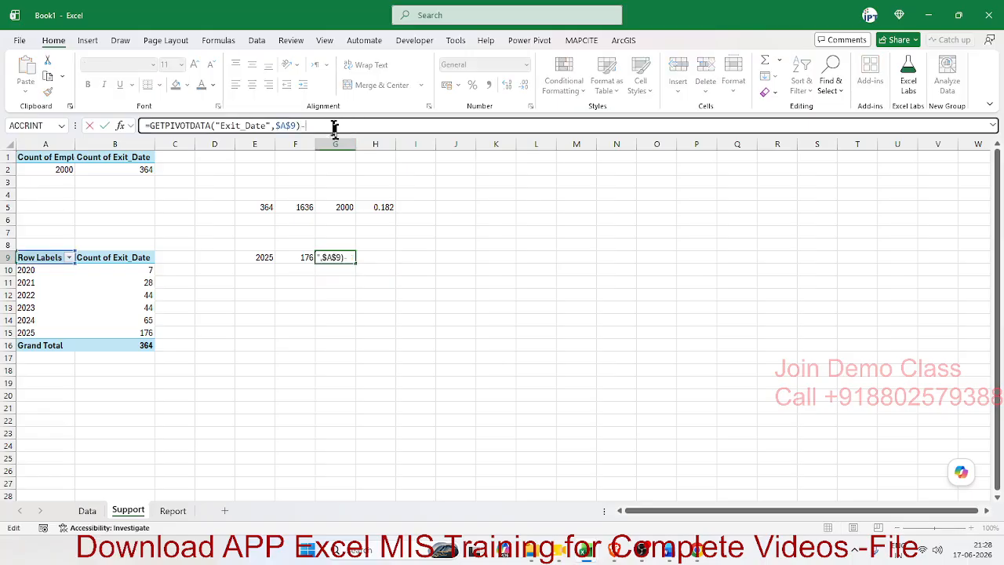
left_click(303, 256)
key("Return")
key("Up")
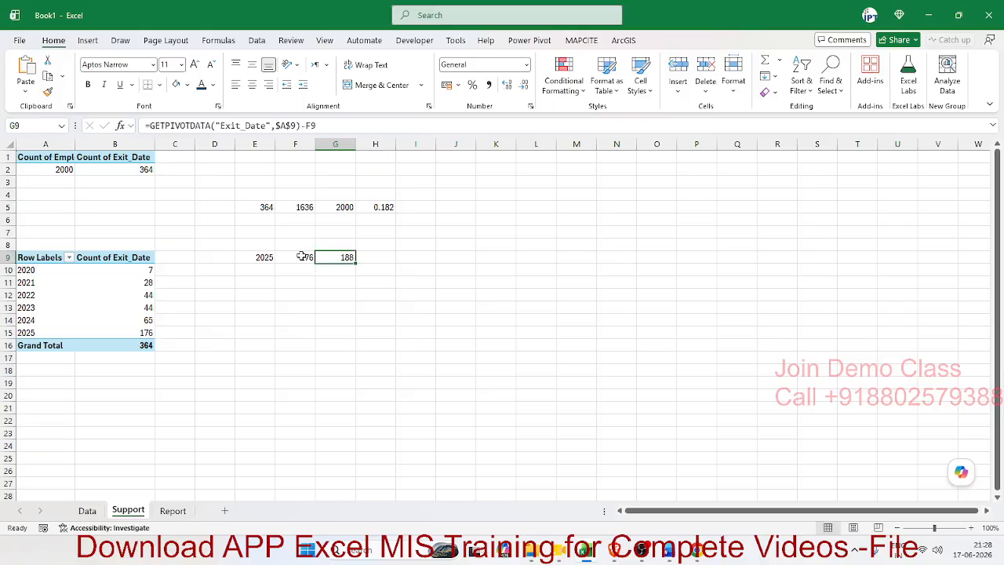
Enter the formula =F9+G9 in cell H9 to total the two exit counts.
key("Right")
type("=")
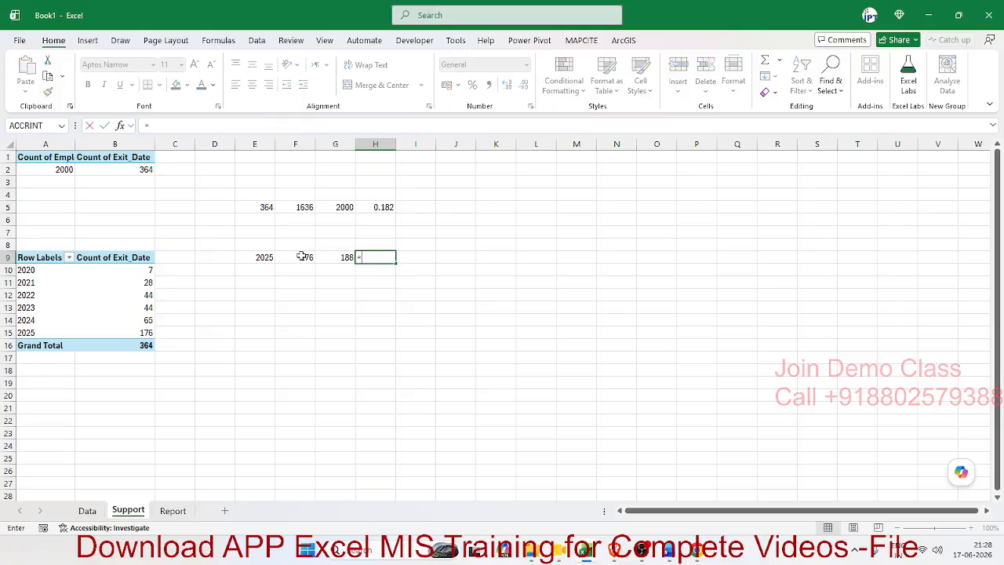
left_click(306, 259)
type("+")
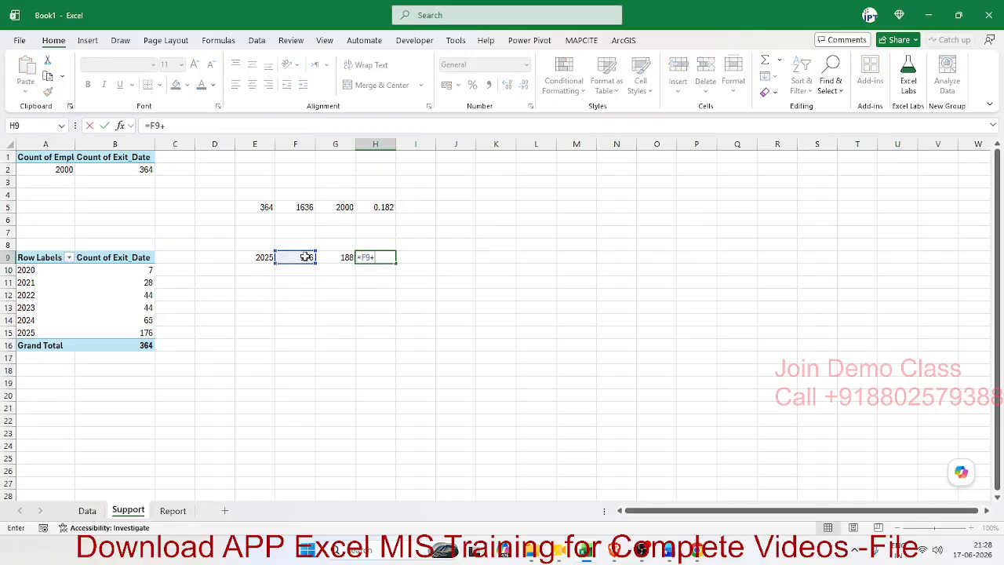
left_click(336, 258)
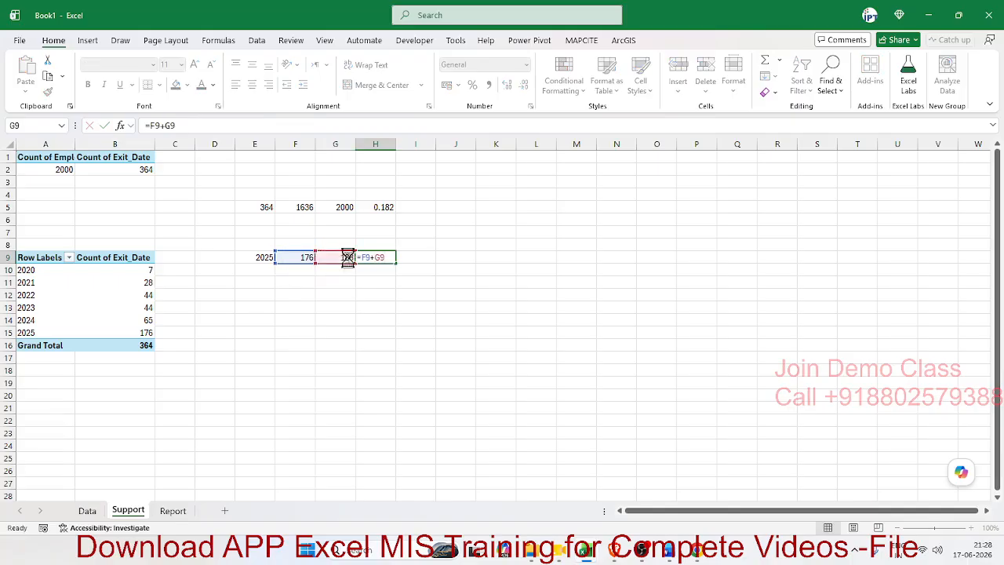
key("Return")
Insert a doughnut chart based on the values in F9:H9.
left_click_drag(312, 259, 379, 259)
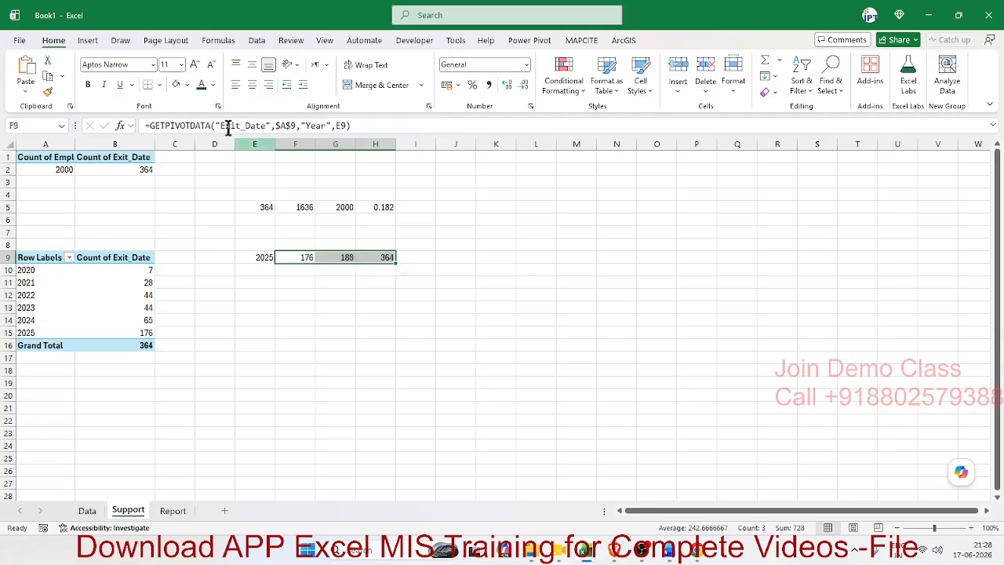
left_click(88, 40)
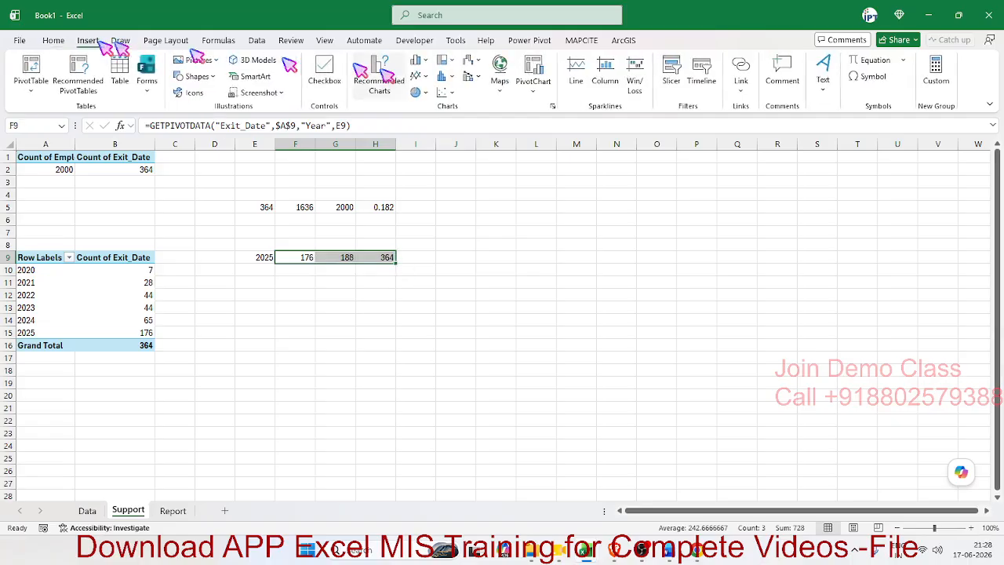
left_click(420, 91)
left_click(427, 258)
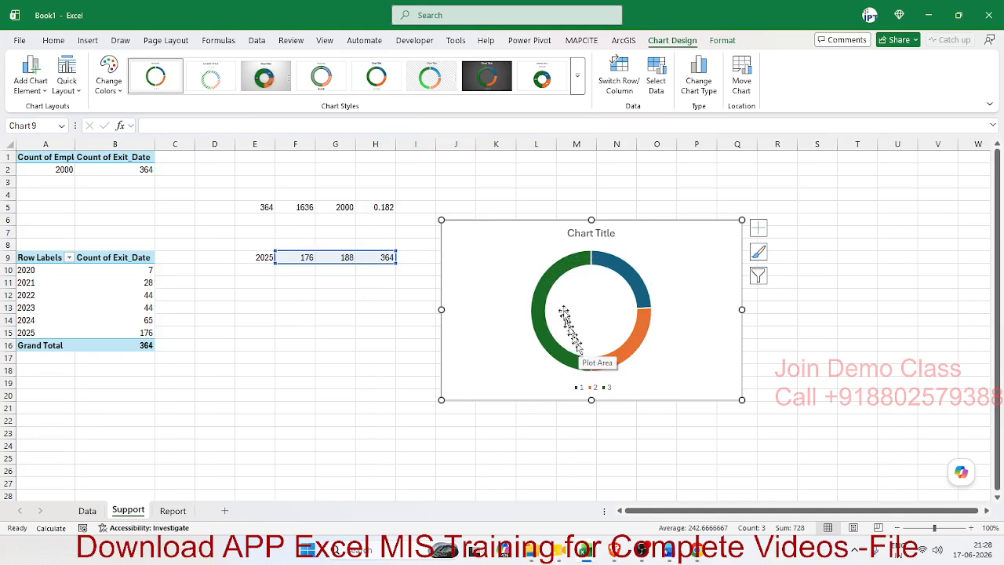
Set the doughnut series' angle of first slice to 270° and its hole size to 55%.
left_click(555, 280)
right_click(565, 288)
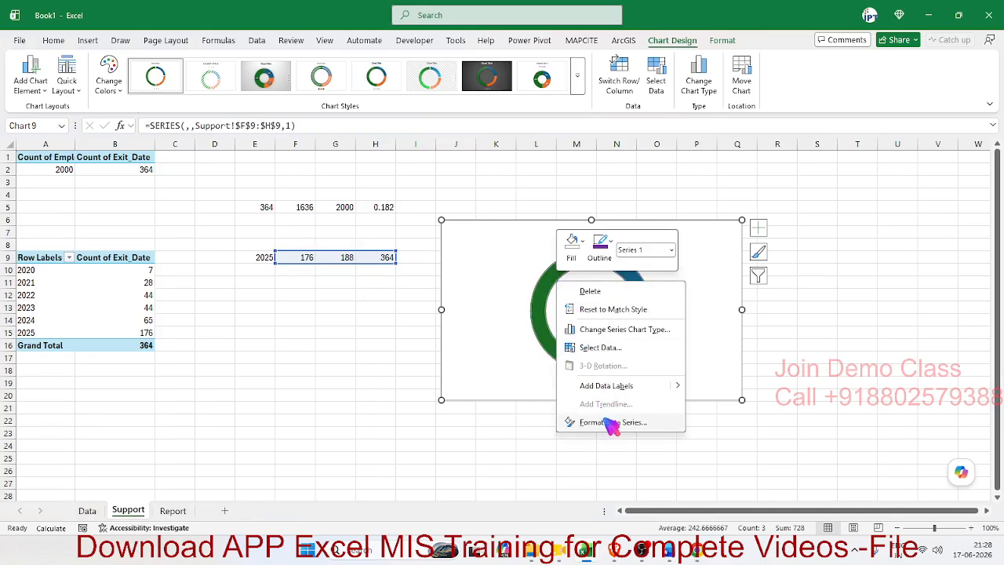
left_click(600, 417)
left_click_drag(925, 264, 906, 265)
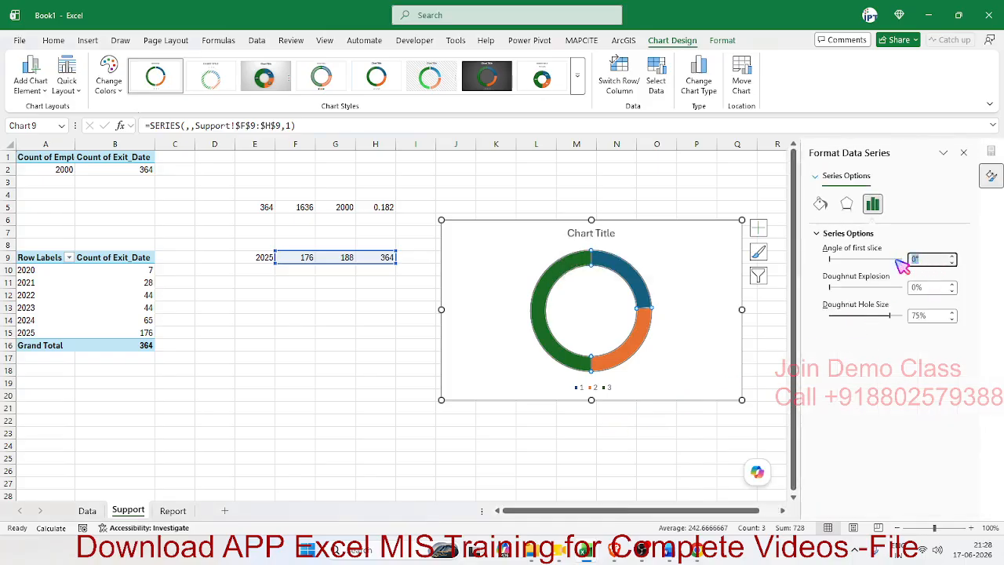
key("Return")
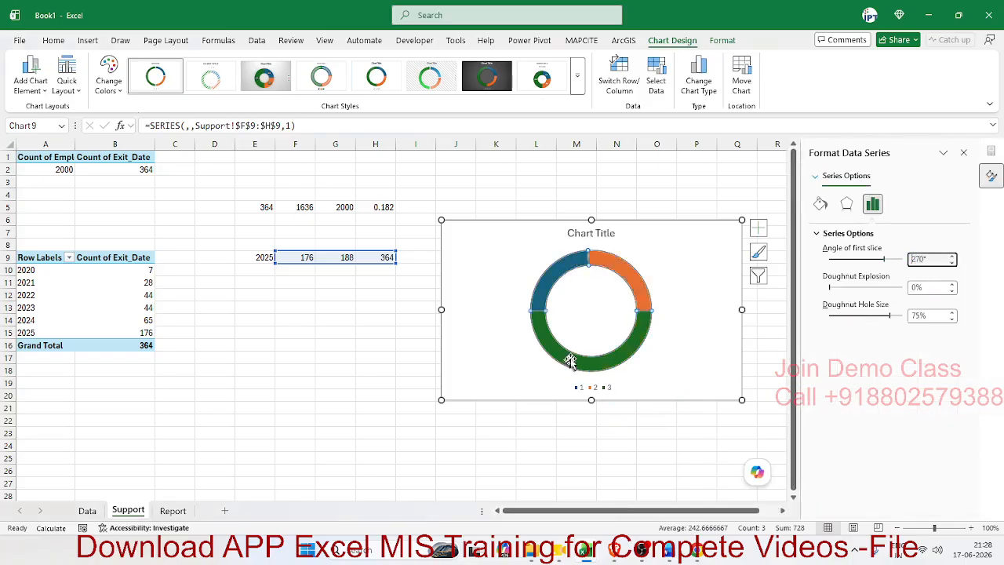
left_click(869, 316)
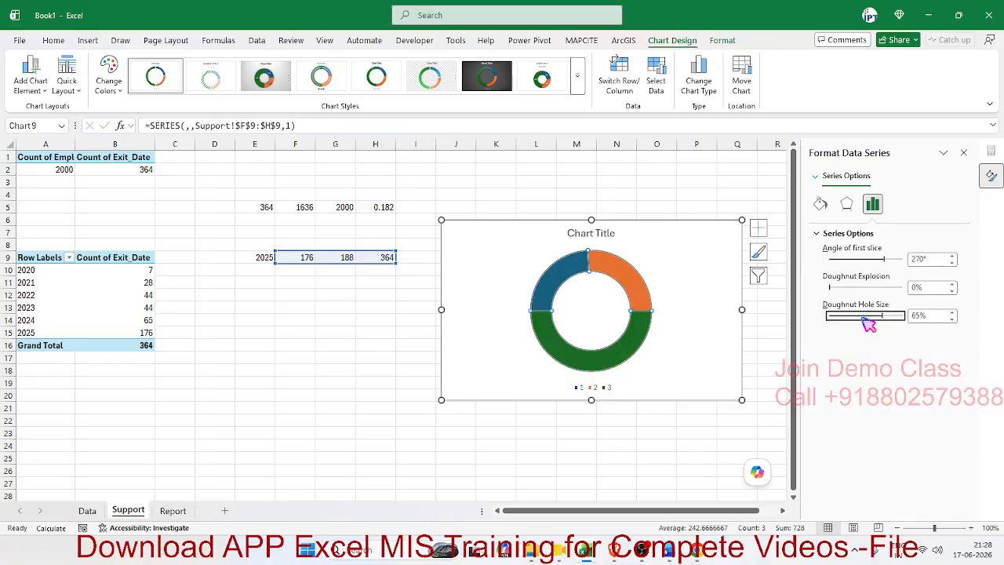
left_click(876, 316)
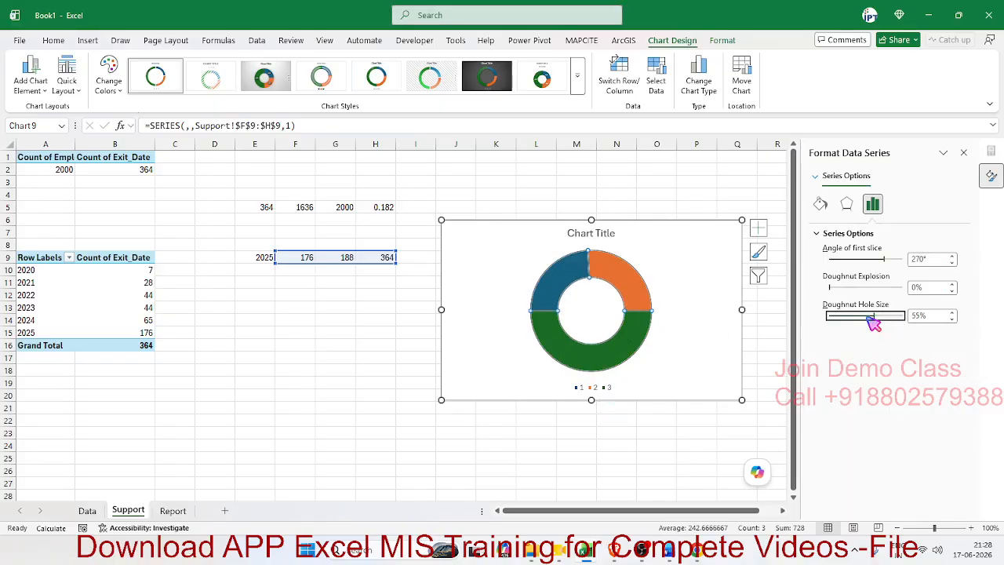
Hide the doughnut's lower half by giving the H9 slice no fill and no border line.
left_click(560, 350)
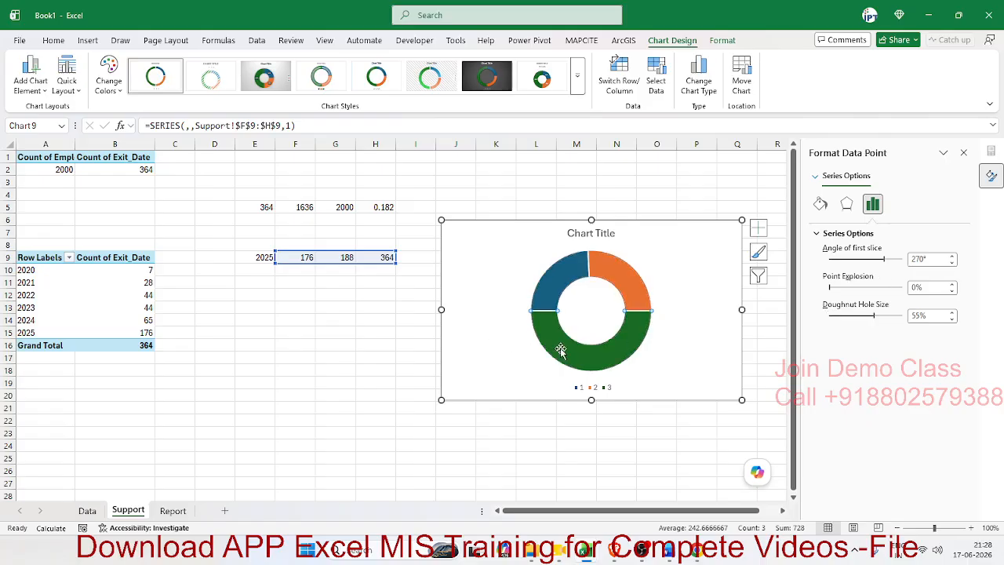
left_click(819, 204)
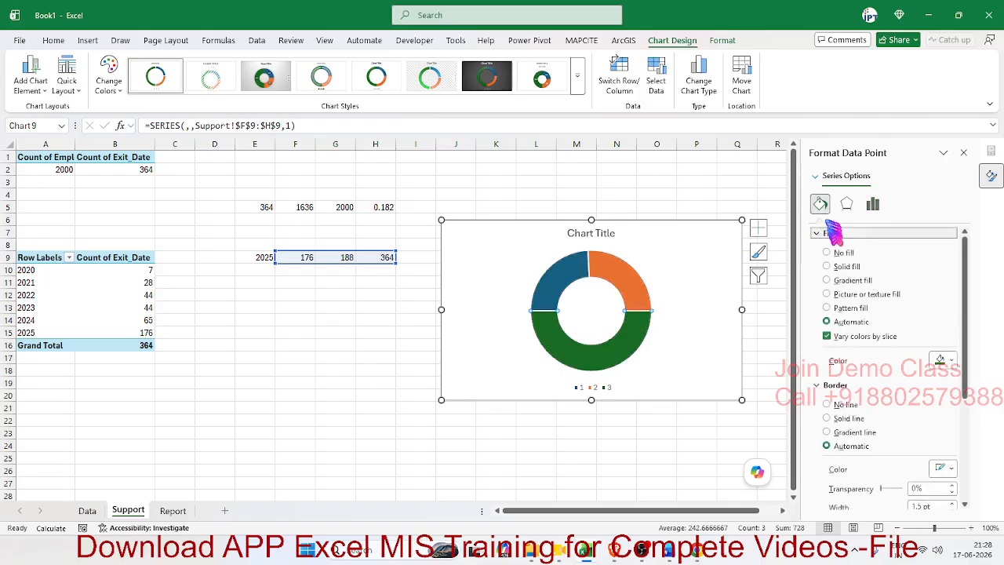
left_click(837, 253)
left_click(845, 378)
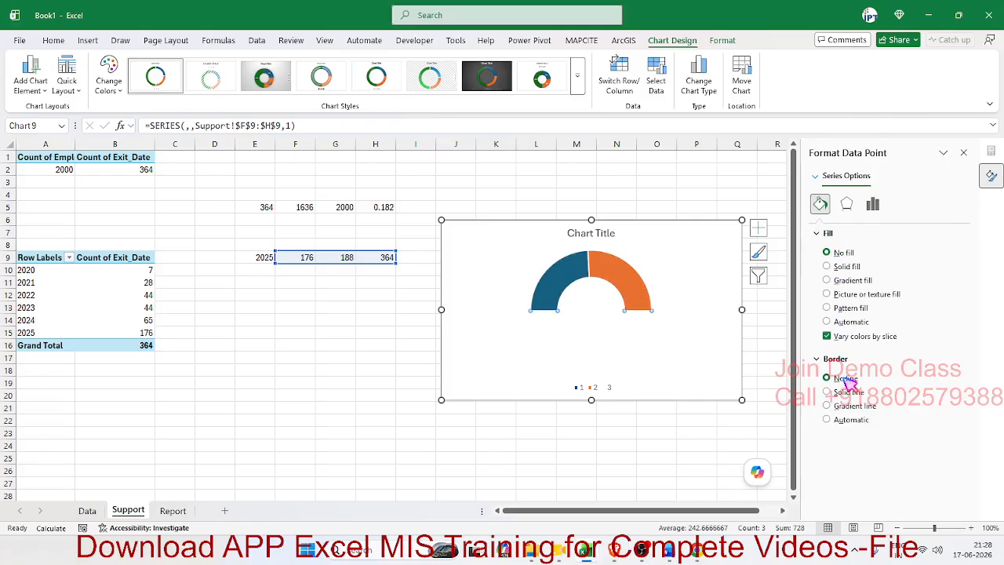
Give the G9 slice of the doughnut a solid fill in the lightest theme orange.
left_click(635, 273)
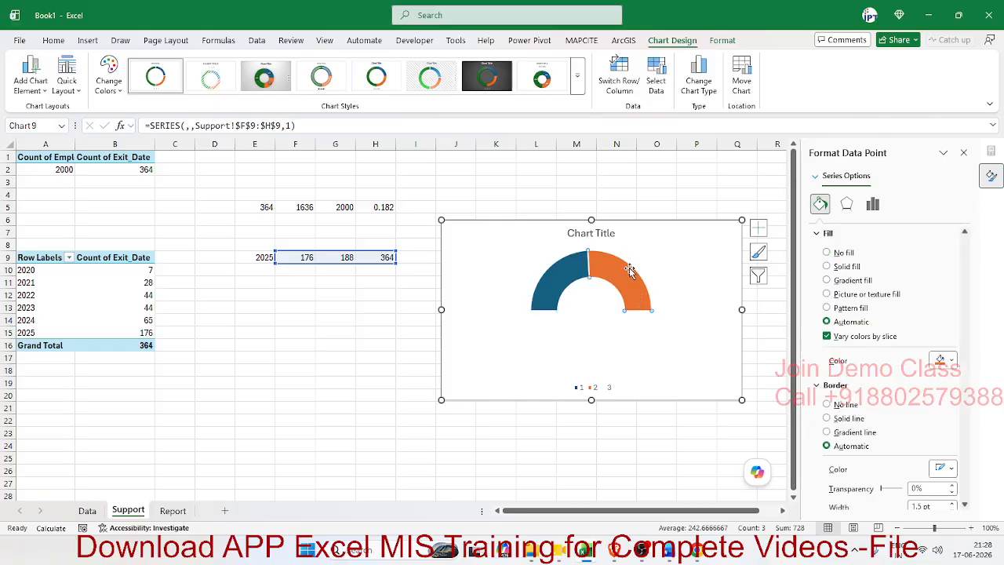
left_click(841, 268)
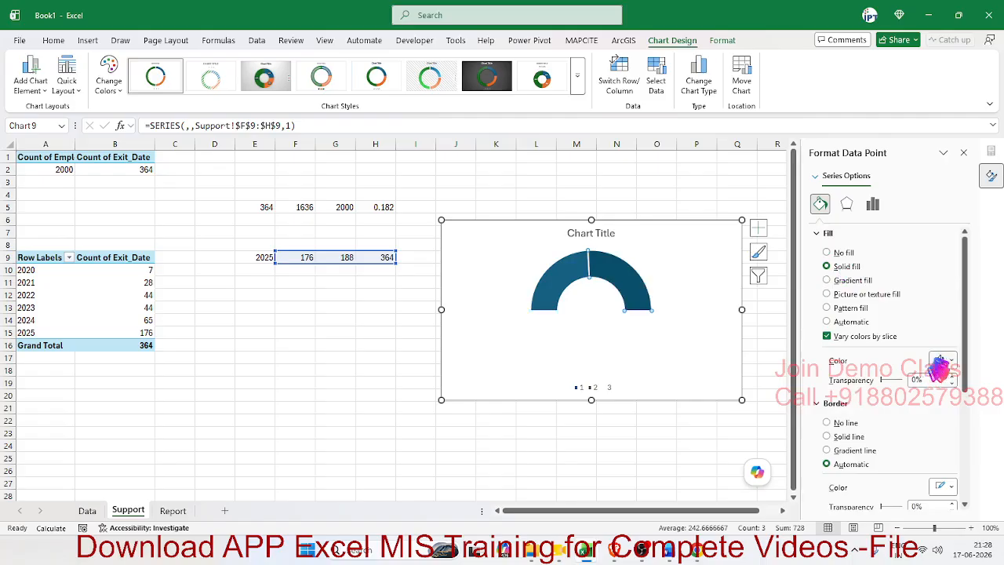
left_click(941, 361)
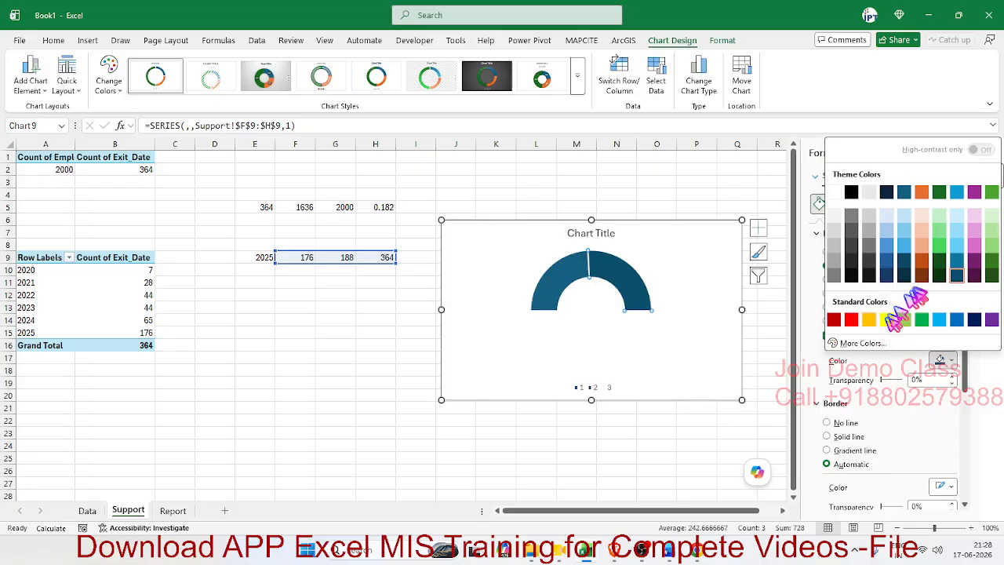
left_click(921, 210)
Fill the F9 slice with the darkest theme orange and remove the border lines of both visible slices.
left_click(582, 271)
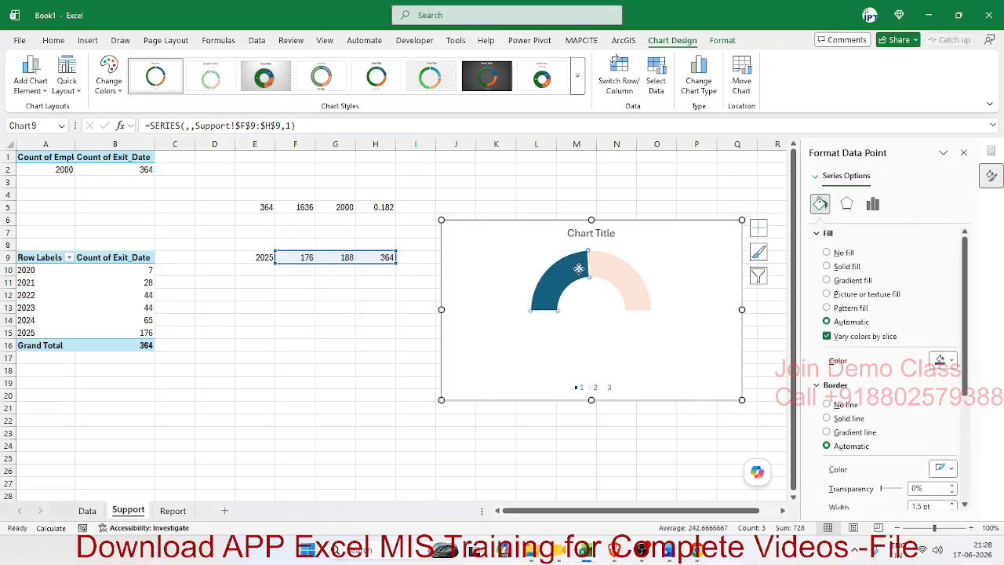
left_click(941, 360)
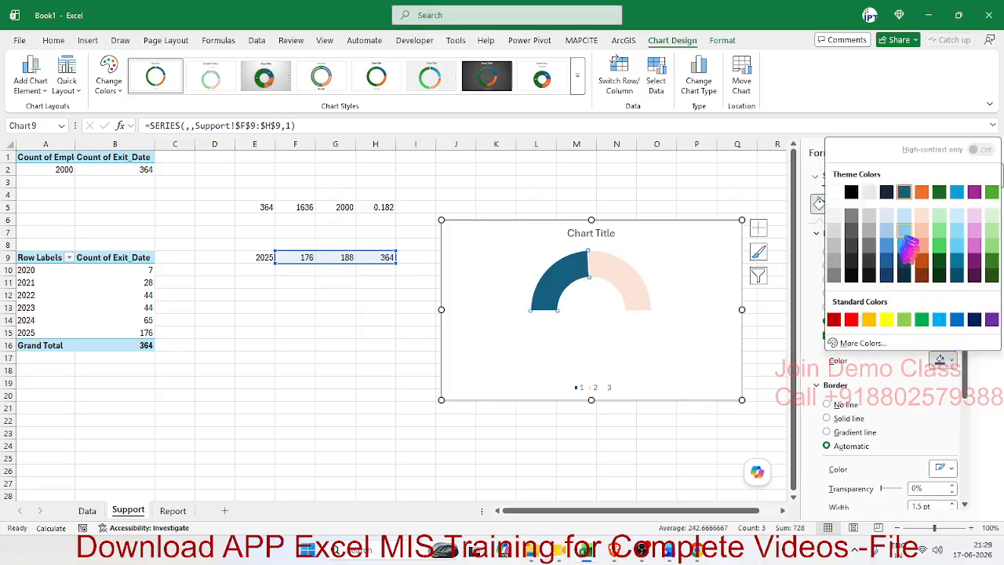
left_click(924, 275)
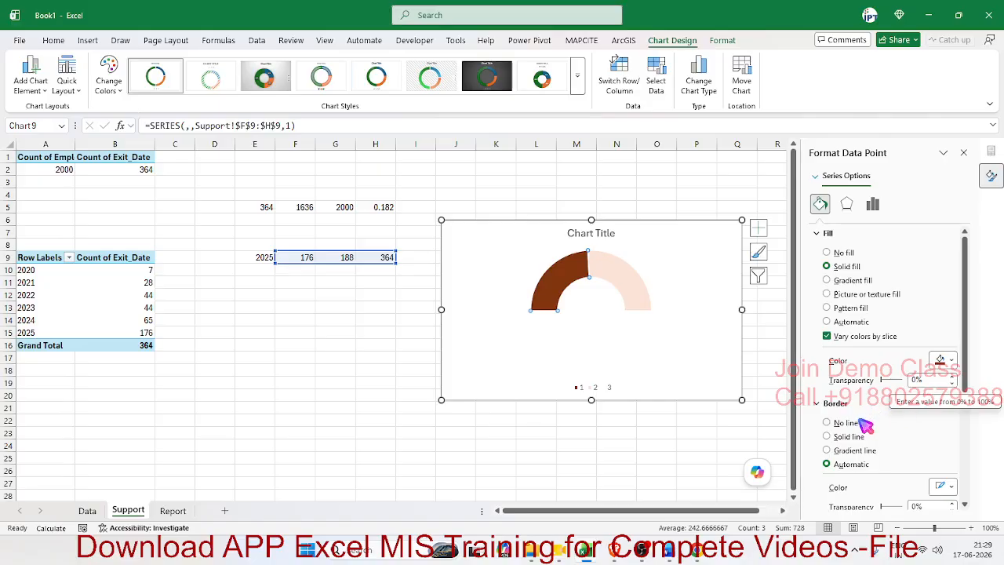
left_click(652, 301)
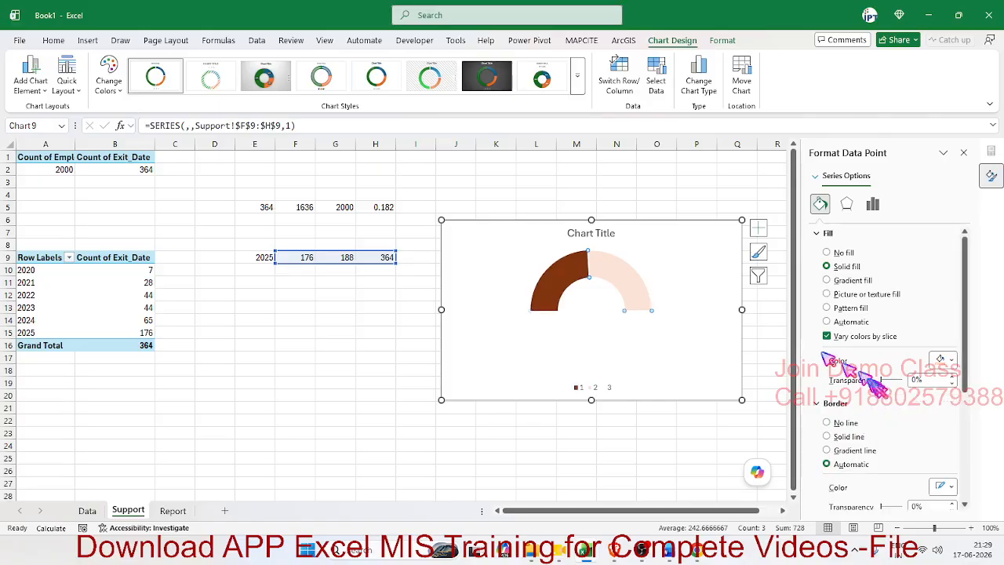
left_click(844, 423)
Remove the legend and the chart title from the half-doughnut chart.
left_click(758, 227)
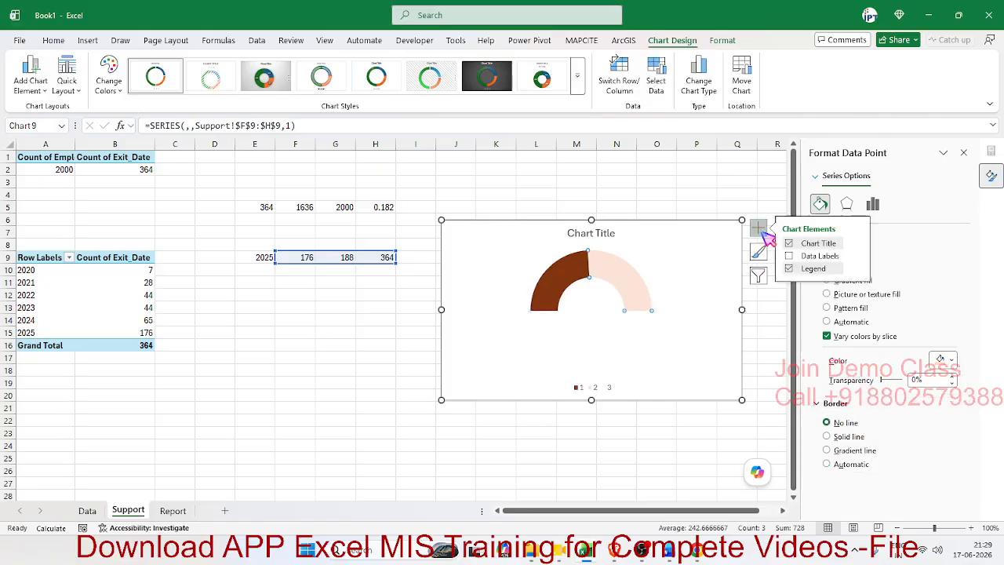
left_click(790, 269)
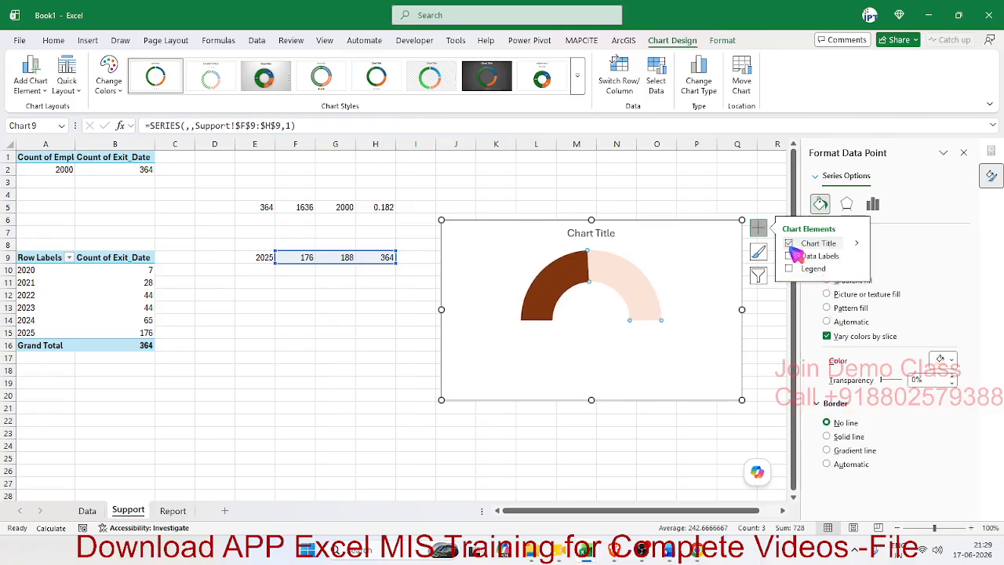
left_click(790, 244)
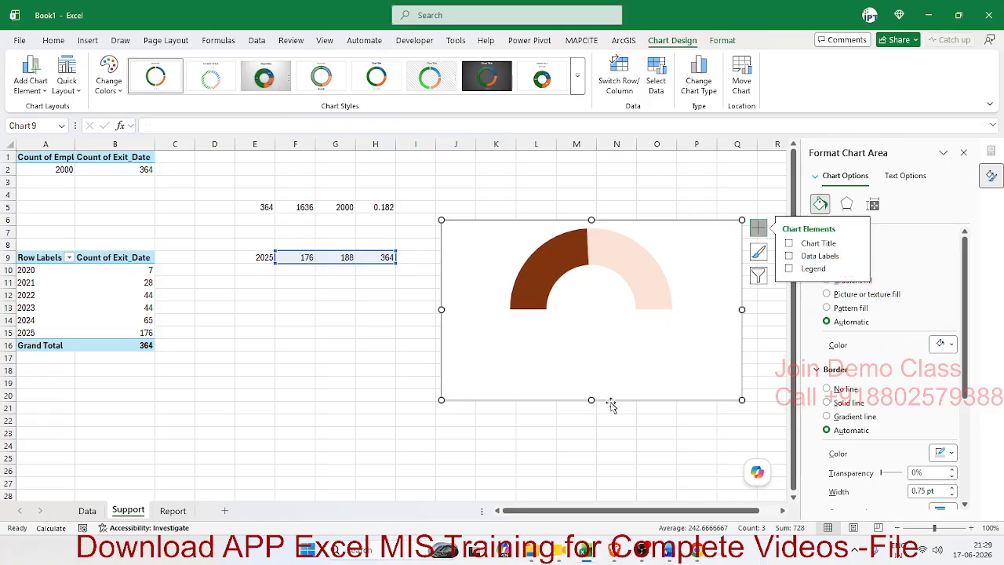
Select the half-doughnut's chart area for formatting.
left_click(612, 441)
left_click(613, 396)
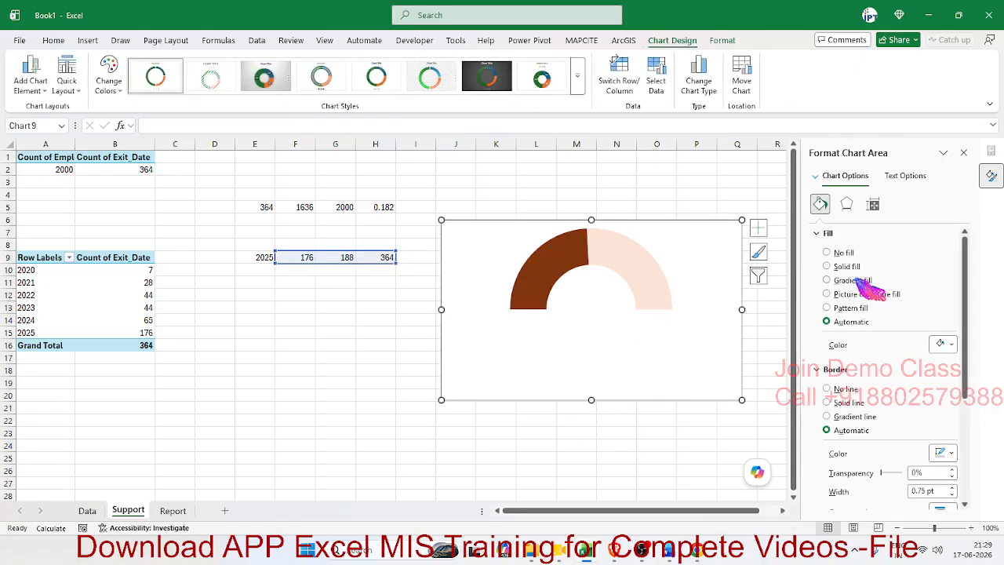
Give the half-doughnut chart's area no fill and move the chart from the Support sheet to the Report sheet.
left_click(844, 255)
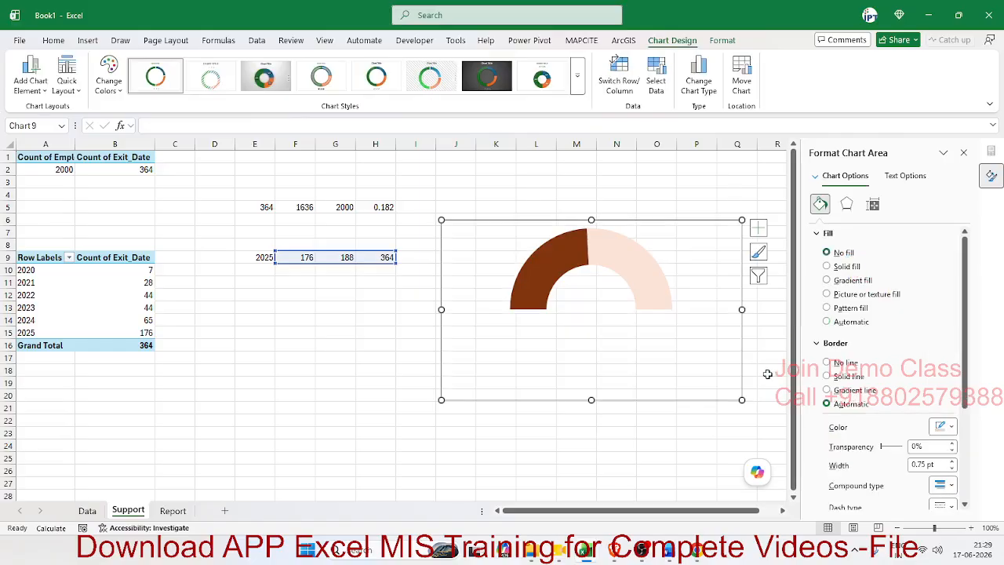
left_click(617, 441)
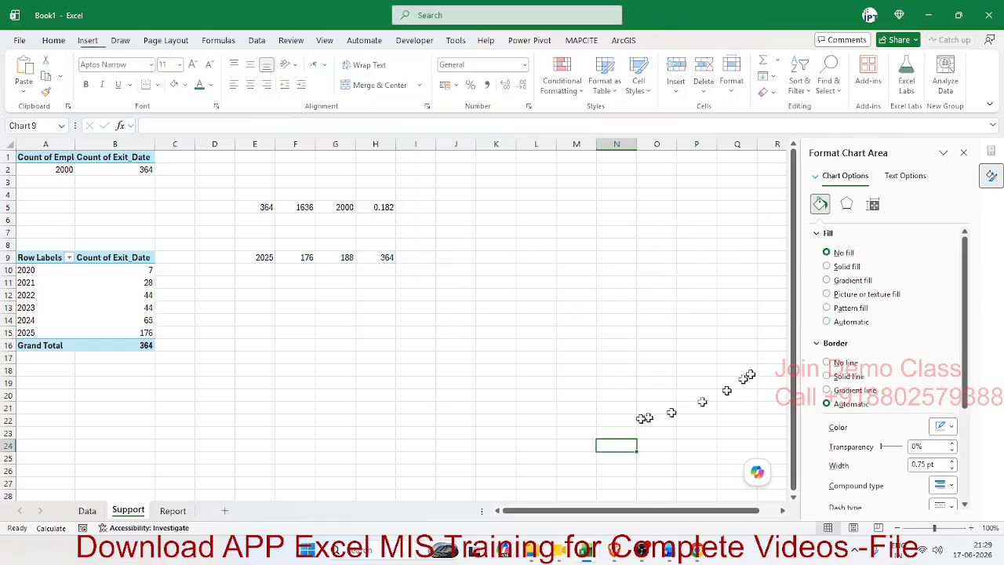
left_click(178, 510)
left_click(475, 382)
key("ctrl+v")
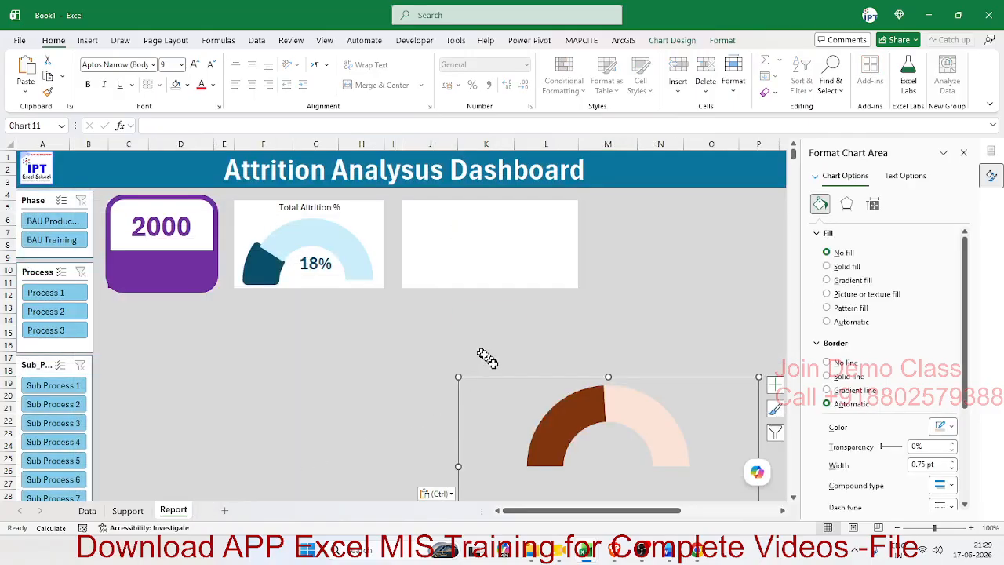
Position the pasted half-doughnut chart over the empty white card in columns J to L and shrink it to suit.
left_click_drag(496, 376, 382, 186)
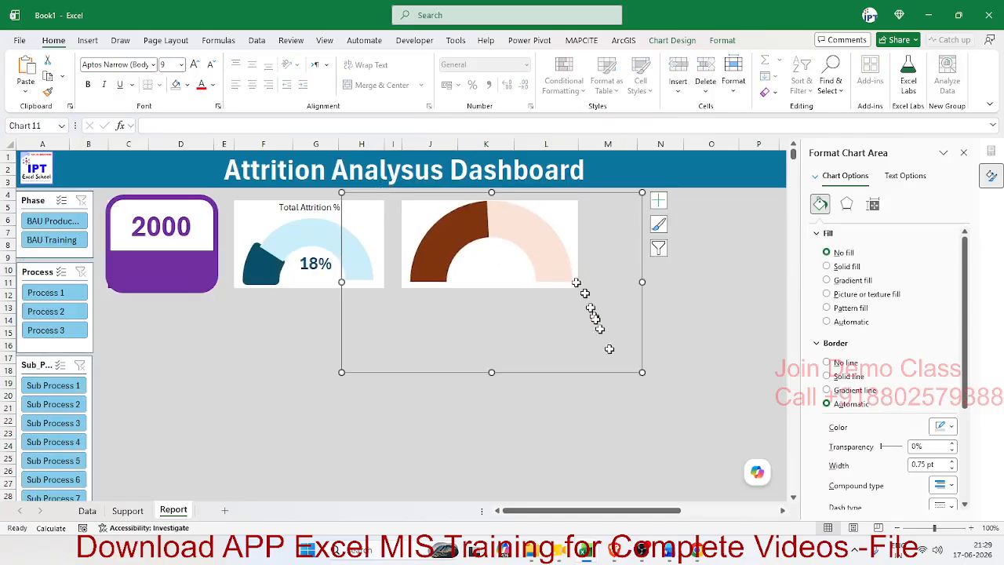
left_click_drag(642, 372, 608, 333)
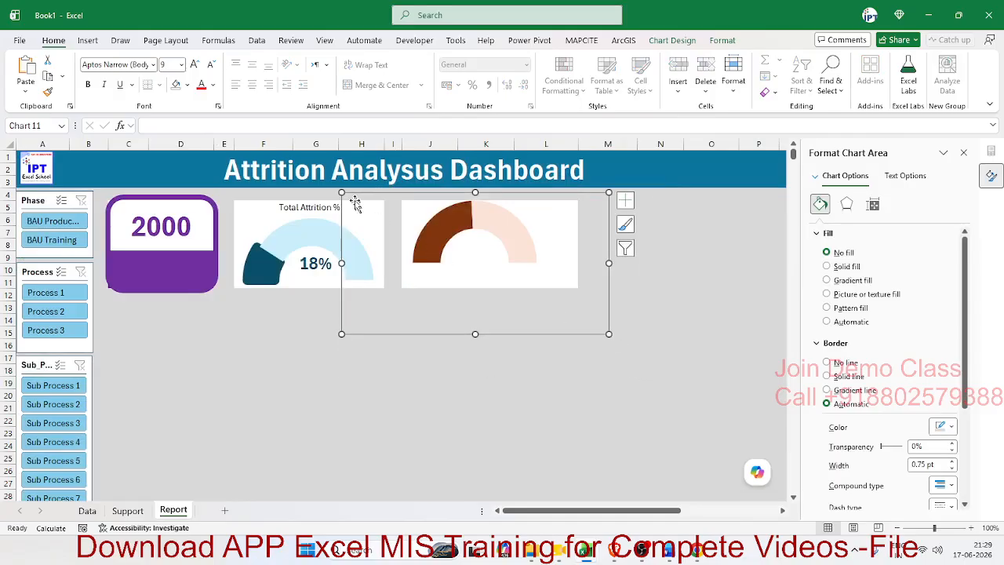
left_click_drag(361, 190, 359, 208)
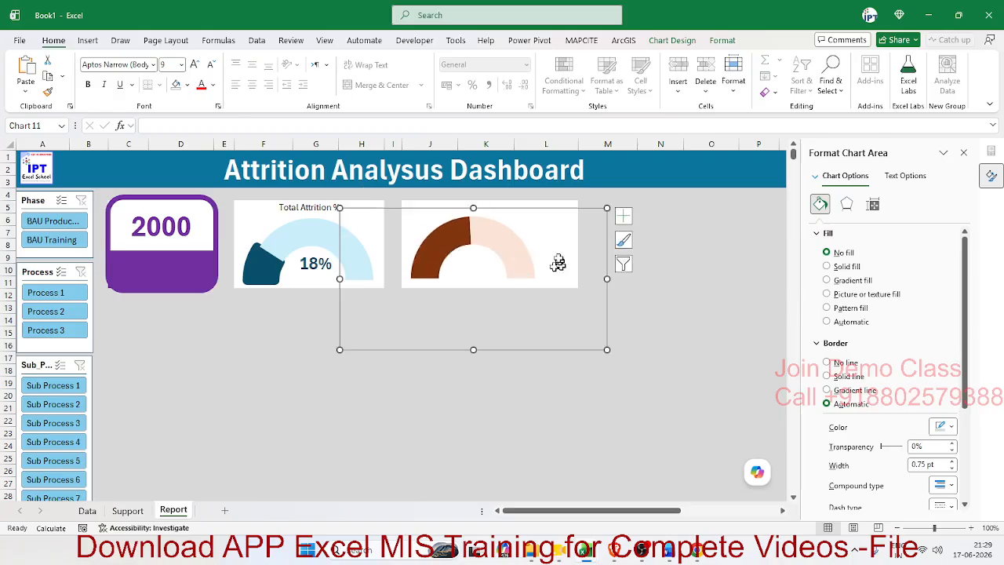
Enlarge the brown half-doughnut chart's plot area so the arc fills more of the white card.
left_click(524, 233)
left_click(521, 232)
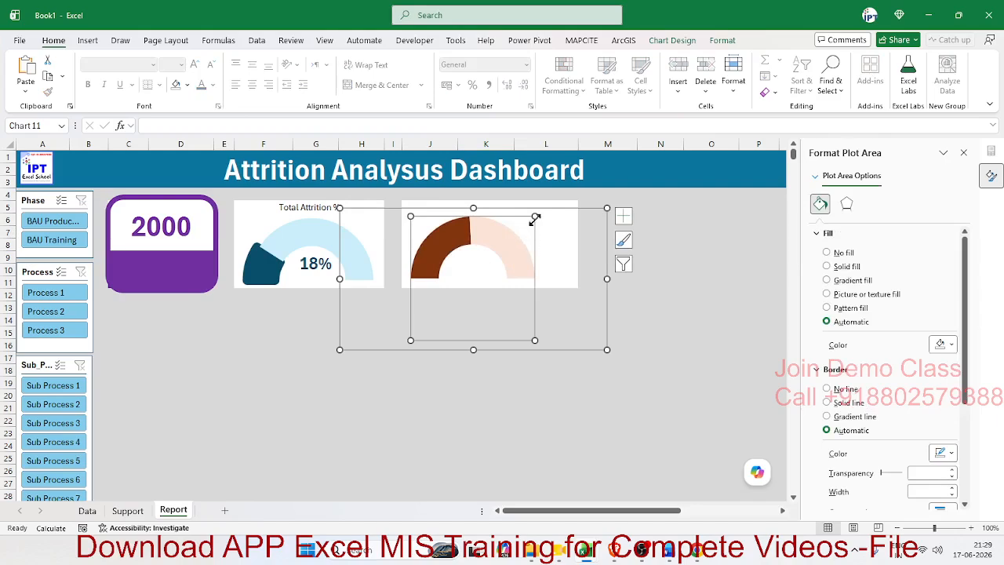
left_click_drag(538, 217, 559, 227)
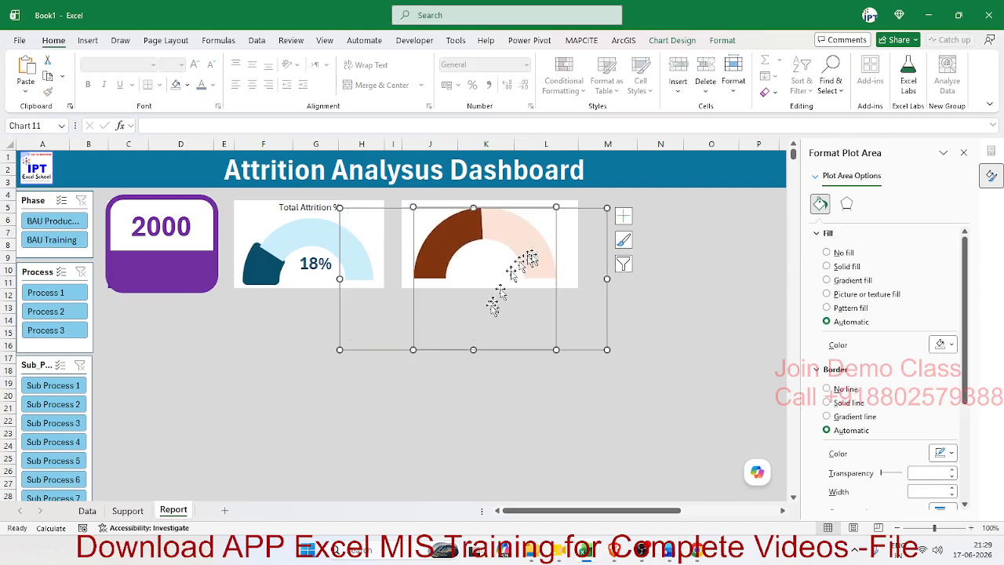
Nudge the brown half-doughnut chart lower inside the white card and remove the chart area's border line.
left_click(441, 356)
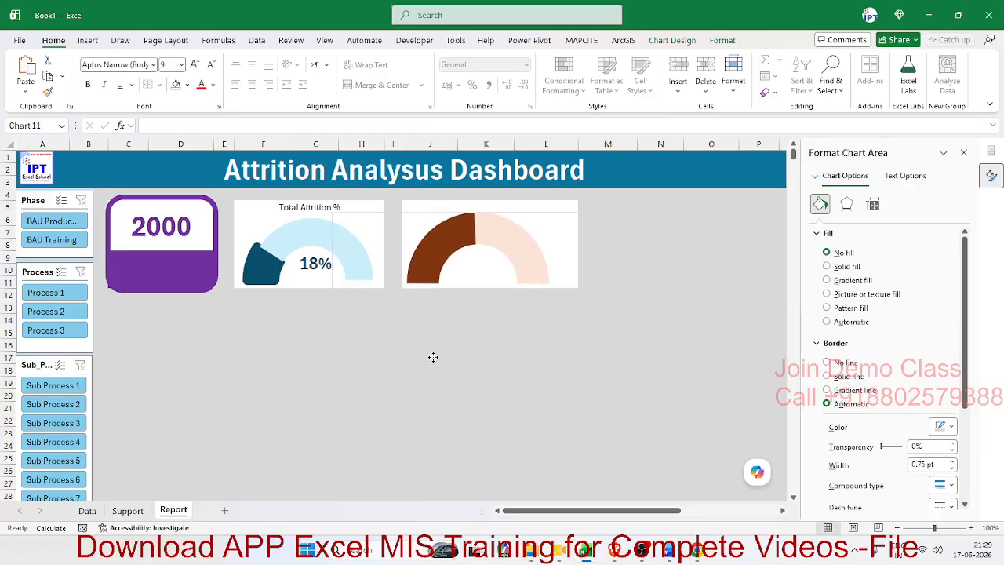
left_click(429, 421)
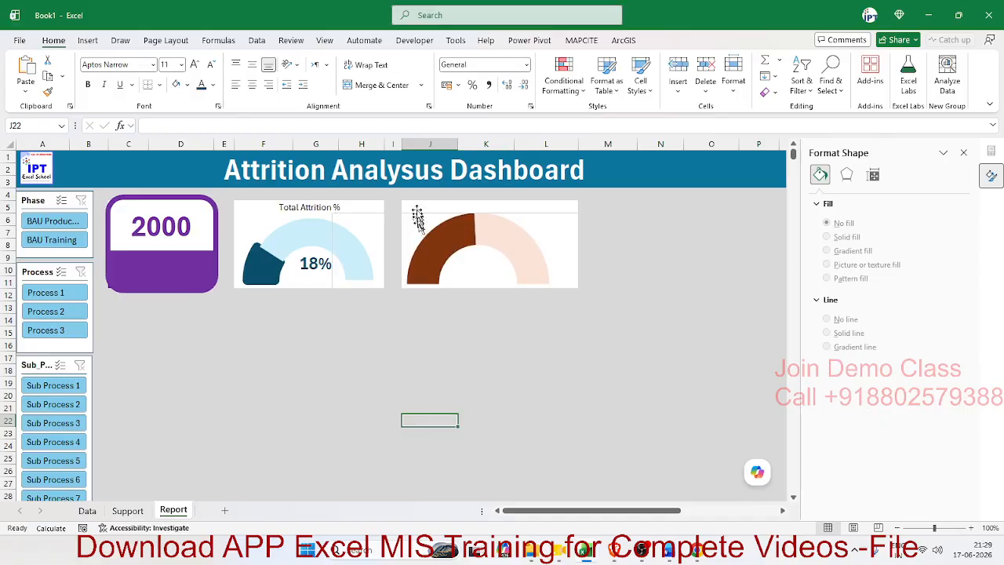
left_click(568, 218)
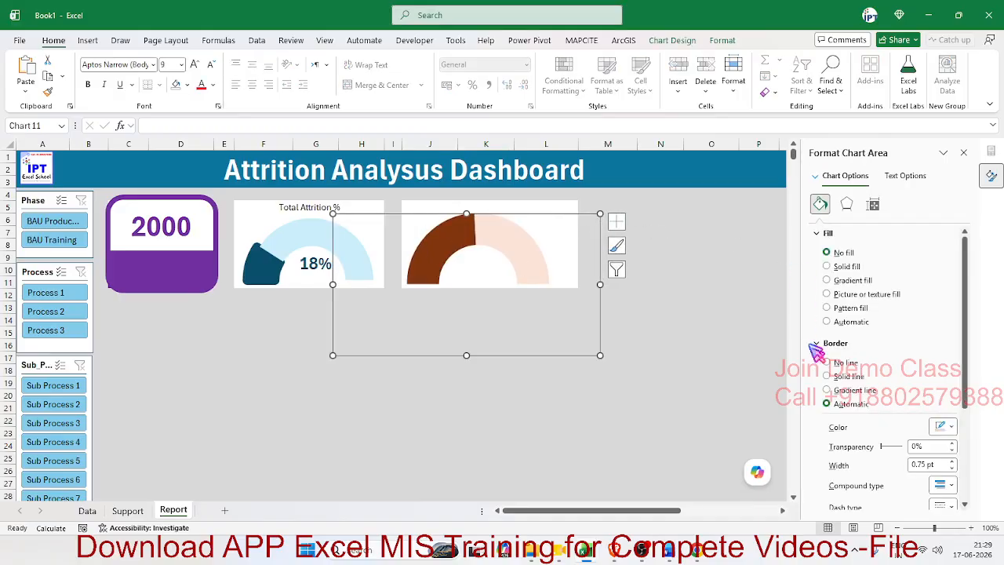
left_click(687, 320)
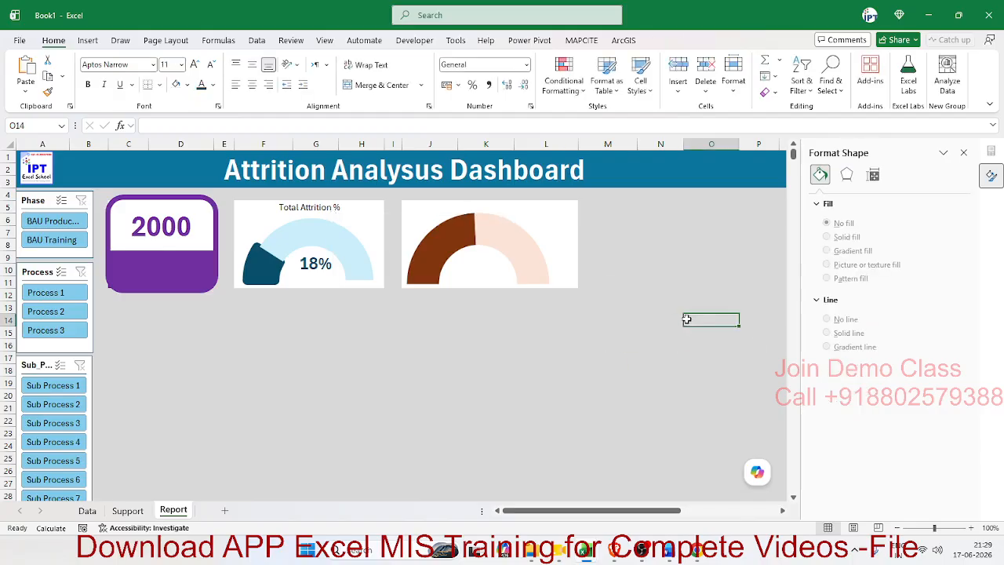
Enter the heading "This Year %" in cell J5 above the brown half-doughnut chart.
left_click(451, 205)
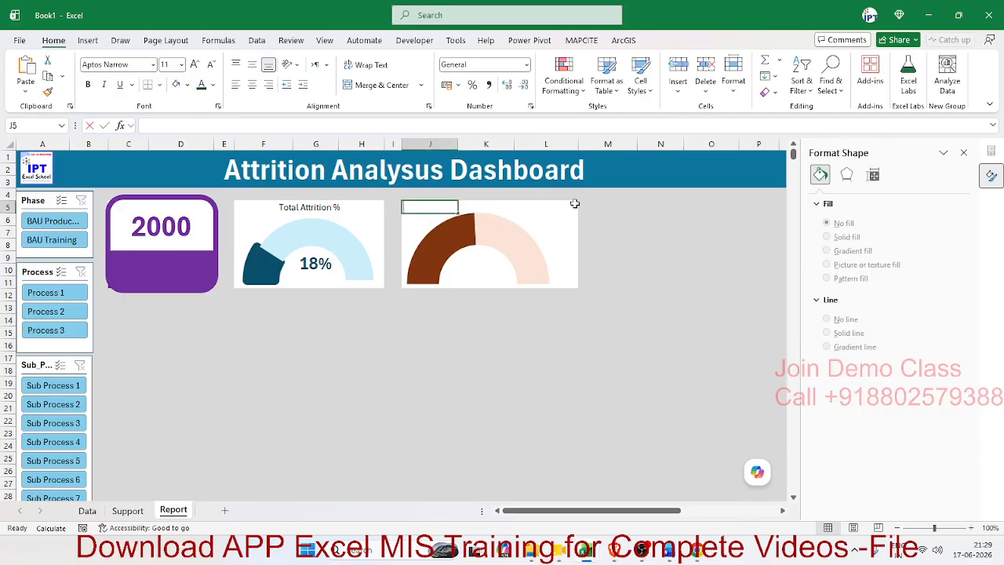
type("This Year %")
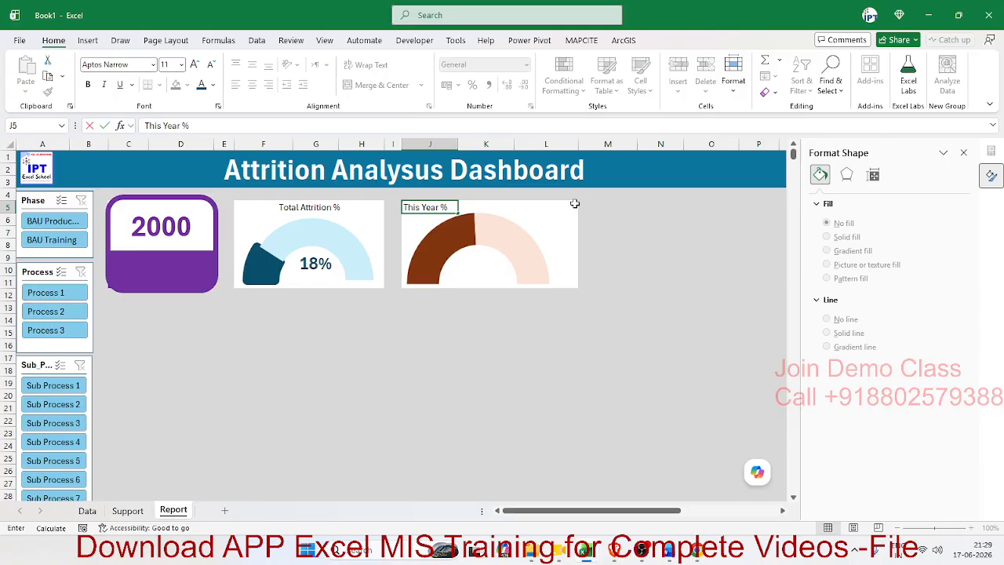
key("Return")
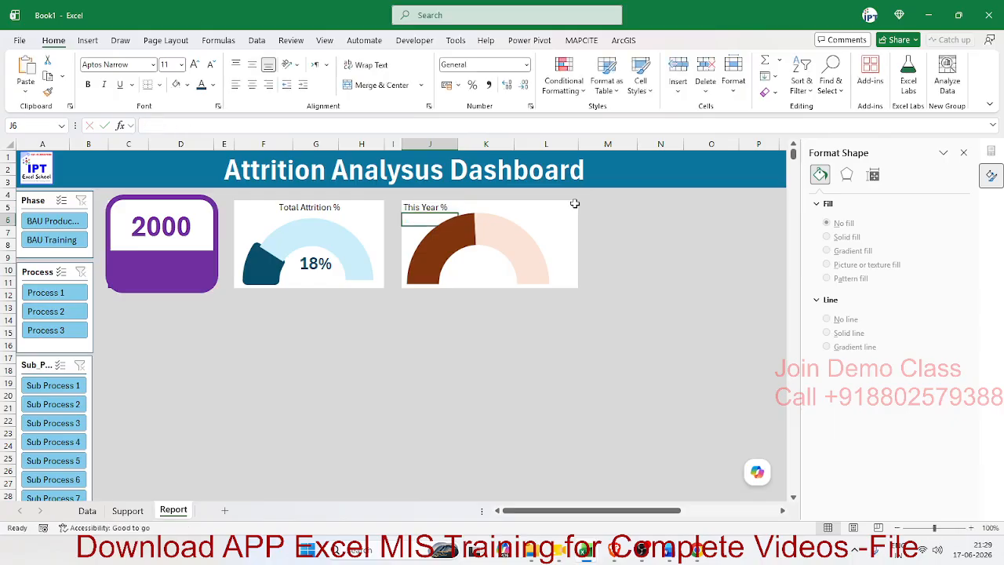
Merge and center cells K8:K11 inside the brown half-doughnut arc.
key("Down")
key("Down")
key("Right")
key("shift+Down")
key("shift+Down")
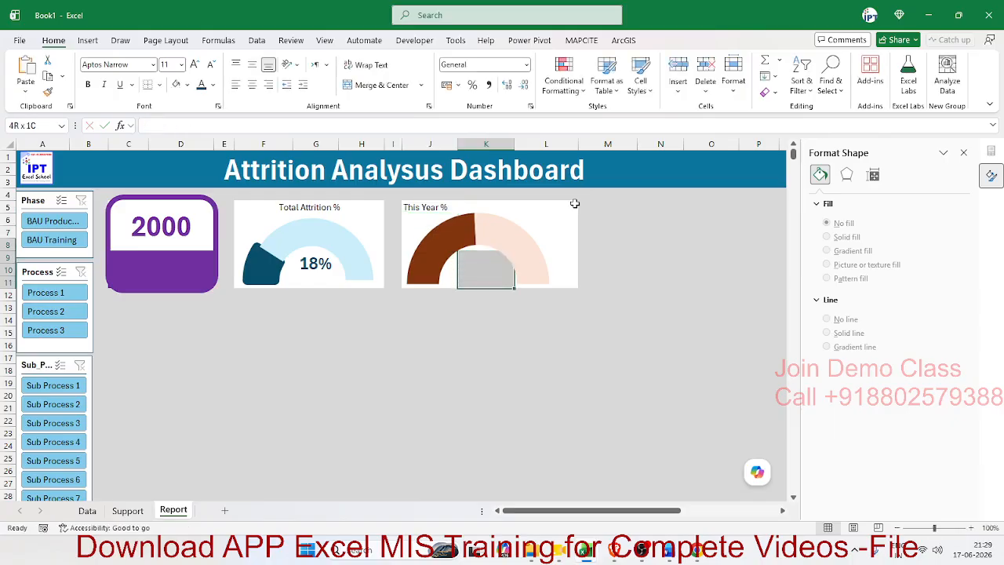
key("Left")
key("shift+Right")
key("shift+Right")
key("shift+Down")
key("Left")
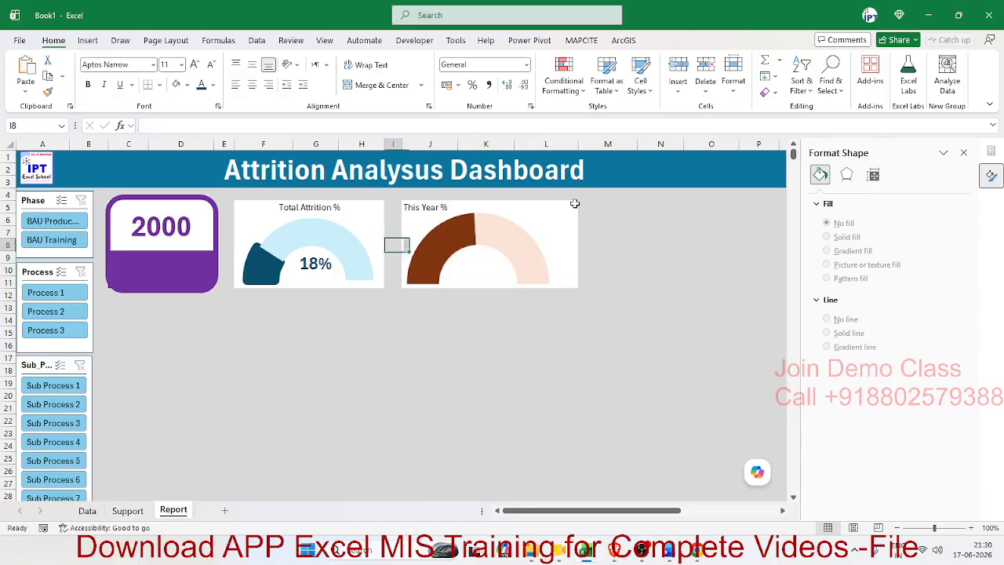
key("Right")
key("Right")
key("shift+Down")
key("shift+Down")
key("shift+Down")
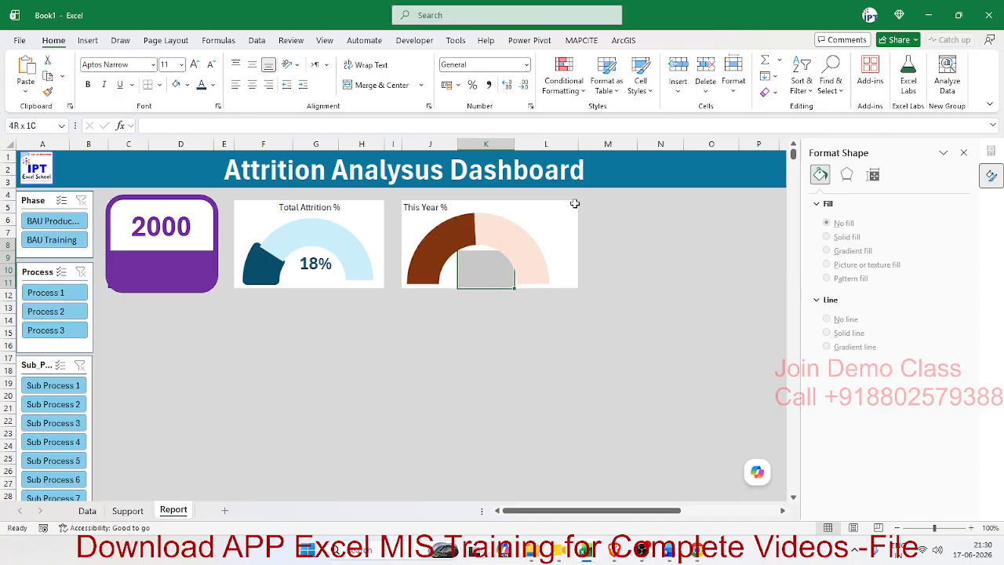
left_click(371, 86)
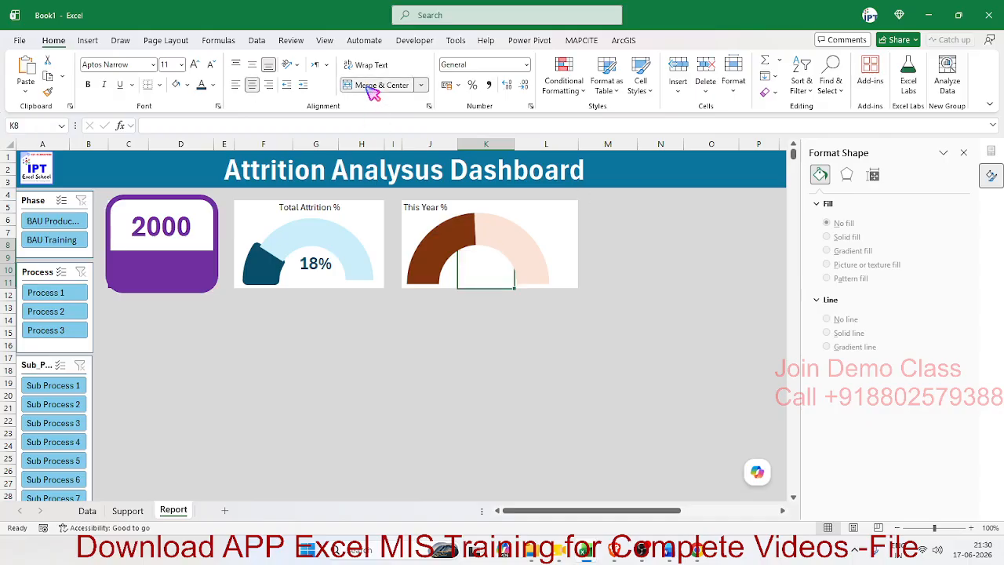
Enter the formula =Support!F9/Support!H9 in merged cell K8 of the Report sheet.
type("=")
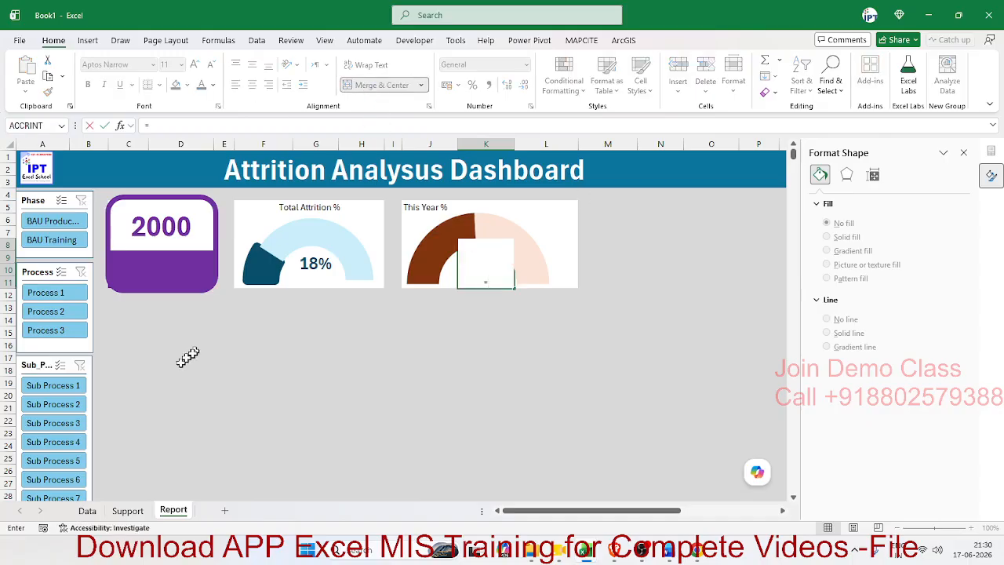
left_click(146, 510)
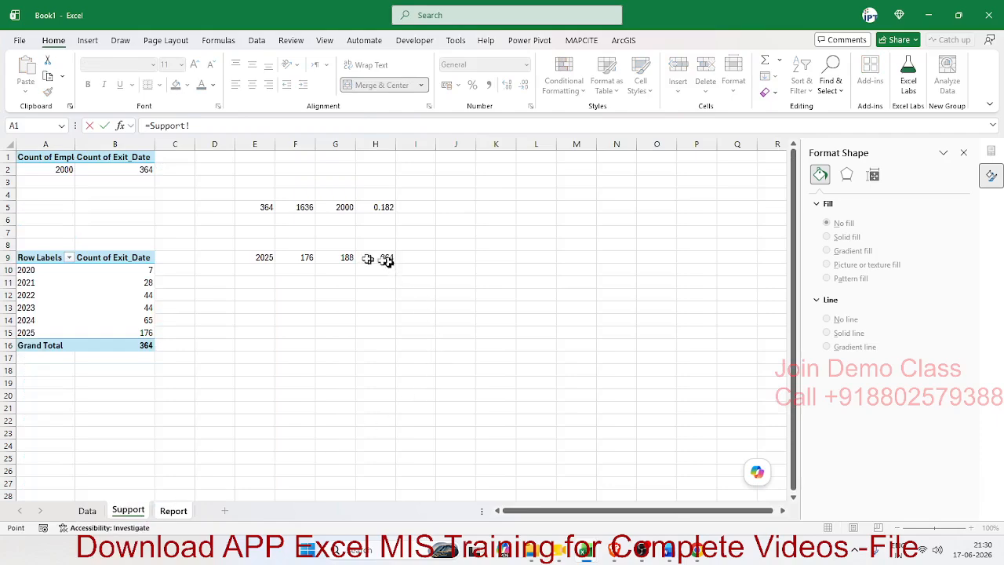
left_click(309, 257)
type("/")
left_click(363, 258)
key("Return")
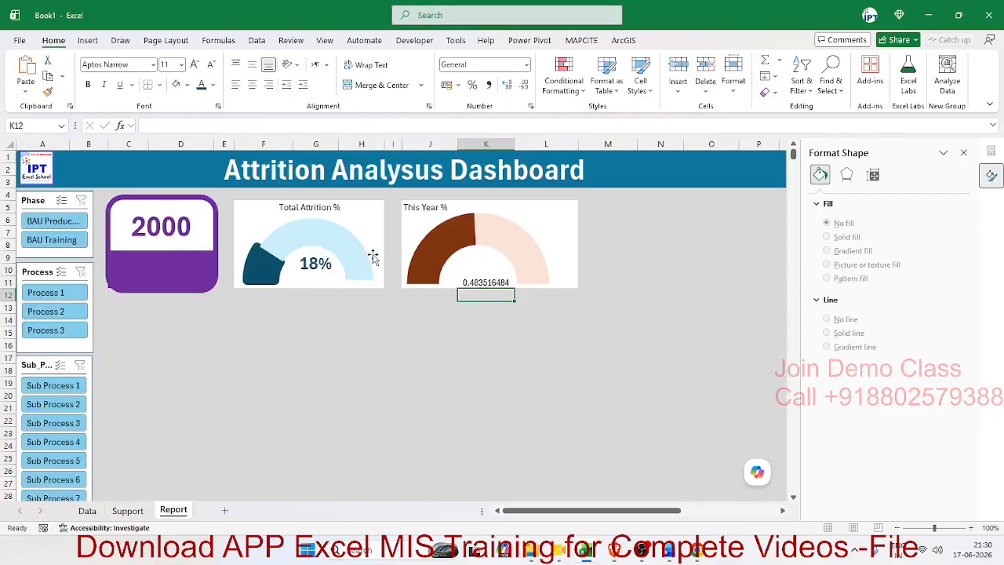
Format the ratio in merged cell K8 as a percentage.
left_click(485, 269)
left_click(653, 254)
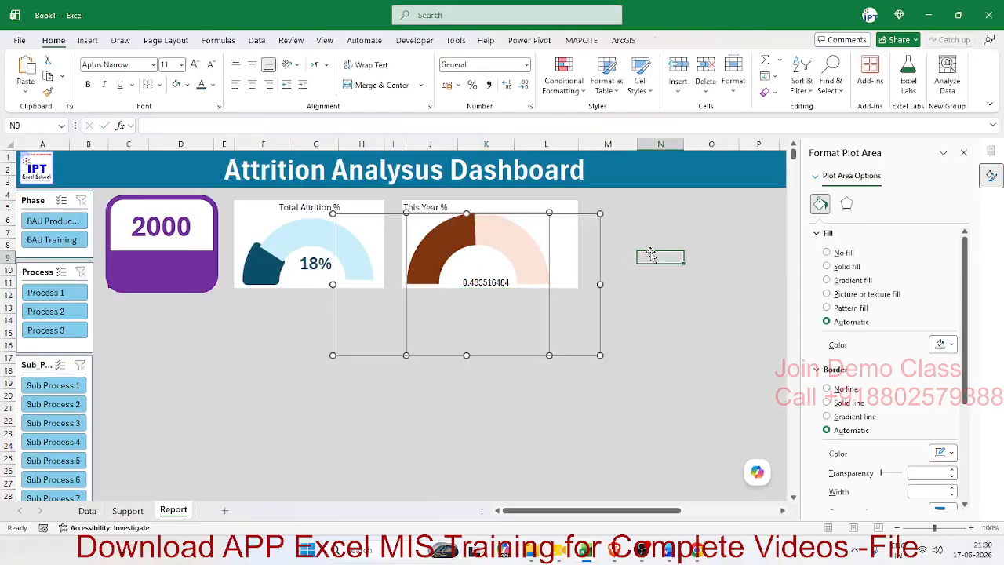
key("Left")
key("Left")
key("Left")
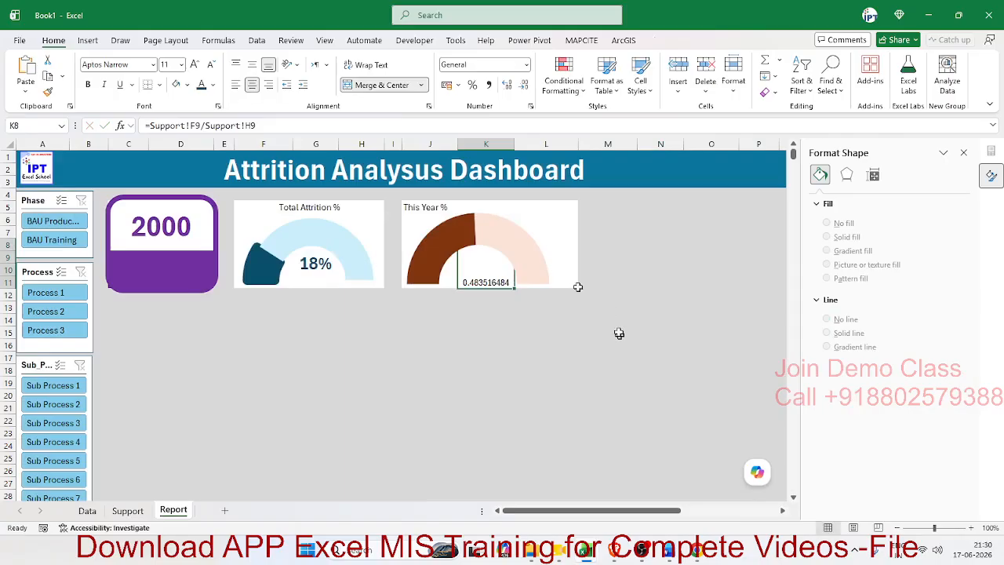
left_click(472, 85)
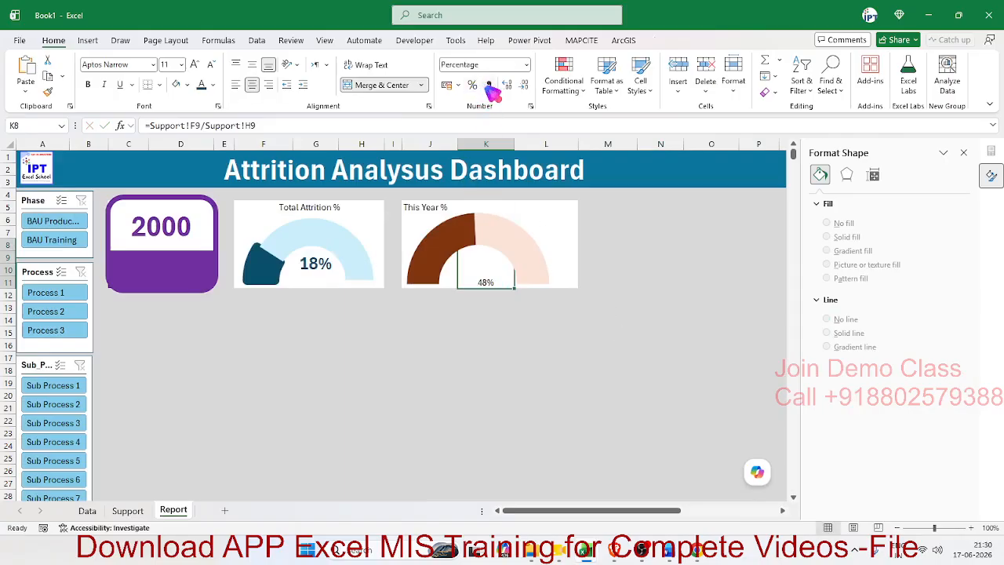
Color the percentage in K8 with the darkest orange theme shade and make it bold.
left_click(214, 84)
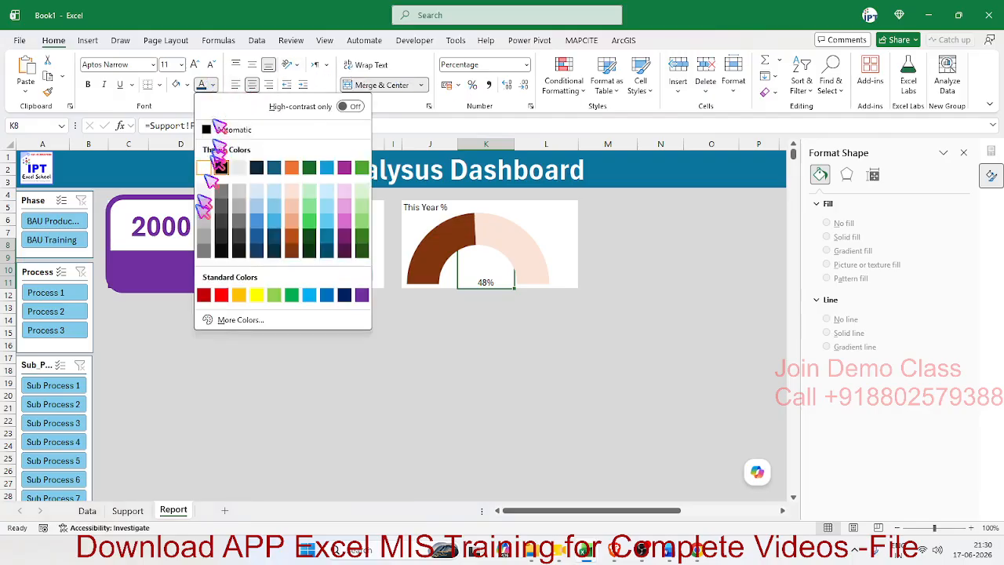
left_click(240, 294)
left_click(212, 85)
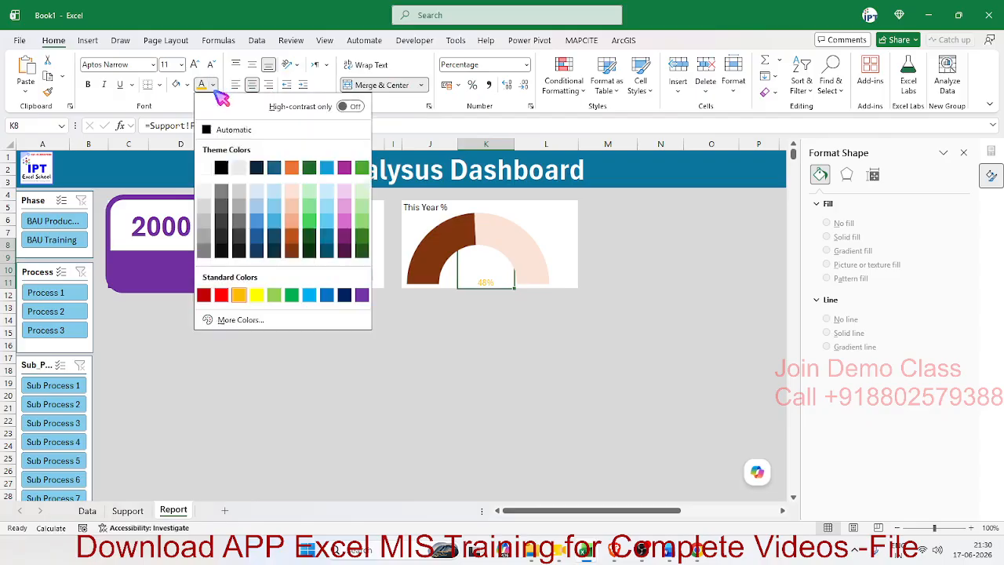
left_click(291, 249)
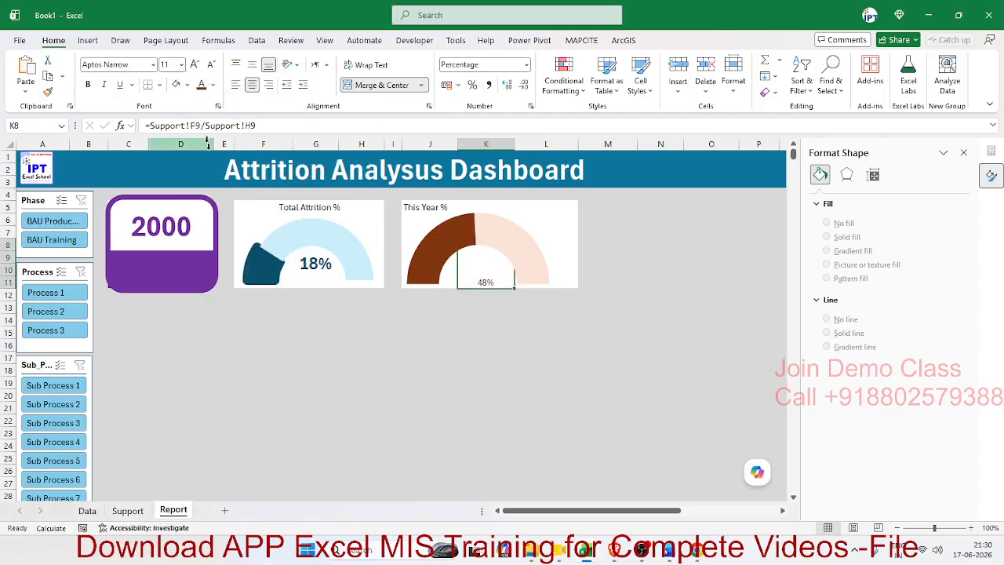
left_click(88, 84)
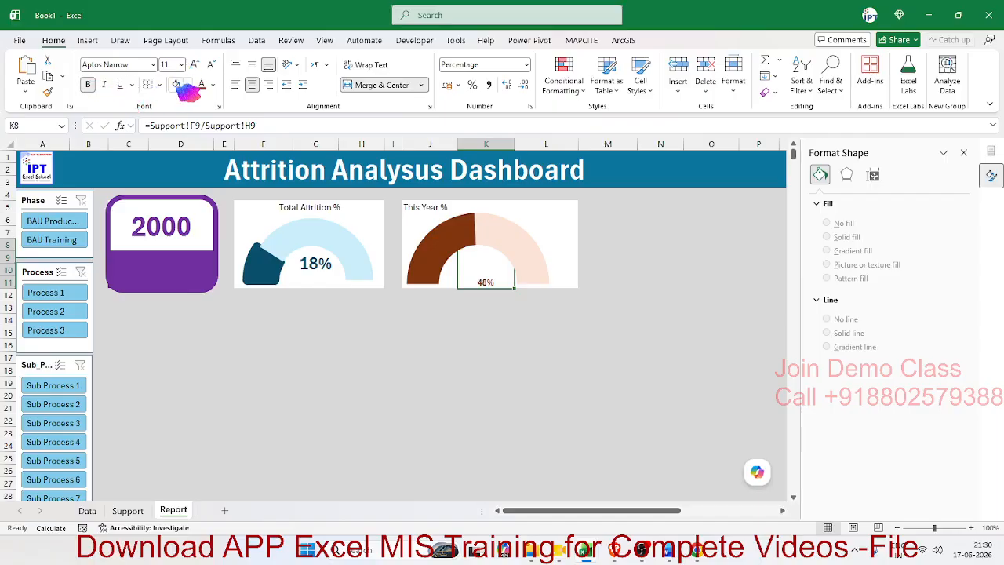
Increase the font size of the percentage in K8 by several increments so it fills the middle of the arc.
left_click(196, 64)
left_click(195, 64)
left_click(195, 65)
left_click(195, 65)
left_click(196, 65)
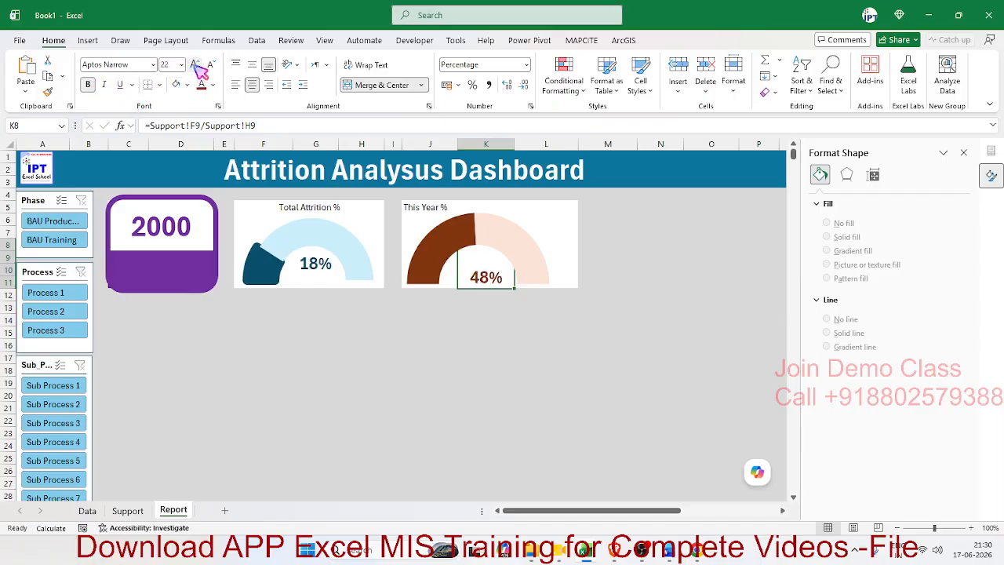
left_click(197, 65)
left_click(196, 65)
left_click(626, 242)
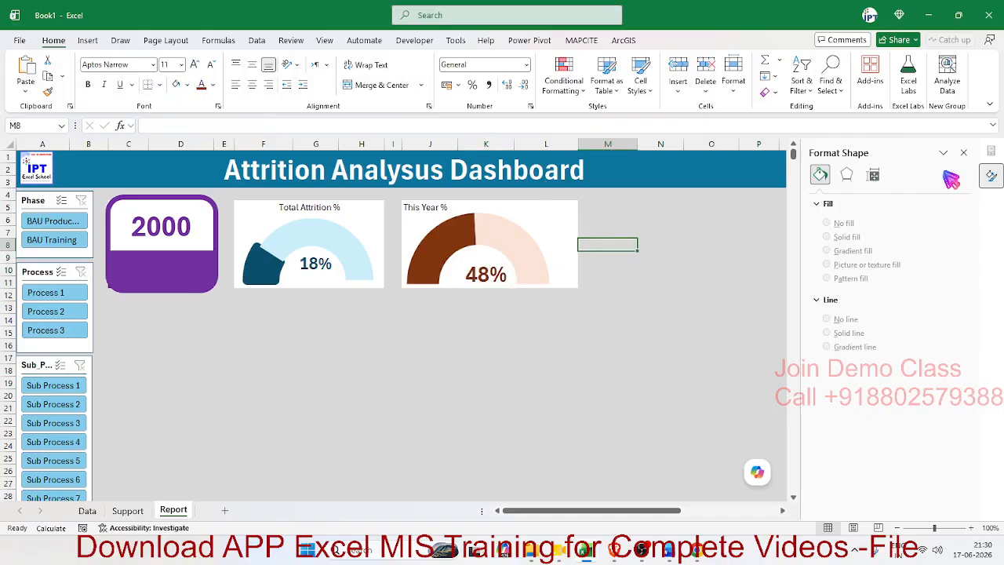
Close the shape formatting pane and narrow column M into a thin spacer beside the This Year % card.
left_click(963, 152)
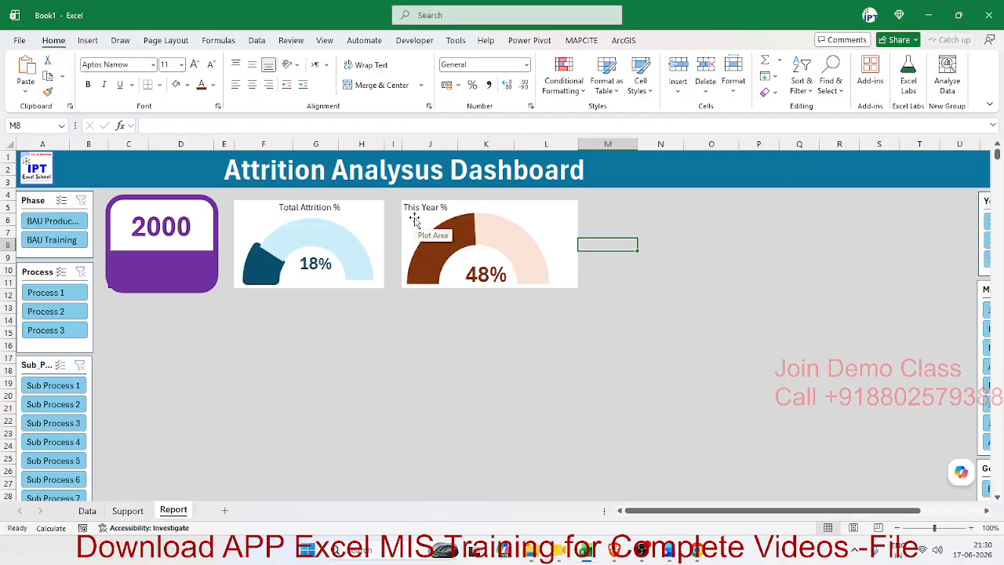
left_click(628, 219)
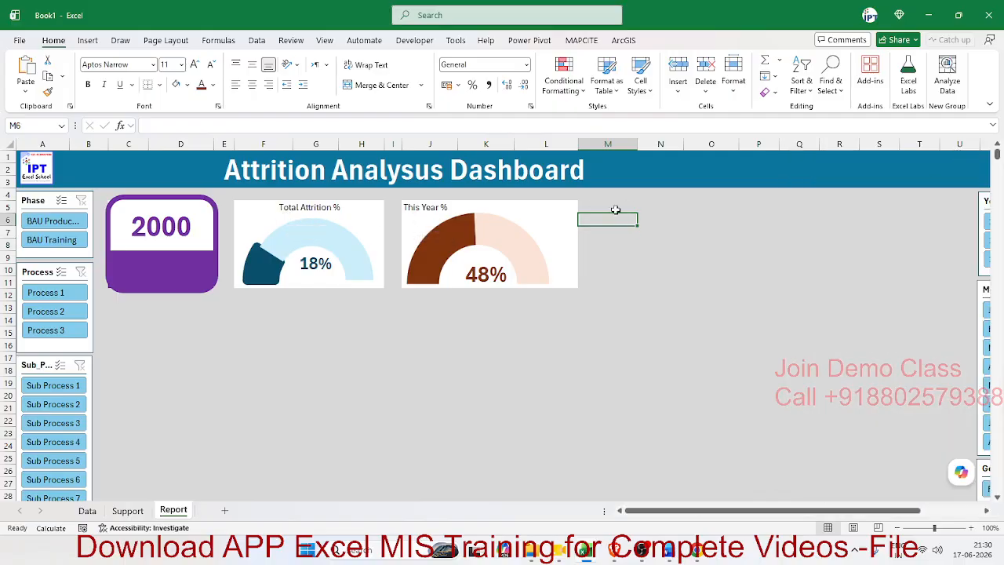
left_click_drag(633, 149, 600, 149)
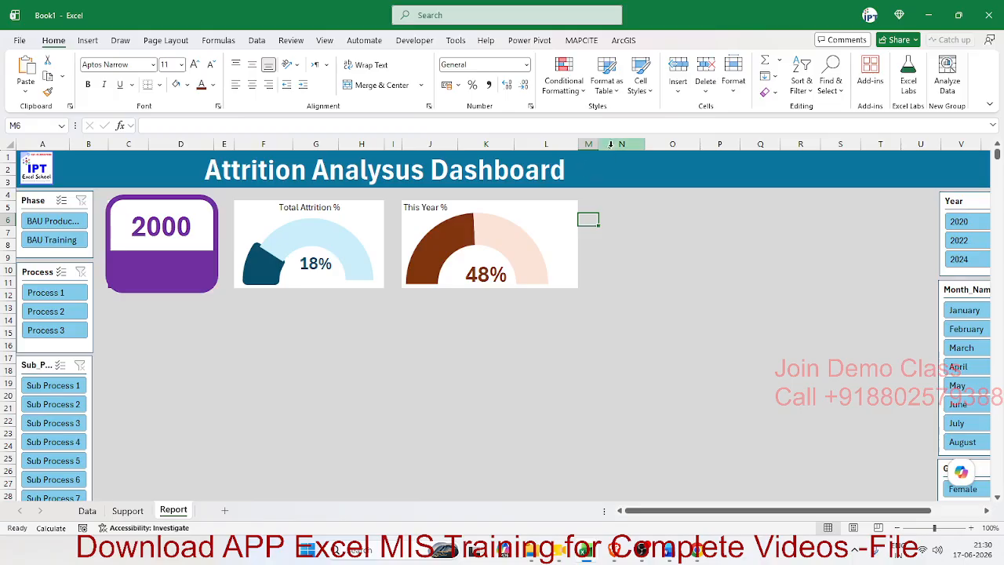
mouse_move(604, 144)
left_mouse_down()
mouse_move(580, 146)
mouse_move(603, 146)
left_mouse_up()
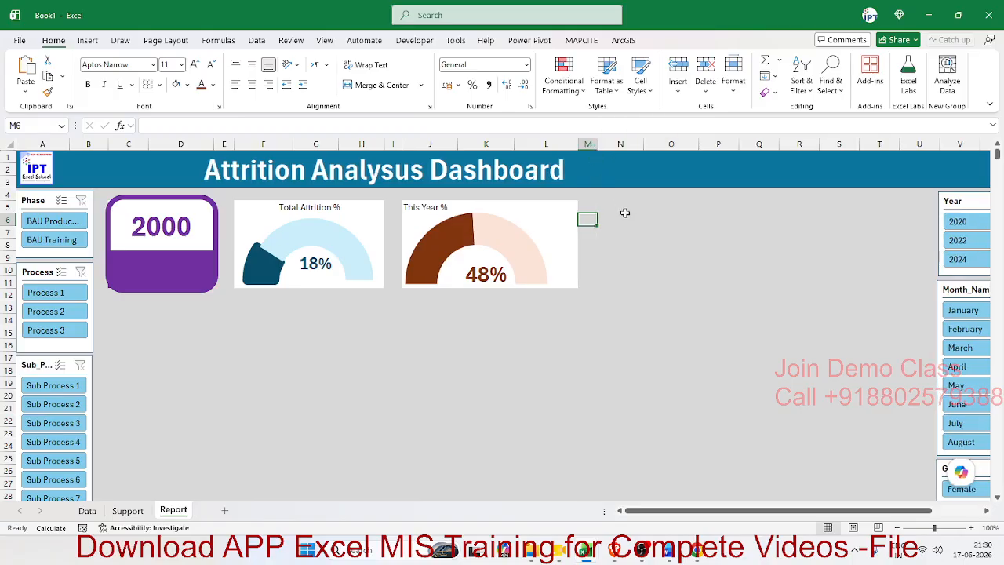
Narrow column M slightly further and fill N5:Q11 white as the background of a third card.
left_click(614, 206)
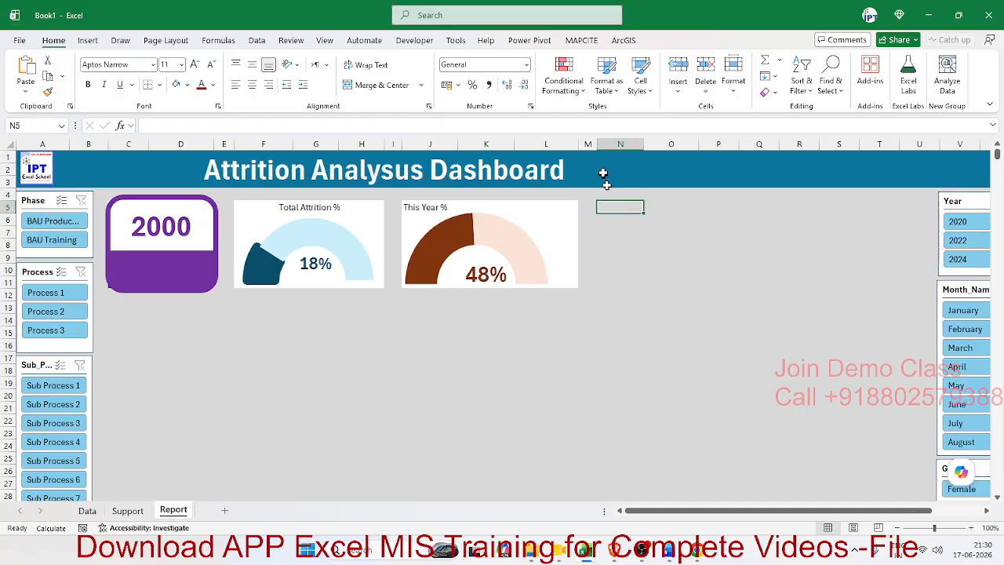
left_click_drag(597, 144, 594, 146)
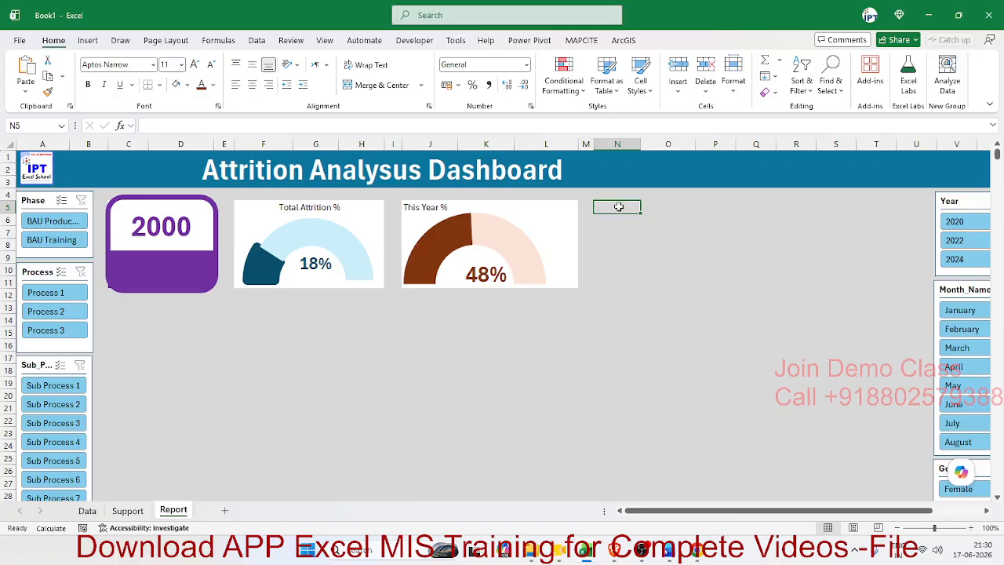
left_click_drag(618, 206, 741, 274)
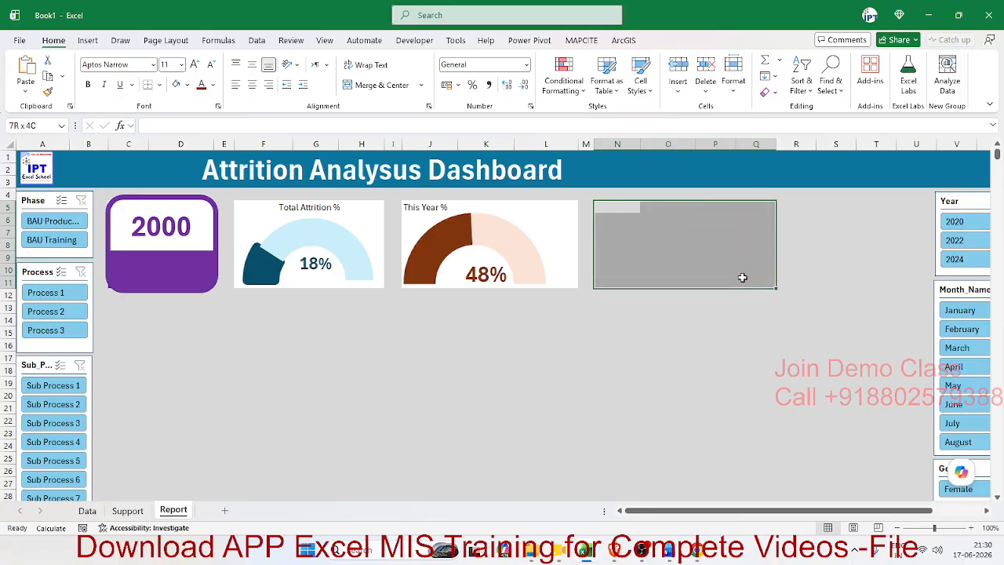
left_click(176, 84)
left_click(668, 370)
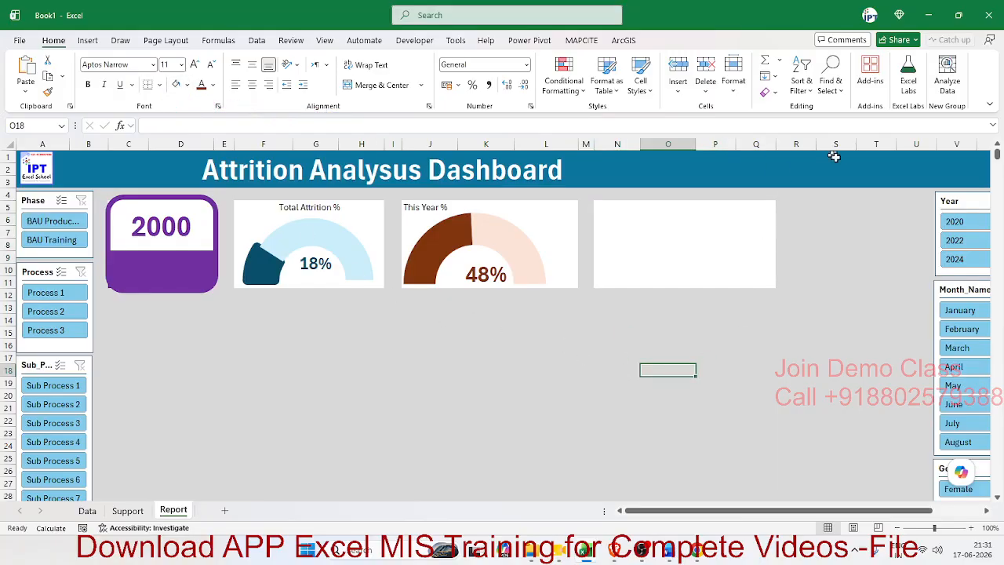
Delete columns S to U and narrow column R into a thin spacer between the blank card and the Year slicer.
left_click(801, 146)
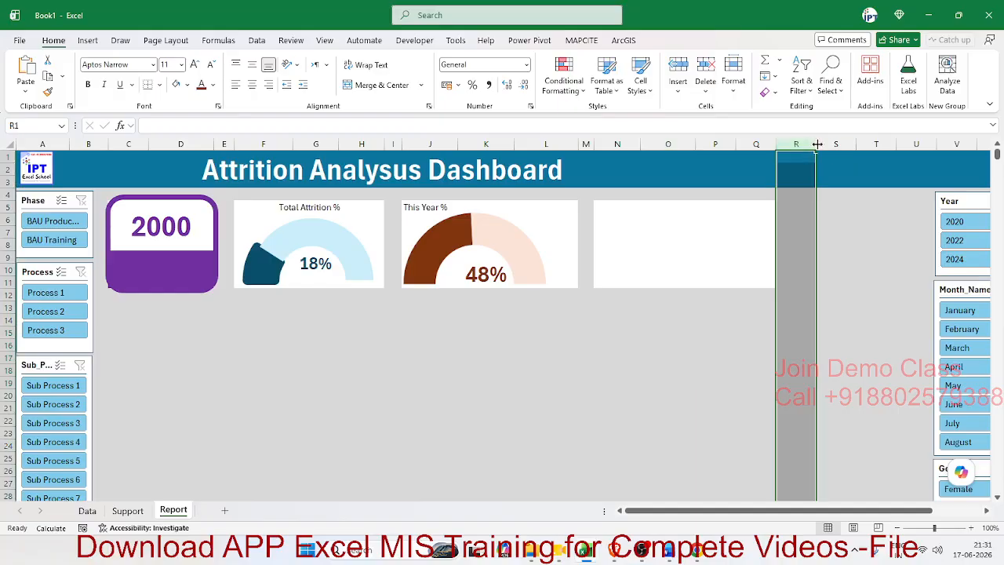
left_click_drag(831, 145, 908, 134)
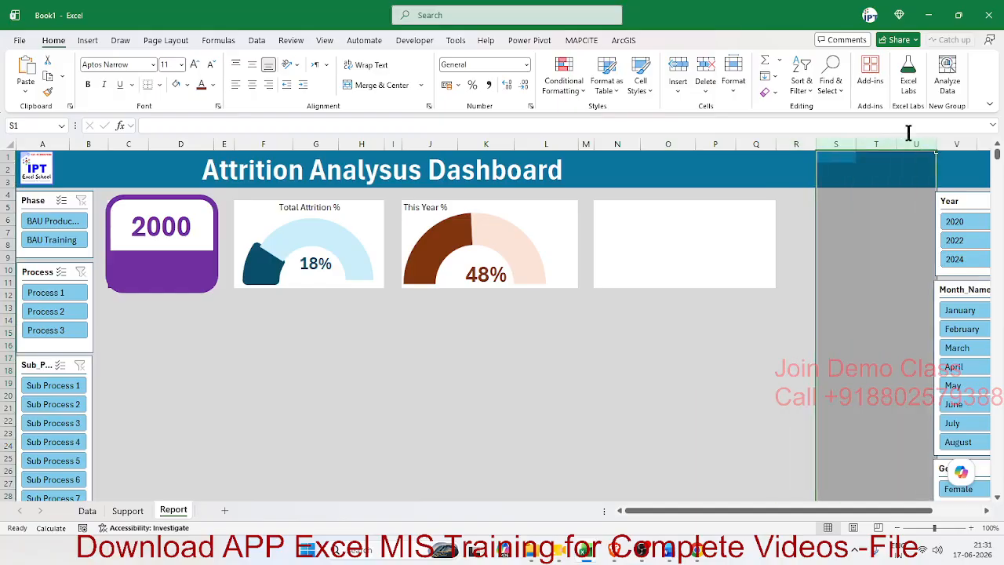
key("ctrl+minus")
left_click(753, 280)
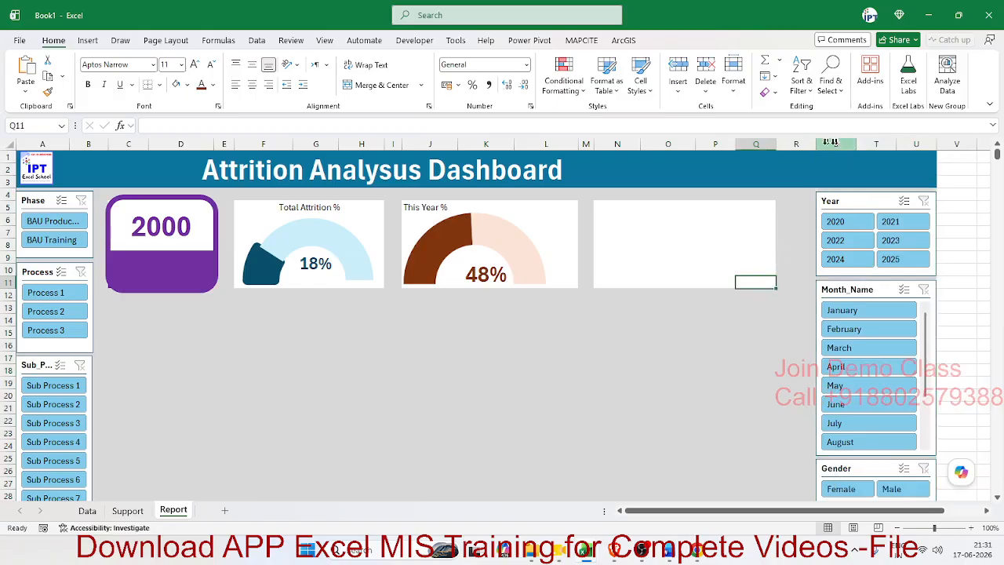
left_click_drag(816, 145, 793, 143)
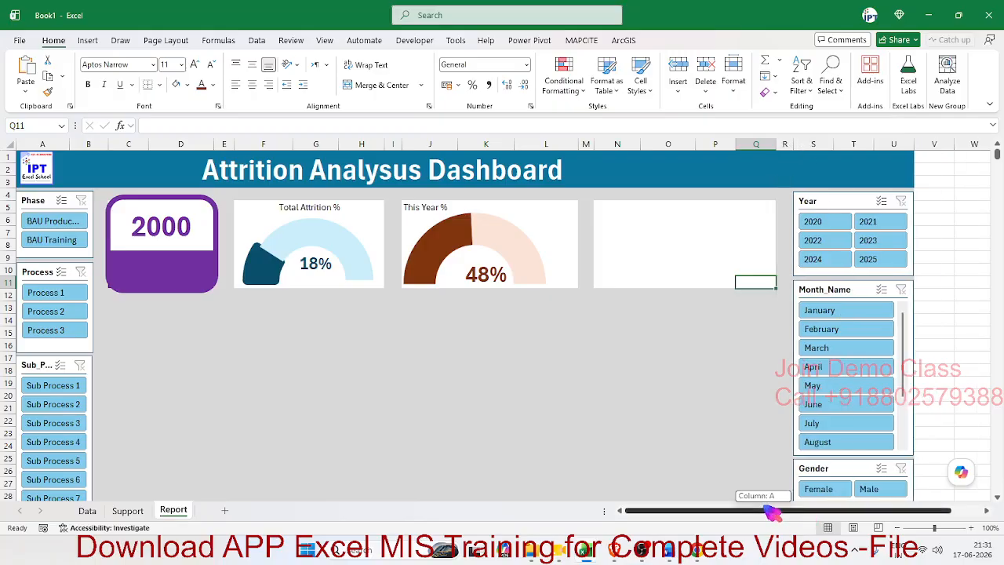
left_click(424, 363)
scroll(218, 297, "down", 1)
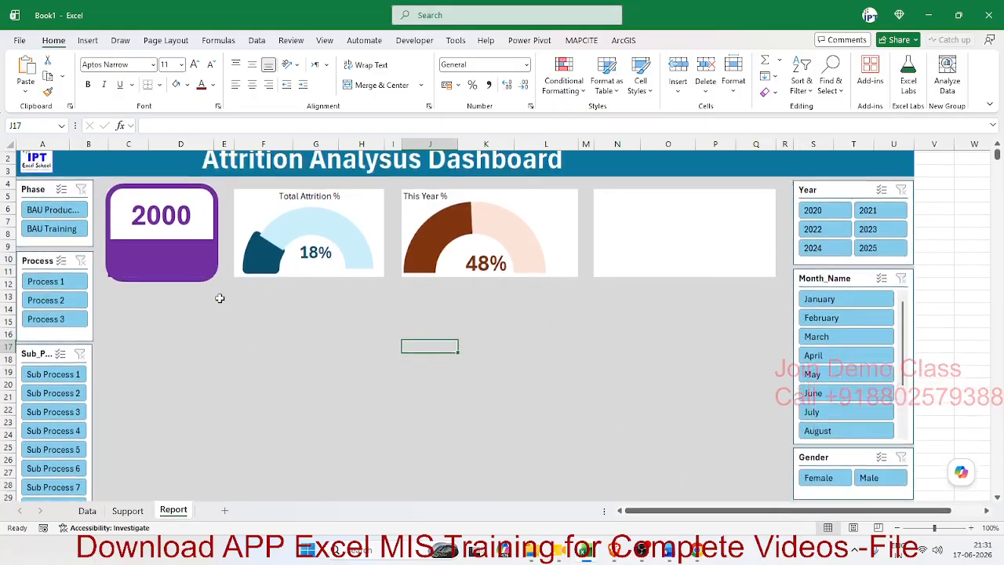
scroll(217, 296, "up", 1)
Enter the card title "Avg Annual Atrrition" in cell N5.
left_click(611, 209)
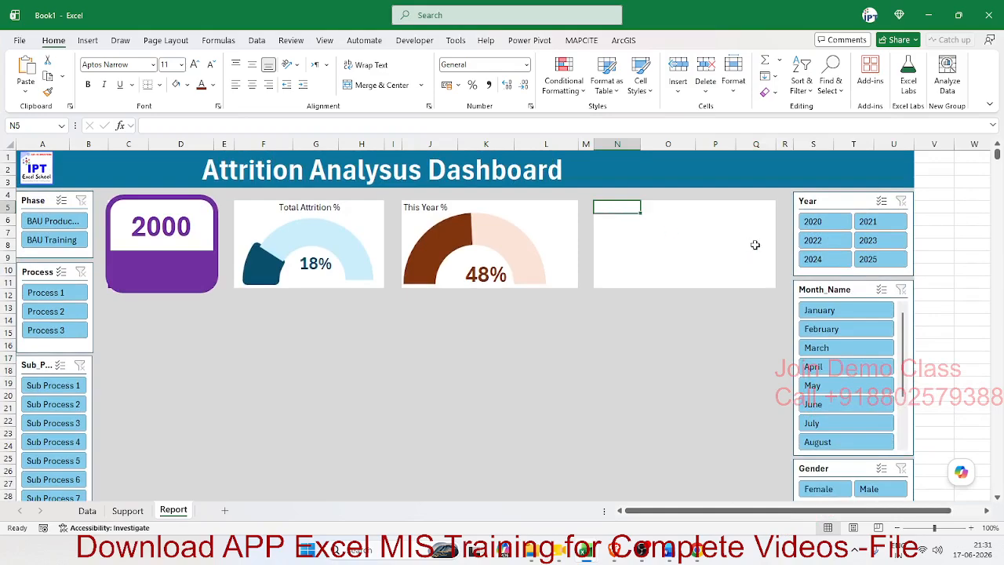
type("A")
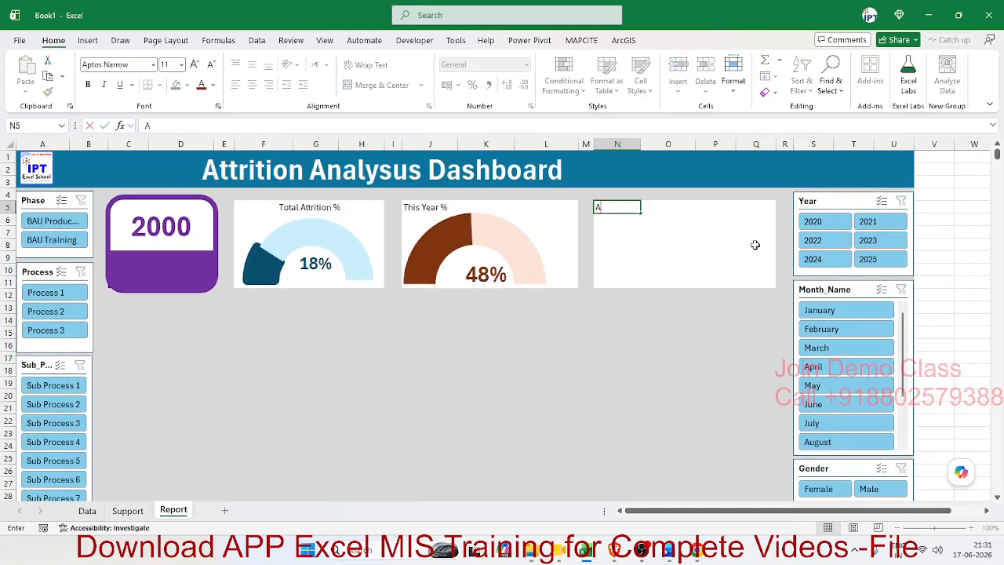
type("vg Annual Attrition")
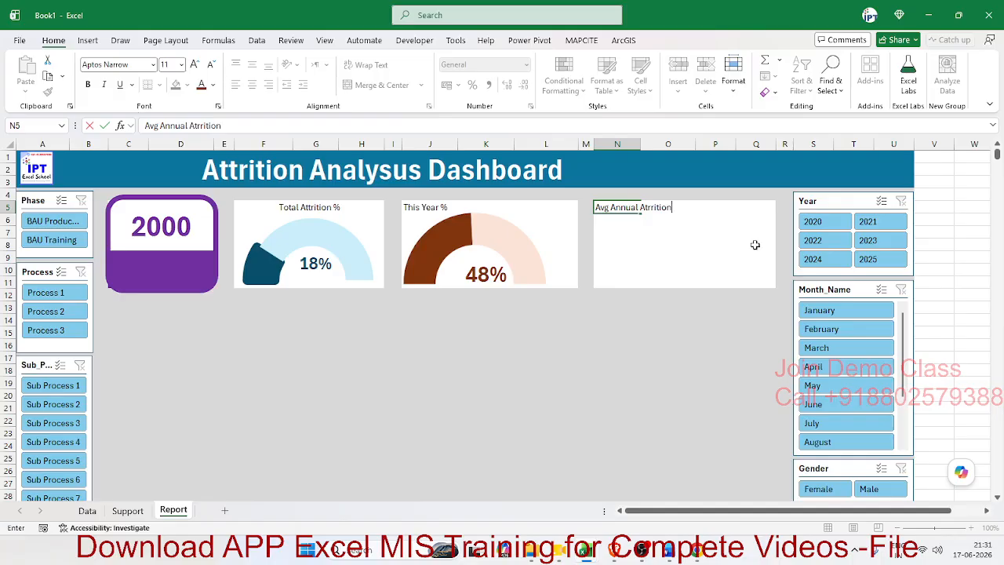
key("Return")
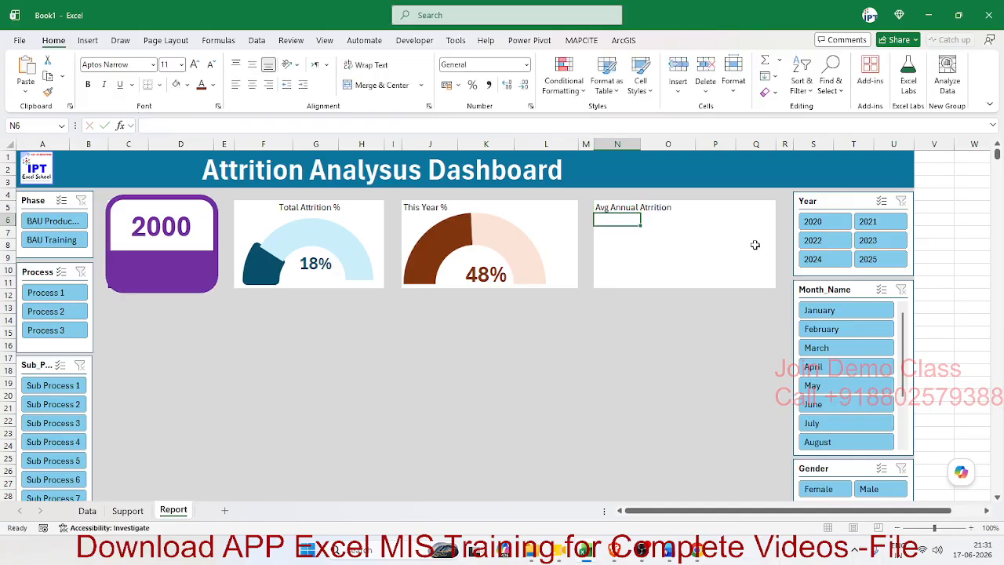
Review the yearly exit counts in the pivot table at A9 on the Support sheet.
left_click(127, 510)
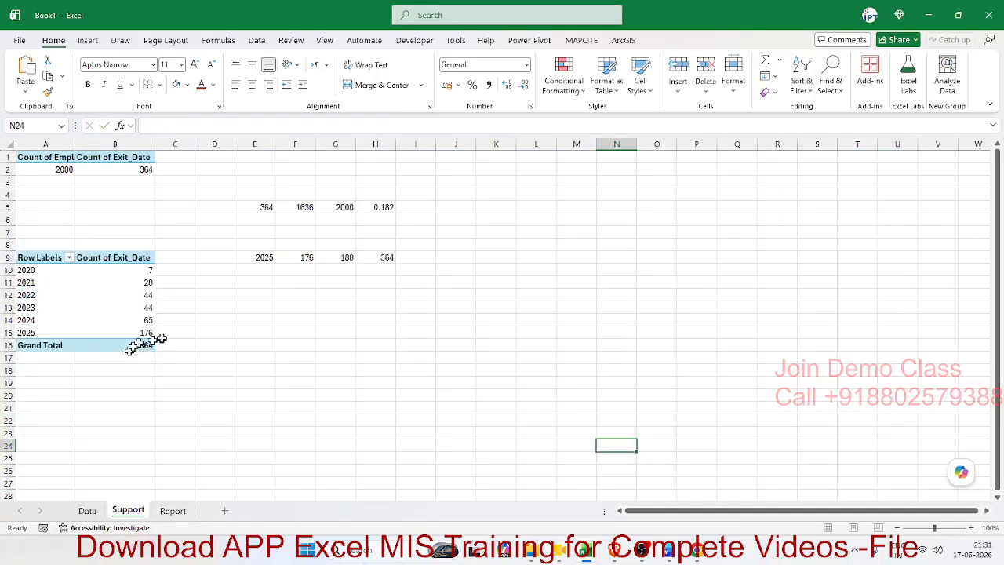
left_click(124, 284)
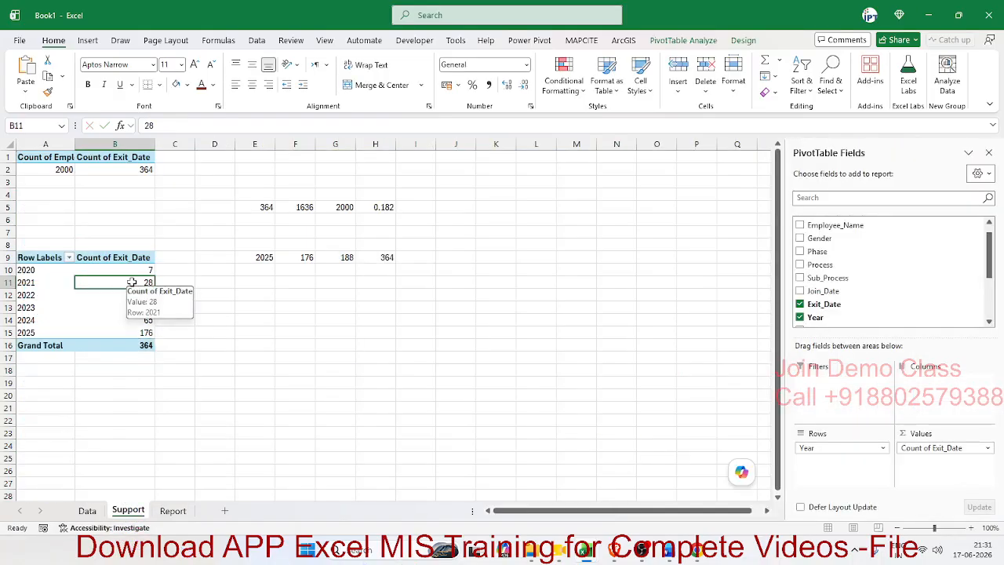
left_click_drag(43, 269, 42, 332)
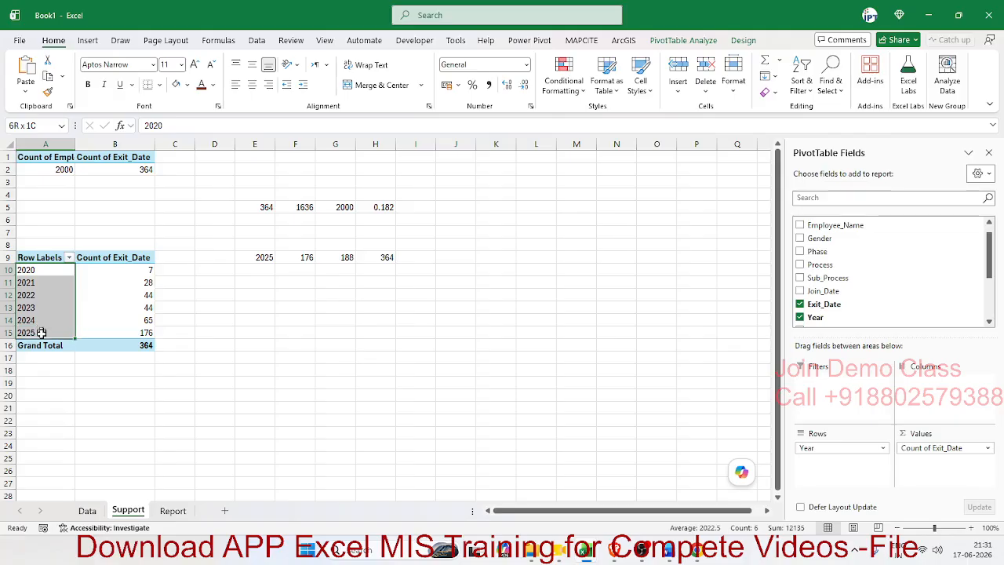
left_click(92, 284)
left_click(117, 308)
left_click(118, 333)
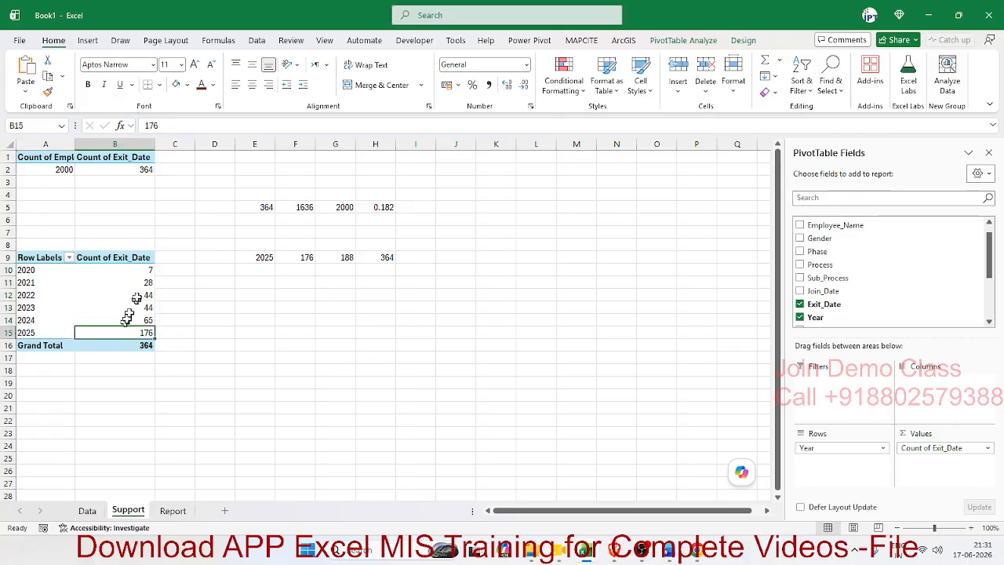
left_click_drag(128, 316, 168, 328)
left_click(141, 269)
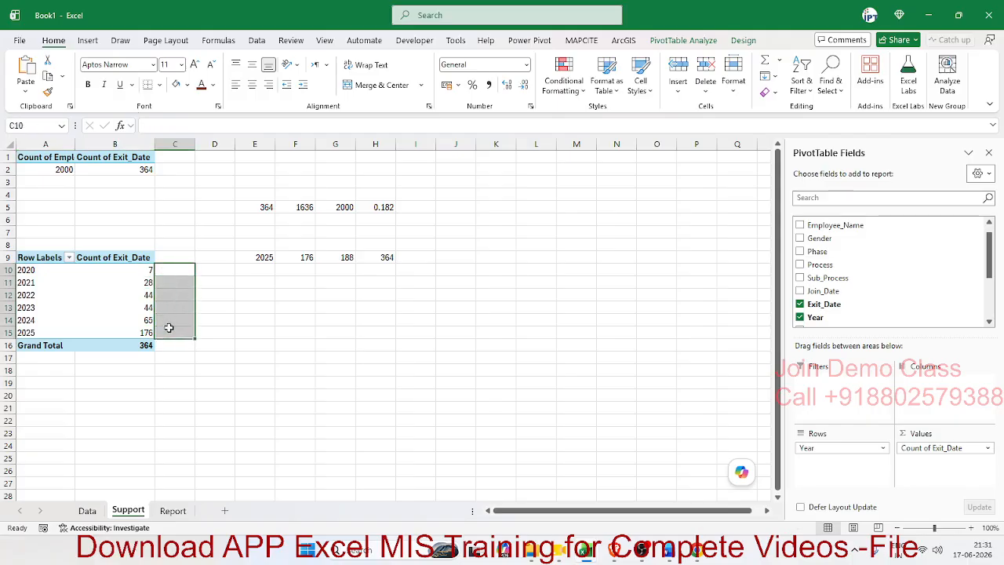
left_click(139, 270)
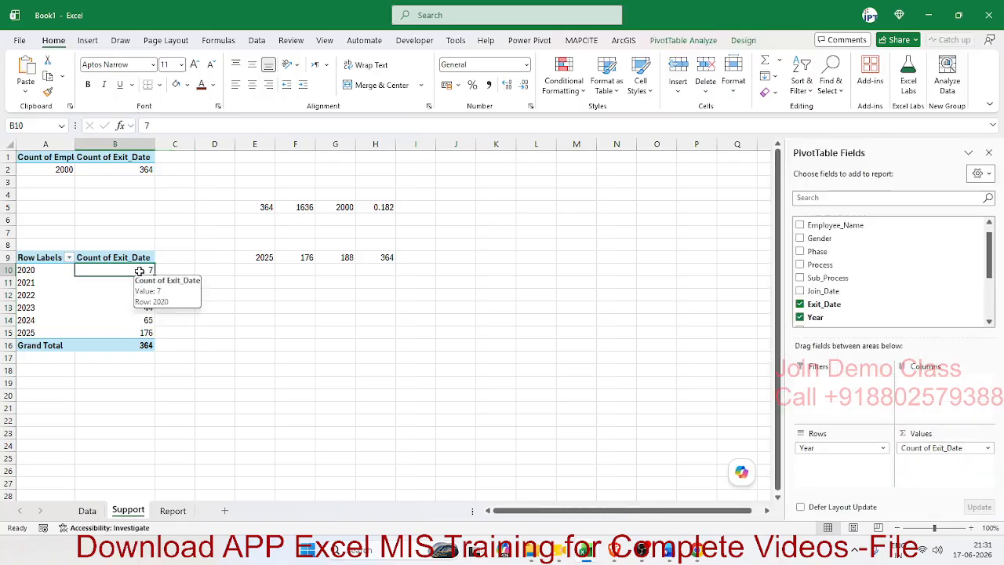
Add Exit_Date a second time to the yearly pivot table's values and show it as % of Column Total.
scroll(879, 230, "up", 1)
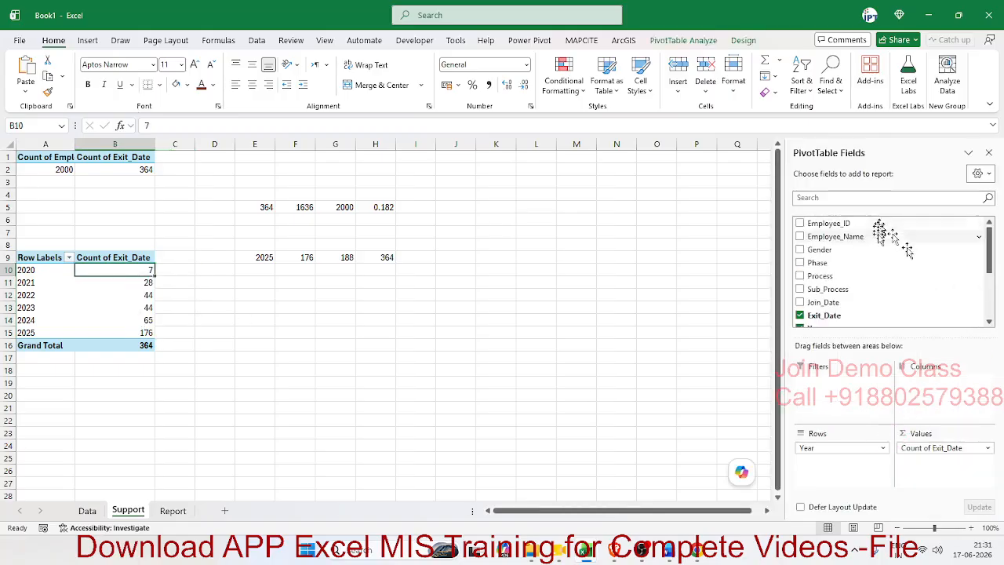
left_click_drag(863, 227, 910, 464)
scroll(897, 291, "down", 1)
left_click(917, 465)
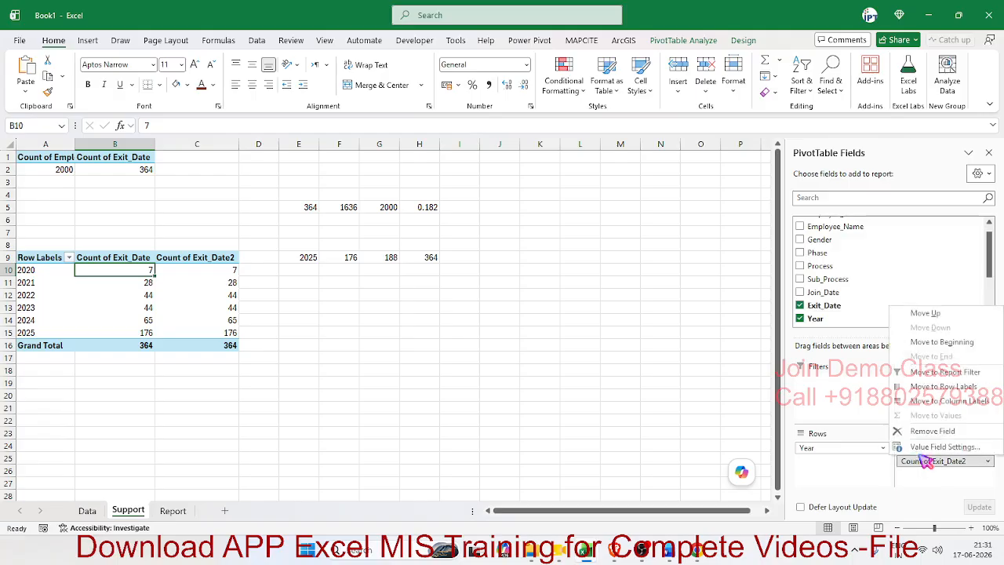
left_click(938, 446)
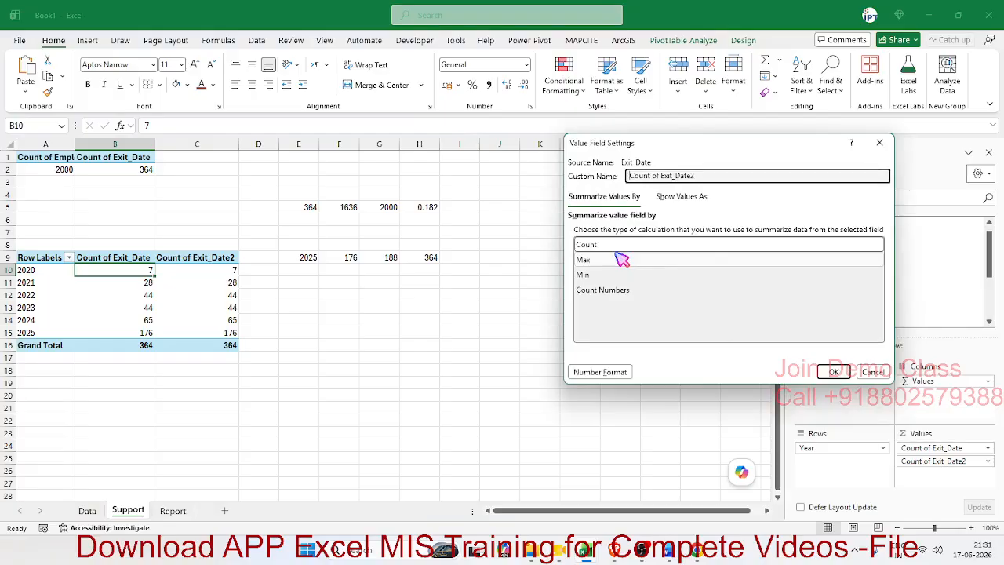
left_click(674, 197)
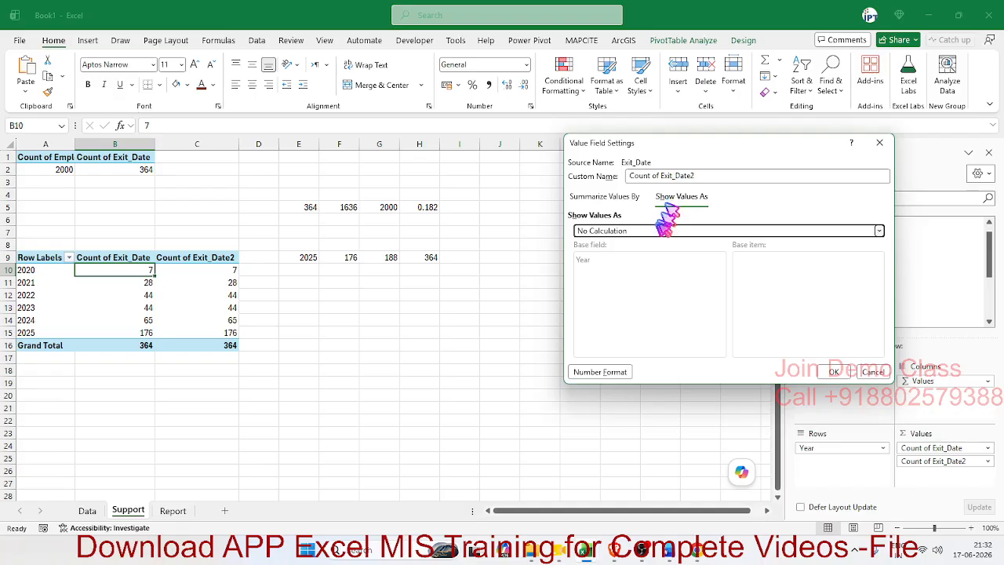
left_click(662, 231)
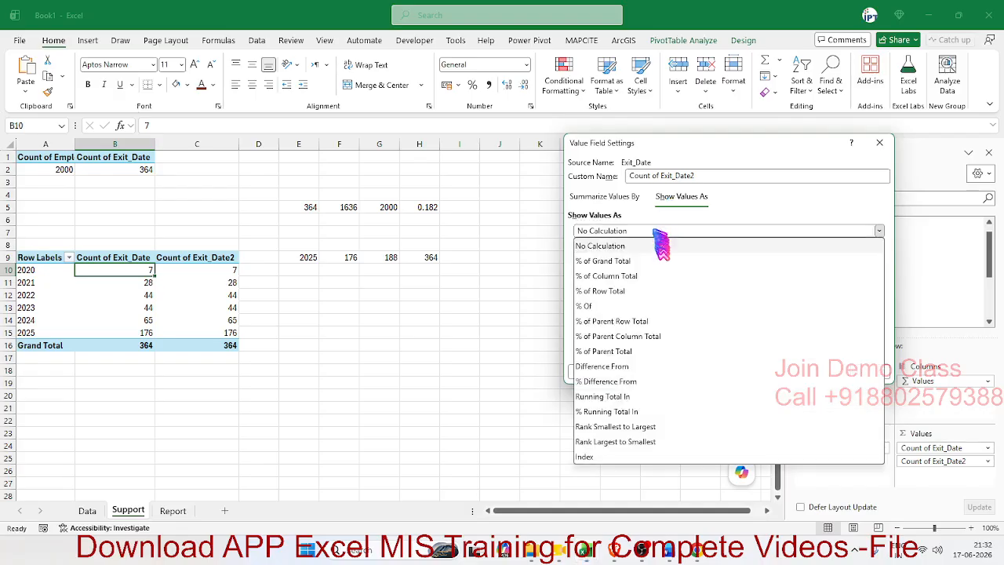
left_click(650, 280)
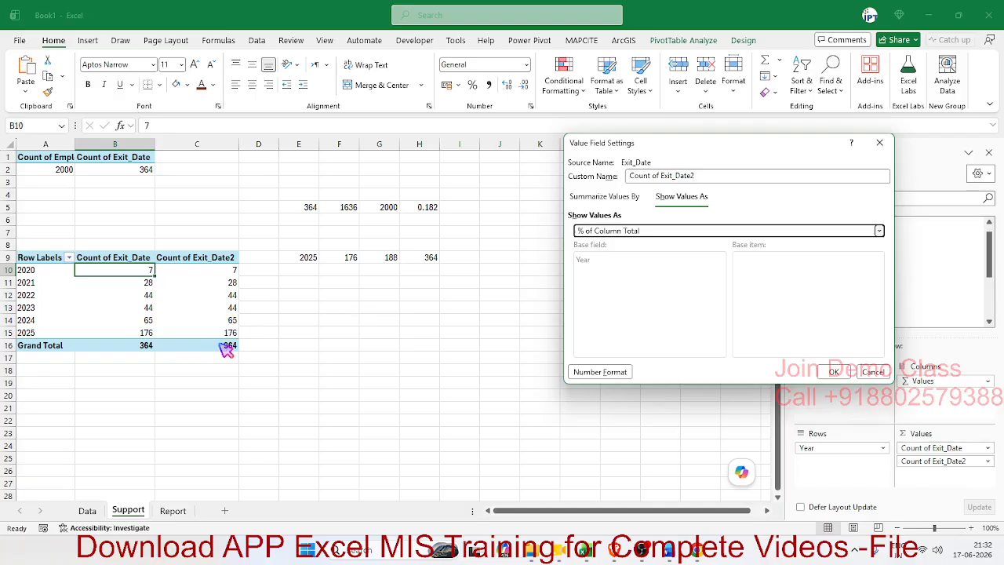
left_click(834, 373)
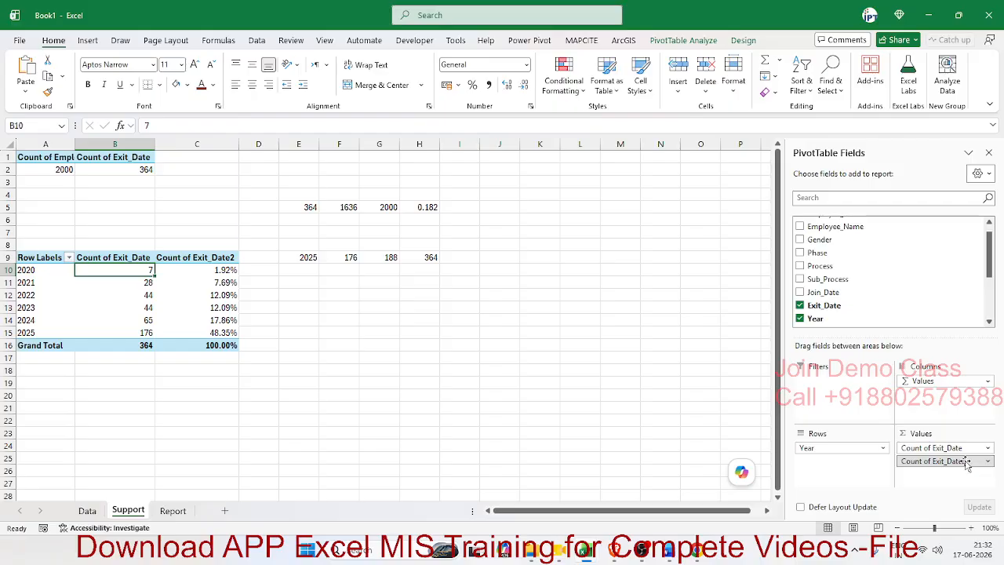
Remove the second Exit_Date count from the yearly pivot table's values.
left_click(967, 464)
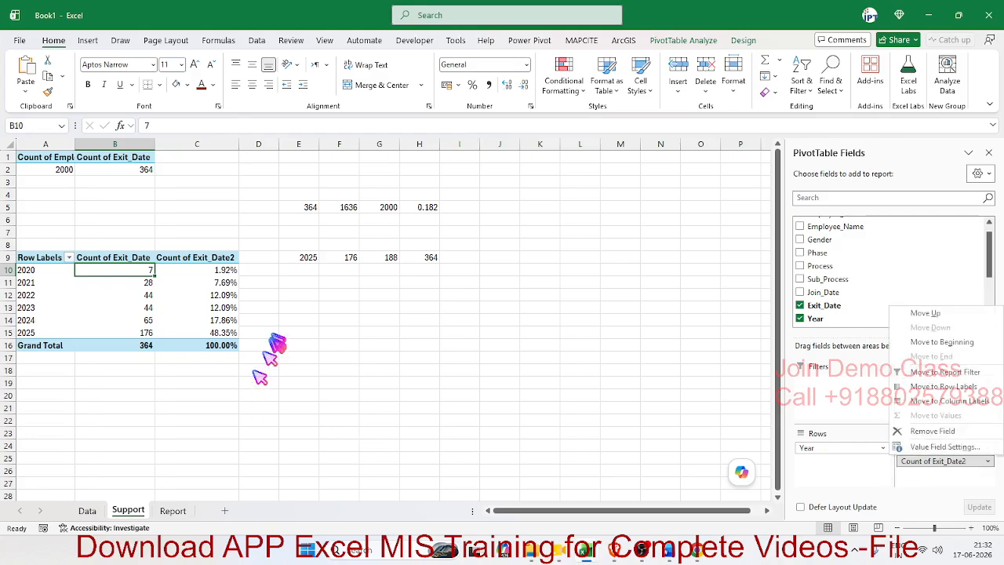
left_click_drag(950, 461, 925, 295)
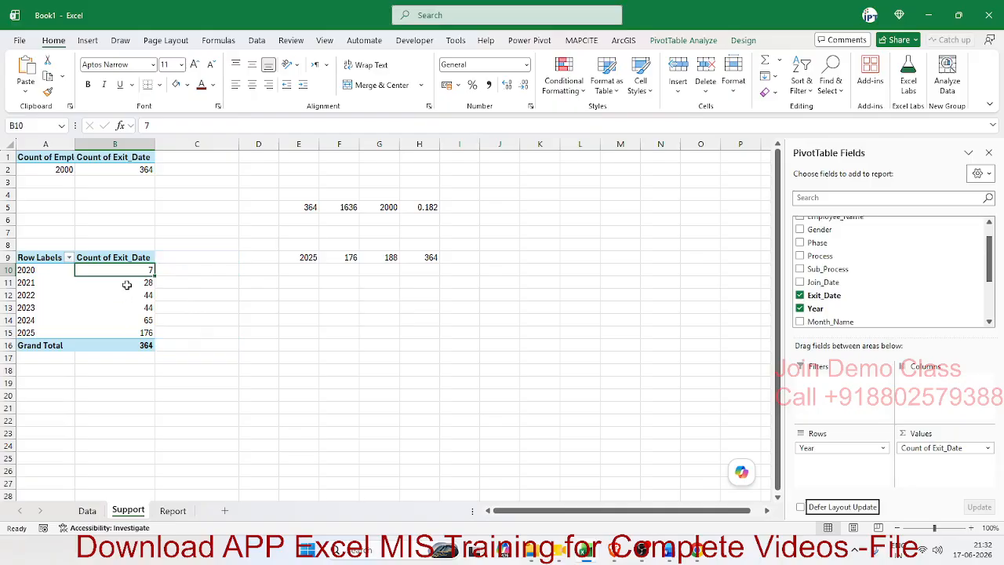
left_click(120, 317)
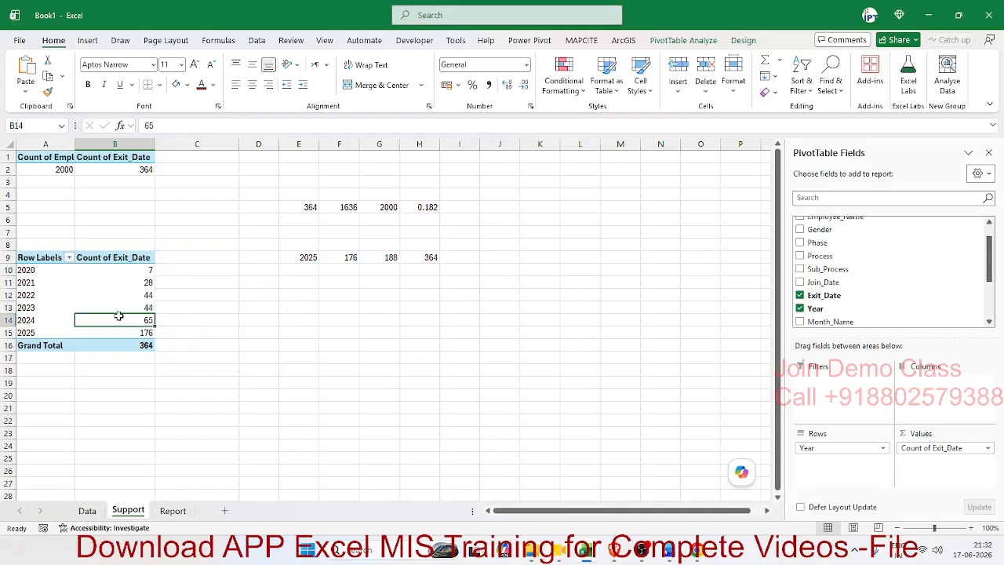
Add a count of Employee_ID to the values of the yearly pivot table, beside the exit count.
left_click(126, 270)
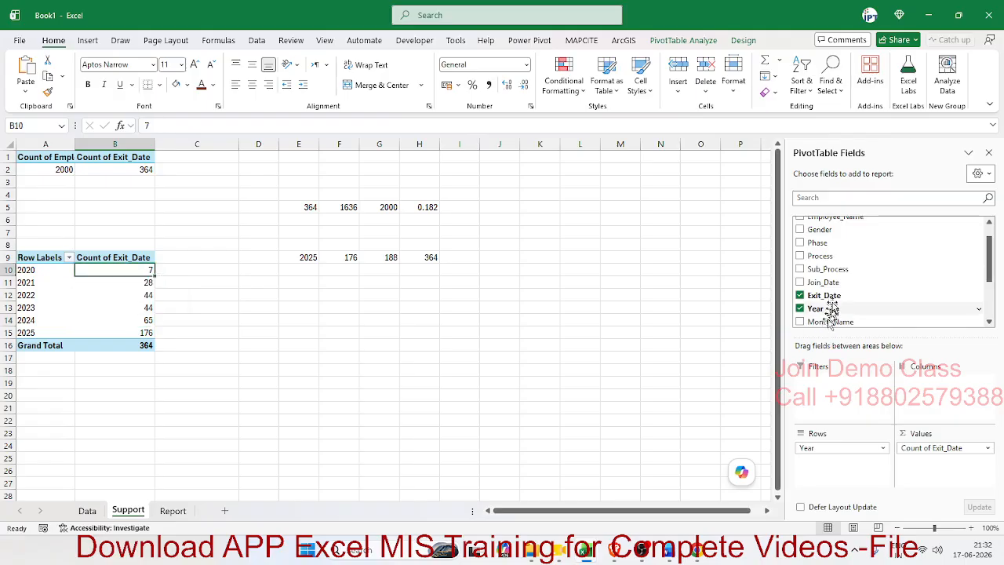
scroll(842, 244, "up", 1)
left_click_drag(840, 224, 939, 463)
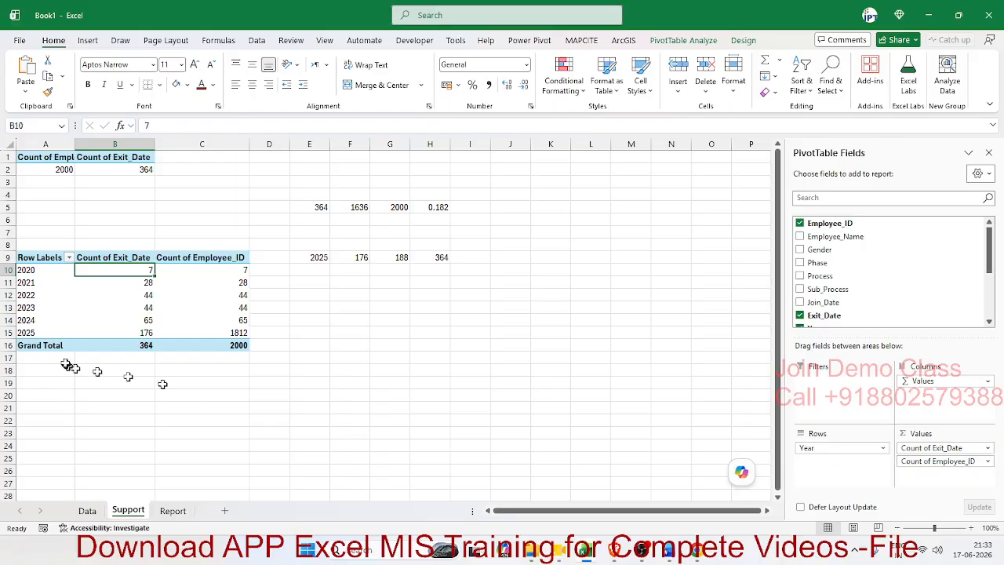
Examine the yearly Employee_ID counts against the exit counts in the pivot table.
left_click(193, 332)
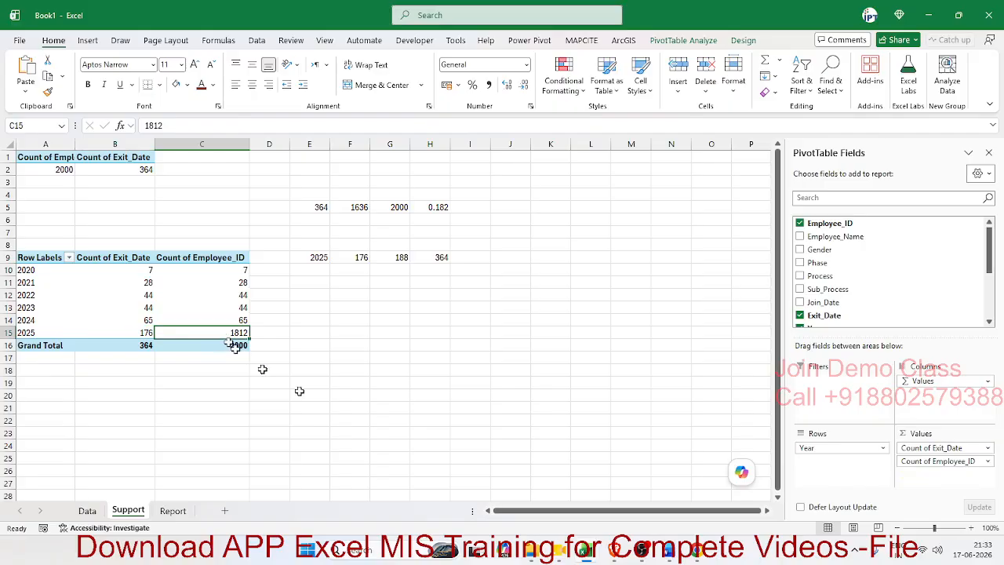
left_click(255, 320)
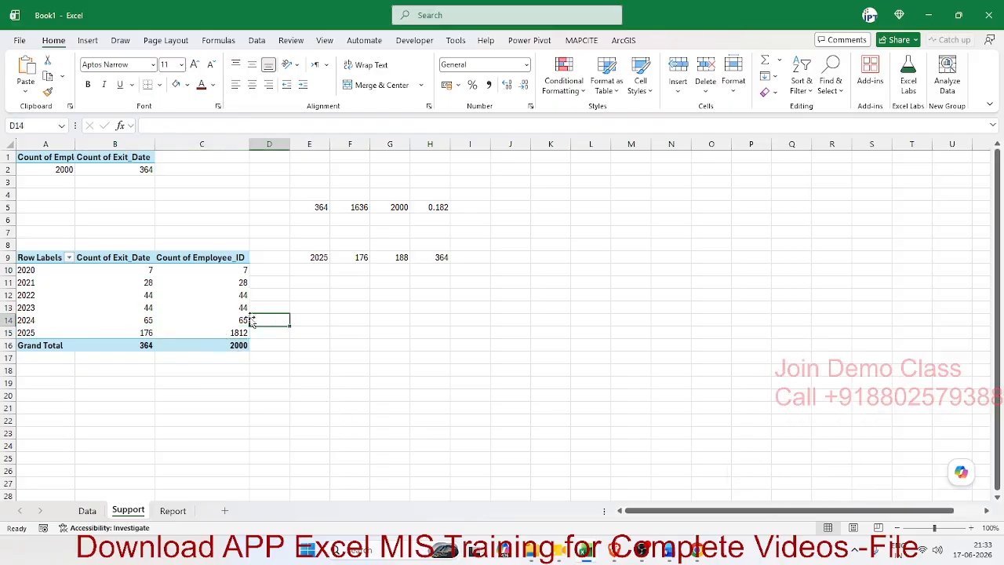
left_click(243, 296)
left_click(236, 284)
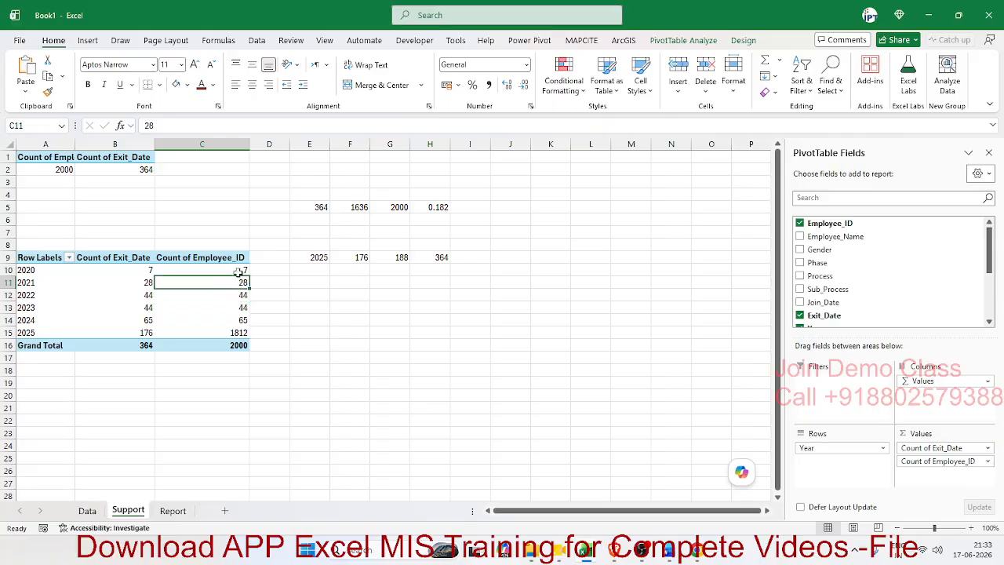
left_click(238, 271)
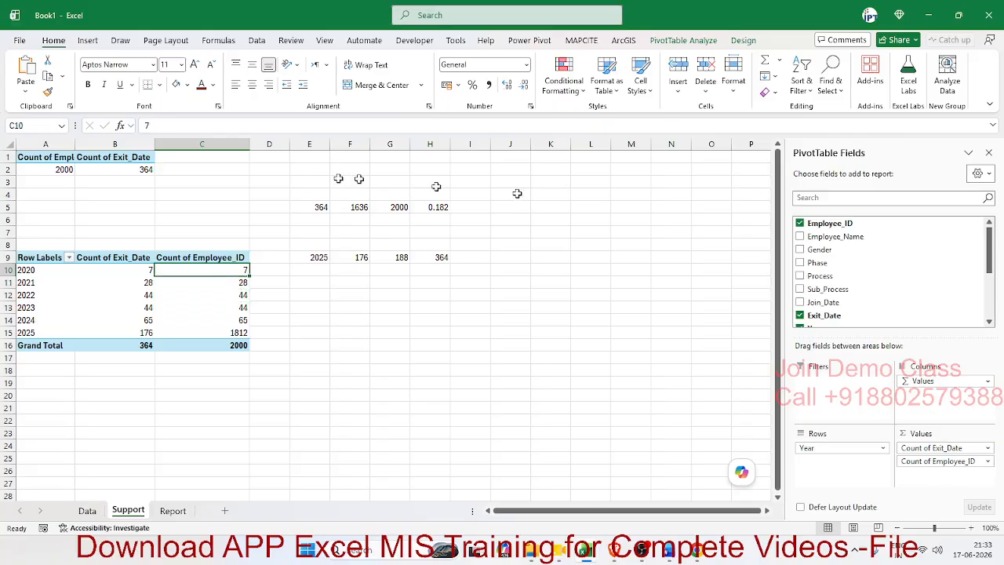
Try adding a calculated field YA% with the formula Exit_Date/Employee_ID to the yearly pivot table, and remove it from the values.
left_click(260, 269)
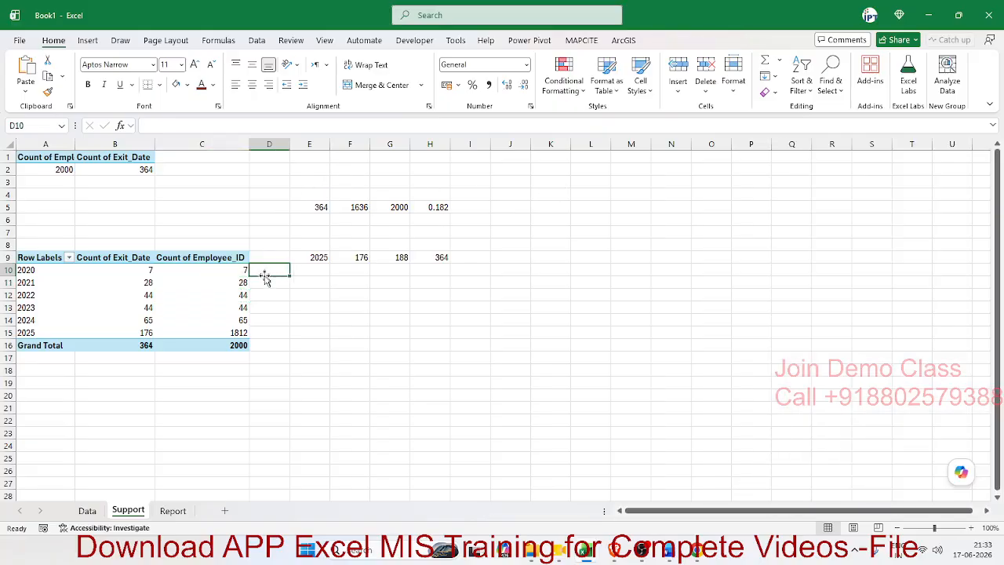
left_click(242, 273)
left_click(693, 44)
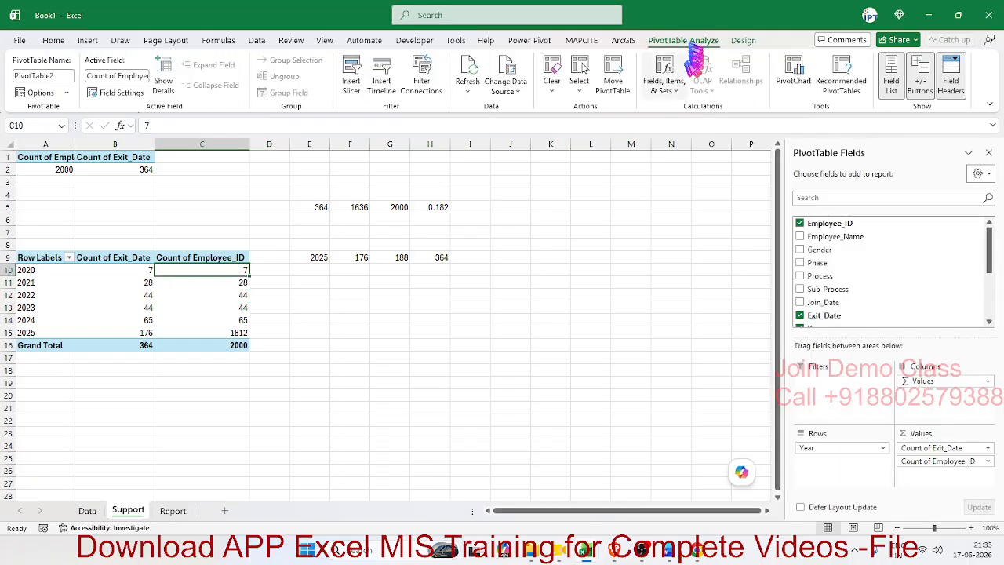
left_click(664, 82)
left_click(683, 111)
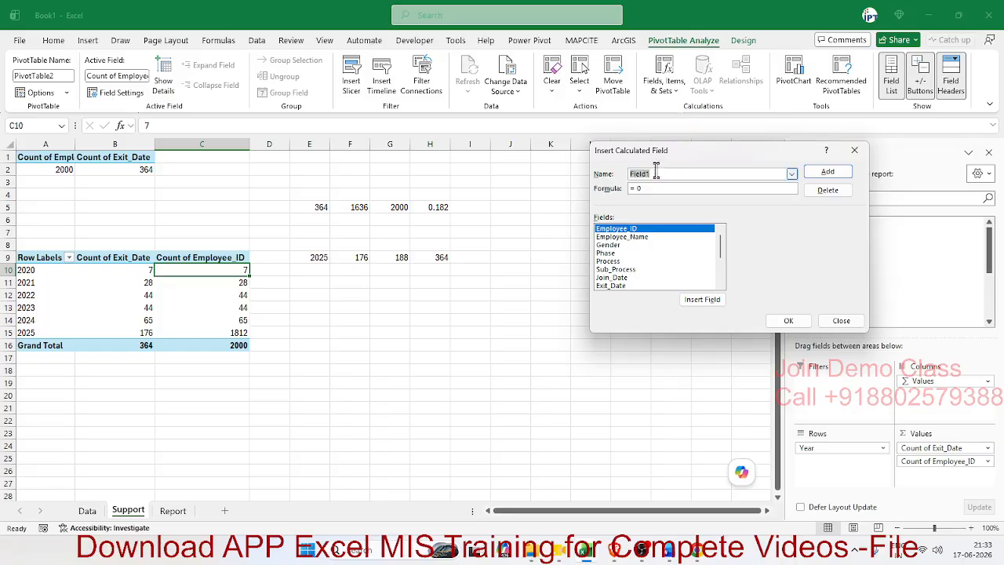
left_click_drag(656, 174, 570, 179)
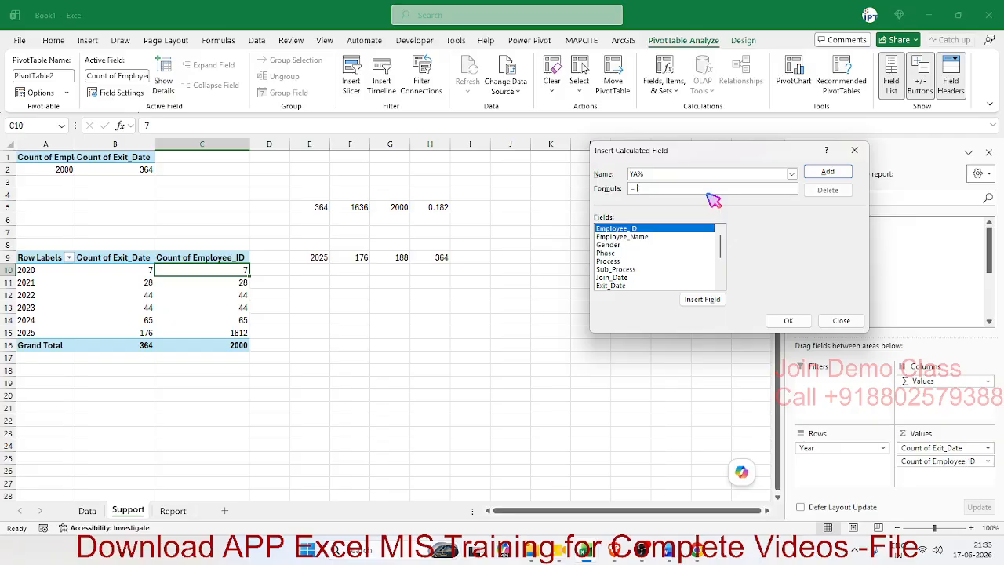
double_click(632, 287)
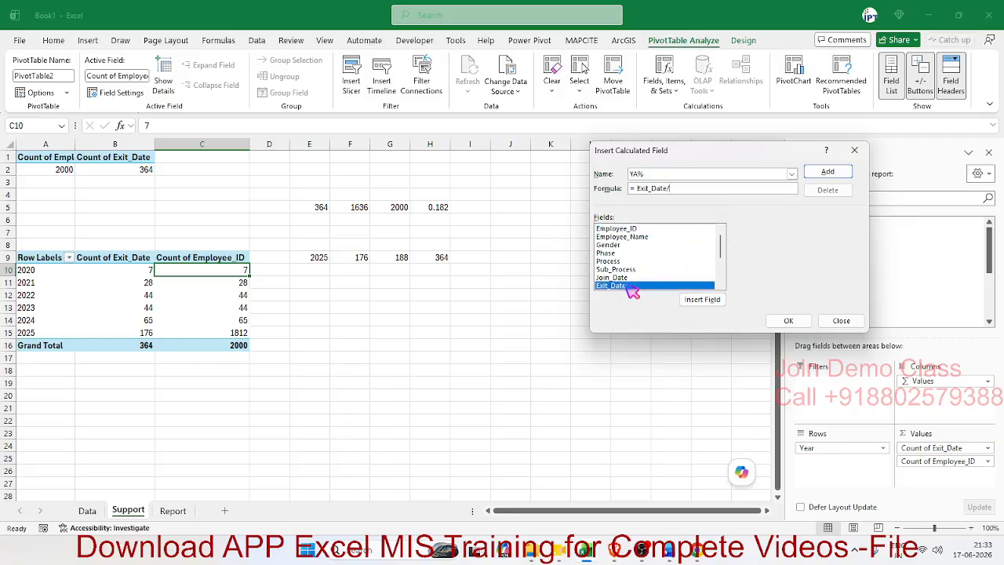
type("/")
double_click(632, 228)
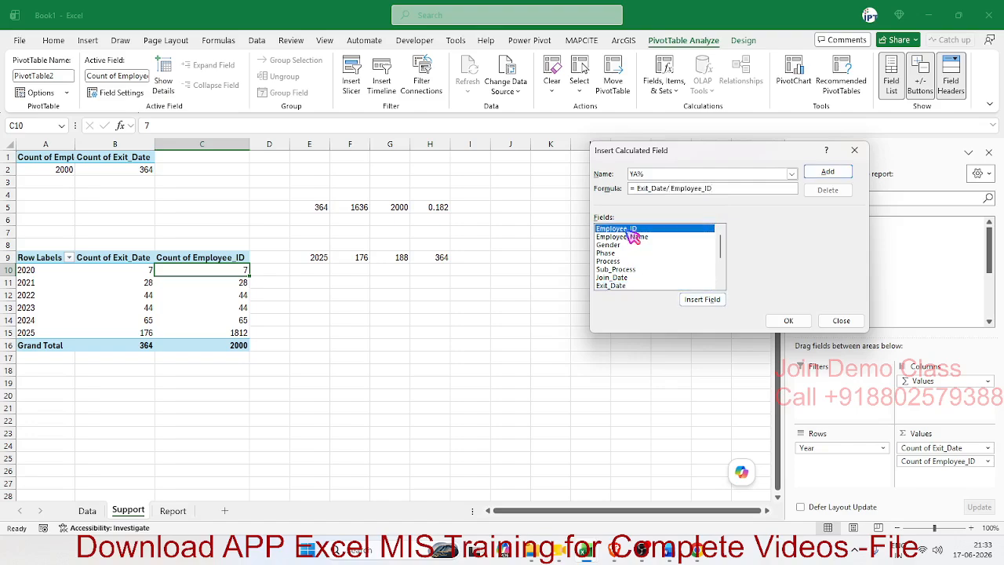
left_click(827, 173)
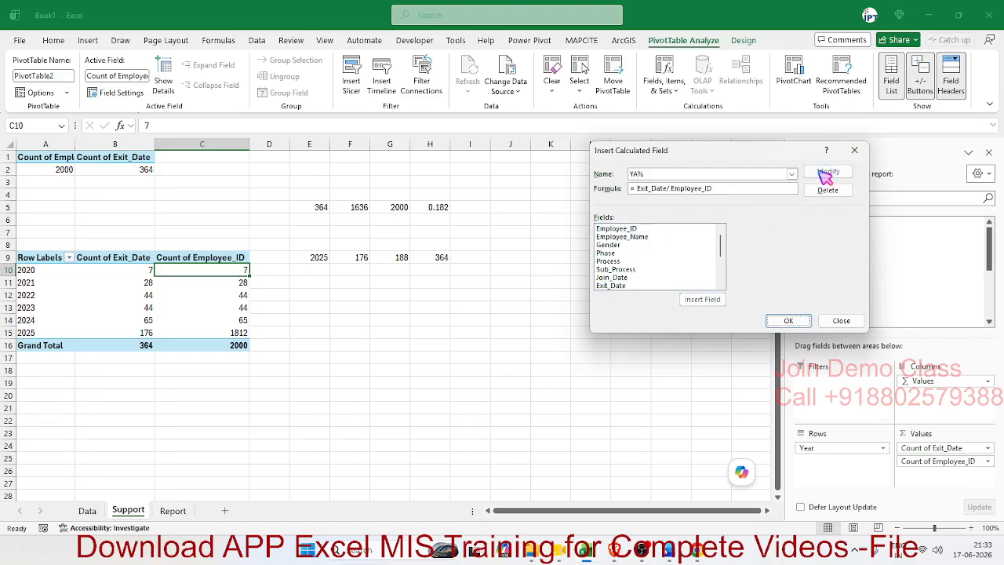
left_click(788, 320)
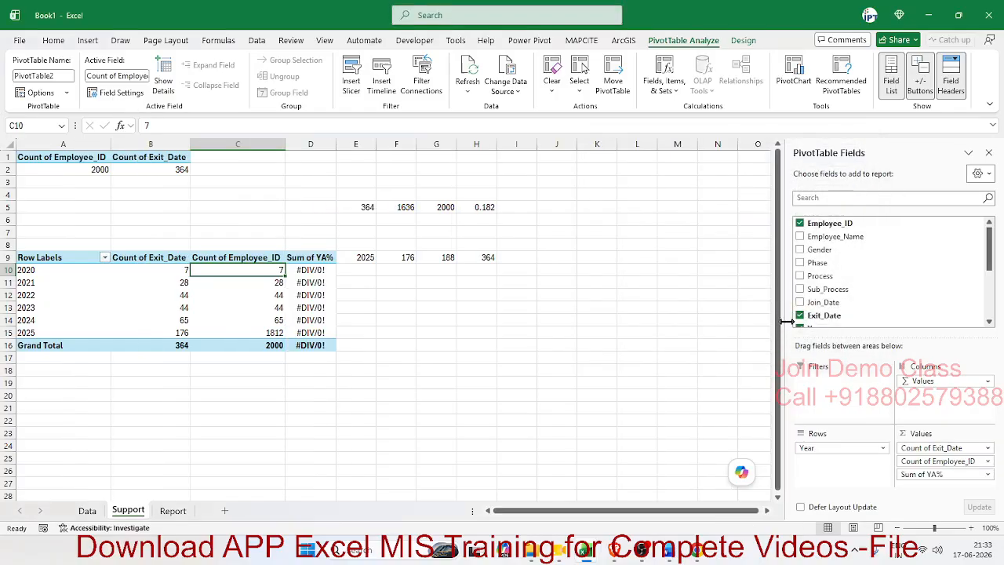
left_click_drag(916, 477, 850, 295)
Enter a formula in D10 dividing the 2020 exit count by the 2020 Employee_ID count from the pivot table.
left_click(276, 270)
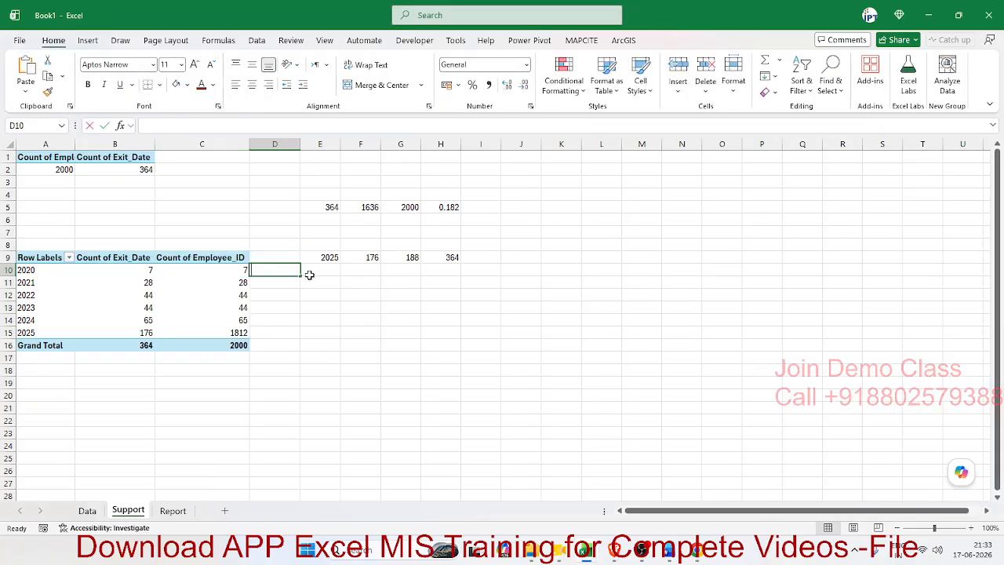
type("=")
key("Left")
key("Left")
key("Left")
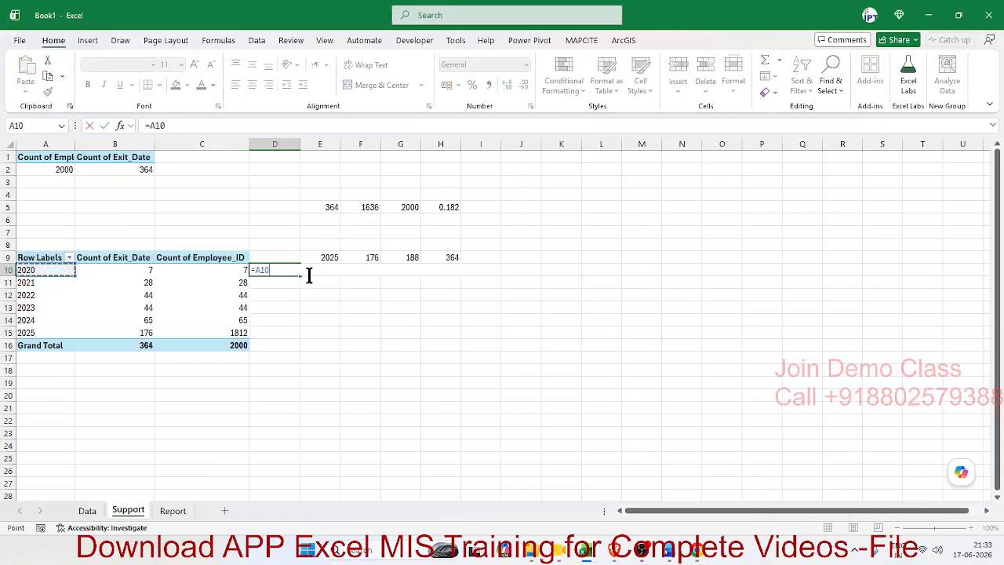
key("Right")
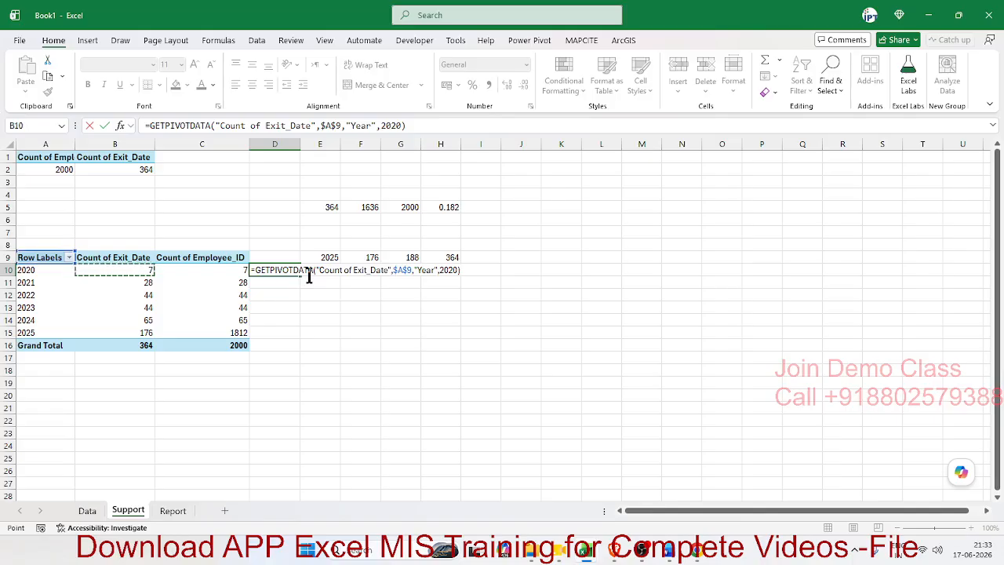
type("/")
key("Left")
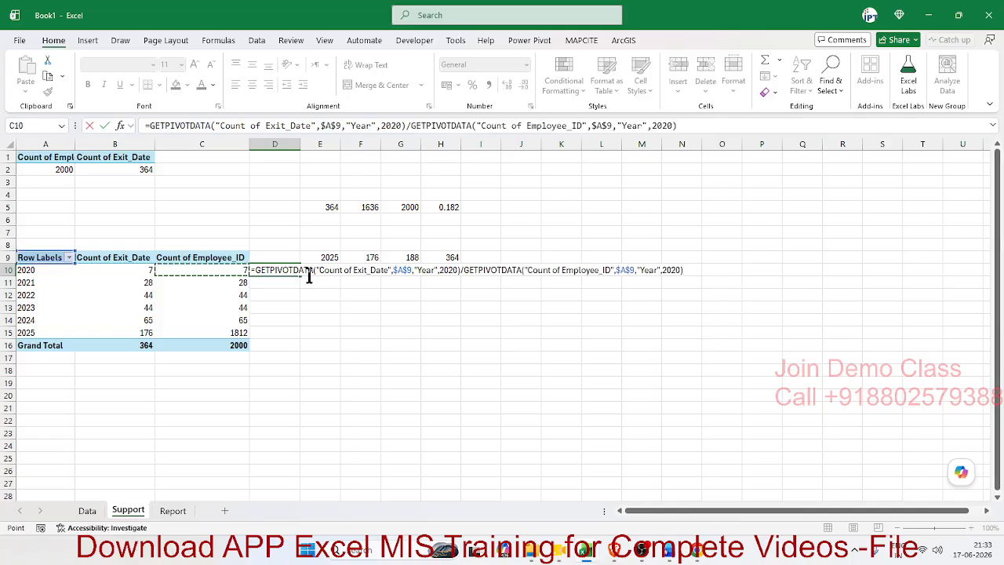
key("Return")
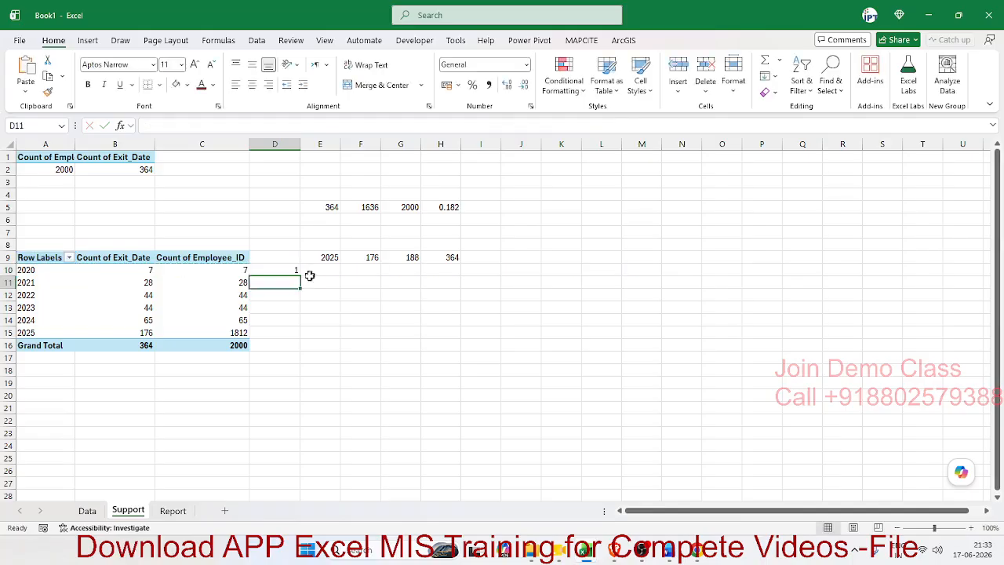
Replace the fixed year 2020 in both GETPIVOTDATA parts of the D10 formula with a reference to A10.
left_click(271, 272)
double_click(276, 270)
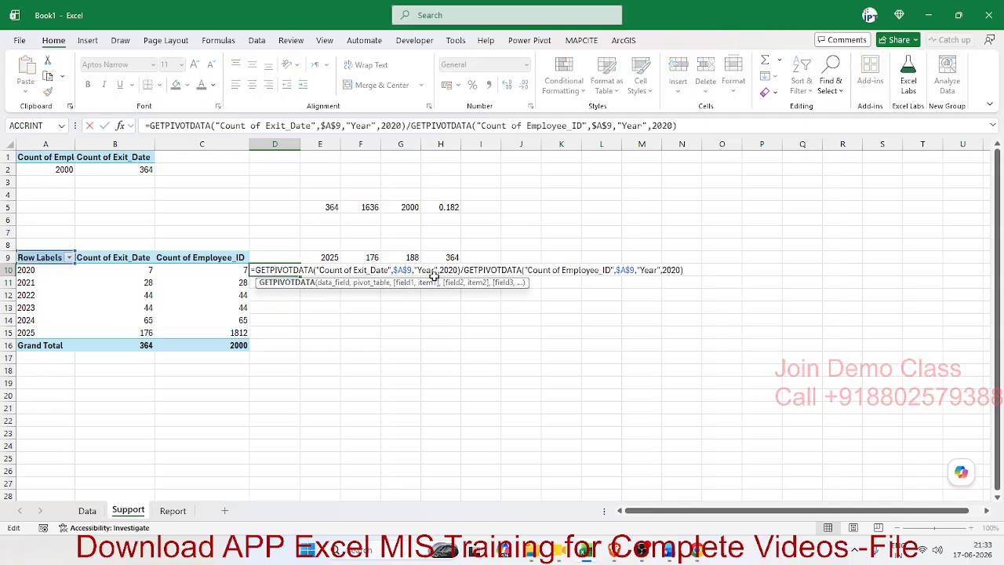
double_click(444, 269)
key("BackSpace")
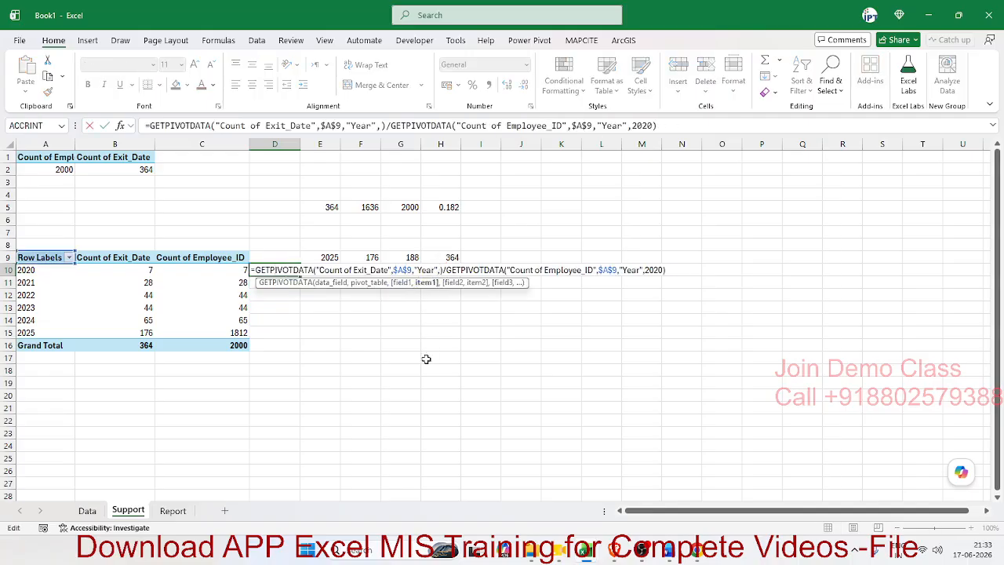
left_click(59, 270)
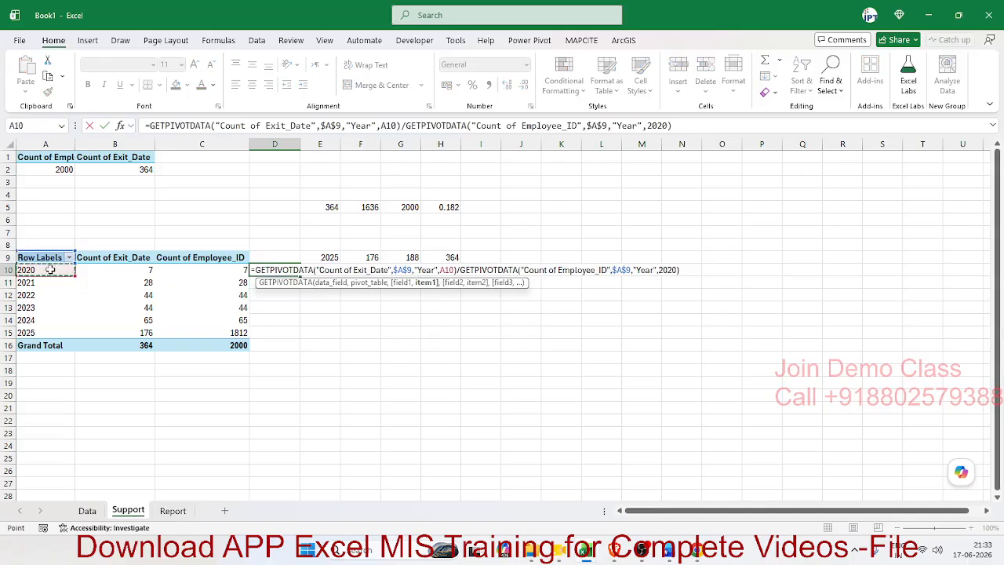
double_click(668, 269)
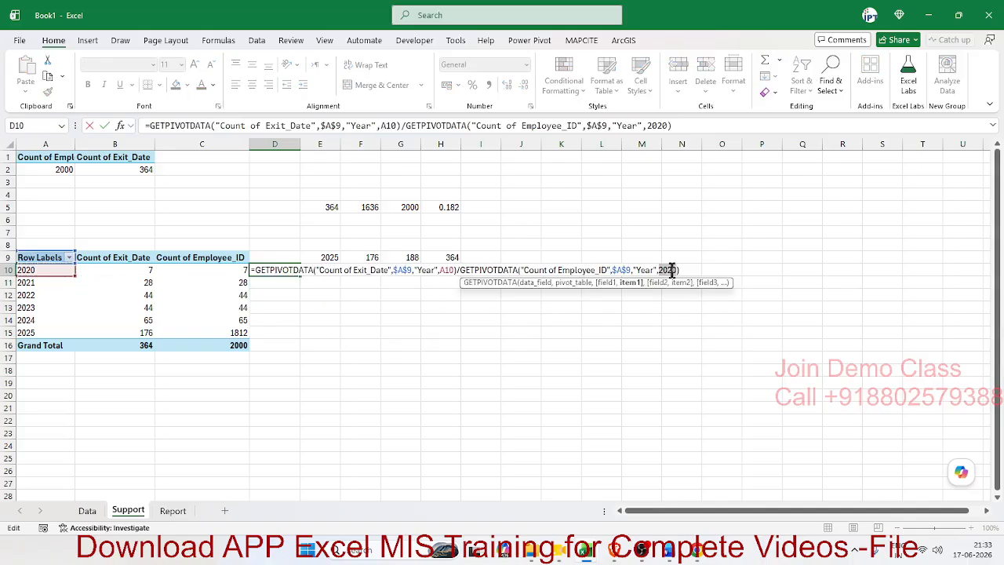
key("BackSpace")
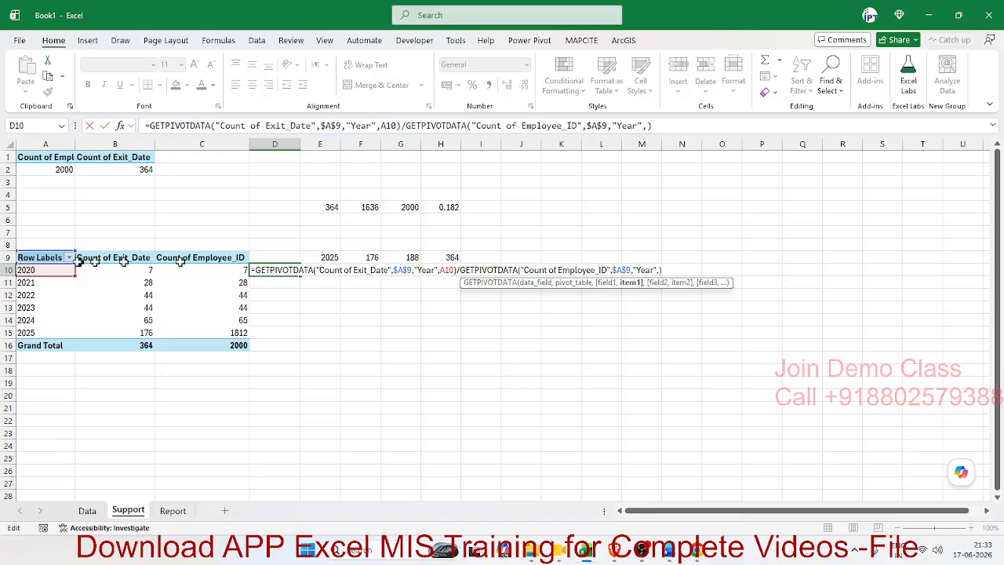
left_click(49, 270)
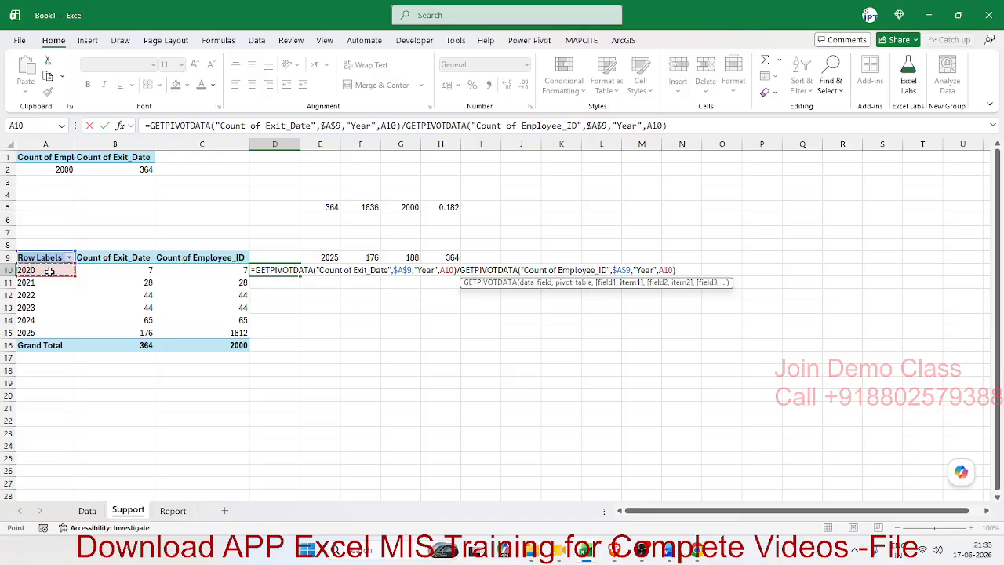
key("Return")
Fill the D10 formula down to D15 and format the ratios as percentages.
key("Up")
key("shift+Down")
key("shift+Down")
key("shift+Down")
key("shift+Down")
key("shift+Down")
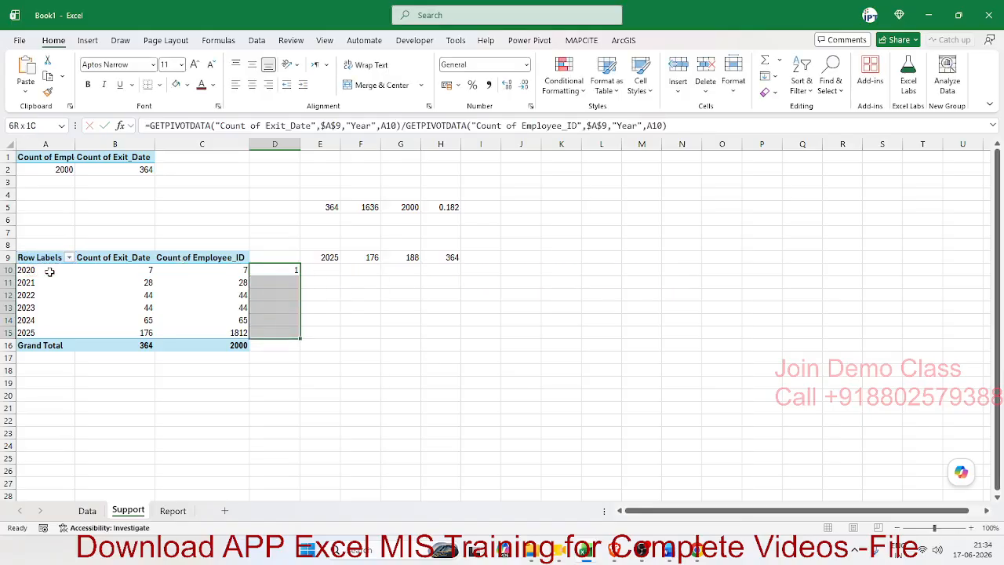
key("ctrl+d")
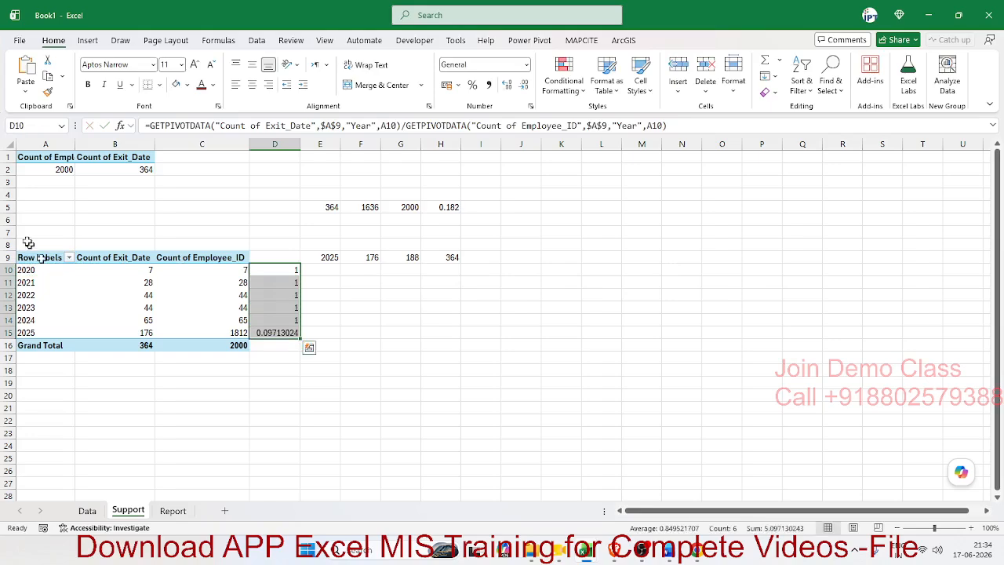
left_click(472, 85)
Calculate the average of the yearly percentages in D16 with =AVERAGE(D10:D15).
left_click(290, 347)
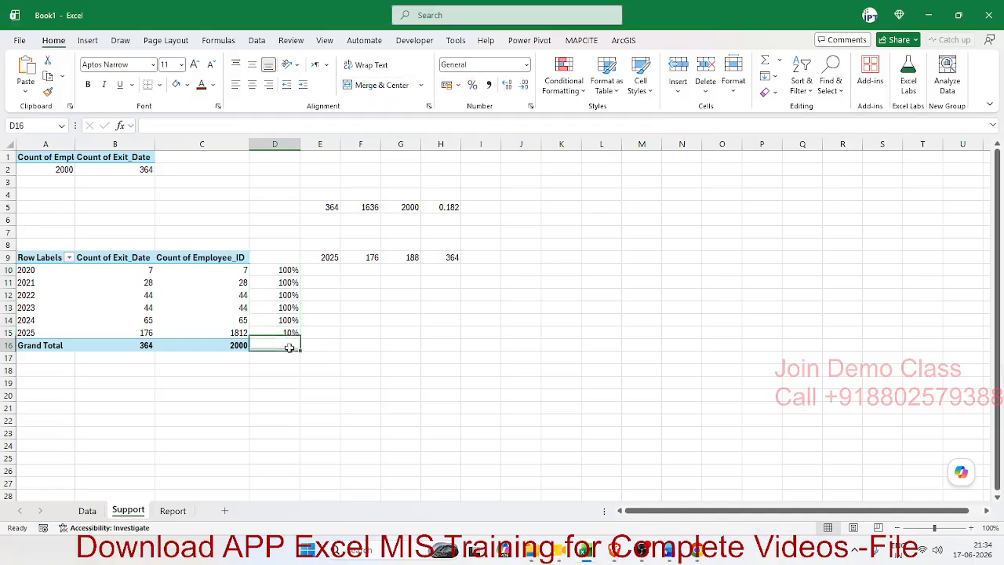
type("=avg")
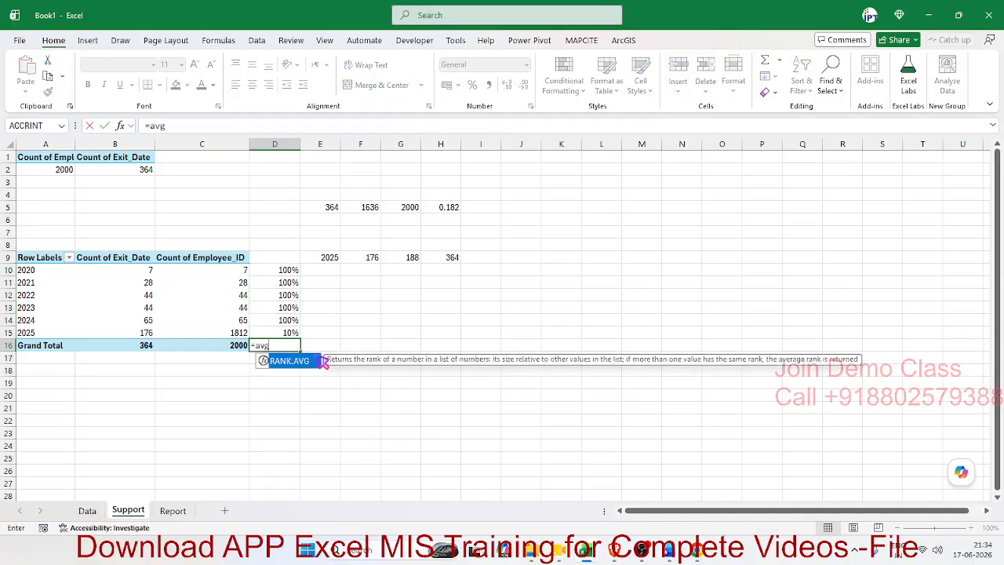
key("BackSpace")
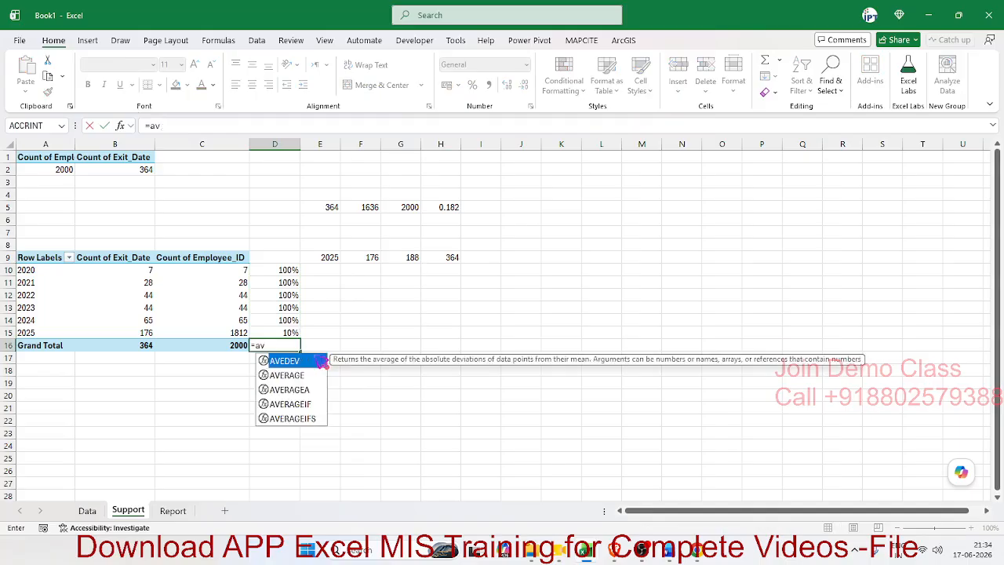
key("Down")
key("Tab")
key("Up")
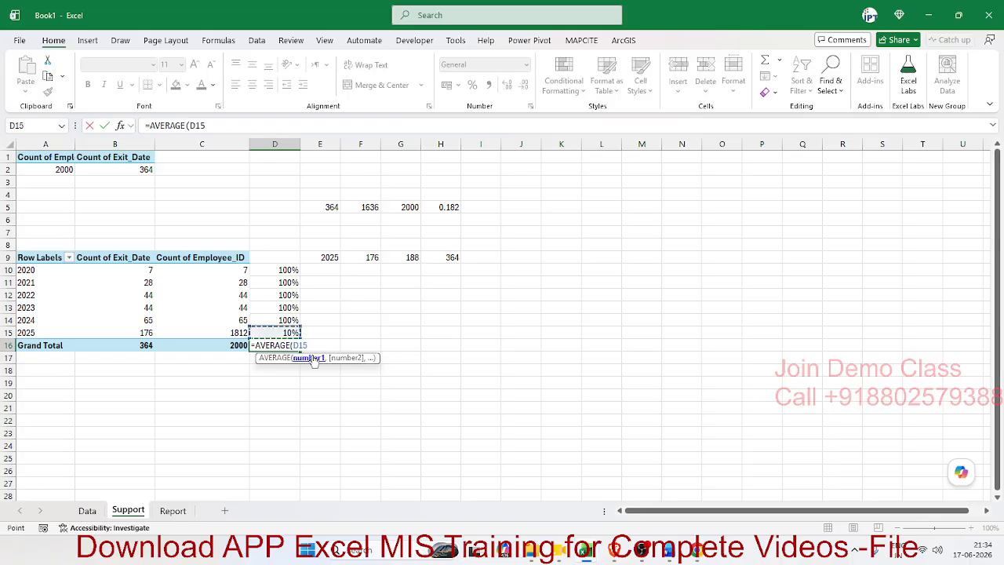
key("shift+Up")
key("shift+Up")
key("shift+Up")
key("shift+Up")
key("shift+Up")
key("ctrl+Return")
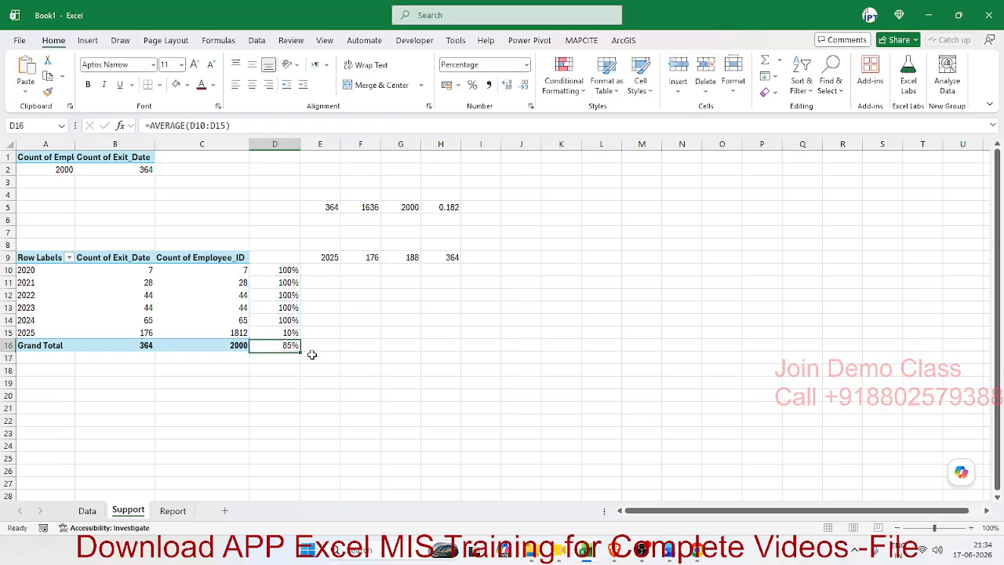
key("Right")
key("Left")
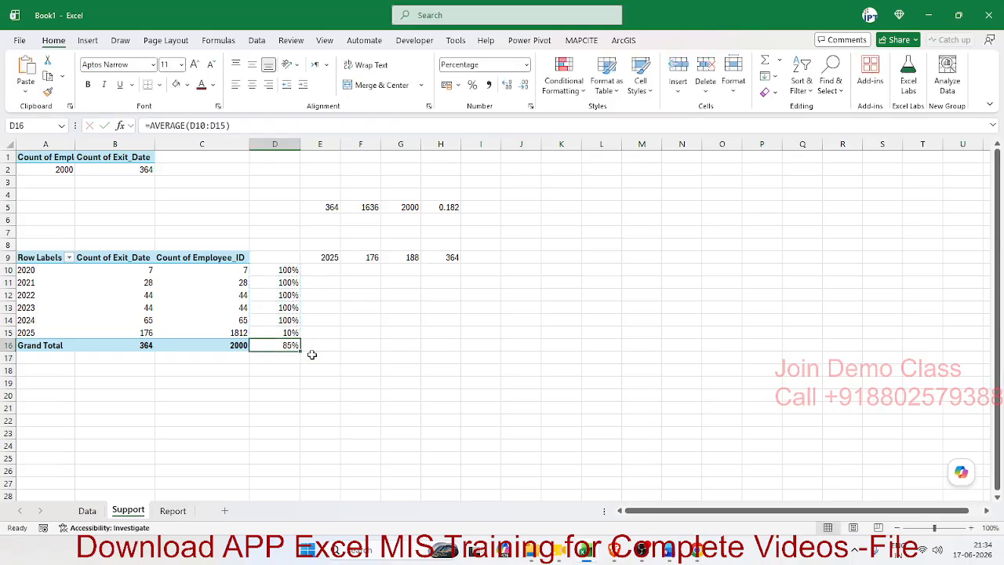
key("Right")
key("Right")
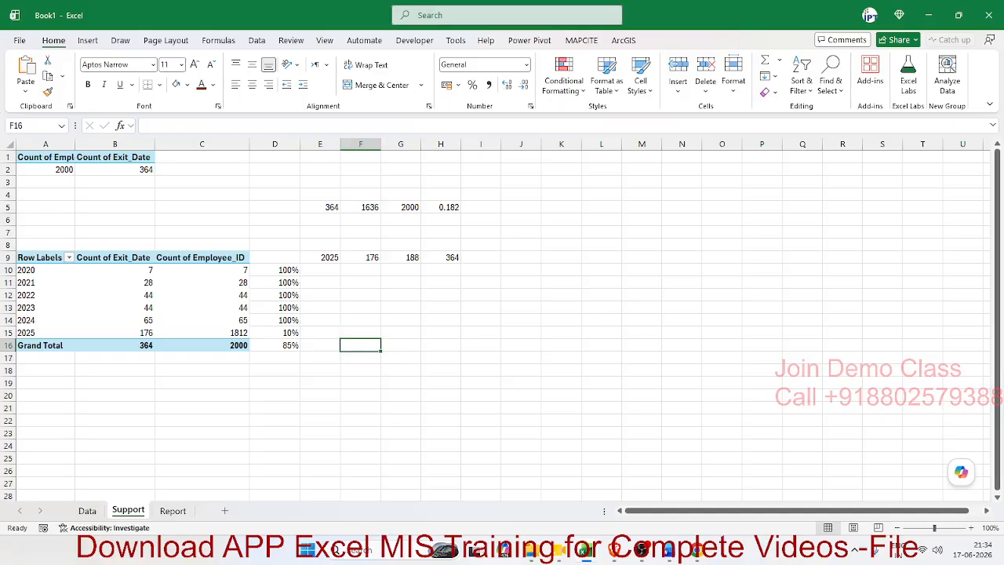
key("alt+Tab")
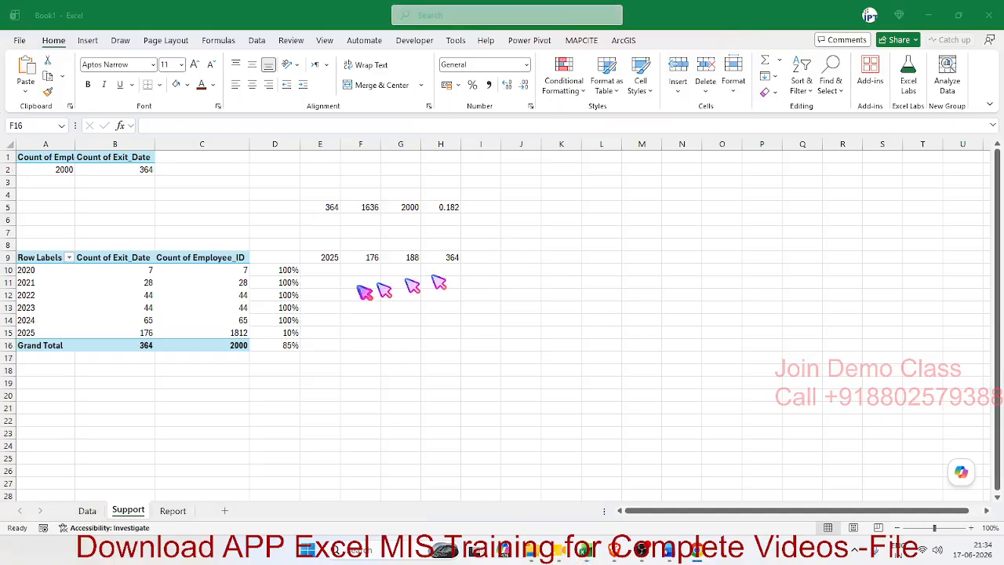
key("alt+Tab")
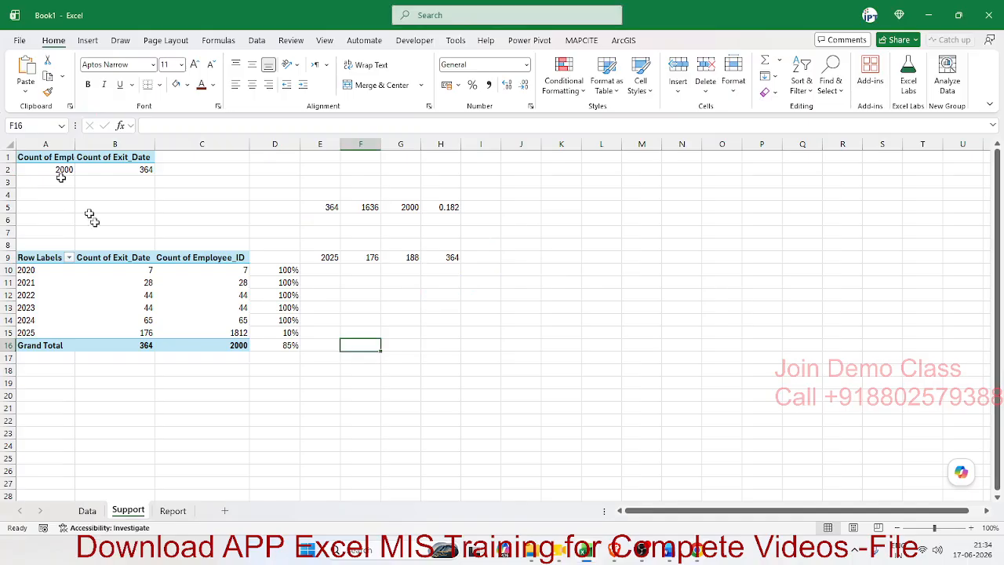
left_click(265, 308)
left_click(286, 347)
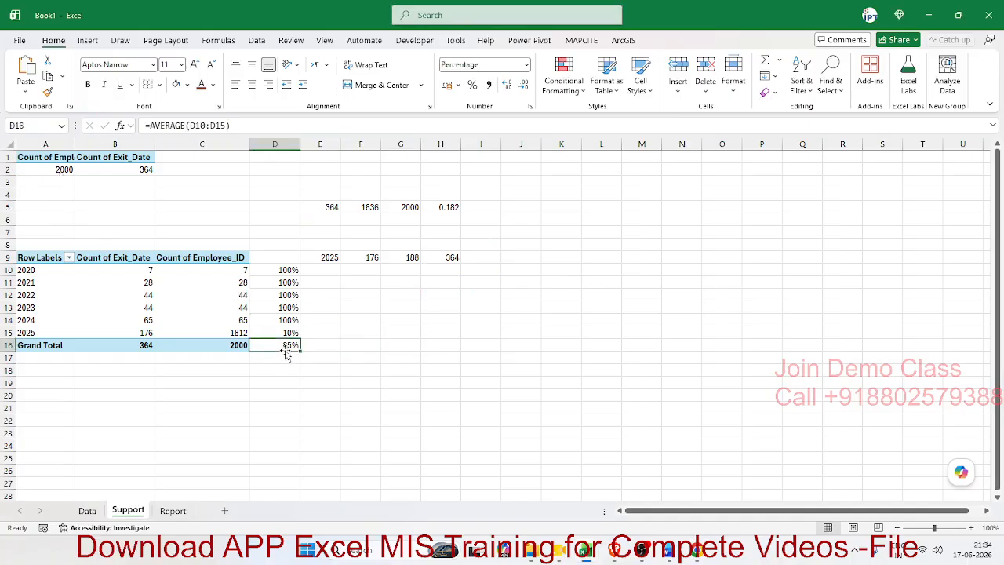
Calculate the remaining percentage in G16 with =100%-D16 and format it as a whole percentage.
left_click(408, 348)
type("100")
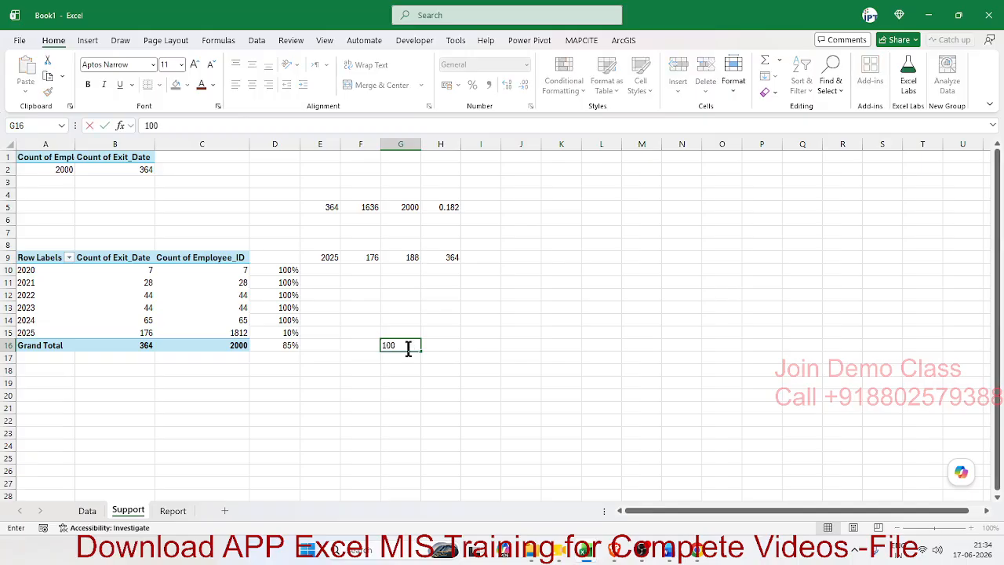
type("%")
key("Escape")
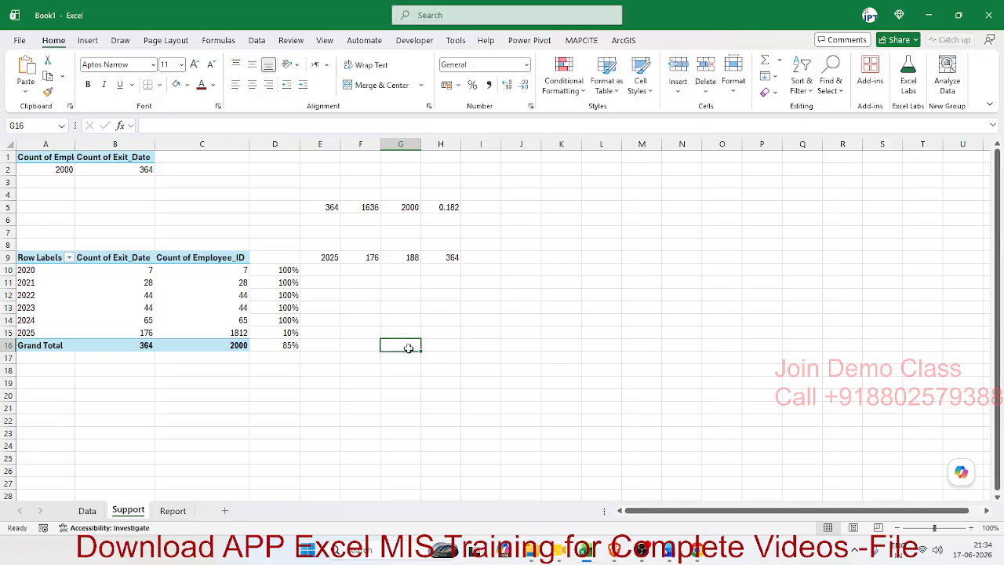
type("=100%")
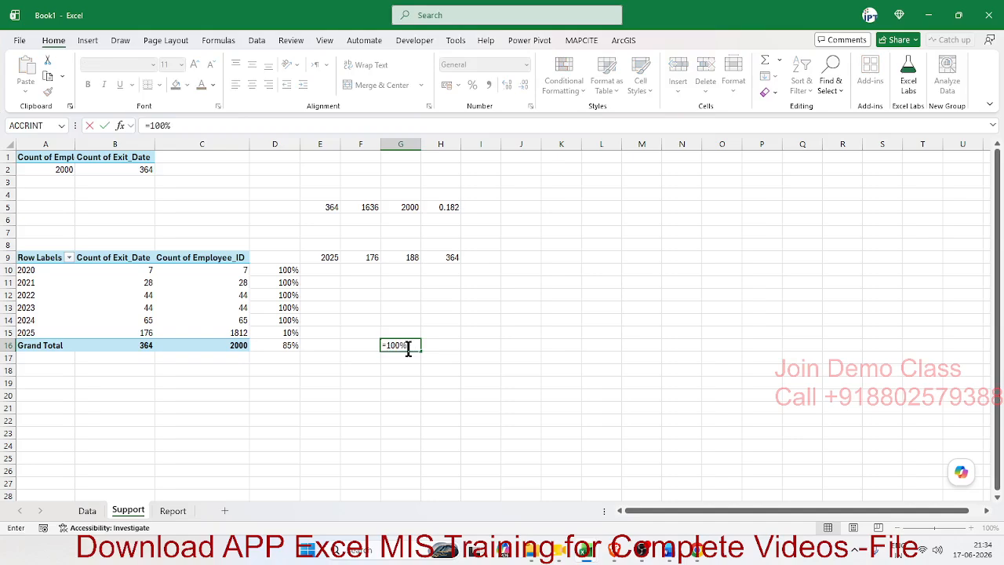
type("-")
left_click(298, 348)
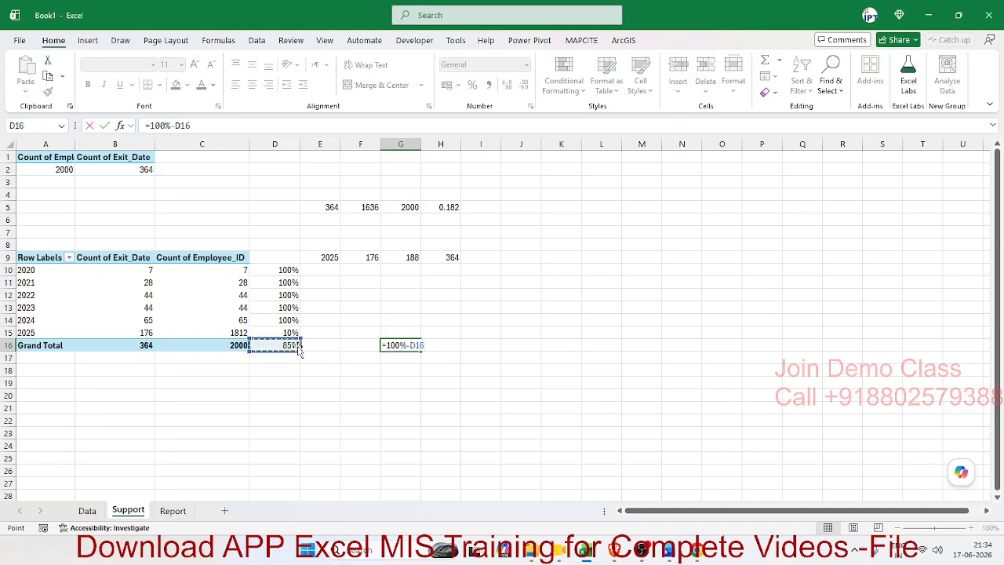
key("Return")
key("Up")
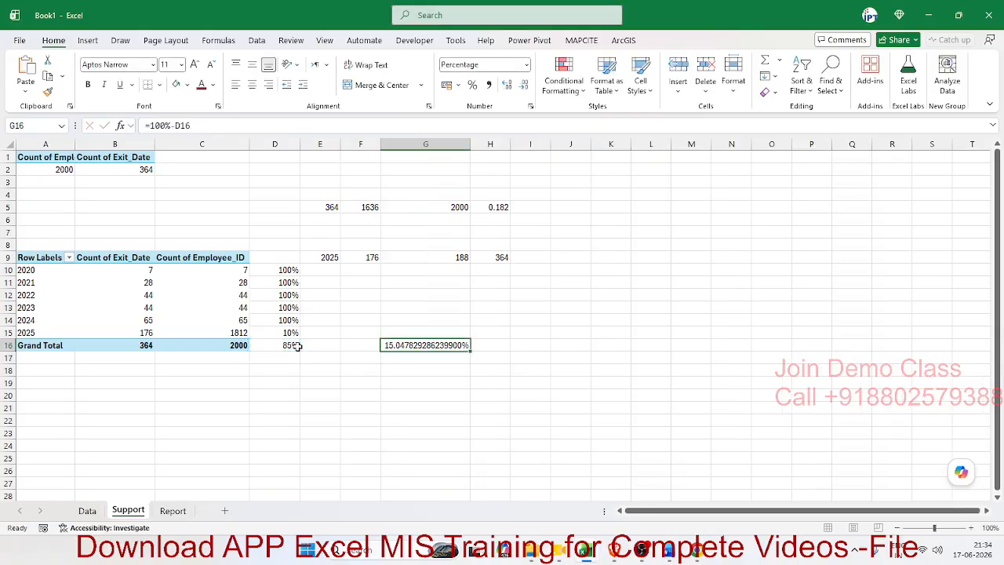
left_click(472, 86)
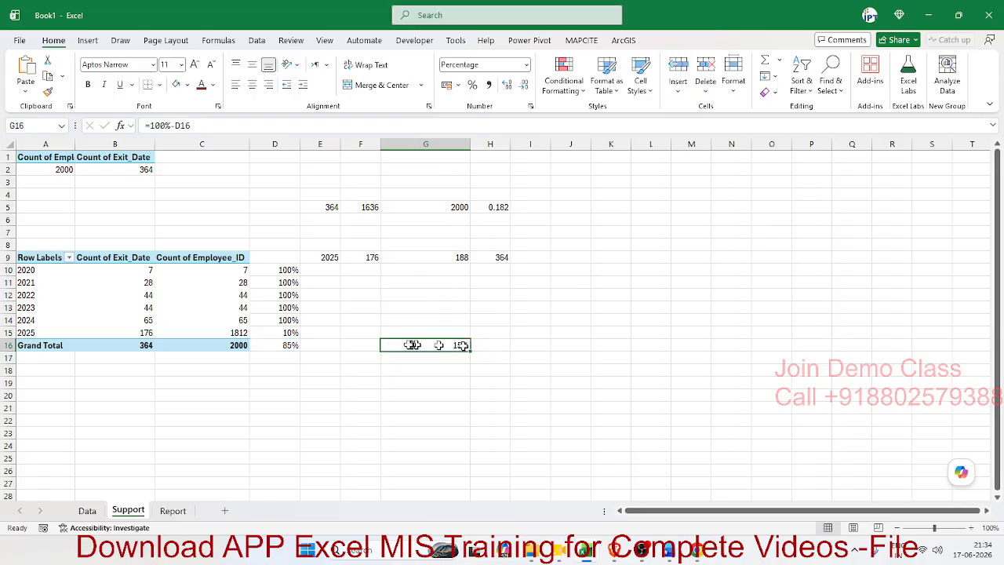
Link F16 to the average with =D16 and enter 100% in H16.
left_click(366, 349)
type("=D16")
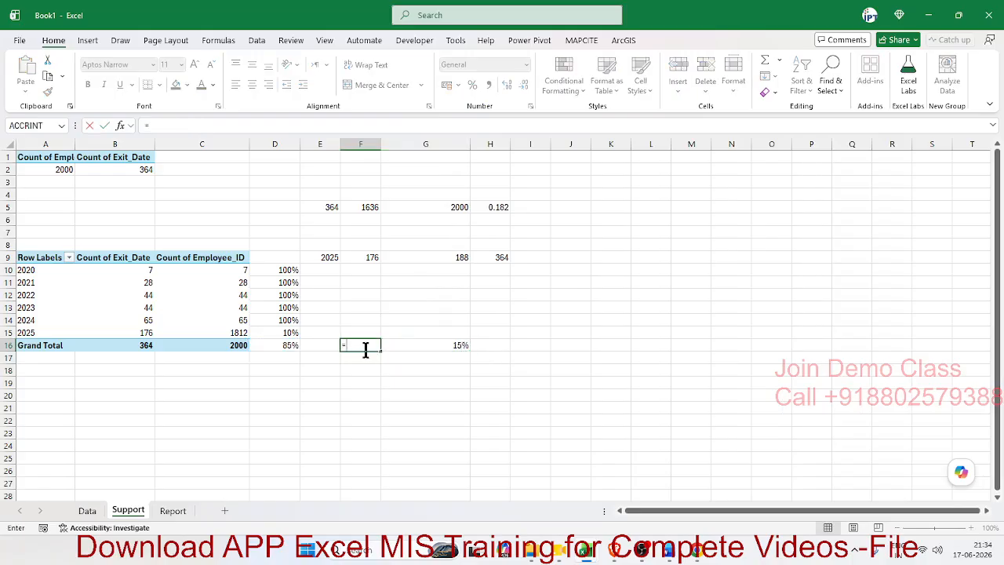
key("Return")
key("Up")
key("Right")
key("Right")
key("Right")
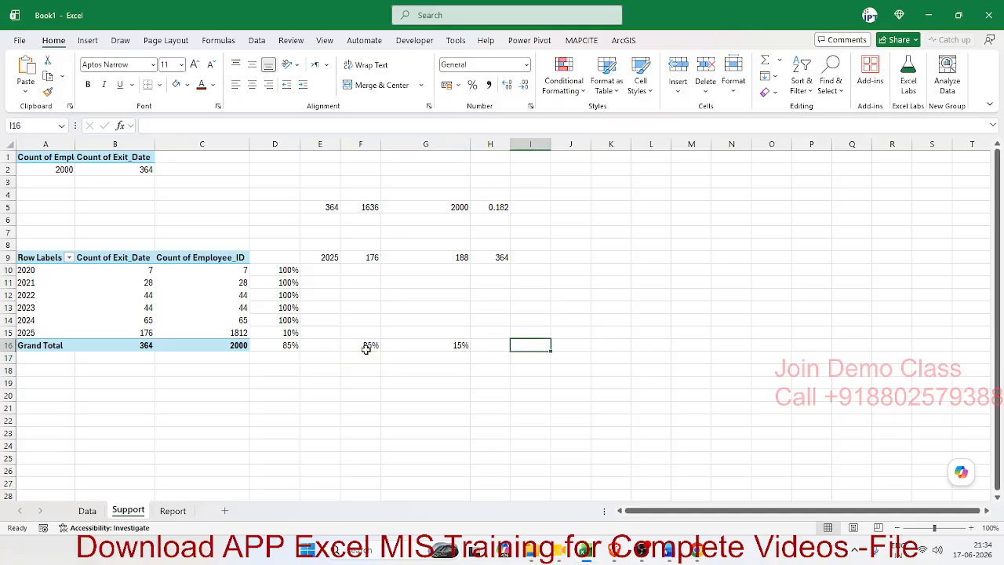
key("Left")
type("100")
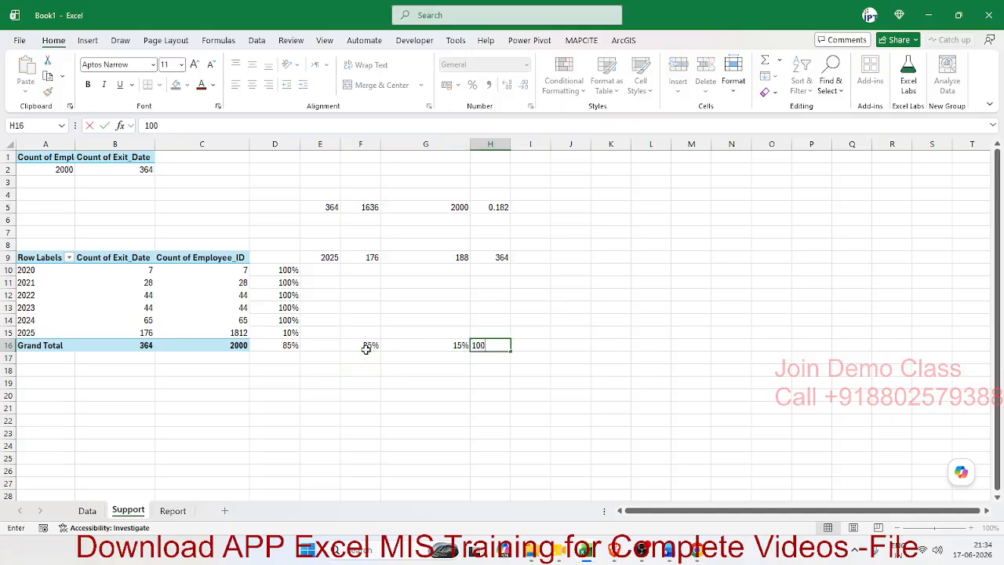
type("%")
key("Return")
Insert a 2-D pie chart from F16:H16 and move it so it starts beside the pivot table around column D.
key("Up")
key("Left")
key("shift+Left")
key("shift+Left")
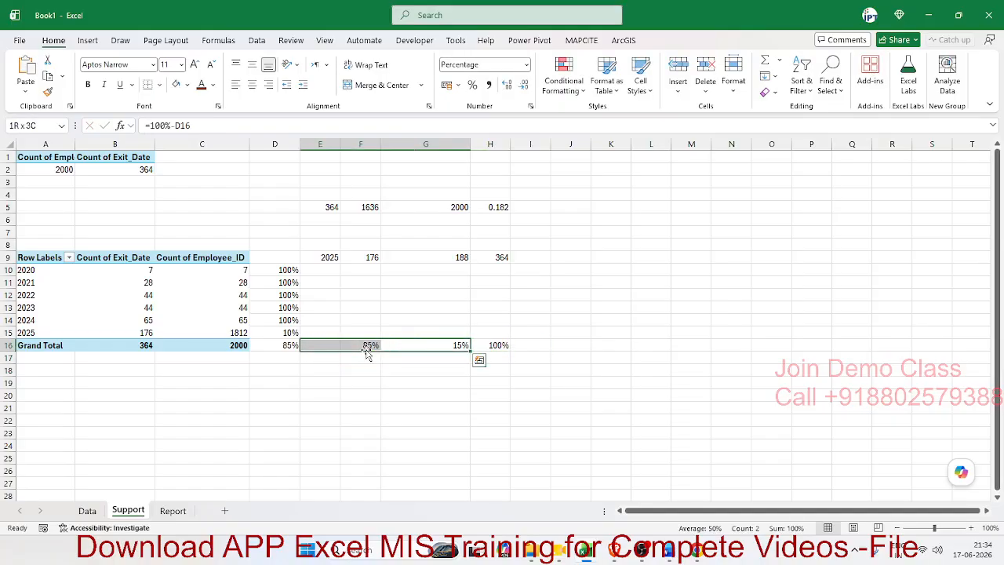
key("shift+Right")
key("shift+Right")
key("Left")
key("shift+Right")
key("shift+Right")
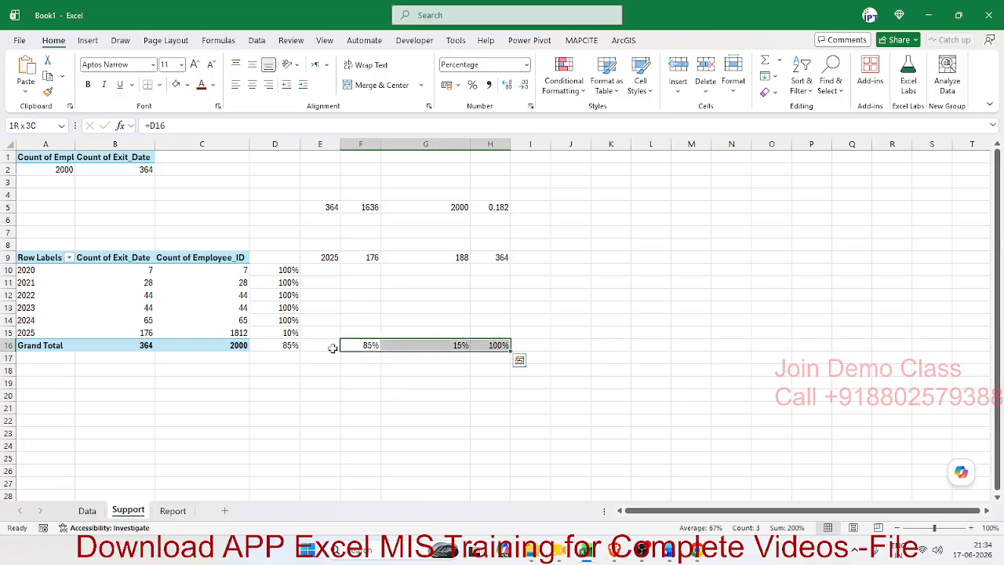
left_click(87, 40)
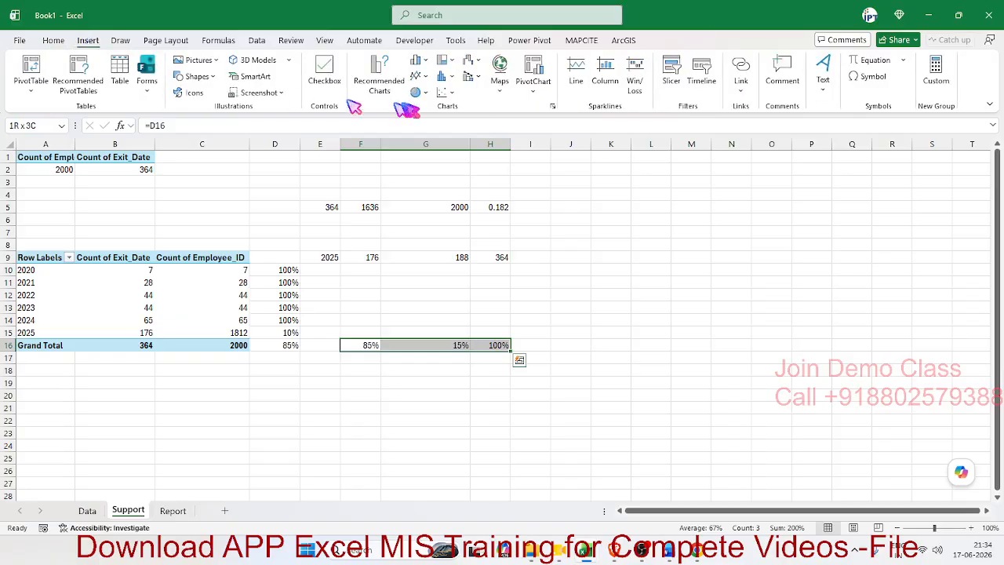
left_click(418, 92)
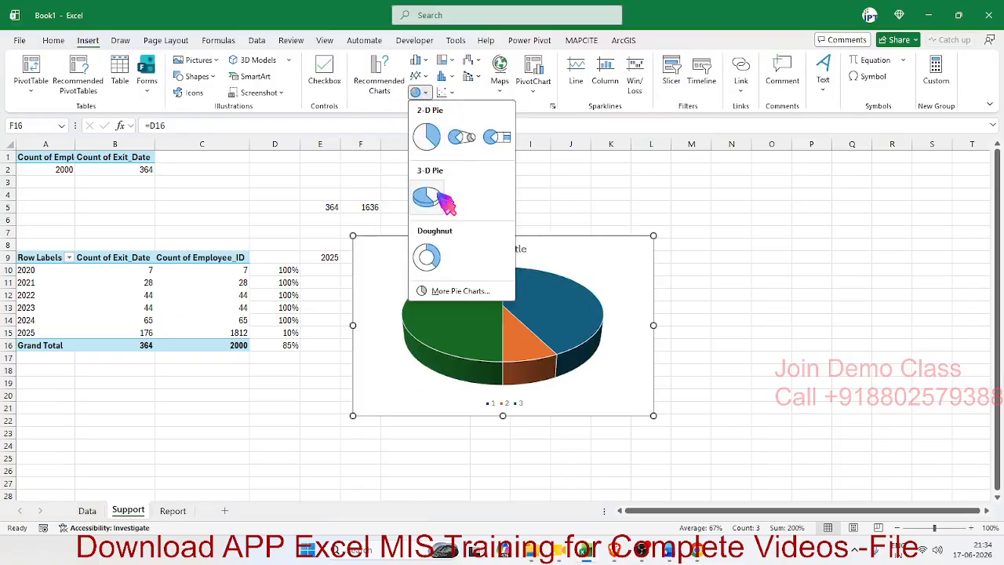
left_click(438, 145)
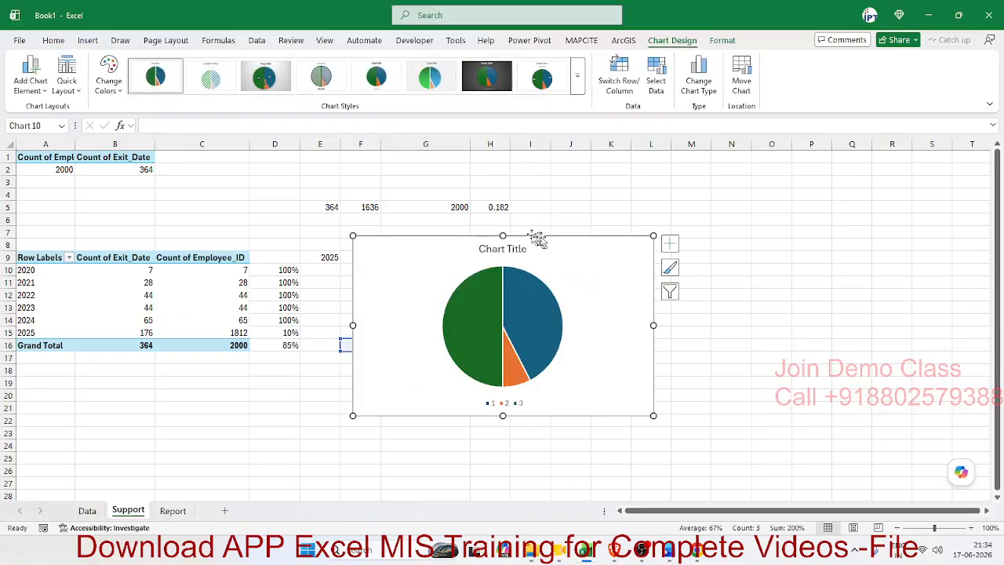
left_click_drag(533, 233, 437, 236)
Set the pie series' angle of first slice to 270°.
left_click(417, 259)
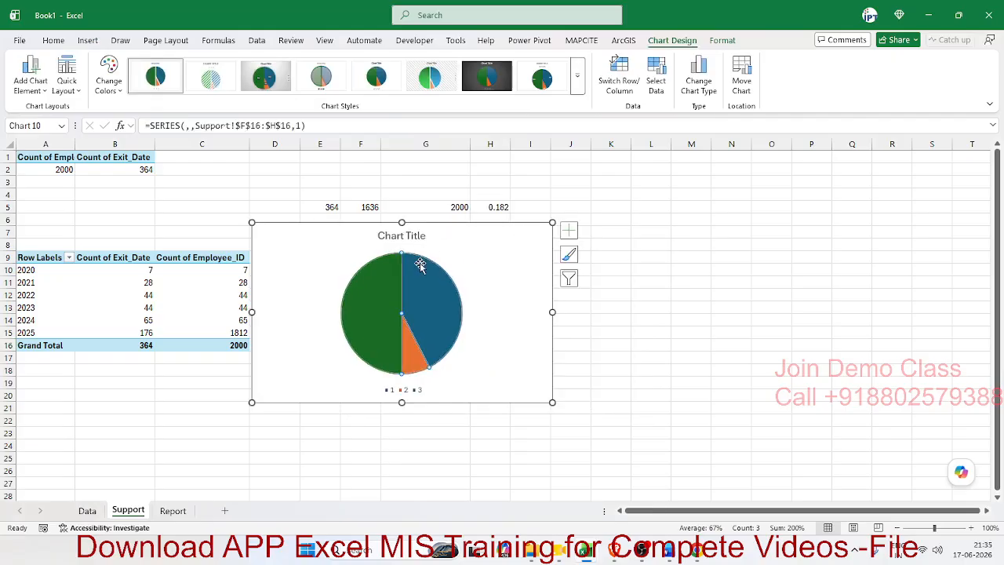
right_click(421, 265)
left_click(484, 405)
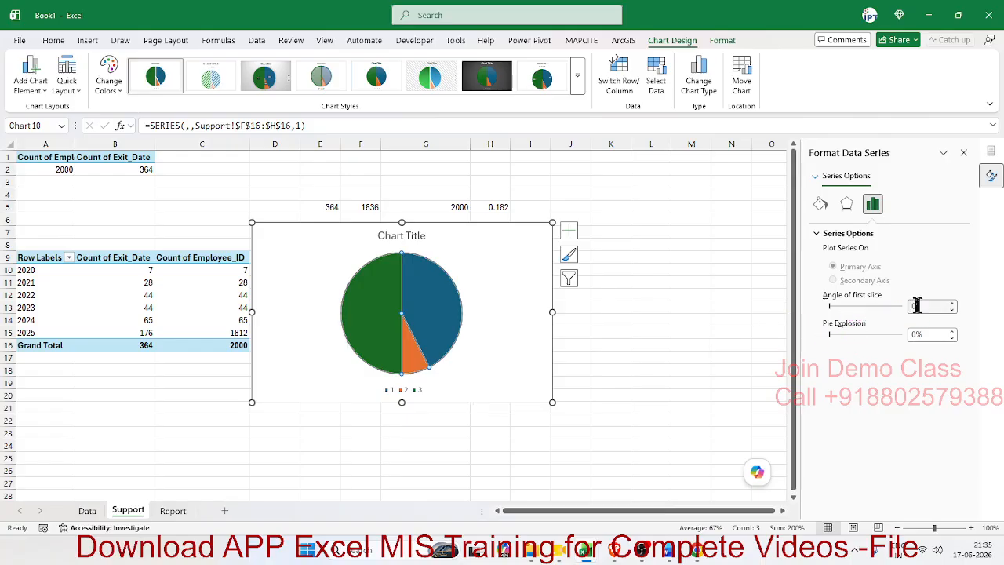
left_click_drag(931, 307, 882, 310)
type("270")
key("Return")
Give the green bottom-half slice no fill and no border line.
left_click(417, 329)
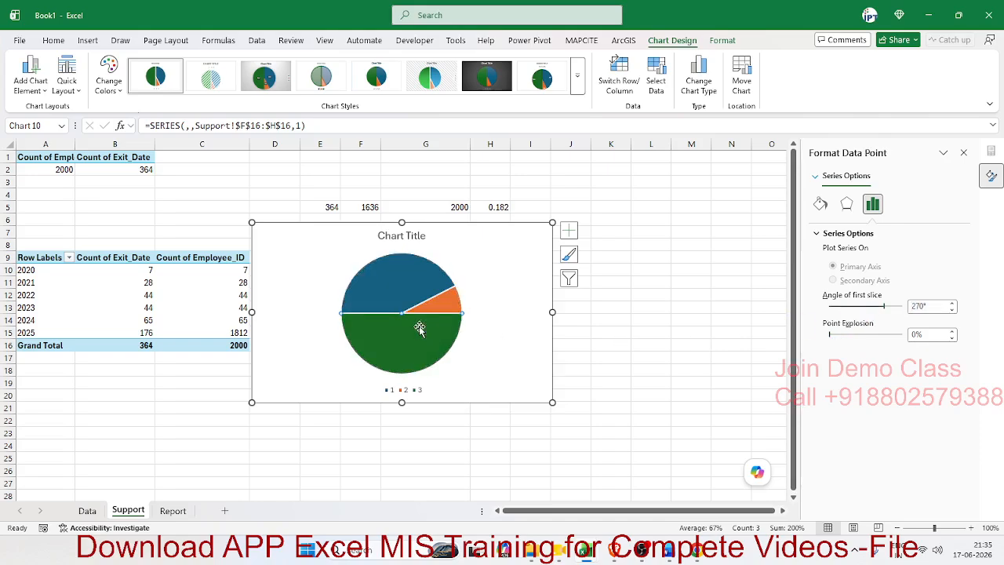
left_click(820, 204)
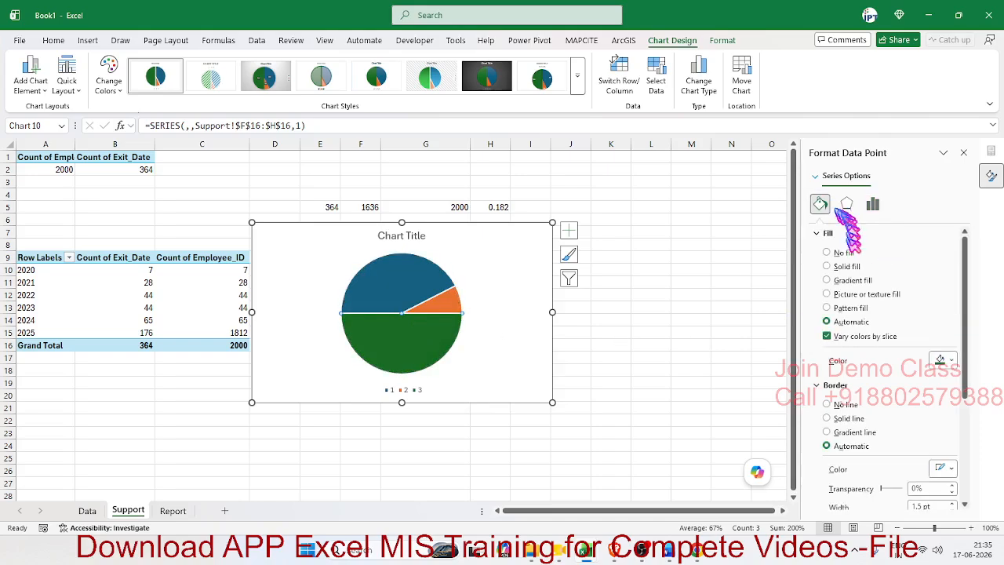
left_click(844, 254)
left_click(842, 380)
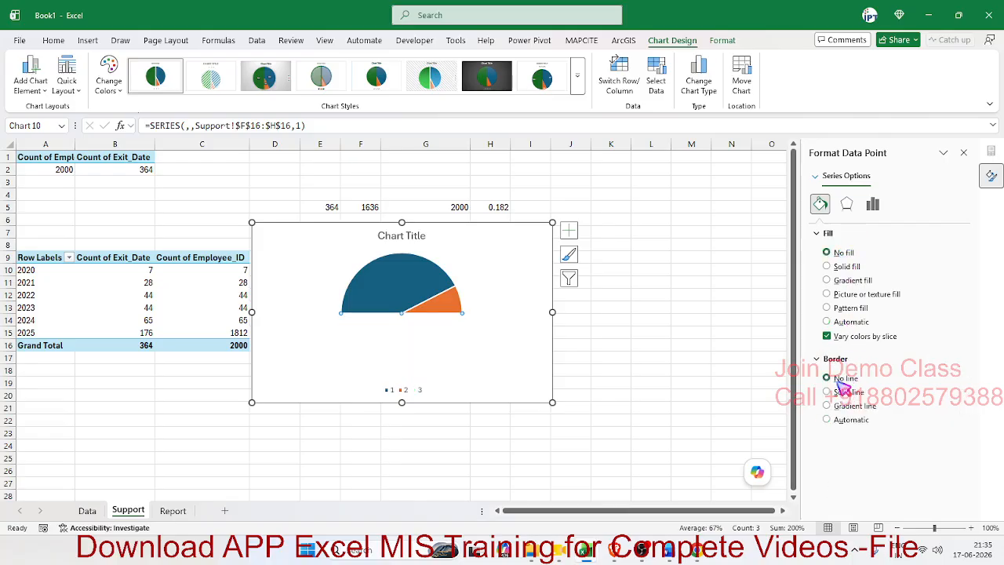
Apply a solid dark red fill from the standard colour palette to the large slice of the upper half.
left_click(435, 290)
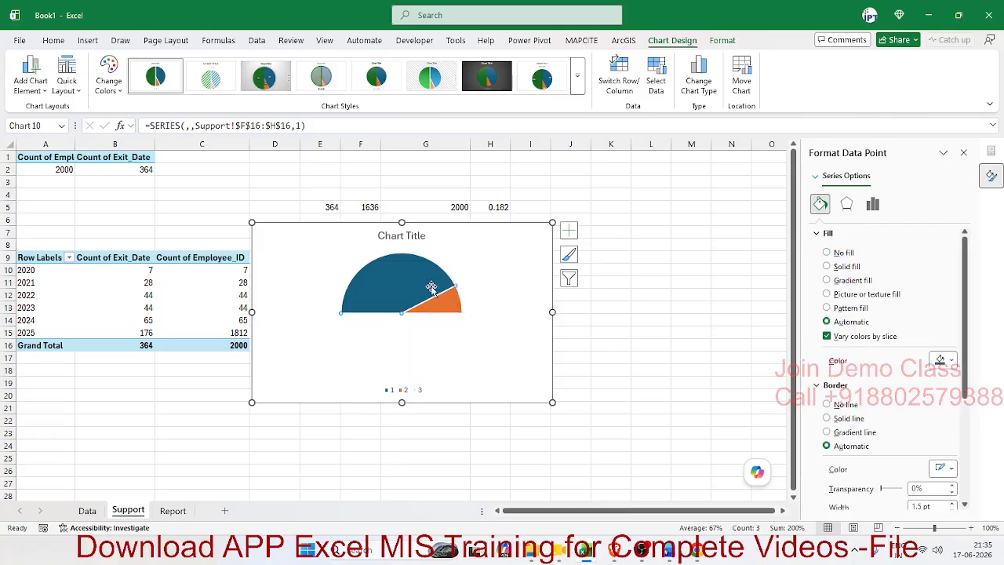
left_click(839, 267)
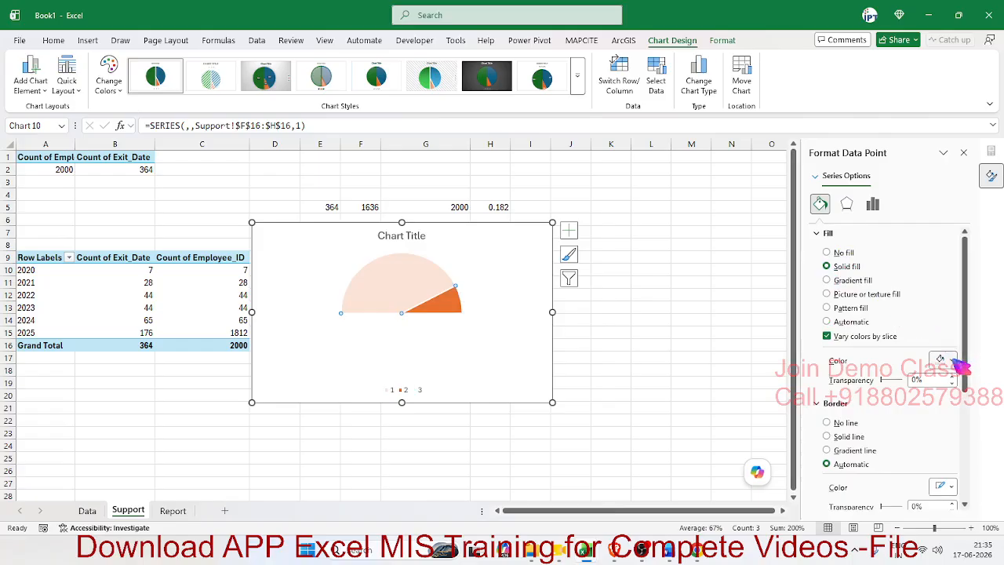
left_click(952, 360)
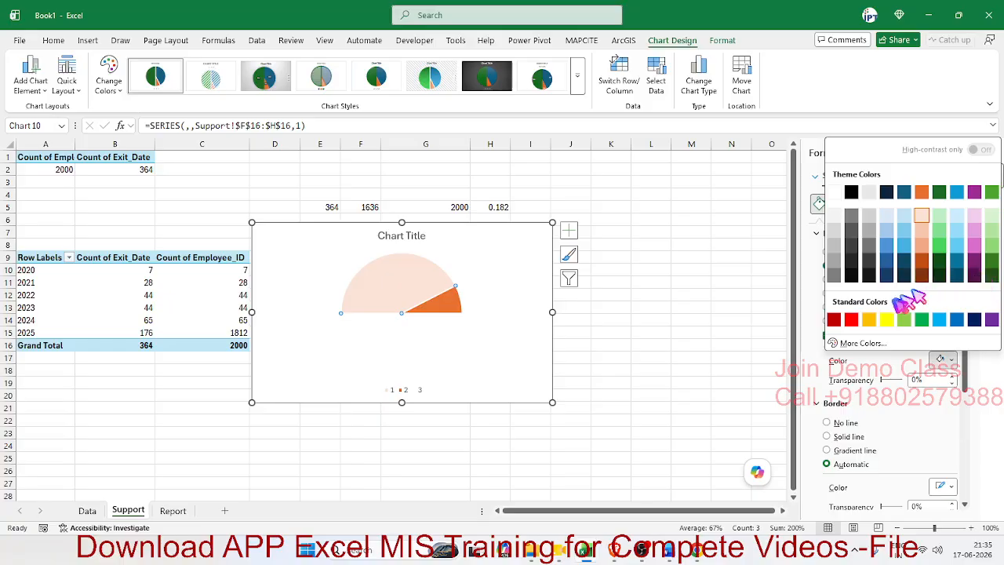
left_click(863, 343)
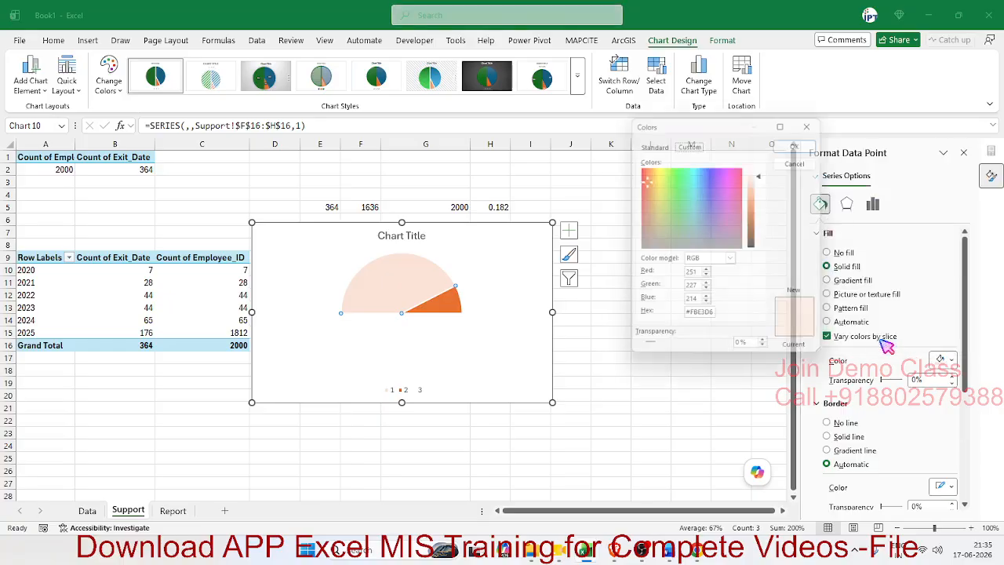
left_click(658, 141)
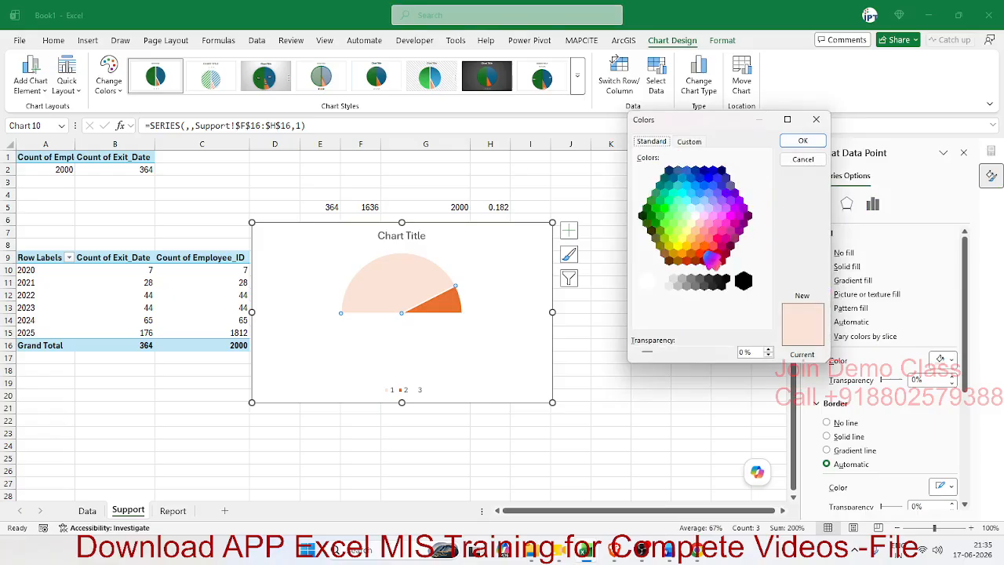
left_click(700, 253)
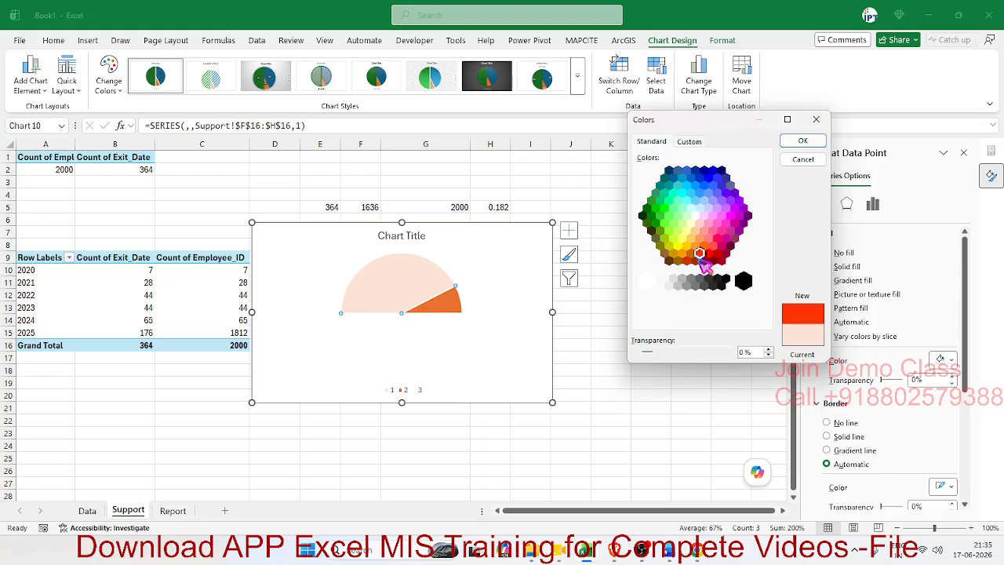
left_click(723, 260)
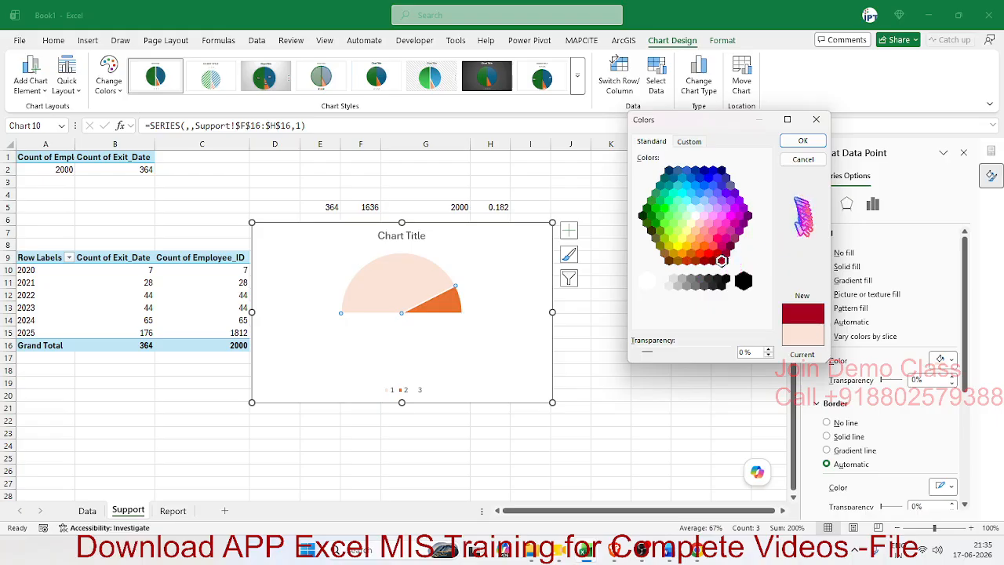
left_click(803, 141)
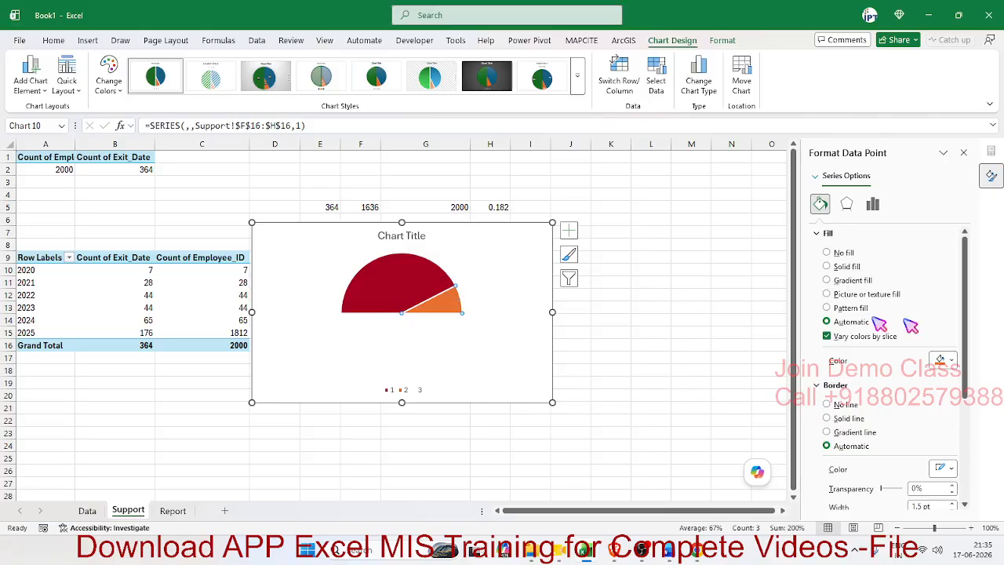
Fill the small orange slice with light pink from the standard colour palette and remove its border line.
left_click(941, 359)
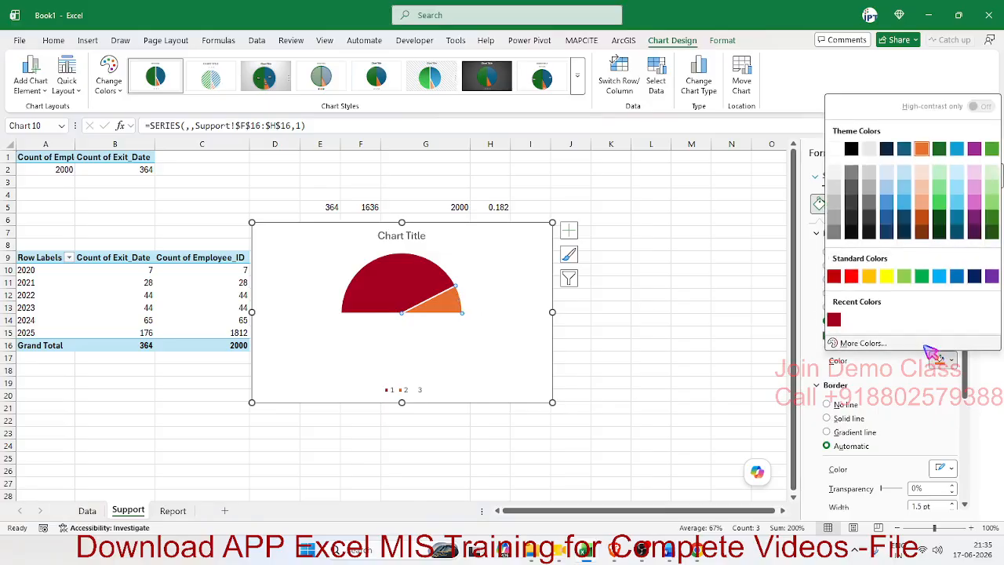
left_click(863, 342)
left_click(656, 142)
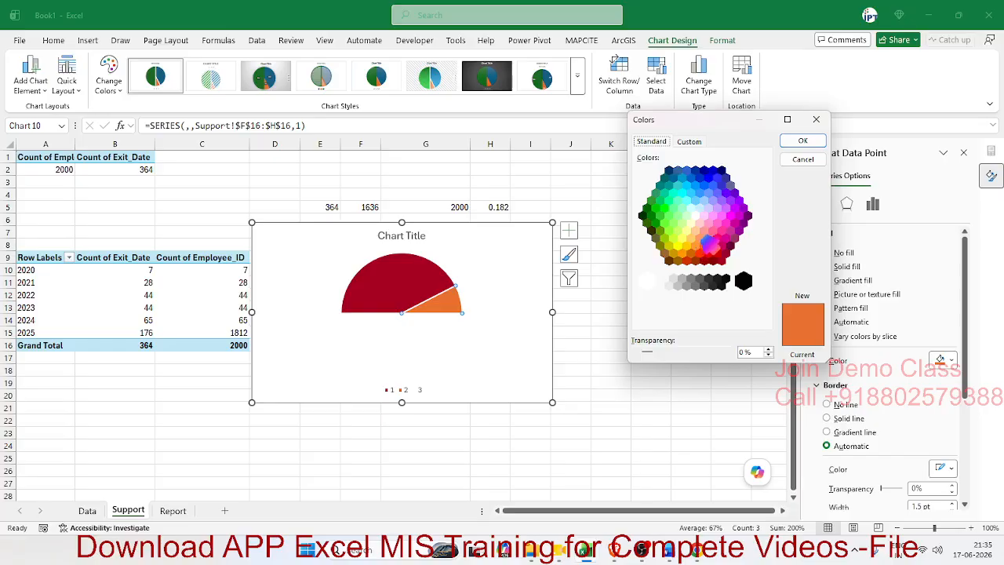
left_click(705, 231)
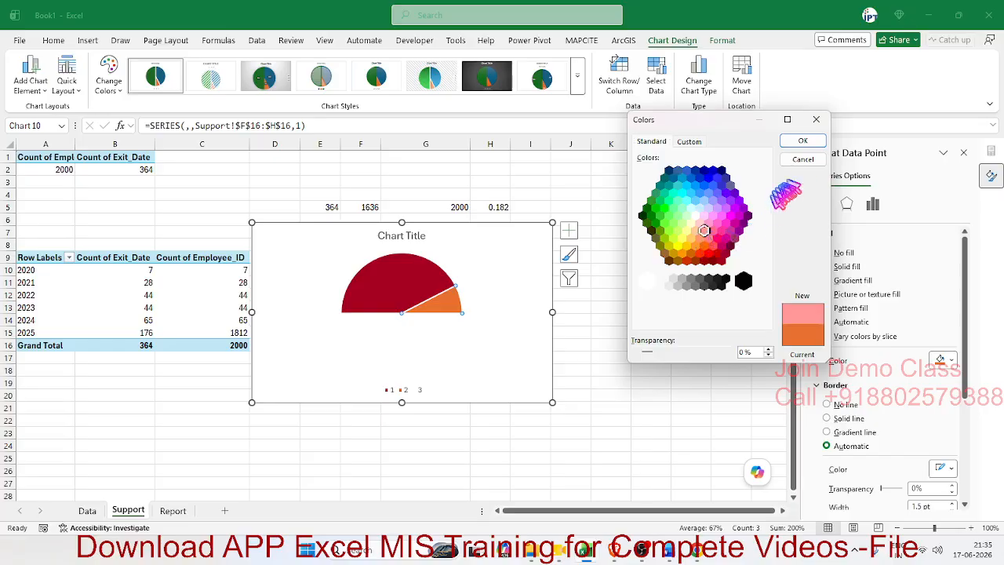
left_click(803, 140)
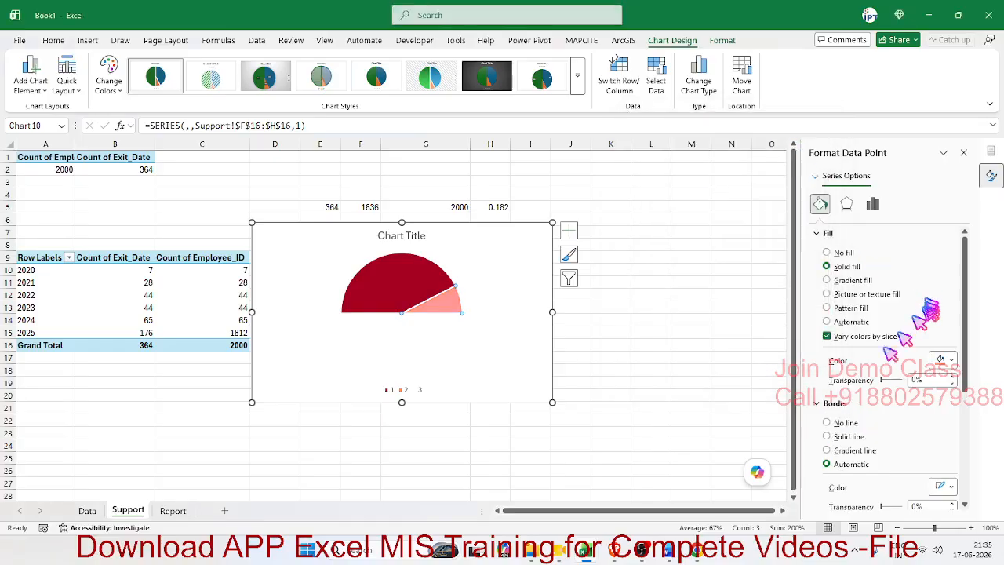
left_click(849, 422)
Set the chart area to no fill and no border line.
left_click(415, 280)
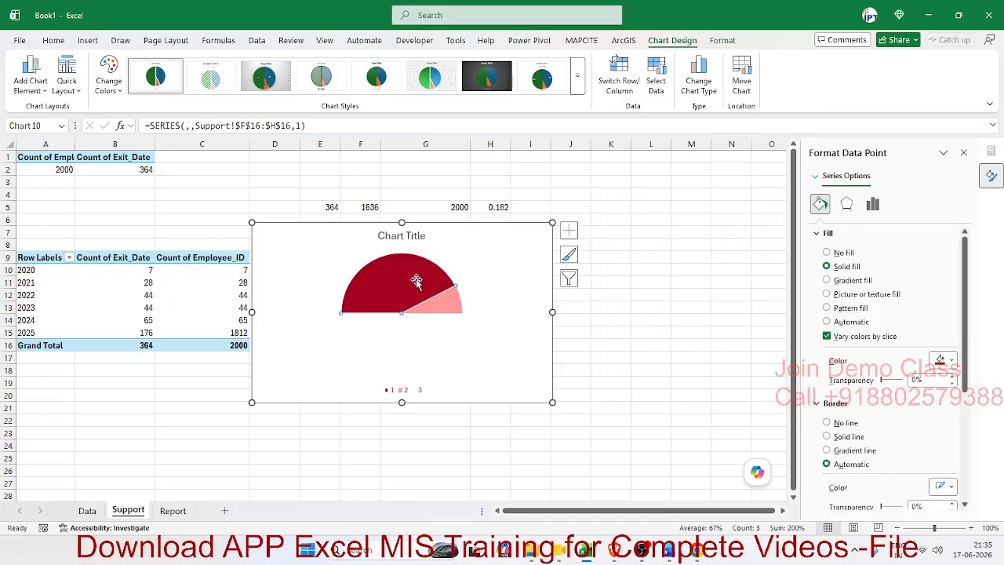
left_click(523, 283)
left_click(854, 255)
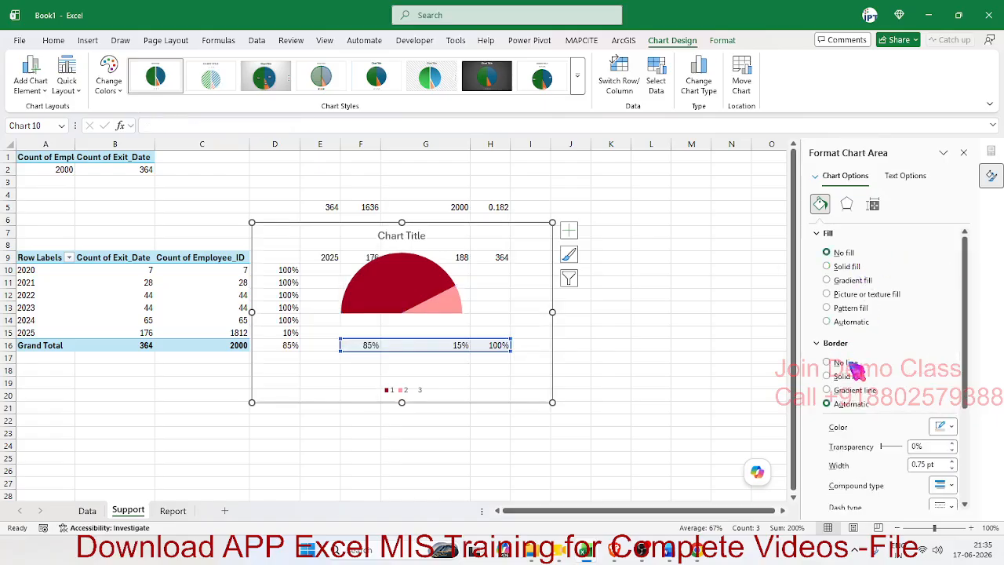
left_click(851, 362)
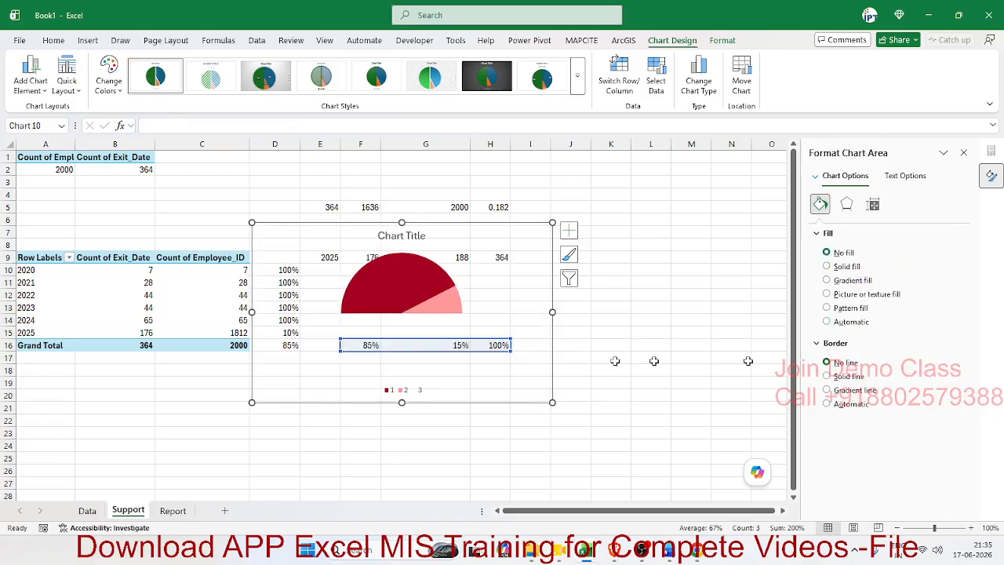
Remove the title and legend from the half-pie chart.
left_click(576, 230)
left_click(548, 232)
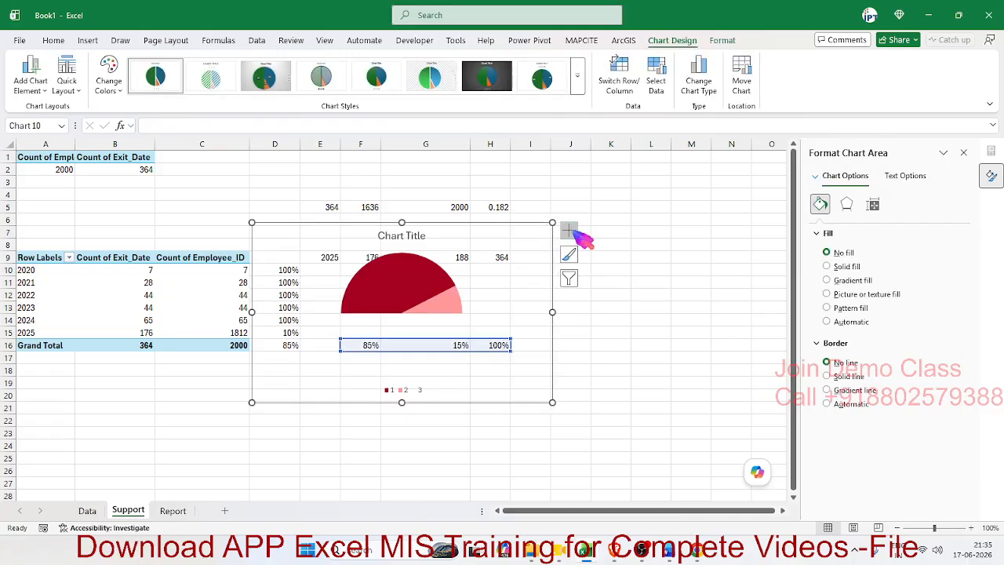
left_click(568, 230)
left_click(600, 271)
left_click(600, 246)
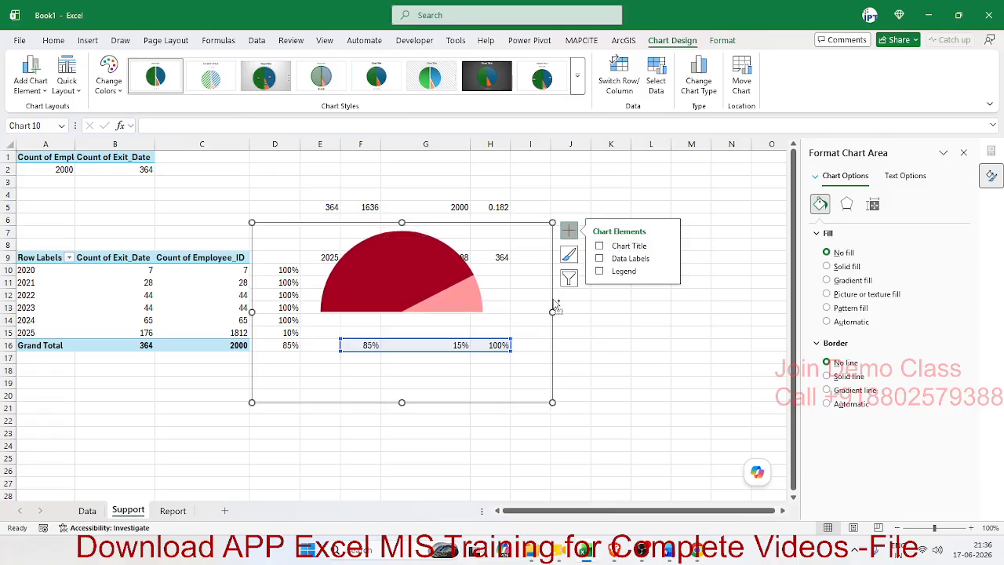
Add data labels to the pie series with the Outside End position.
left_click(455, 276)
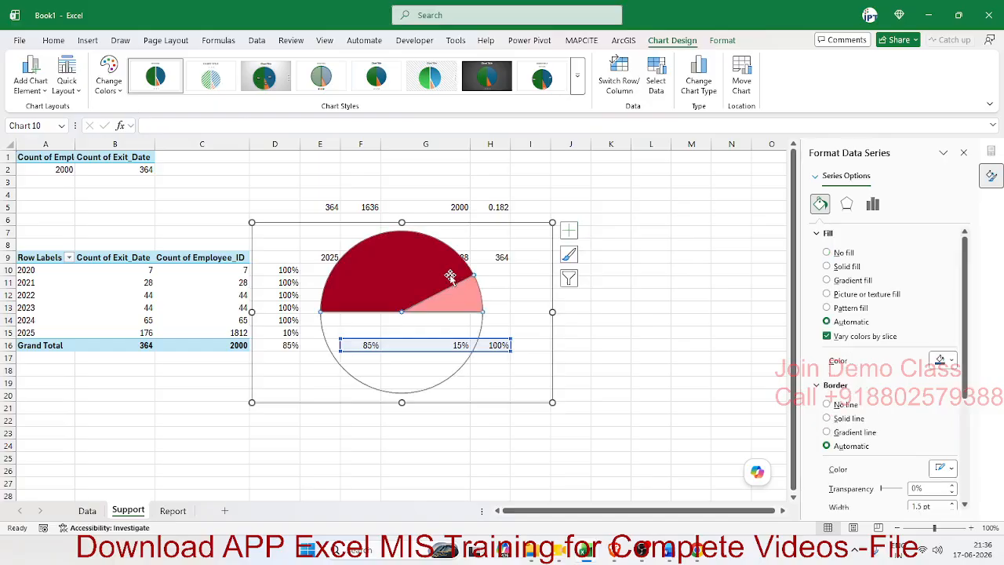
left_click(570, 232)
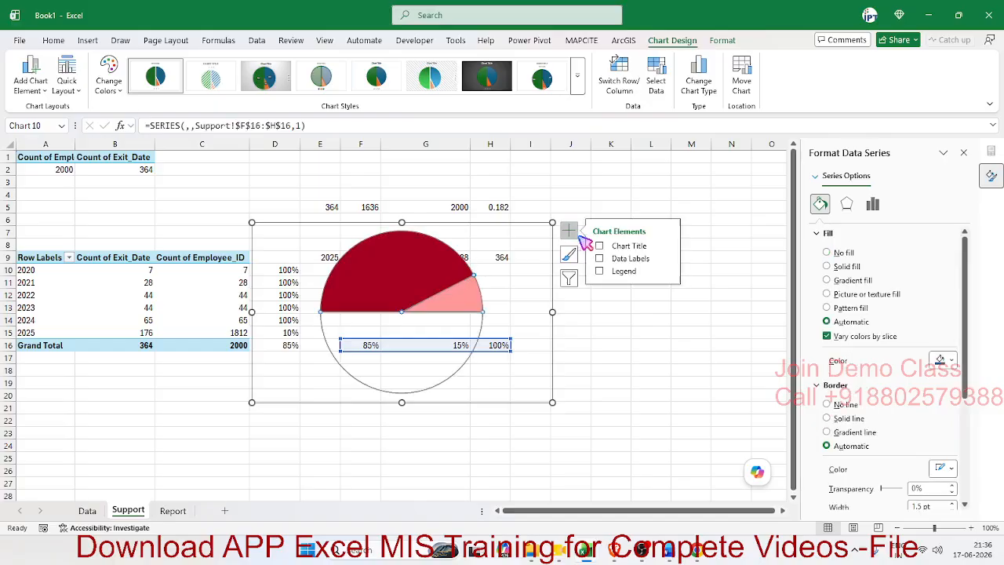
left_click(668, 259)
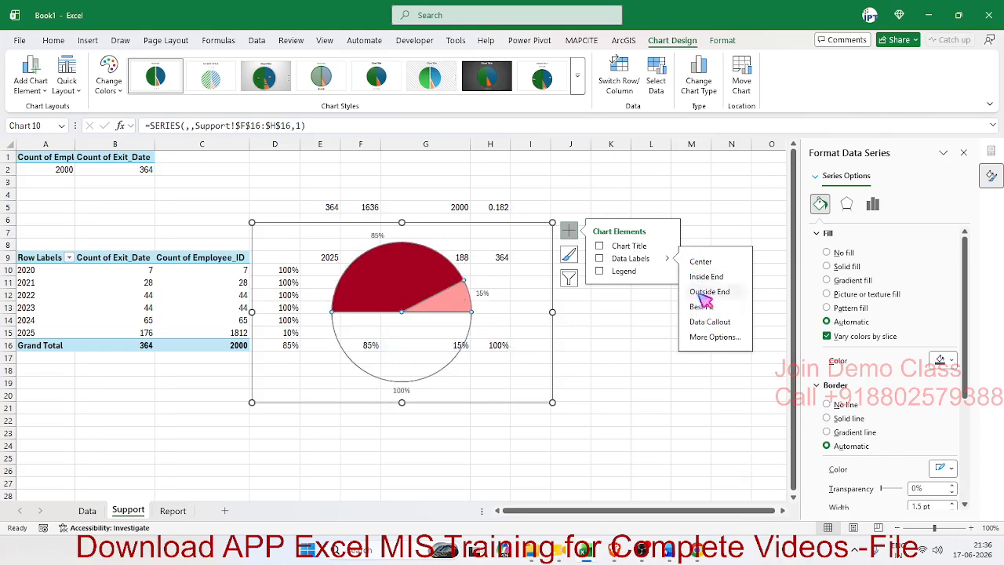
left_click(704, 296)
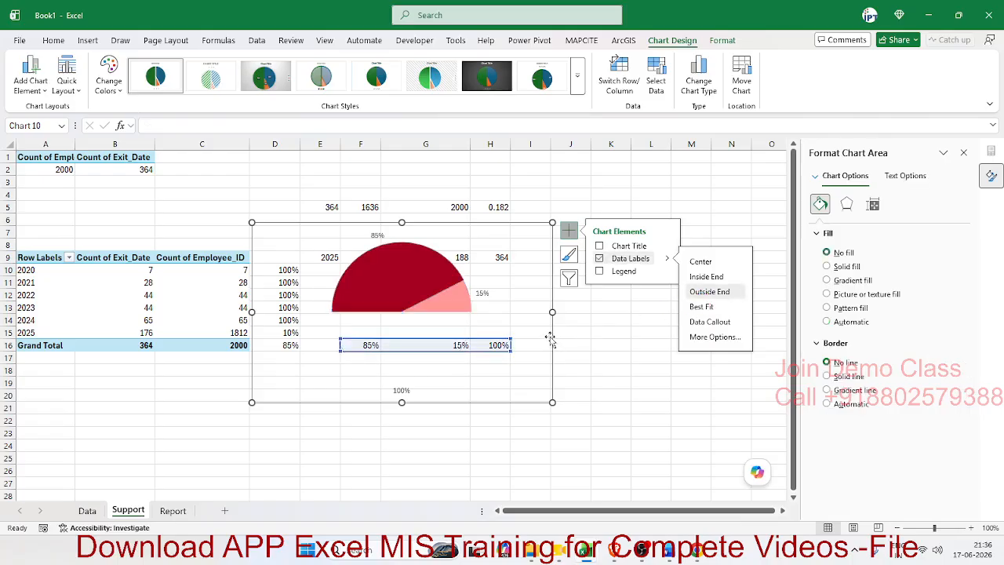
Move the half-pie chart from the Support sheet to the Report sheet and place it over the average annual attrition card.
key("Escape")
key("Delete")
left_click(173, 511)
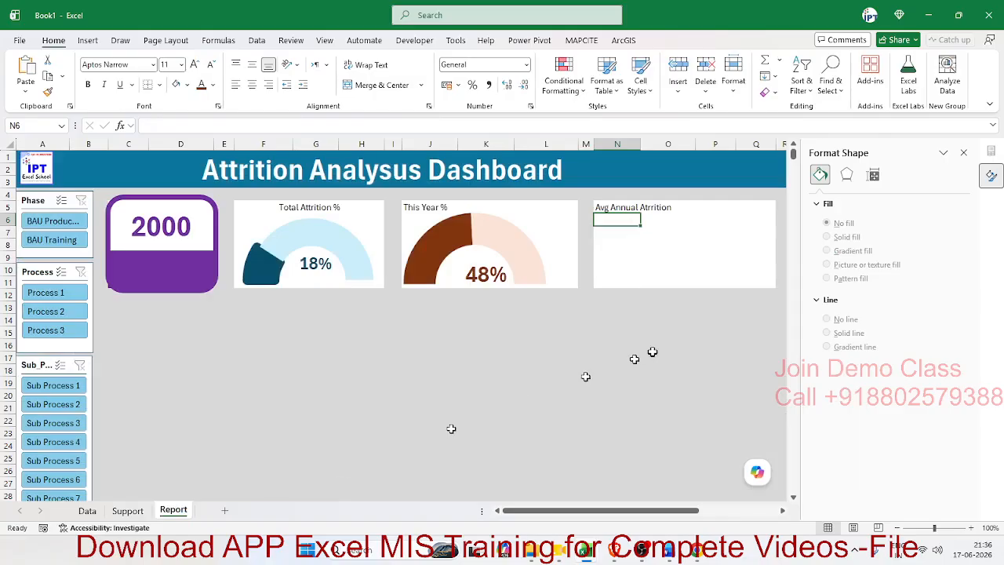
key("ctrl+v")
left_click_drag(659, 345, 557, 206)
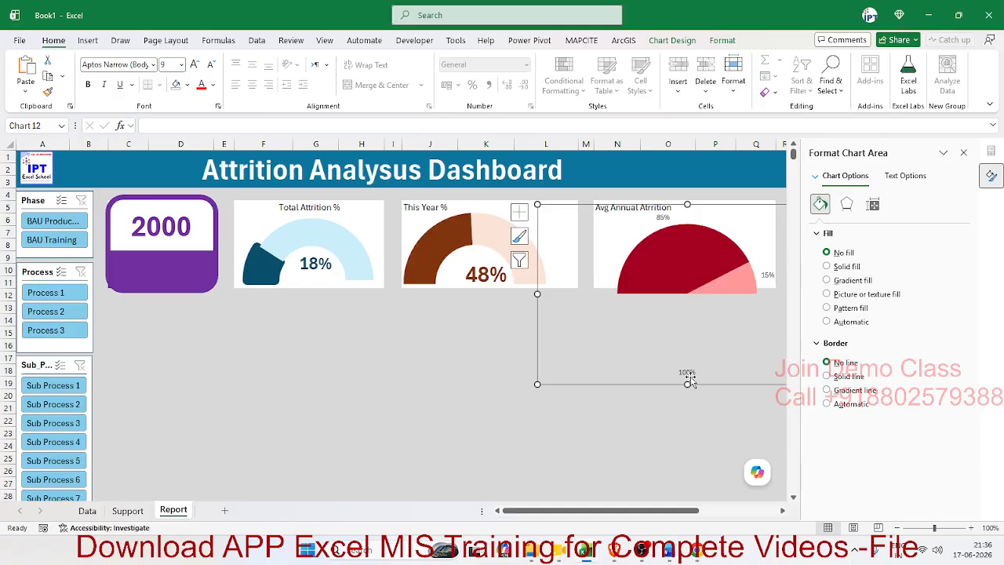
Delete the 100% and 15% data labels and move the 85% label below the half pie.
left_click(688, 375)
left_click(688, 373)
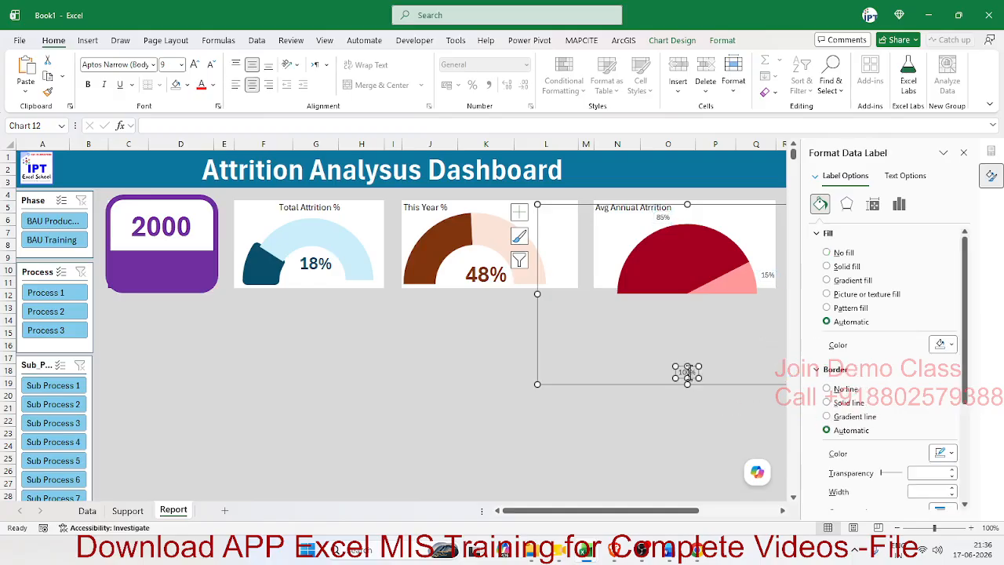
left_click_drag(694, 379, 669, 321)
Shrink the half-pie chart to fit the average annual attrition card, reposition it there and close the formatting pane.
left_click_drag(570, 206, 551, 182)
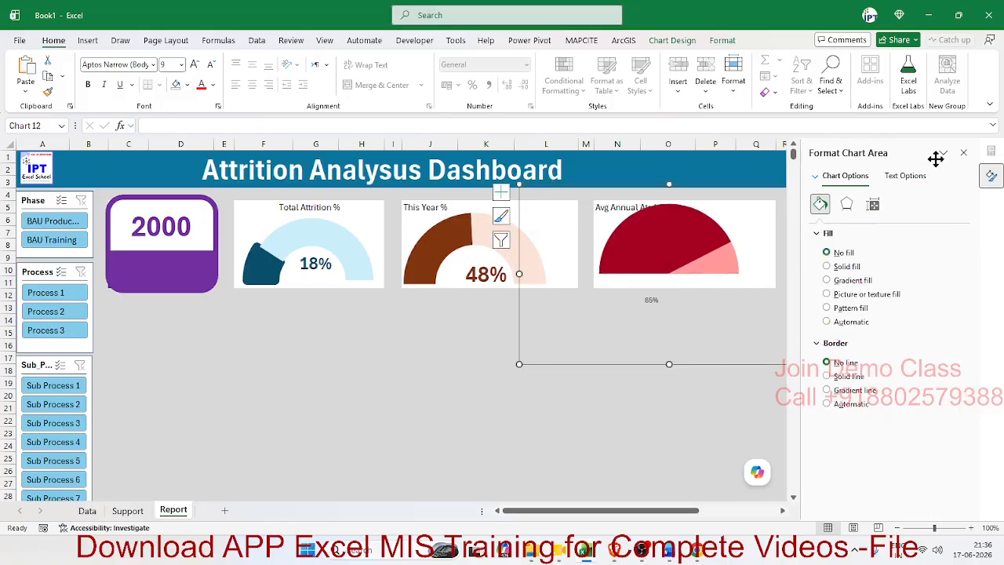
left_click(963, 152)
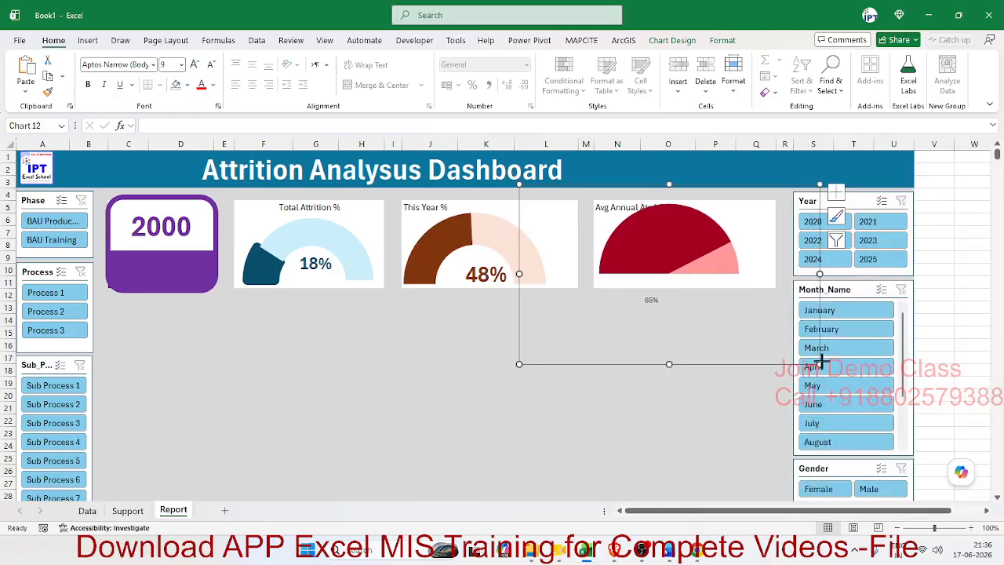
left_click_drag(820, 364, 789, 318)
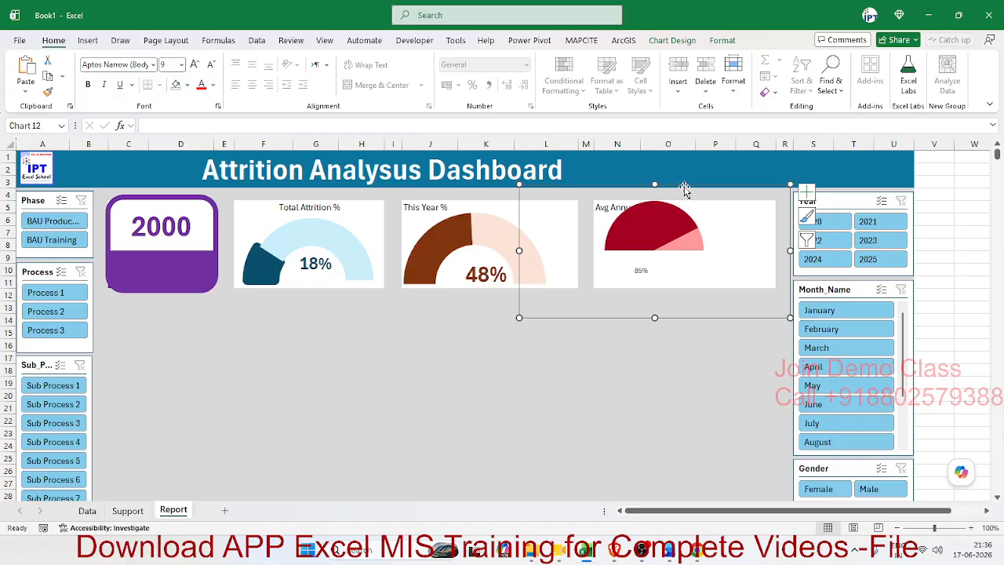
left_click_drag(684, 186, 731, 224)
Shift the plot area right within the chart, undo the accidental slice separation and nudge the chart on its card.
left_click(693, 229)
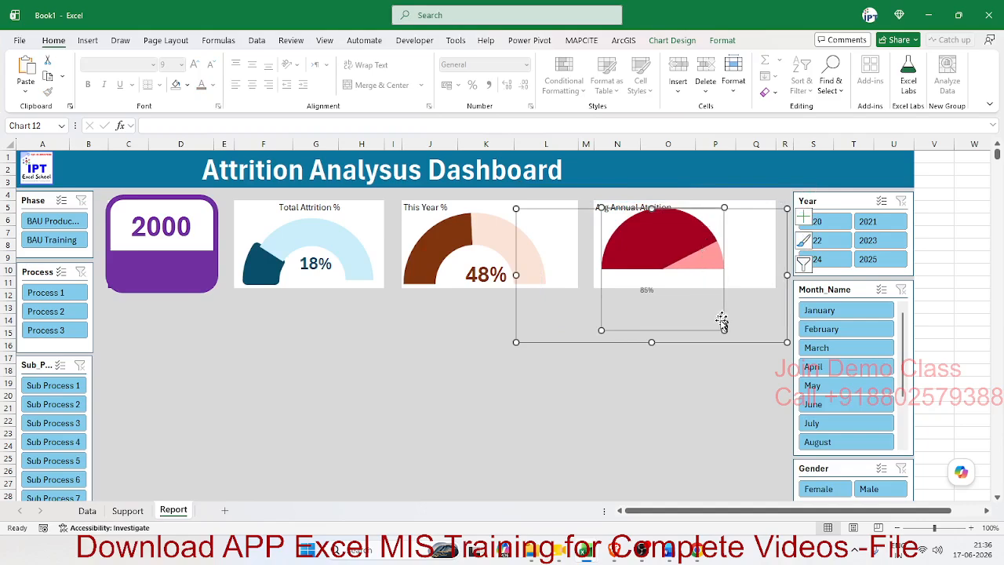
left_click_drag(723, 327, 748, 329)
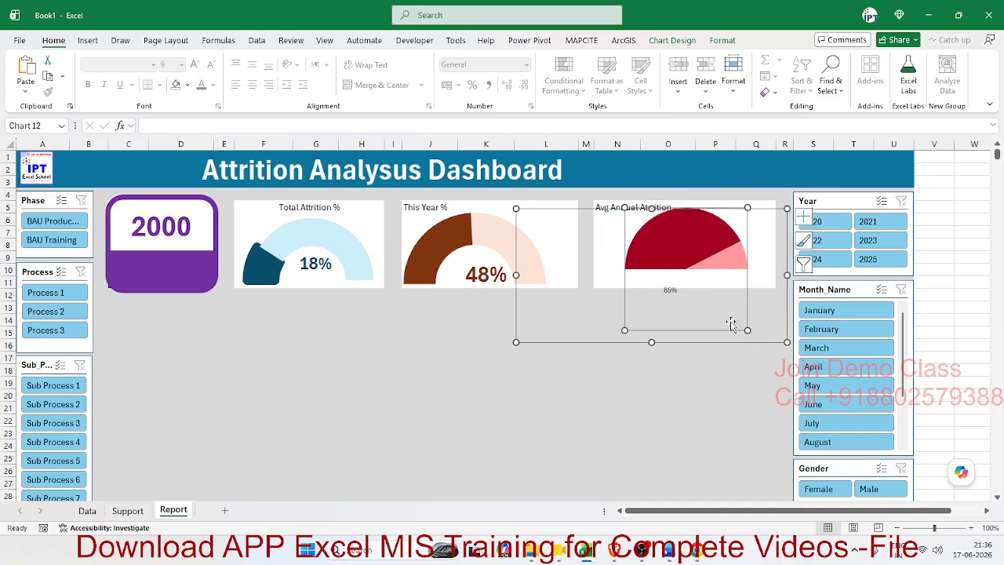
left_click(698, 330)
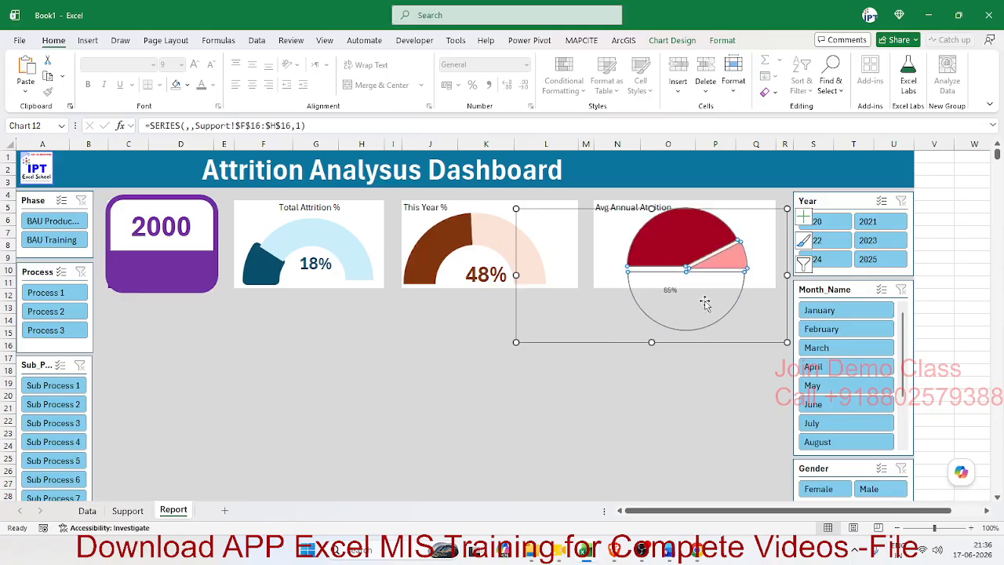
key("ctrl+z")
left_click_drag(735, 210, 732, 216)
Shift the chart toward the right side of the card and move the 85% label to the blank space left of the half pie.
left_click(668, 296)
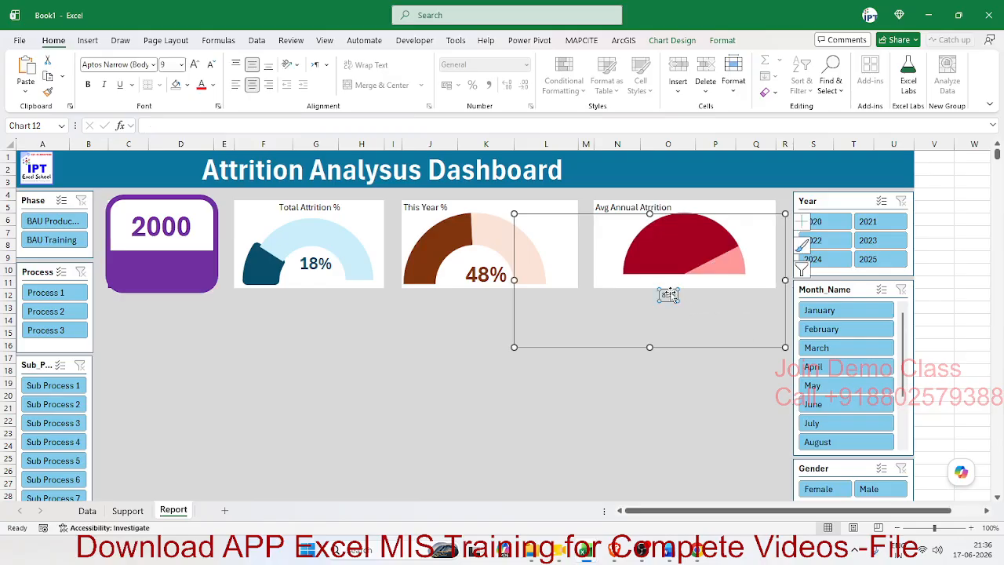
left_click(668, 295)
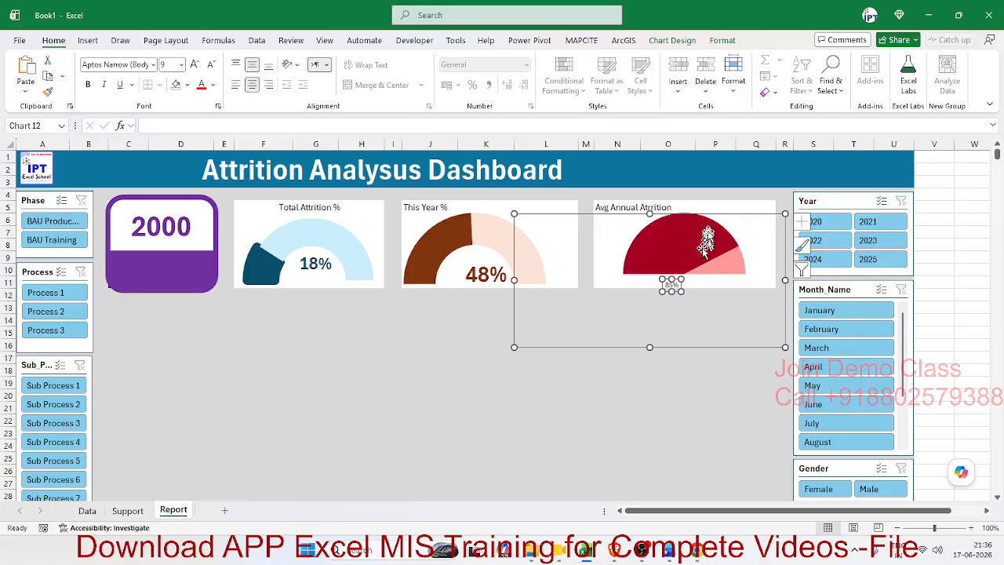
left_click_drag(717, 218, 745, 235)
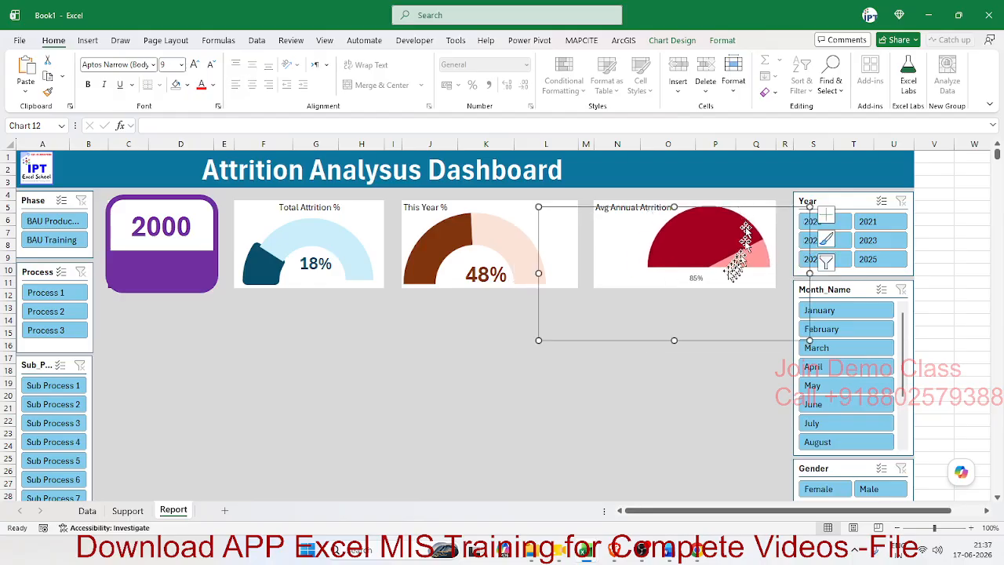
left_click(696, 277)
left_click_drag(623, 244, 620, 240)
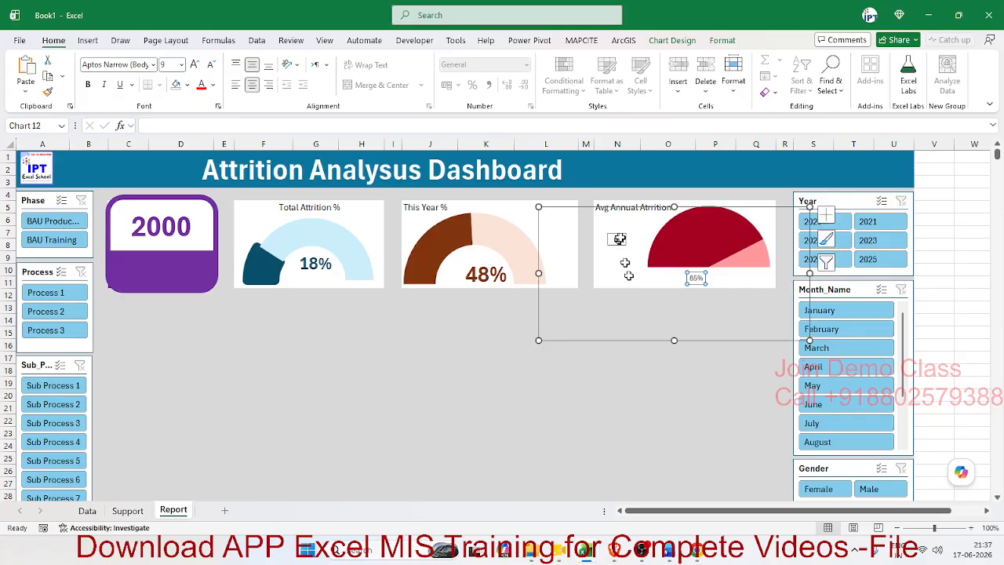
left_click(696, 277)
left_click_drag(696, 277, 609, 244)
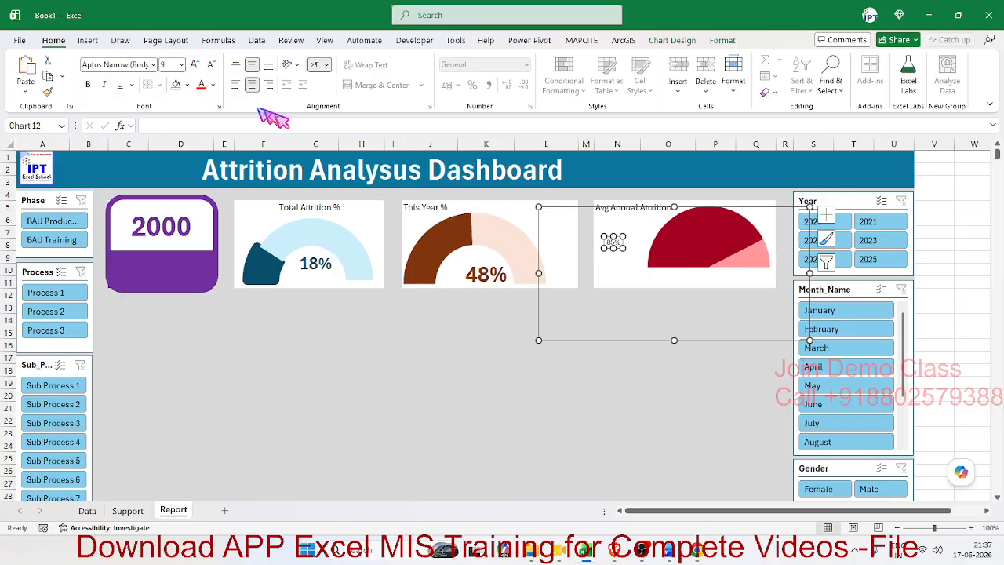
Format the 85% label as bold red text at size 20 and reposition it beside the half pie.
left_click(88, 83)
left_click(196, 64)
left_click(196, 64)
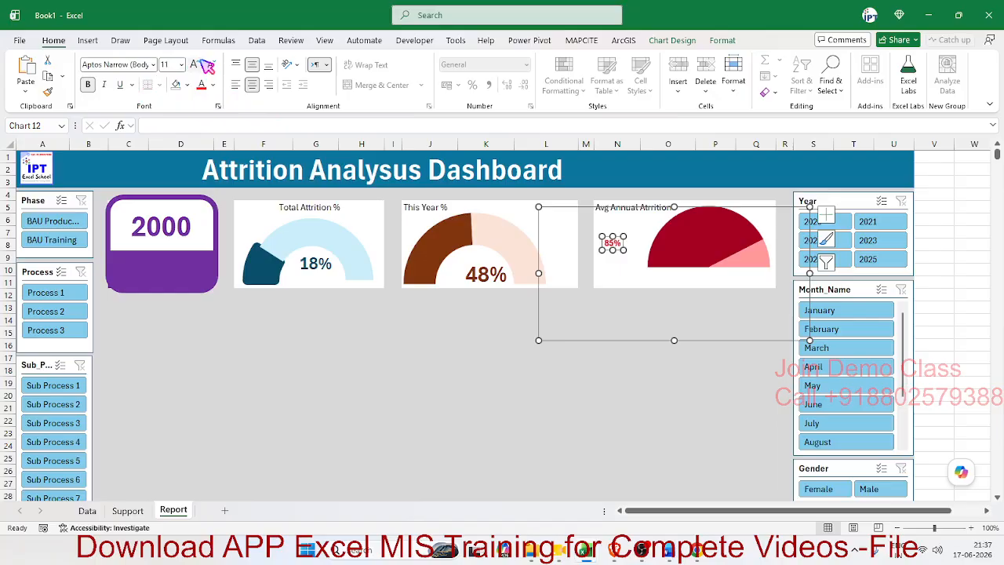
left_click(196, 64)
left_click(195, 65)
left_click(195, 64)
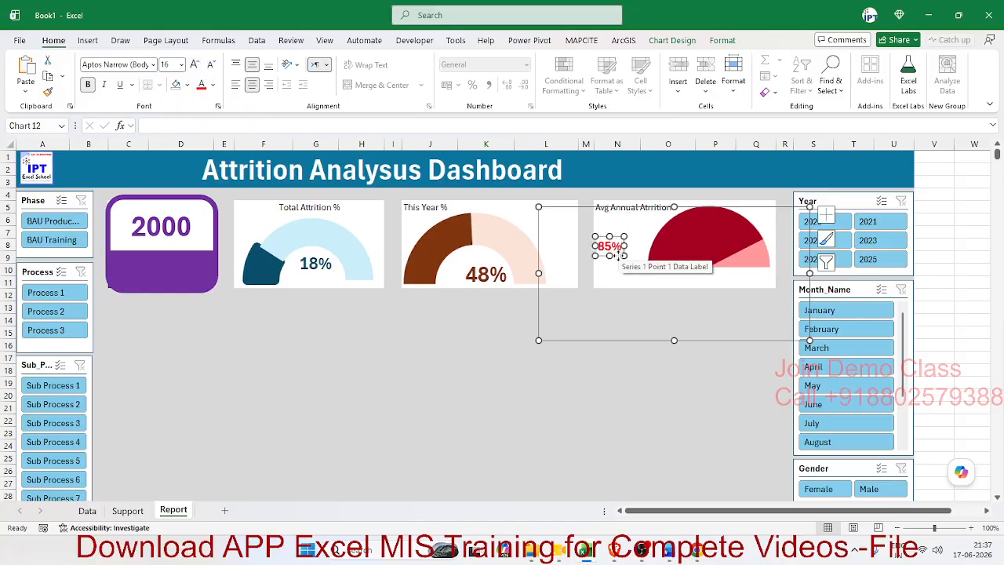
left_click_drag(619, 252, 632, 248)
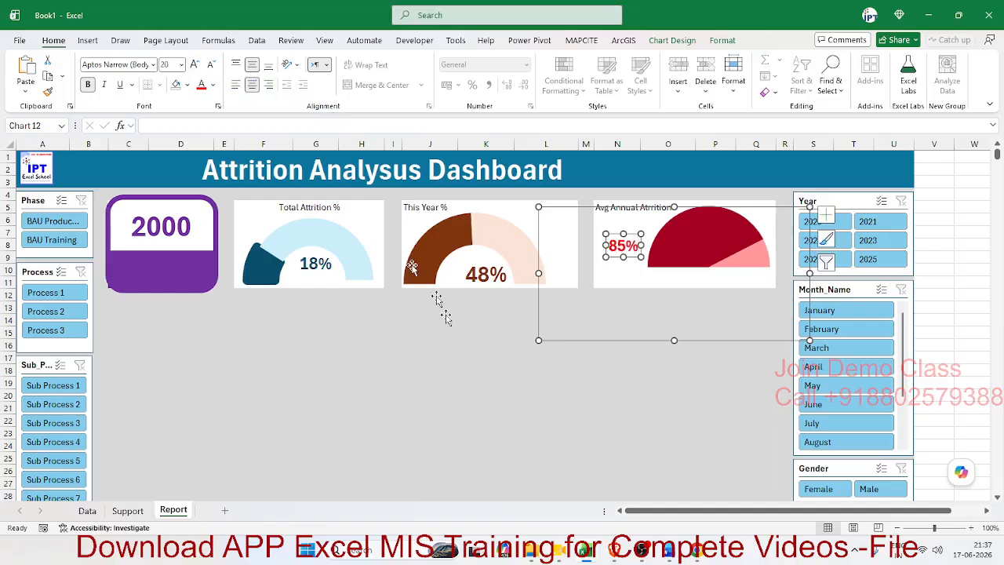
left_click(472, 367)
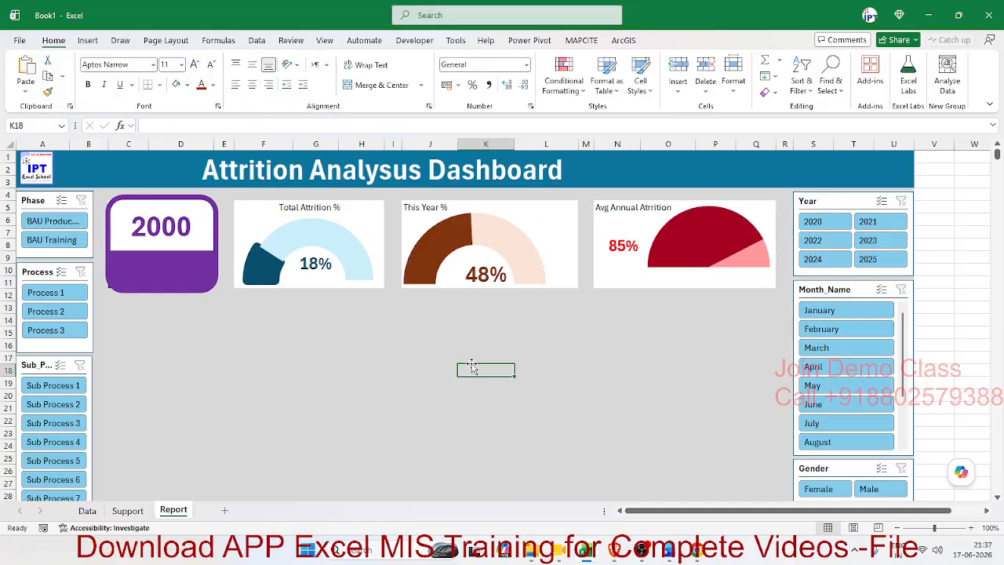
key("alt+Tab")
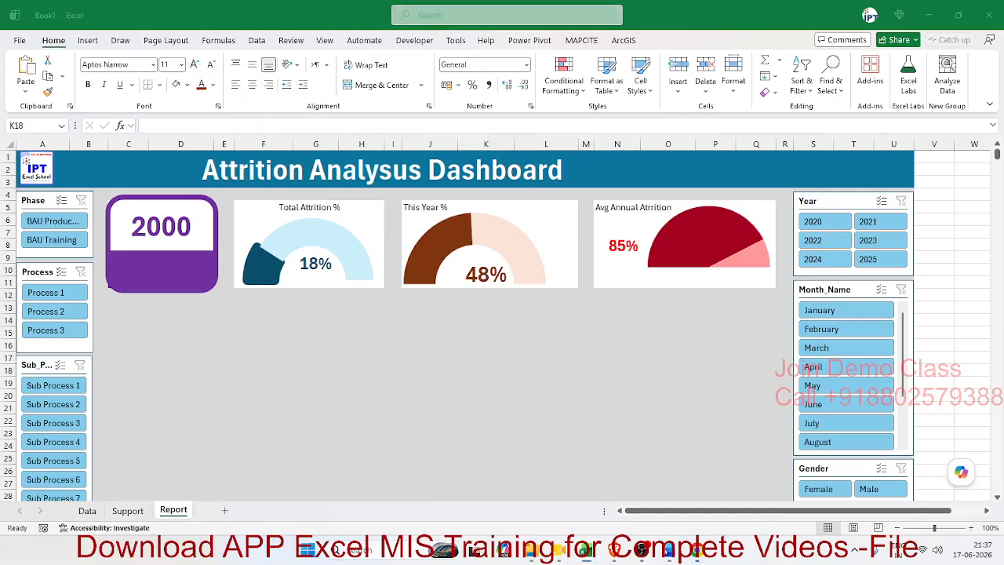
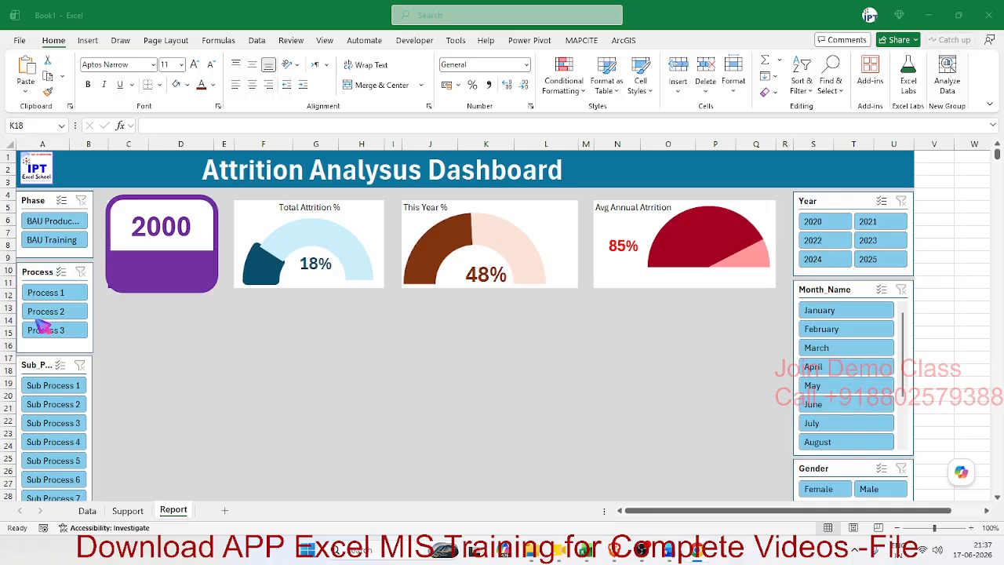
left_click(158, 321)
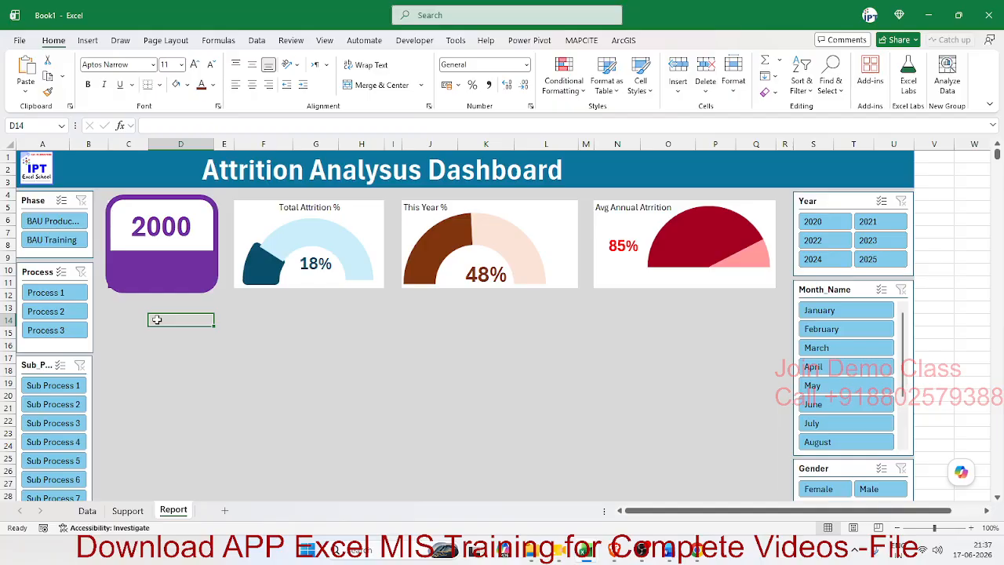
scroll(189, 350, "down", 6)
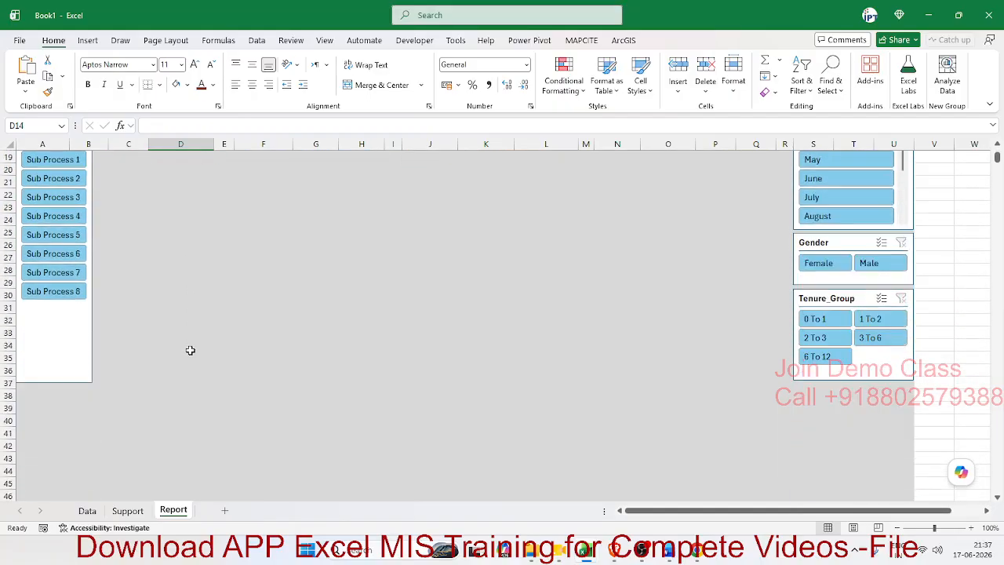
scroll(189, 350, "up", 6)
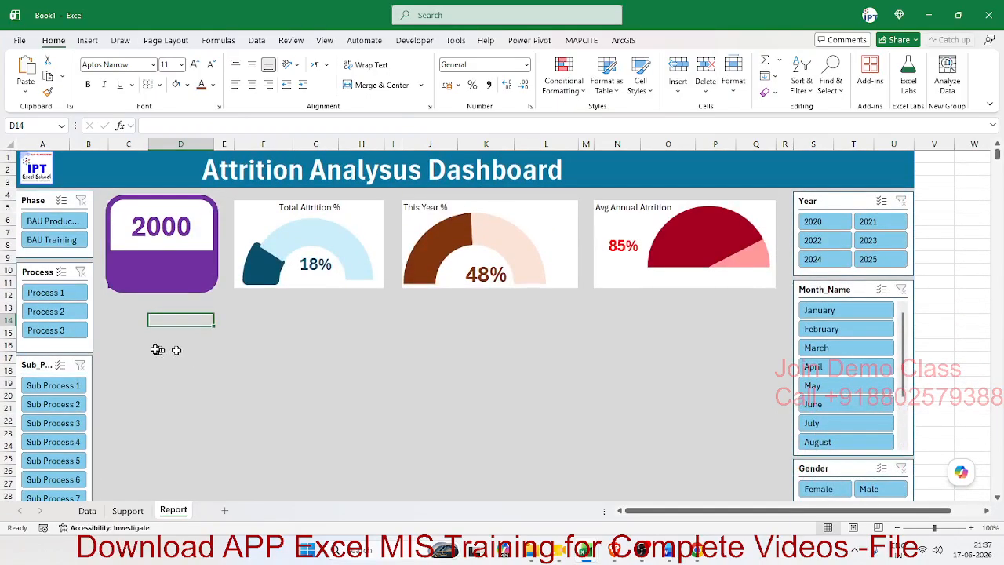
Insert a PivotTable from table DT at cell A19 of the Support sheet.
left_click(127, 511)
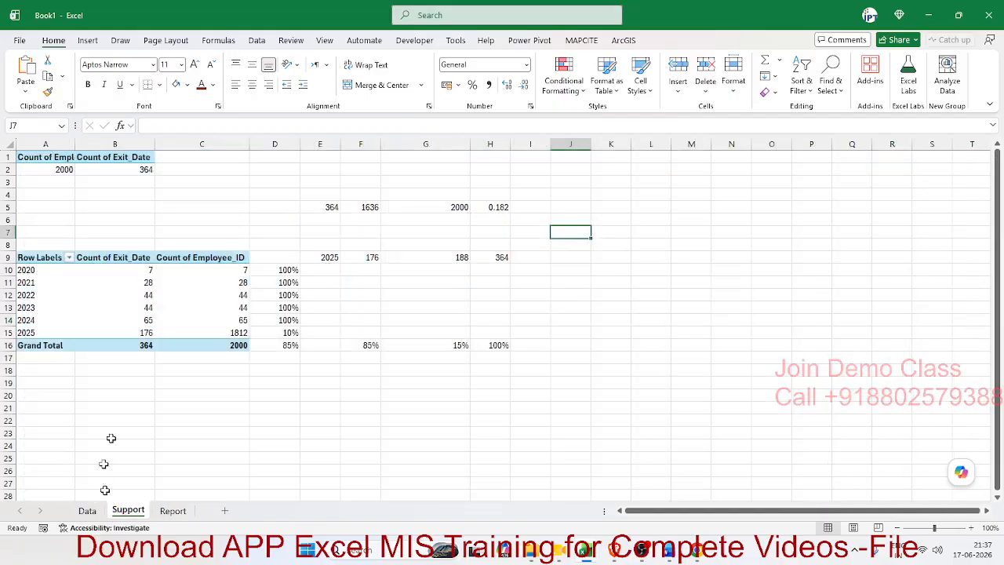
left_click(117, 382)
left_click(63, 381)
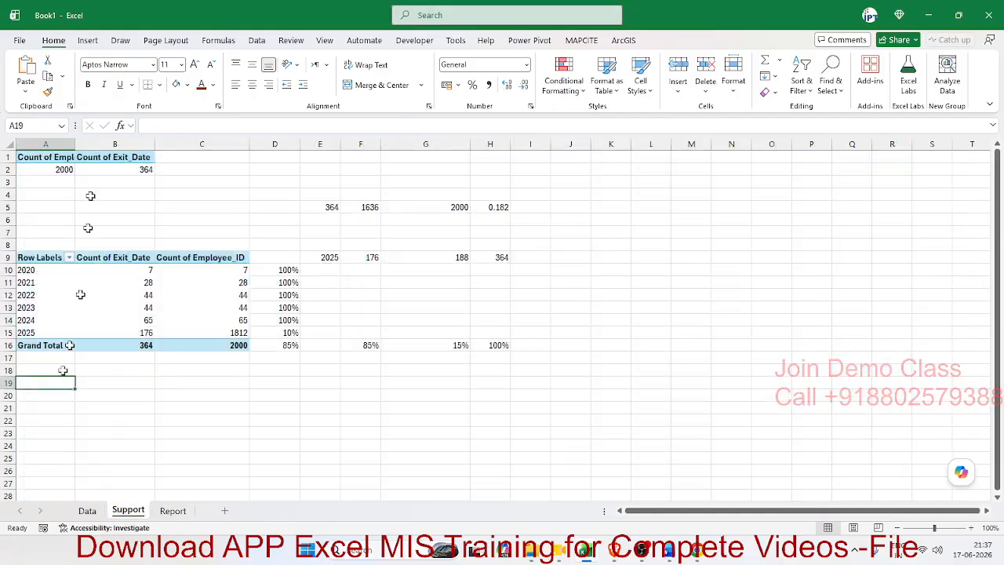
left_click(88, 40)
left_click(31, 75)
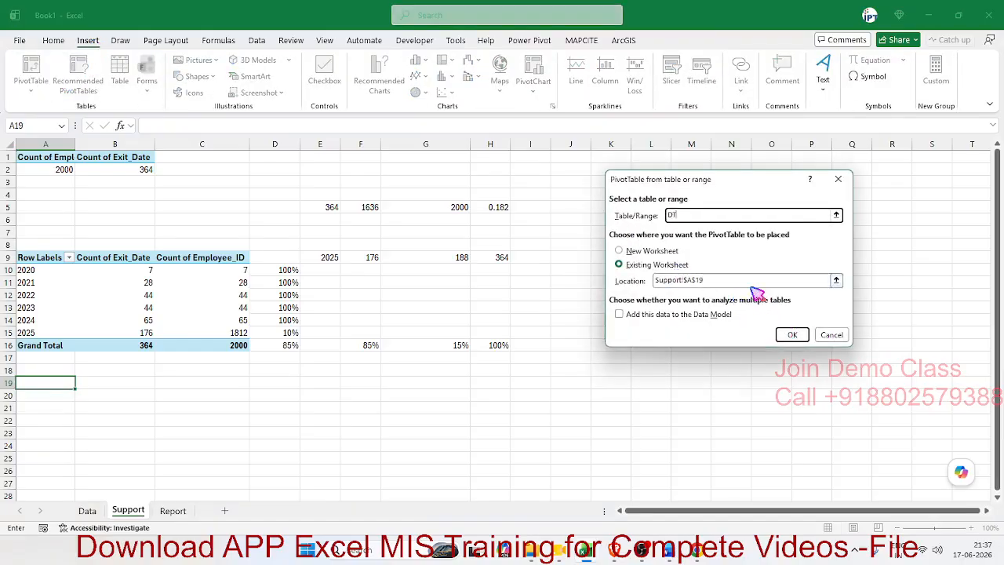
left_click(792, 334)
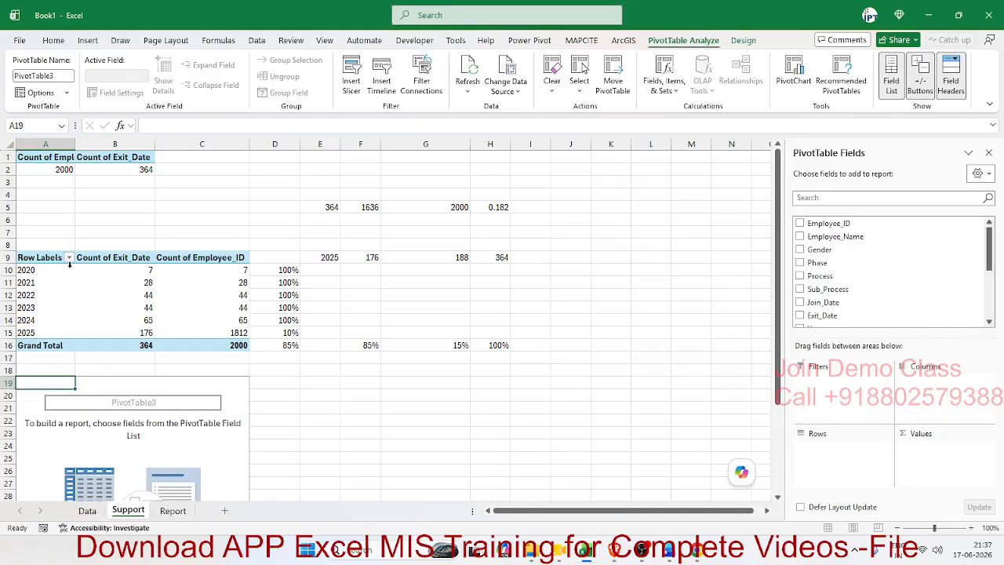
Examine the employee table's columns on the Data sheet to find fields for the new PivotTable.
left_click(87, 511)
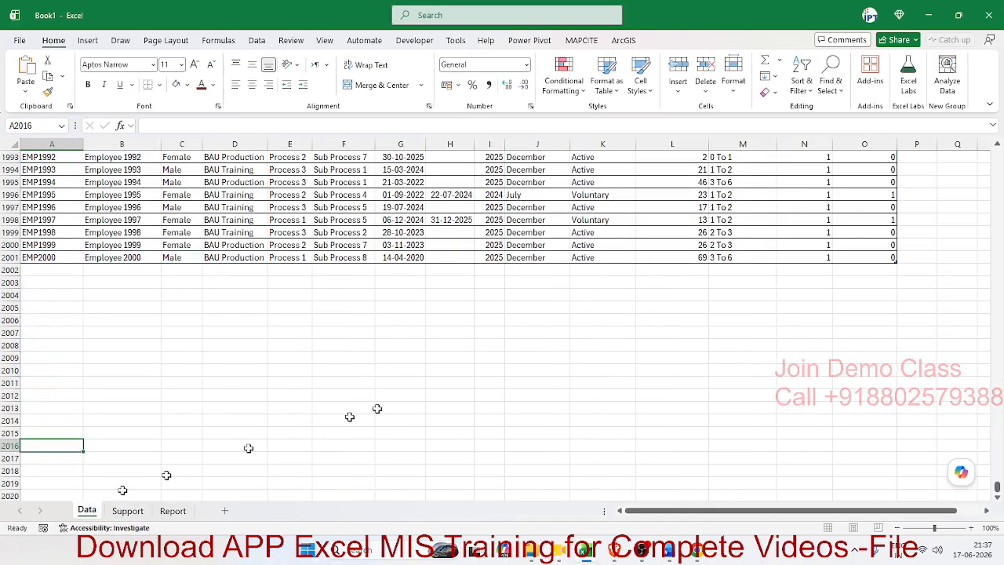
scroll(290, 266, "up", 3)
left_click(292, 259)
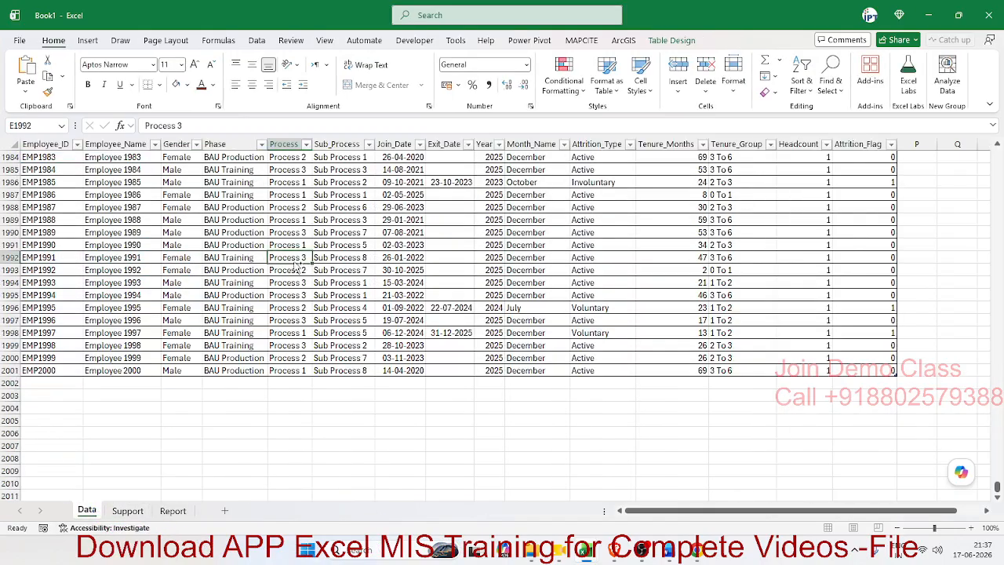
Examine the Attrition_Type column of the employee table on the Data sheet for its categories.
key("ctrl+Up")
key("Right")
key("Right")
key("Right")
key("Right")
key("Right")
key("Right")
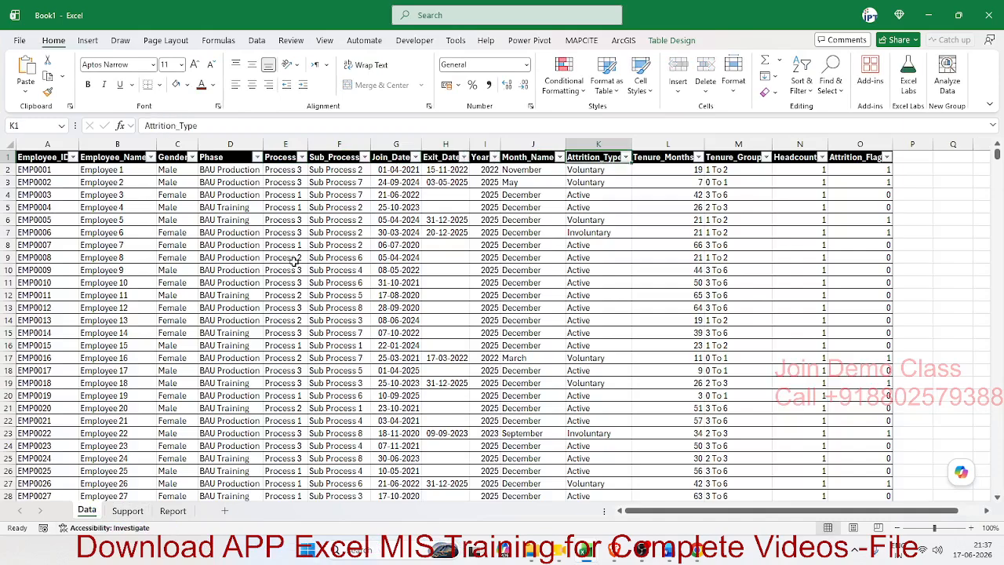
key("Down")
key("Down")
key("Down")
key("Down")
key("Down")
key("Down")
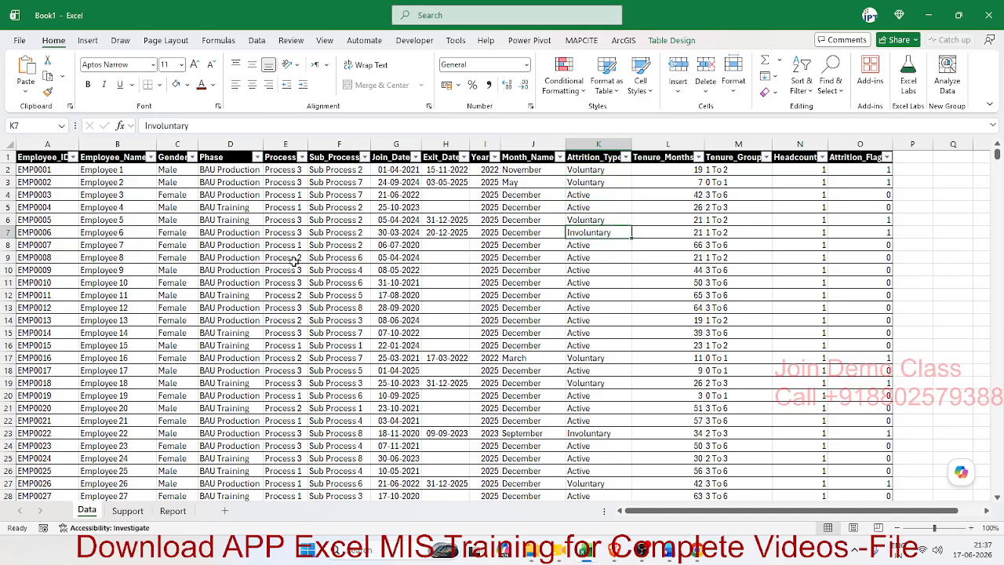
key("Up")
key("Up")
key("Down")
key("Down")
left_click(128, 511)
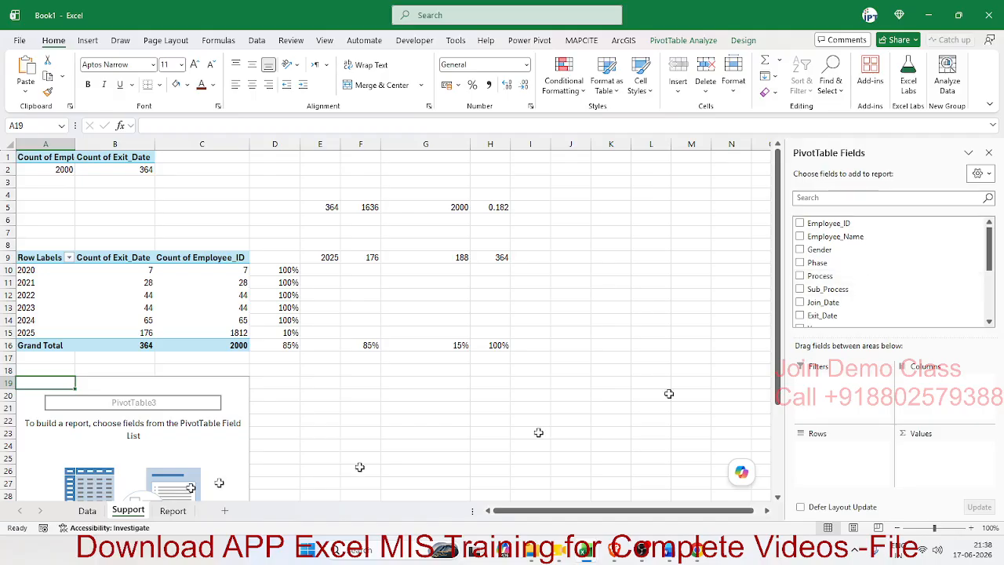
left_click(87, 510)
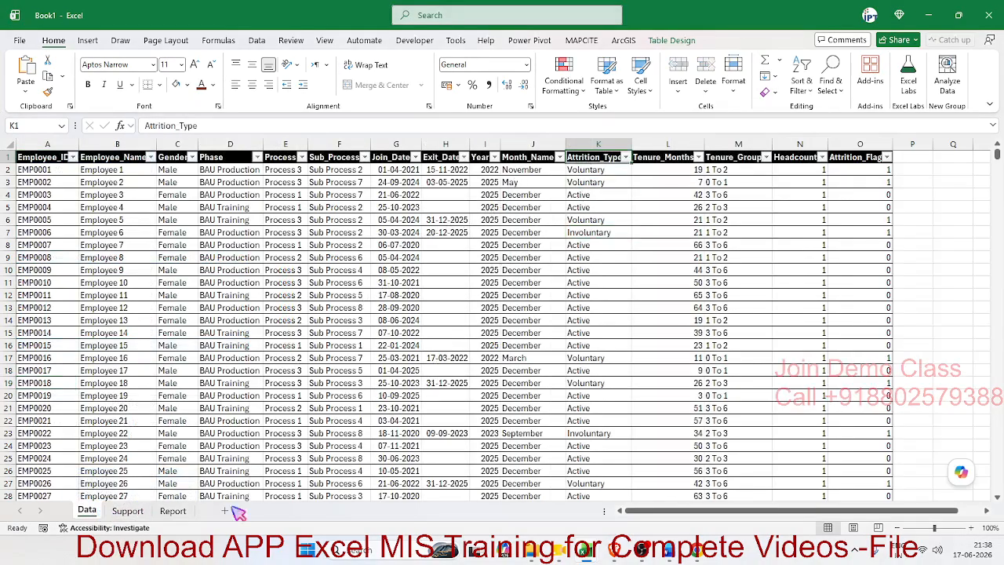
Build the empty PivotTable at A19 of the Support sheet with Attrition_Type as rows and its count as values.
left_click(127, 511)
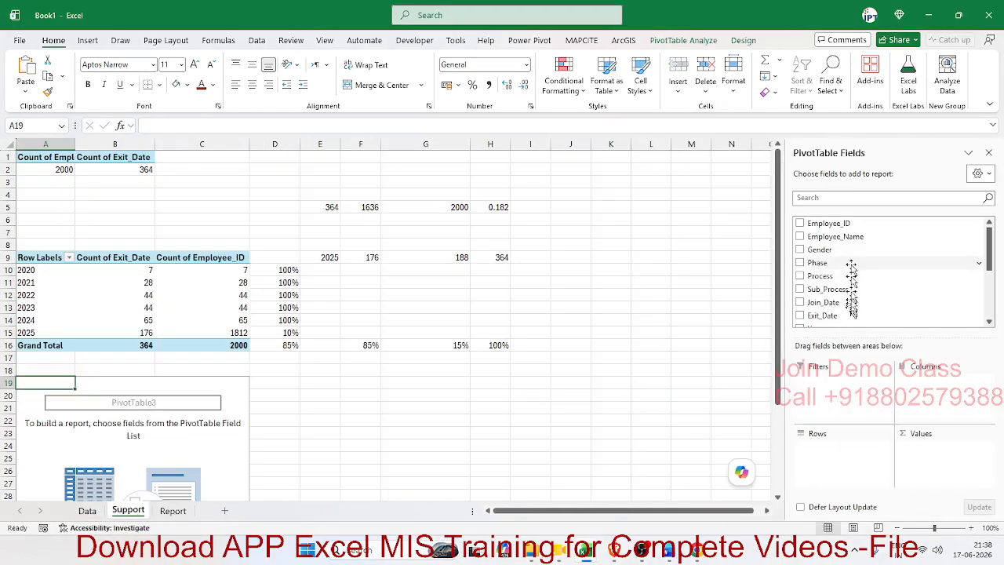
scroll(850, 253, "down", 2)
scroll(859, 295, "down", 2)
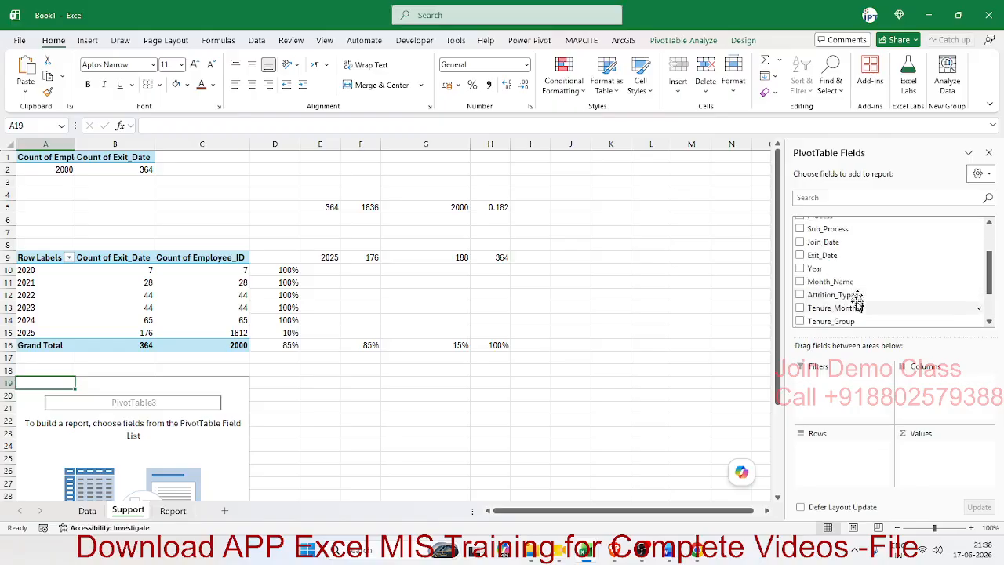
left_click_drag(851, 295, 849, 452)
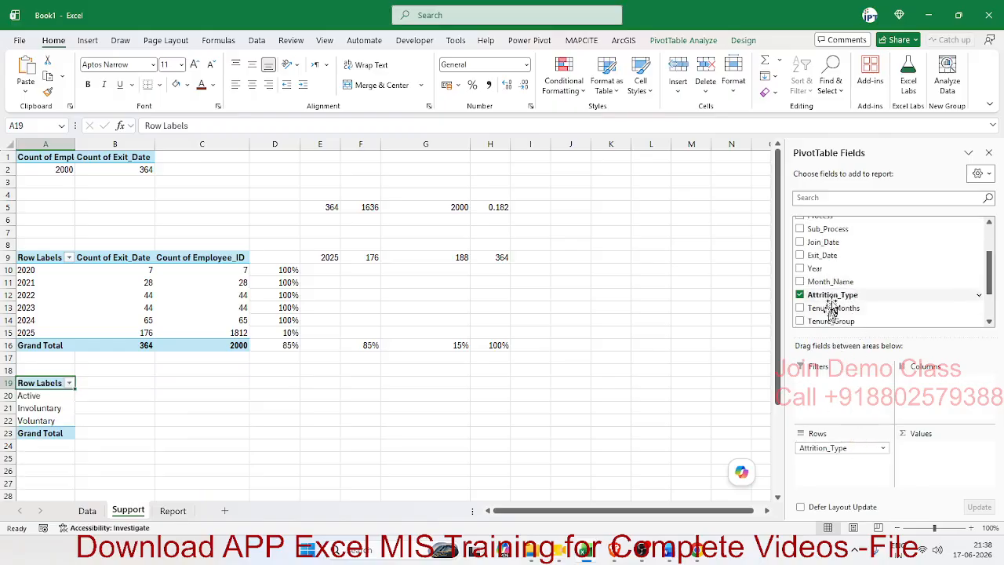
left_click_drag(834, 296, 952, 449)
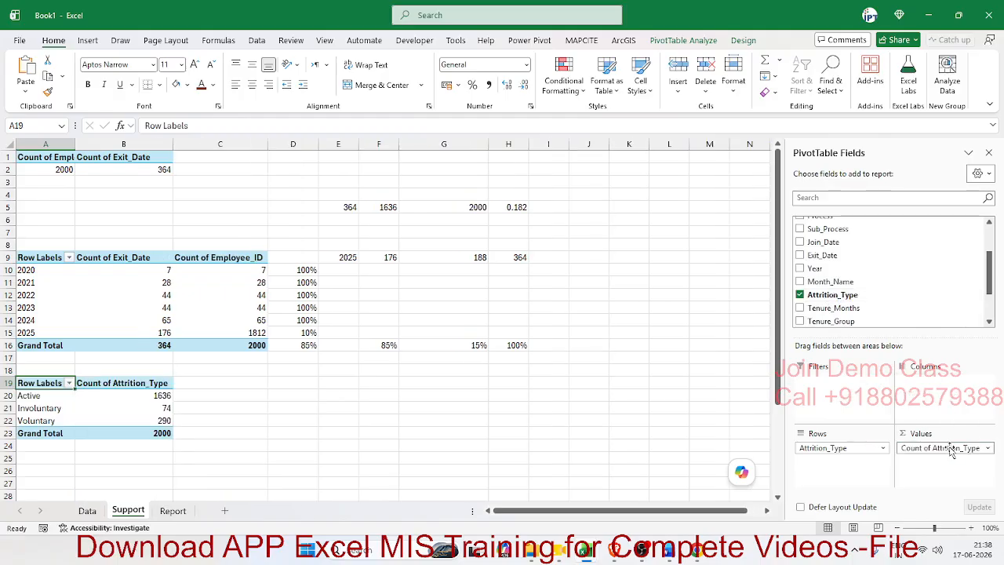
Insert a doughnut chart from the Attrition_Type PivotTable.
left_click(88, 40)
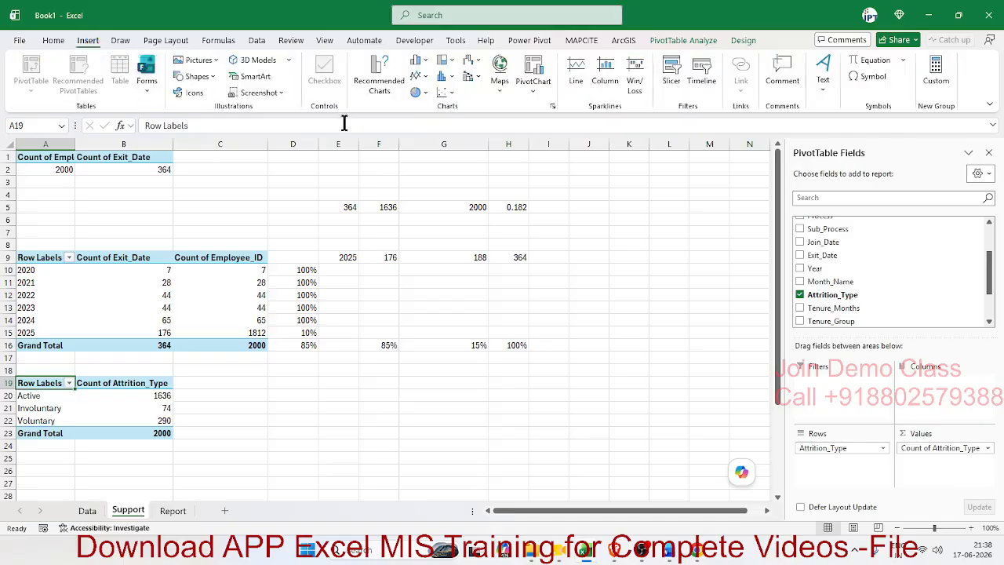
left_click(418, 92)
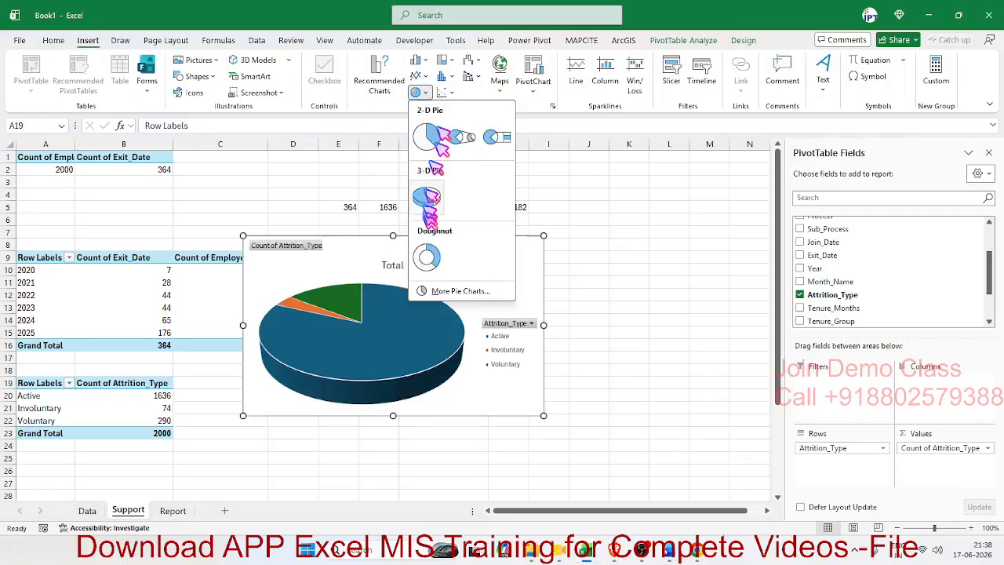
left_click(428, 259)
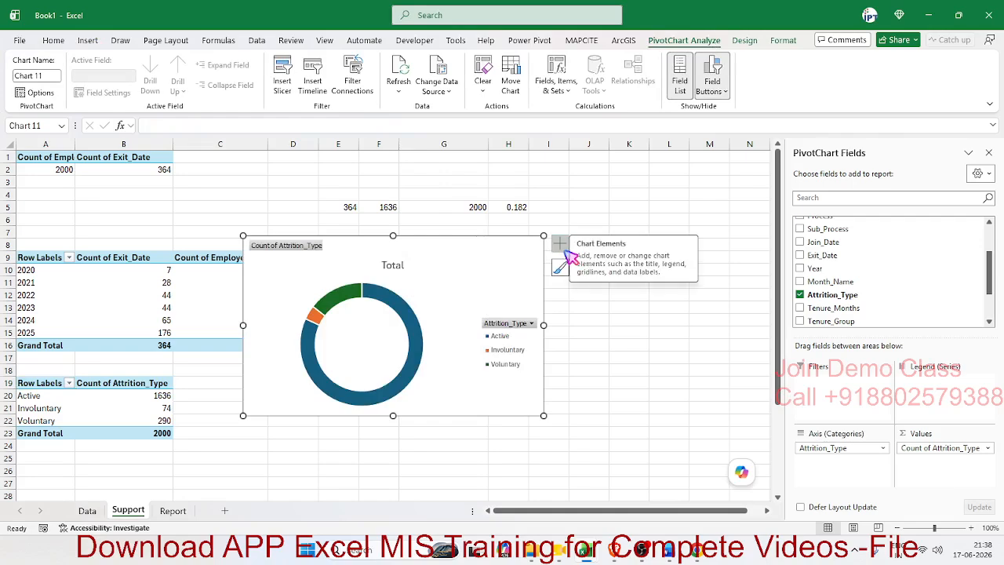
Add data labels to the doughnut chart that show category name, value and percentage.
left_click(401, 305)
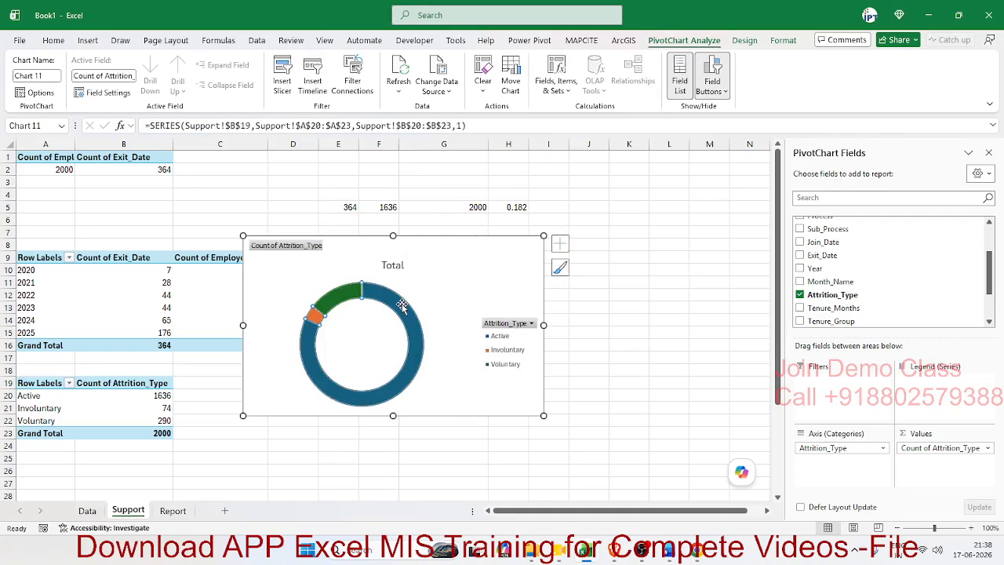
right_click(402, 305)
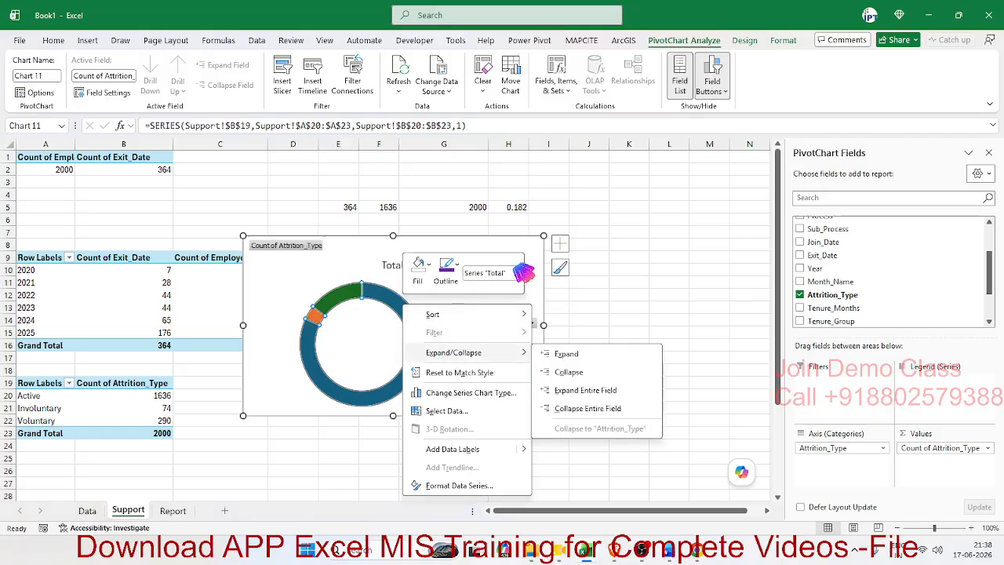
left_click(557, 250)
left_click(559, 246)
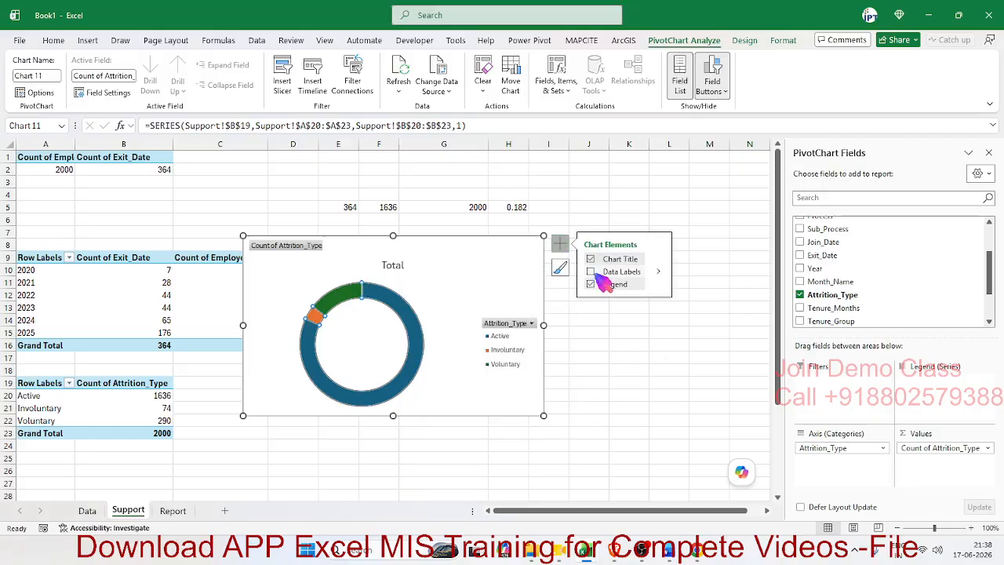
left_click(660, 272)
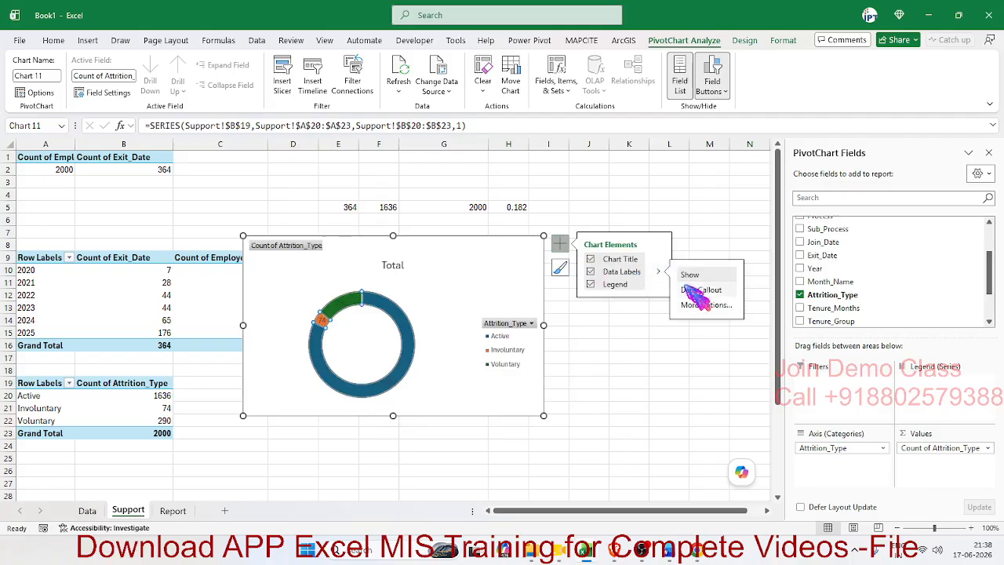
left_click(705, 305)
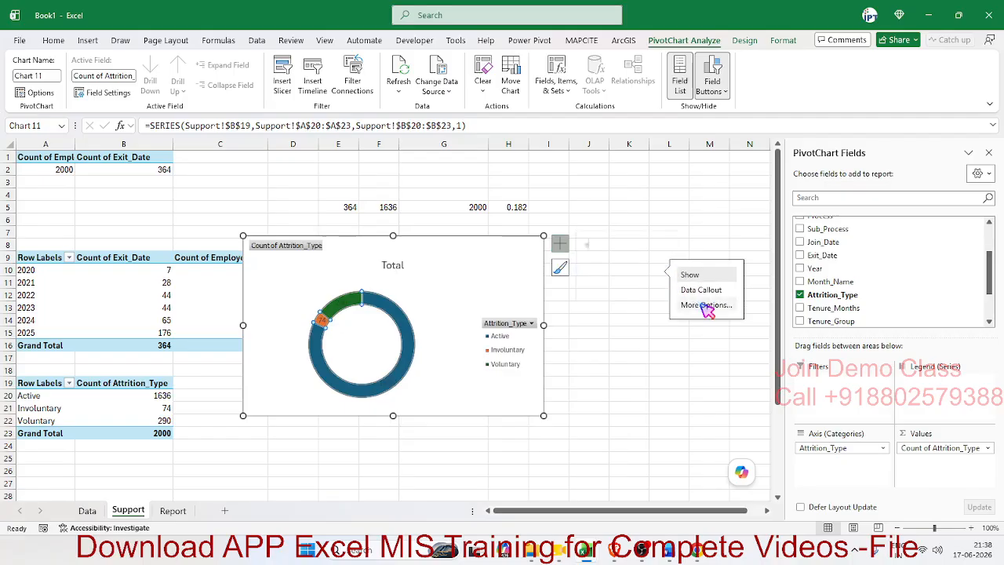
left_click(833, 324)
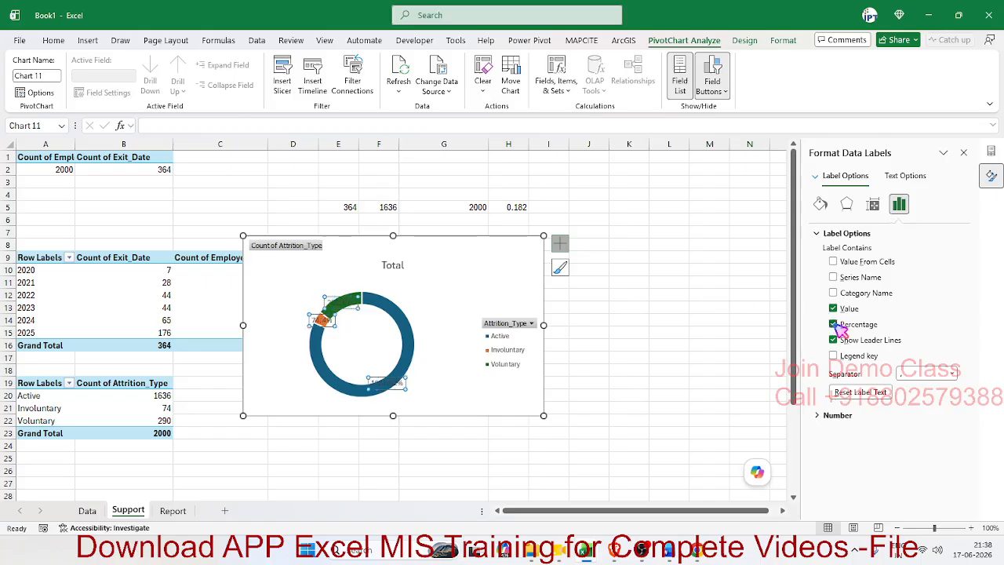
left_click(833, 308)
left_click(833, 292)
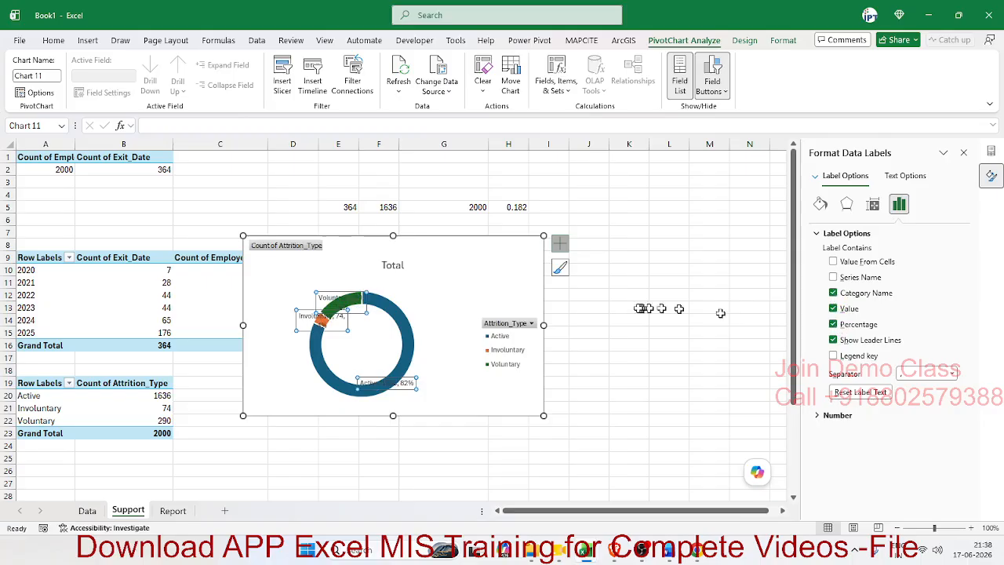
Remove the doughnut chart's legend and hide all its field buttons.
left_click(501, 292)
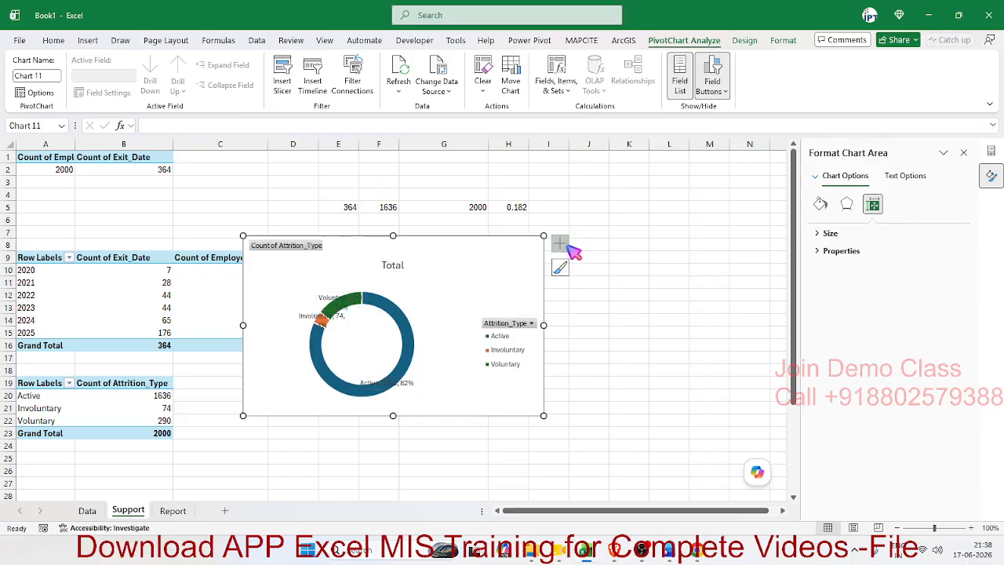
left_click(560, 245)
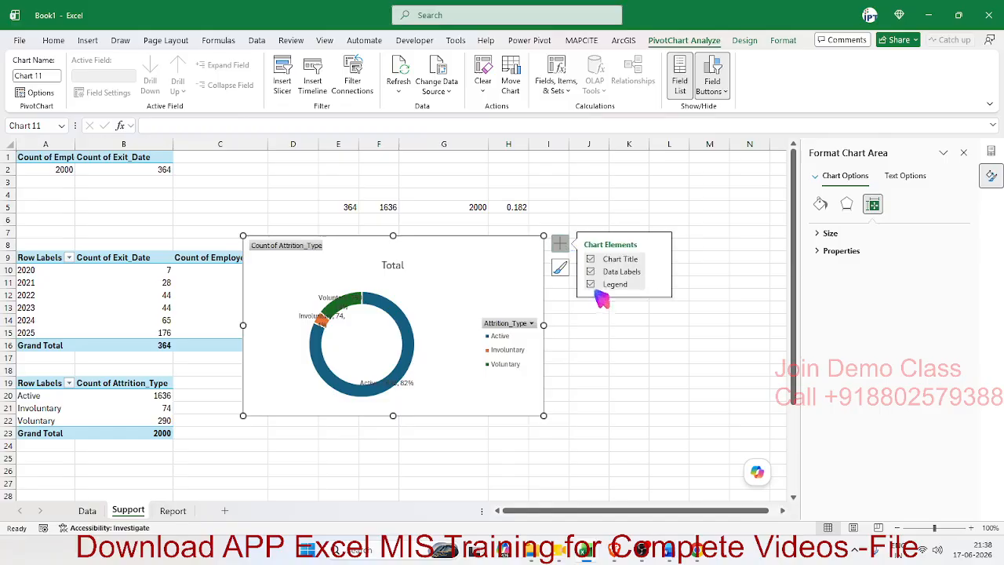
left_click(595, 285)
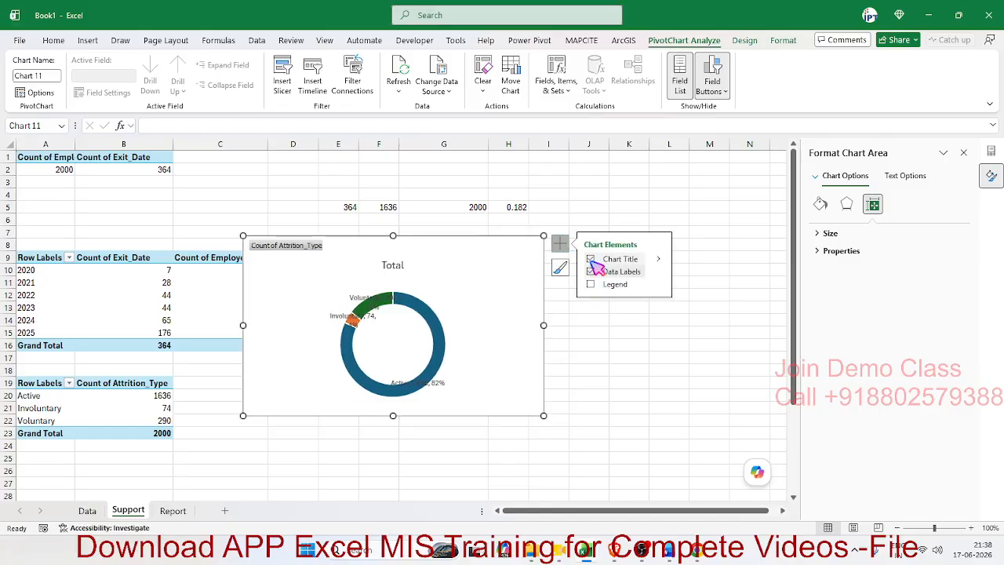
right_click(279, 247)
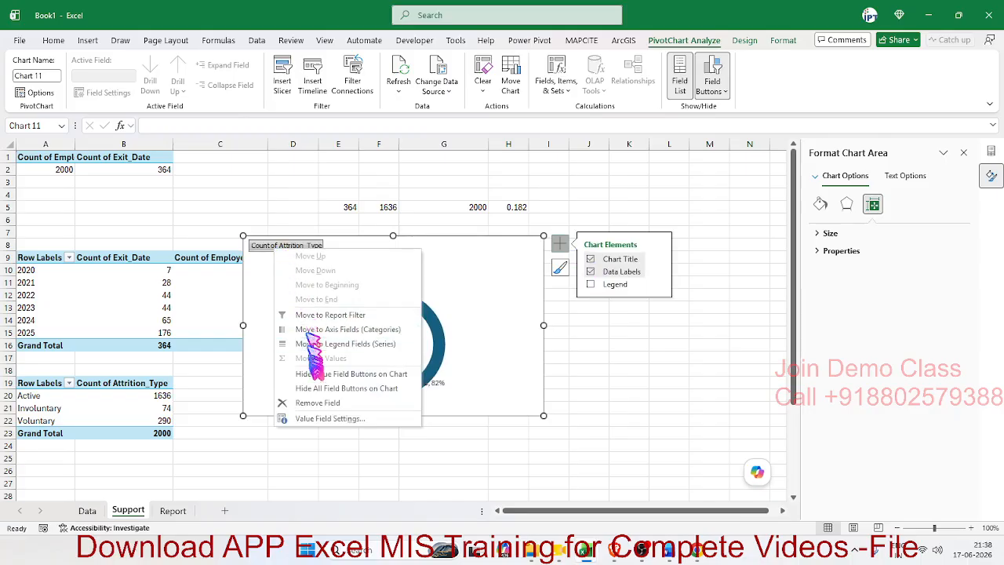
left_click(318, 389)
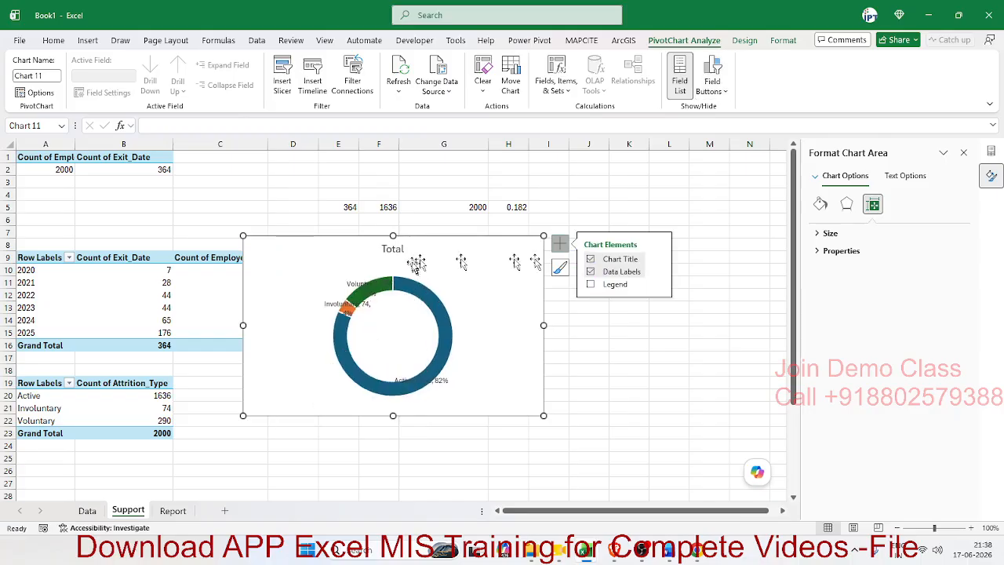
Move the Voluntary, Involuntary and Active data labels off the ring into the blank space around the doughnut.
left_click(367, 285)
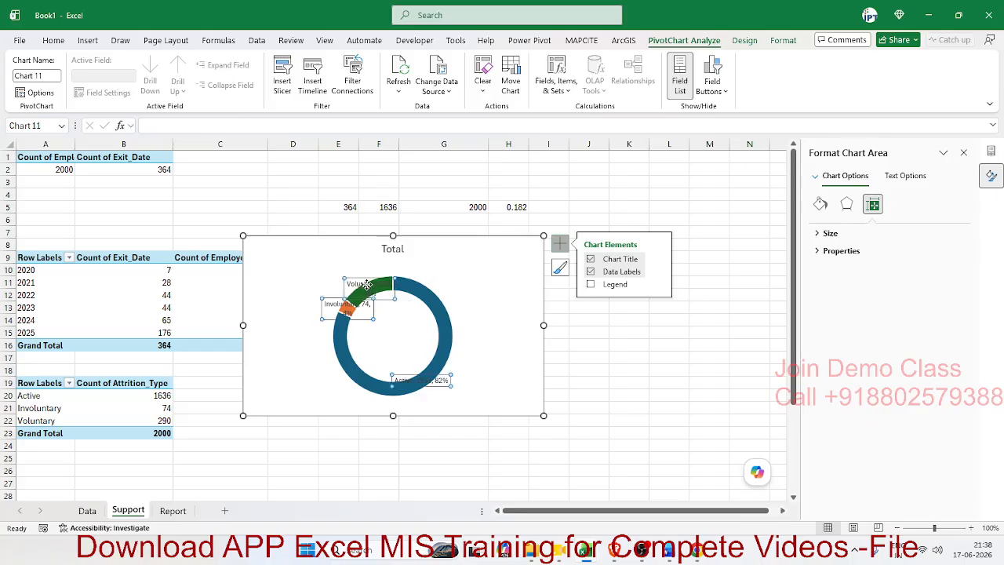
left_click(367, 284)
left_click_drag(368, 285, 309, 267)
left_click(333, 305)
left_click_drag(333, 305, 277, 342)
left_click_drag(437, 382, 511, 376)
left_click(317, 265)
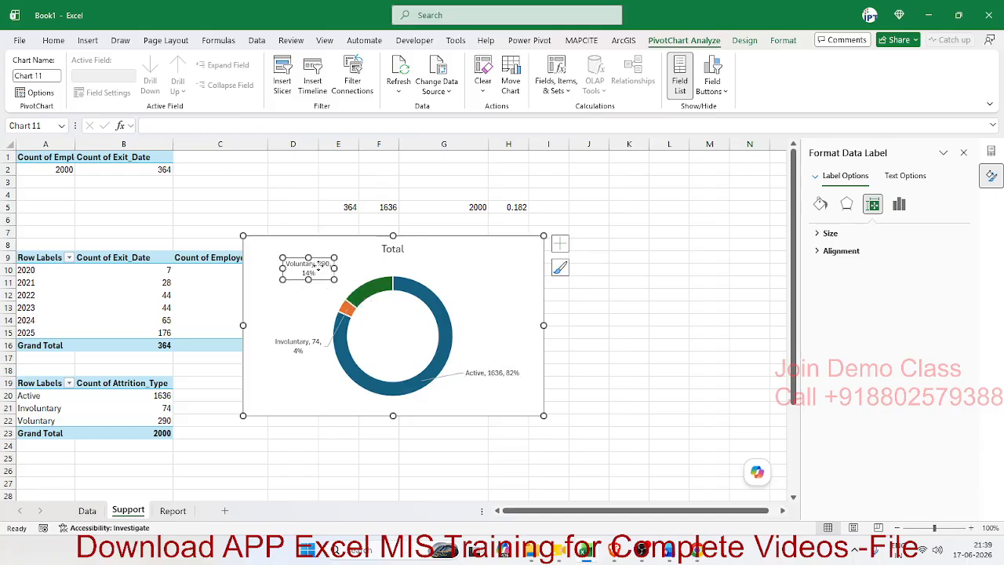
left_click_drag(318, 265, 336, 271)
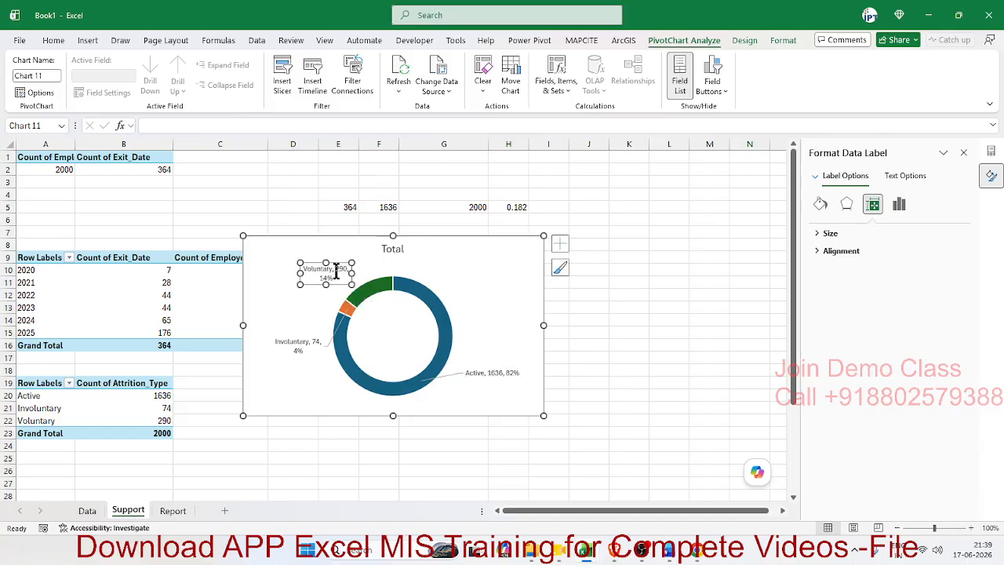
Replace the doughnut chart's title with "Vol vs InVol".
left_click(393, 250)
double_click(392, 250)
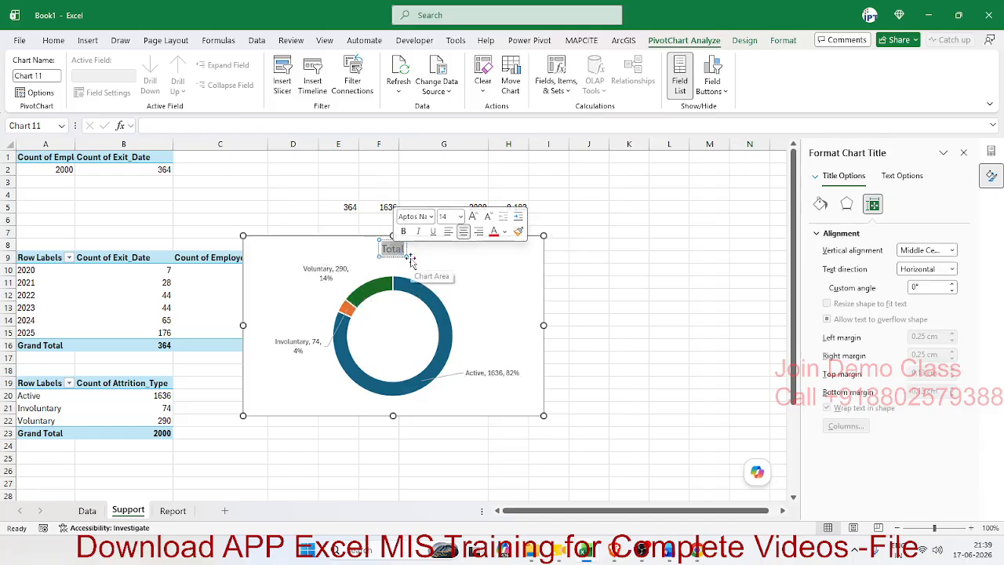
key("Delete")
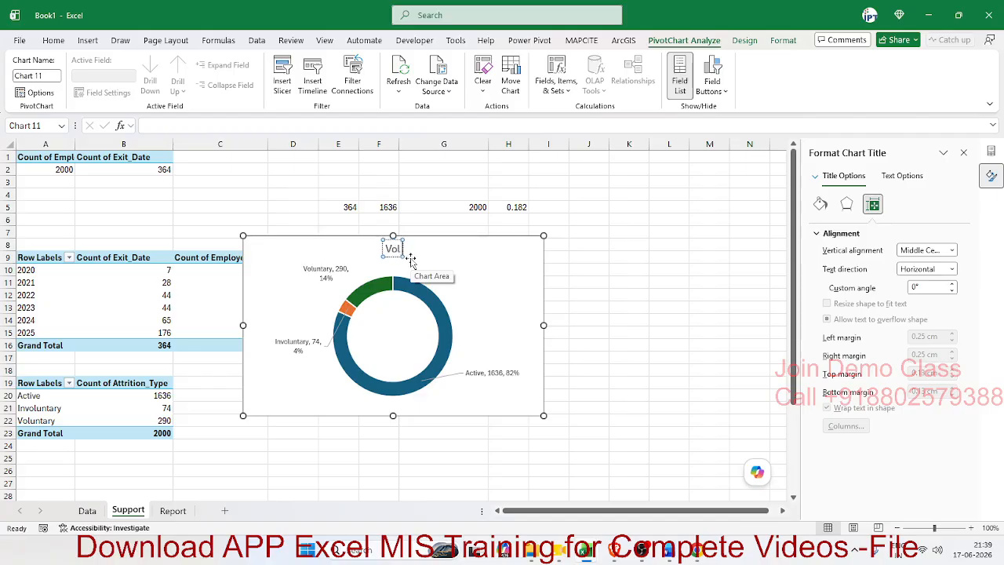
type("s")
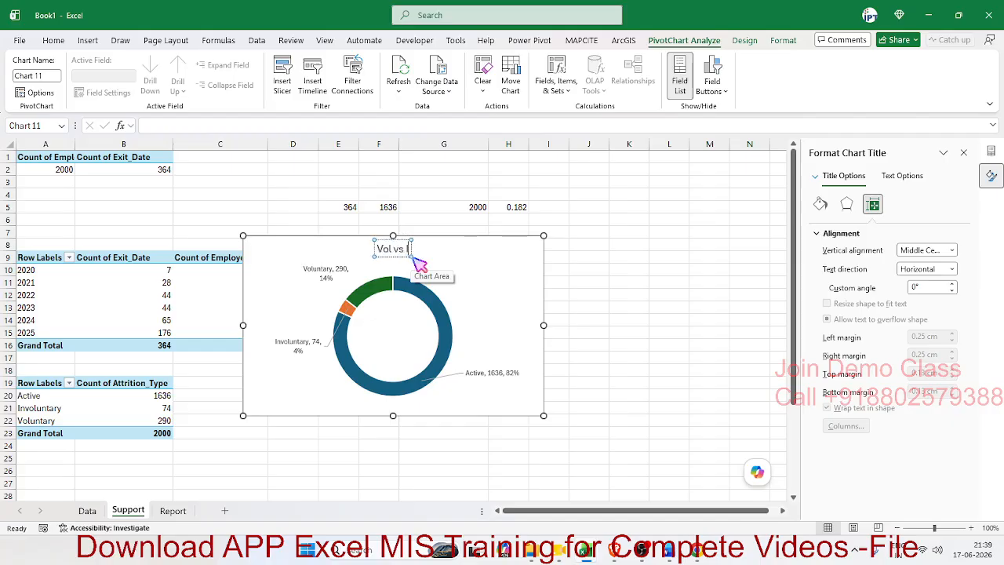
type(" In")
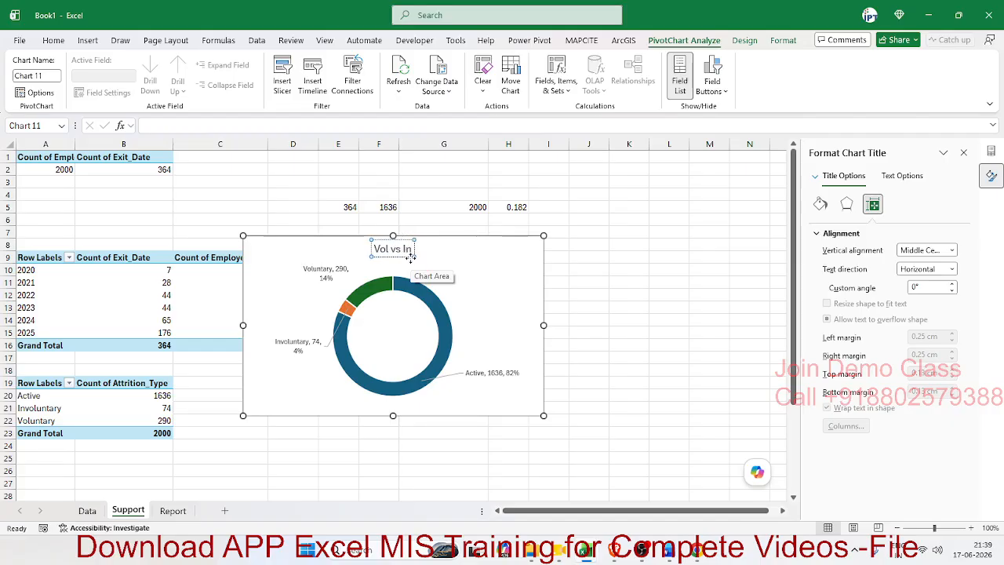
type("Vol")
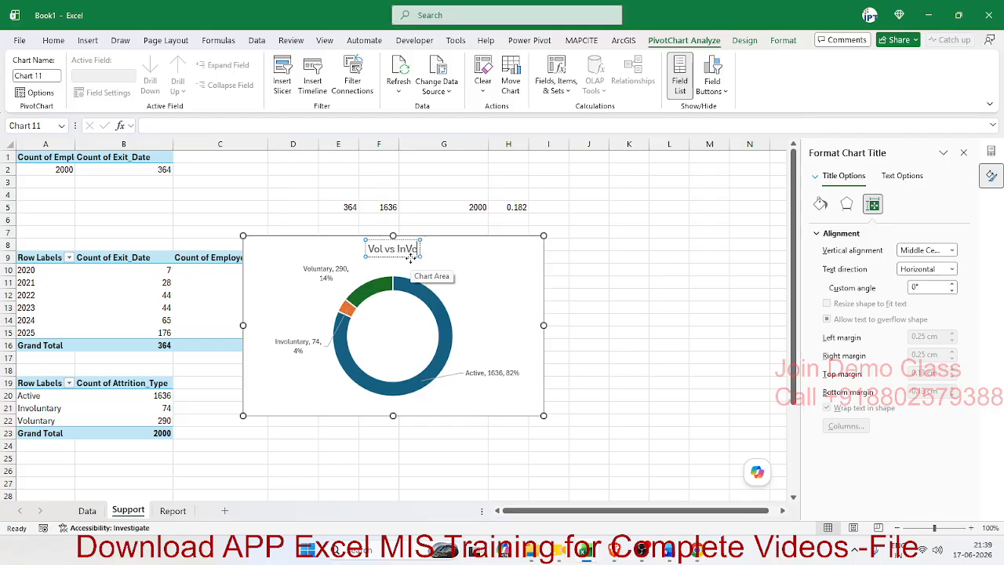
Move the doughnut chart to the Report sheet, place it beneath the 2000 card and narrow it by about a third.
left_click(497, 254)
key("ctrl+x")
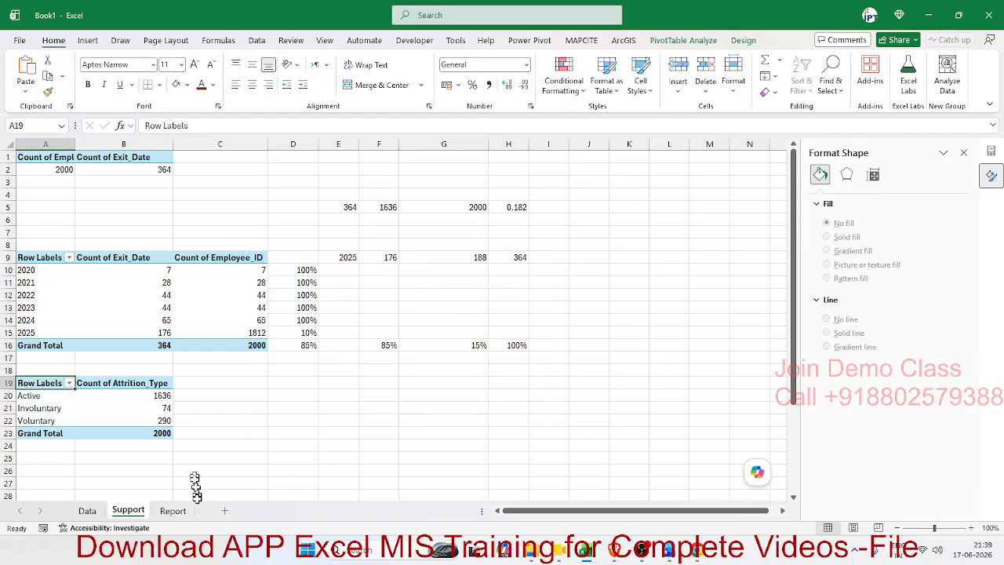
left_click(173, 511)
left_click(144, 307)
key("ctrl+v")
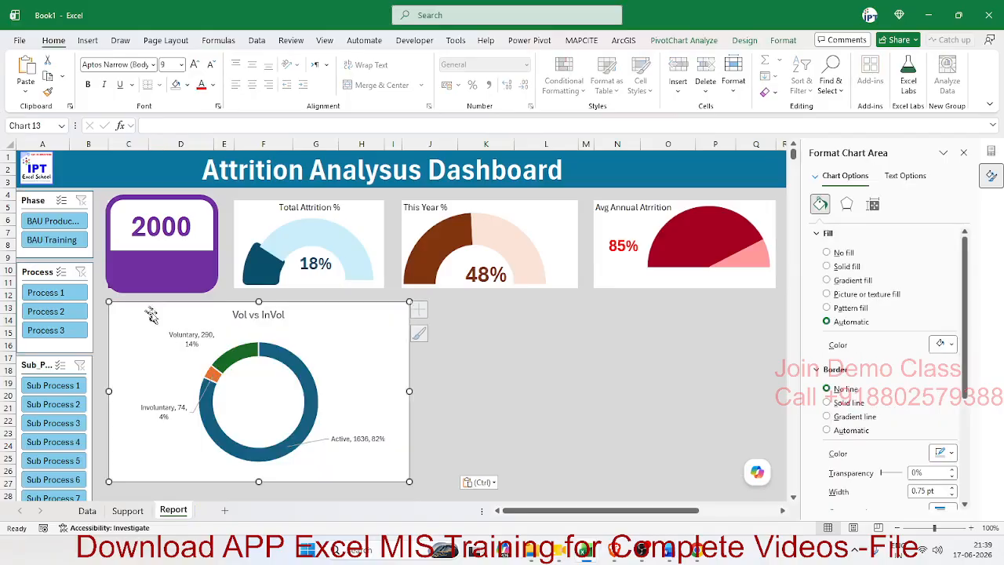
left_click_drag(148, 308, 146, 307)
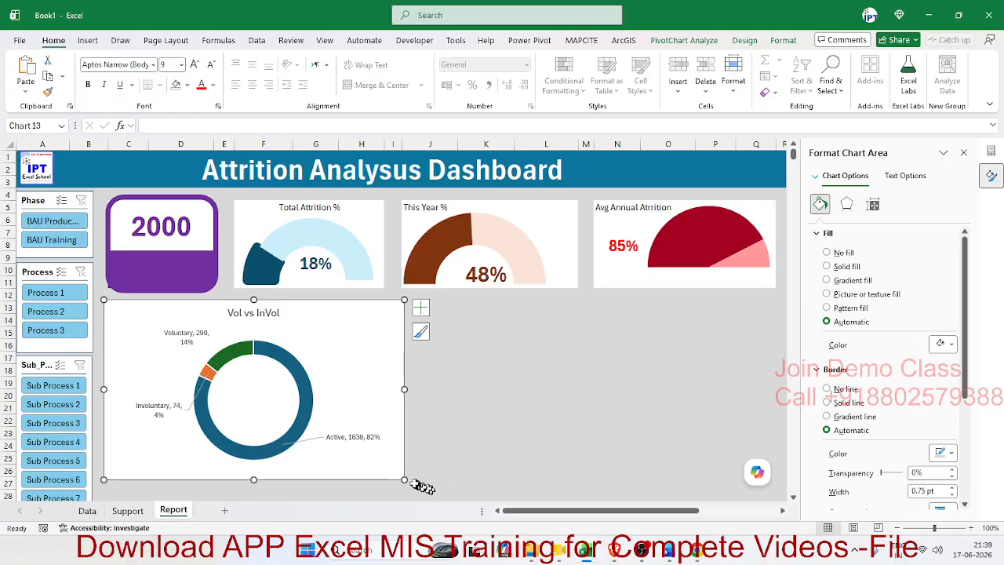
left_click_drag(404, 479, 302, 480)
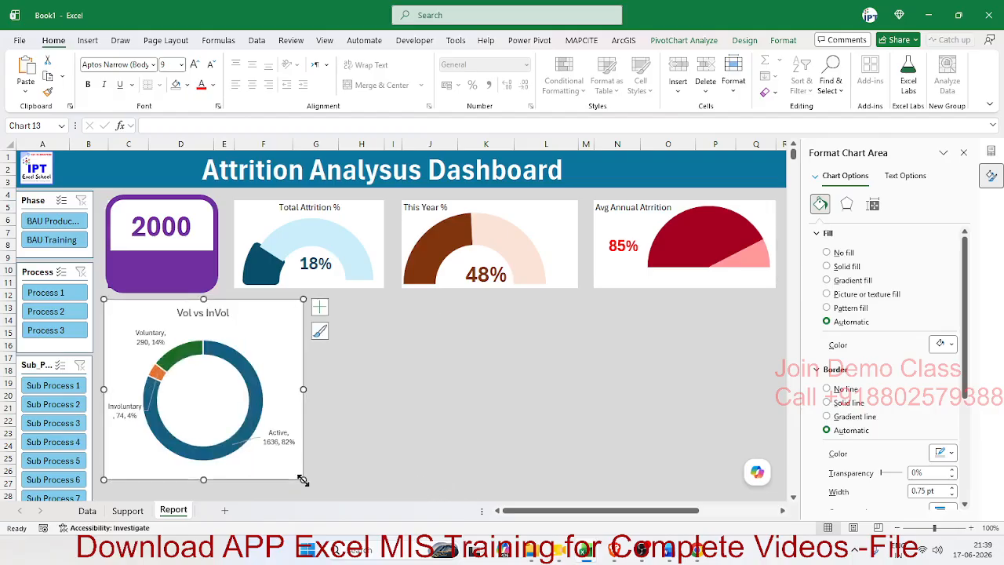
Set the Vol vs InVol doughnut's hole size to 55% and nudge the chart slightly toward the slicers.
left_click(261, 410)
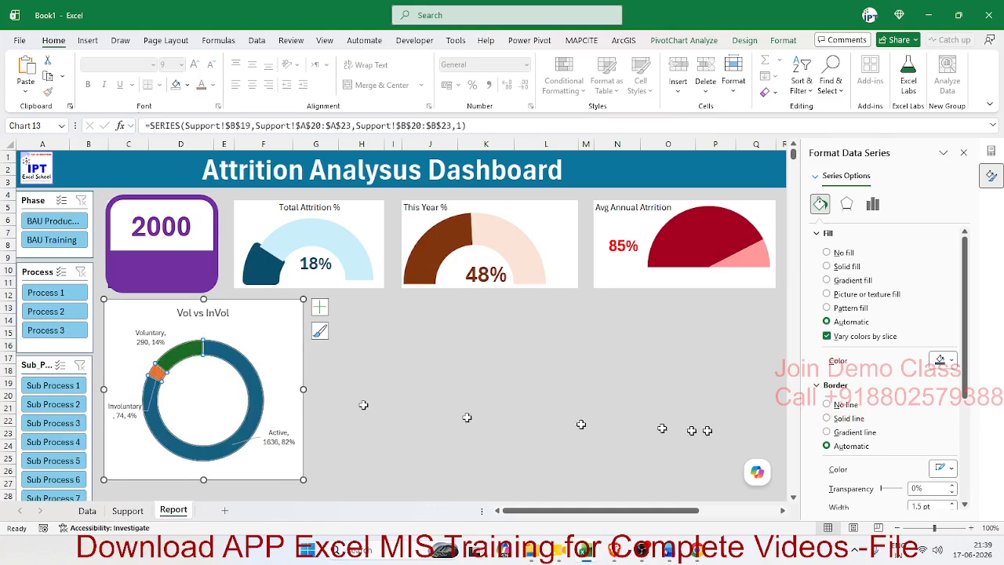
left_click(872, 204)
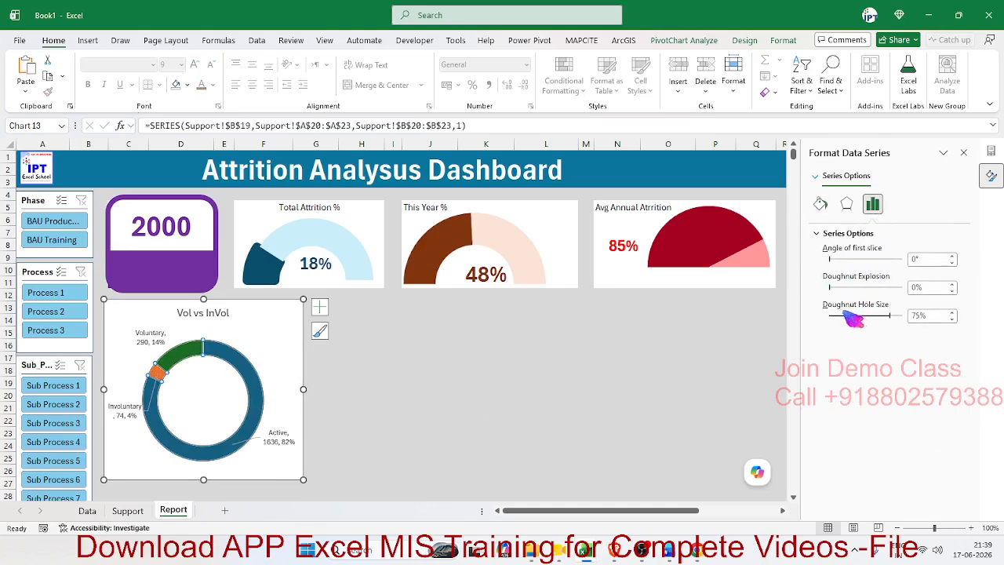
left_click(861, 316)
left_click(861, 316)
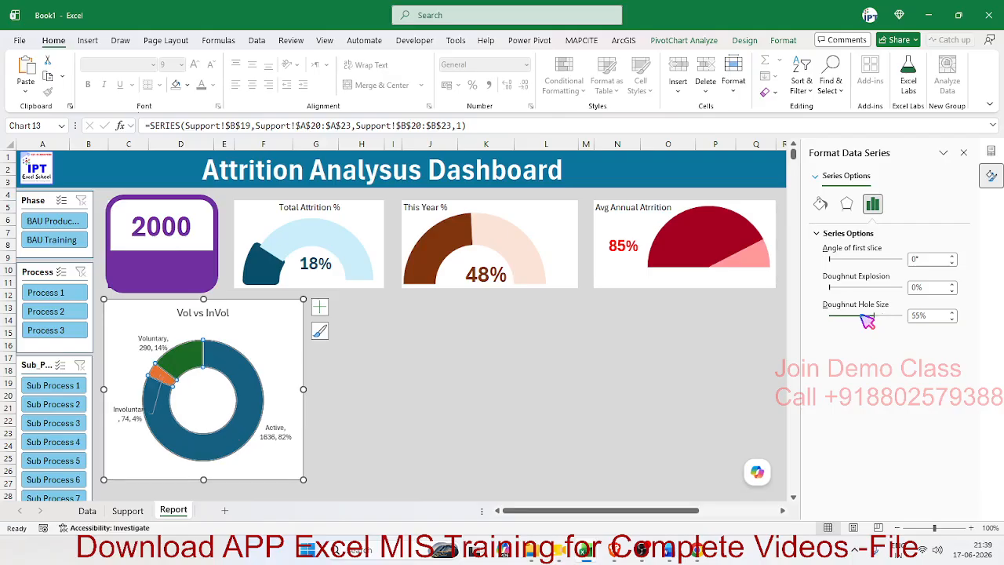
left_click(455, 370)
left_click(221, 477)
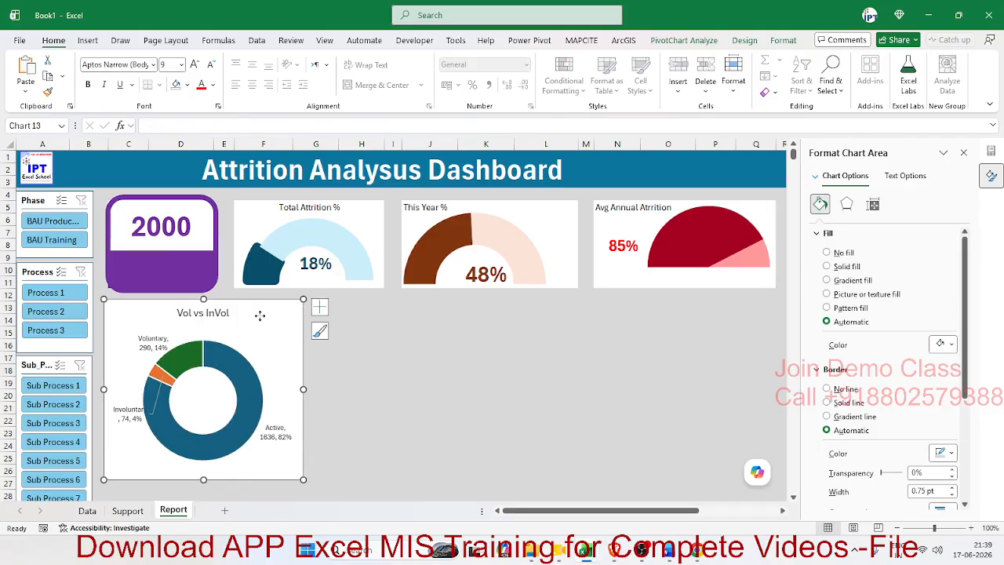
left_click_drag(259, 316, 258, 314)
left_click(364, 349)
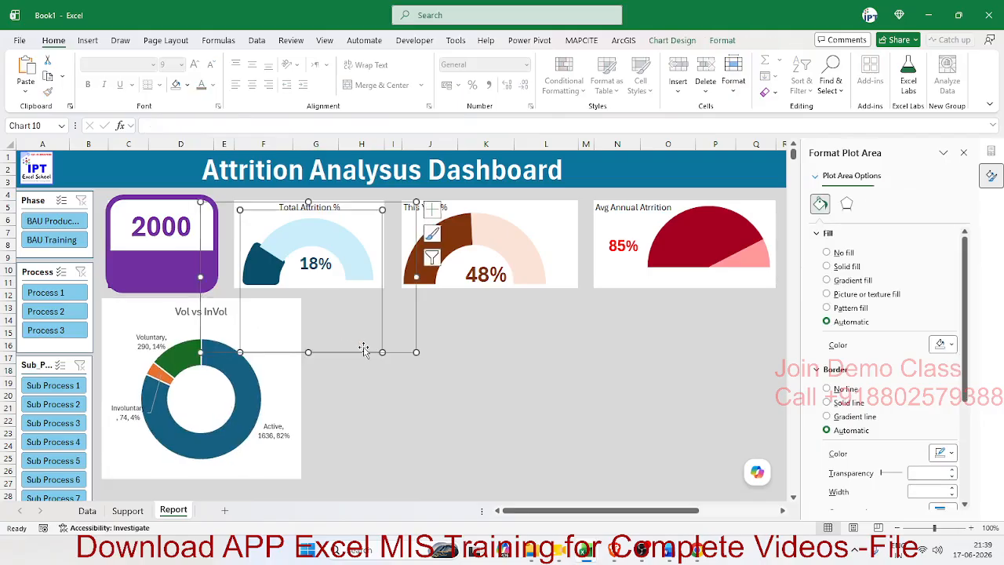
left_click(367, 396)
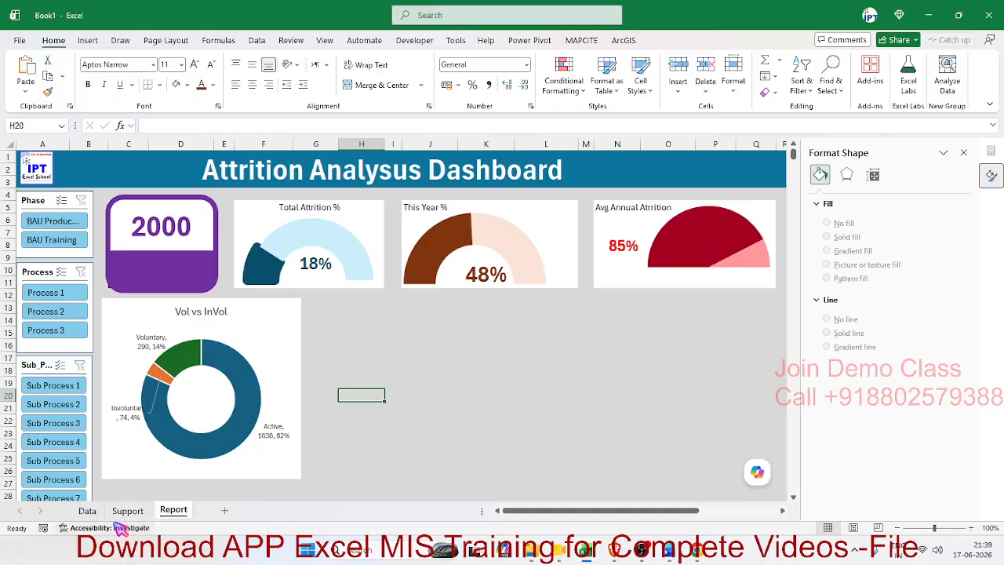
Insert a new PivotTable at cell D19 of the Support sheet, beside the Attrition_Type PivotTable.
left_click(86, 512)
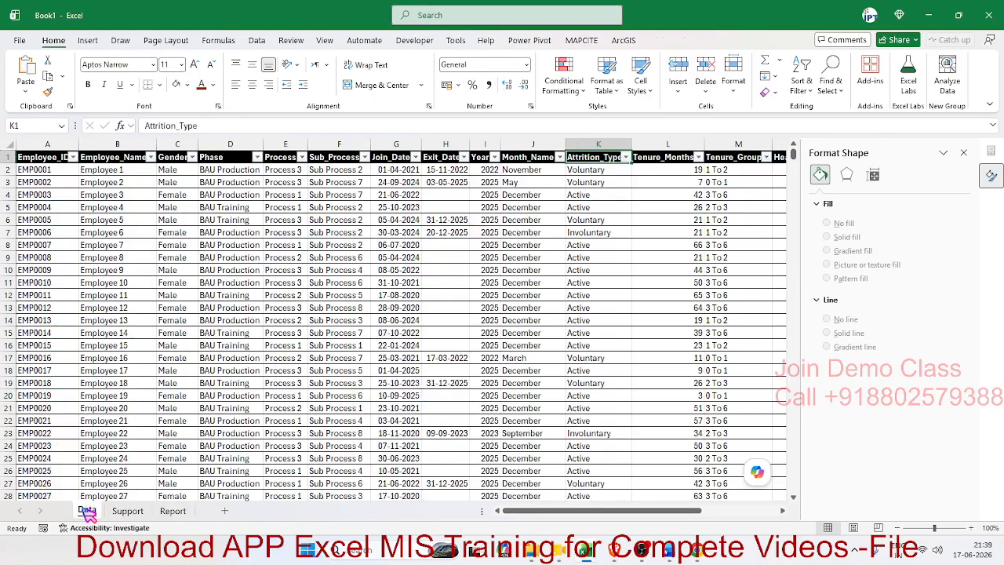
left_click(128, 511)
scroll(241, 432, "down", 3)
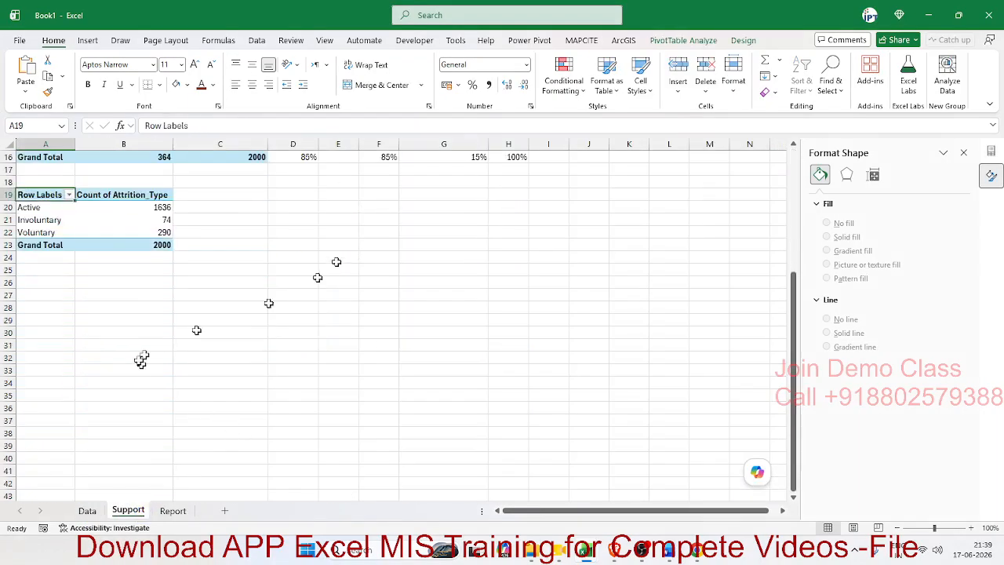
left_click(336, 183)
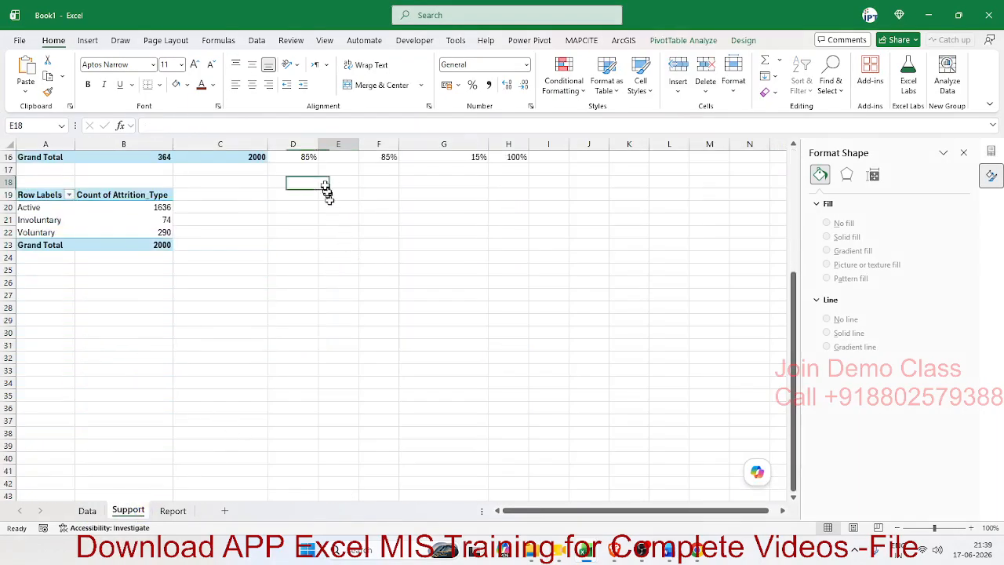
left_click(88, 40)
left_click(38, 82)
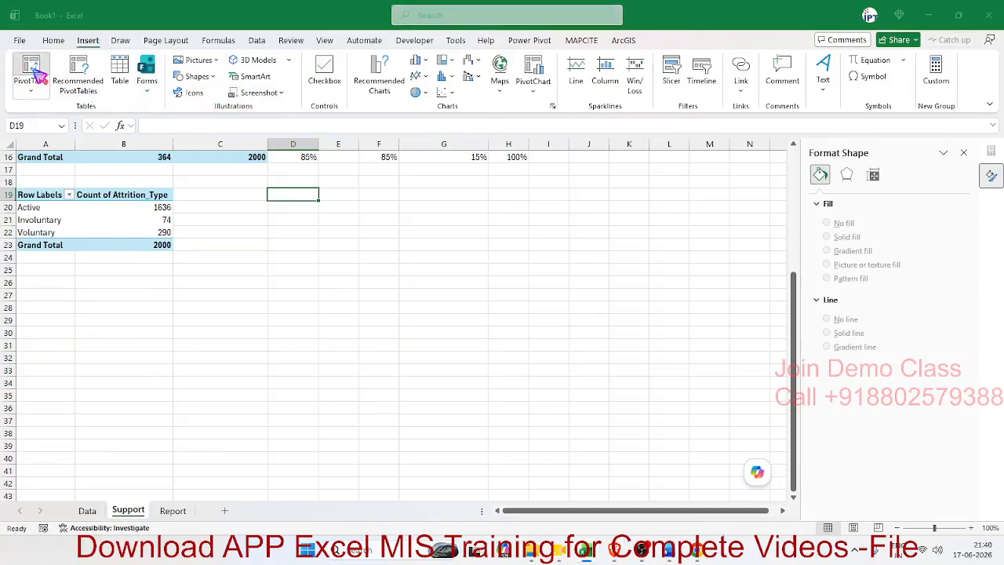
key("Return")
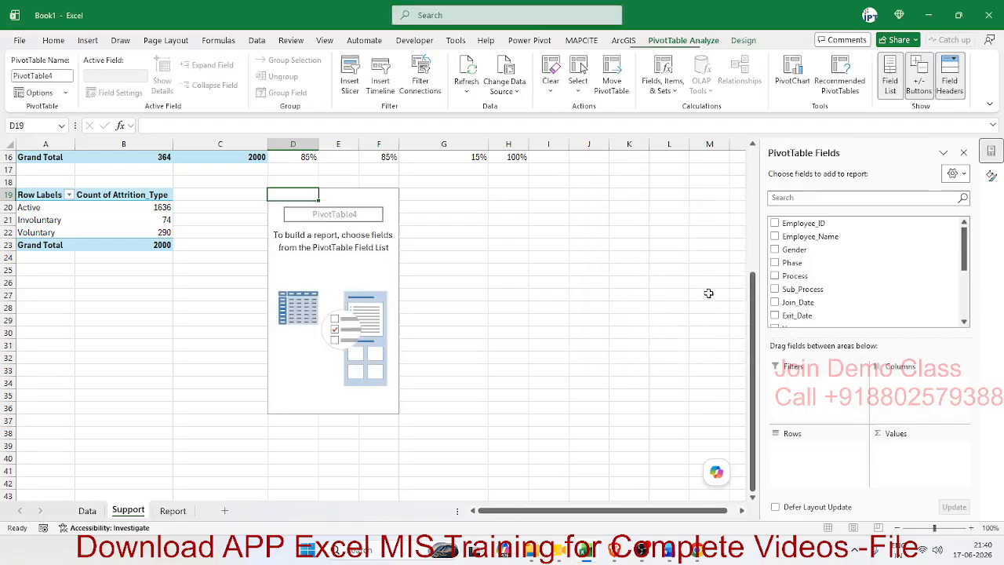
Set up the new PivotTable with Tenure_Group as rows and the count of Exit_Date as values.
scroll(833, 306, "down", 3)
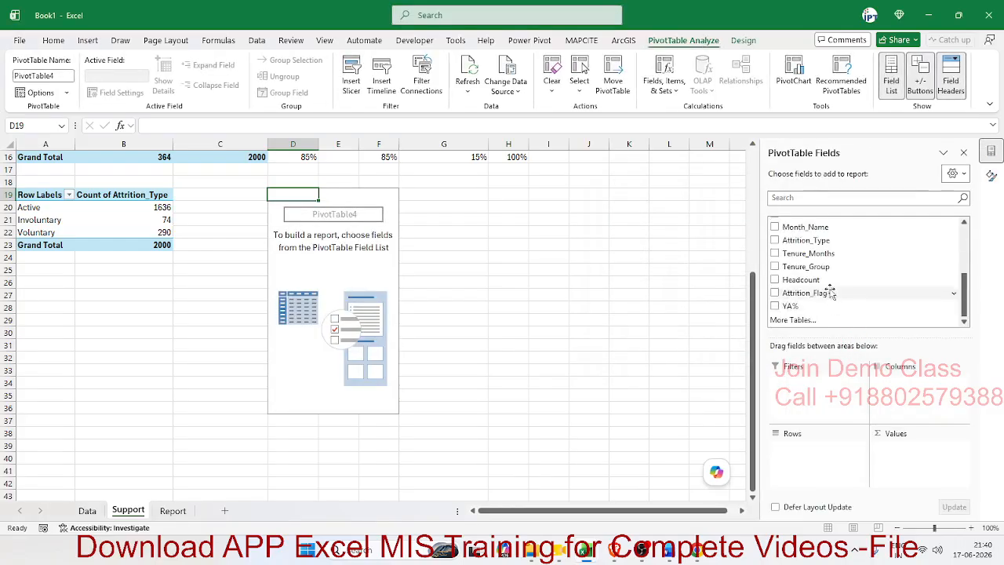
left_click_drag(825, 266, 841, 447)
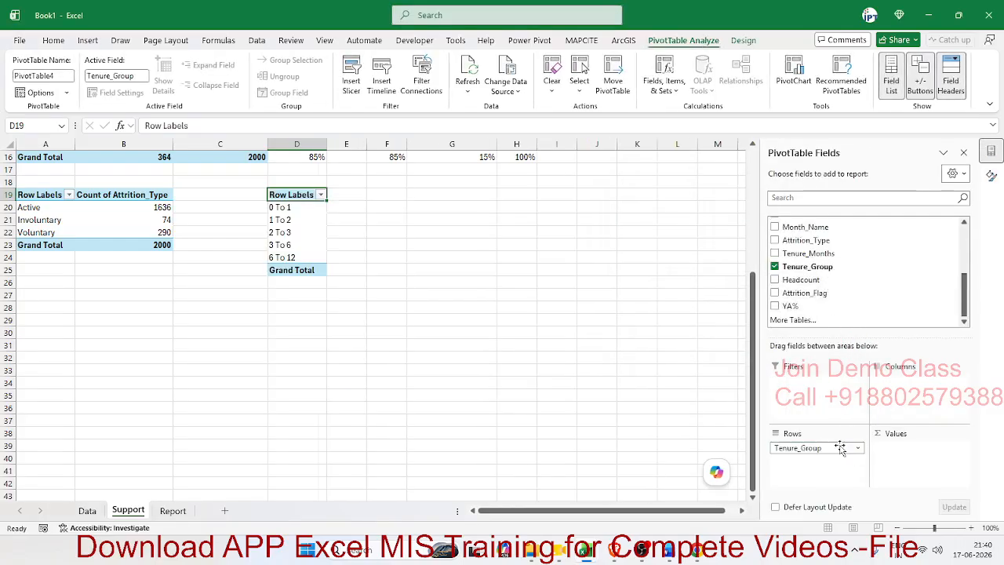
left_click_drag(826, 269, 847, 290)
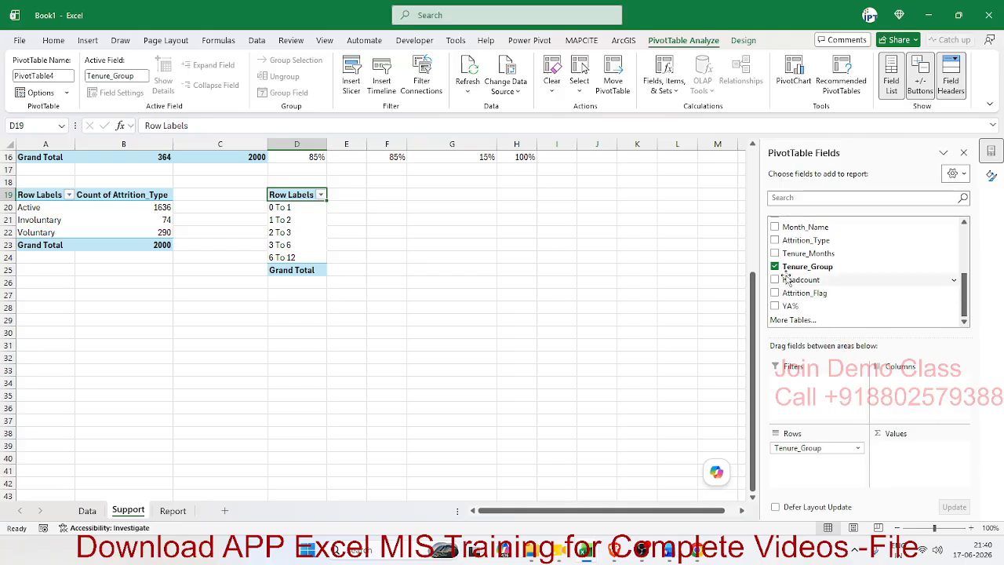
scroll(800, 284, "up", 1)
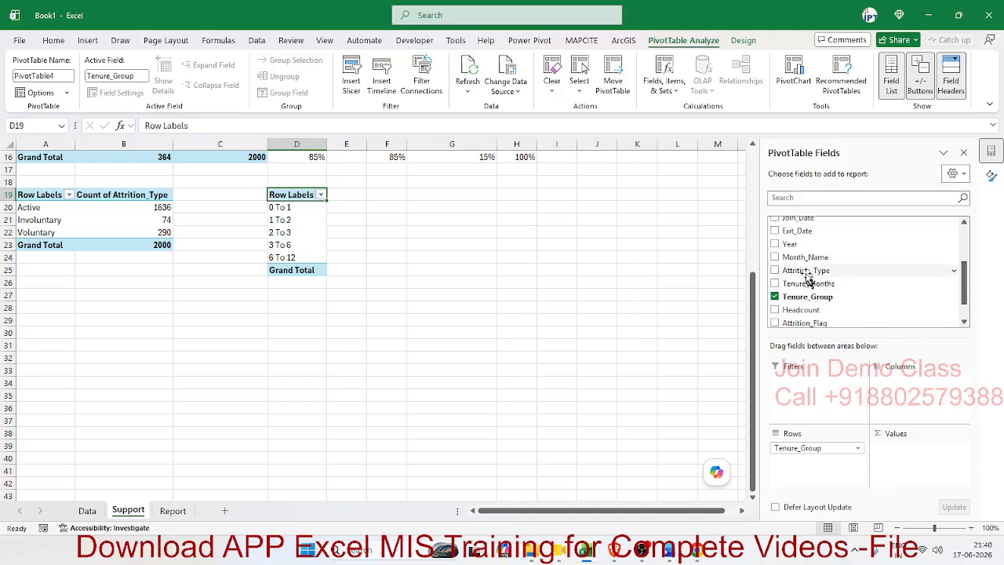
scroll(816, 283, "up", 1)
left_click_drag(808, 265, 930, 463)
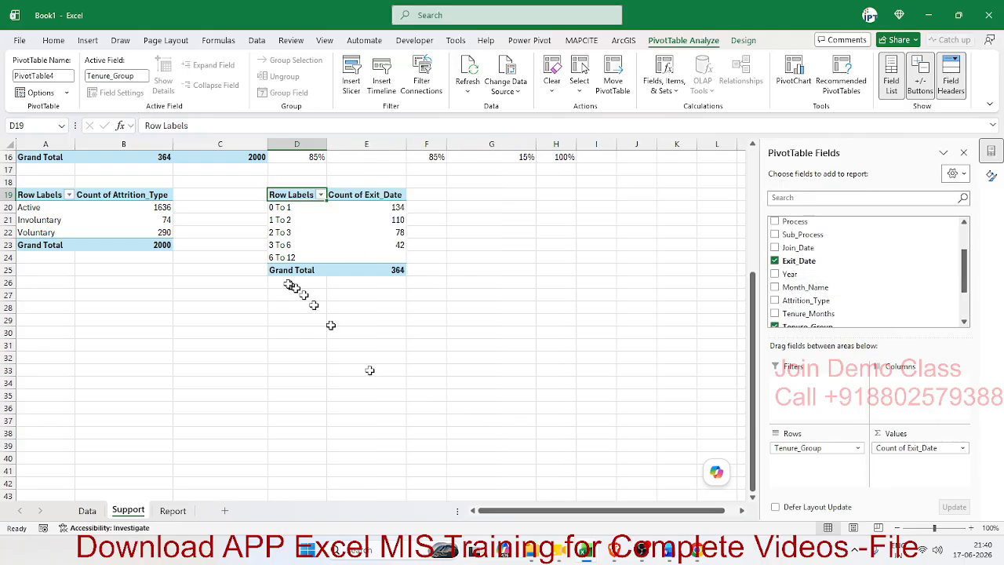
Replace the count of Attrition_Type with the count of Exit_Date in the Attrition_Type PivotTable's values.
left_click(167, 220)
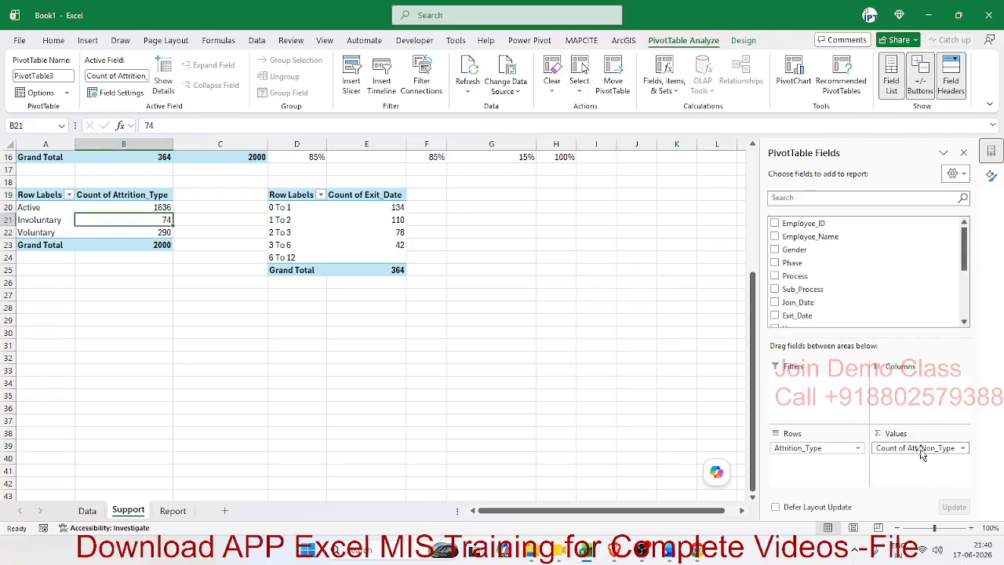
scroll(894, 299, "down", 1)
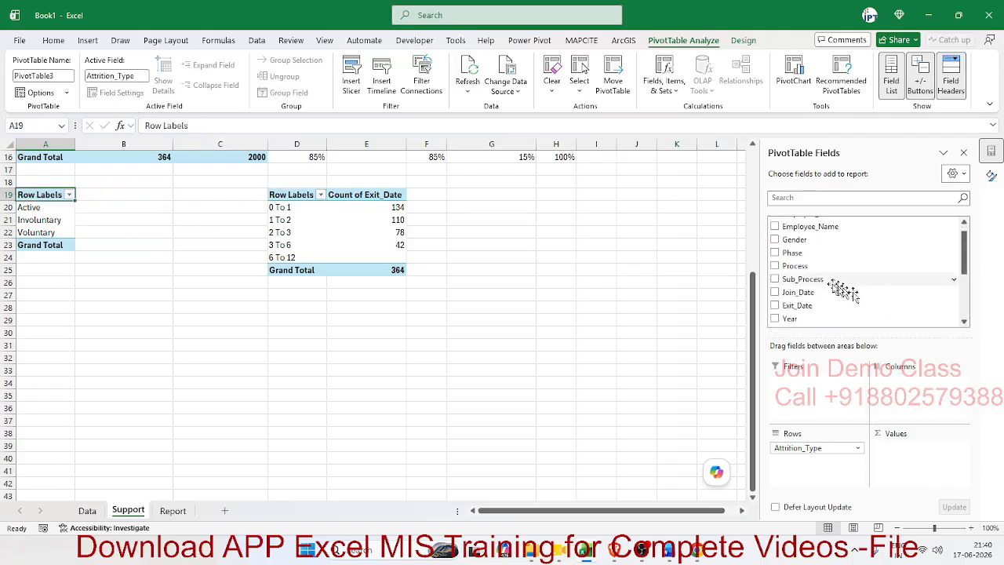
left_click_drag(820, 305, 924, 467)
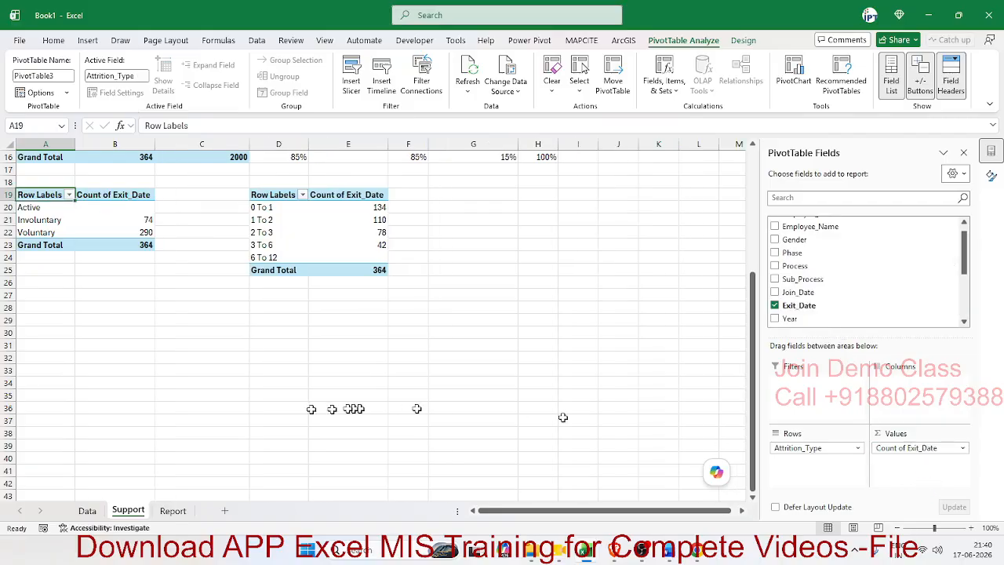
Add data labels showing category name, value and percentage to the Vol vs InVol doughnut on the Report sheet.
left_click(173, 511)
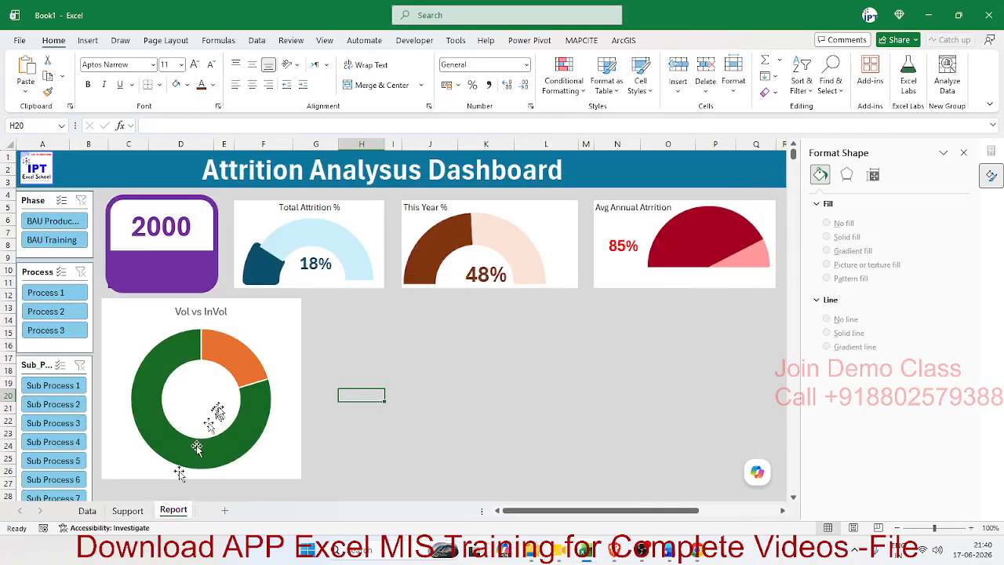
left_click(243, 408)
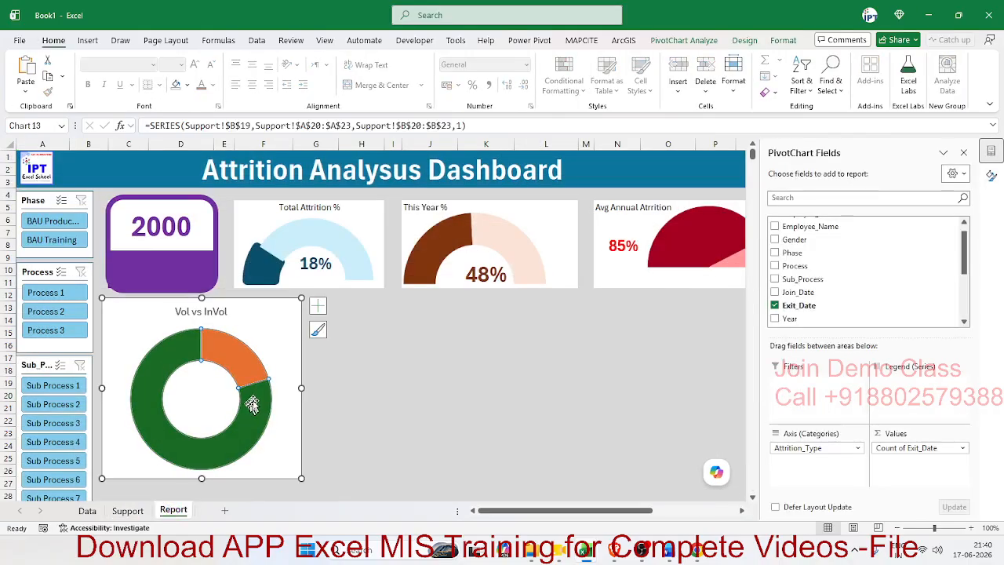
left_click(267, 337)
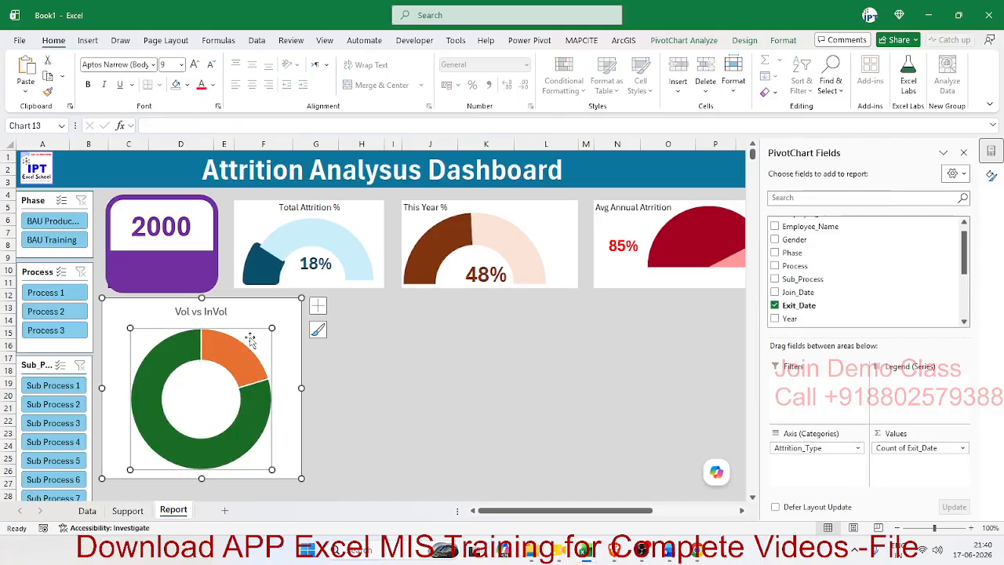
left_click(318, 305)
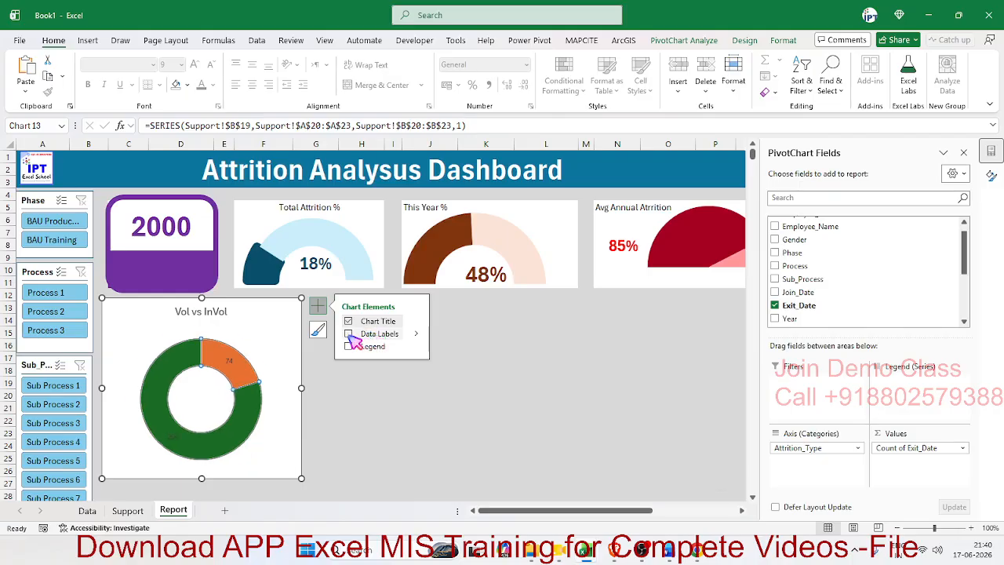
left_click(349, 334)
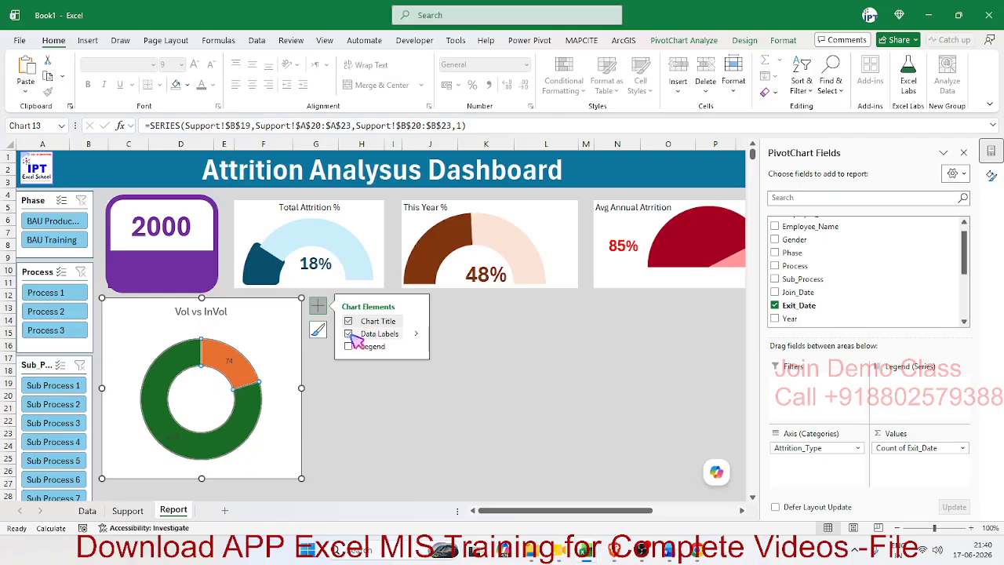
left_click(424, 335)
left_click(451, 367)
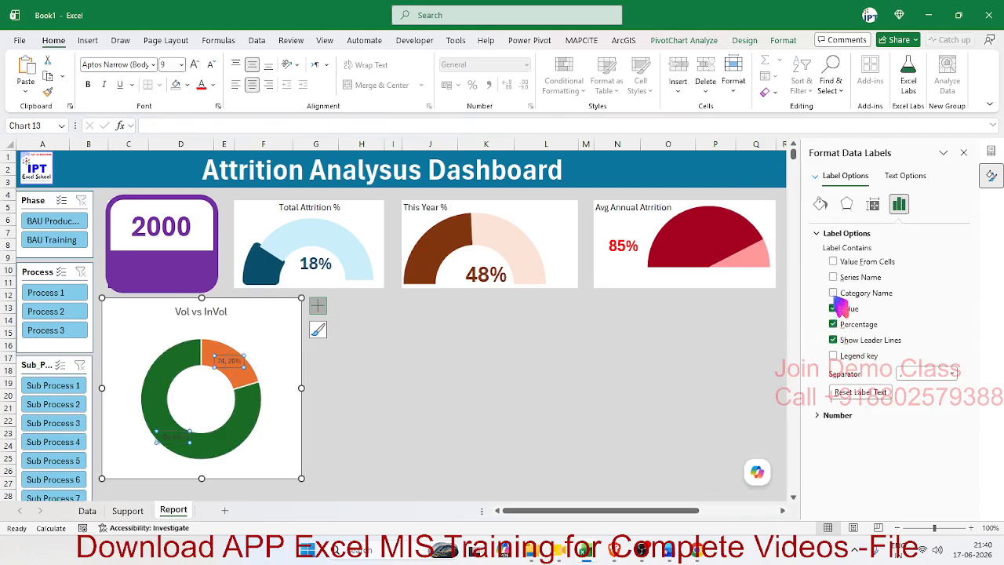
left_click(833, 293)
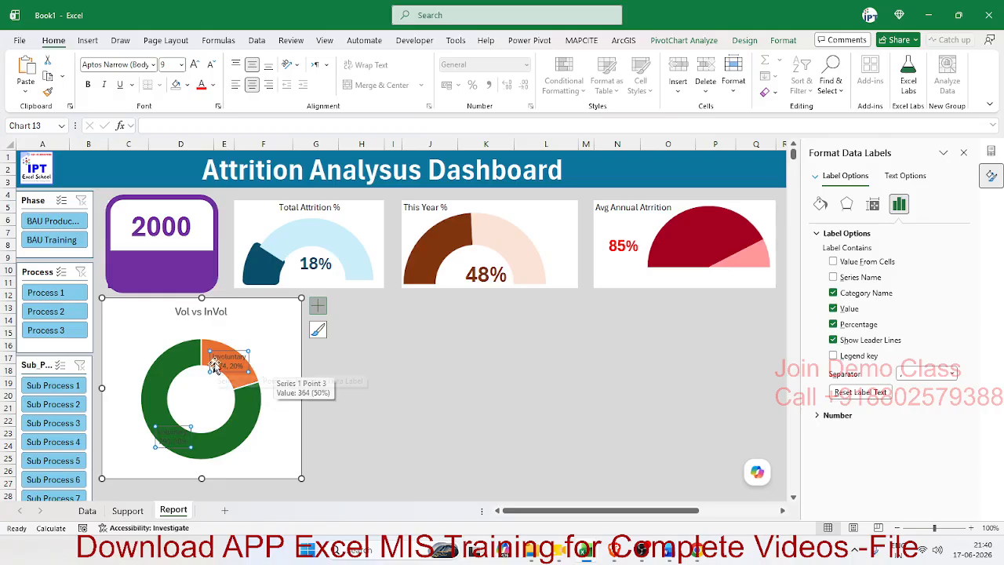
Move the Involuntary and Voluntary data labels off the ring into the blank space above the doughnut's sides.
left_click_drag(214, 367, 259, 336)
left_click_drag(165, 437, 131, 366)
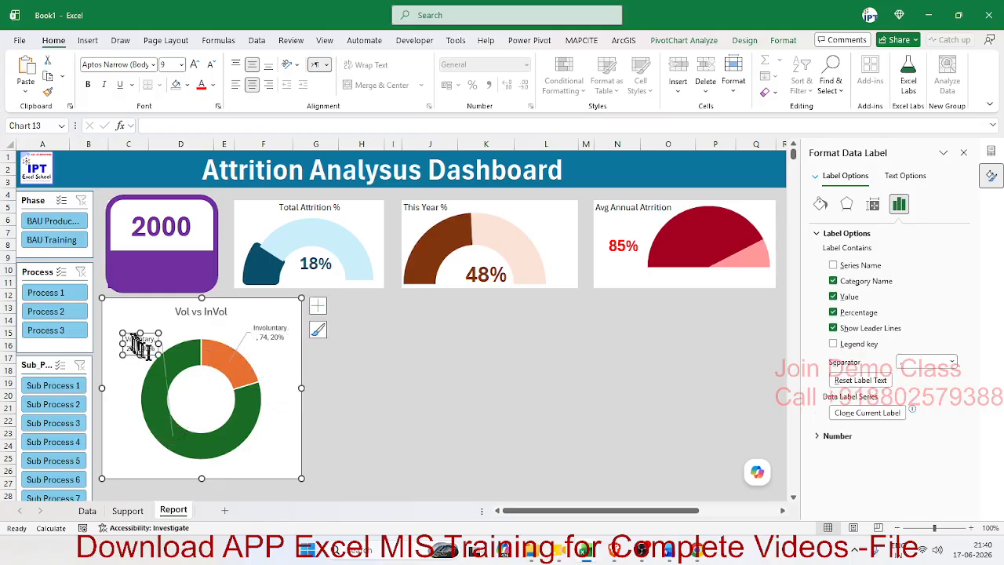
left_click(386, 407)
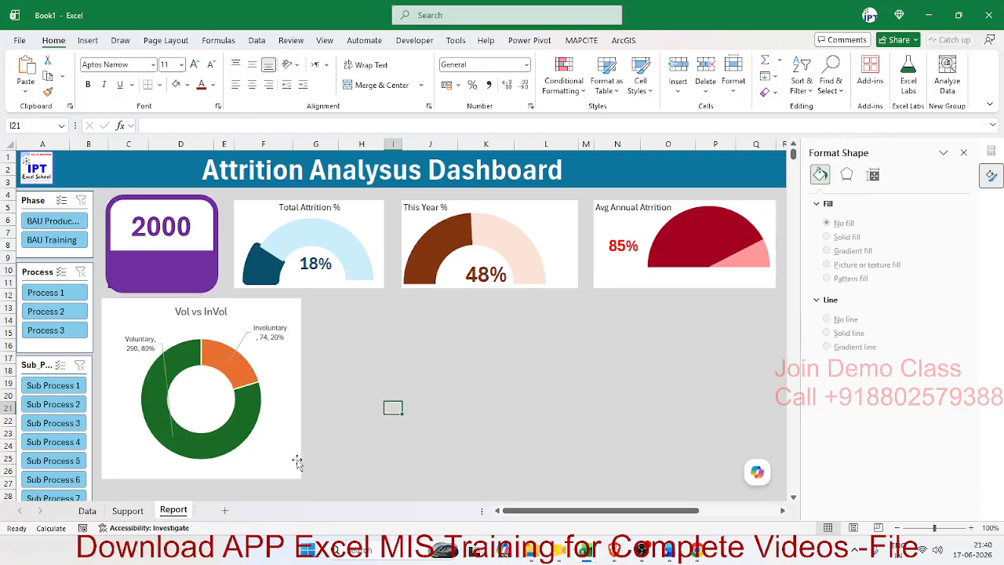
Insert a 2-D clustered column chart from the Tenure_Group PivotTable and apply the fourth chart style, with wide bars and value labels.
left_click(132, 512)
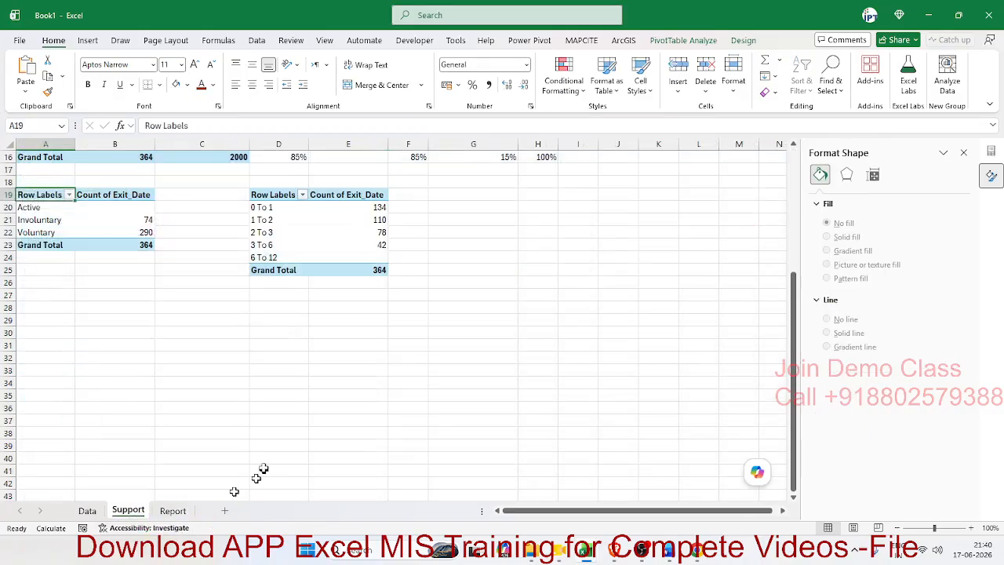
left_click(299, 238)
left_click(92, 40)
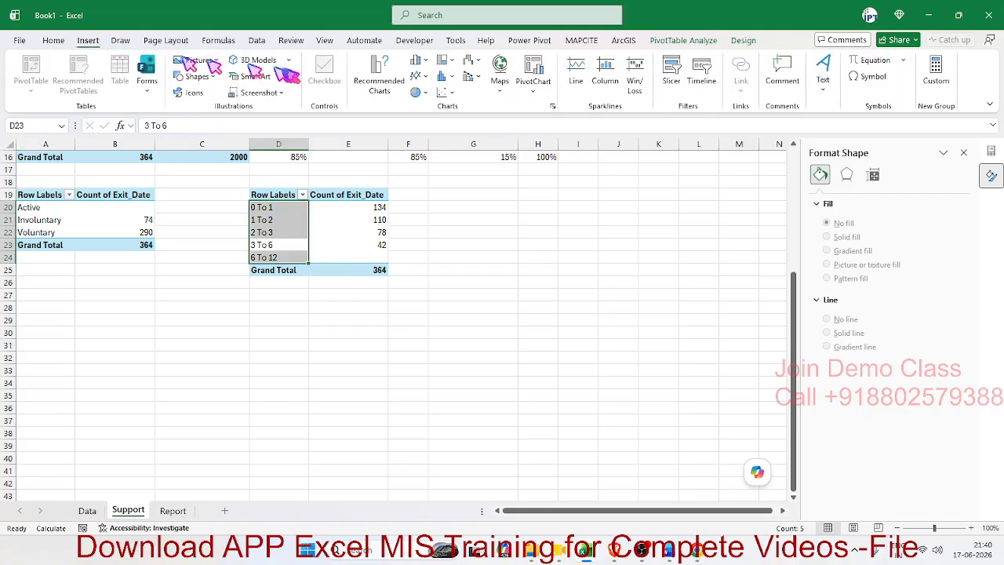
left_click(417, 63)
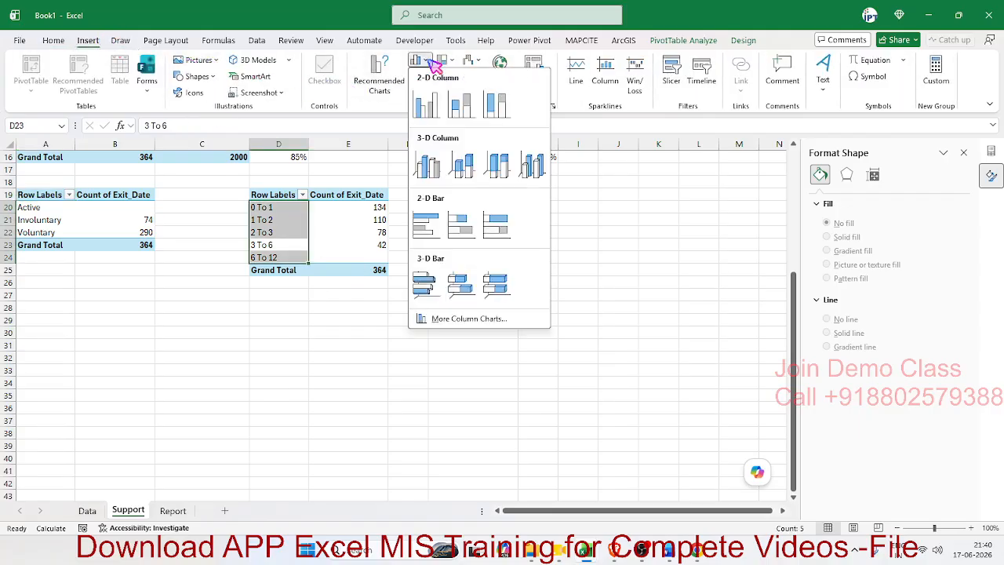
left_click(445, 99)
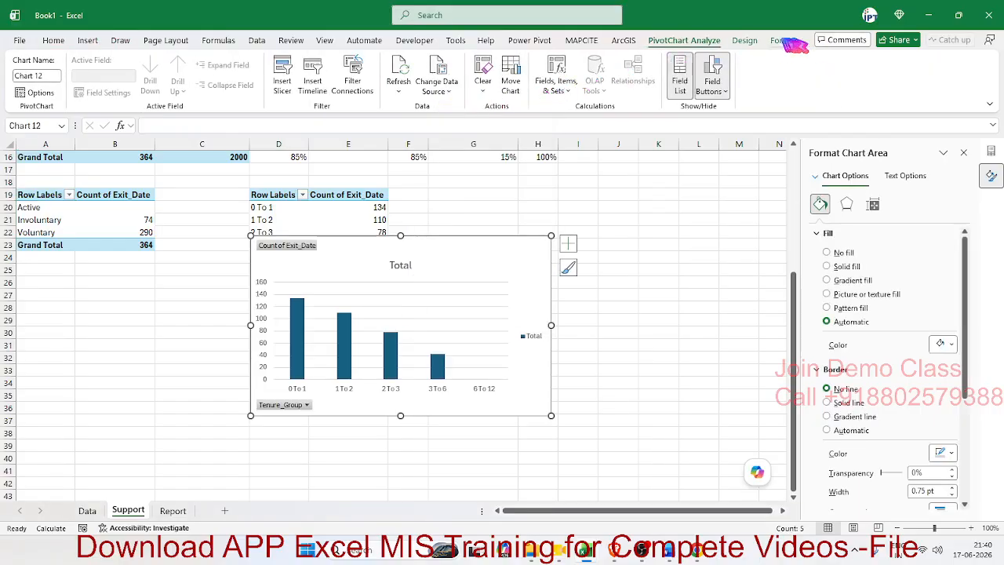
left_click(746, 41)
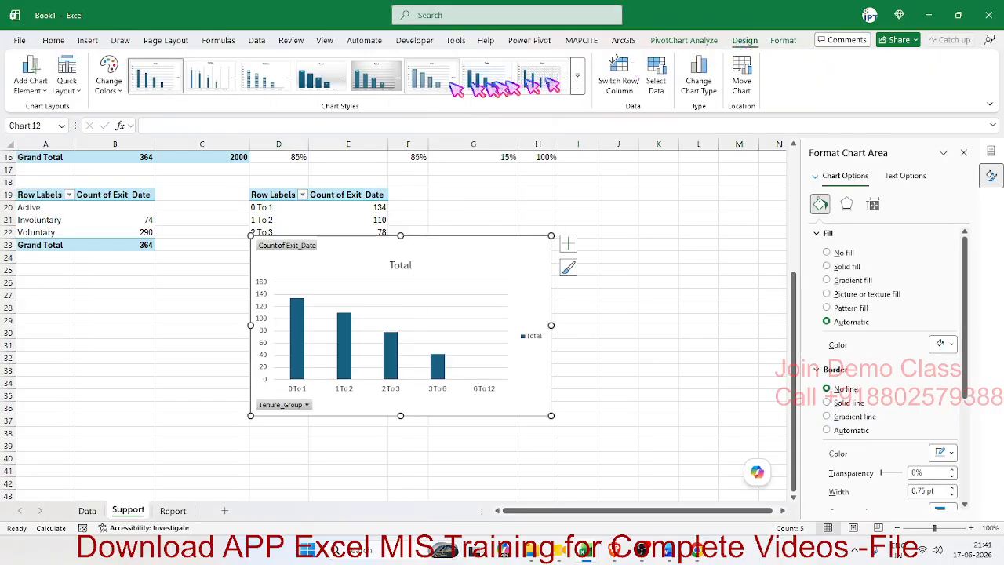
left_click(333, 86)
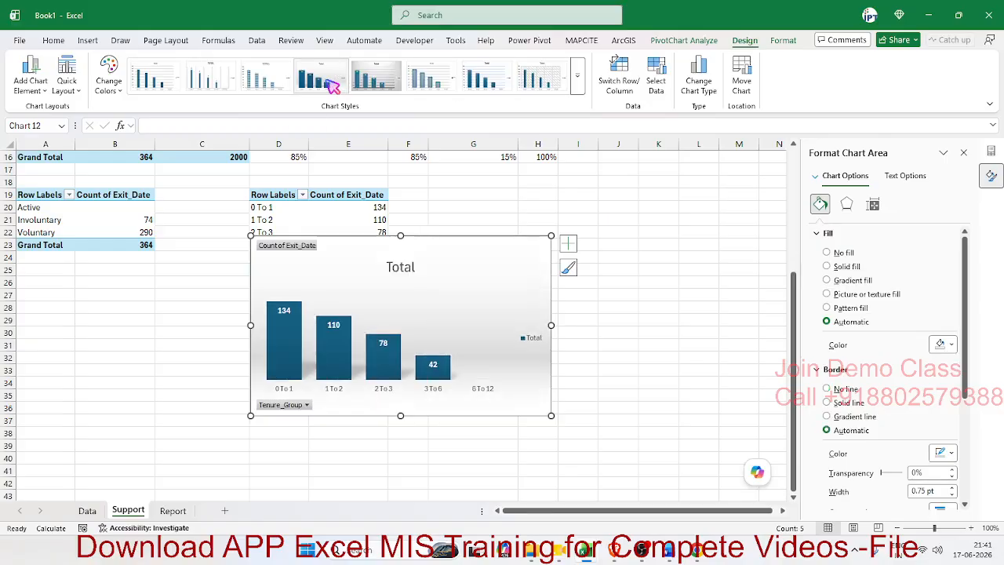
Hide all field buttons on the Tenure_Group column chart.
right_click(287, 245)
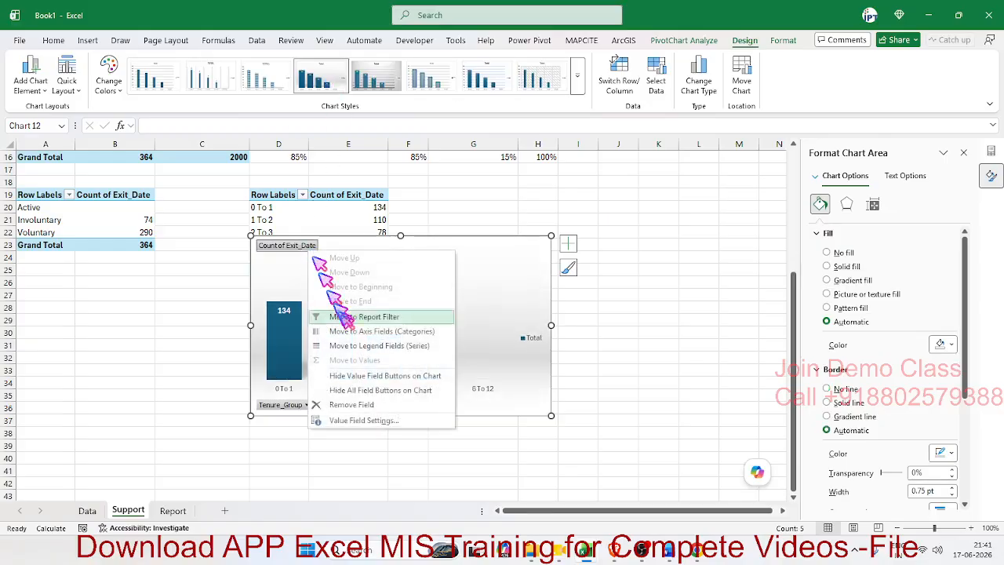
left_click(371, 394)
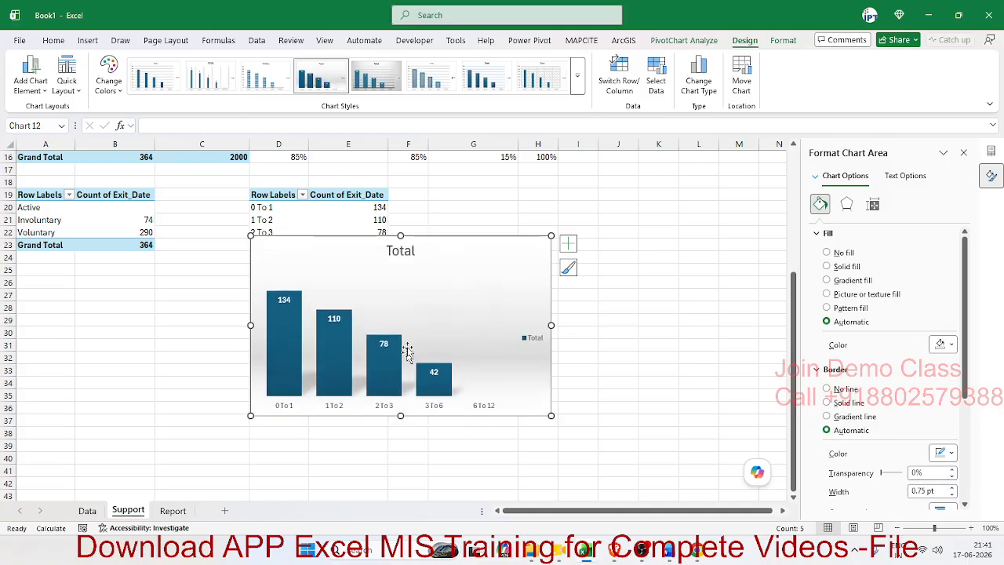
left_click(392, 249)
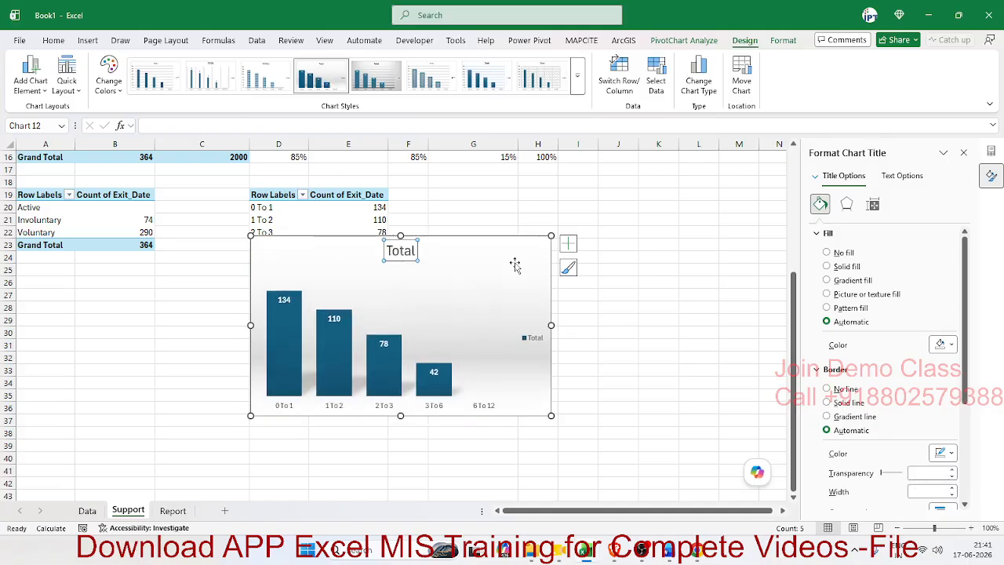
key("Delete")
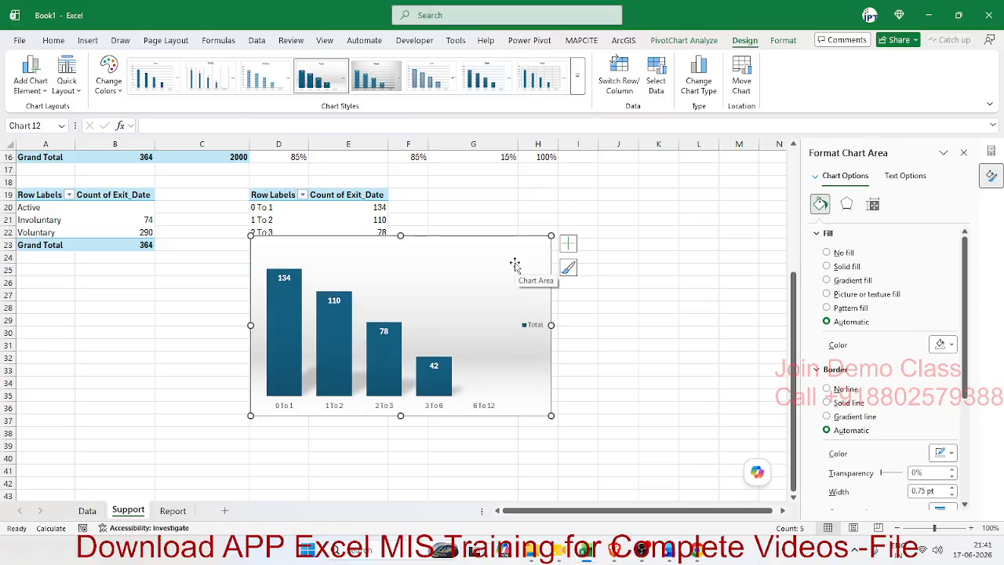
key("ctrl+z")
Change the column chart's title to "Attrition by Tenure (in Month)" and remove its legend.
double_click(401, 252)
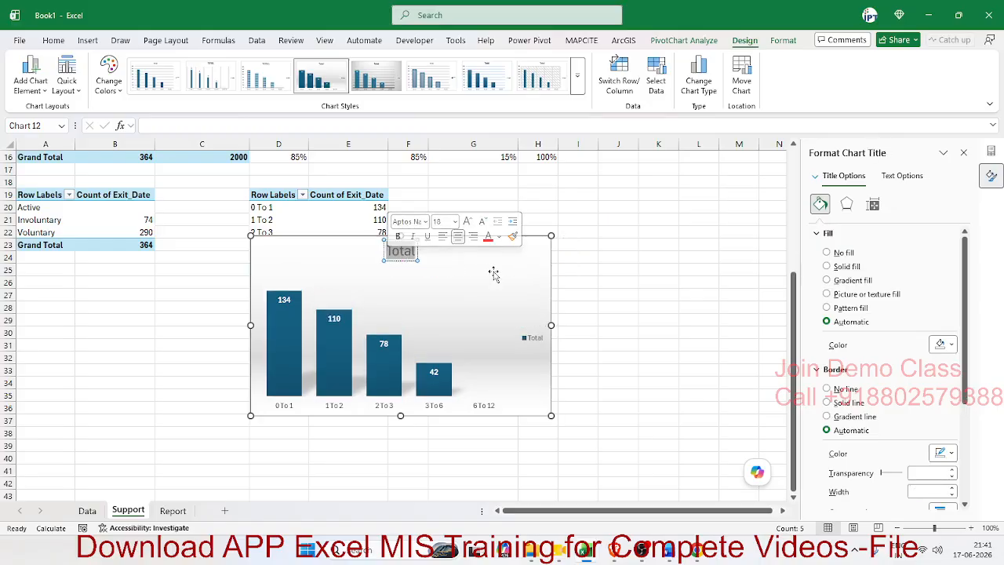
key("Delete")
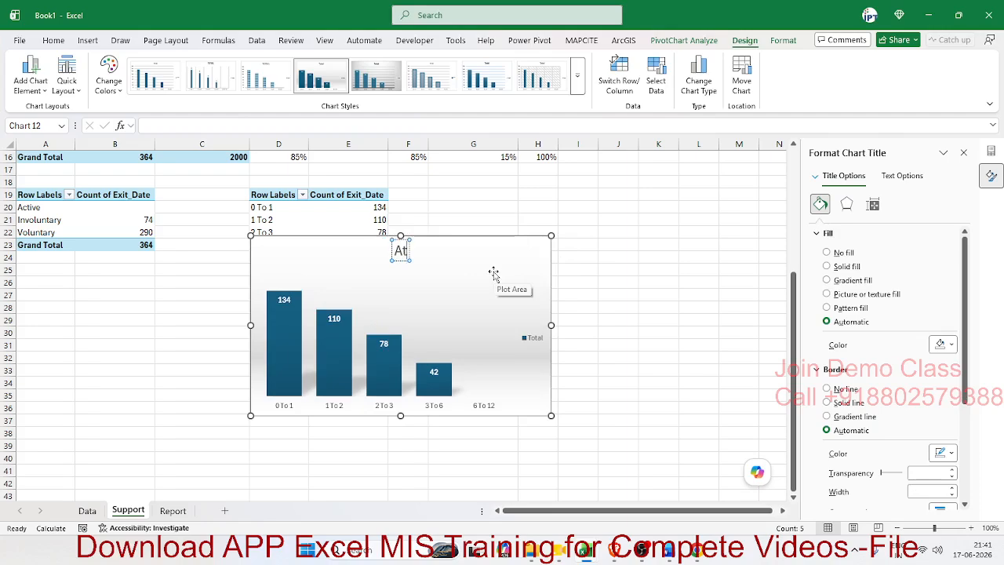
type("Attritio")
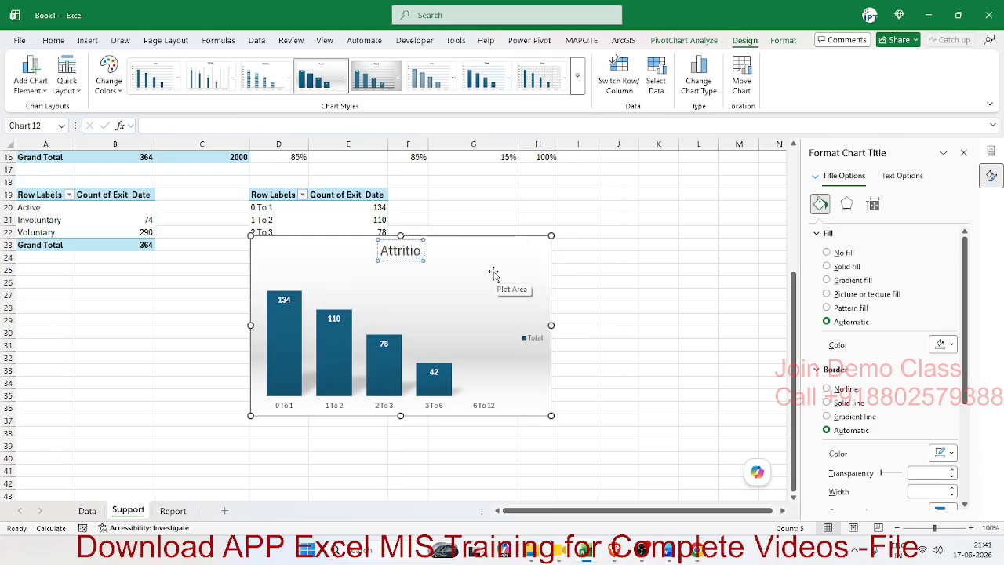
type("n b")
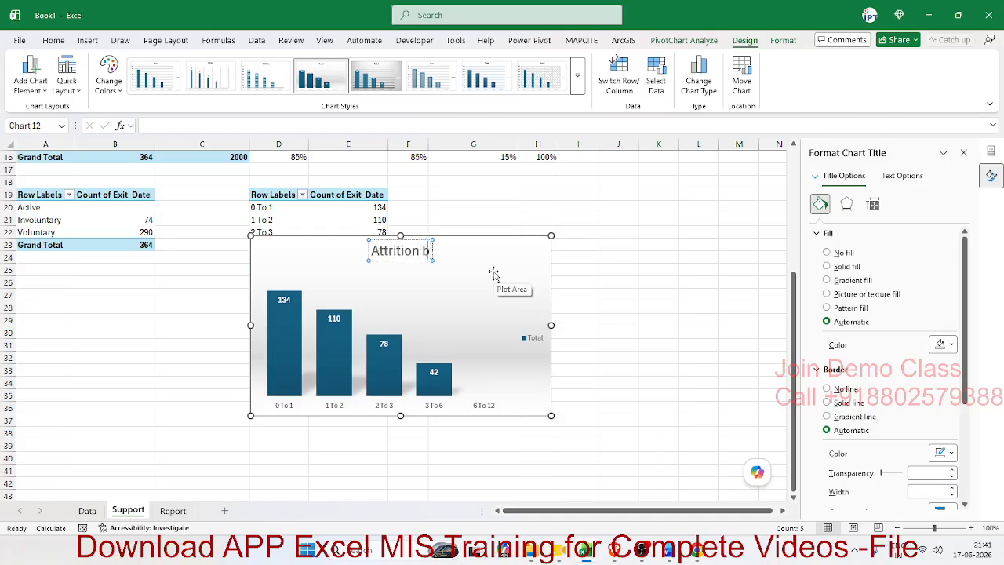
type("y Te")
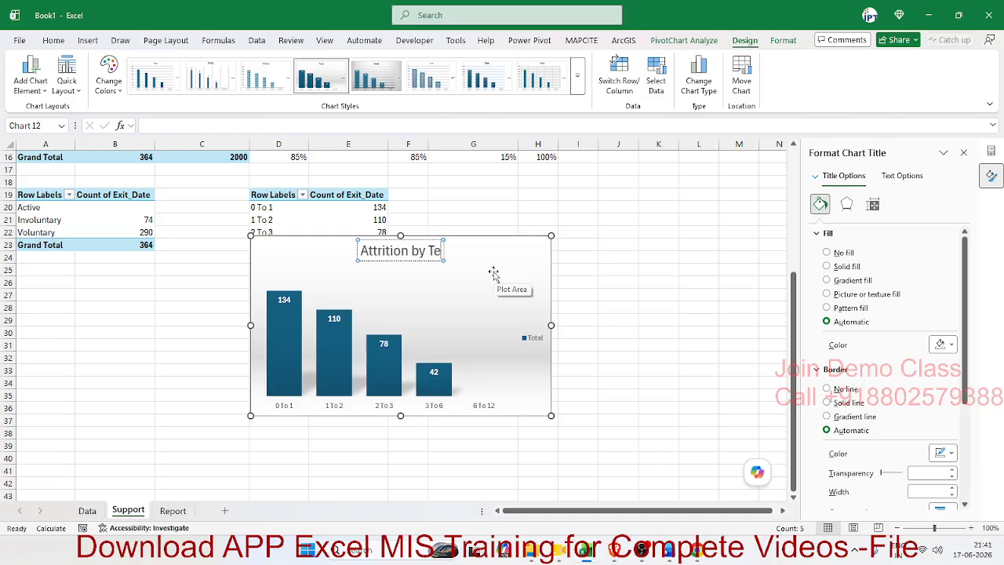
type("nu")
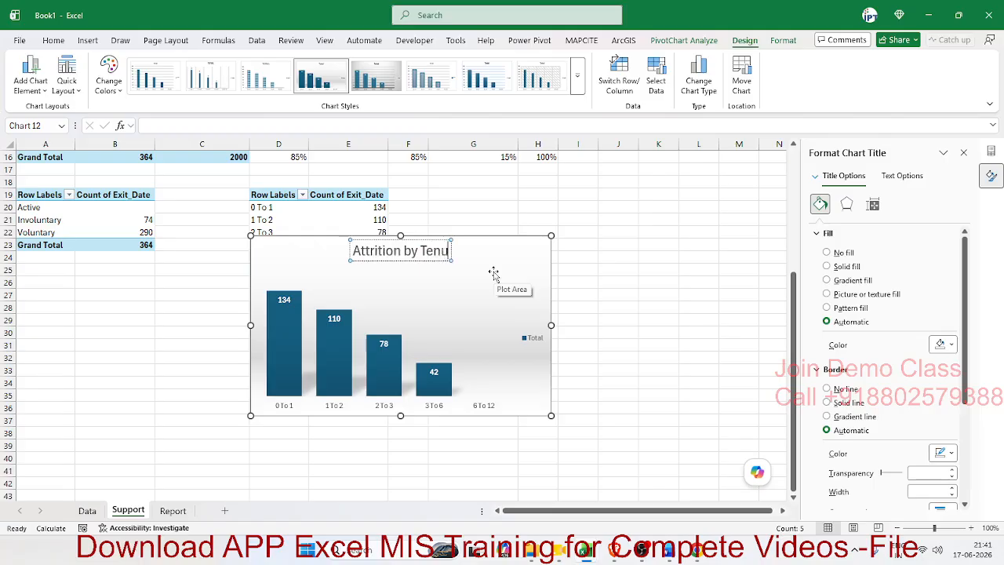
type("re (")
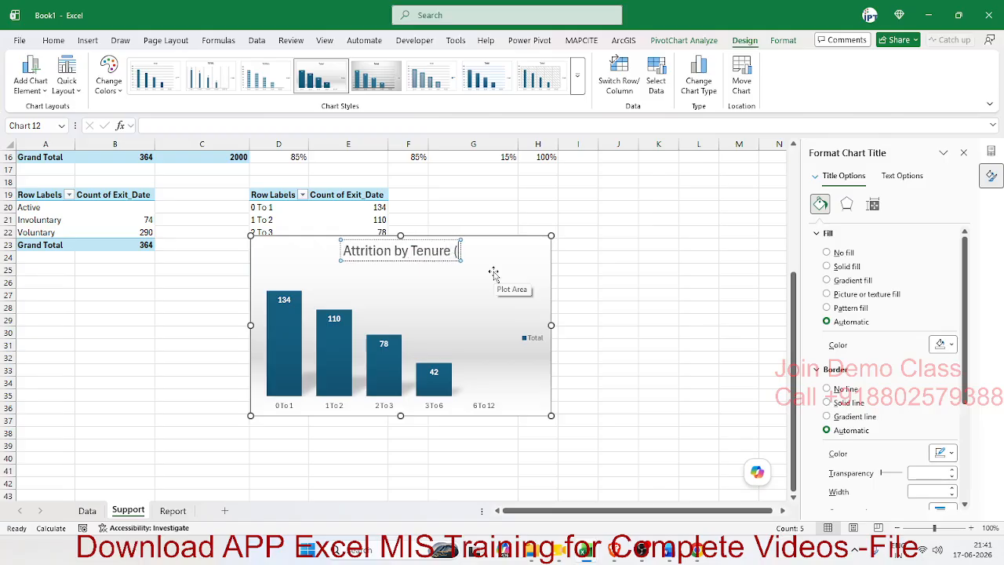
type("in Month")
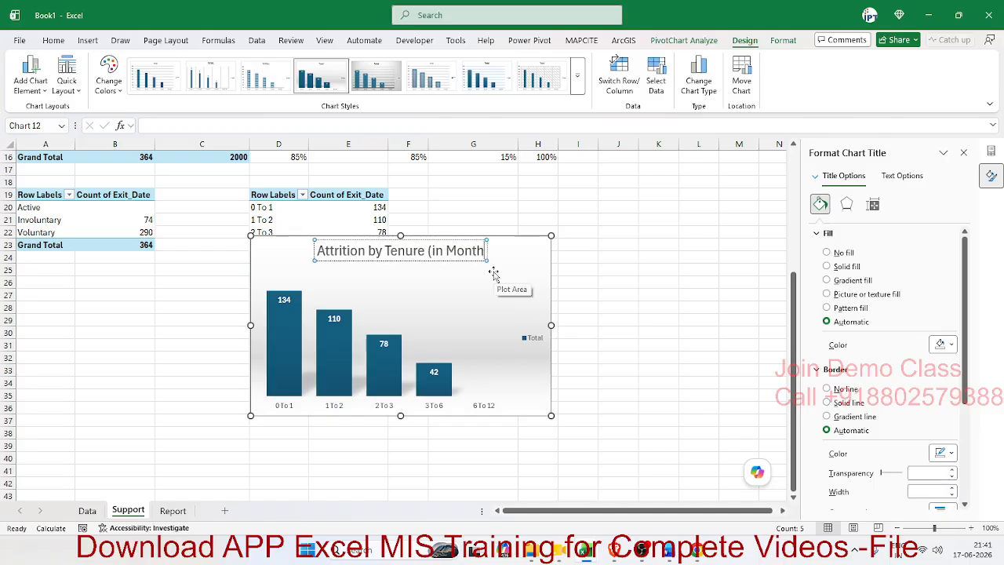
type(")")
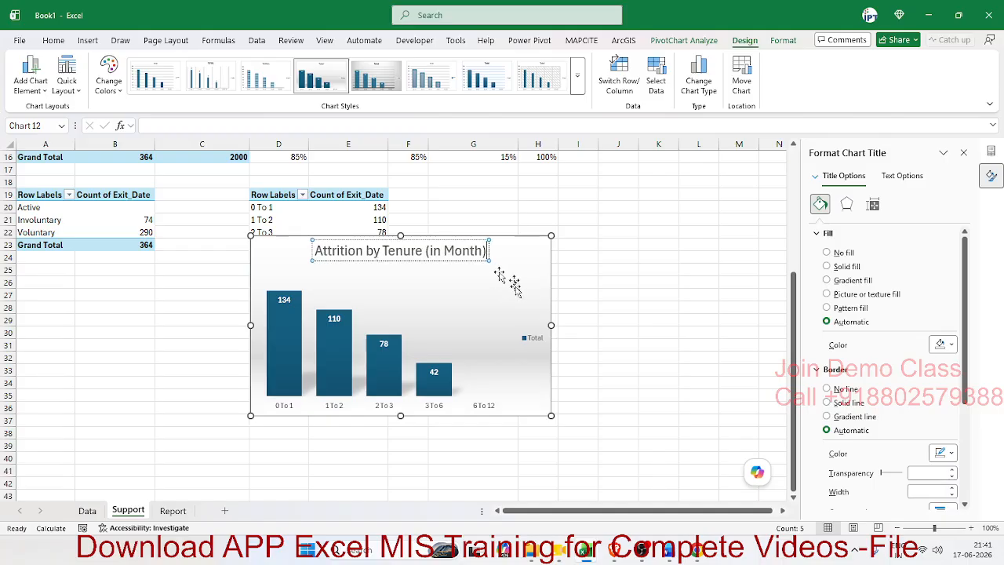
left_click(518, 286)
left_click(568, 244)
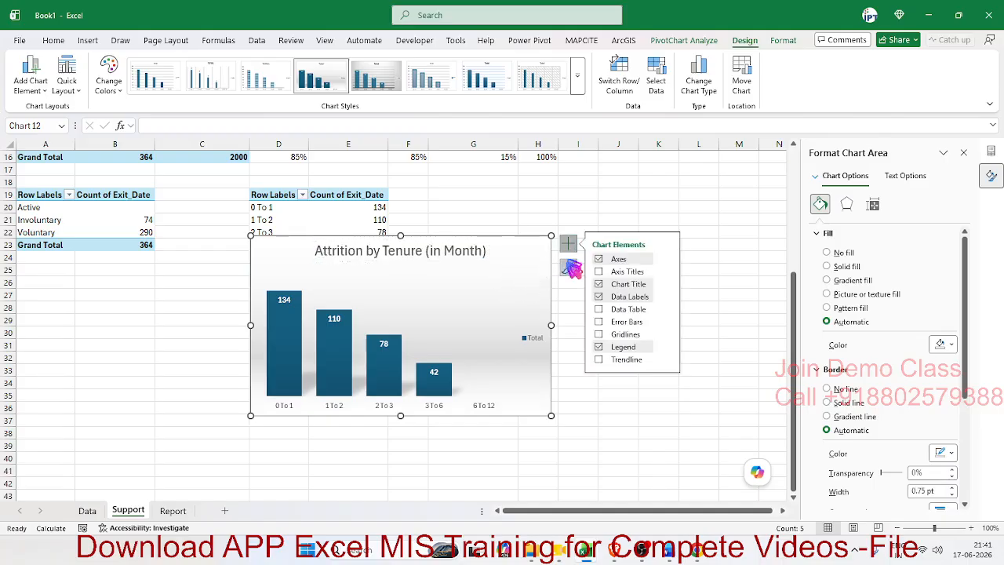
left_click(598, 347)
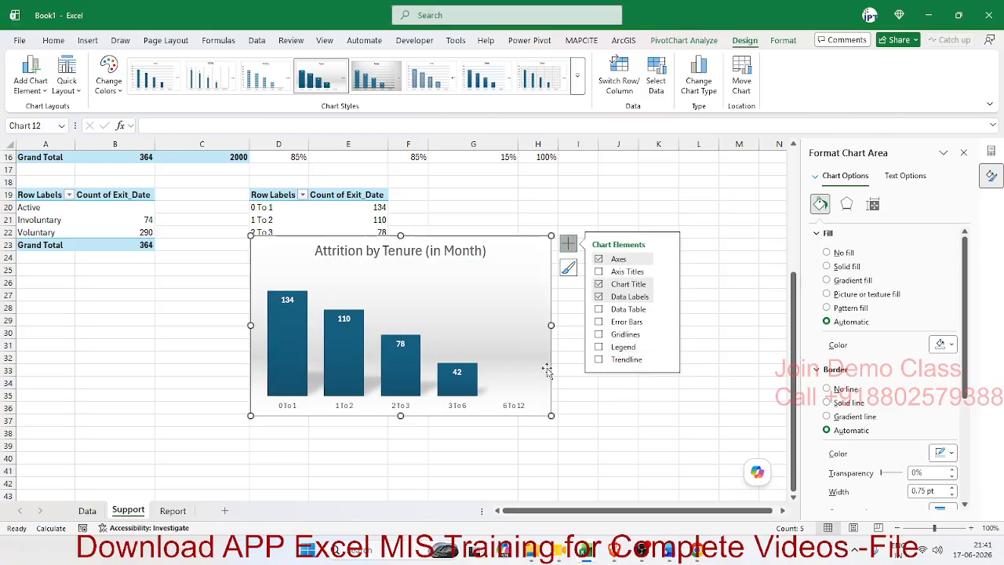
Move the tenure chart to the Report sheet beside the Vol vs InVol doughnut and widen it to align with the annual attrition card's outer edge.
key("Delete")
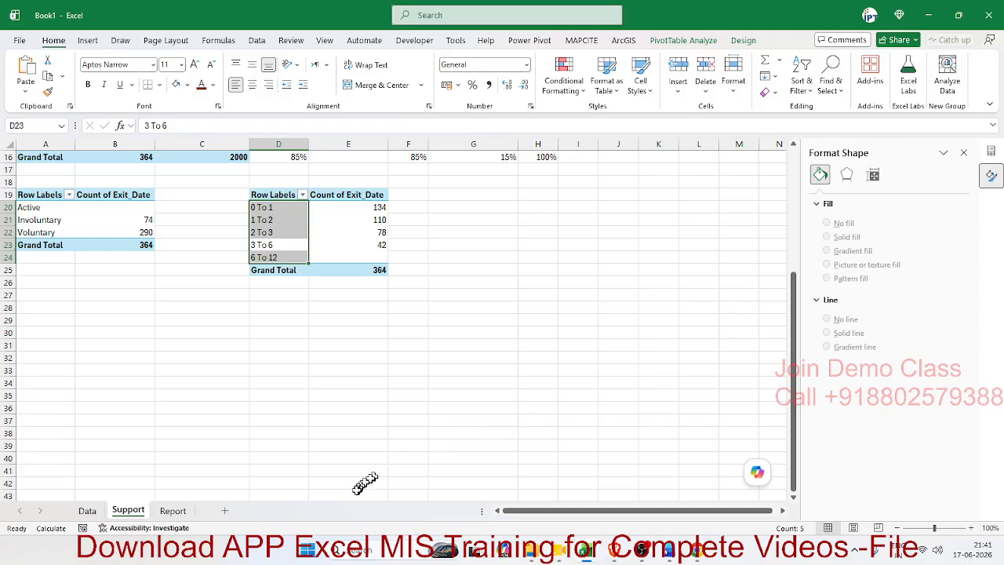
left_click(174, 511)
left_click(338, 339)
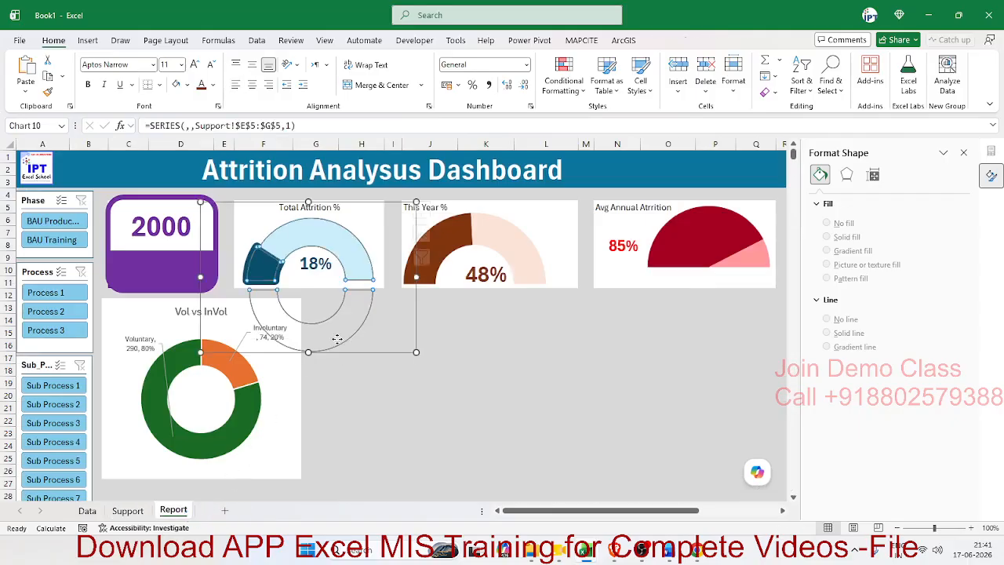
left_click(430, 377)
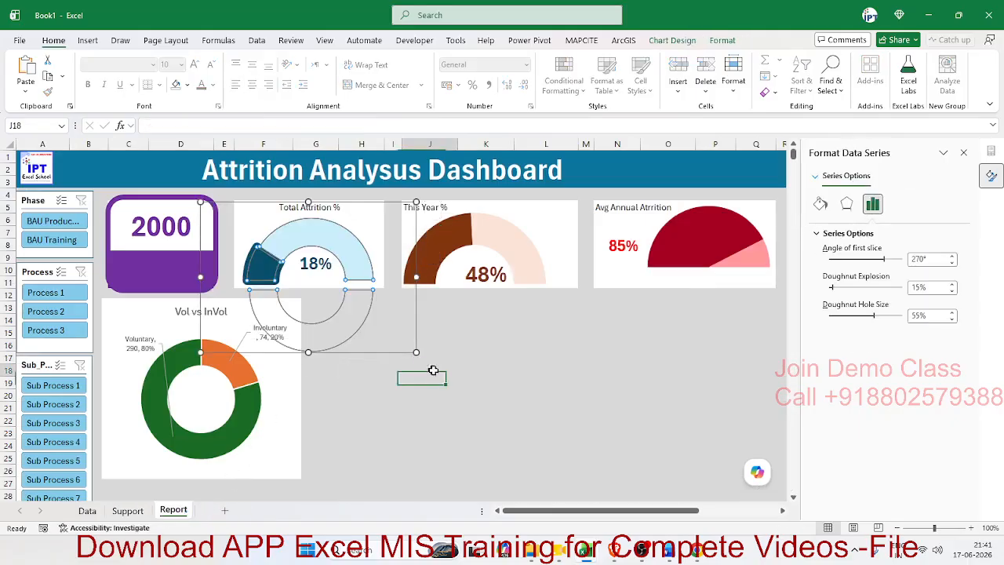
key("ctrl+v")
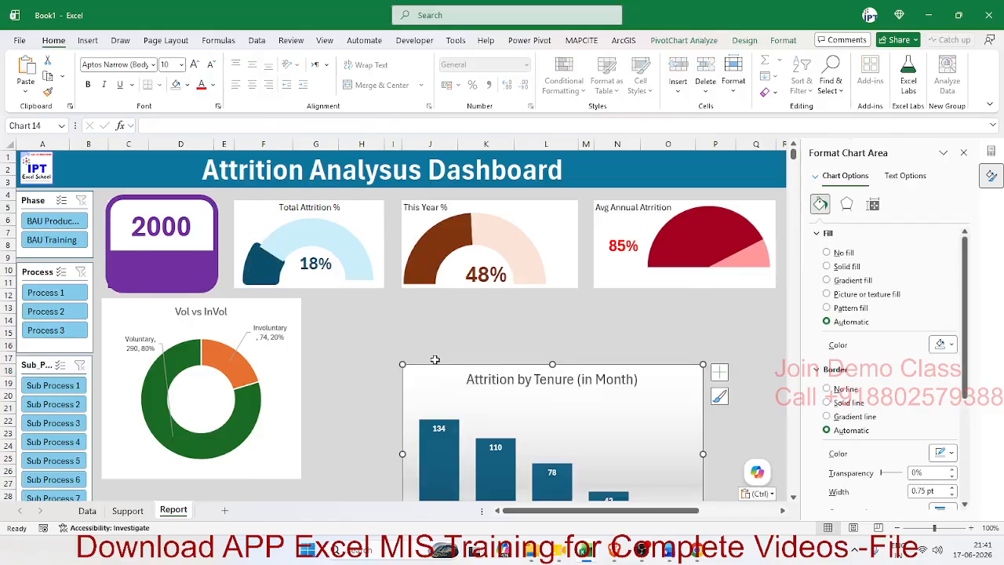
left_click_drag(427, 367, 336, 299)
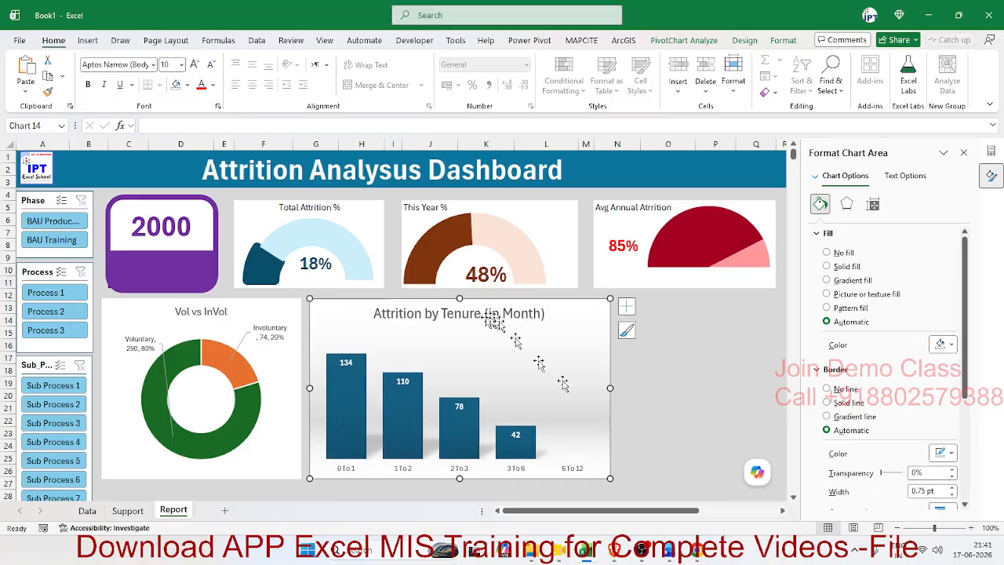
left_click_drag(611, 387, 775, 374)
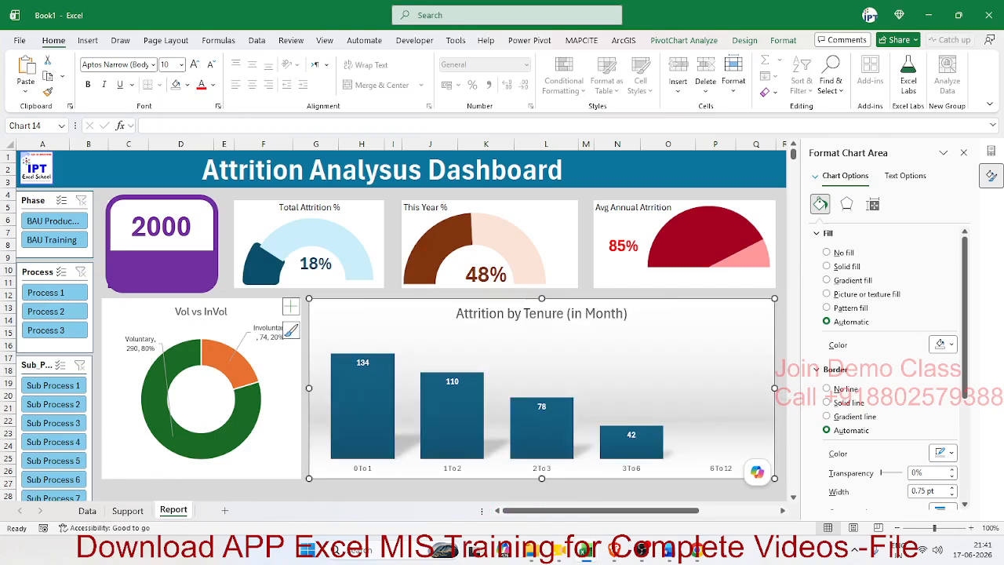
left_click(410, 493)
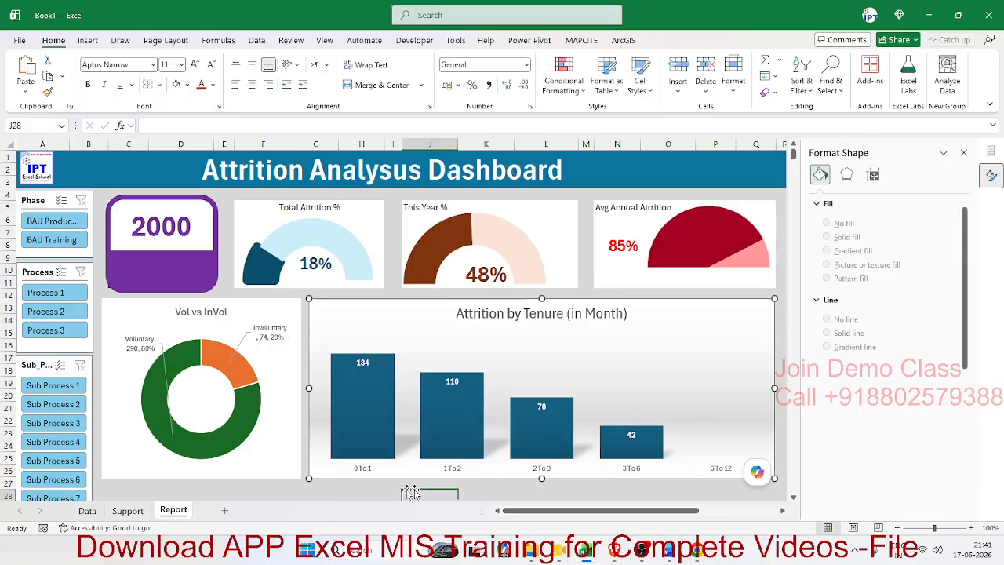
scroll(250, 468, "down", 3)
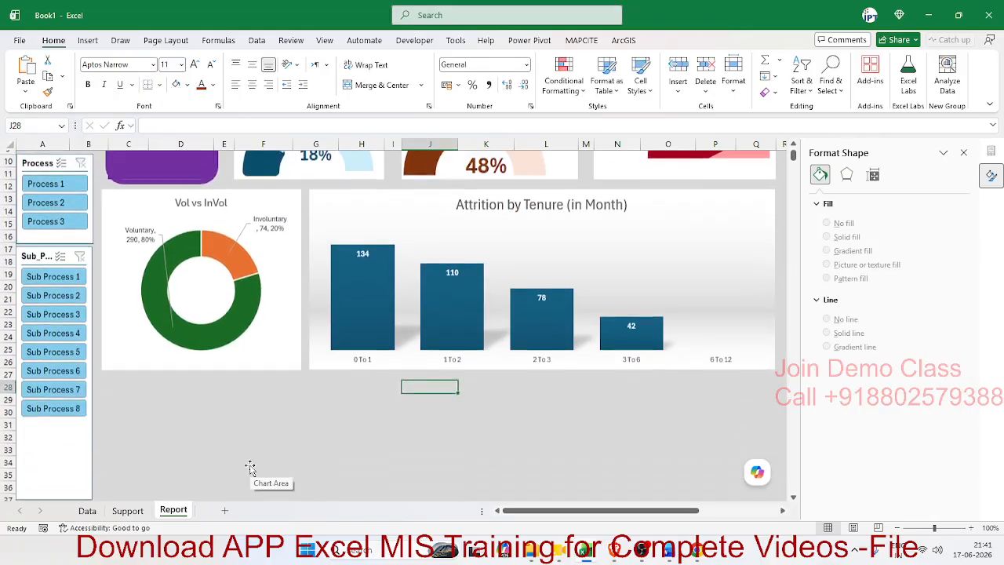
scroll(249, 467, "down", 4)
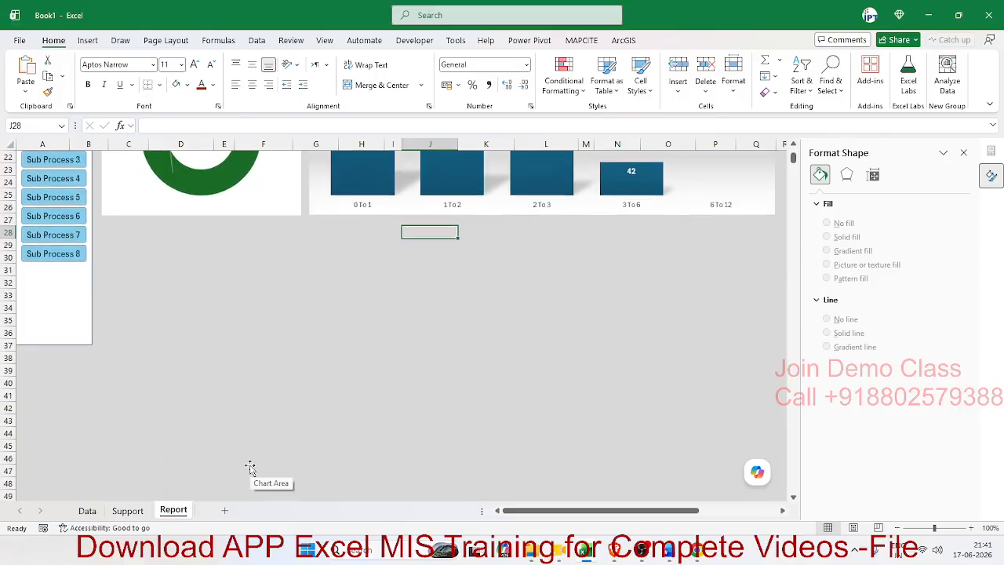
scroll(250, 468, "up", 1)
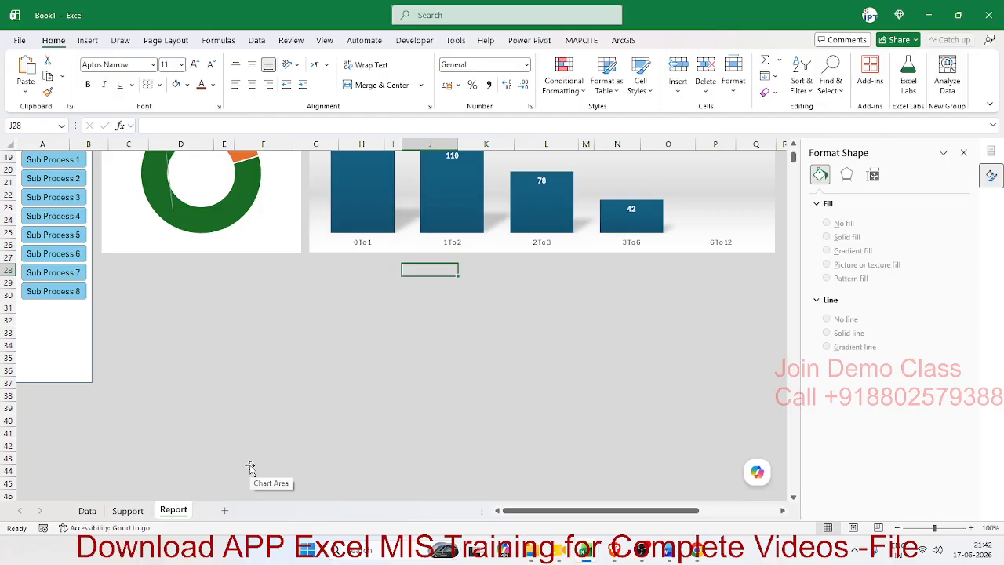
scroll(250, 458, "up", 2)
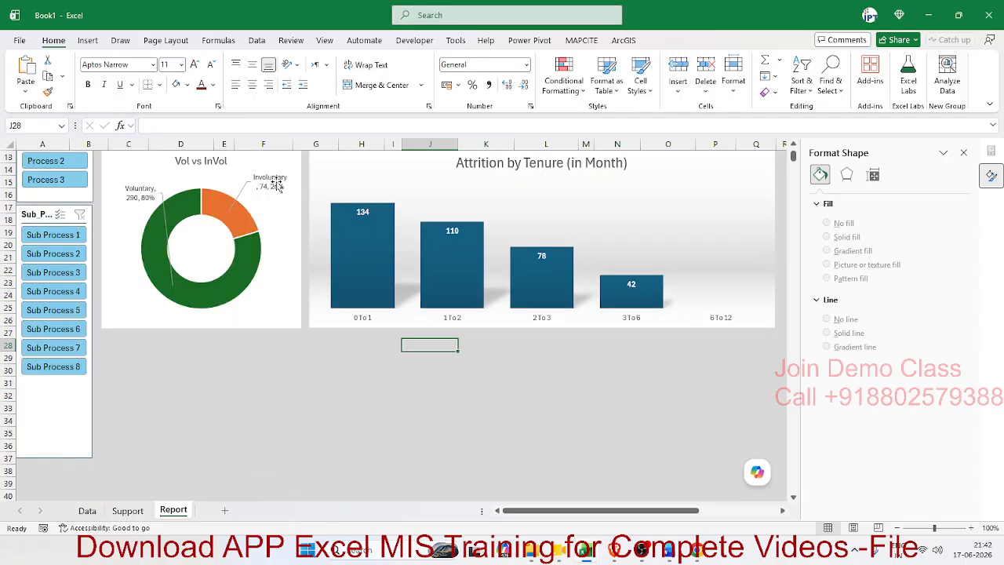
left_click(132, 356)
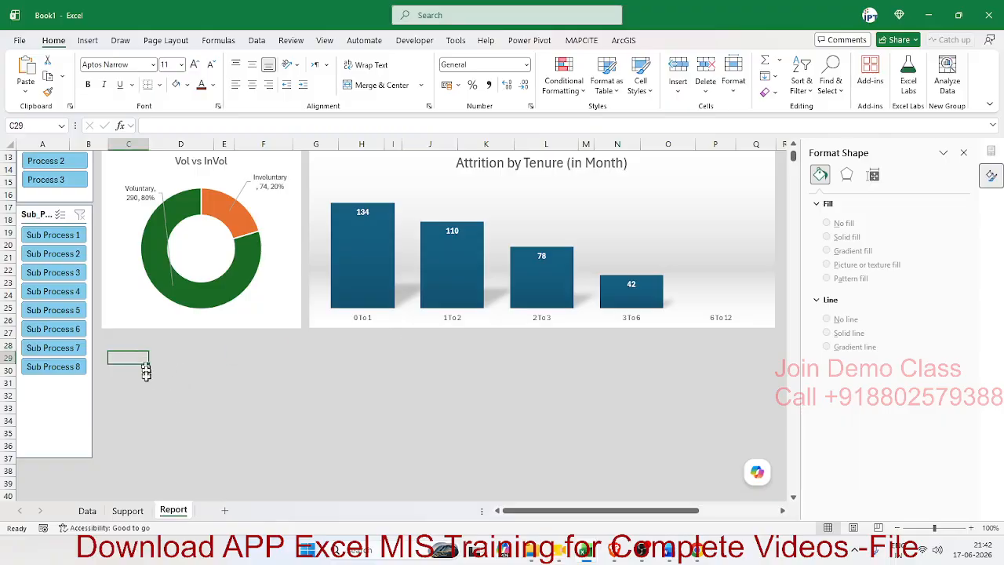
scroll(146, 371, "down", 1)
Insert a new PivotTable at cell A30 of the Support sheet.
left_click(127, 511)
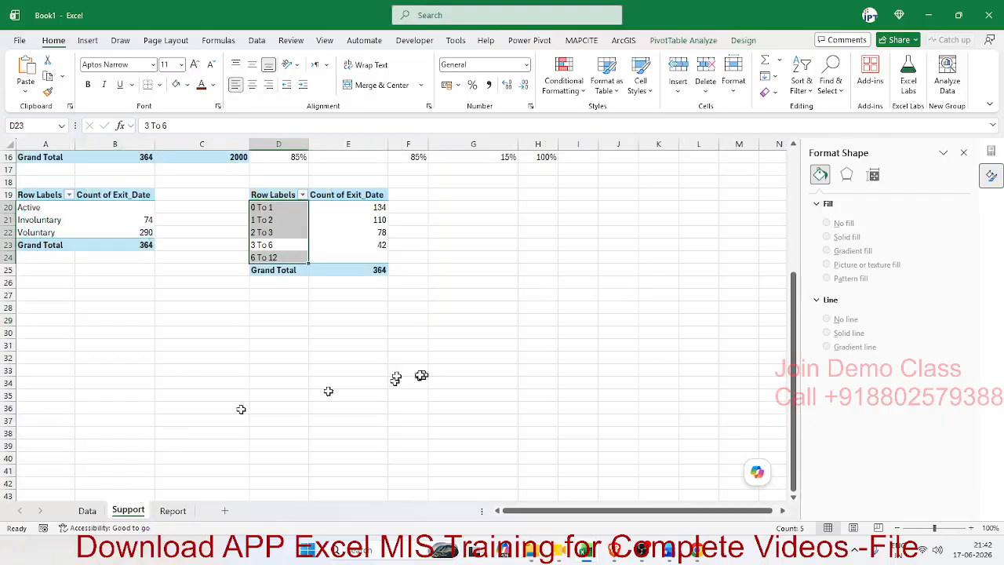
left_click(49, 332)
left_click(87, 41)
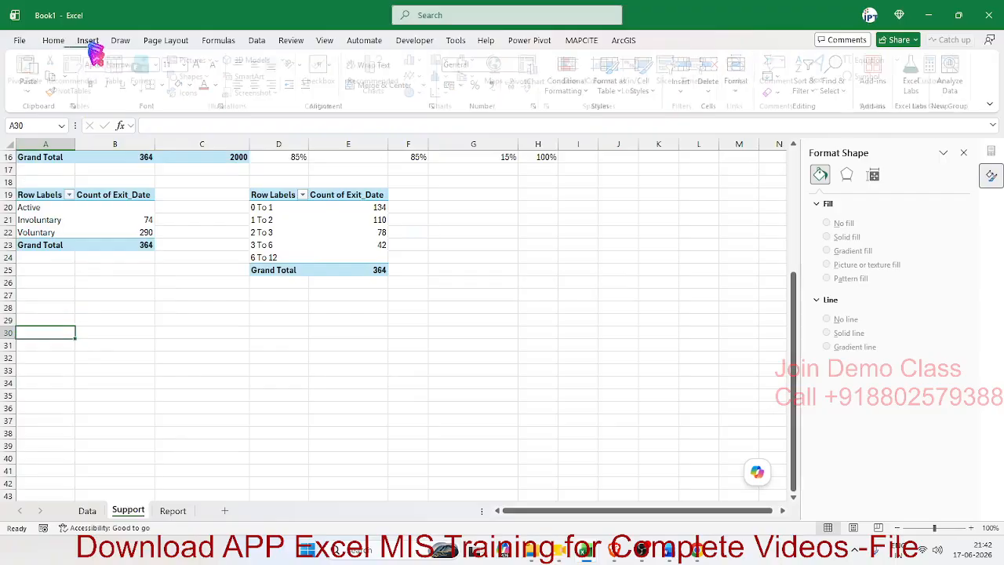
left_click(31, 71)
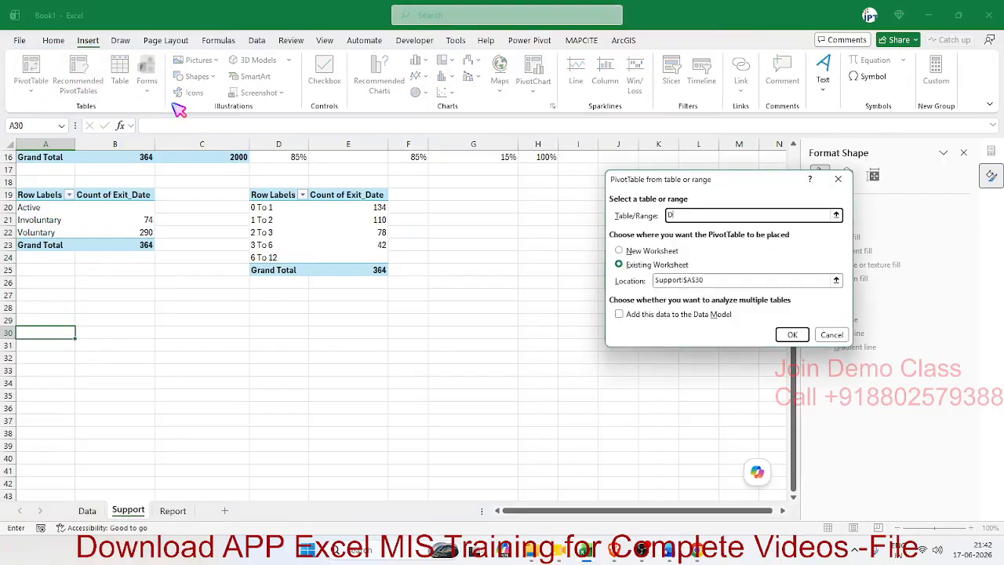
key("Return")
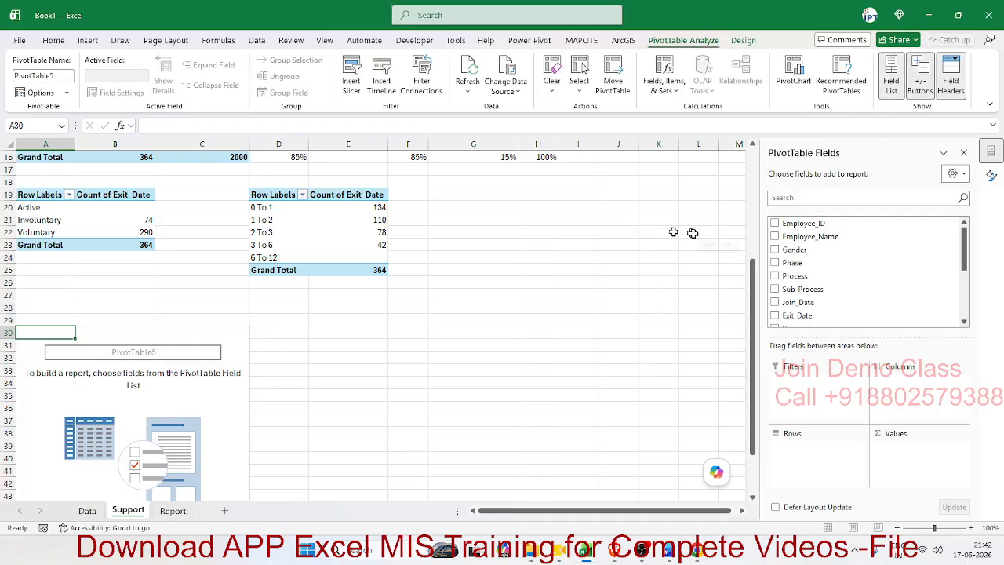
Set up the new PivotTable with Month_Name as rows and the count of Exit_Date as values.
scroll(806, 275, "down", 1)
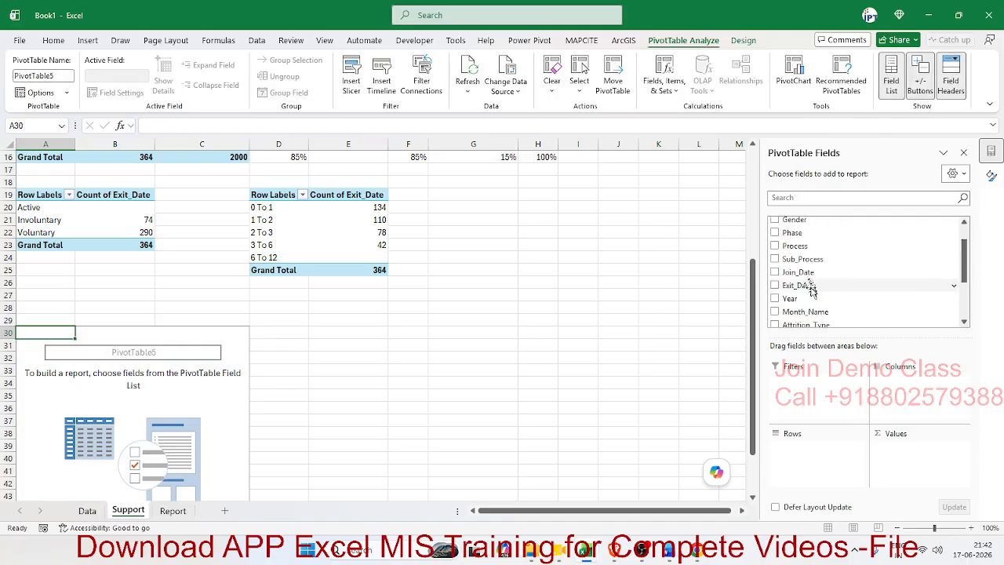
left_click_drag(808, 314, 833, 471)
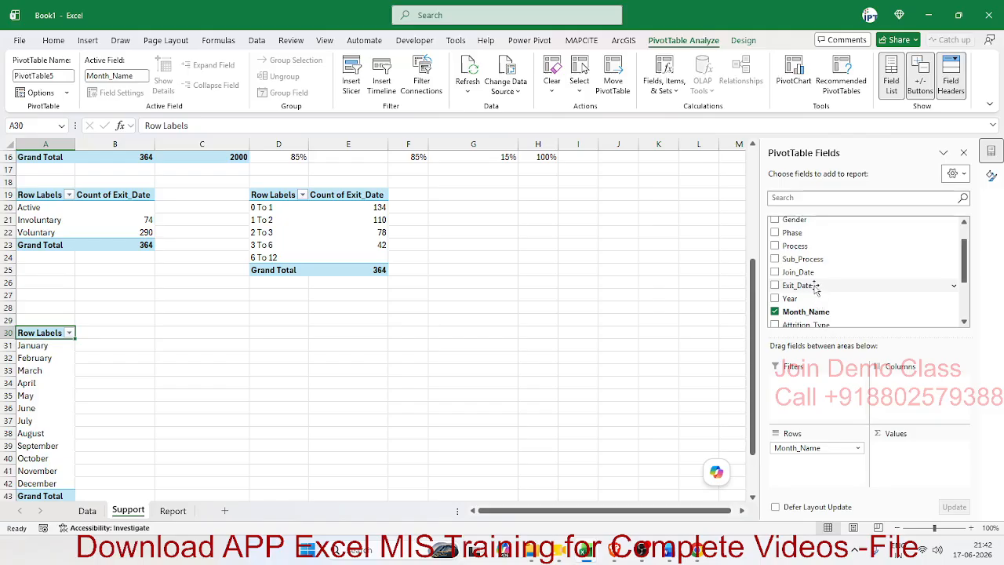
scroll(814, 288, "up", 1)
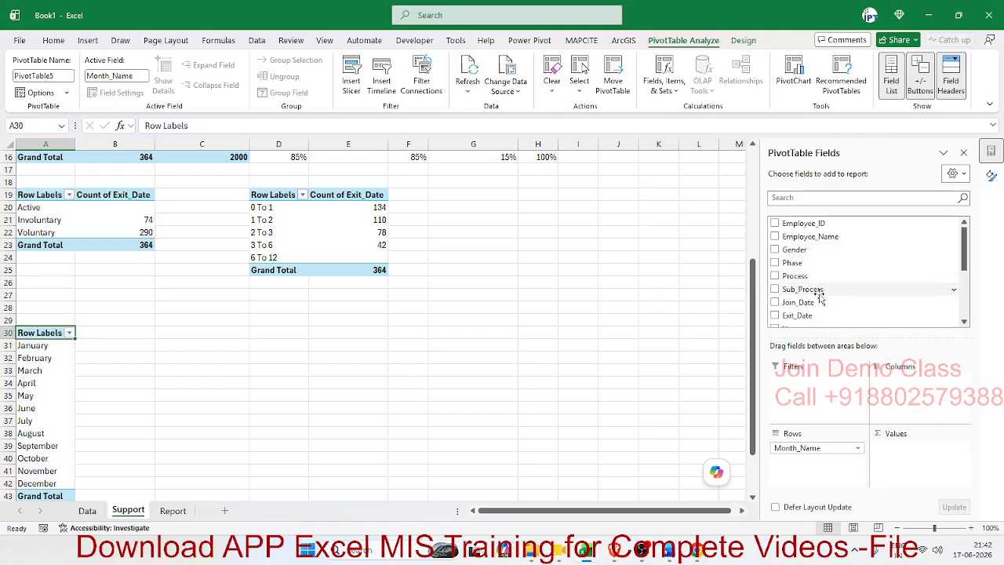
scroll(819, 294, "down", 1)
left_click_drag(815, 286, 918, 454)
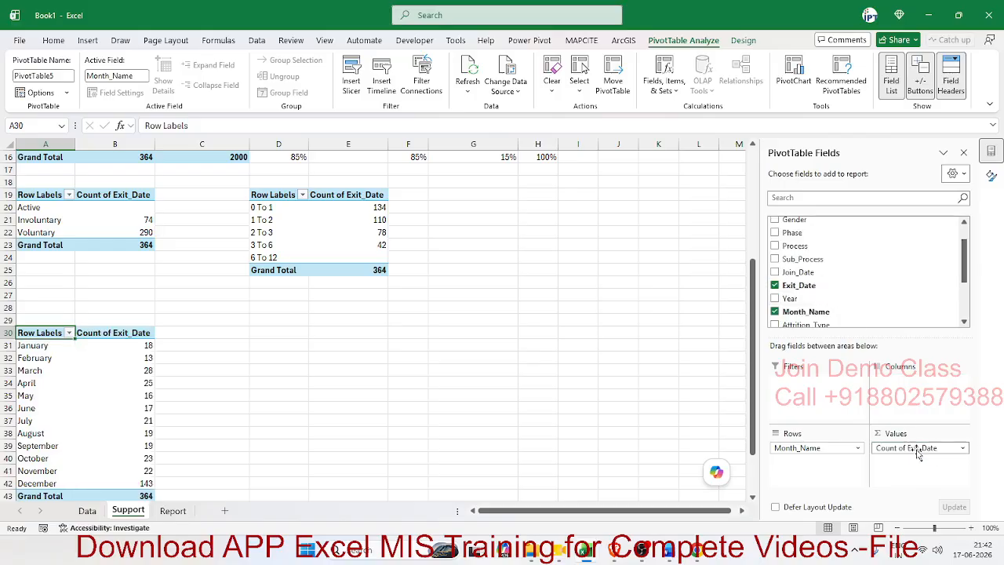
Add Attrition_Type as the column field of the monthly exits PivotTable.
scroll(820, 290, "up", 1)
scroll(821, 288, "down", 2)
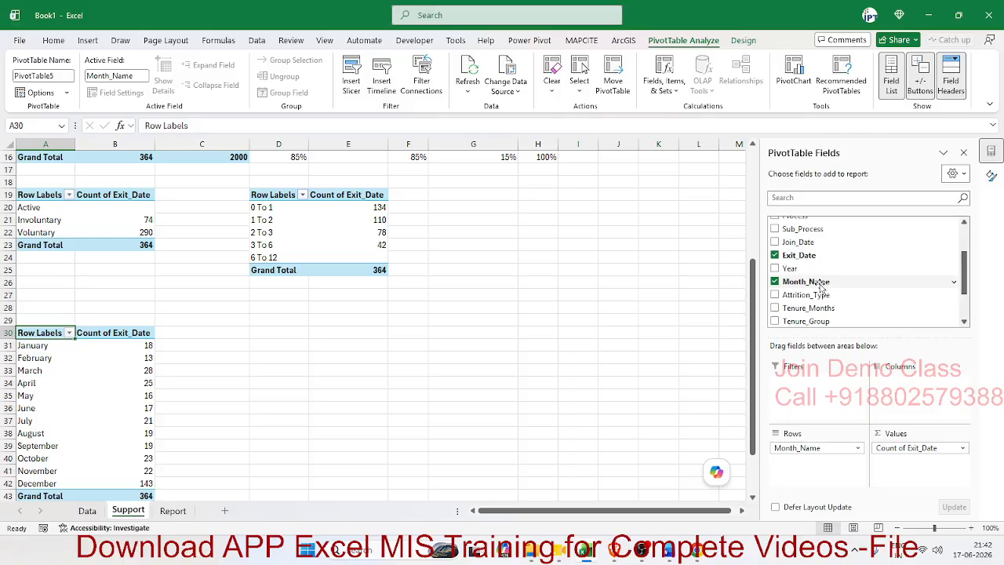
left_click_drag(816, 295, 905, 378)
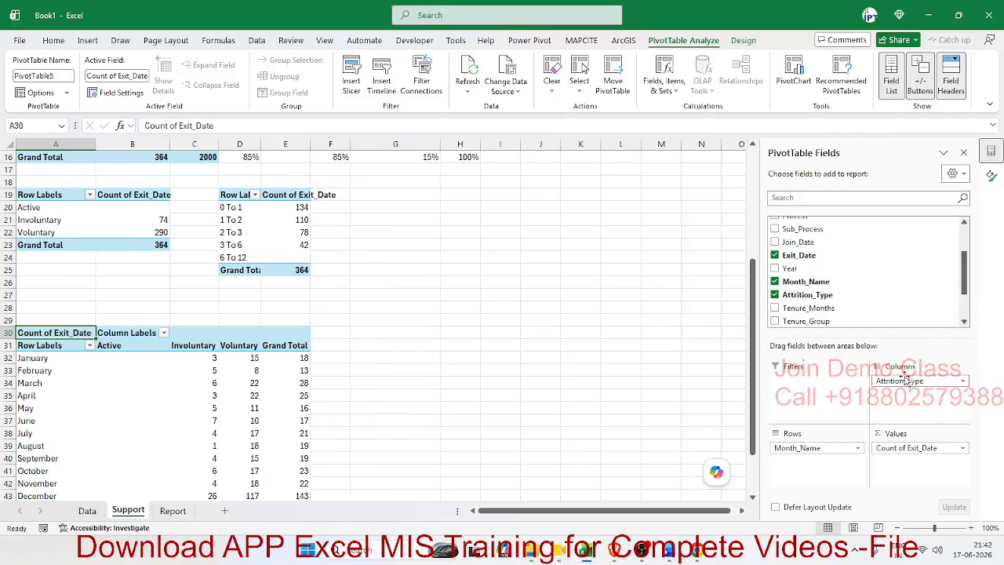
Insert a 2-D stacked column chart from the monthly exits PivotTable and hide all its field buttons.
left_click(88, 41)
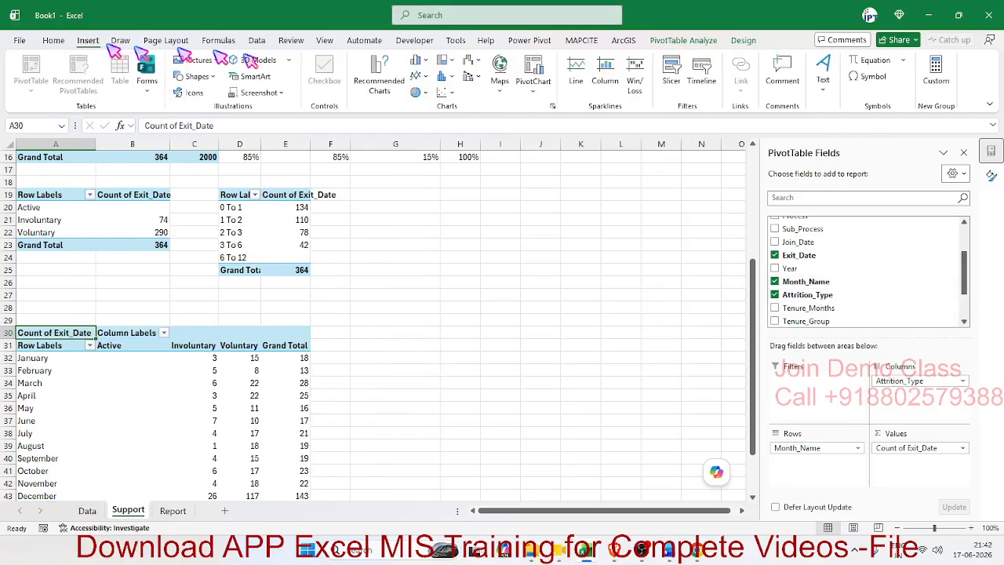
left_click(421, 60)
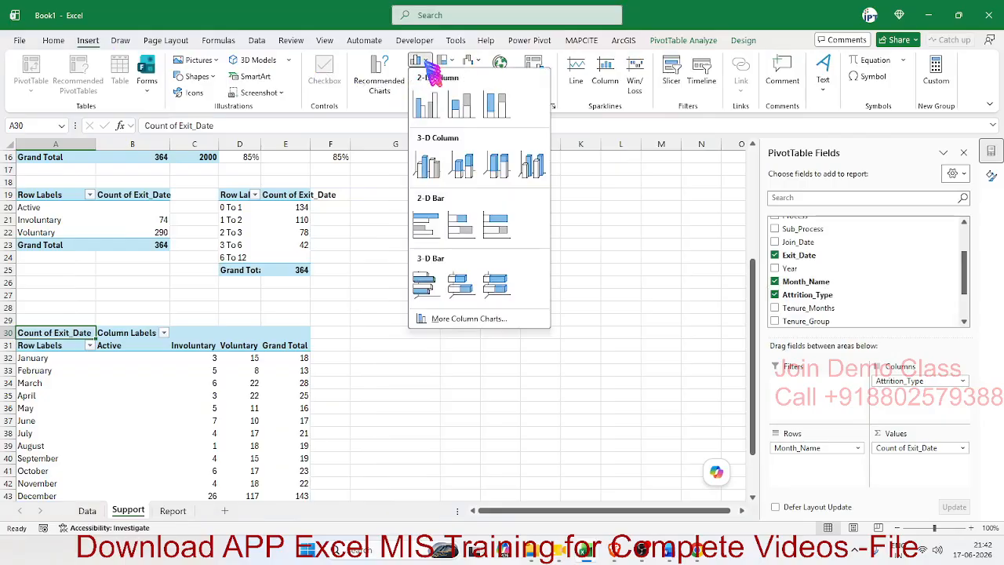
left_click(464, 110)
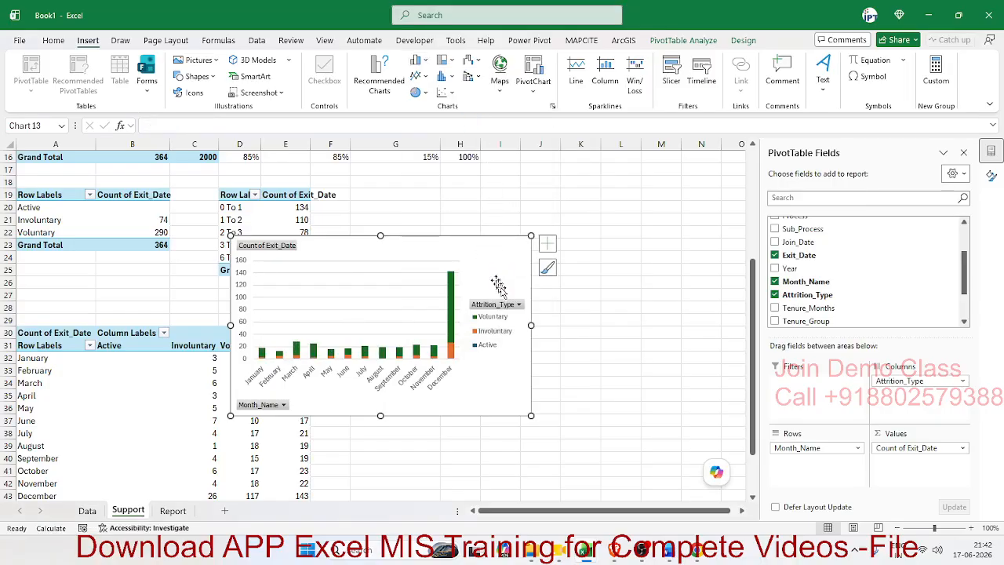
left_click(518, 404)
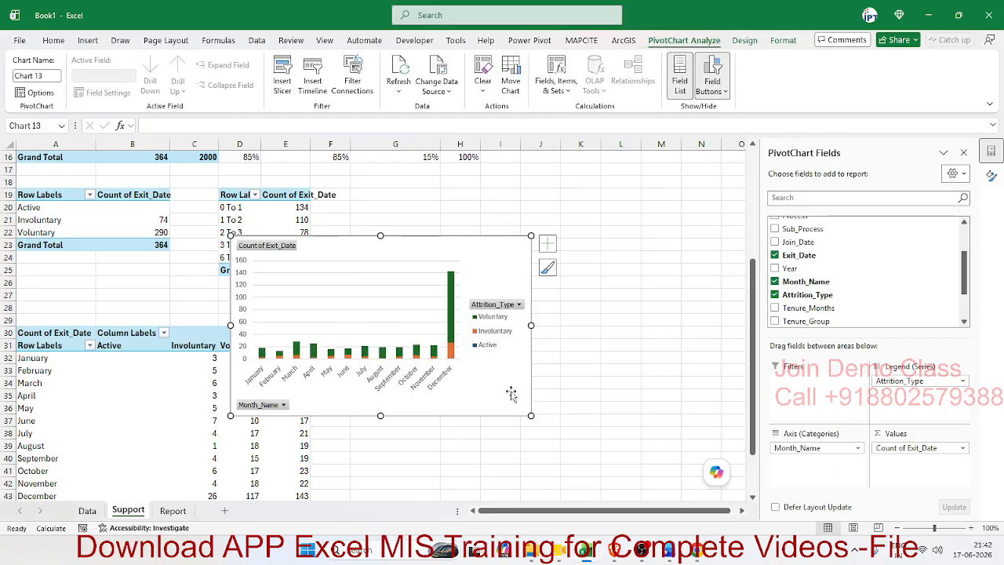
right_click(293, 259)
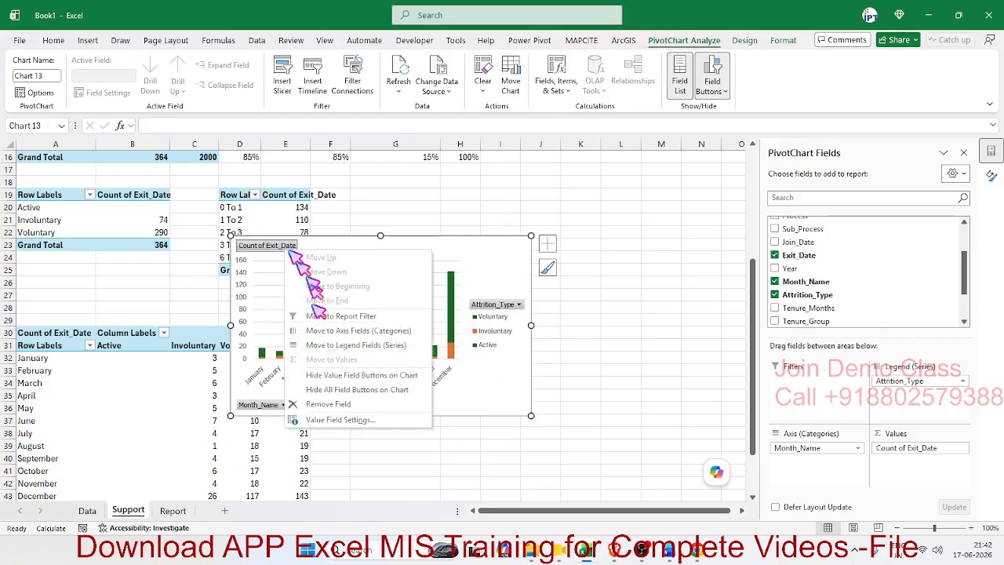
left_click(337, 389)
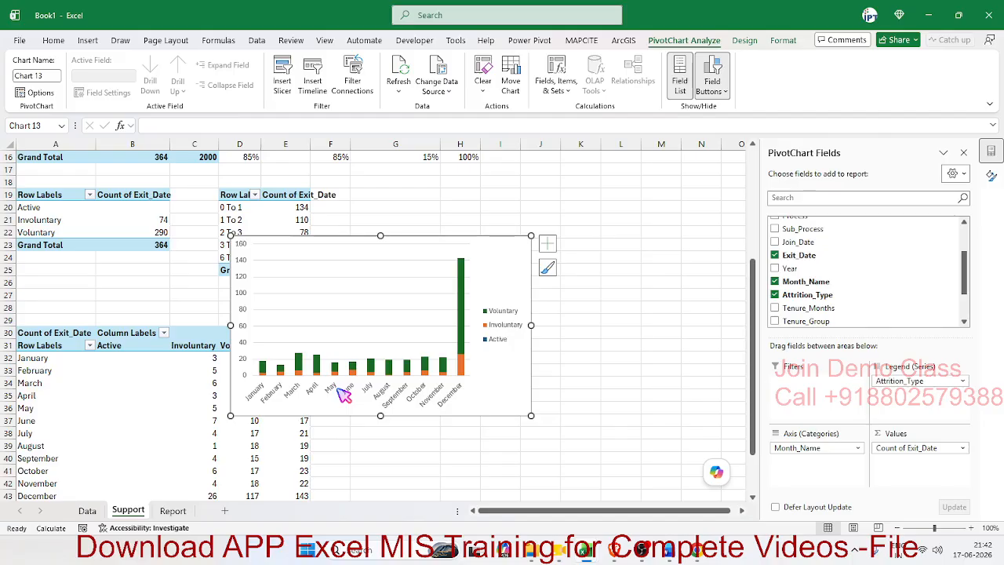
left_click(463, 291)
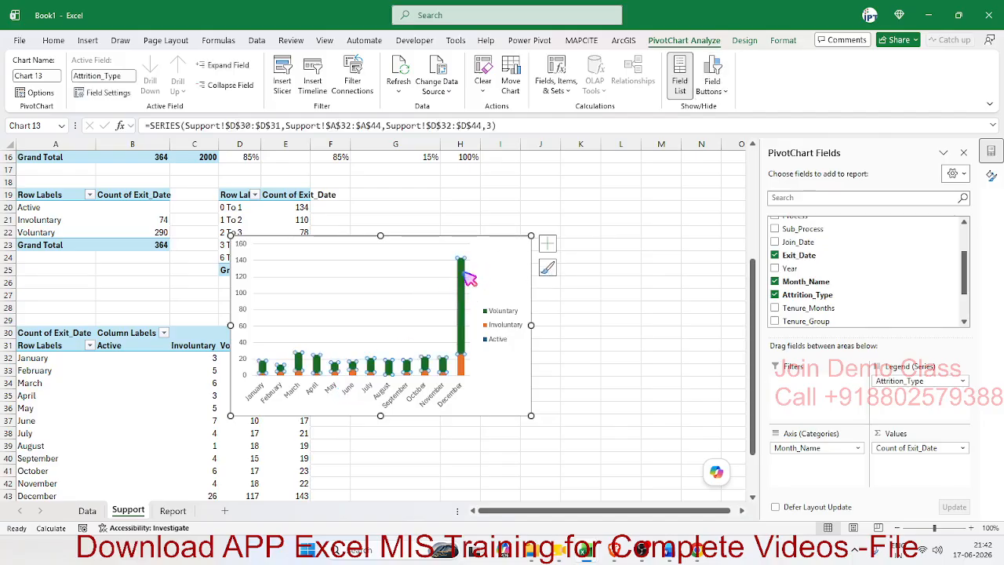
right_click(468, 278)
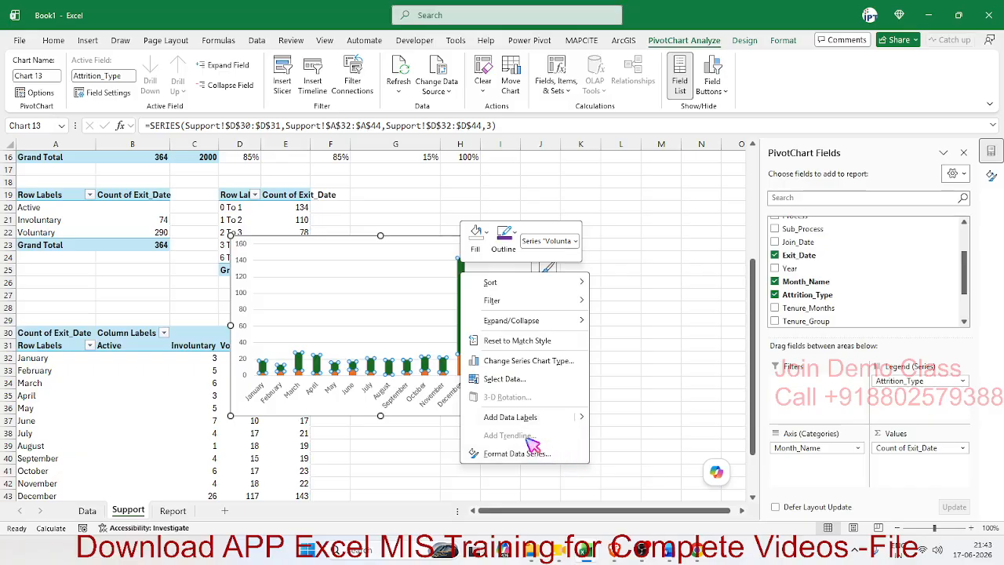
key("Escape")
left_click(356, 409)
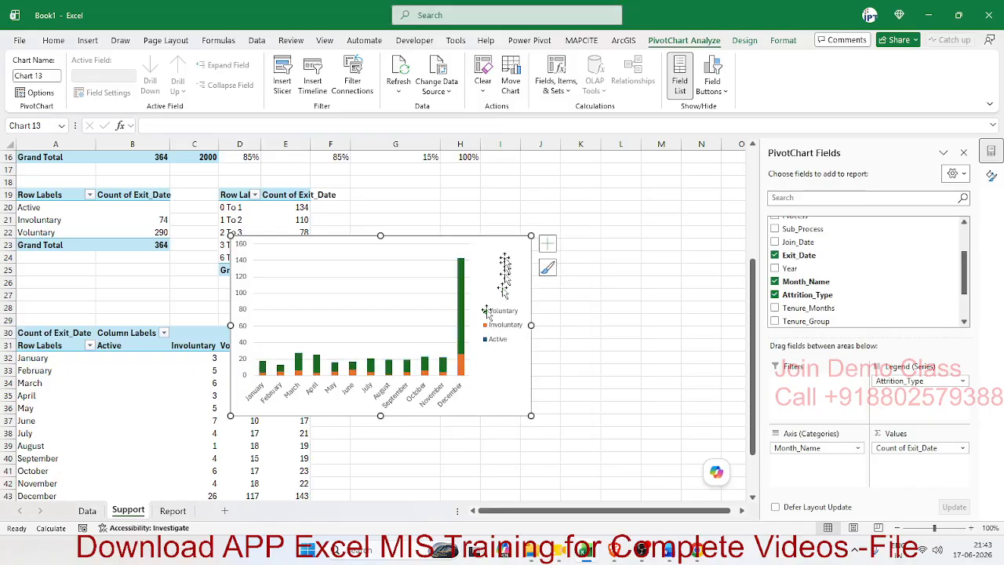
left_click(546, 244)
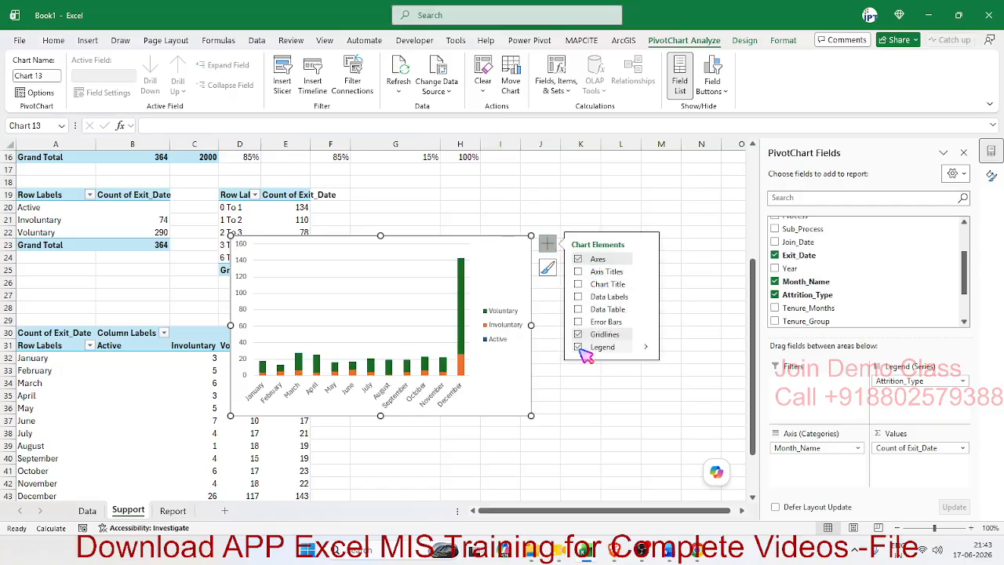
left_click(137, 345)
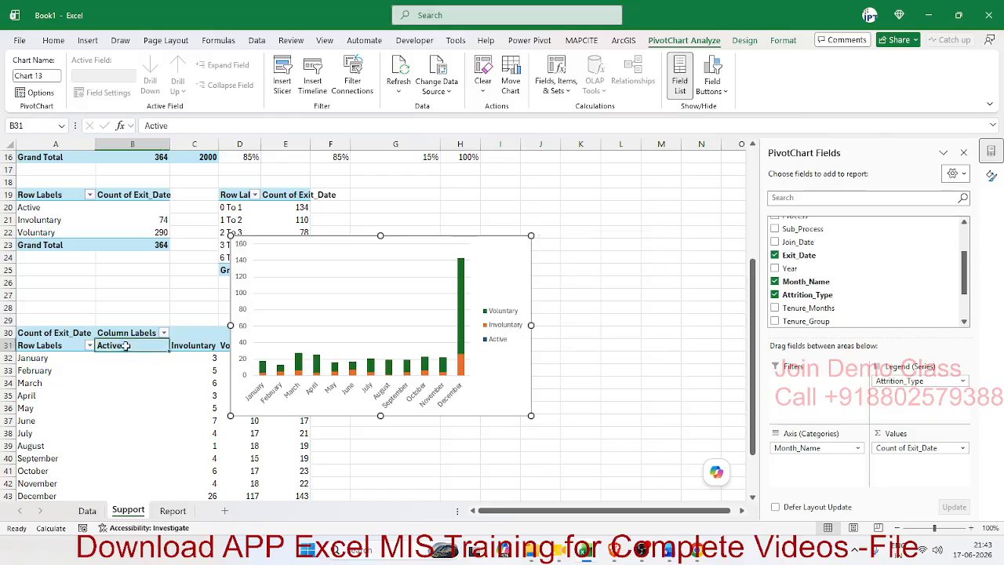
left_click(89, 345)
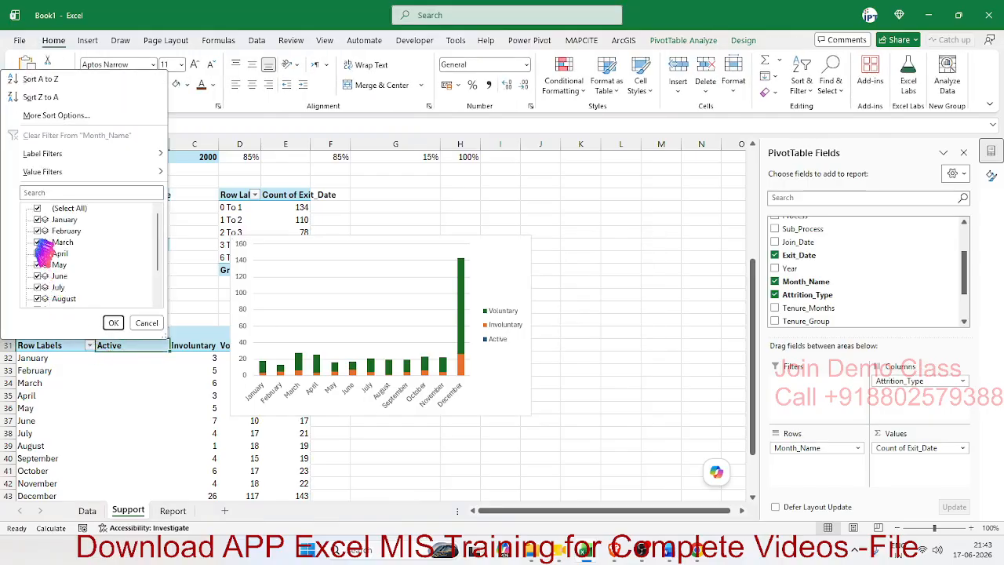
scroll(41, 236, "down", 2)
scroll(47, 247, "up", 2)
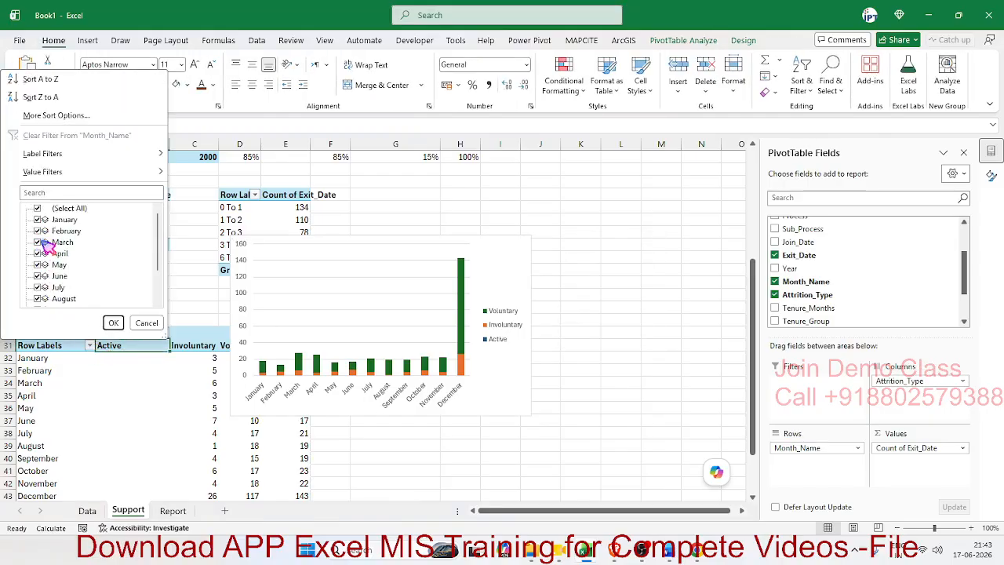
left_click(62, 353)
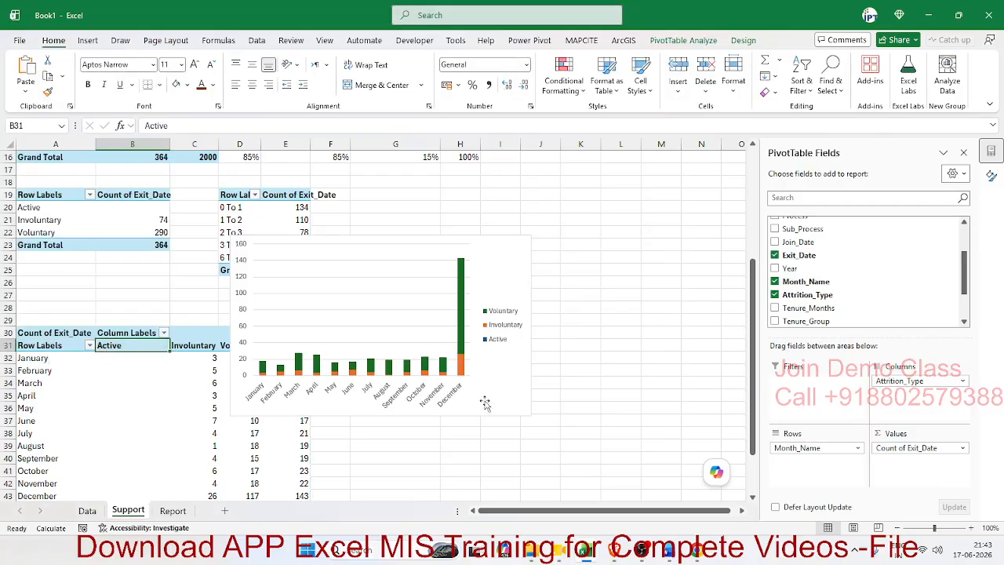
Filter the monthly PivotTable's column labels to exclude the Active attrition type.
left_click(129, 332)
left_click(164, 334)
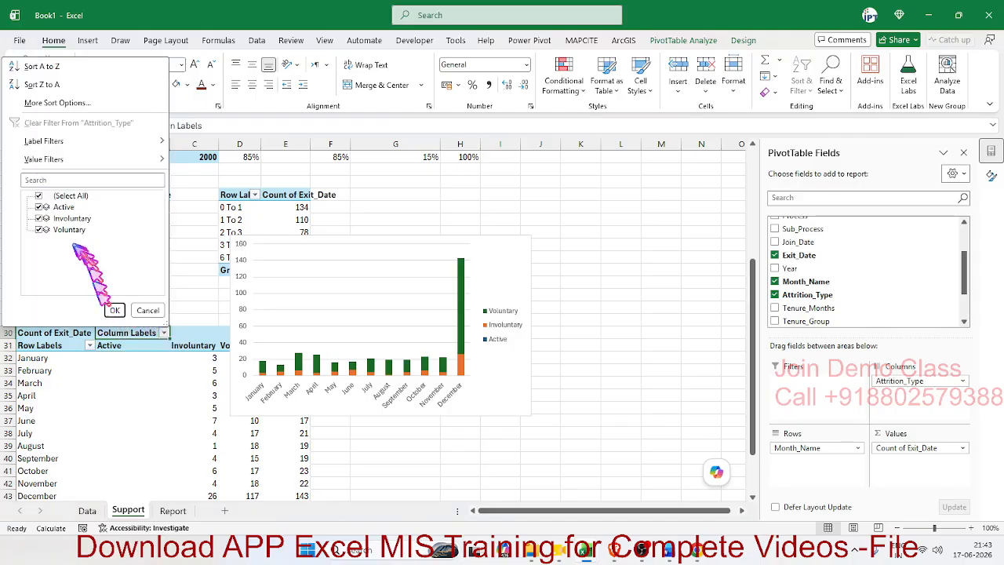
left_click(40, 208)
left_click(113, 310)
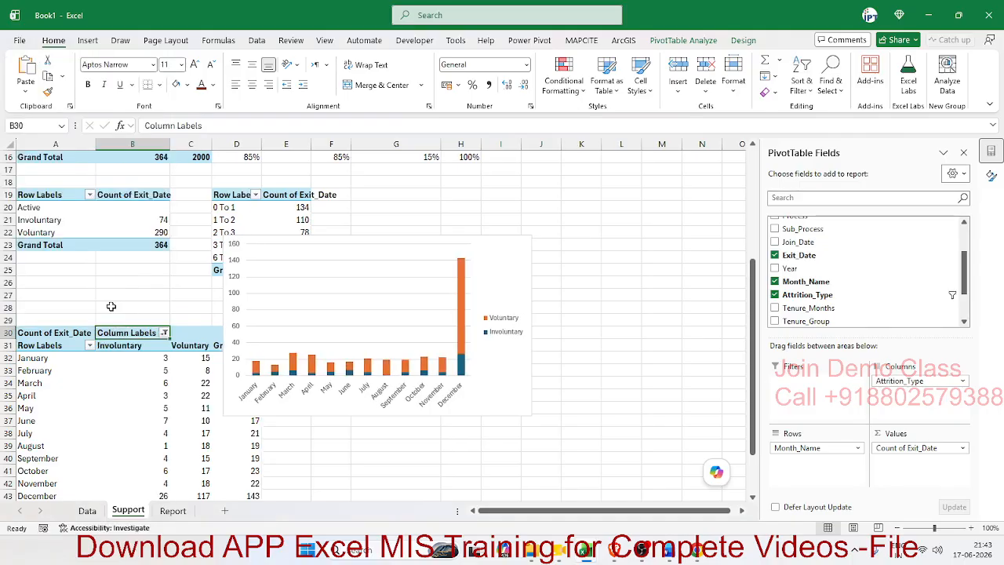
Move the monthly stacked column chart to the Report sheet, directly below the Vol vs InVol doughnut and aligned with its outer edge.
left_click(488, 380)
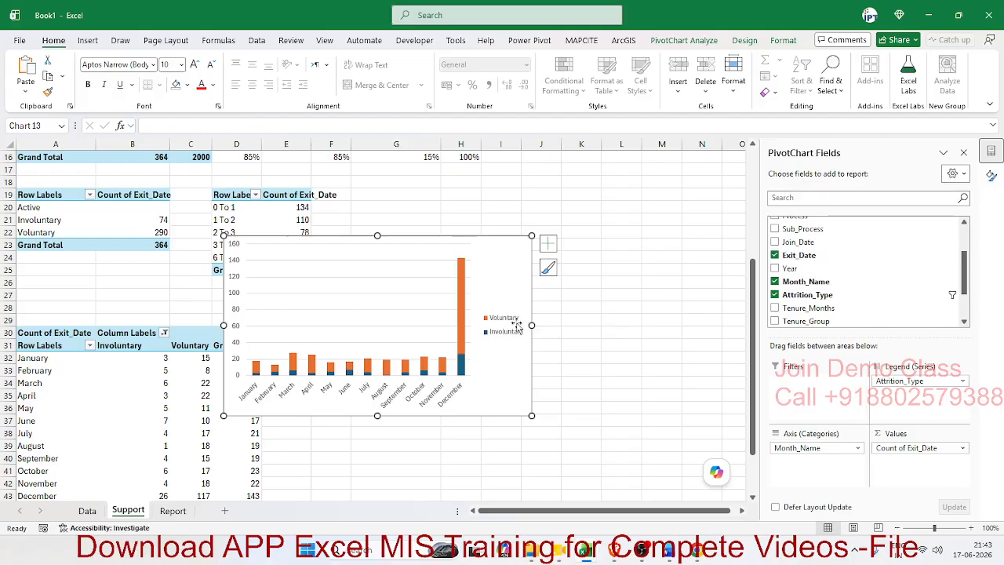
key("ctrl+x")
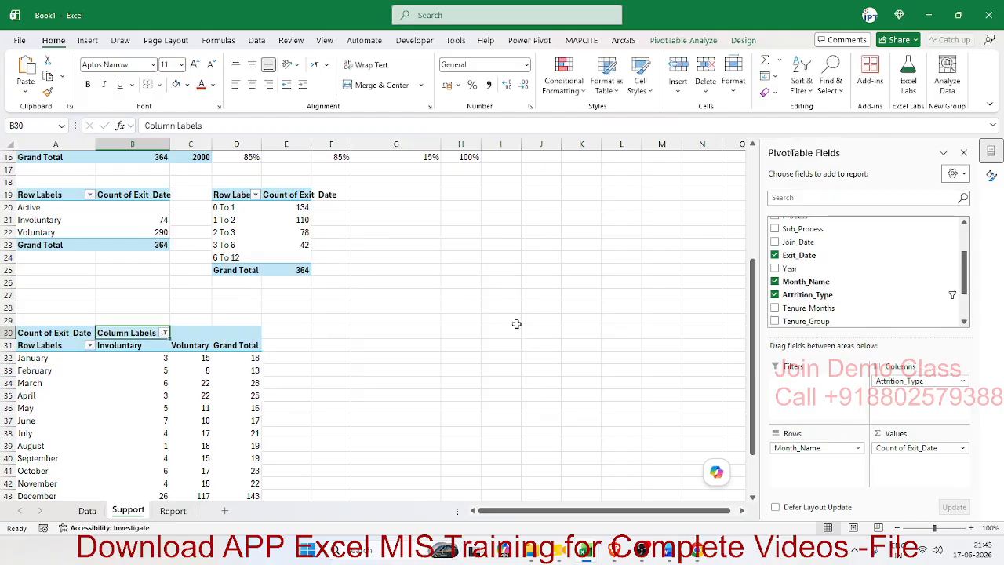
left_click(173, 511)
key("ctrl+v")
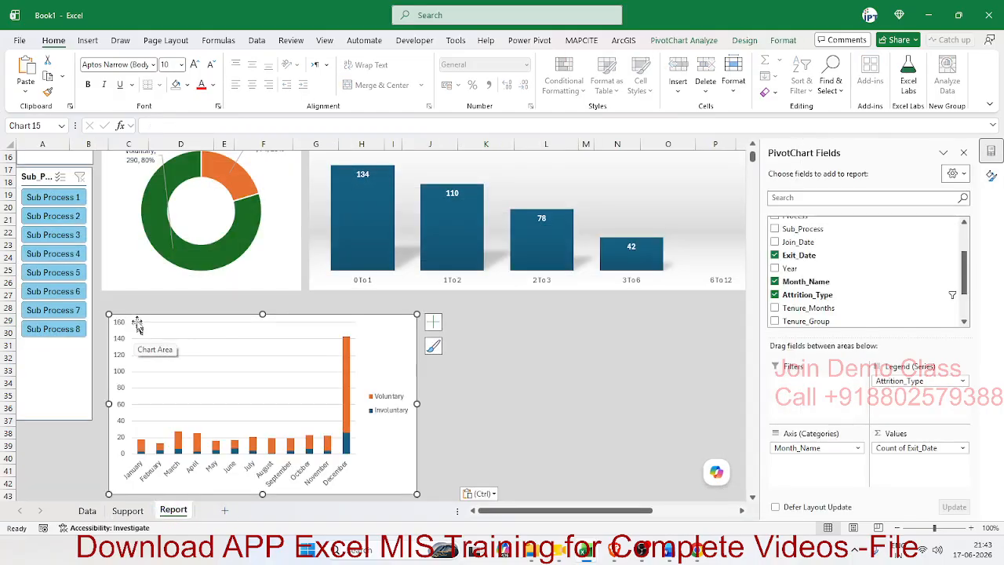
left_click_drag(135, 321, 133, 304)
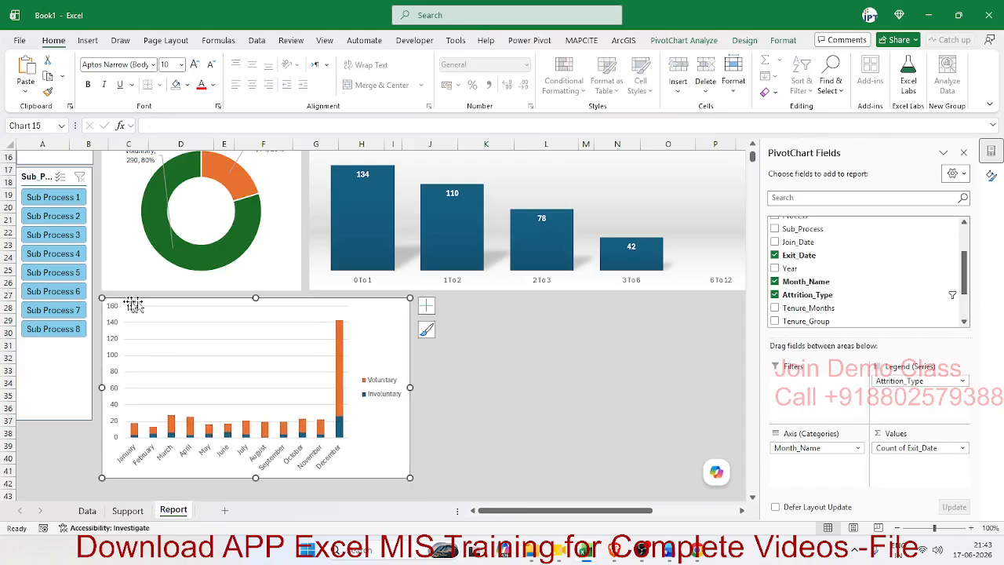
Widen the monthly chart to match the tenure chart's far edge and shorten it to end at row 36, level with the slicer panel.
left_click(990, 175)
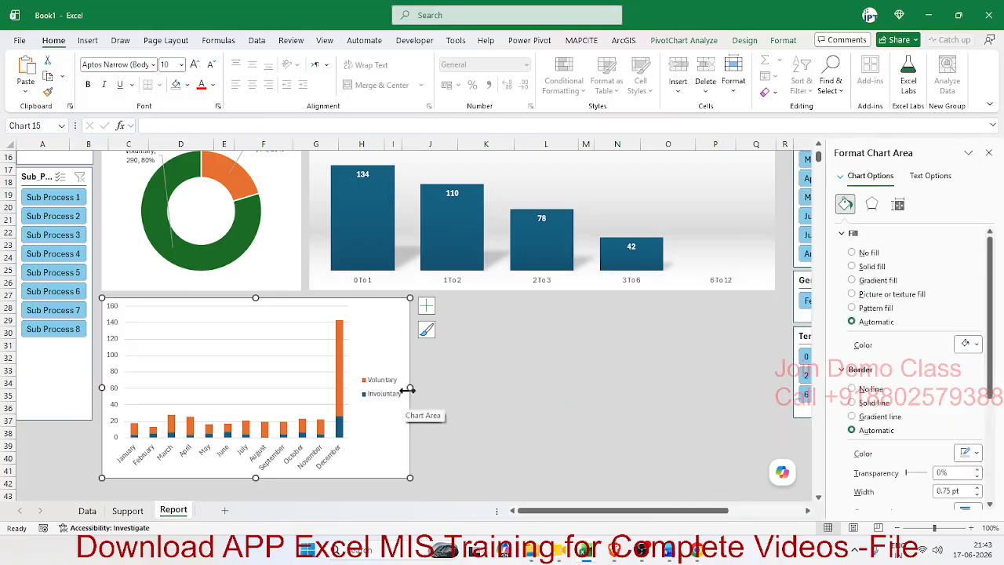
left_click_drag(409, 387, 775, 384)
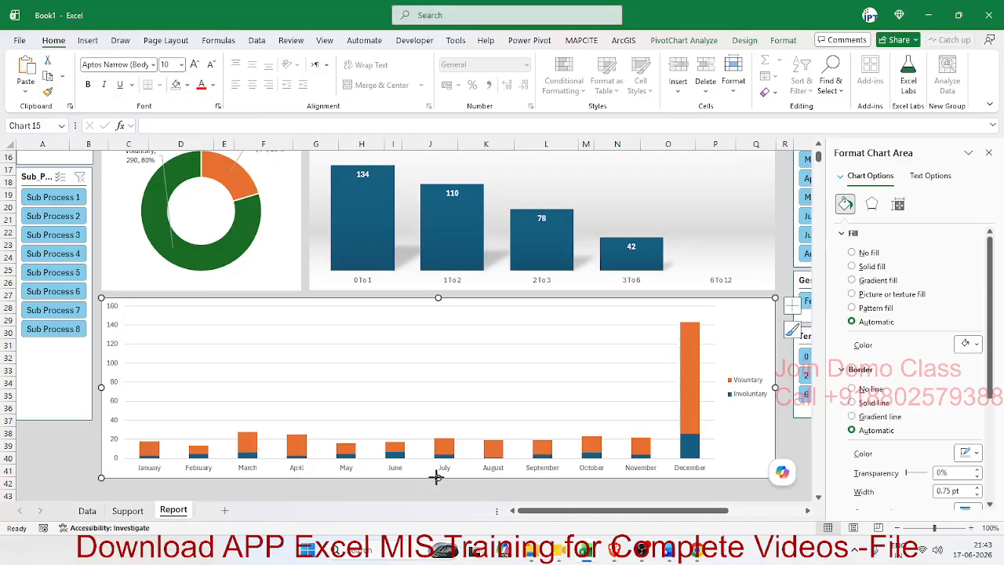
left_click_drag(437, 475, 434, 421)
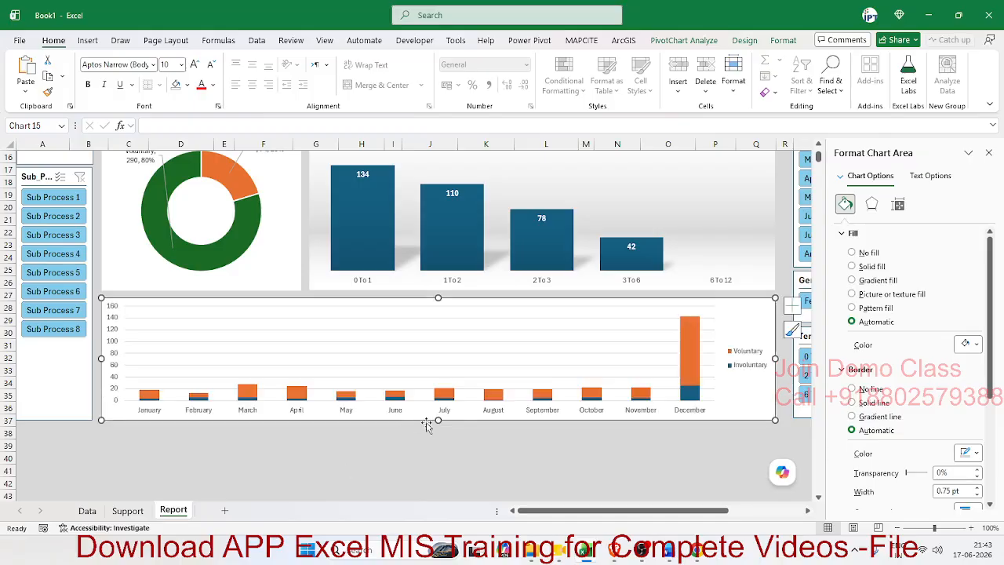
Add data labels to the Voluntary series of the monthly chart.
left_click(447, 395)
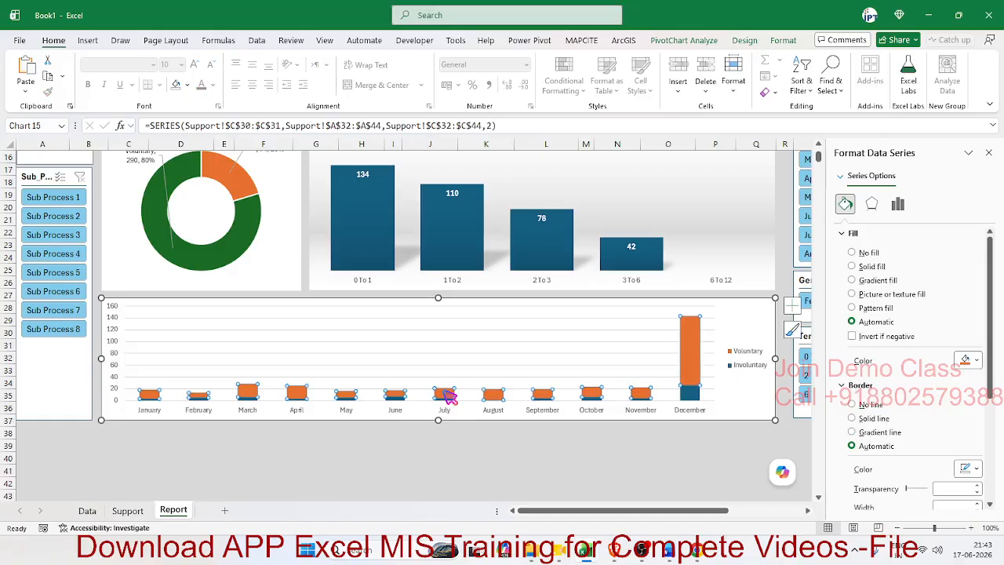
right_click(447, 396)
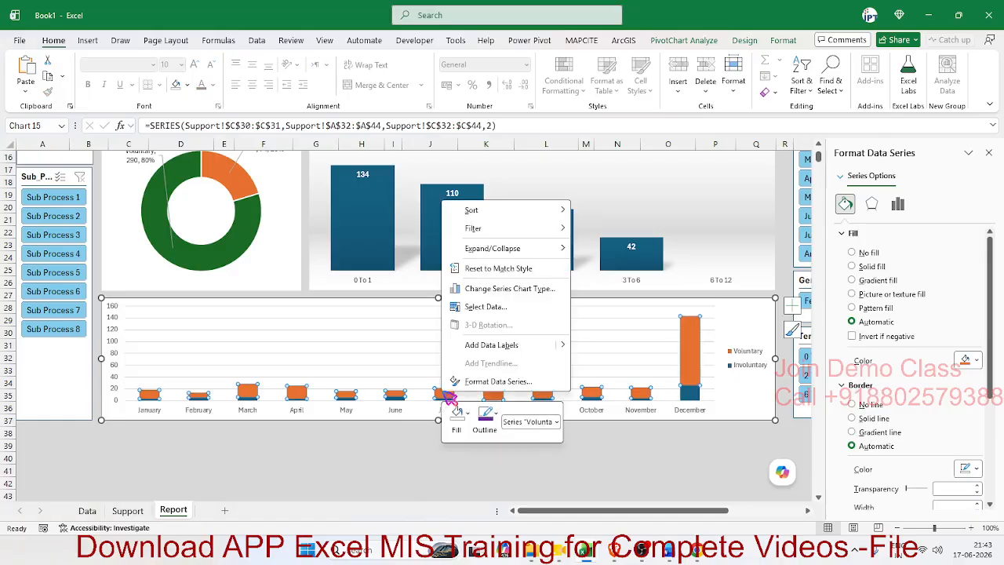
left_click(517, 347)
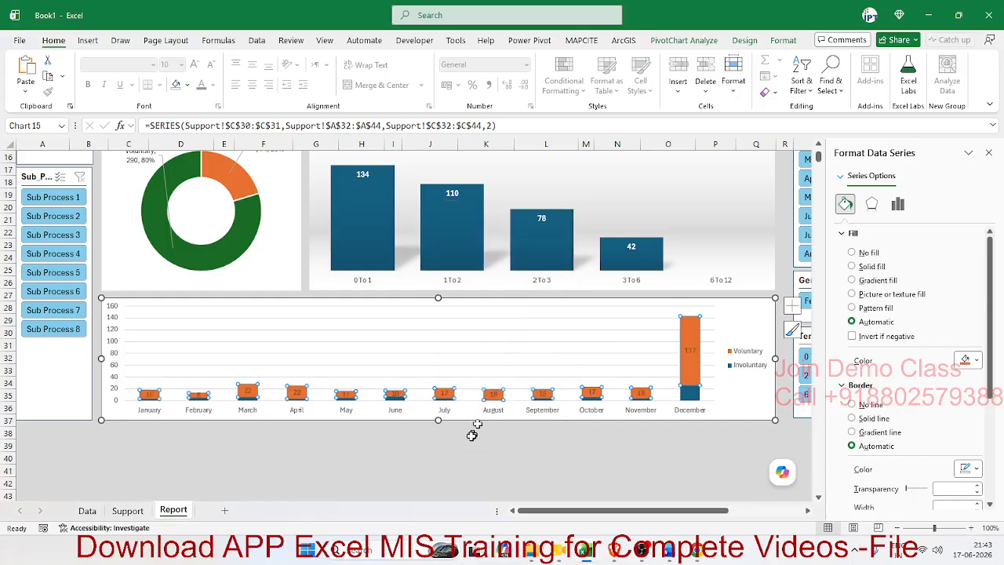
left_click(471, 434)
Add data labels to the Involuntary series of the monthly chart.
left_click(696, 396)
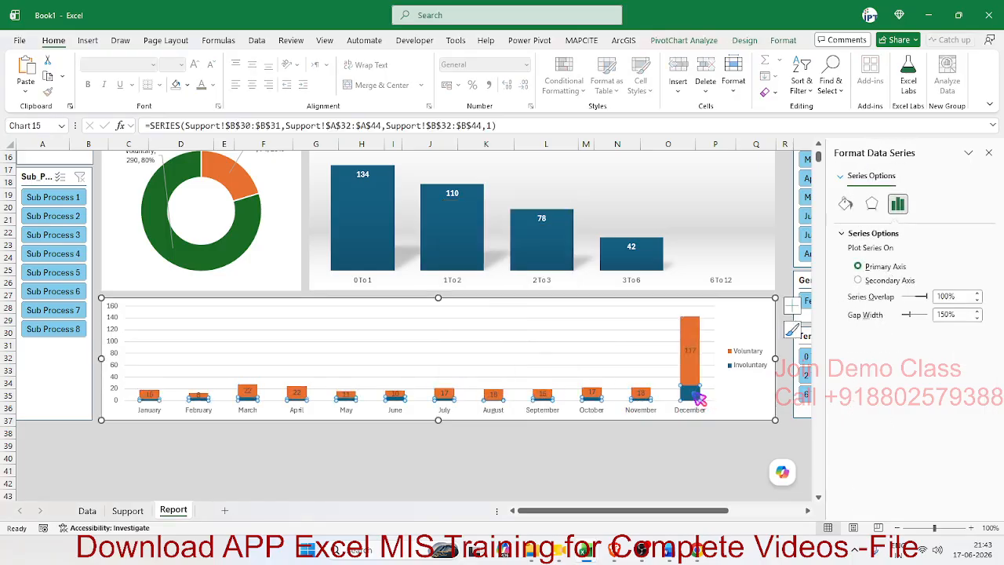
right_click(698, 398)
key("Escape")
right_click(694, 396)
left_click(728, 380)
Position the Involuntary series' data labels in the monthly chart at Inside End.
left_click(687, 394)
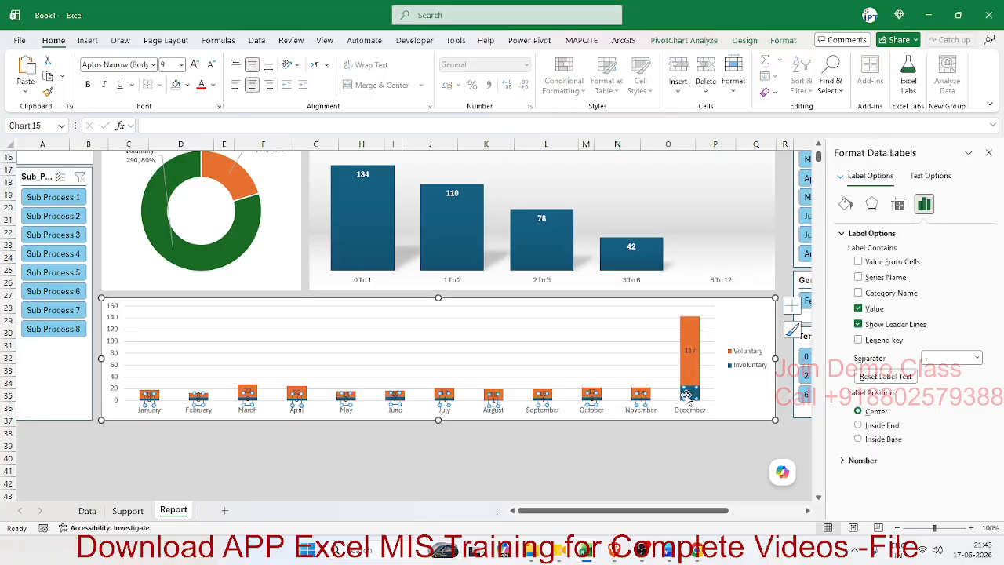
left_click(686, 395)
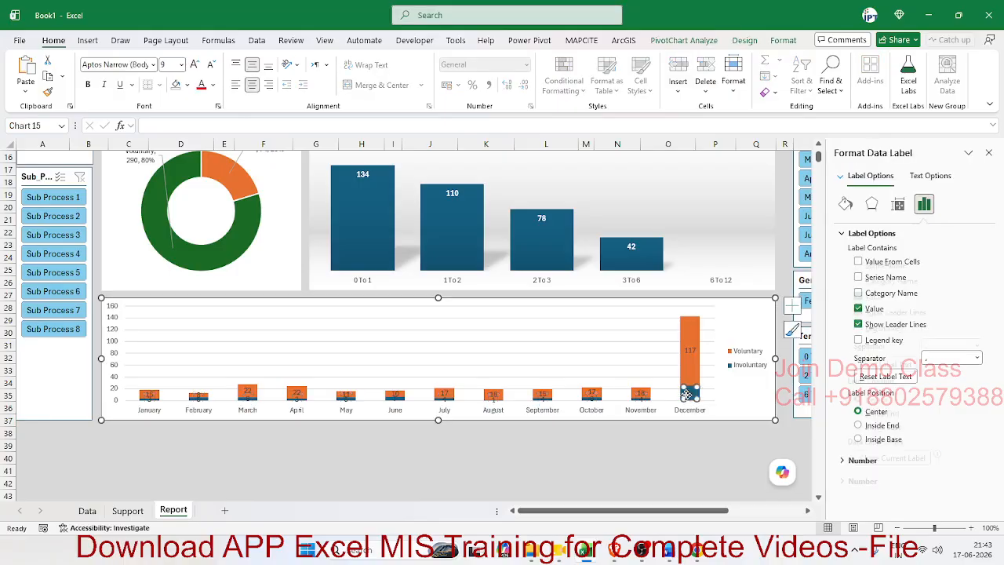
left_click(709, 399)
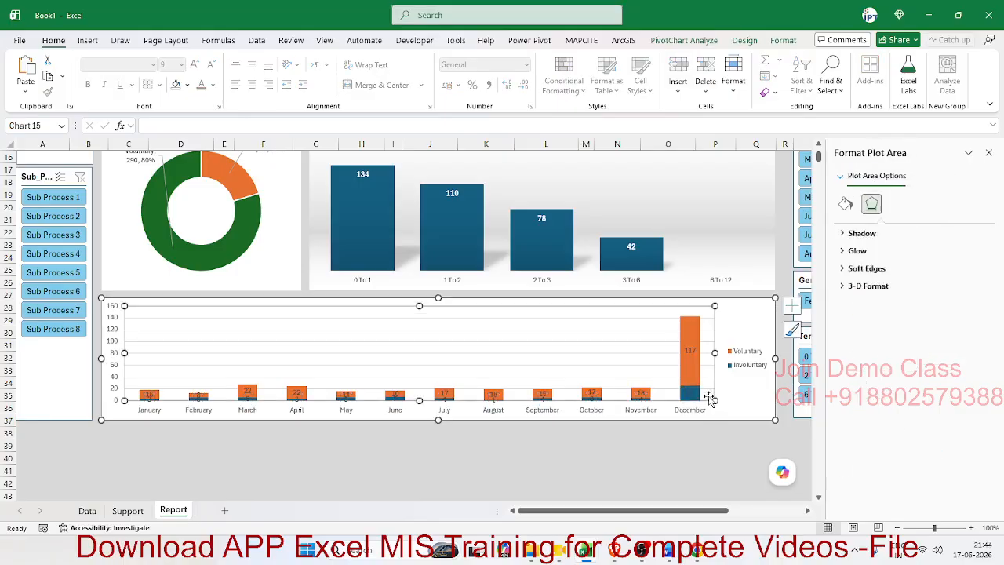
left_click(686, 395)
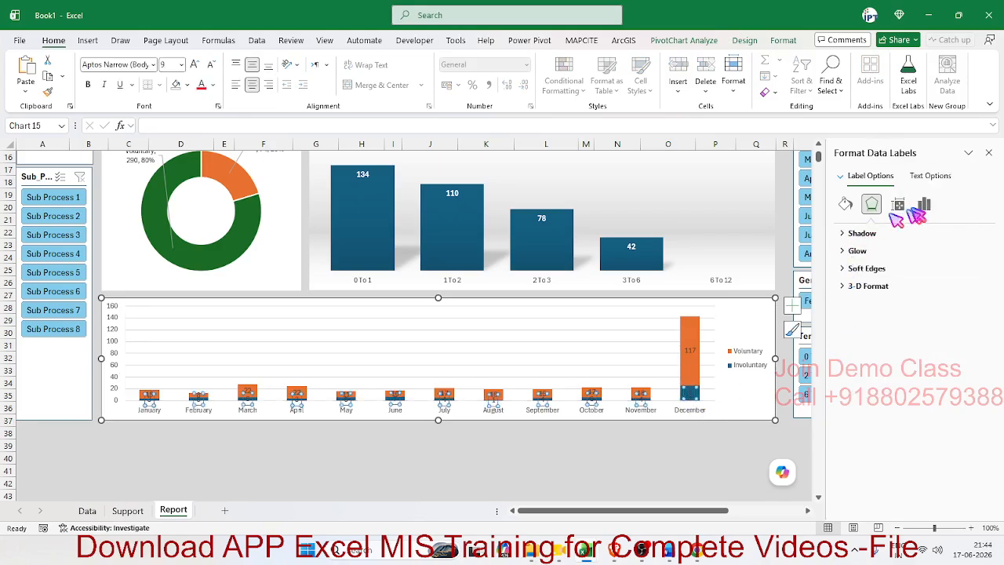
left_click(924, 207)
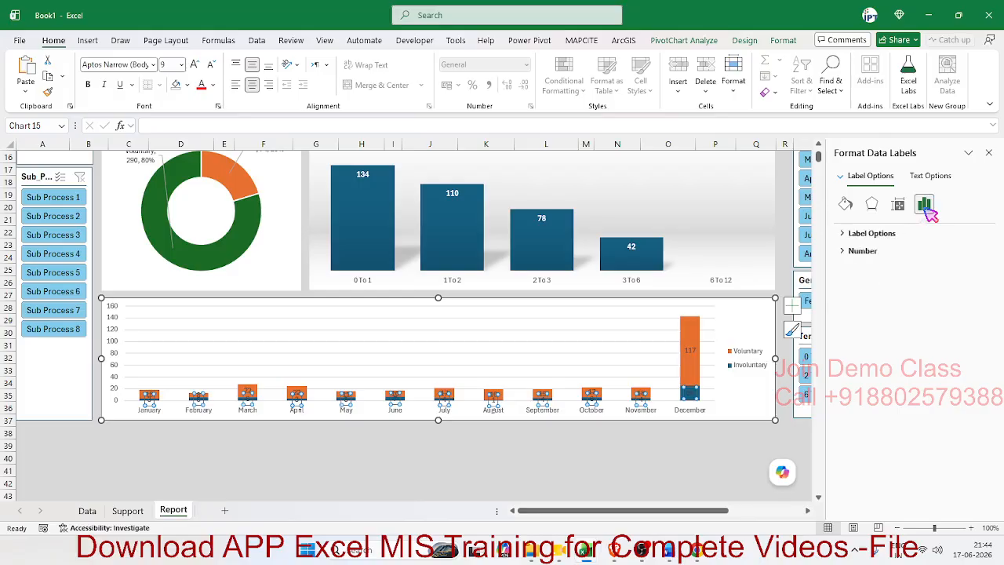
left_click(865, 235)
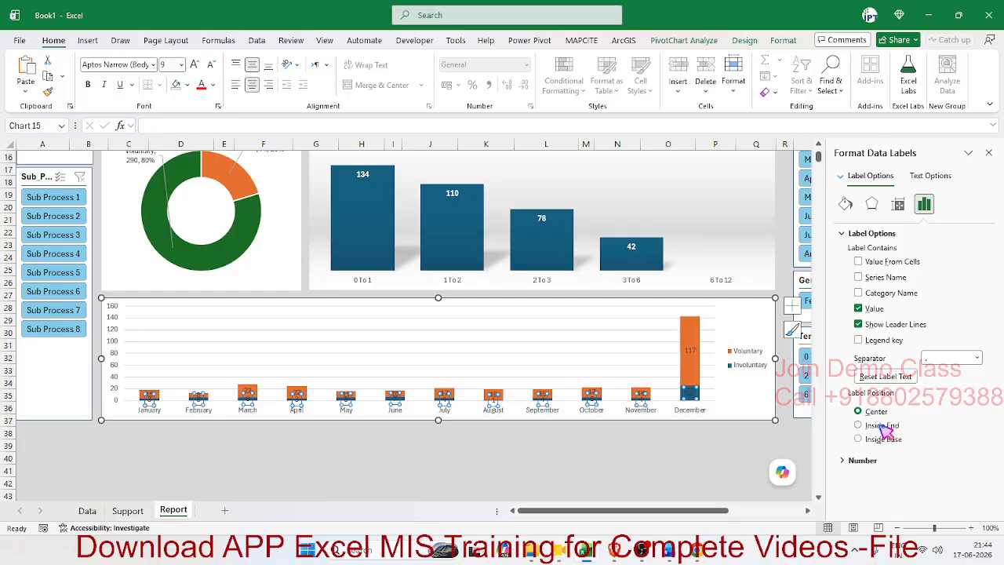
left_click(883, 427)
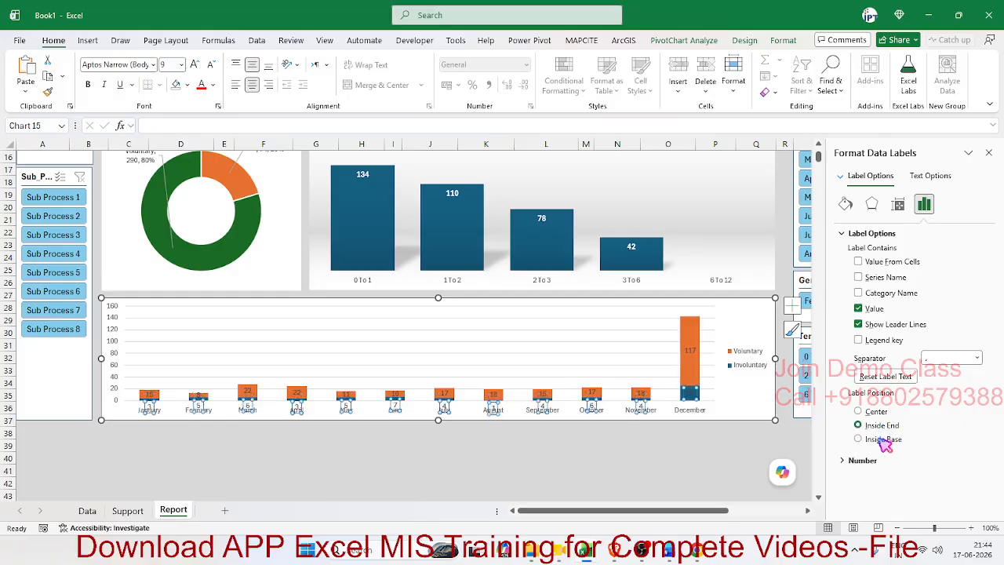
left_click(882, 440)
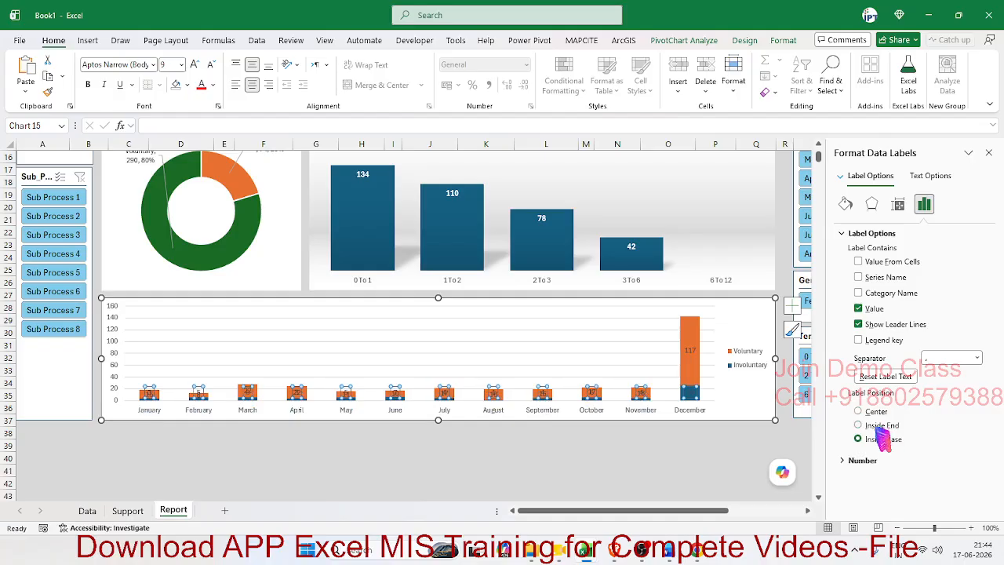
left_click(876, 413)
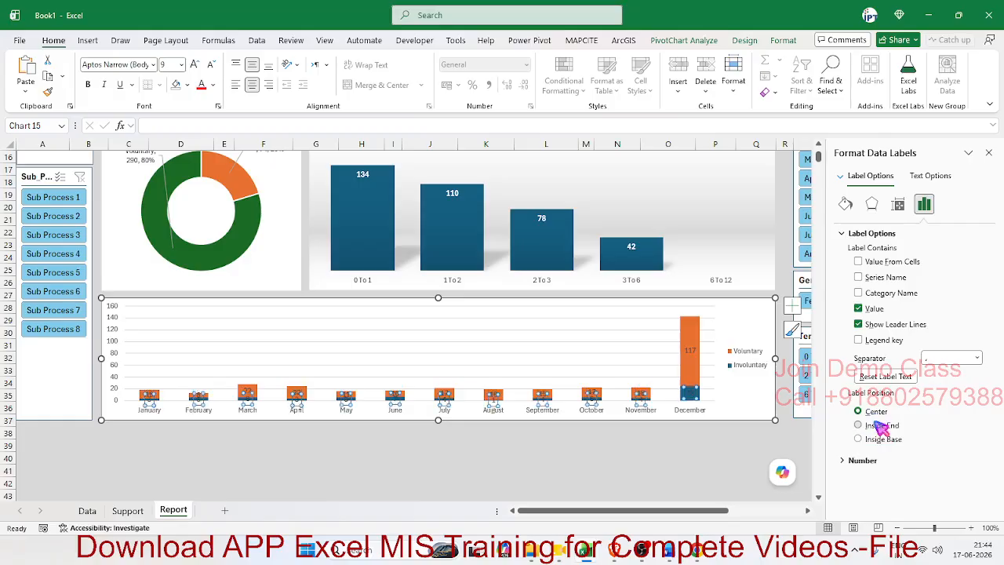
left_click(883, 428)
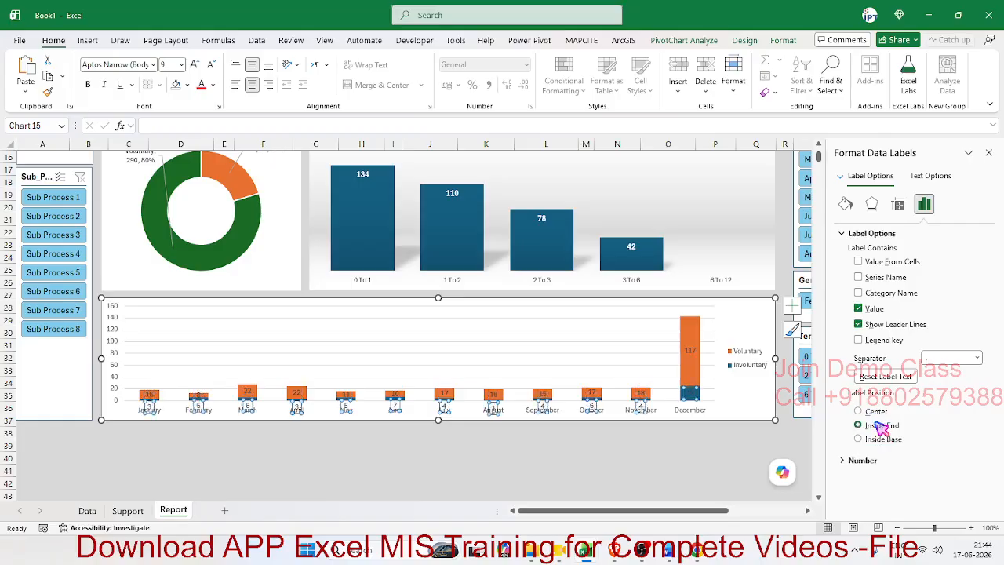
left_click(575, 421)
left_click(429, 458)
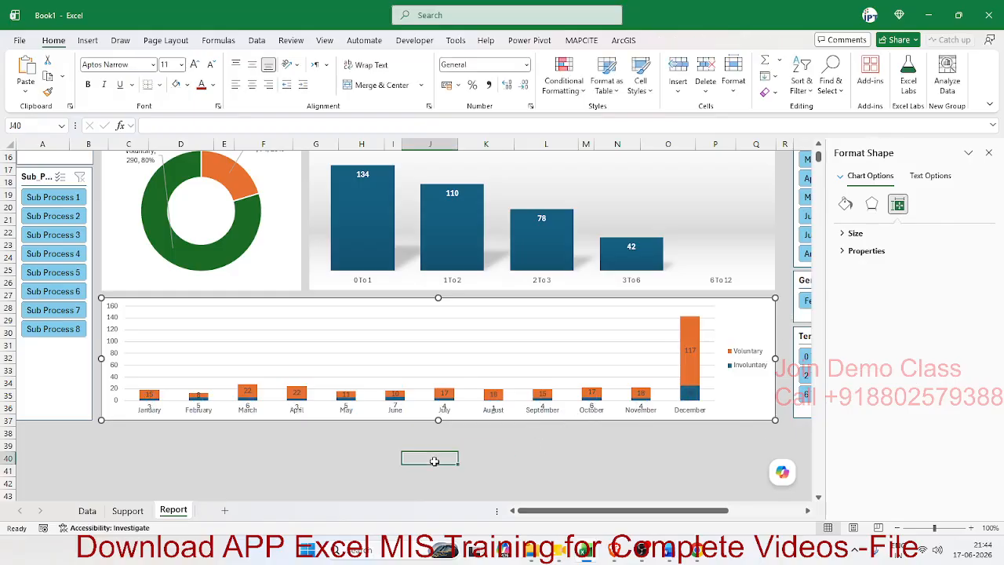
Close the formatting pane and review the dashboard's gauges, charts and slicers on the Report sheet.
scroll(434, 464, "up", 1)
scroll(434, 465, "up", 4)
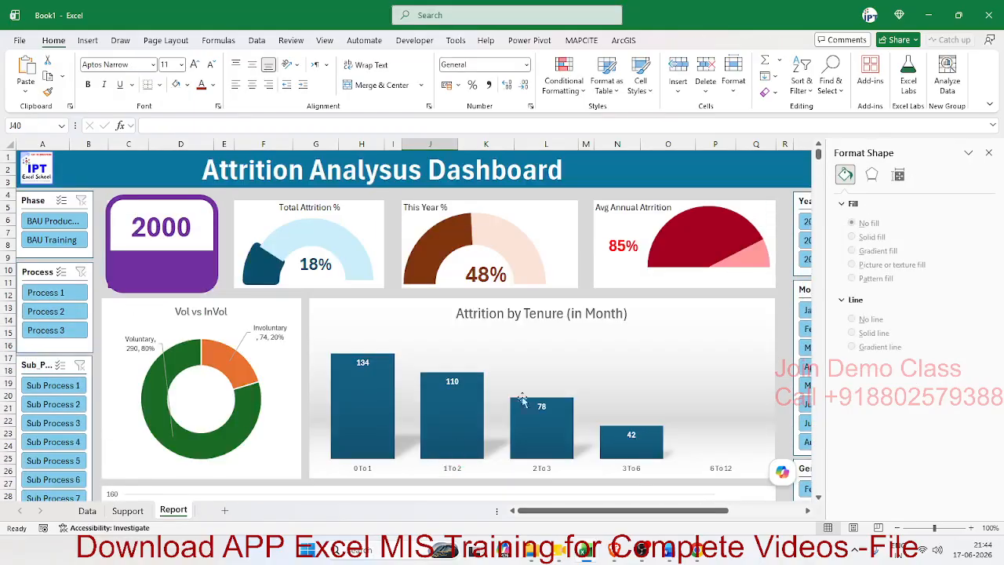
left_click(990, 152)
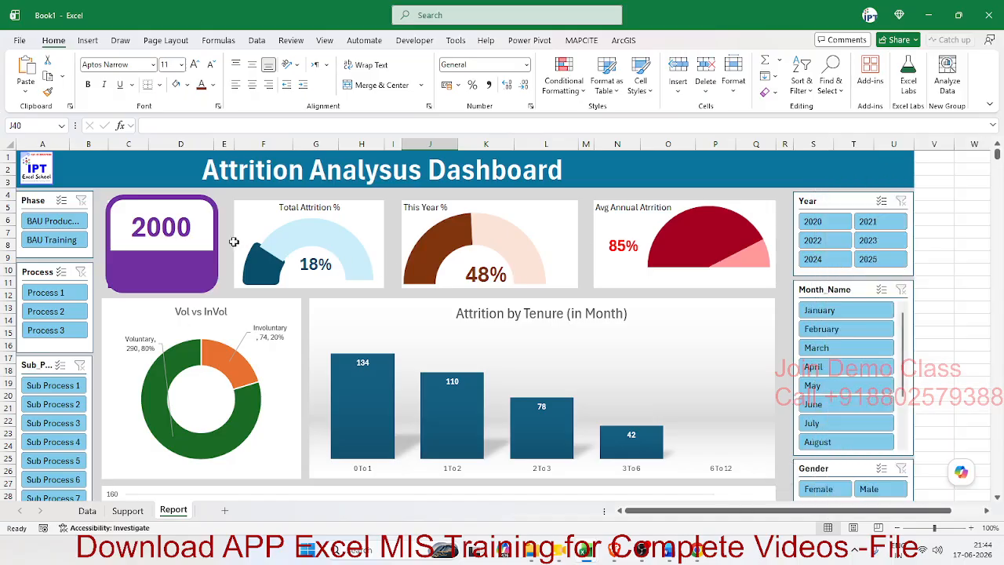
left_click(538, 216)
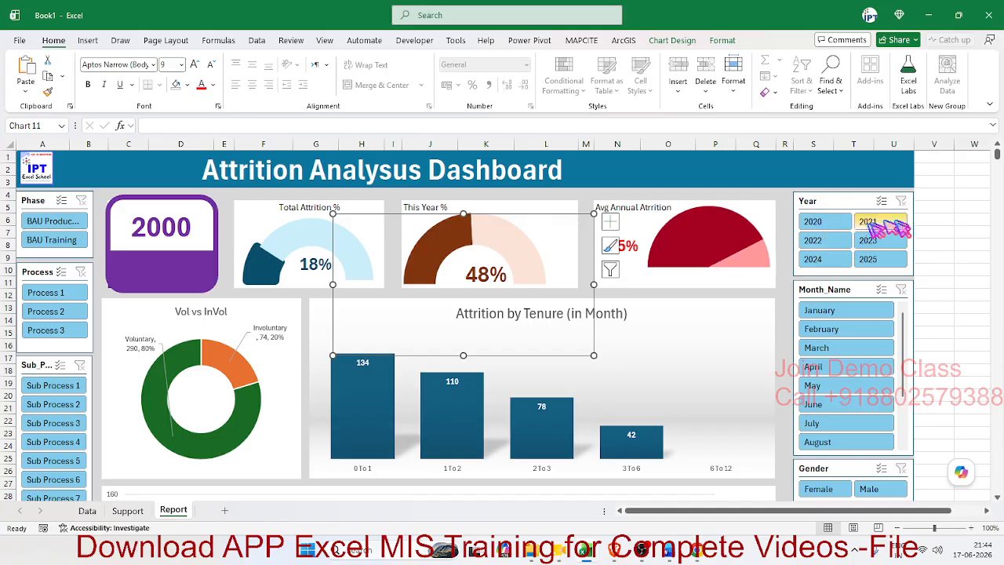
scroll(89, 361, "down", 2)
scroll(235, 415, "up", 2)
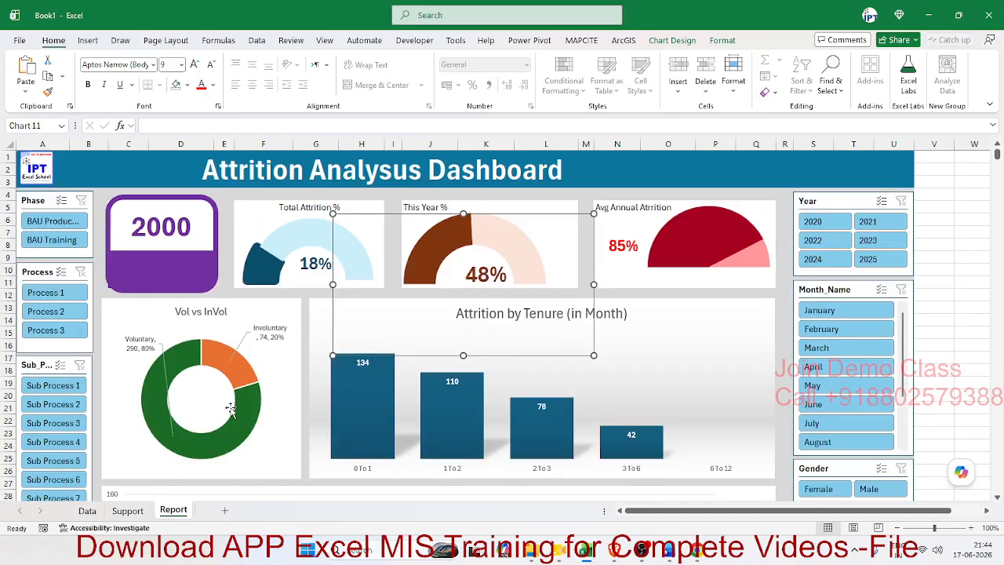
On the Support sheet, connect the yearly exits pivot table to the Gender, Month_Name, Phase, Process, Sub_Process, Tenure_Group and Year slicers.
left_click(127, 511)
scroll(135, 365, "up", 5)
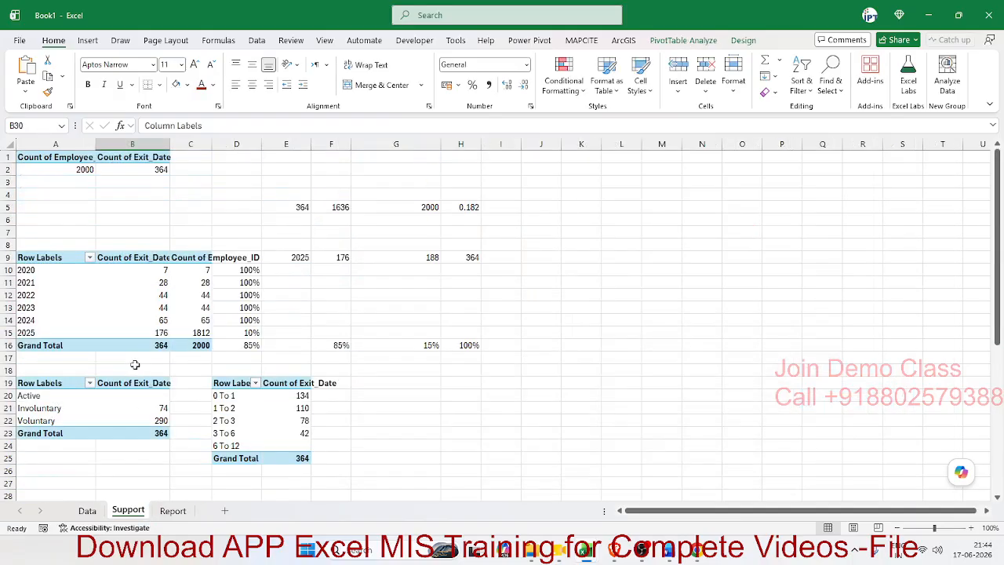
left_click(116, 170)
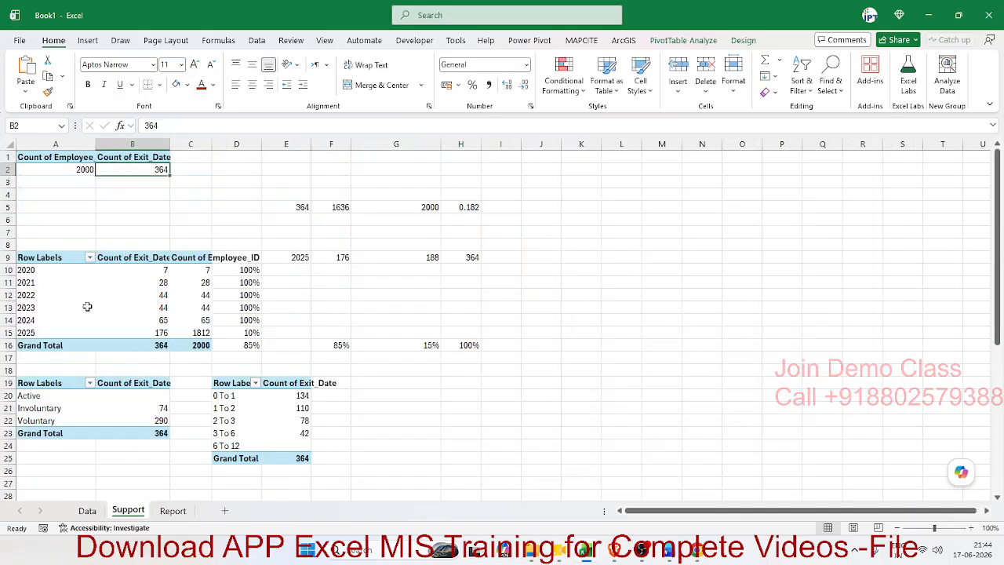
left_click(115, 306)
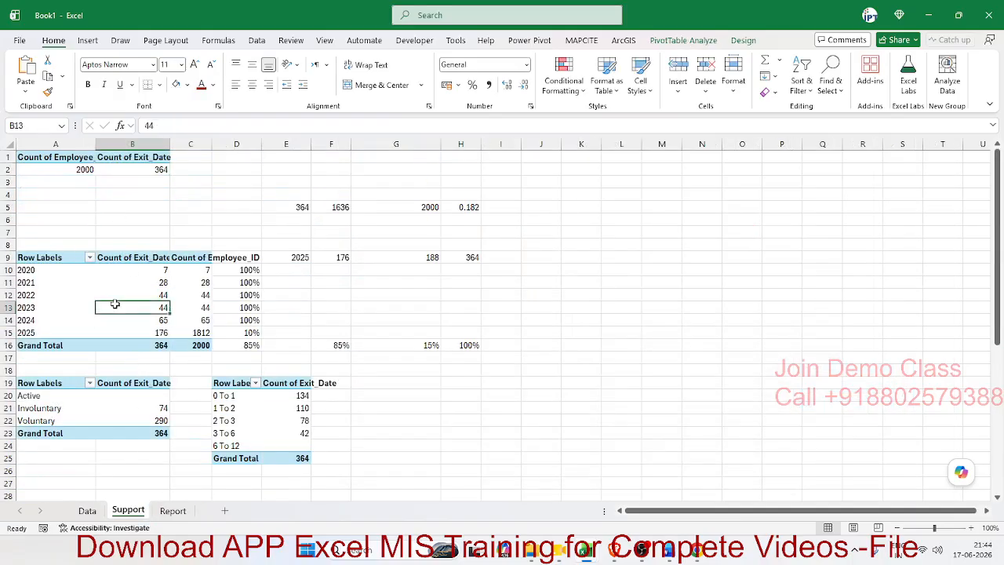
left_click(683, 40)
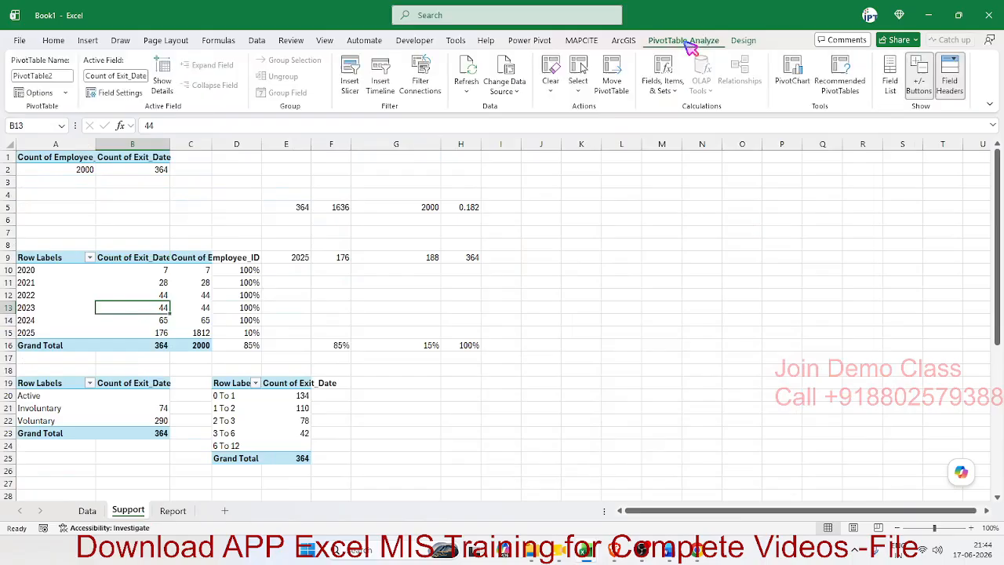
left_click(421, 86)
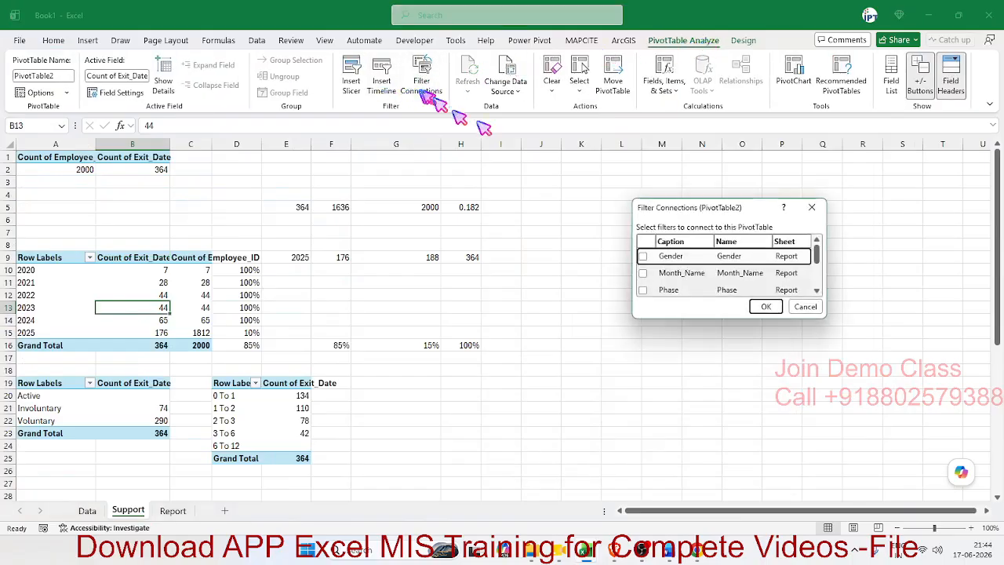
left_click(642, 256)
left_click(643, 273)
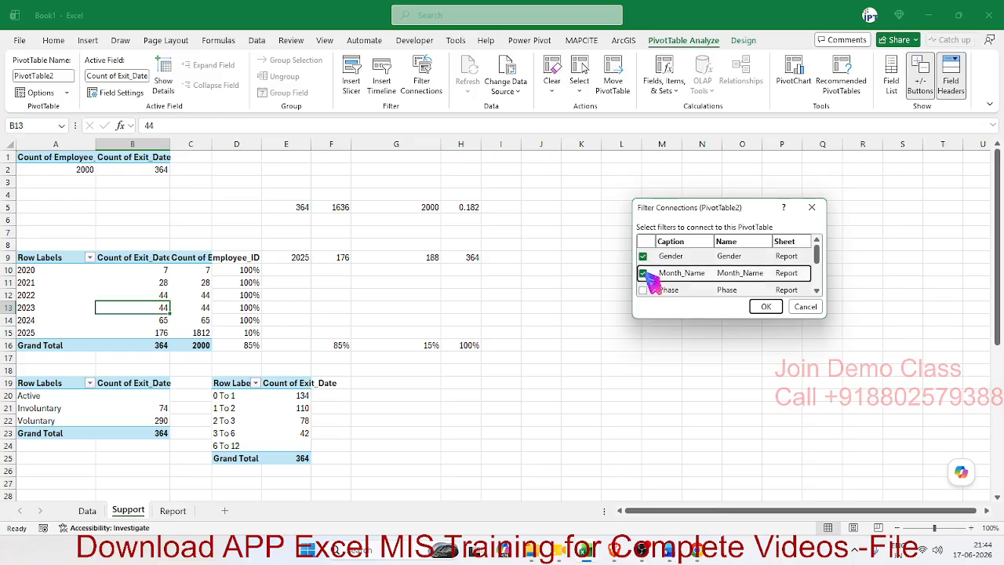
left_click(644, 290)
scroll(649, 292, "down", 1)
left_click(643, 278)
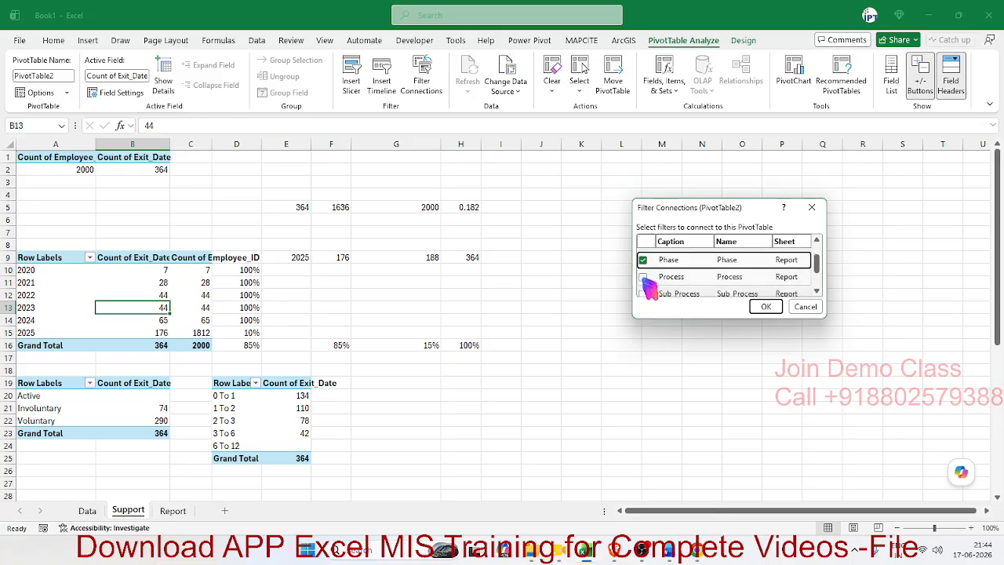
left_click(644, 294)
scroll(648, 293, "down", 1)
left_click(643, 287)
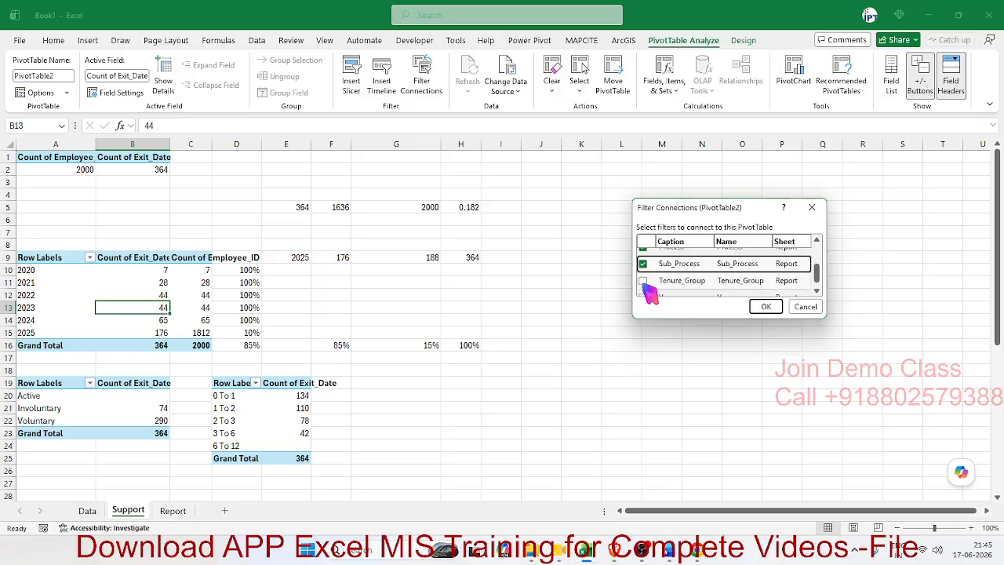
scroll(648, 287, "down", 1)
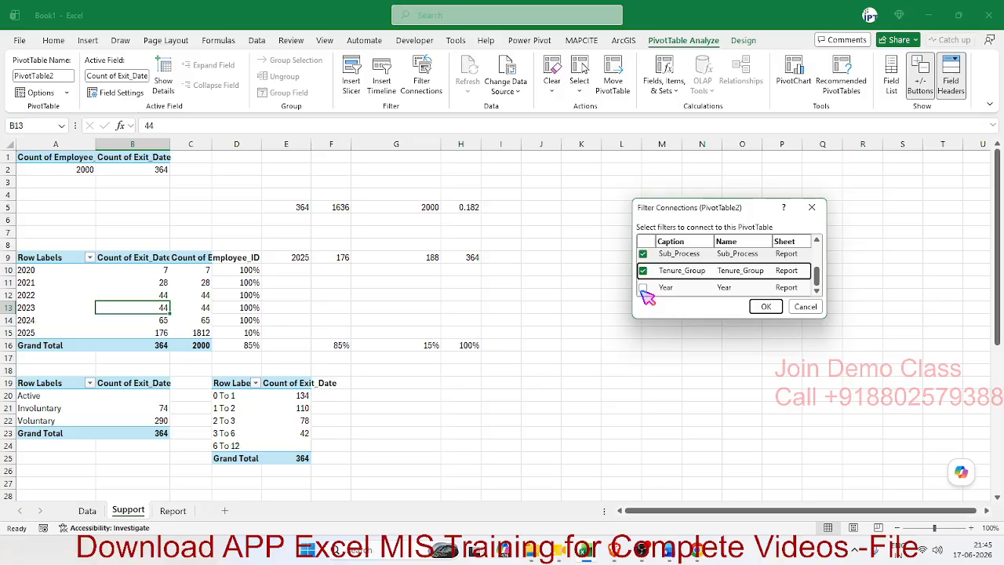
left_click(643, 288)
left_click(764, 307)
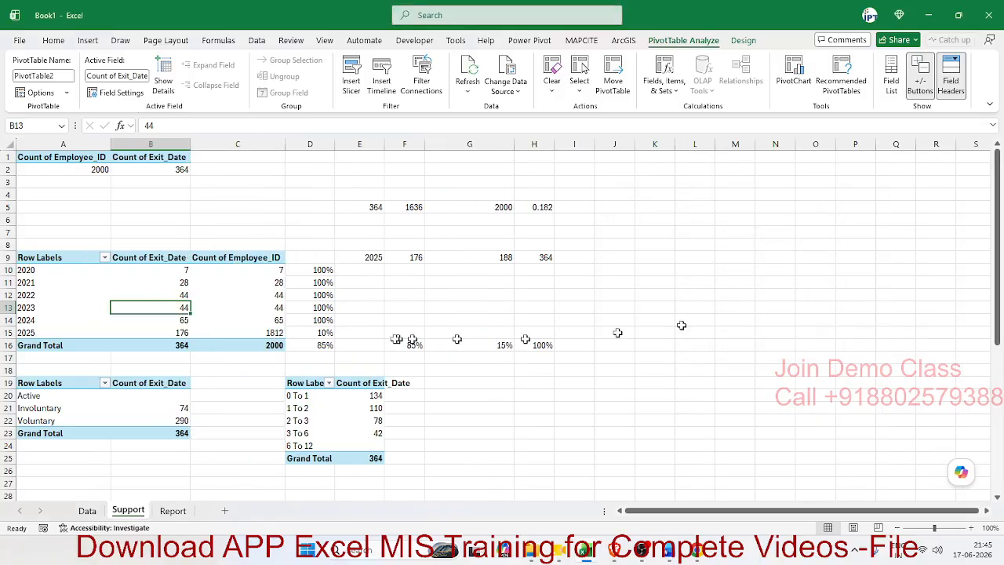
Connect the Involuntary/Voluntary exit count pivot table at row 19 to the Gender, Month_Name, Phase, Process, Sub_Process, Tenure_Group and Year slicers.
scroll(393, 337, "down", 2)
left_click(151, 333)
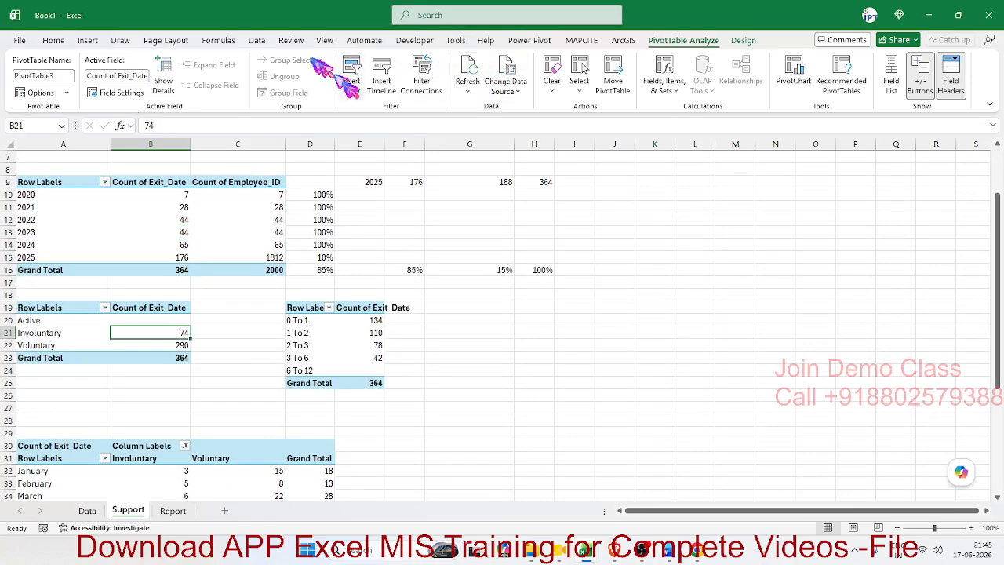
left_click(422, 80)
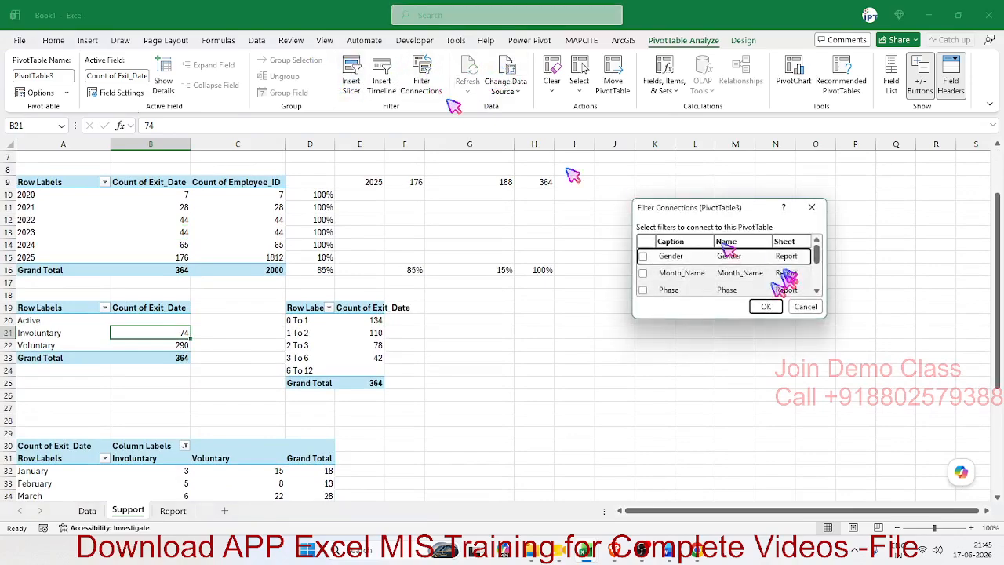
left_click(642, 256)
left_click(642, 273)
left_click(642, 290)
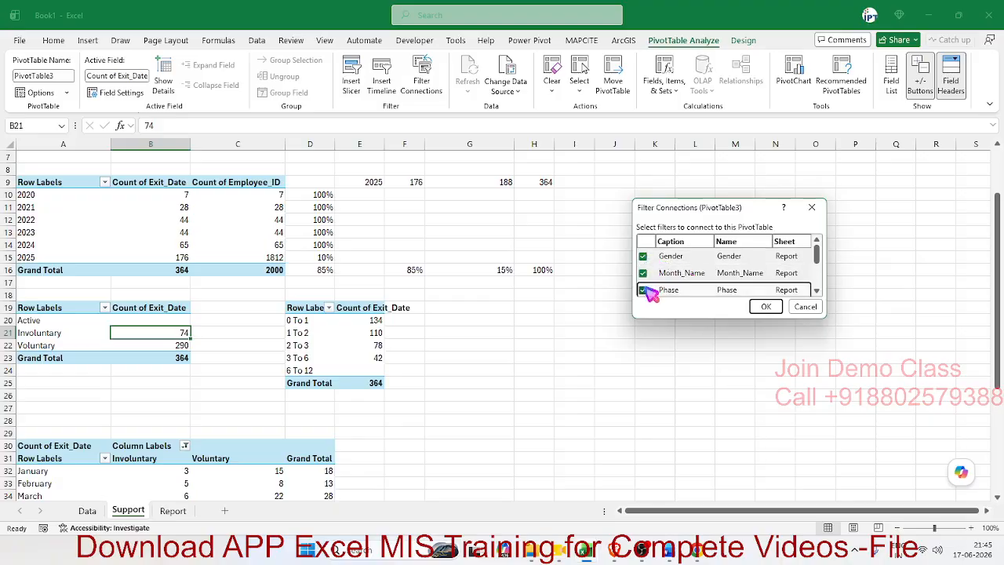
scroll(647, 282, "down", 1)
left_click(642, 277)
left_click(644, 292)
scroll(645, 290, "down", 1)
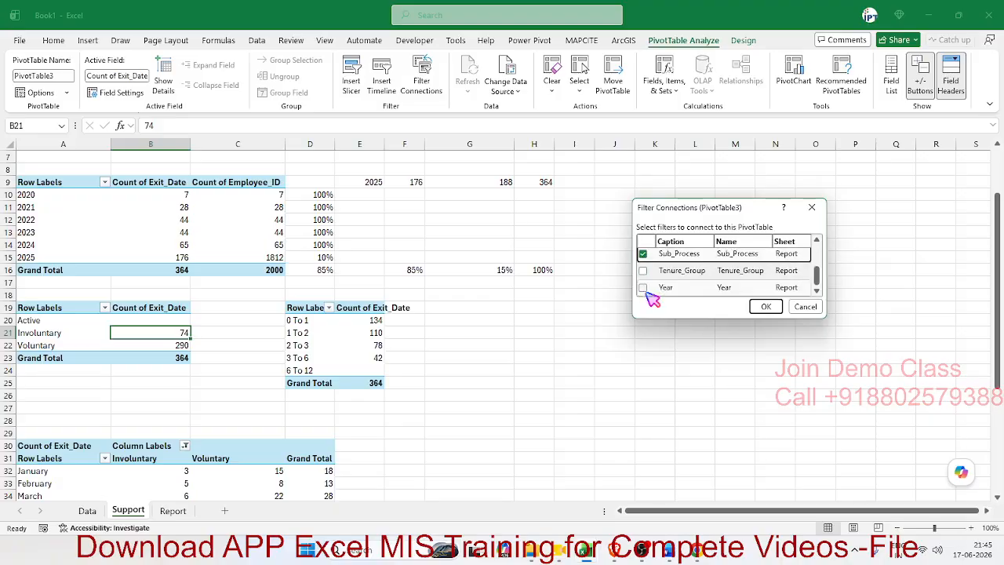
left_click(644, 270)
left_click(644, 288)
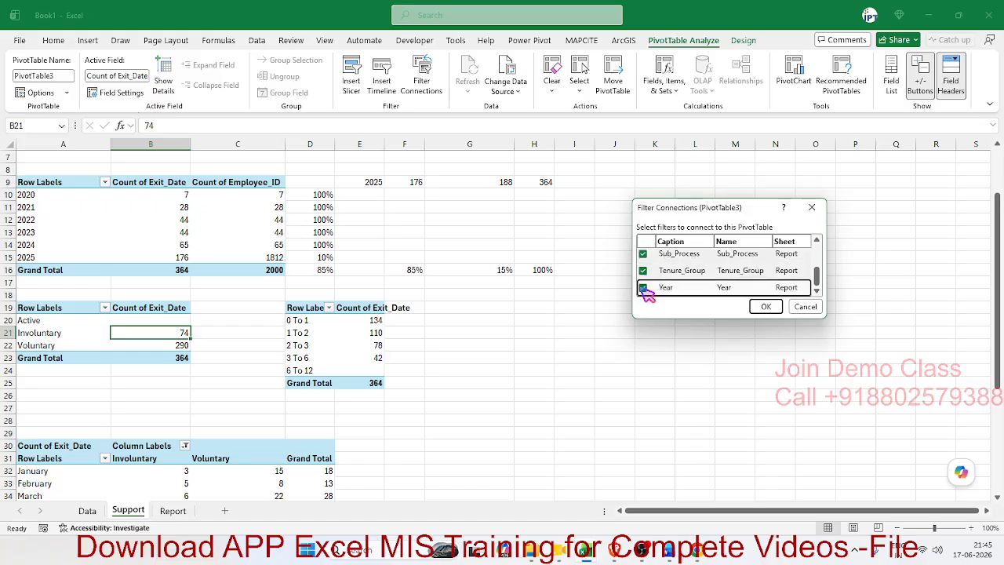
left_click(766, 306)
Connect the tenure exits pivot table at E20 to the Gender, Month_Name, Phase, Process, Sub_Process, Tenure_Group and Year slicers.
left_click(329, 320)
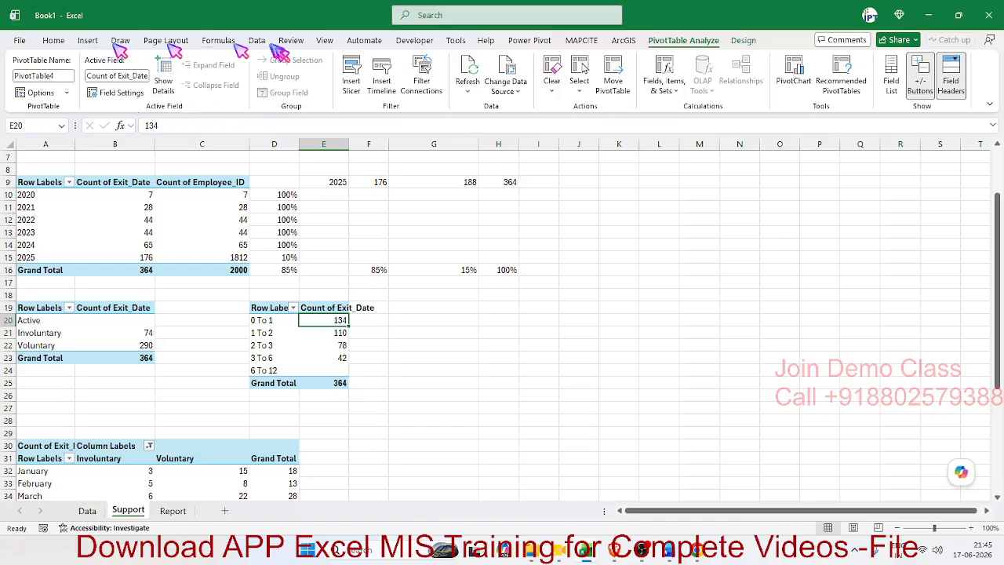
left_click(433, 88)
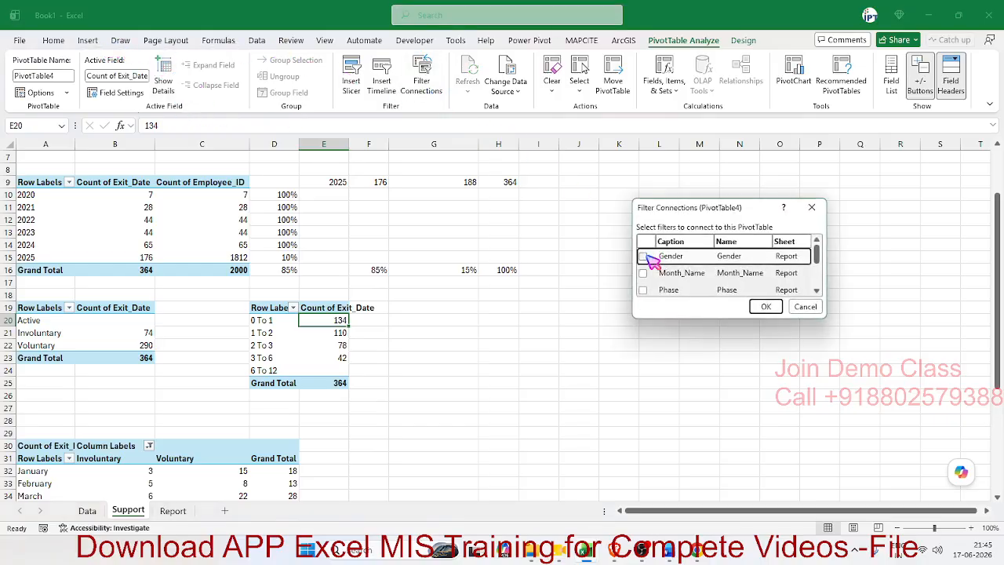
left_click(643, 257)
left_click(643, 273)
left_click(643, 290)
scroll(648, 292, "down", 1)
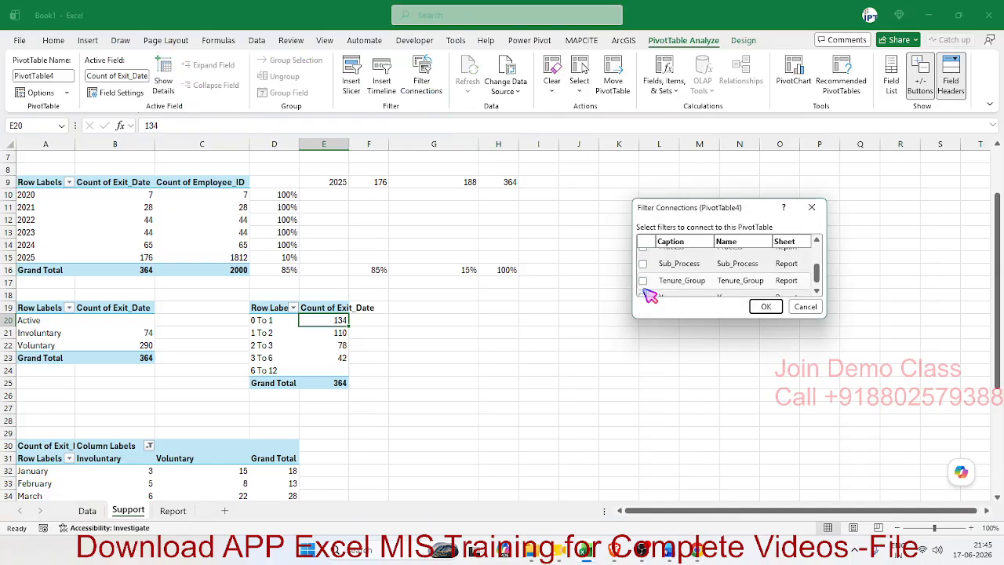
scroll(649, 295, "up", 1)
left_click(643, 276)
left_click(644, 292)
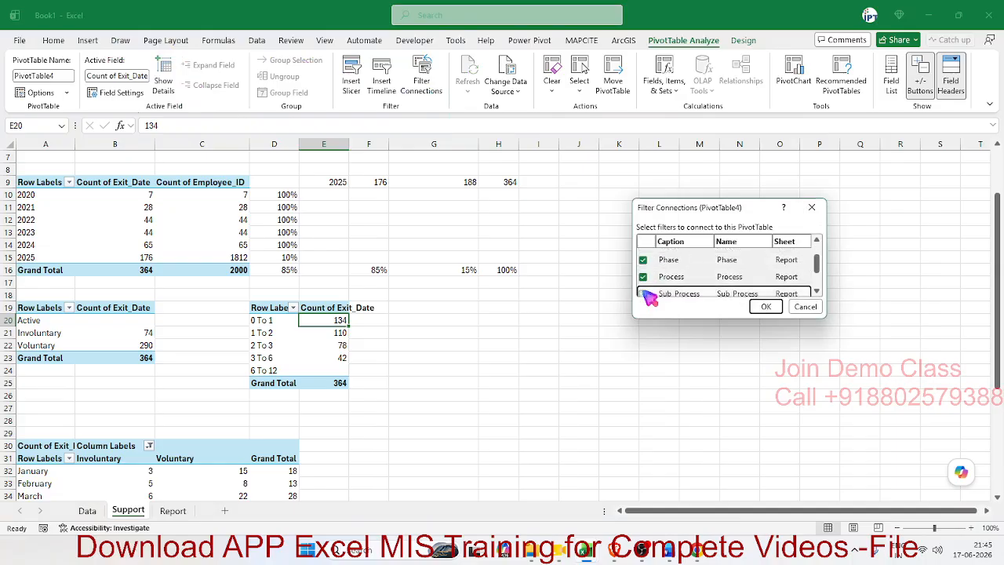
scroll(649, 291, "down", 1)
left_click(643, 281)
scroll(646, 286, "down", 1)
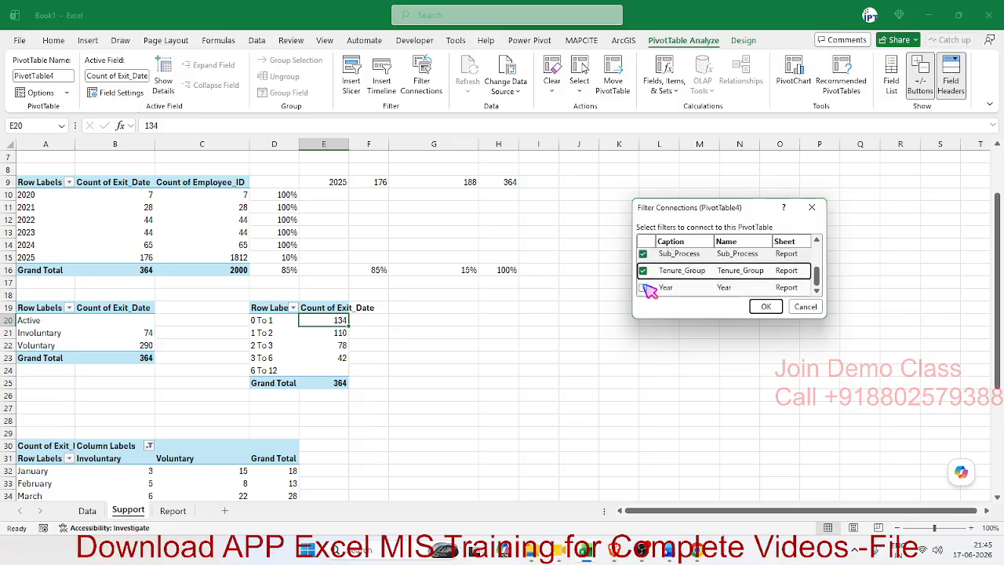
left_click(644, 288)
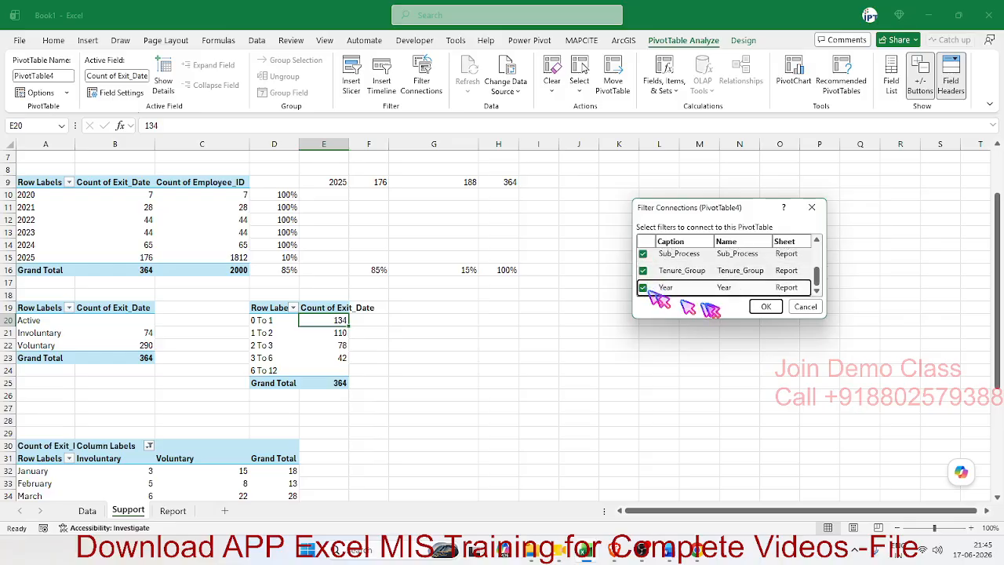
left_click(766, 307)
Connect the monthly Involuntary/Voluntary exits pivot table at row 30 to the Gender, Month_Name, Phase, Process, Sub_Process, Tenure_Group and Year slicers.
scroll(504, 311, "down", 4)
left_click(244, 333)
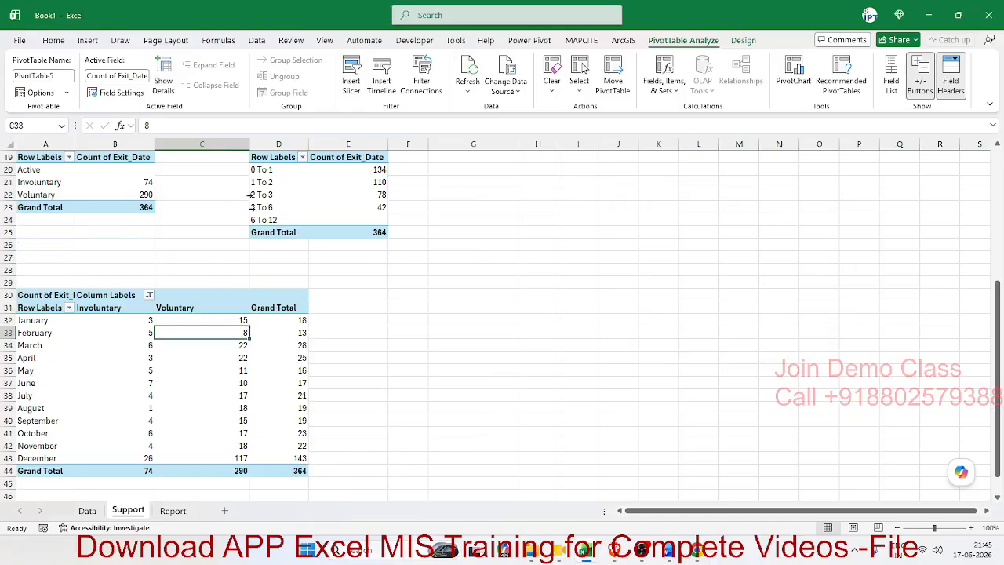
left_click(419, 83)
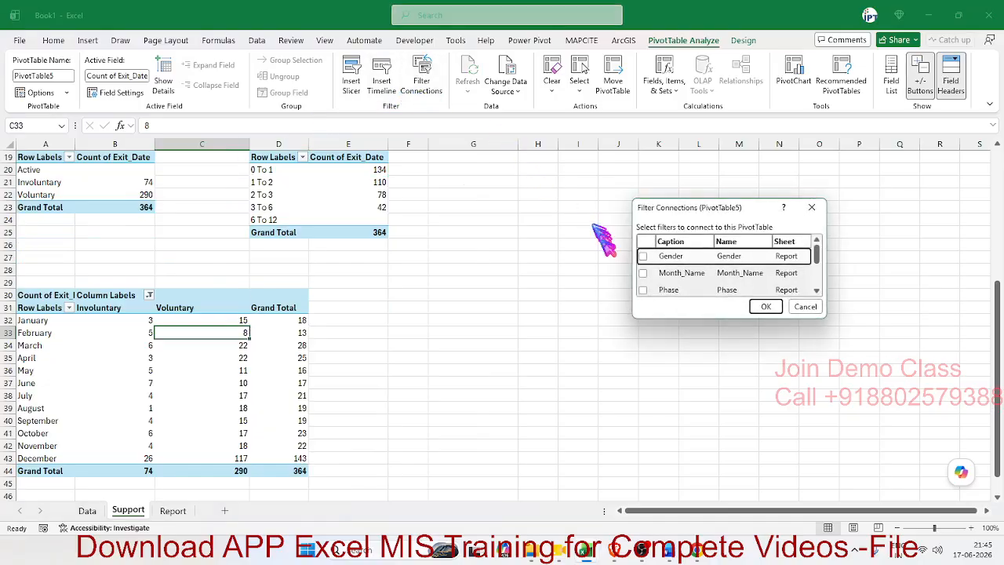
left_click(643, 273)
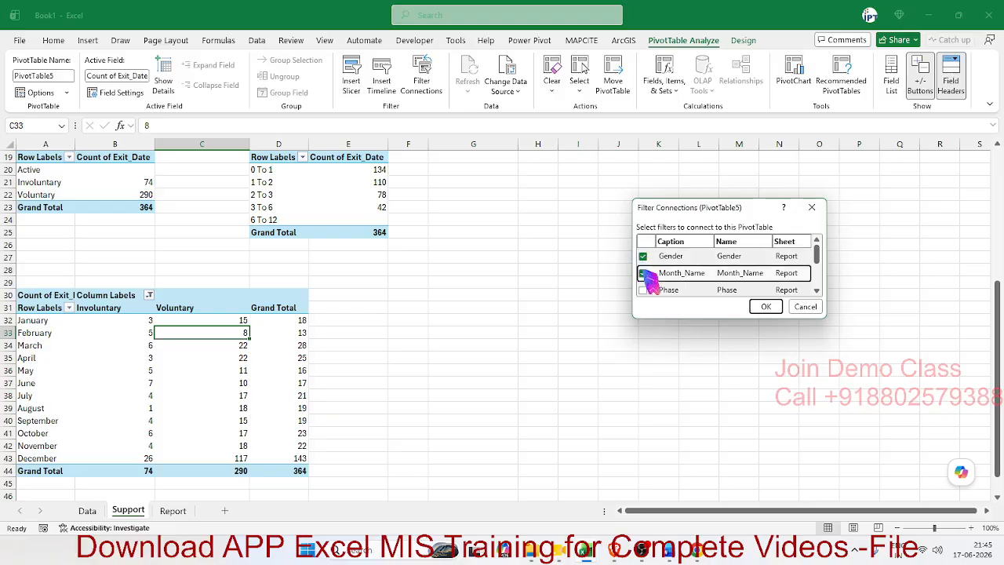
left_click(643, 290)
scroll(647, 287, "down", 1)
left_click(644, 276)
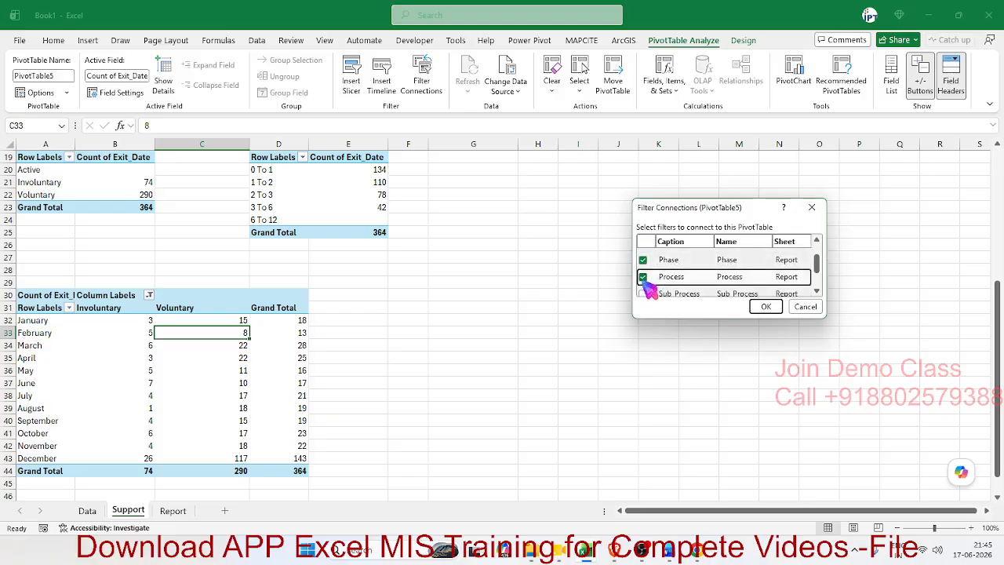
left_click(644, 292)
scroll(646, 288, "down", 1)
left_click(643, 280)
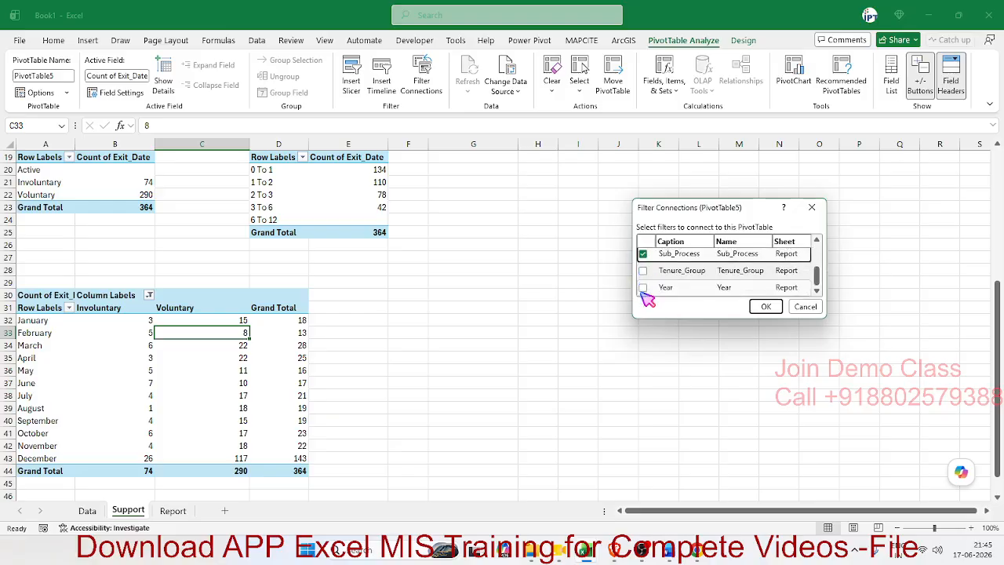
left_click(643, 271)
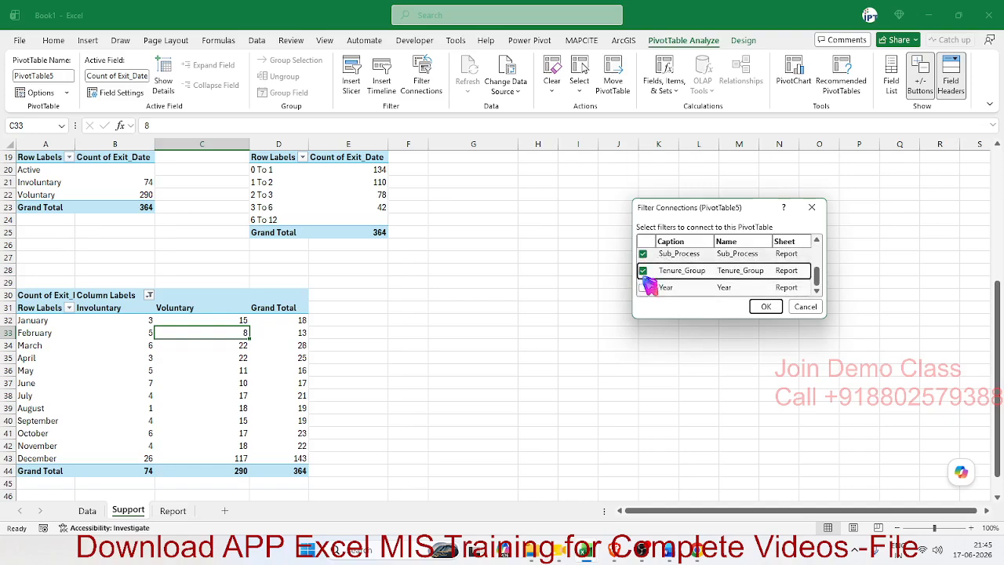
left_click(643, 288)
left_click(766, 306)
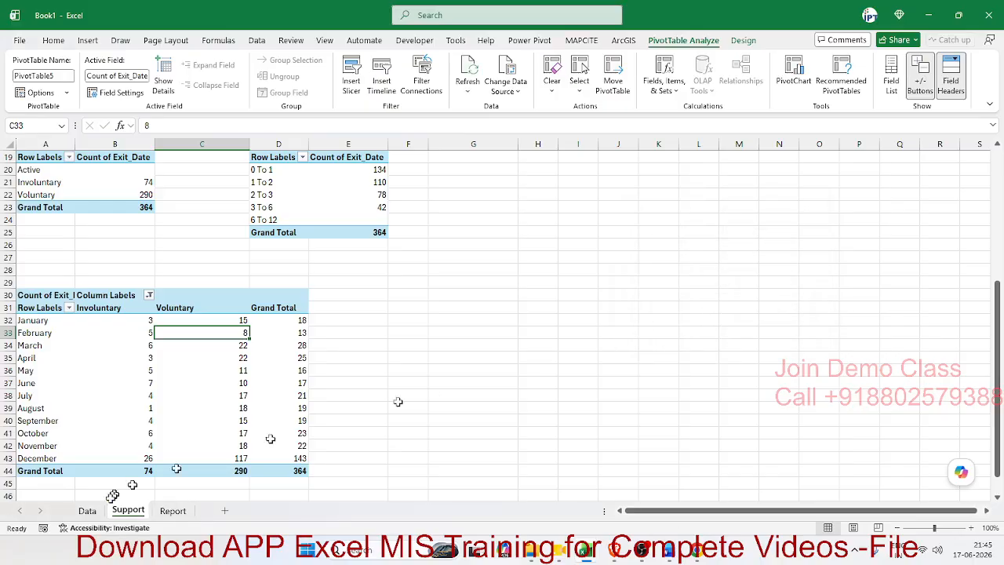
On the Report sheet, deselect the chart and narrow column V beside the dashboard to about half its width.
left_click(173, 510)
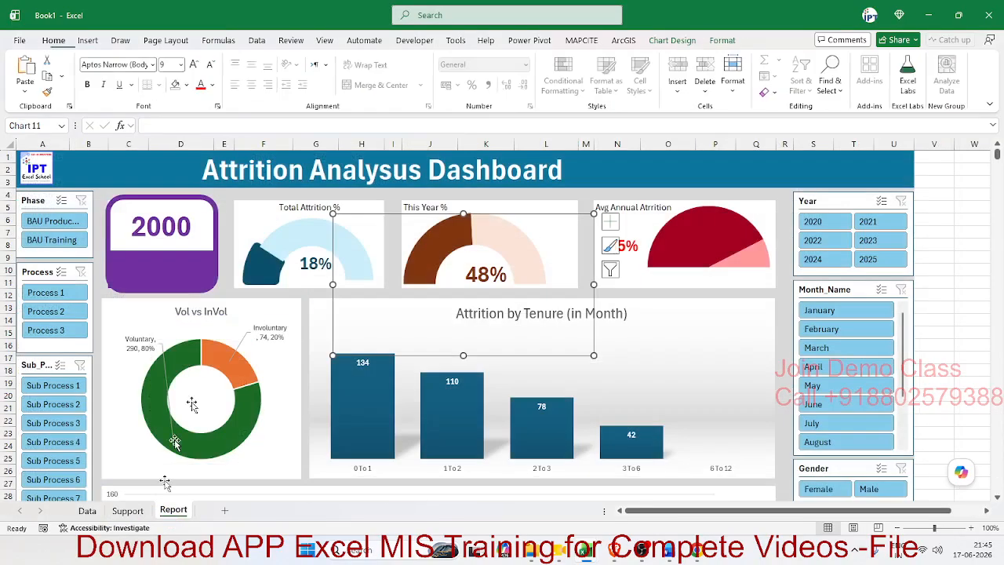
left_click(929, 244)
scroll(930, 244, "down", 3)
scroll(930, 244, "up", 3)
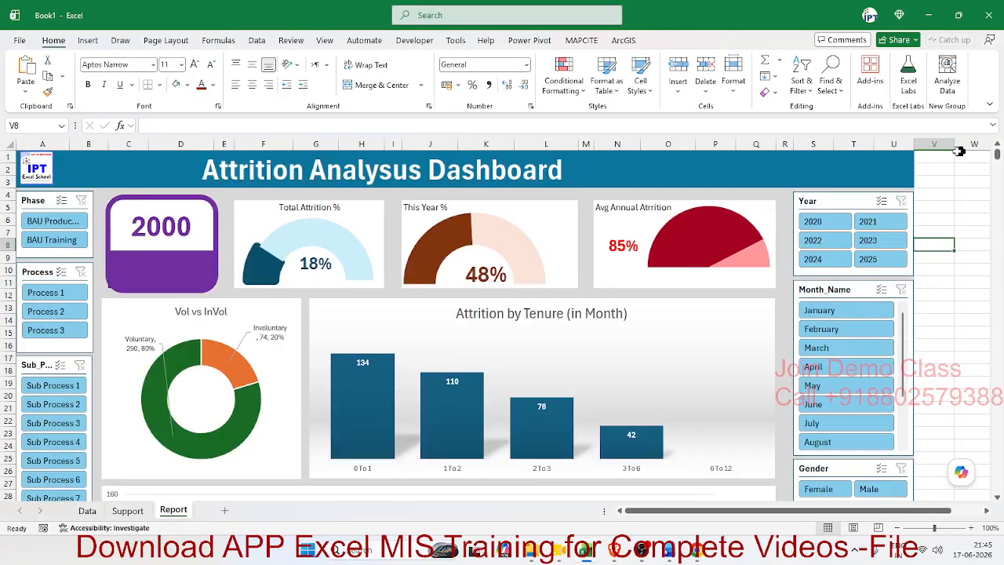
left_click_drag(954, 149, 933, 149)
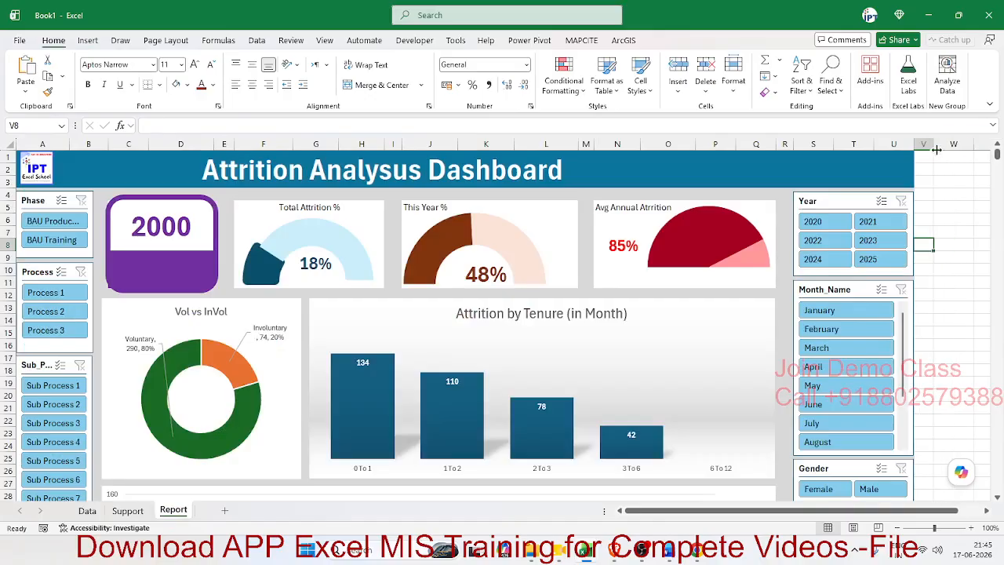
Hide all unused columns from W through XFD on the Report sheet.
left_click(947, 144)
key("ctrl+shift+Right")
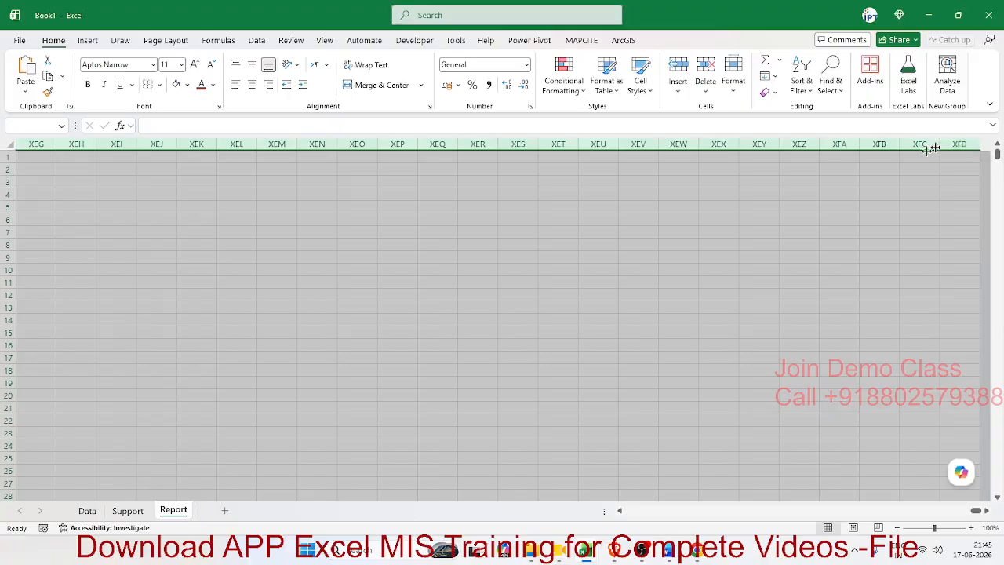
right_click(898, 154)
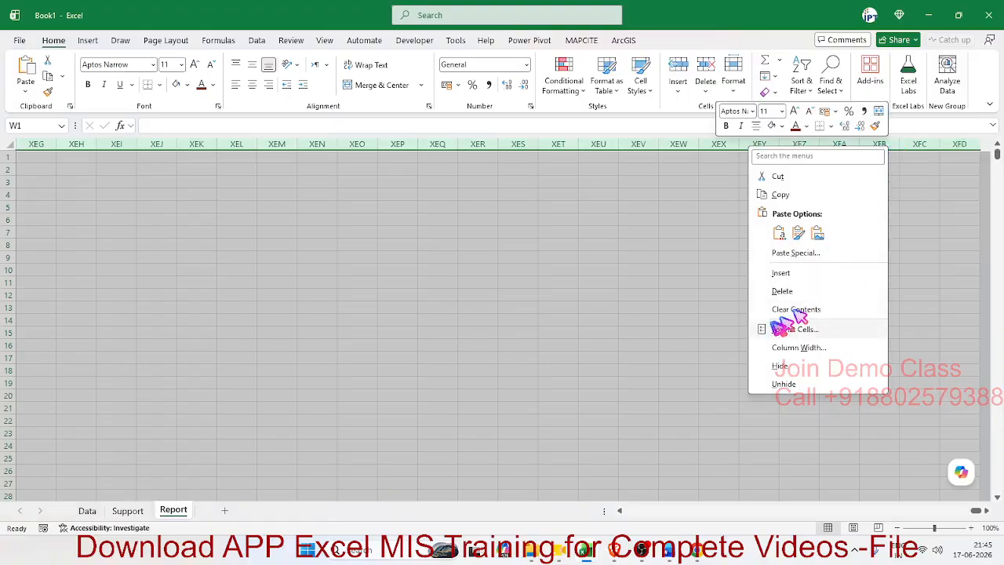
left_click(800, 369)
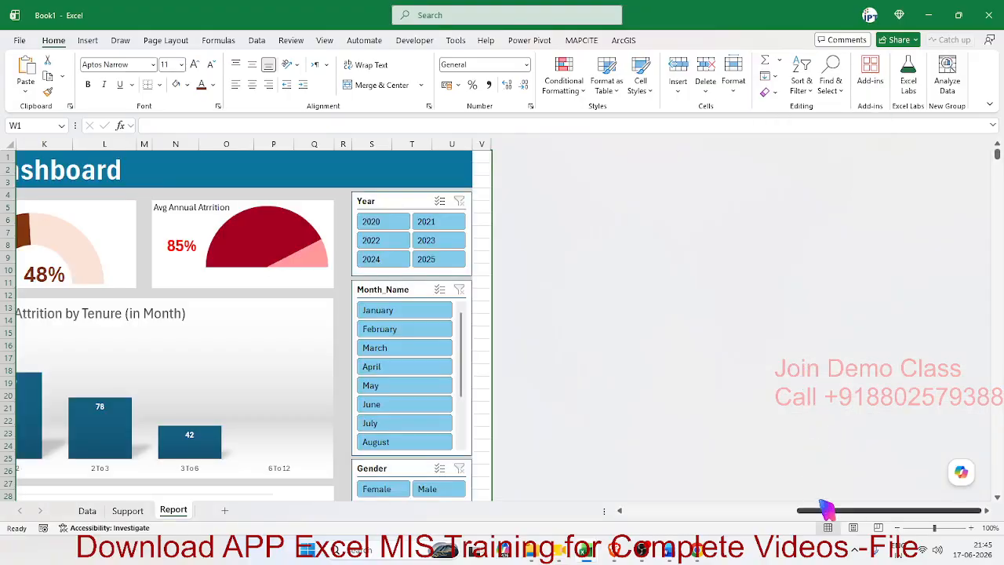
Hide all unused rows from 38 to the end of the Report sheet and deselect them.
left_click_drag(824, 511, 667, 511)
scroll(517, 463, "down", 8)
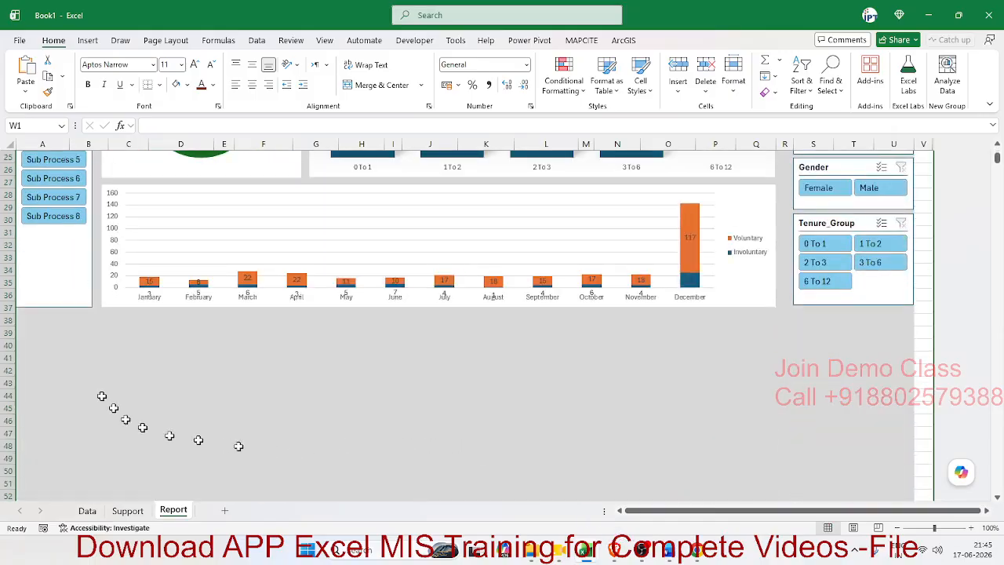
left_click(7, 321)
key("ctrl+shift+Down")
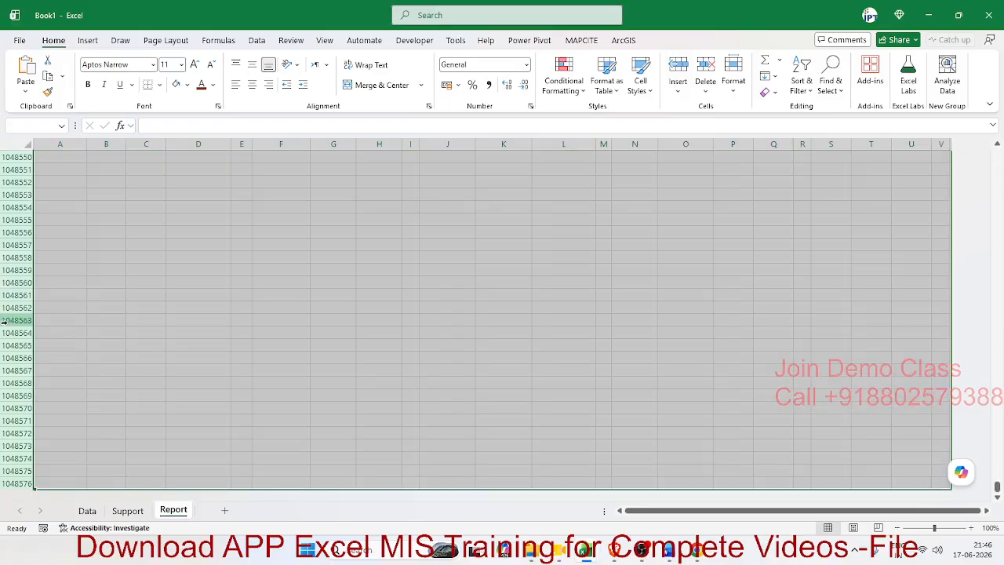
right_click(4, 320)
left_click(55, 294)
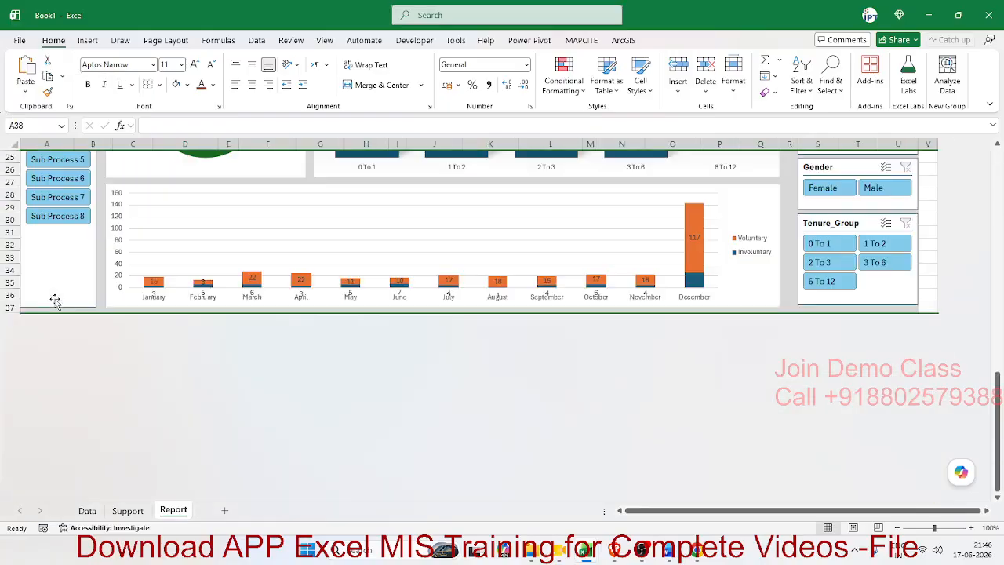
scroll(266, 428, "up", 8)
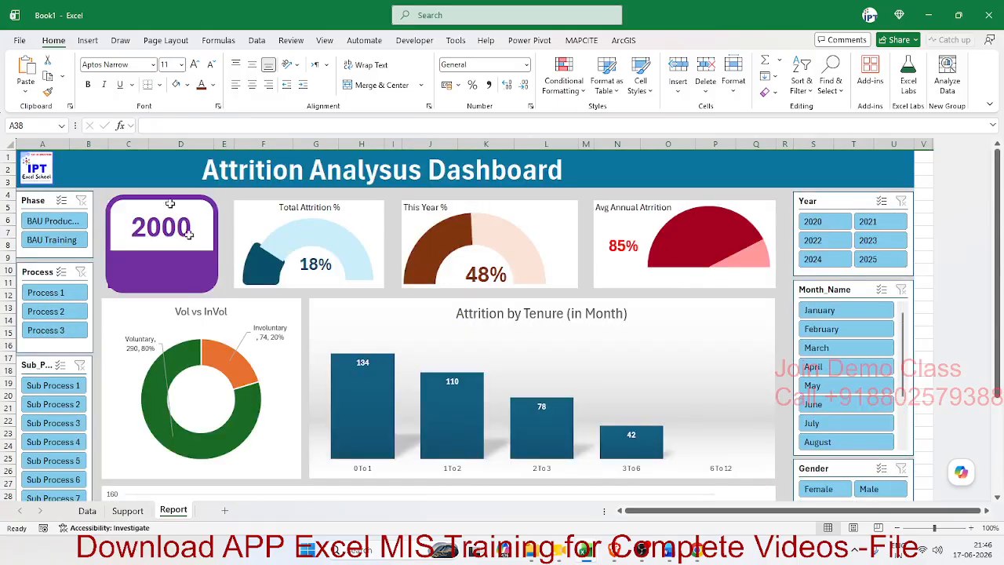
left_click(140, 172)
left_click(798, 169)
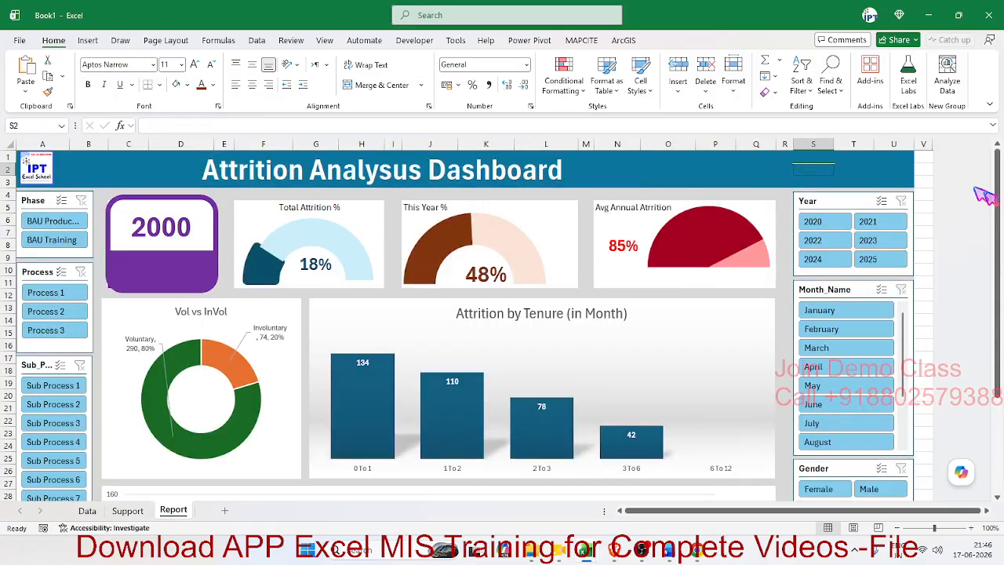
Save the workbook as 9PMDS2 in .xlsx format on the E: drive.
scroll(984, 194, "down", 5)
scroll(987, 200, "up", 5)
key("ctrl+s")
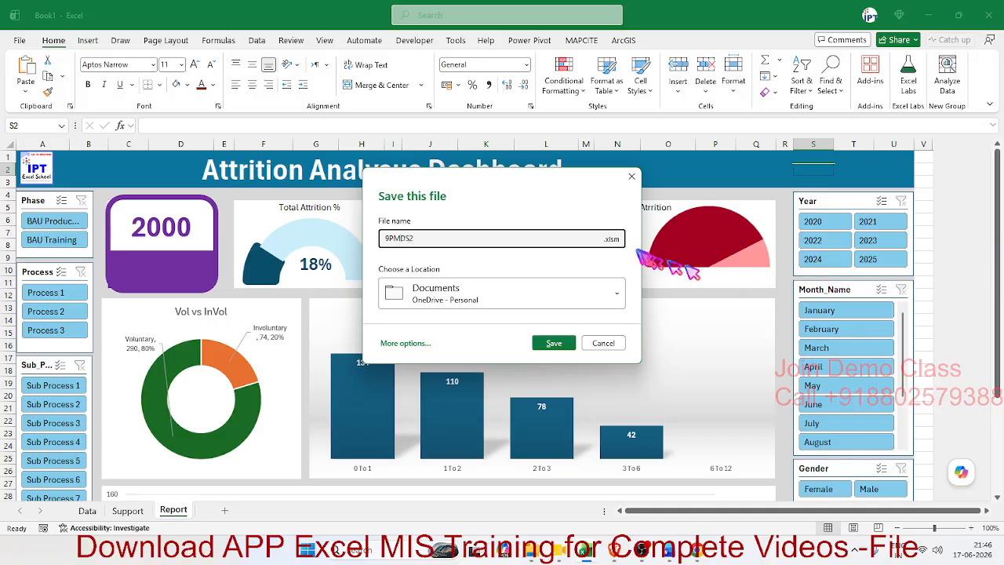
left_click(613, 240)
left_click(619, 253)
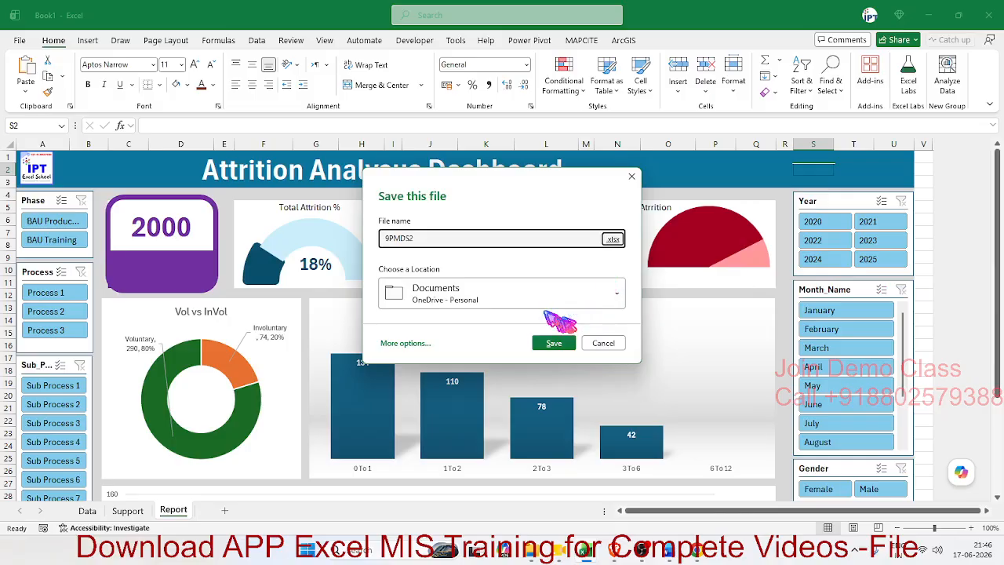
left_click(533, 296)
left_click(417, 365)
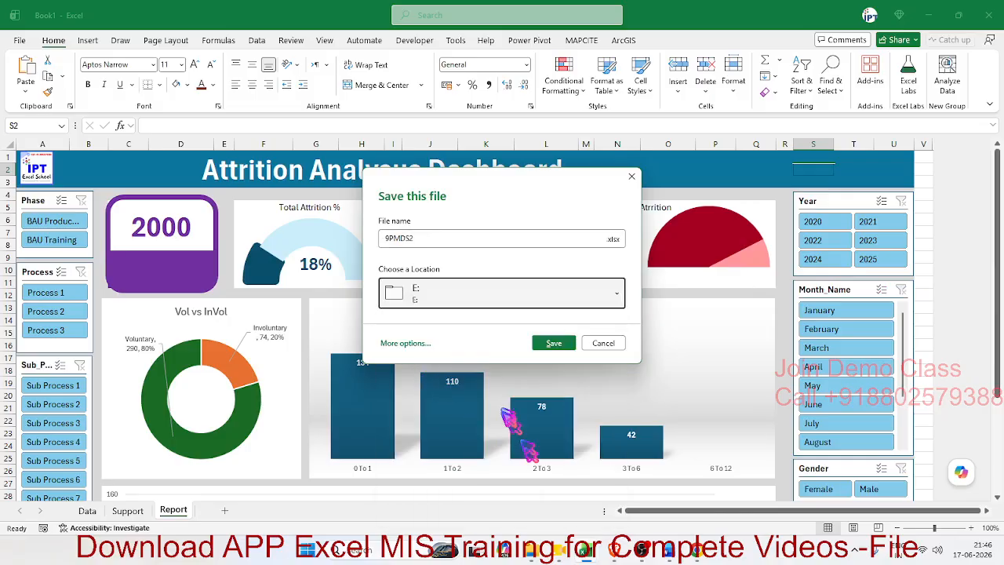
left_click(554, 345)
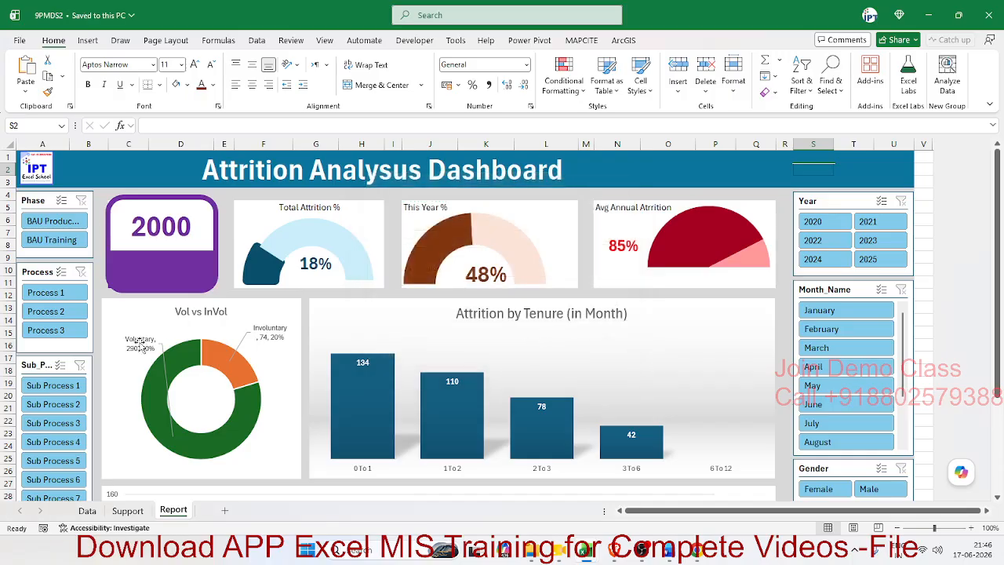
Test the Process slicer by filtering the dashboard by Process 2 and Process 3, and clear its filter.
left_click(60, 311)
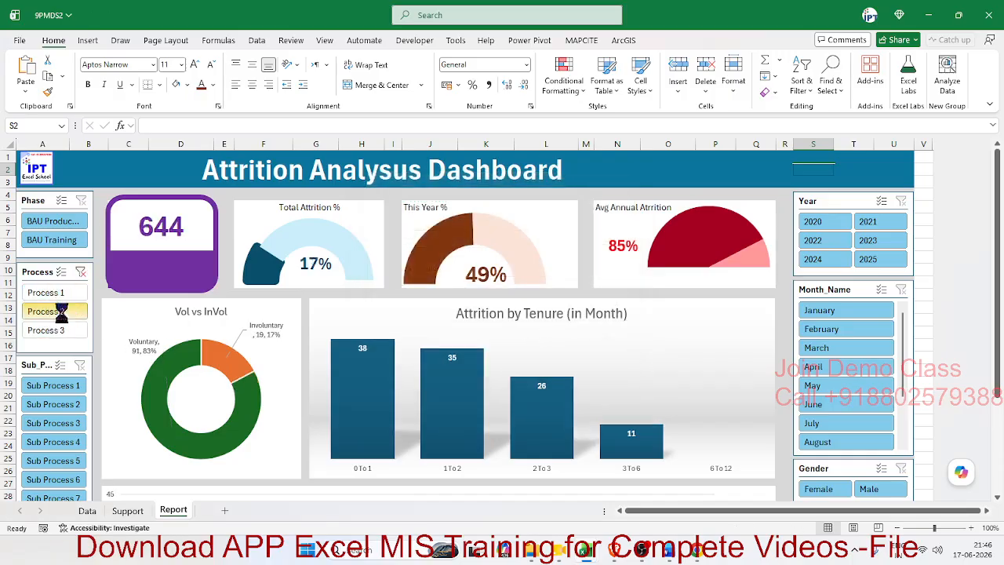
left_click(59, 329)
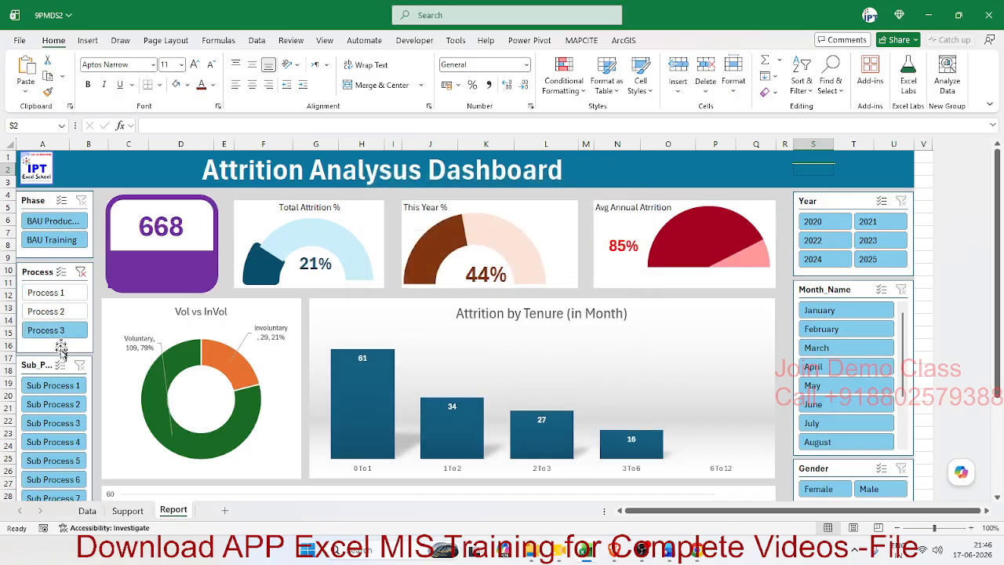
left_click(59, 372)
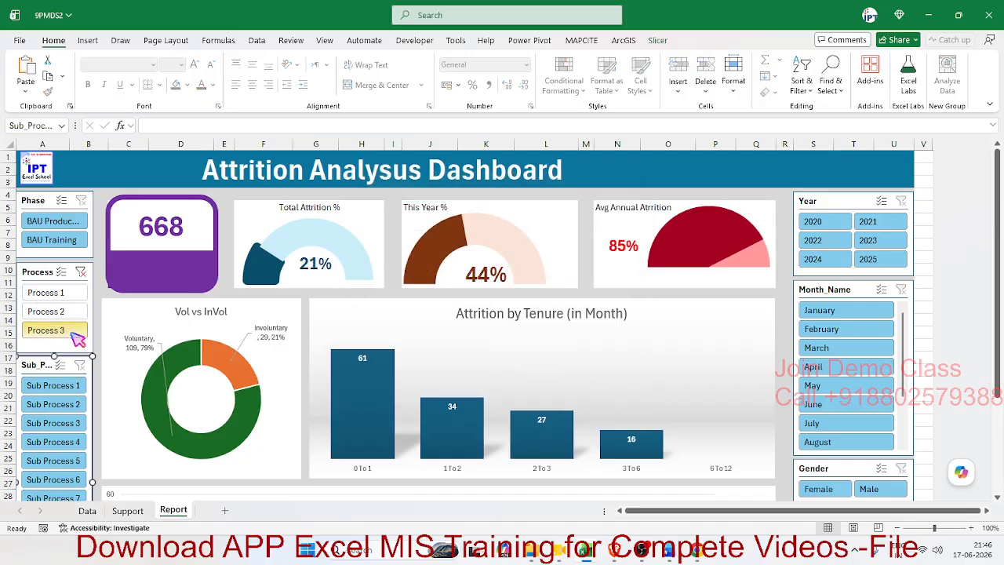
left_click(80, 272)
Test the Year slicer by filtering the dashboard by individual years such as 2020, 2025 and 2024, and clear its filter.
left_click(838, 223)
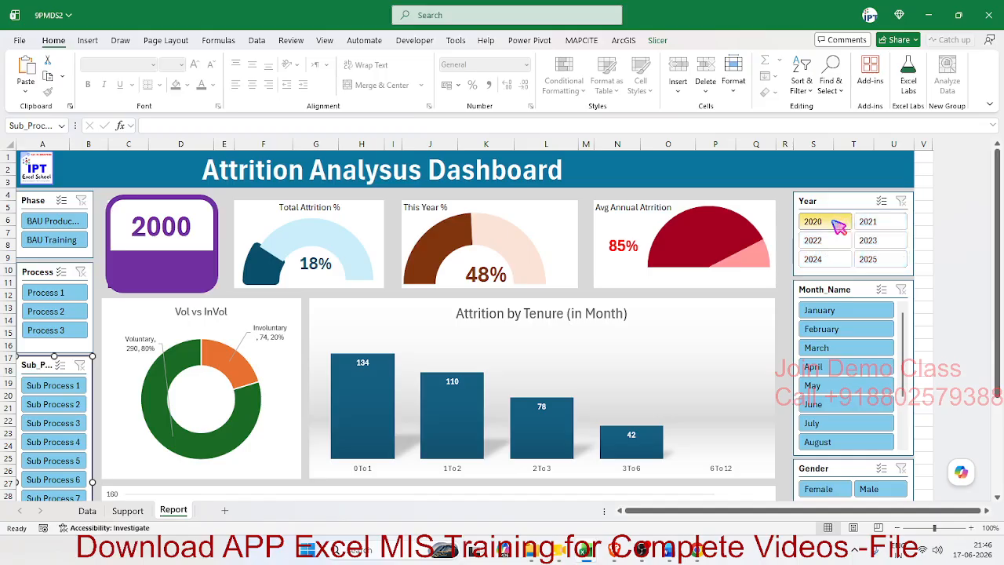
left_click(867, 223)
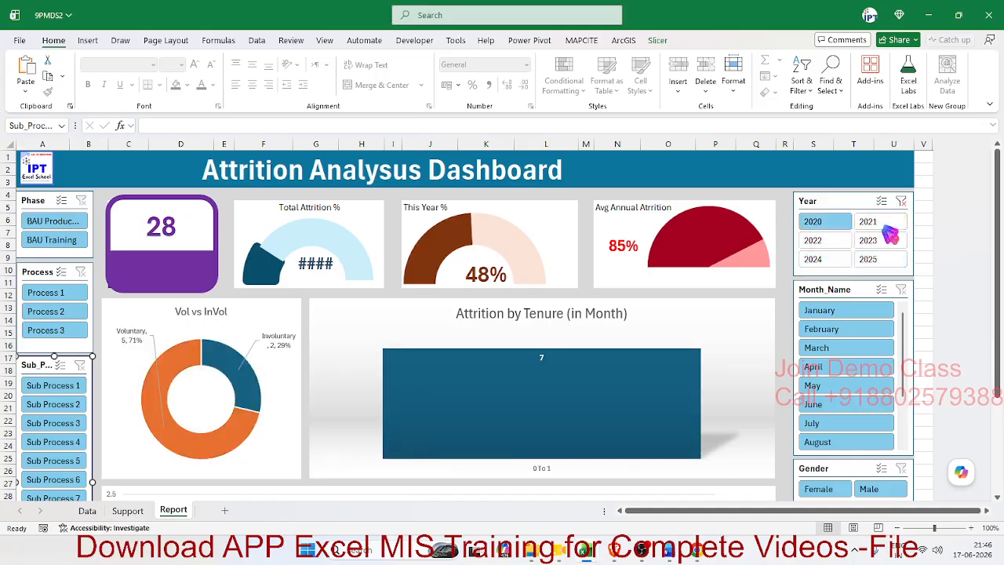
left_click(885, 240)
left_click(816, 259)
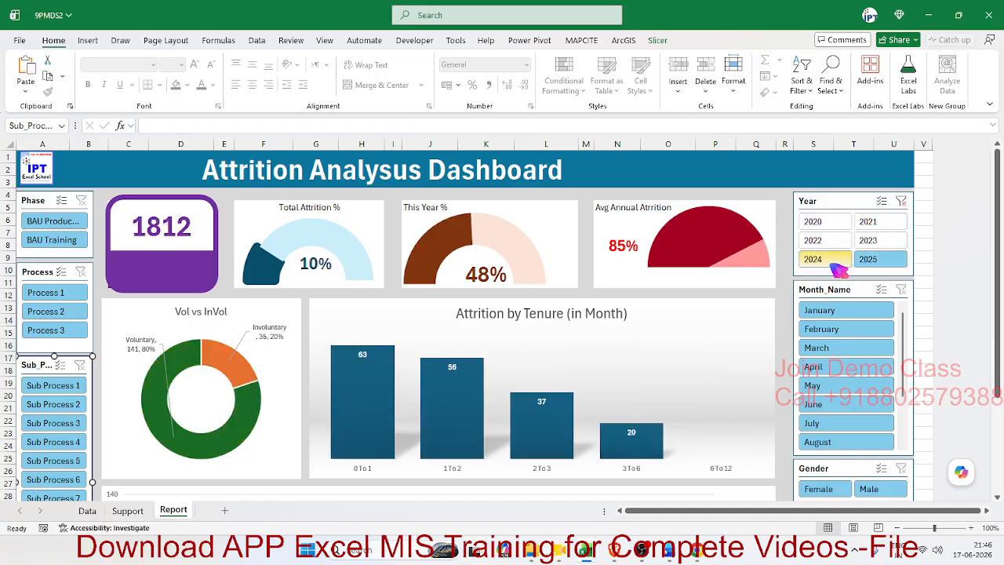
left_click(902, 201)
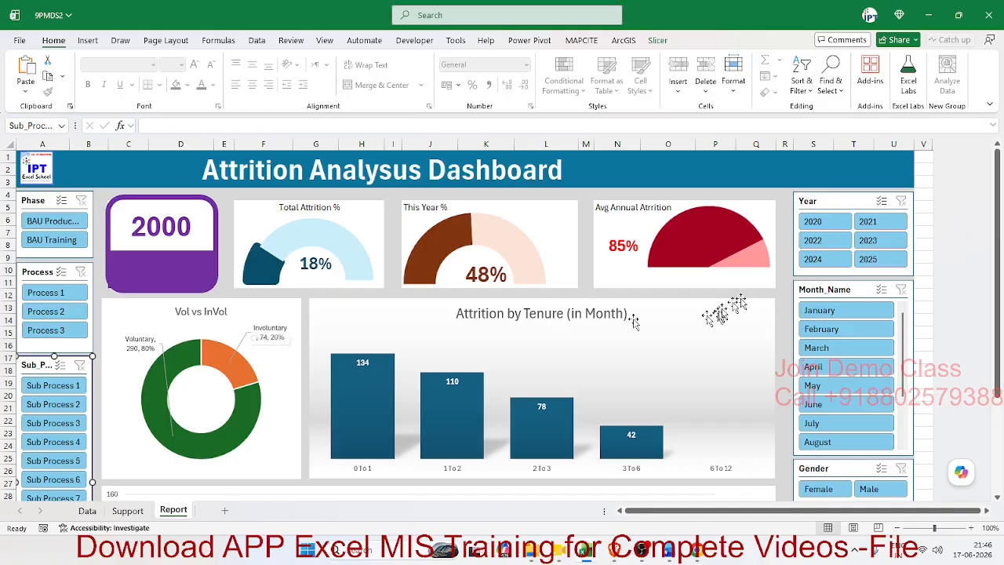
Deselect the slicer, look over the whole dashboard and save the workbook again.
left_click(922, 248)
scroll(921, 249, "down", 6)
scroll(921, 251, "up", 6)
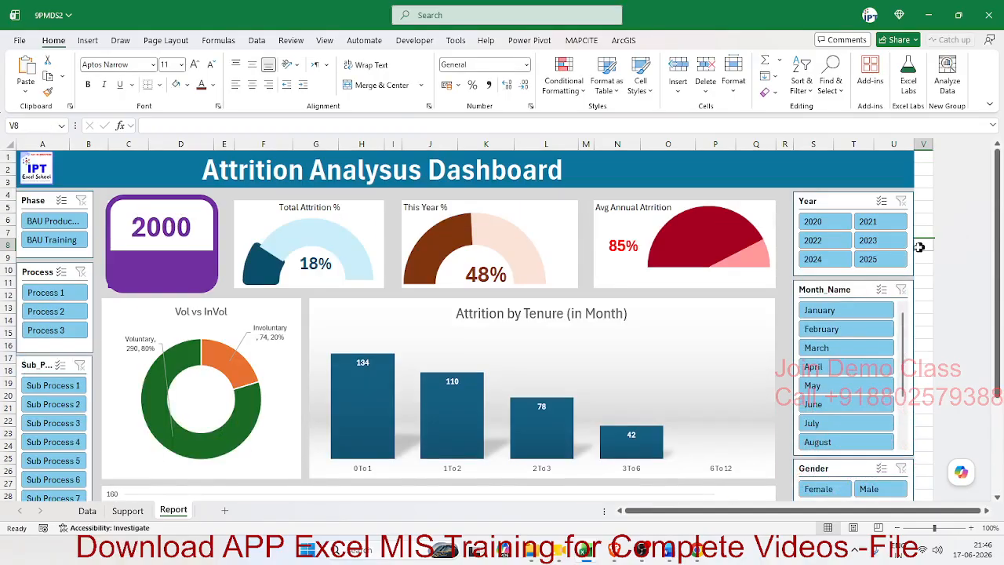
key("ctrl+s")
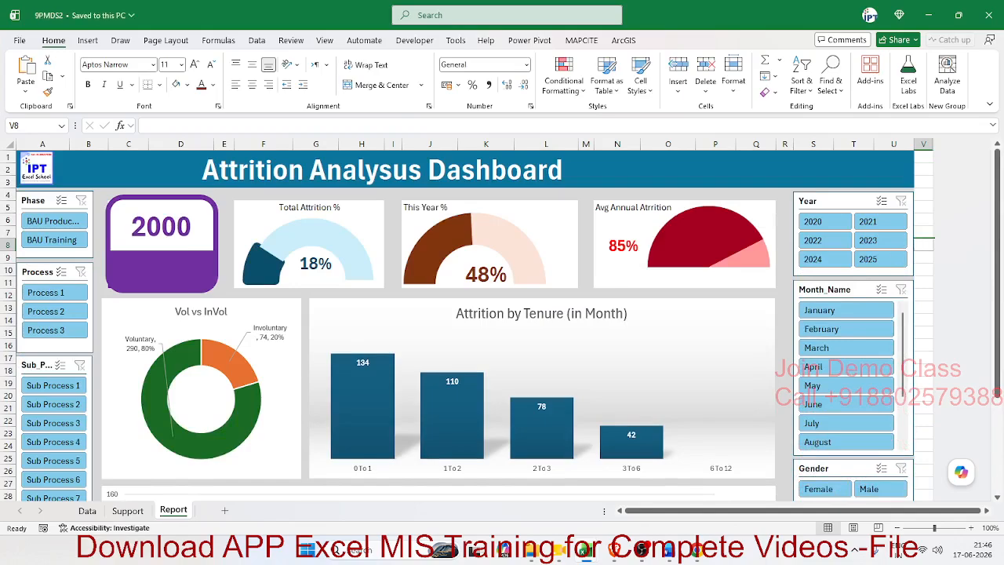
left_click(697, 550)
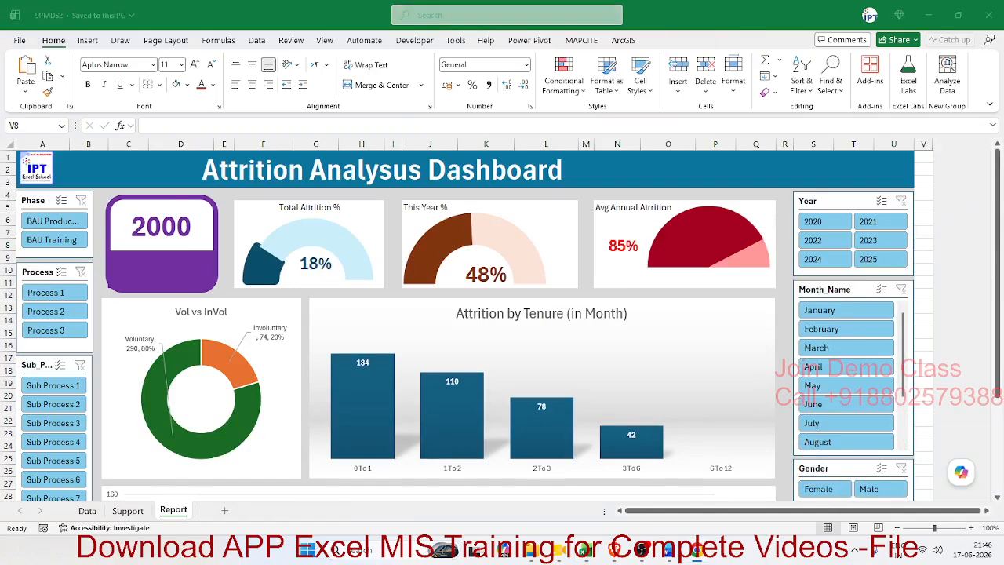